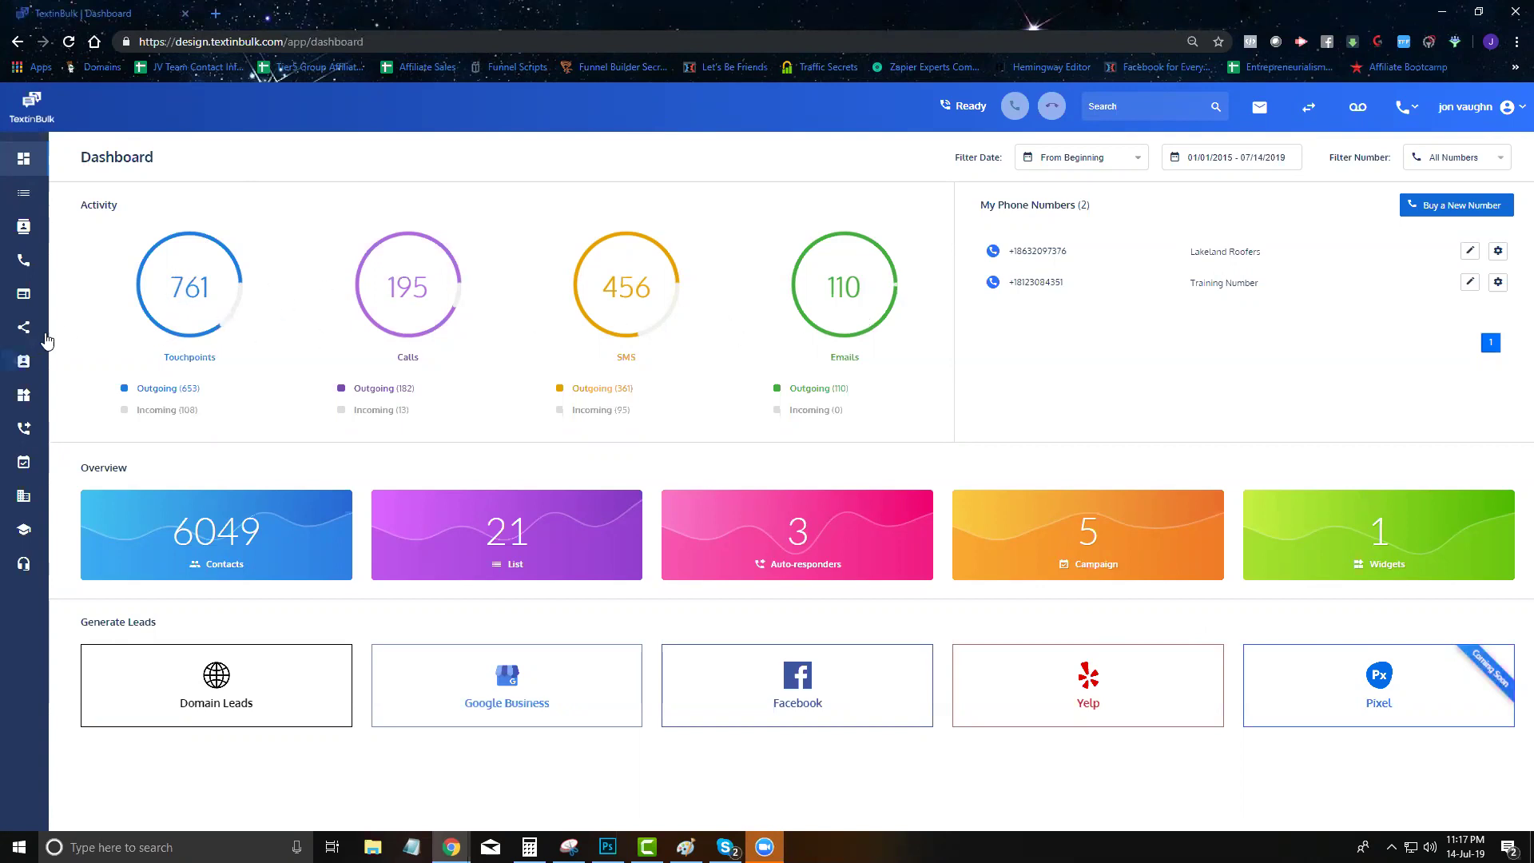
Check the phone-number filter, then set the dashboard date filter to This Month (07/01/2019 - 07/14/2019)
left_click(1426, 159)
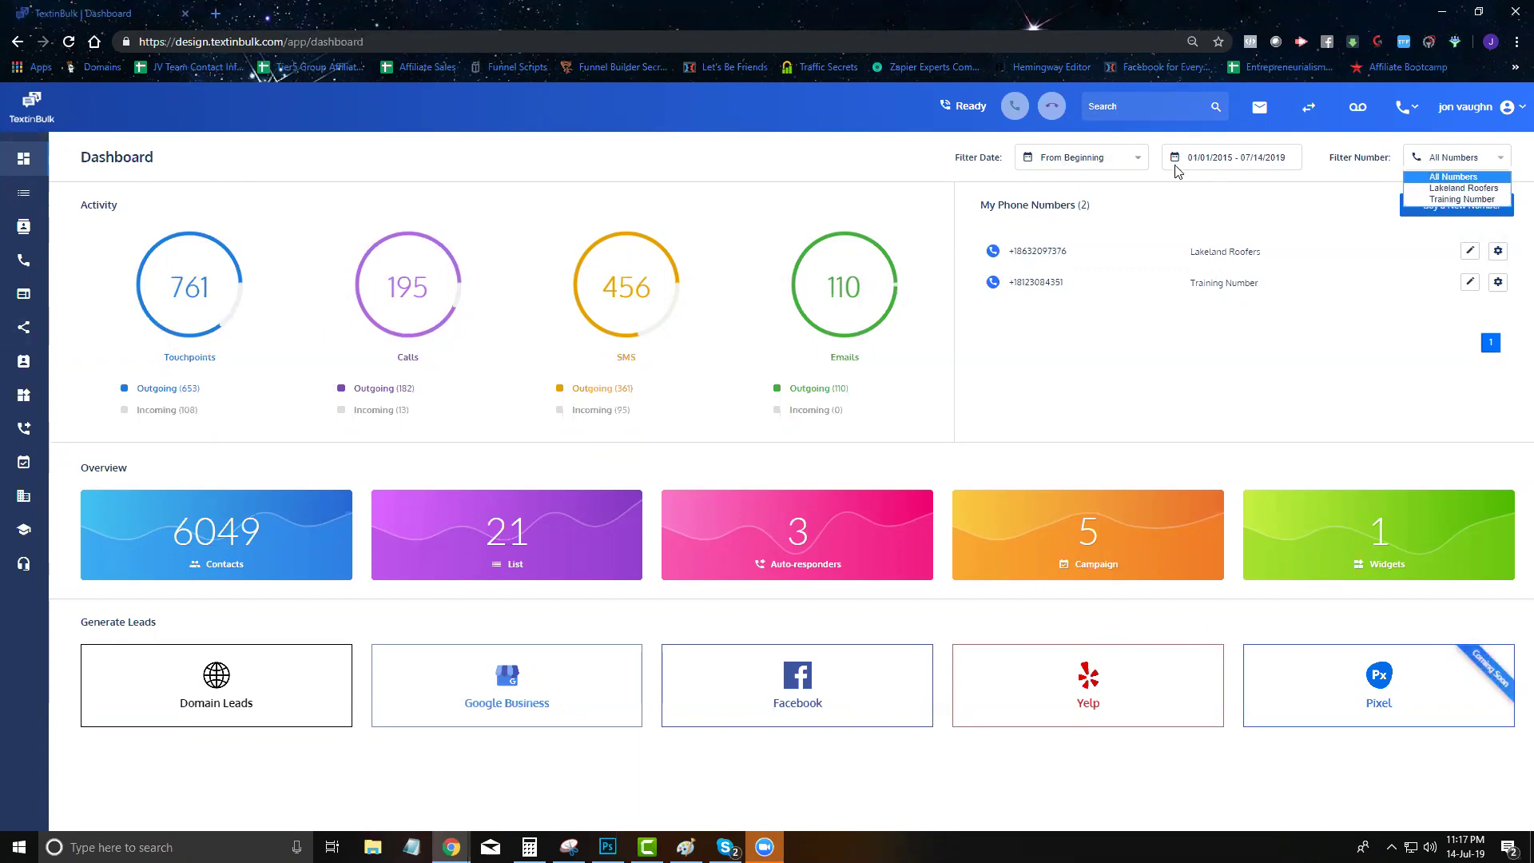
left_click(1090, 159)
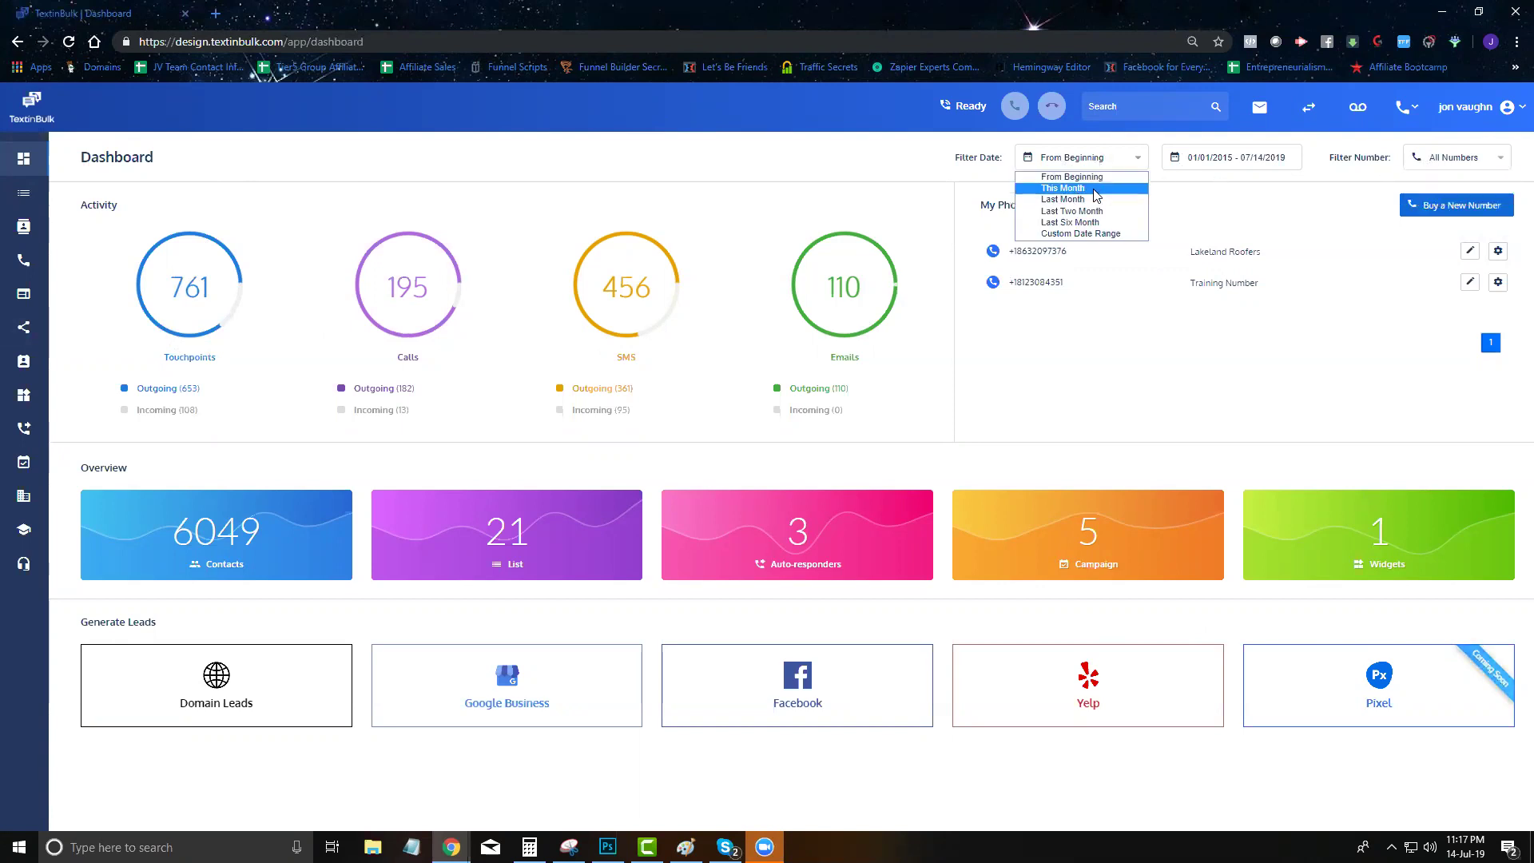
left_click(1070, 189)
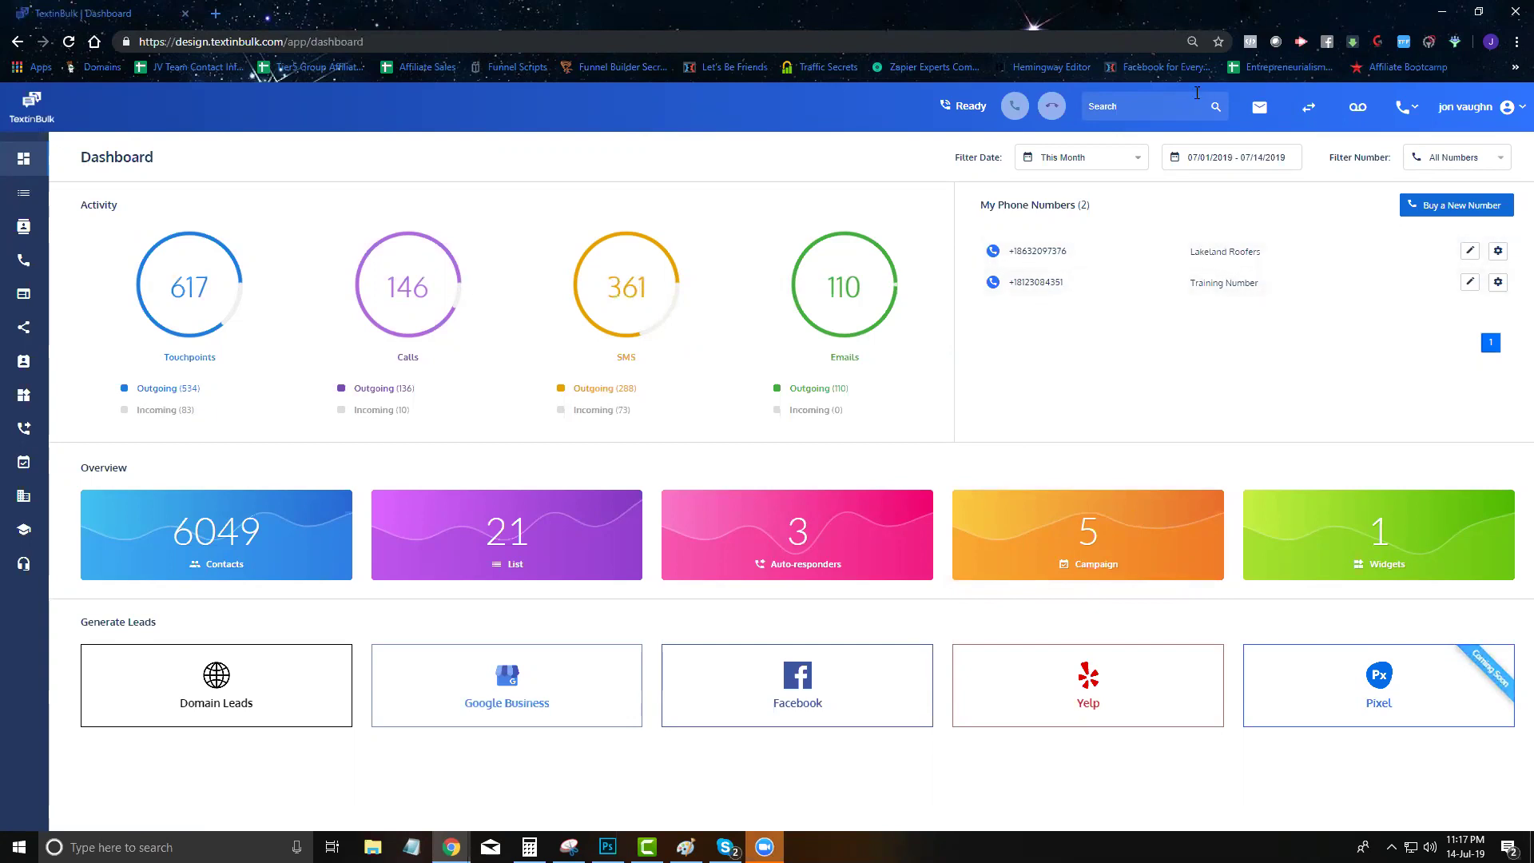
Start buying a new number and search Local numbers in the United States
left_click(1436, 210)
left_click(809, 405)
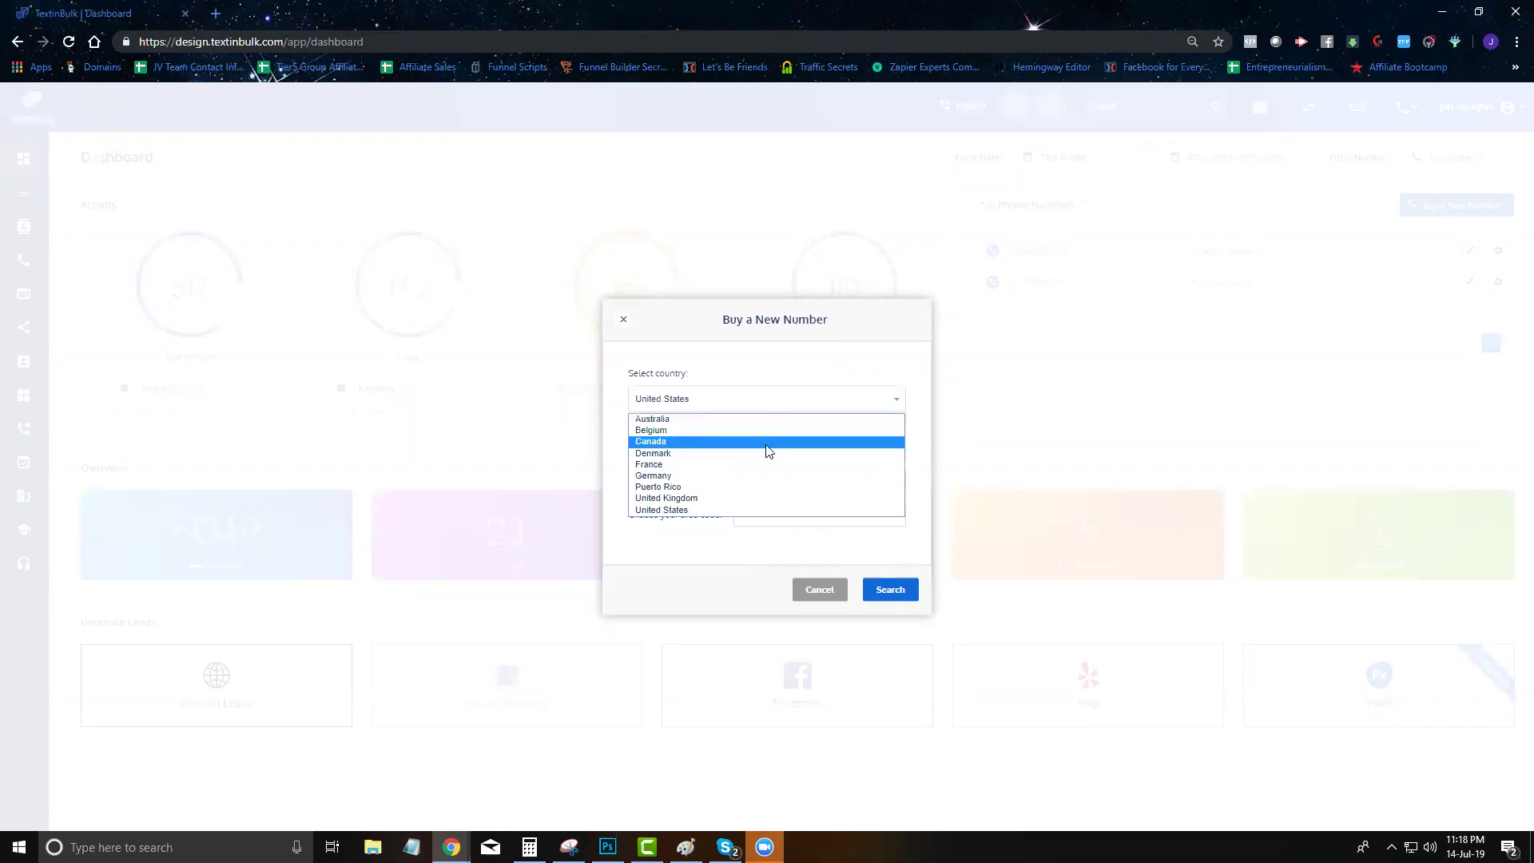
left_click(736, 511)
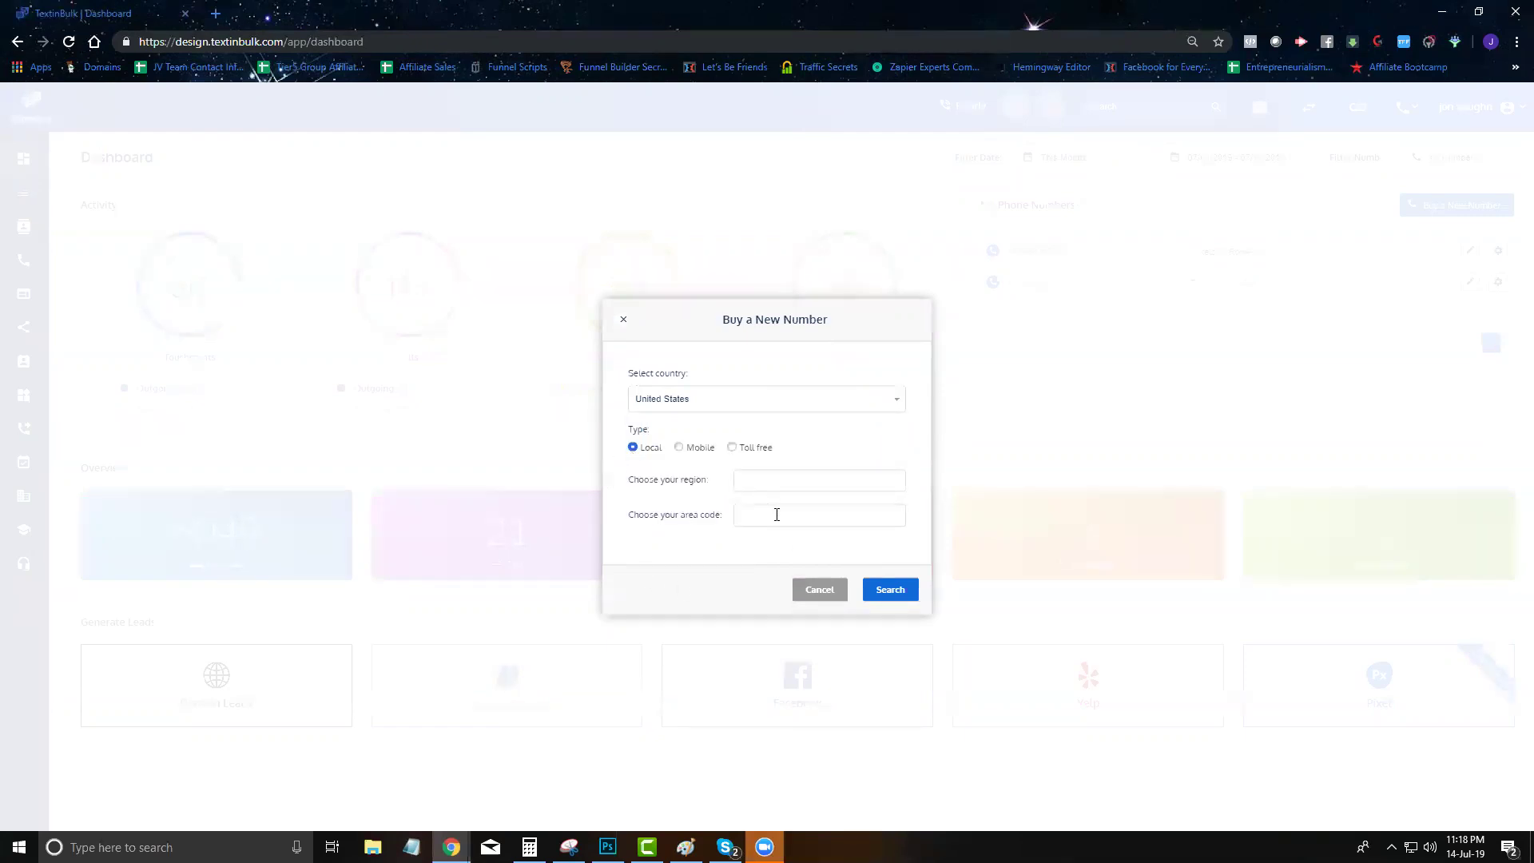
left_click(890, 590)
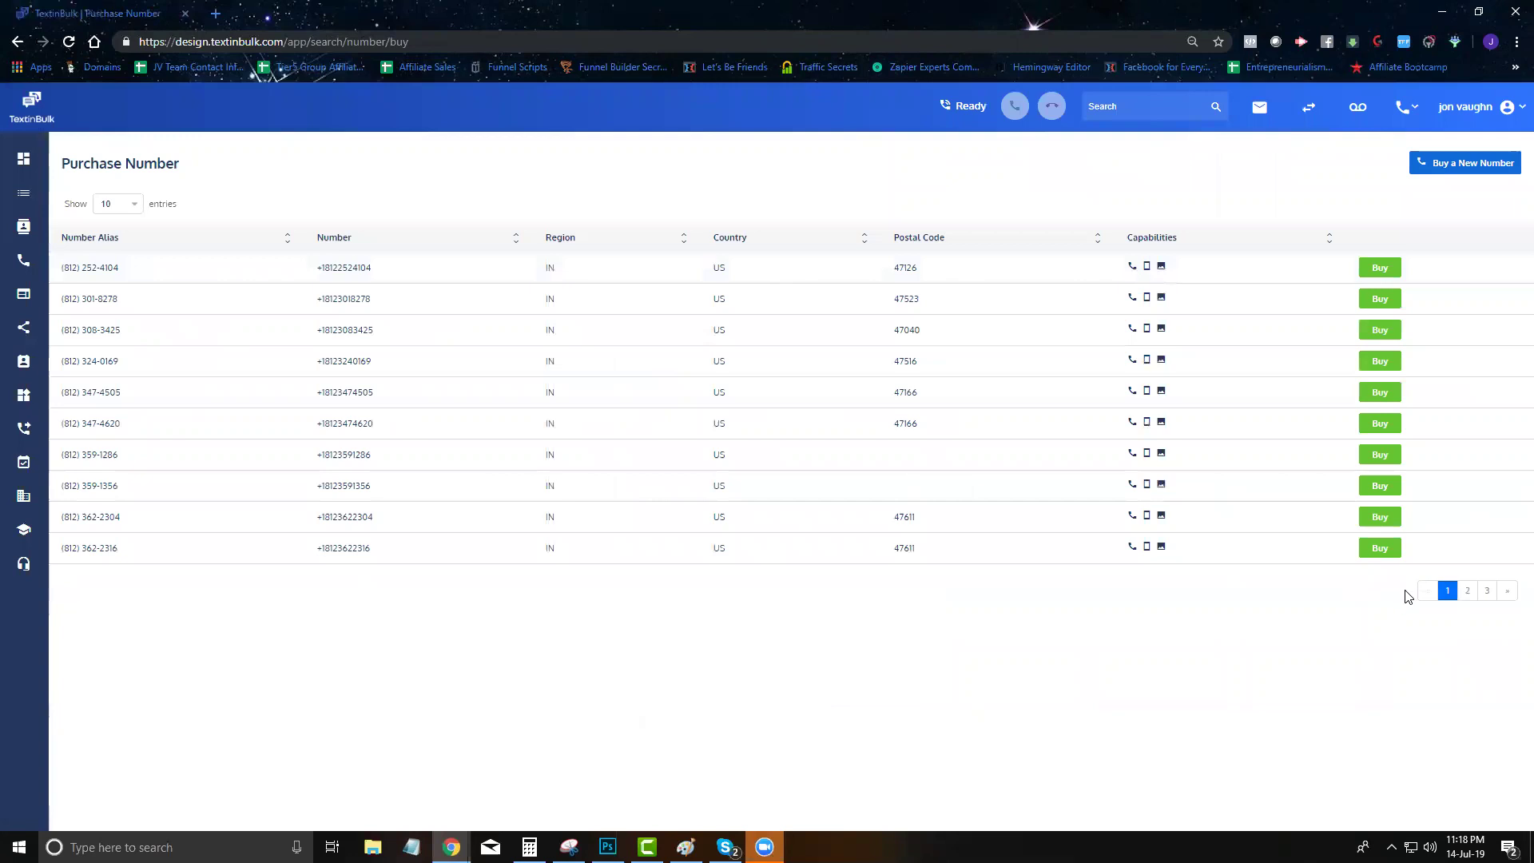
Browse pages 2 and 3 of available numbers, then return to the dashboard
left_click(1466, 594)
left_click(1486, 592)
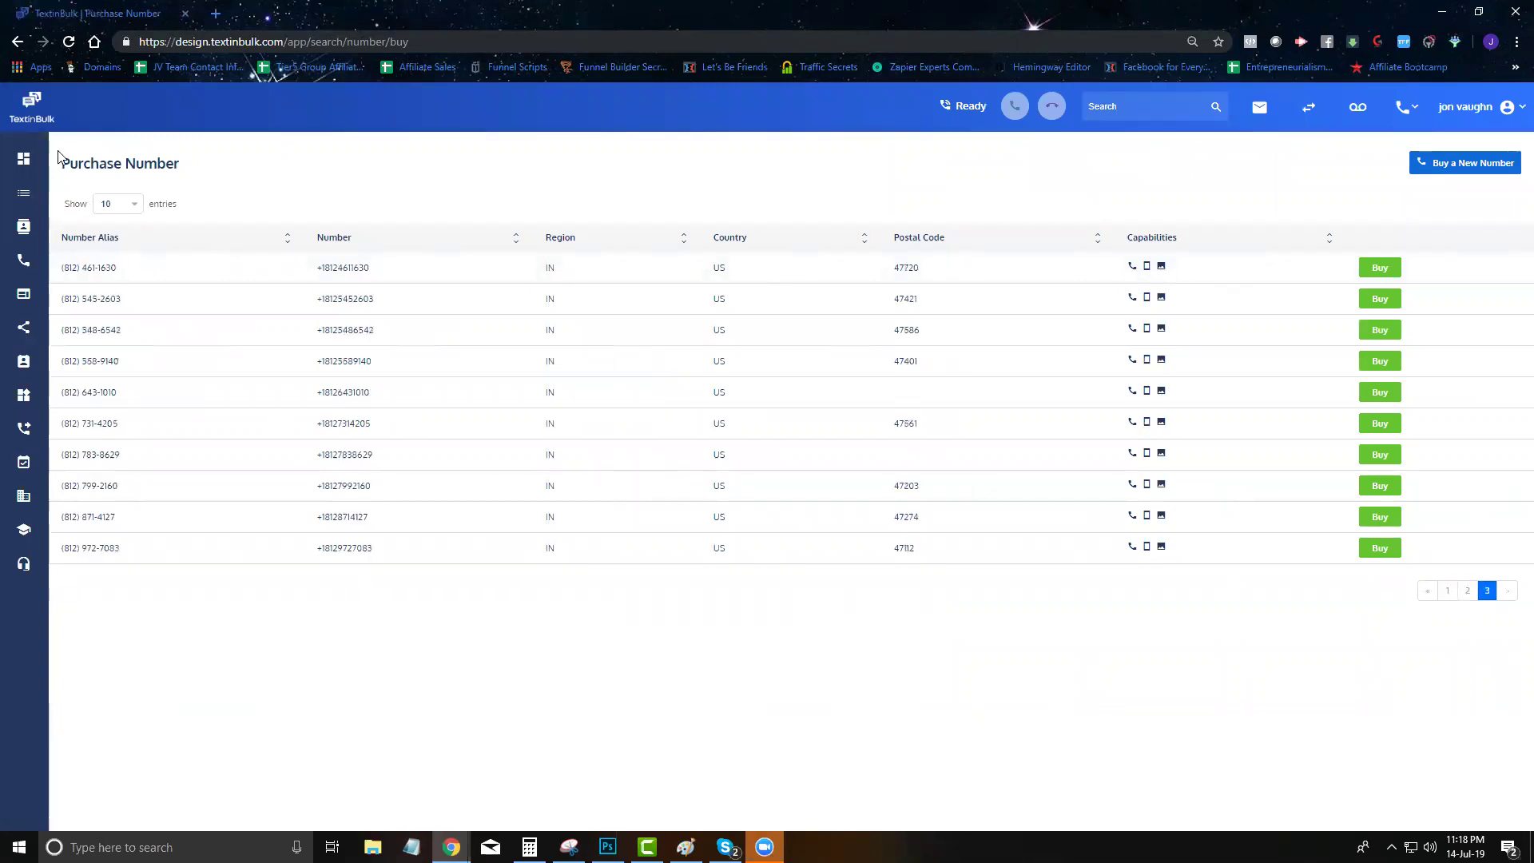
left_click(23, 158)
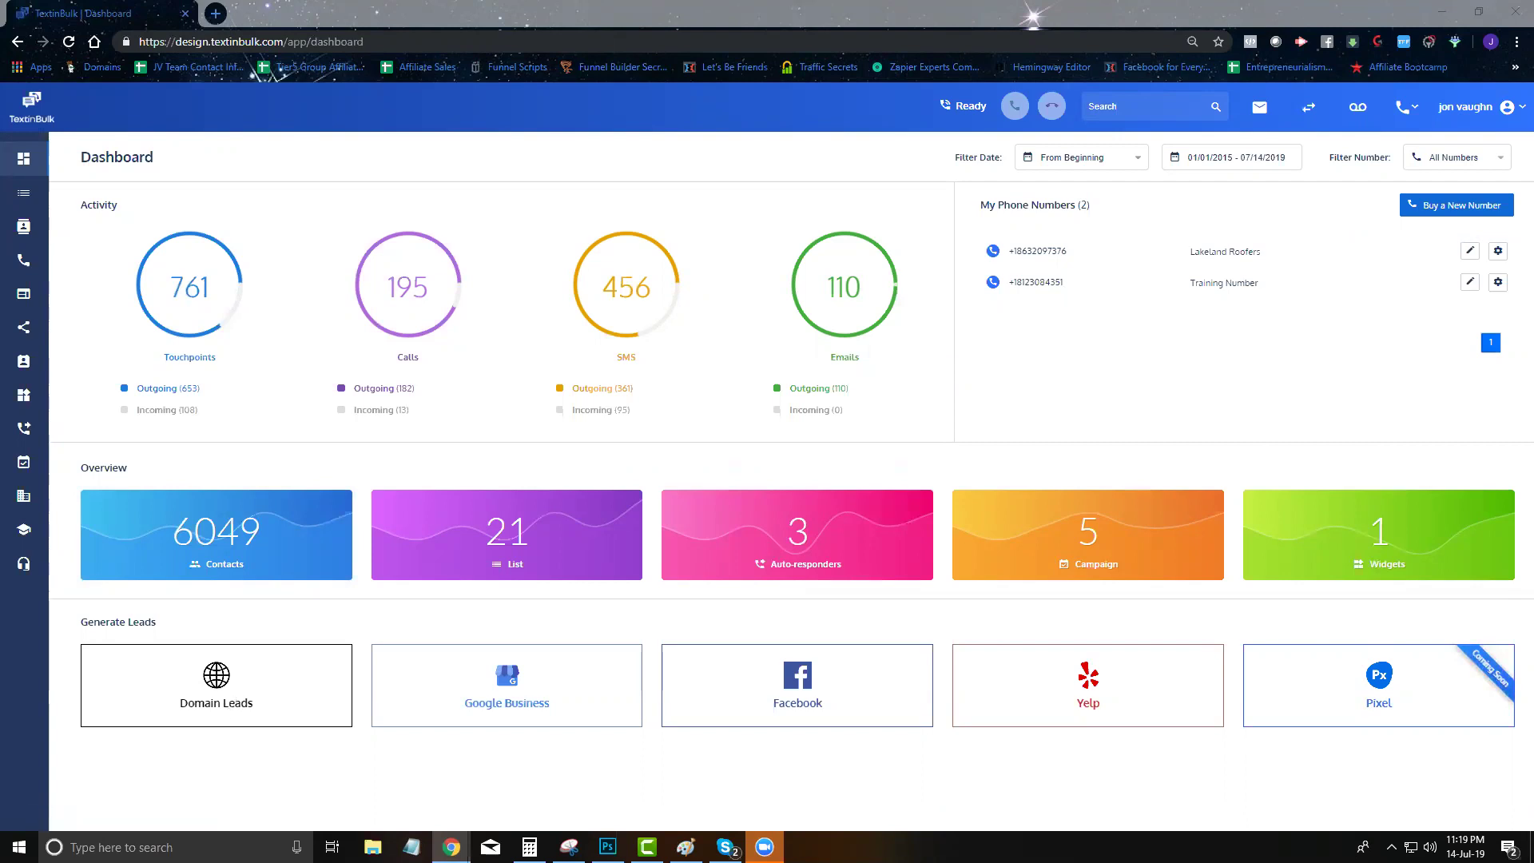
left_click(260, 704)
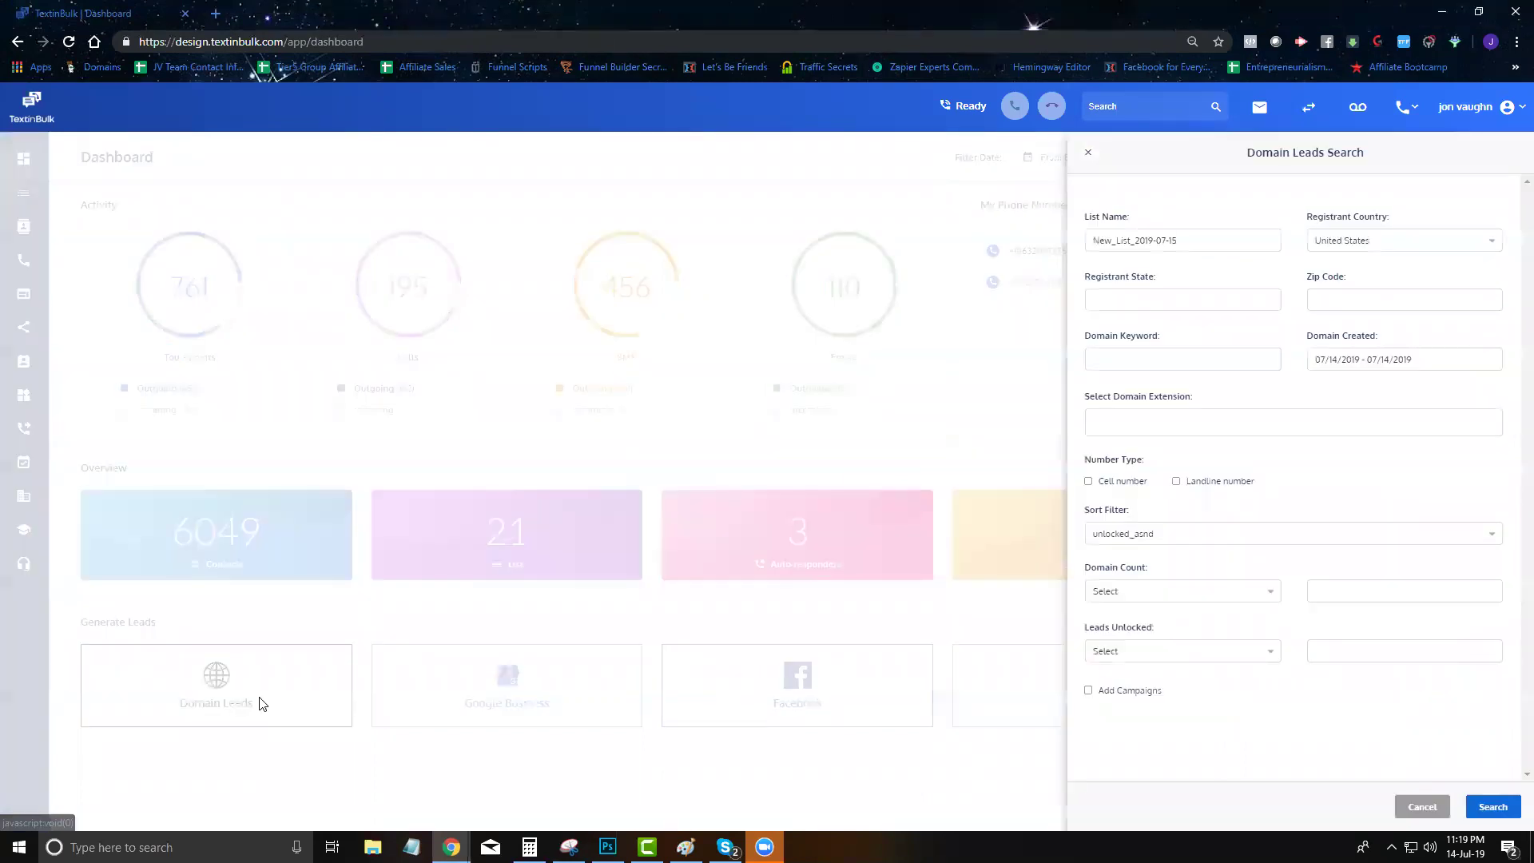
left_click(1087, 153)
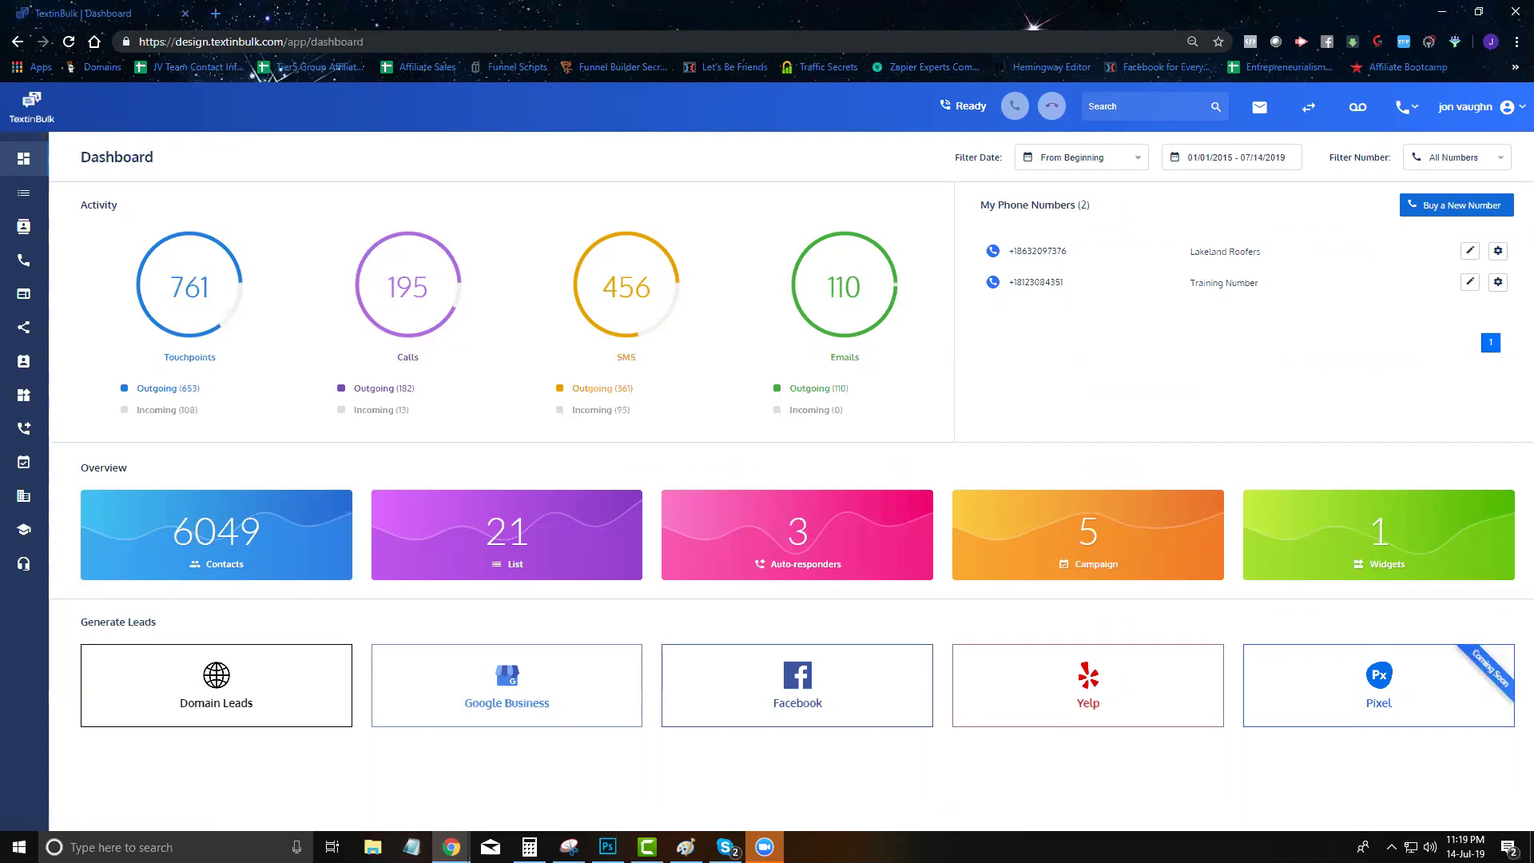
left_click(797, 686)
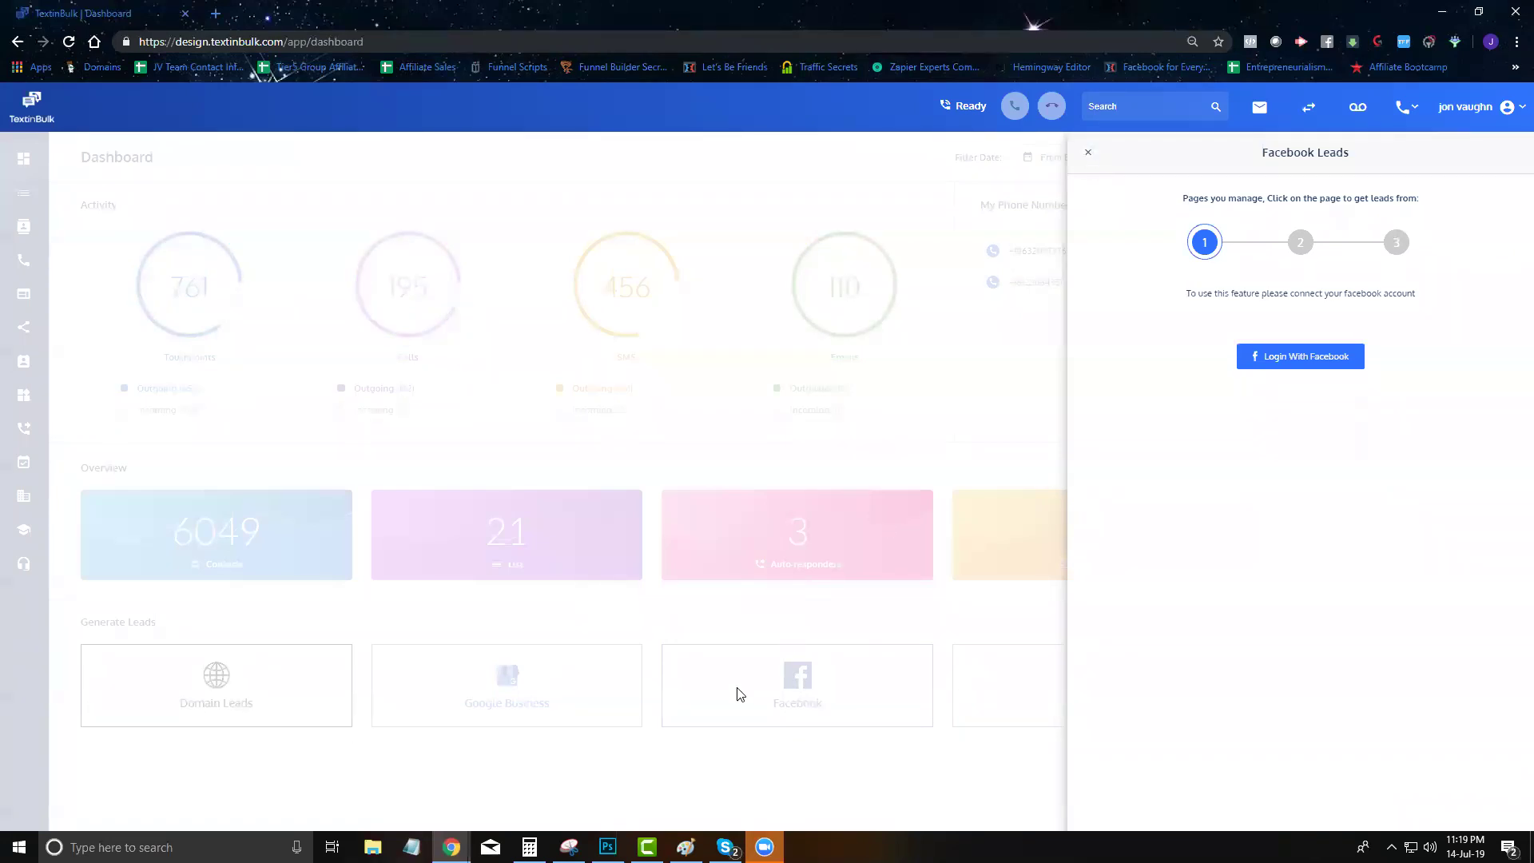
left_click(767, 436)
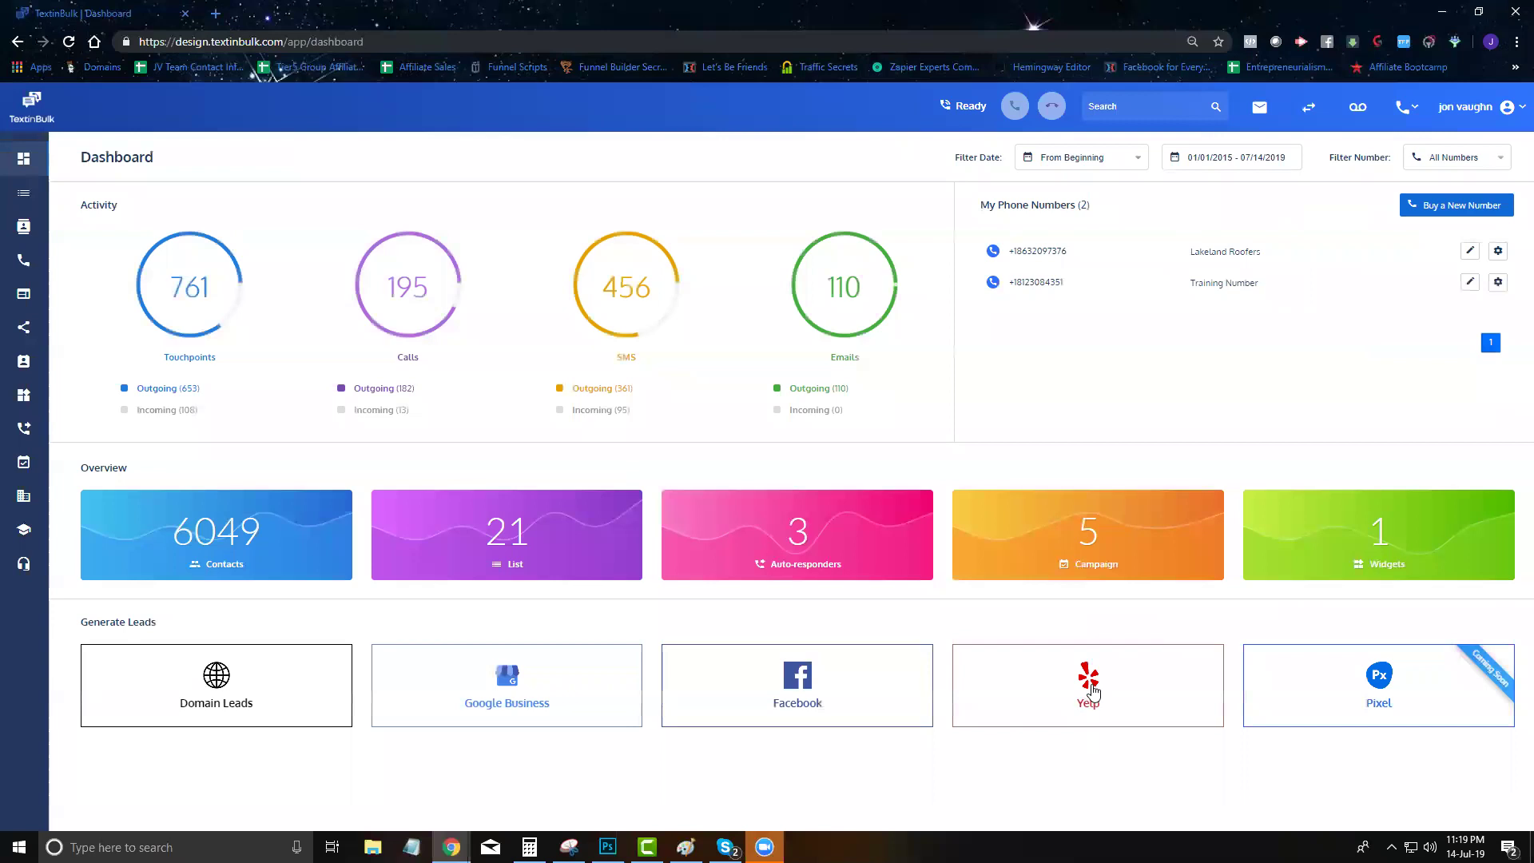
left_click(1092, 691)
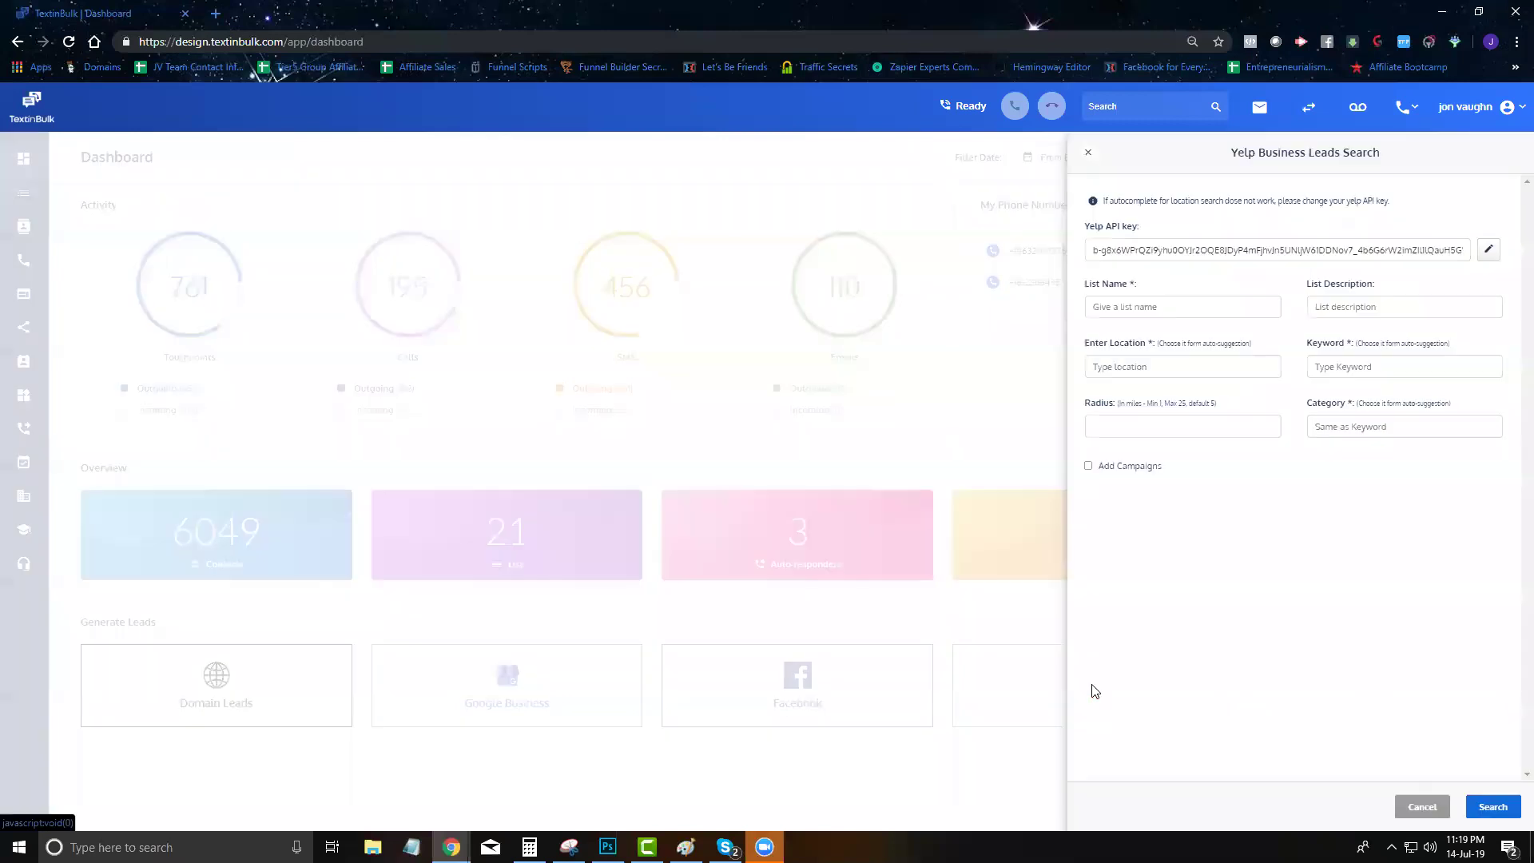
left_click(1086, 152)
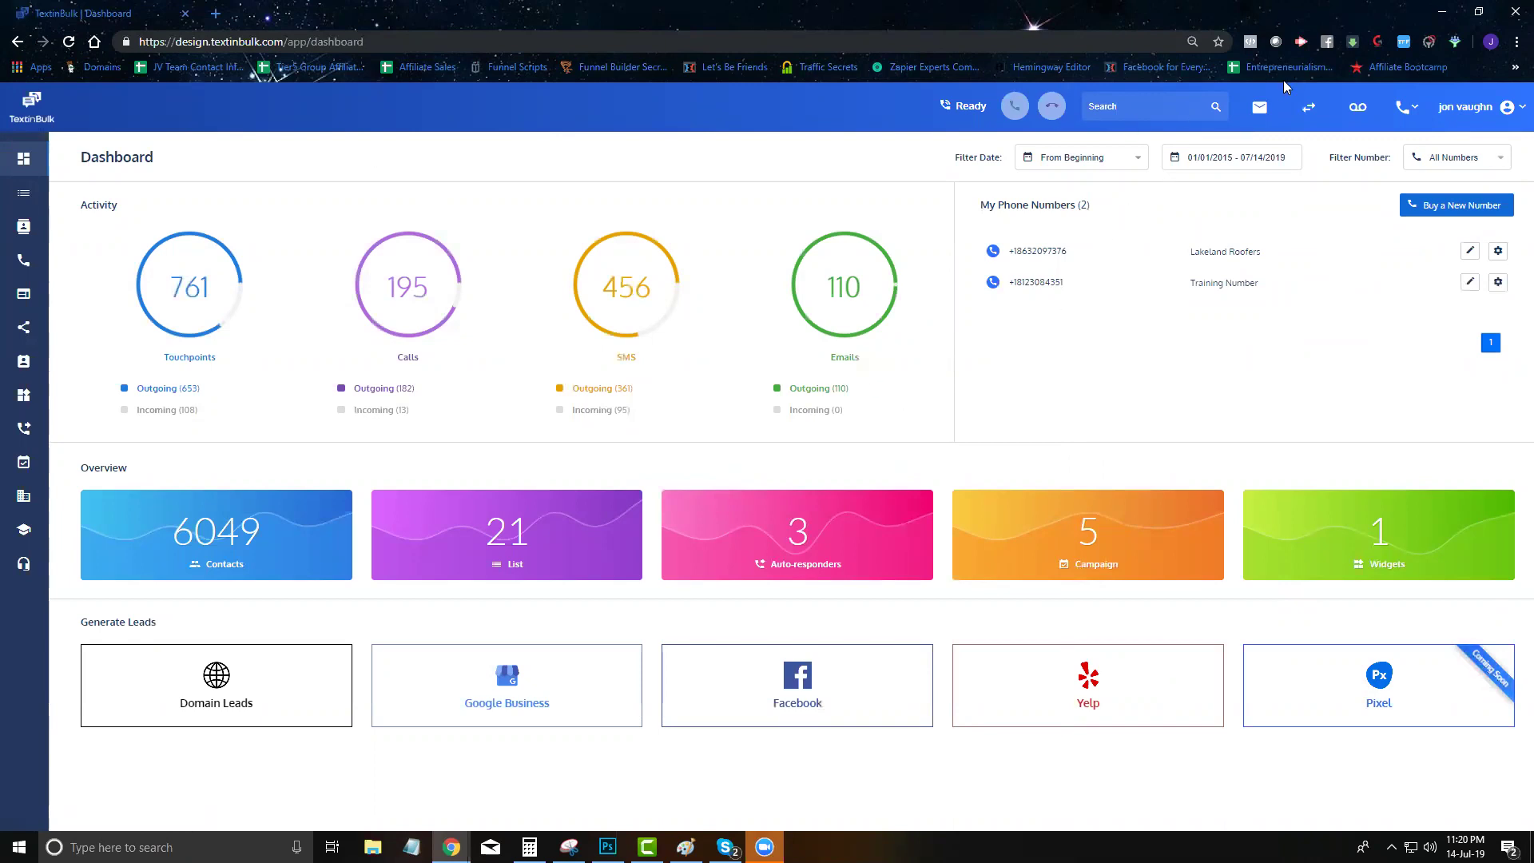
left_click(1255, 117)
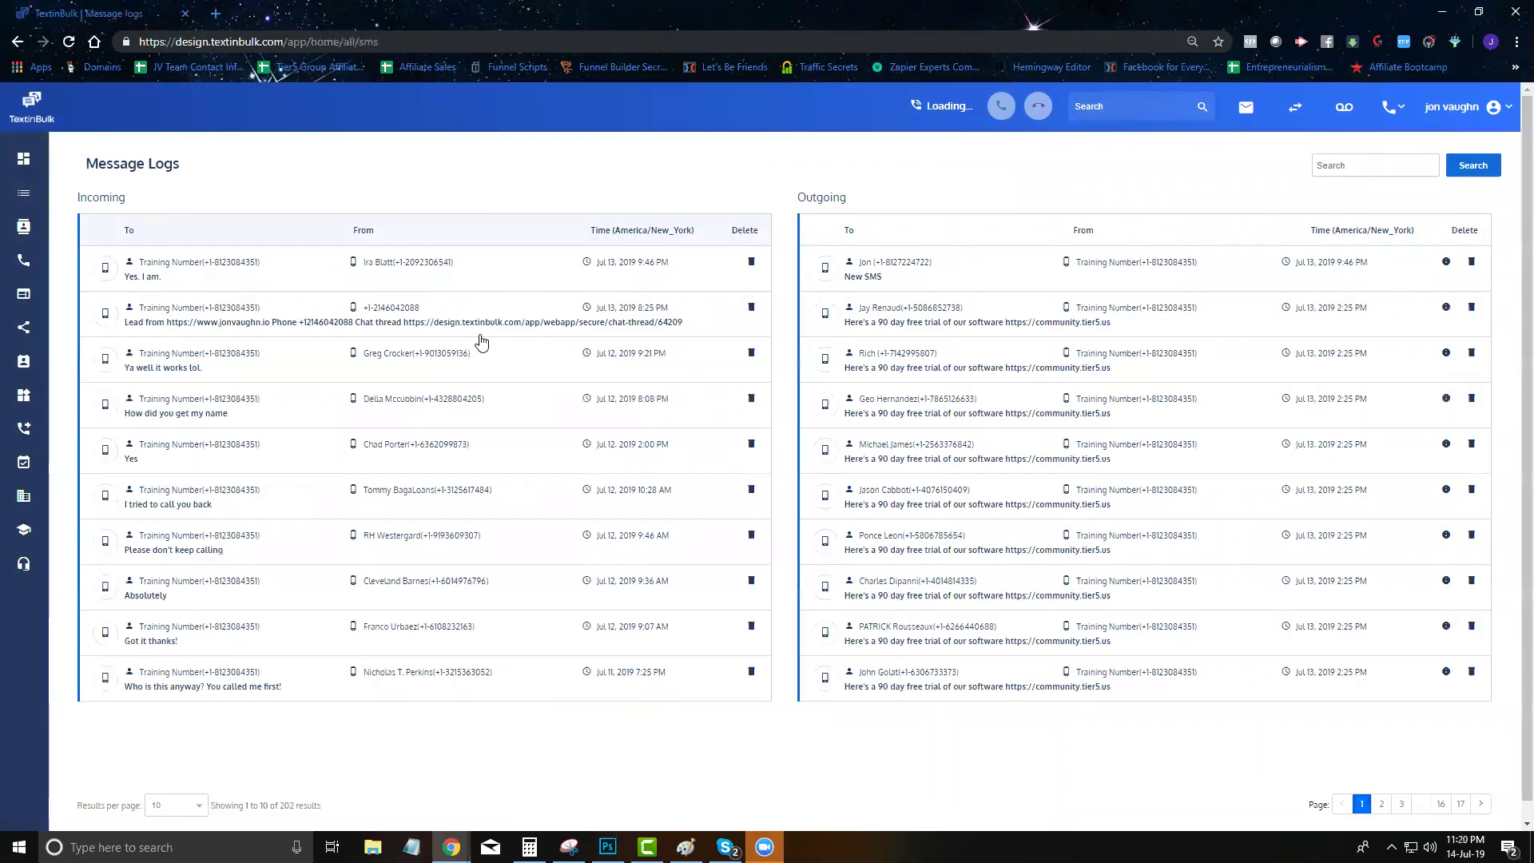
Open and close the first incoming sender's conversation, then switch to Call Logs
left_click(416, 281)
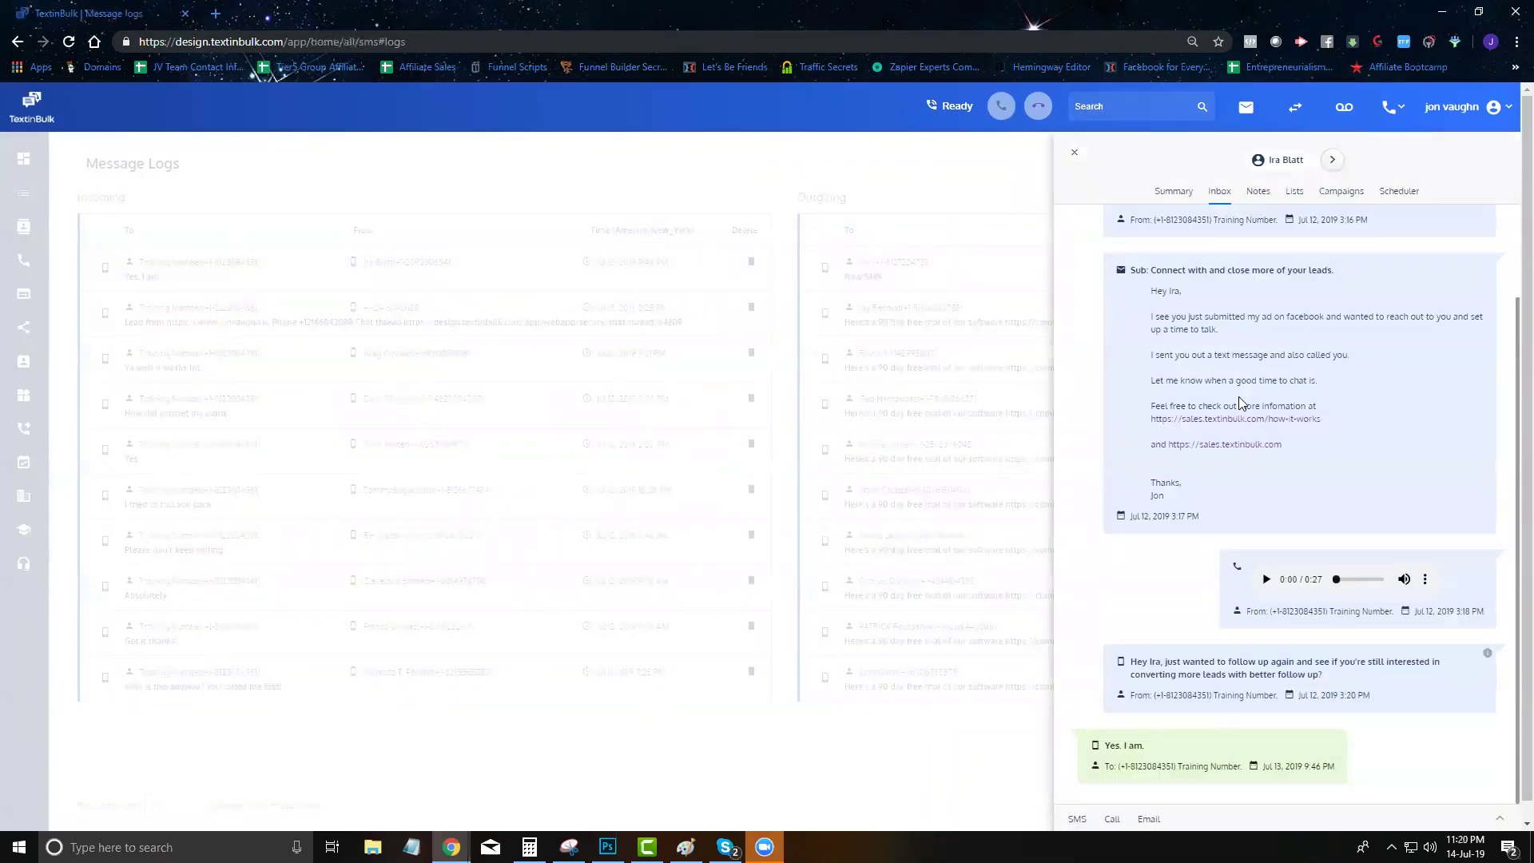
left_click(624, 183)
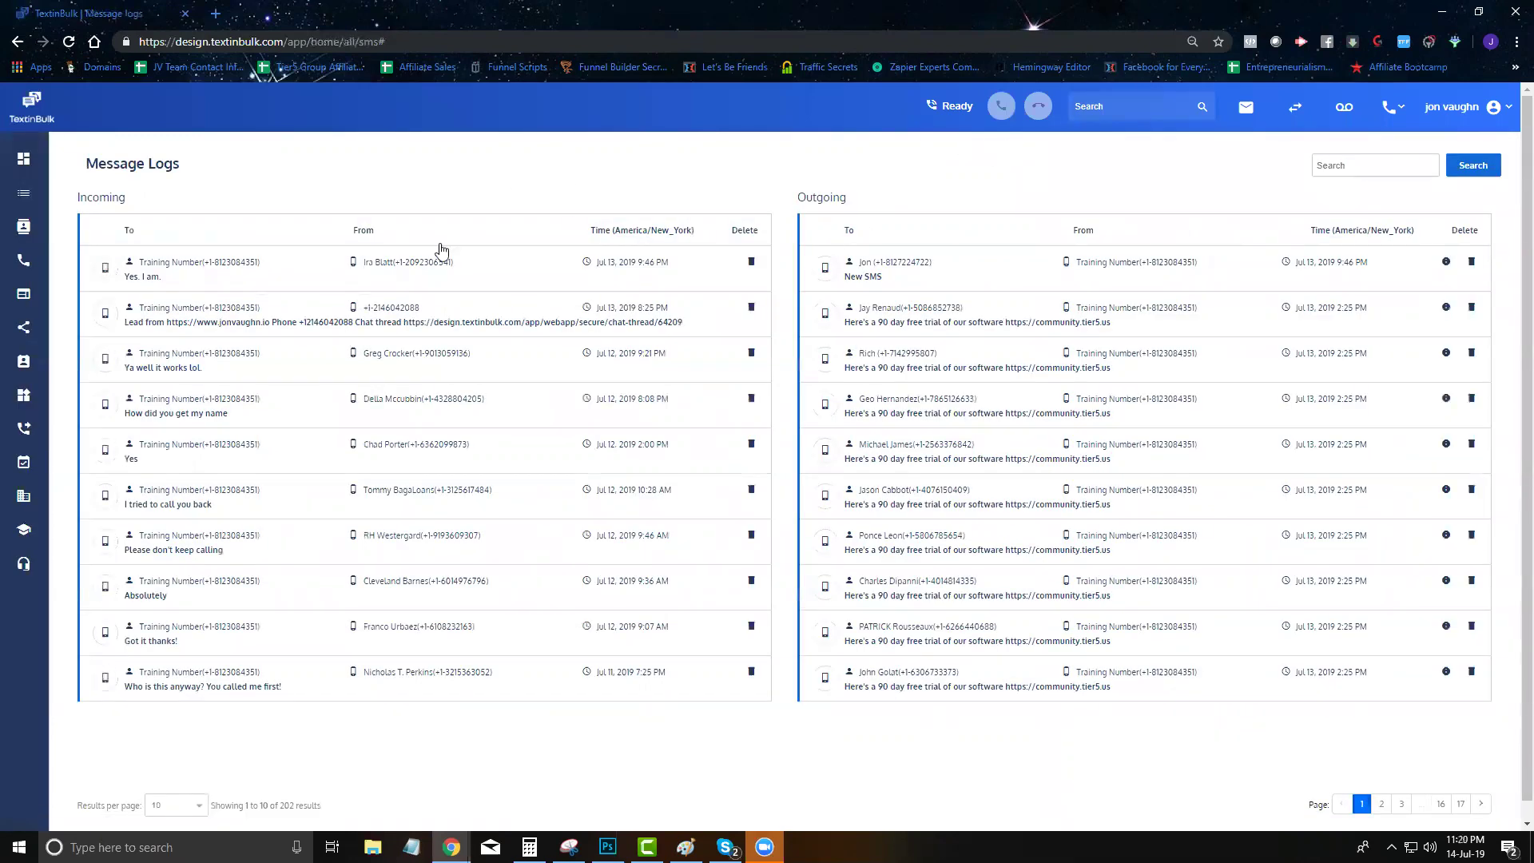
left_click(1301, 115)
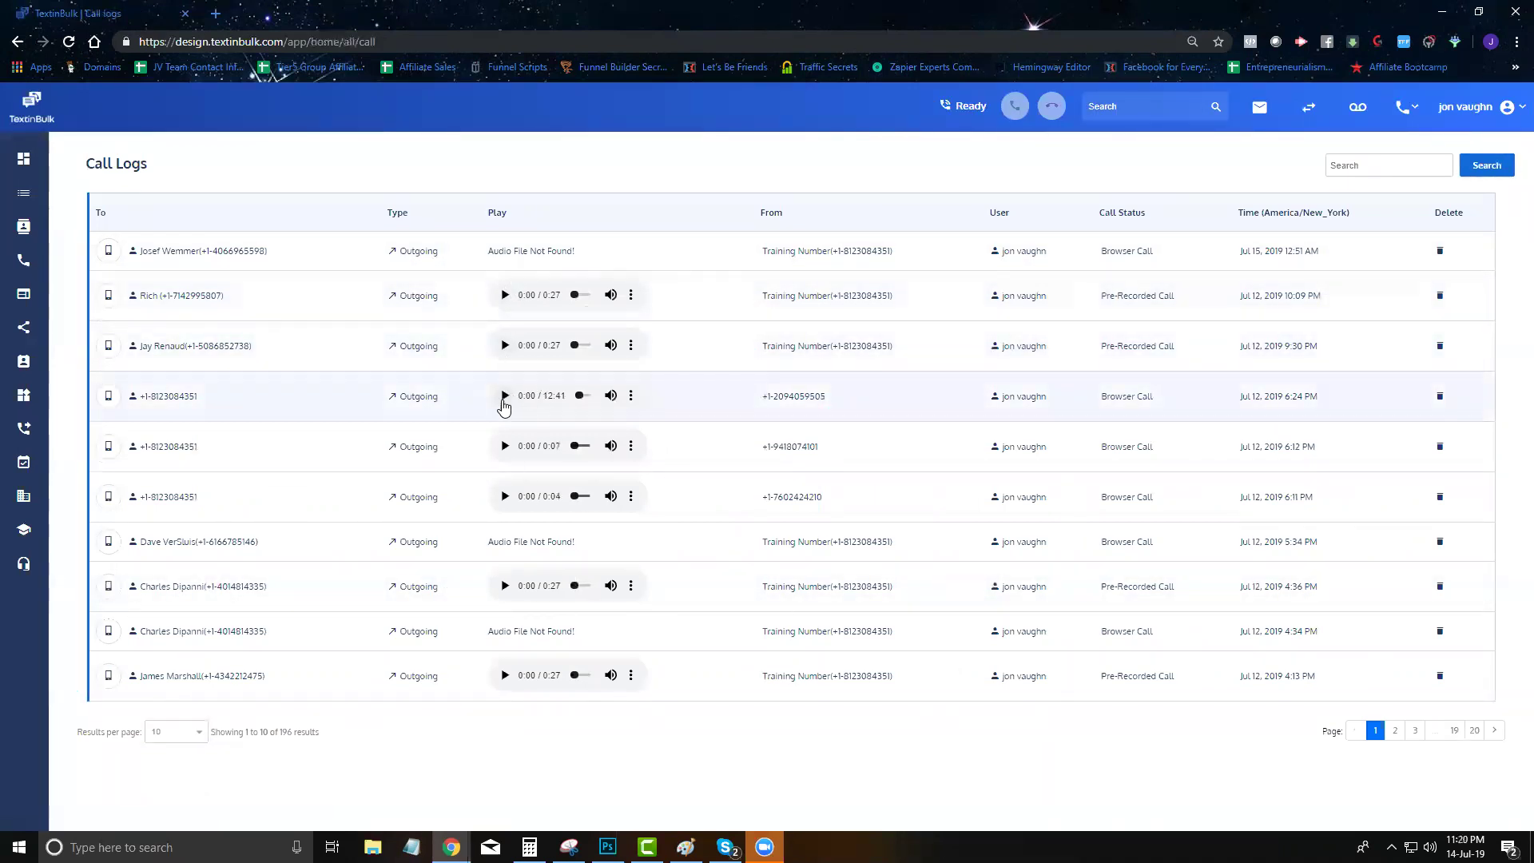
Play and stop the 12:41 call recording, then switch to the voicemail logs
left_click(504, 395)
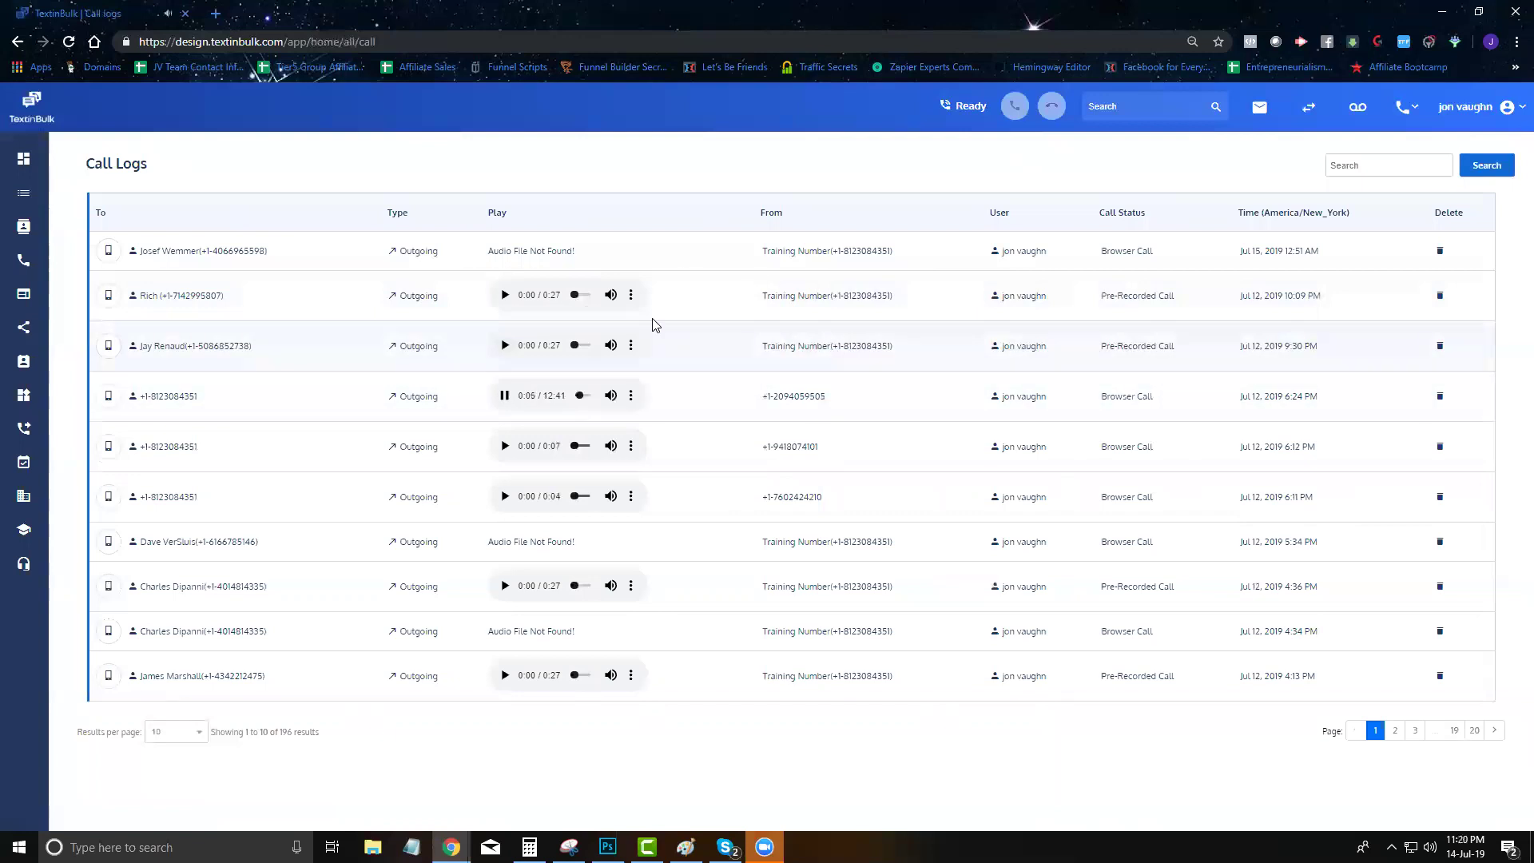
left_click(504, 396)
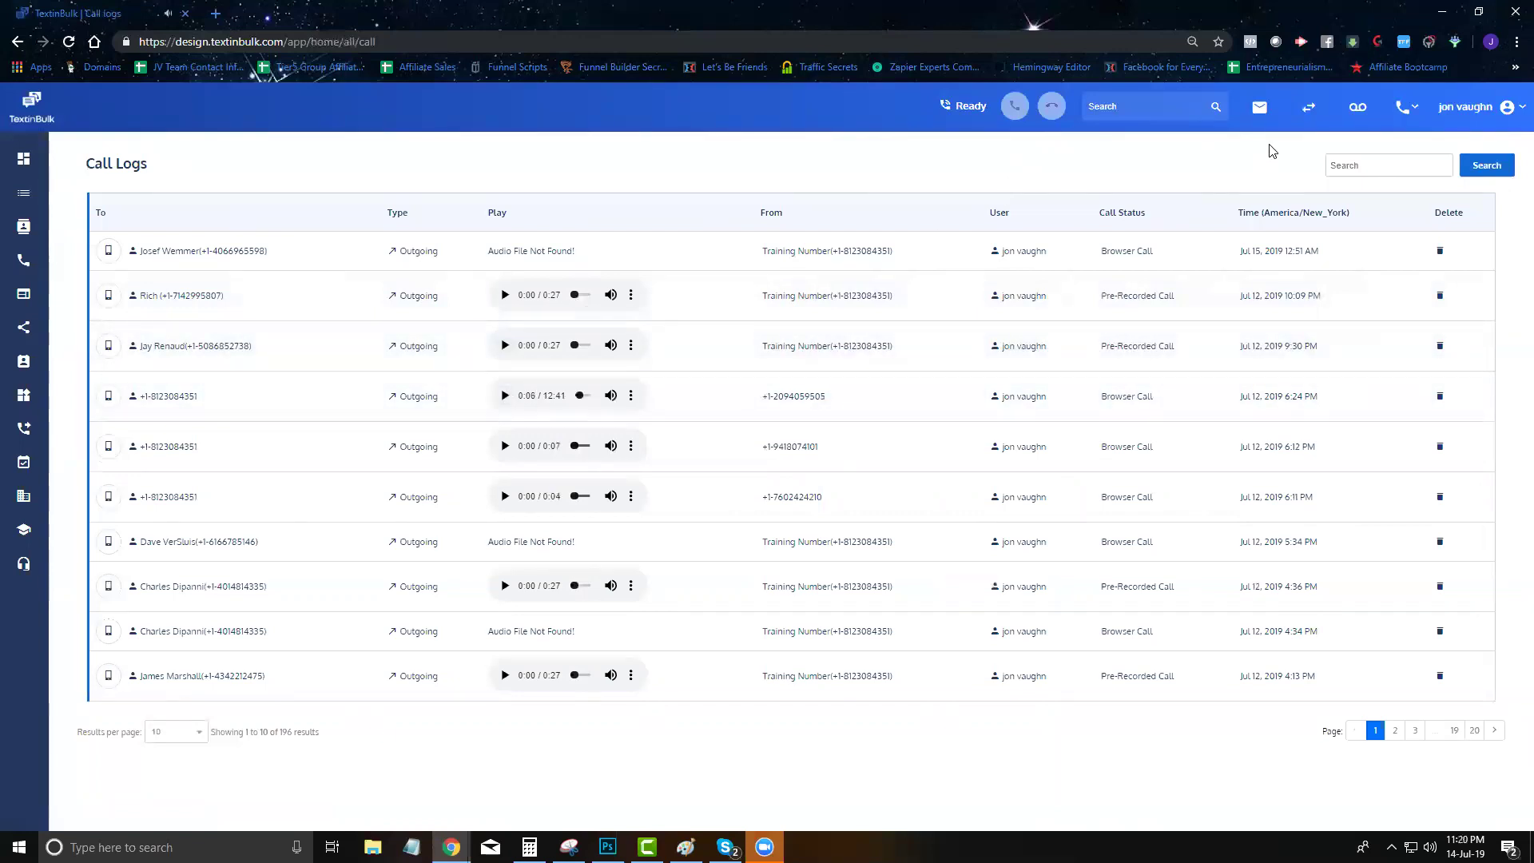
left_click(1357, 106)
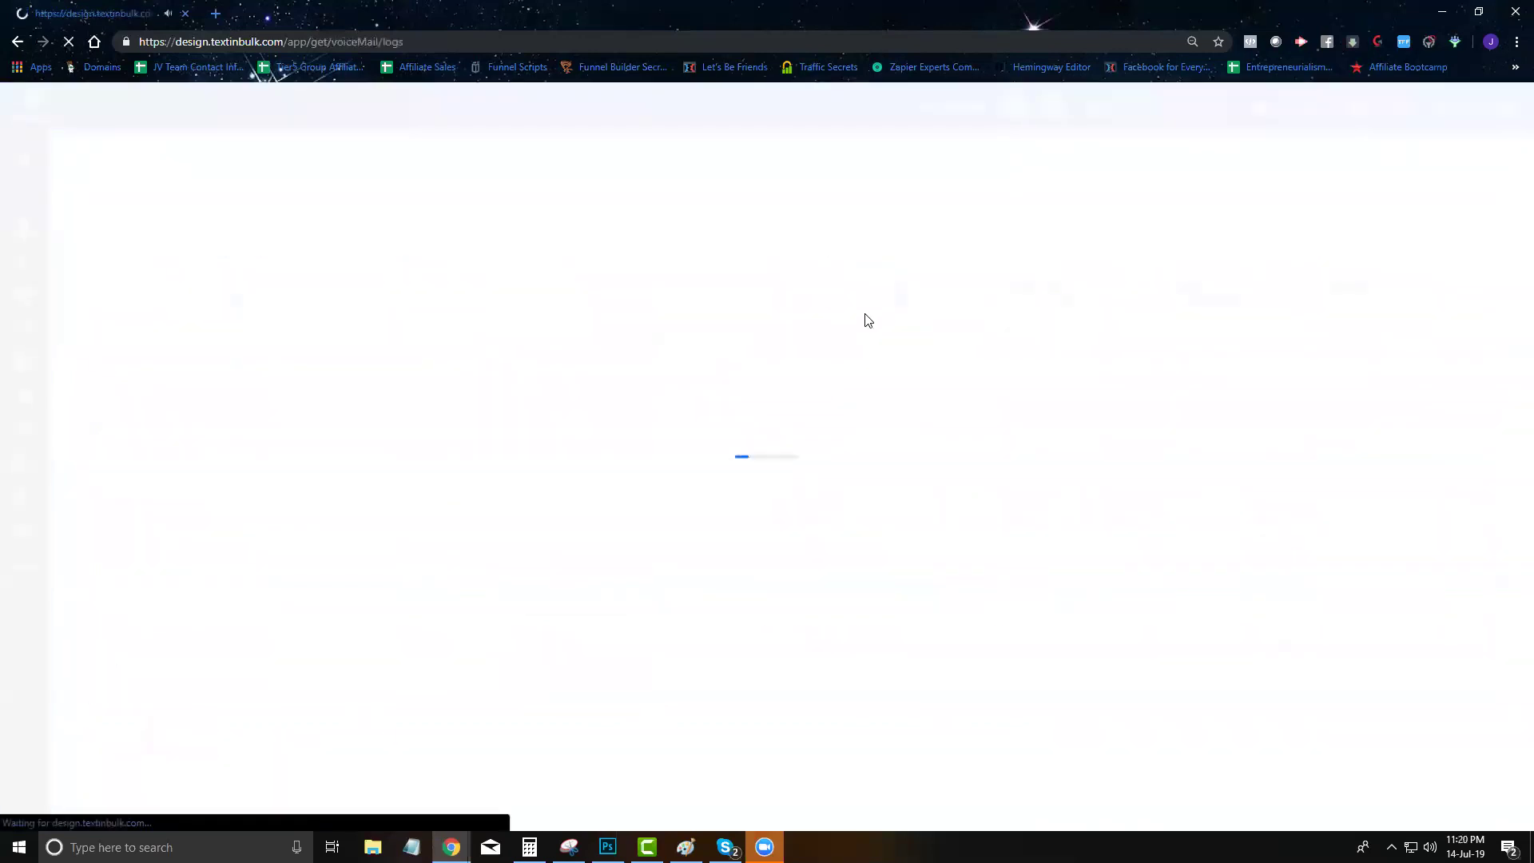
Play the first voicemail, check the call and account menus, then return to the dashboard's lists
left_click(590, 255)
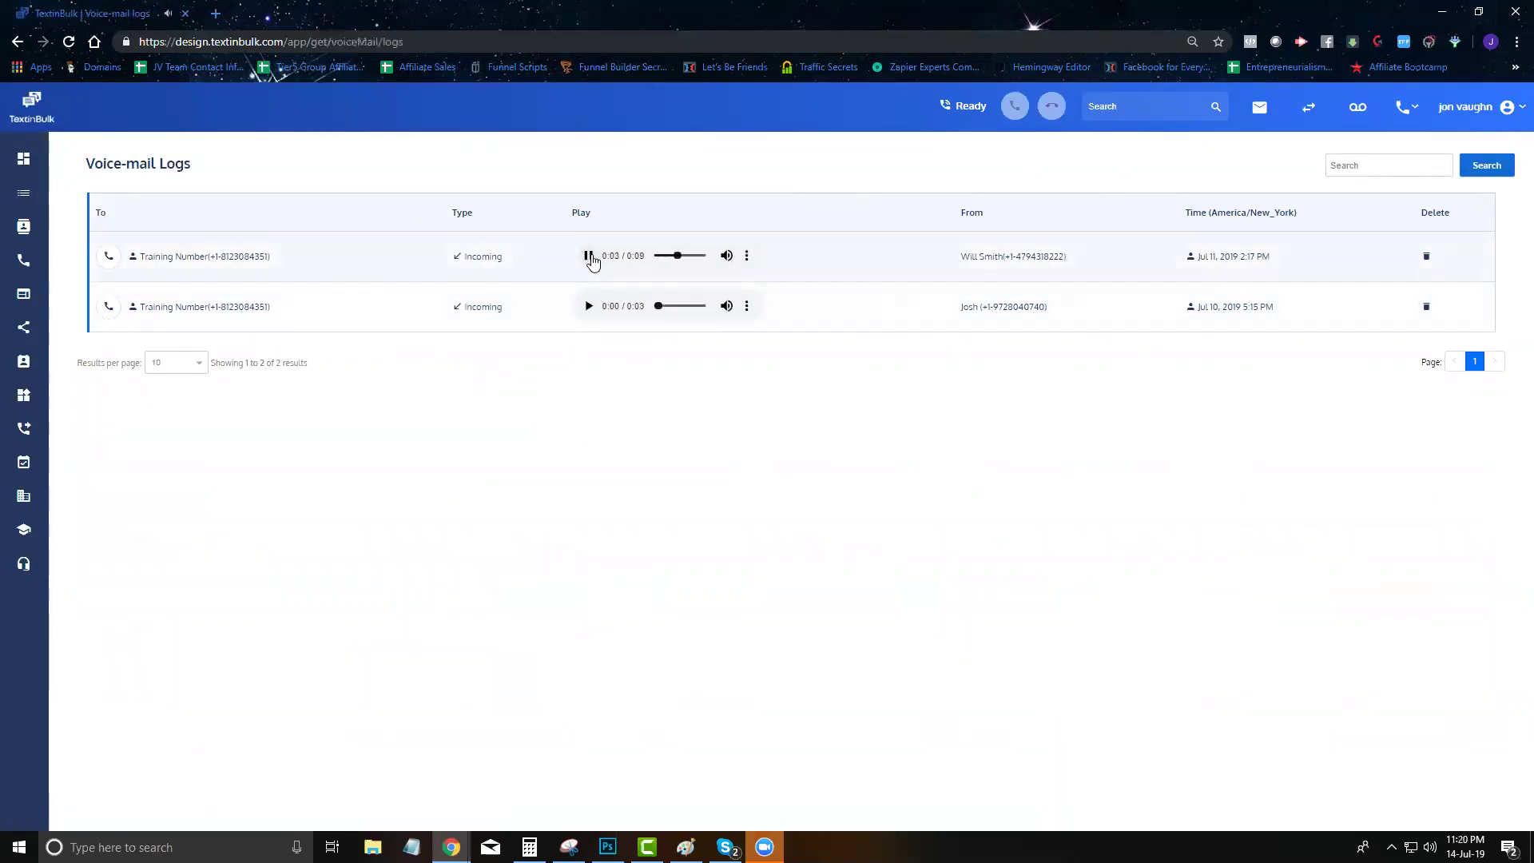
left_click(1404, 107)
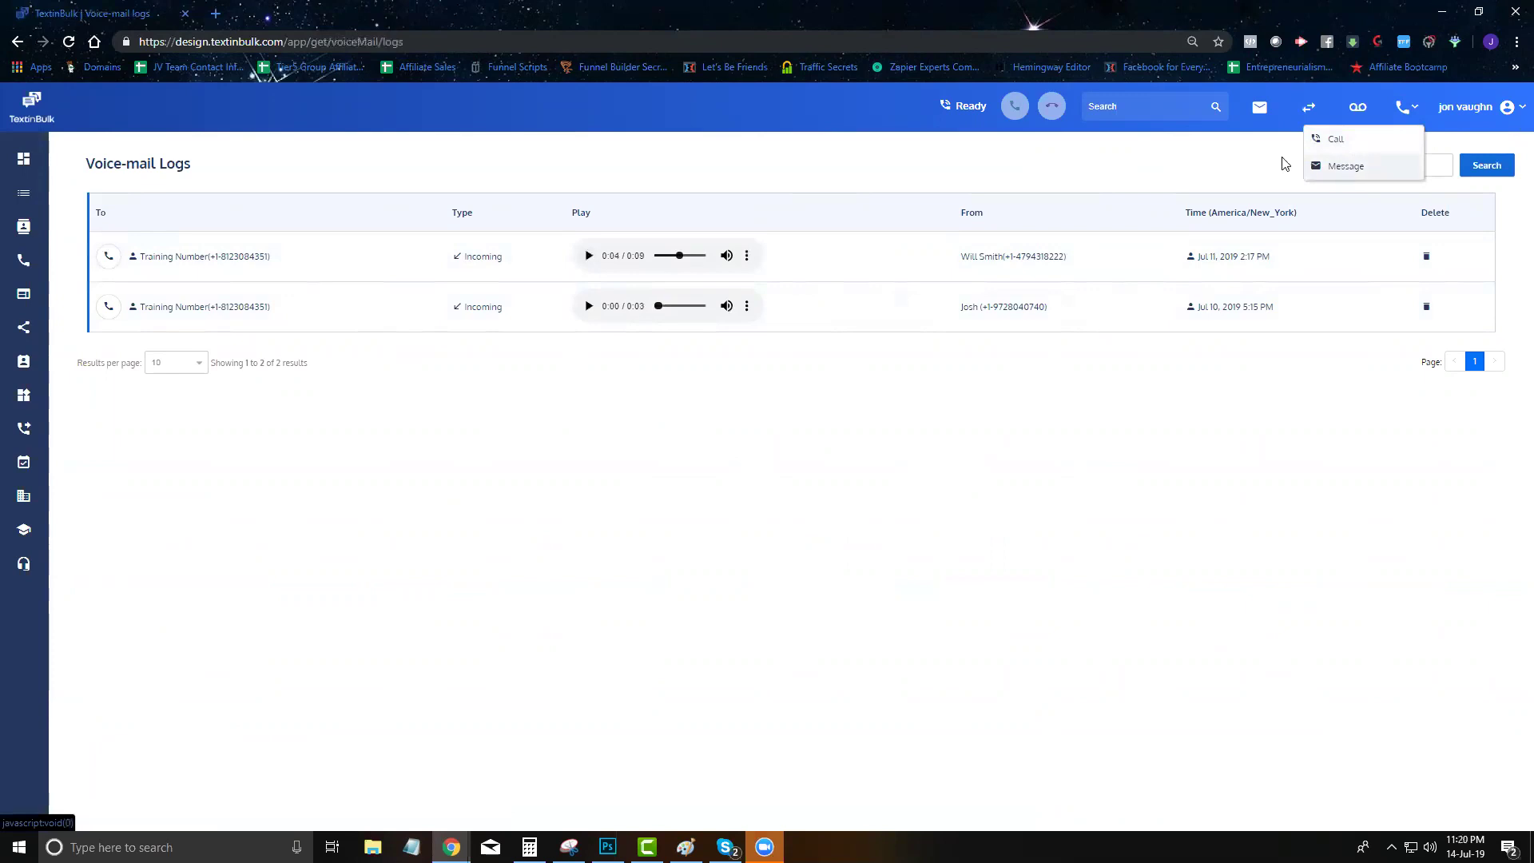
left_click(1507, 107)
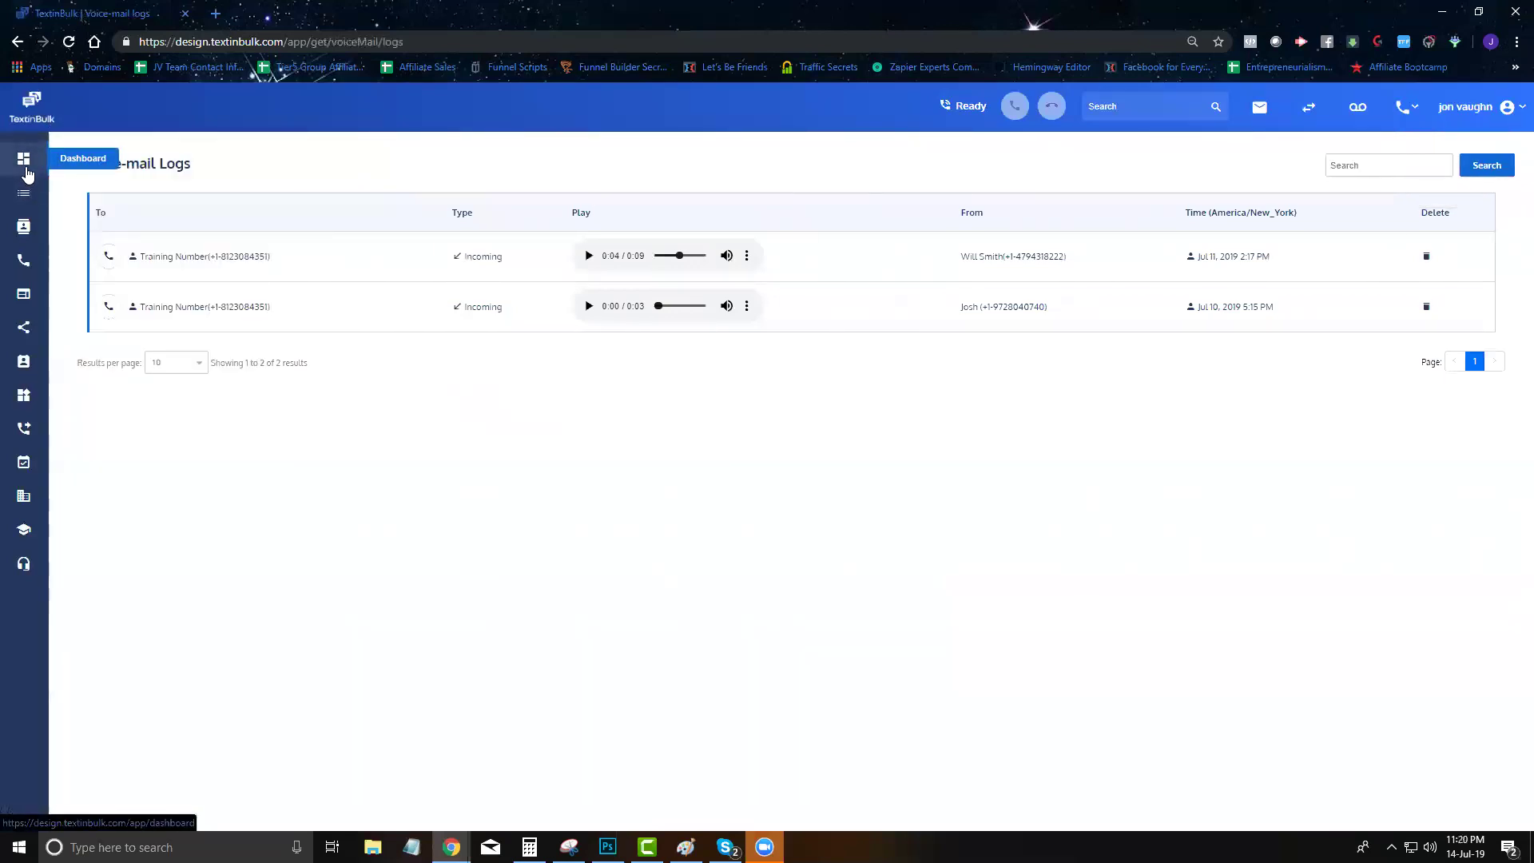
left_click(23, 158)
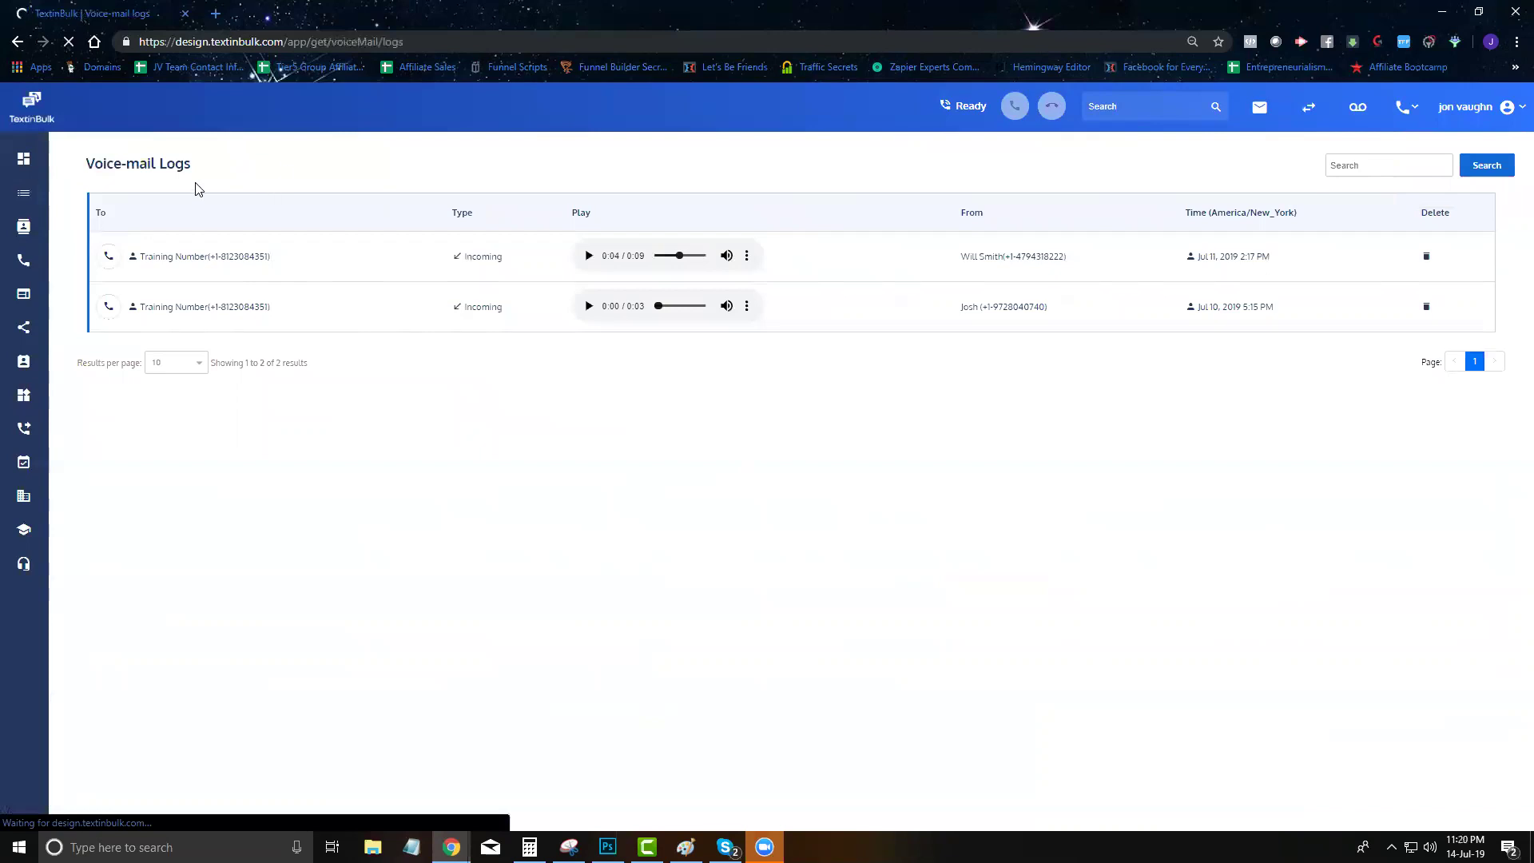
mouse_move(36, 194)
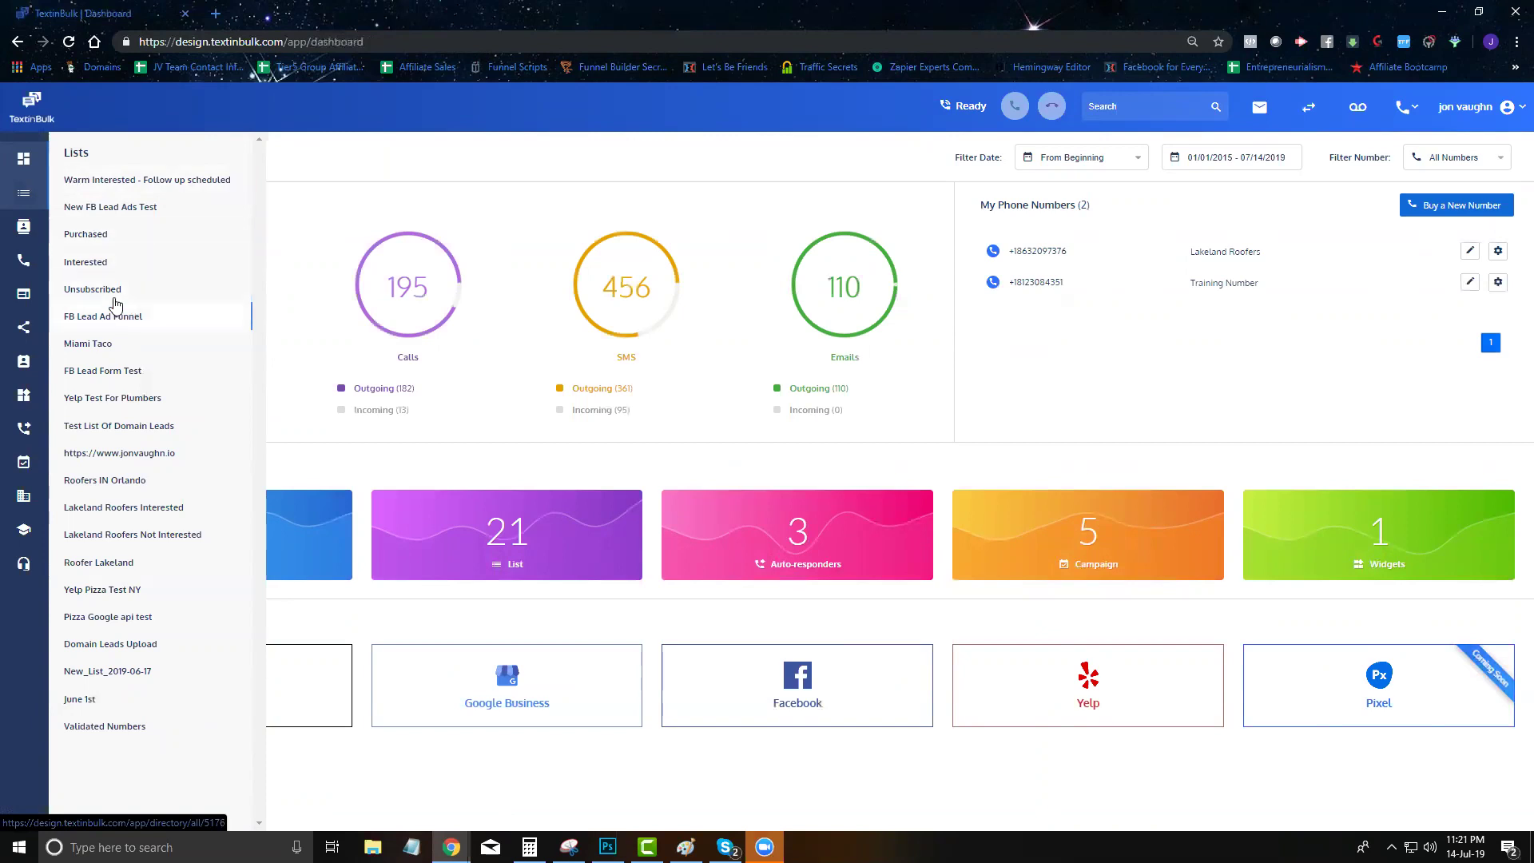
Open the New FB Lead Ads Test list and show 100 contacts per page
left_click(104, 210)
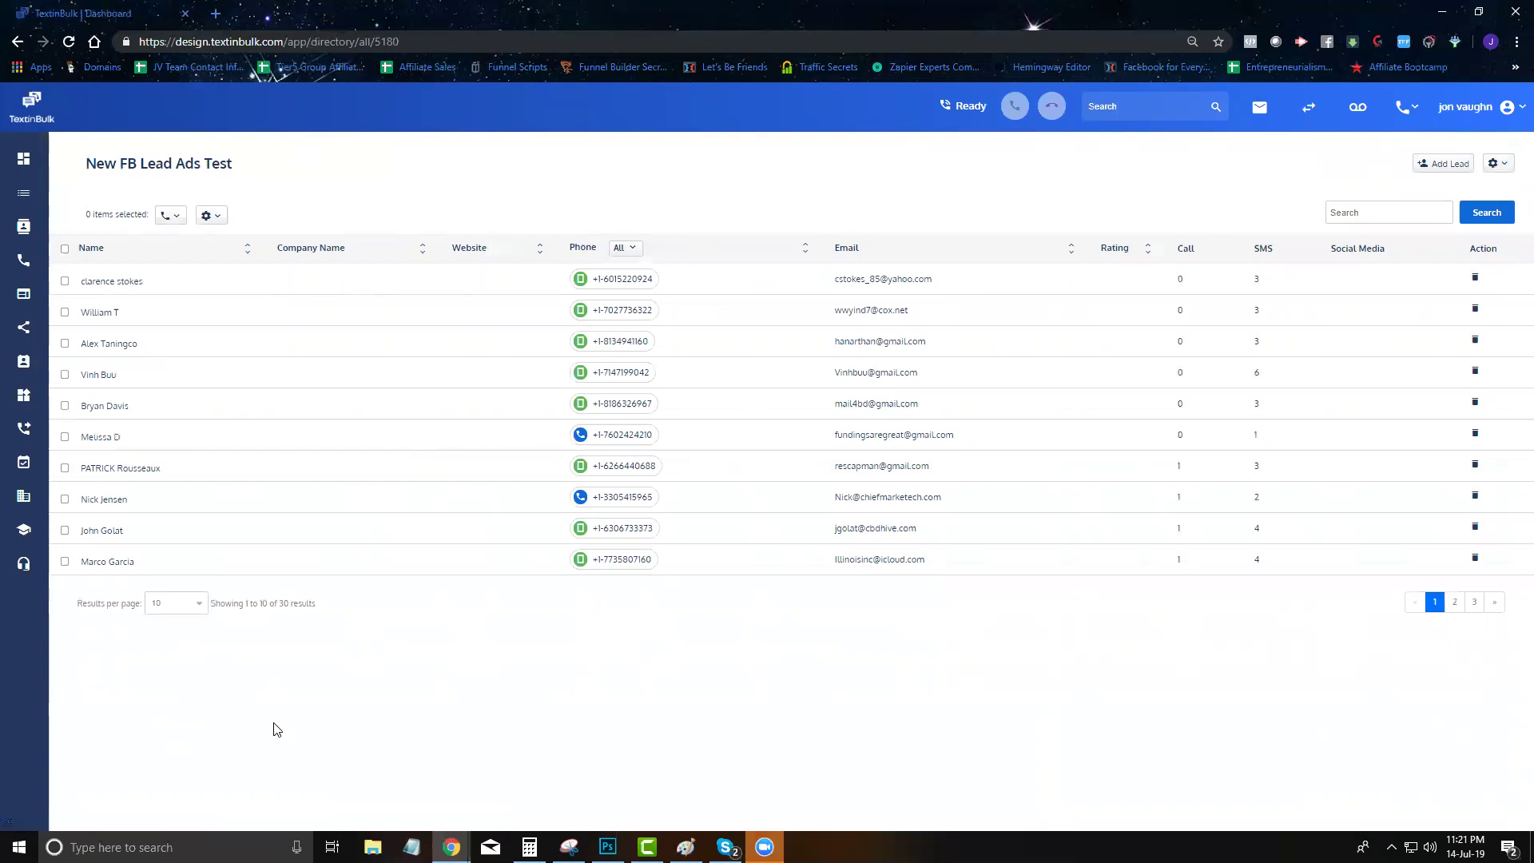
left_click(157, 609)
left_click(170, 650)
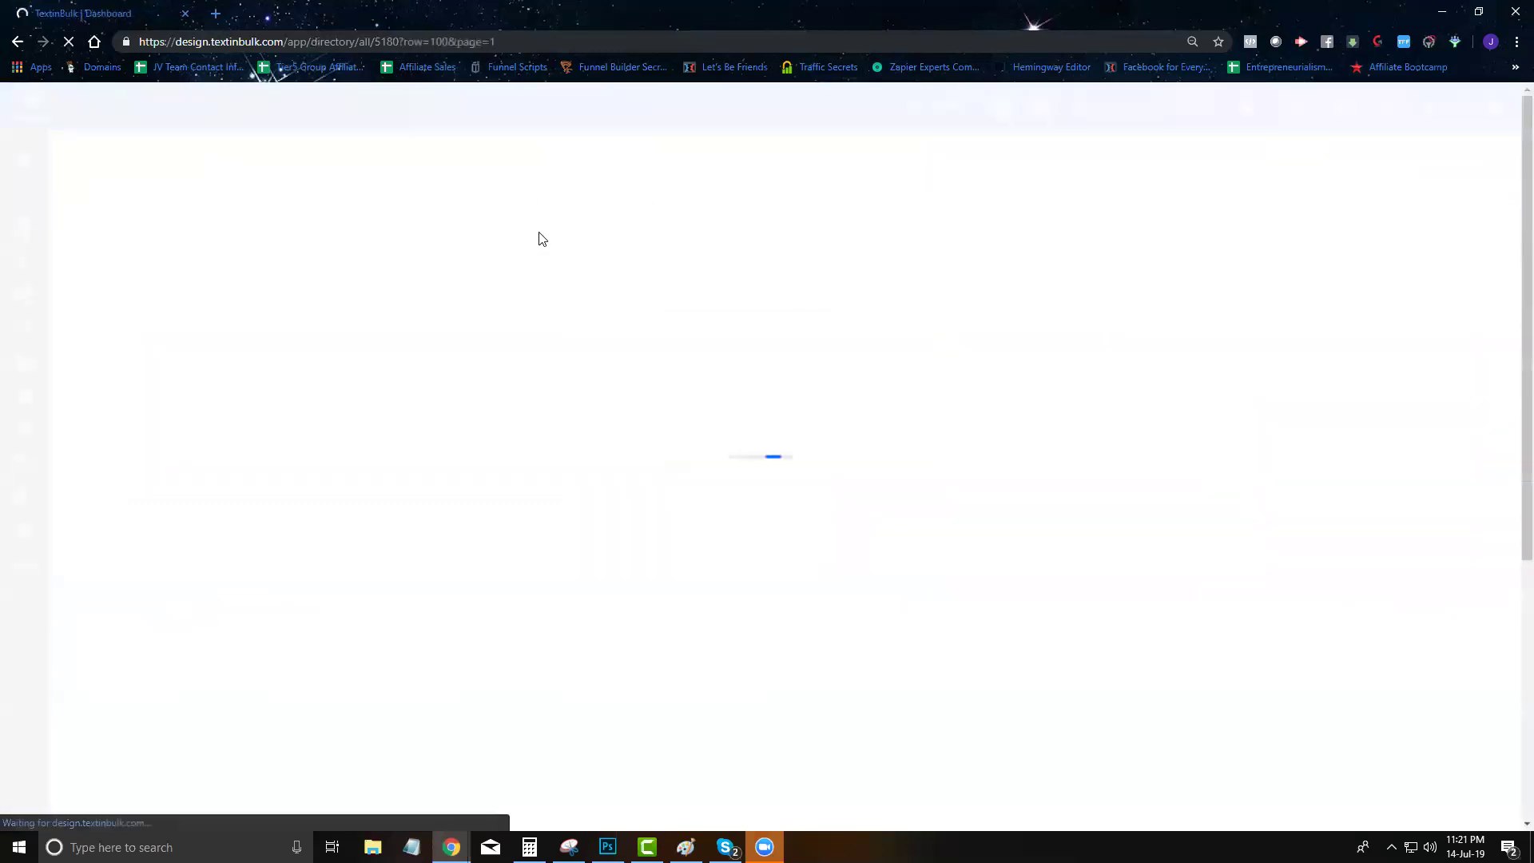
scroll(547, 280, "down", 5)
scroll(549, 293, "down", 1)
scroll(651, 486, "up", 5)
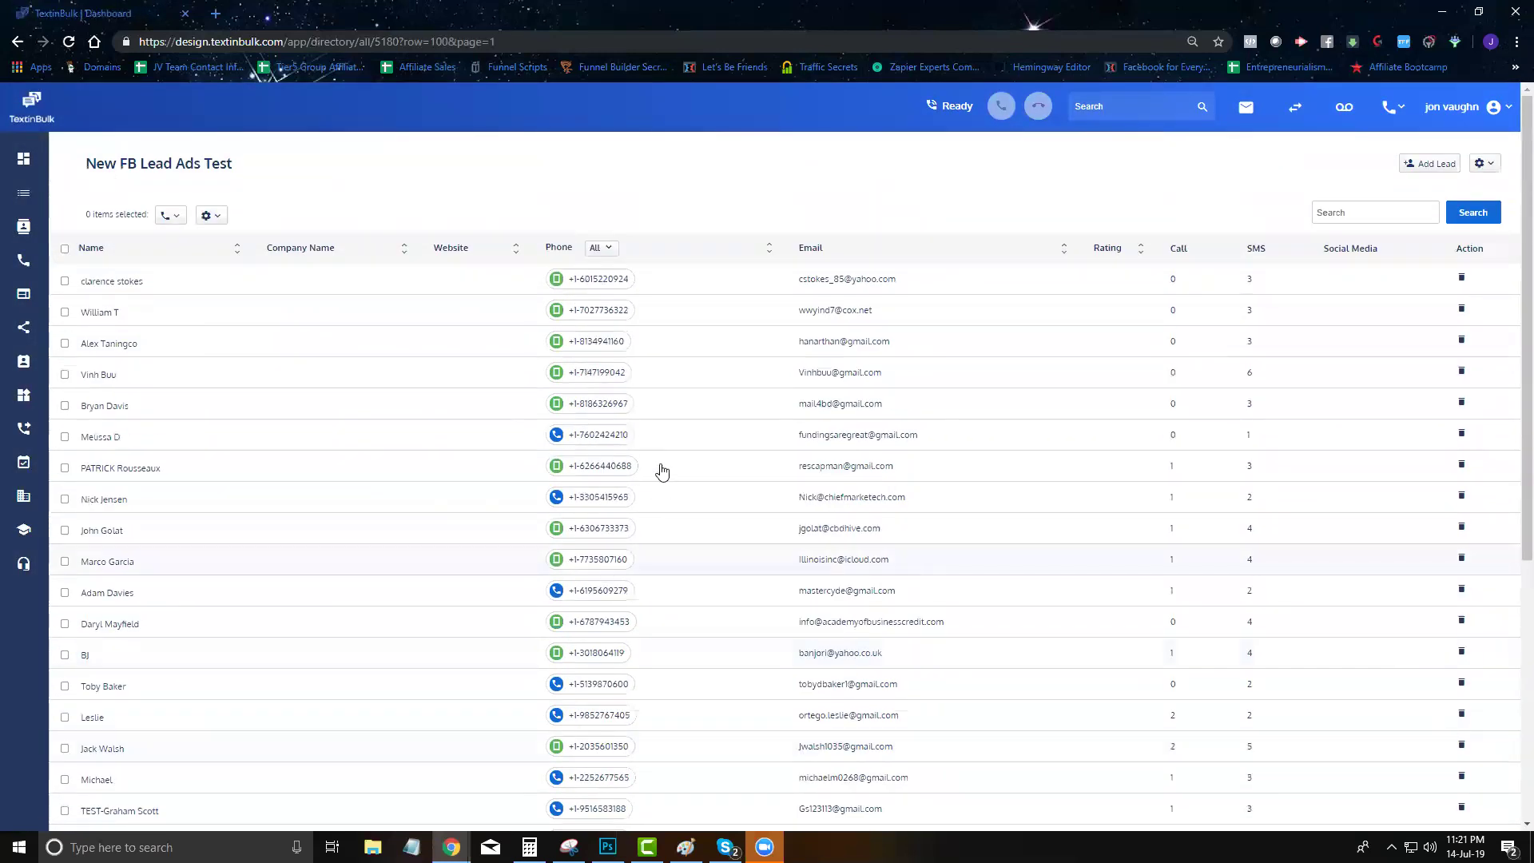
Inspect one lead's Lists and Summary tabs in its details panel, then close the panel
left_click(589, 284)
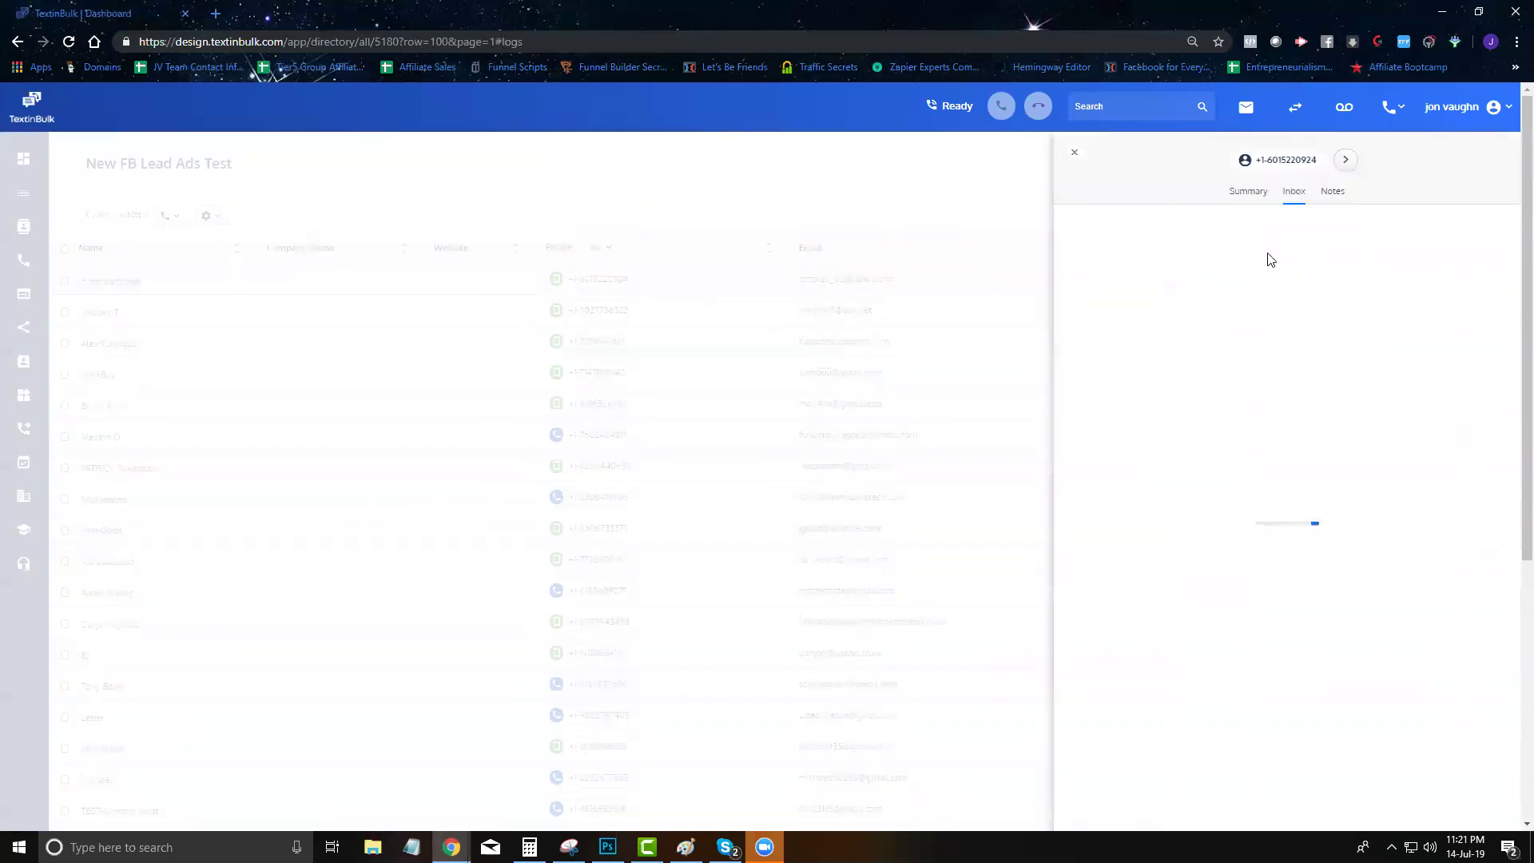
left_click(1295, 193)
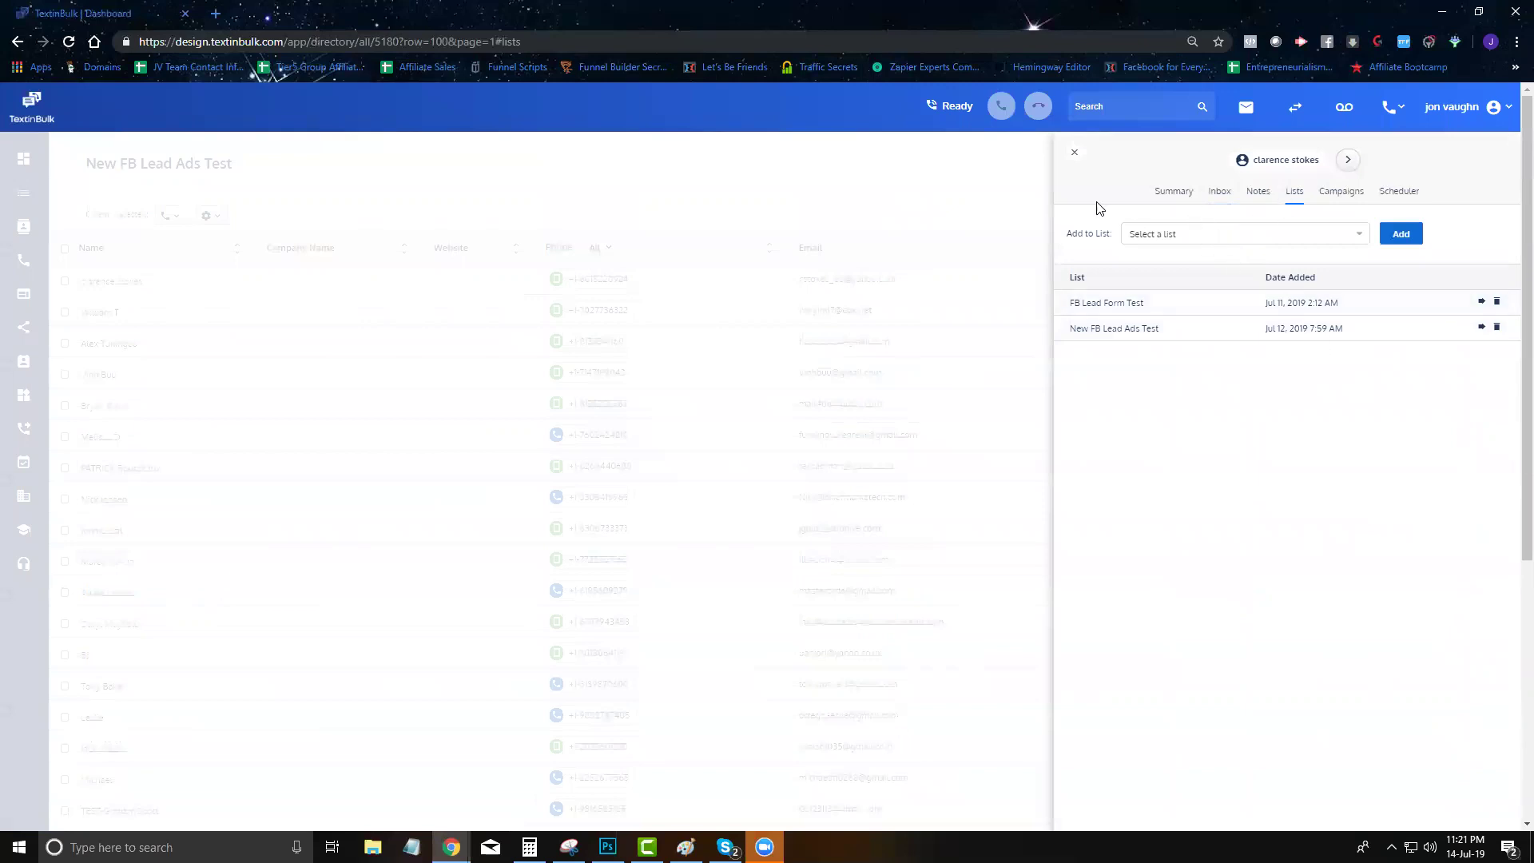
left_click(1159, 192)
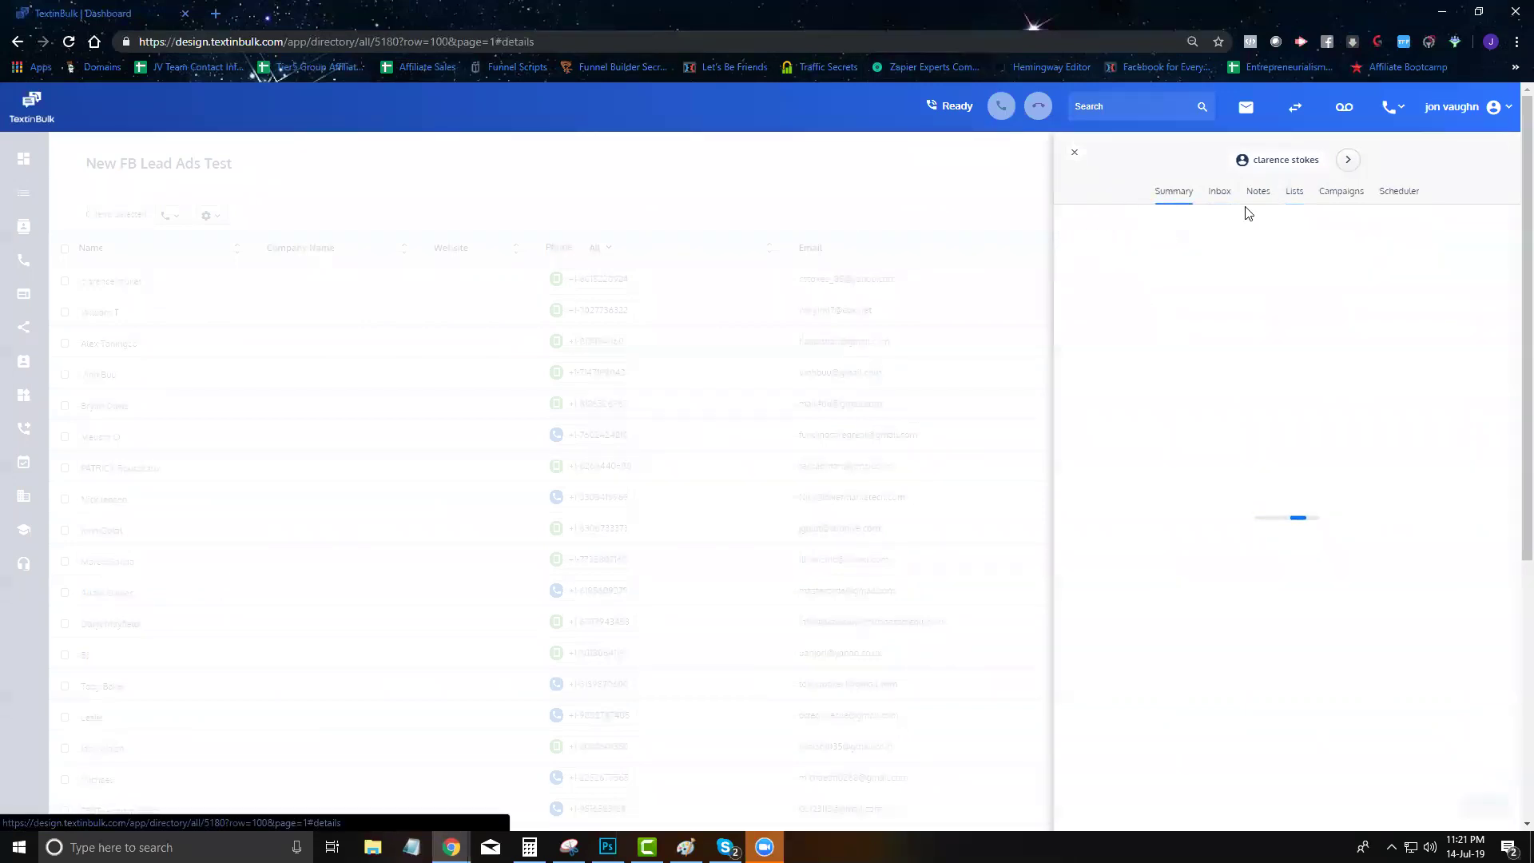
left_click(1074, 152)
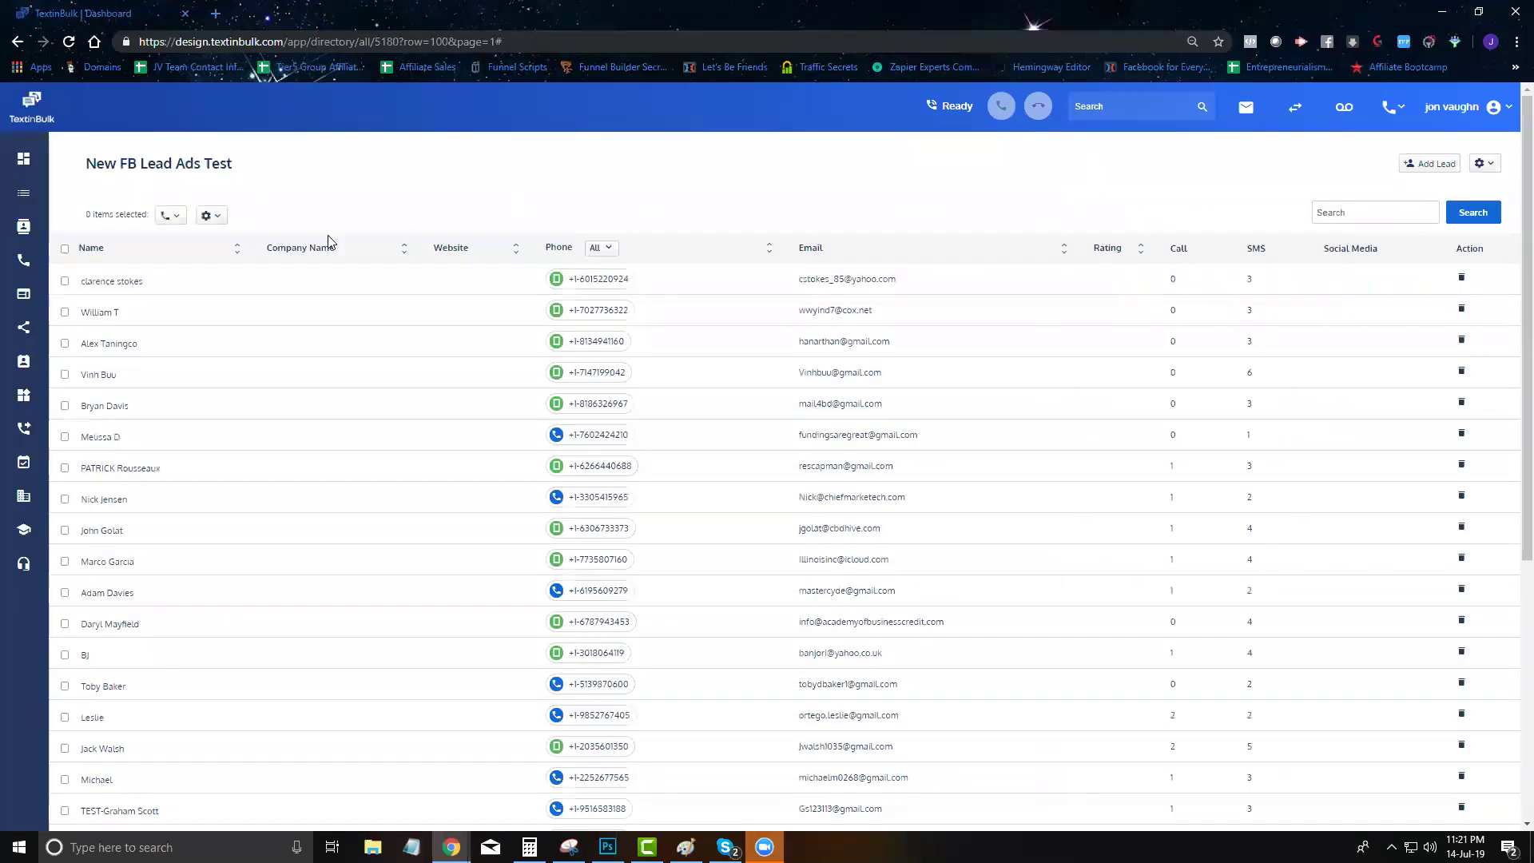
scroll(529, 216, "down", 2)
scroll(479, 208, "up", 2)
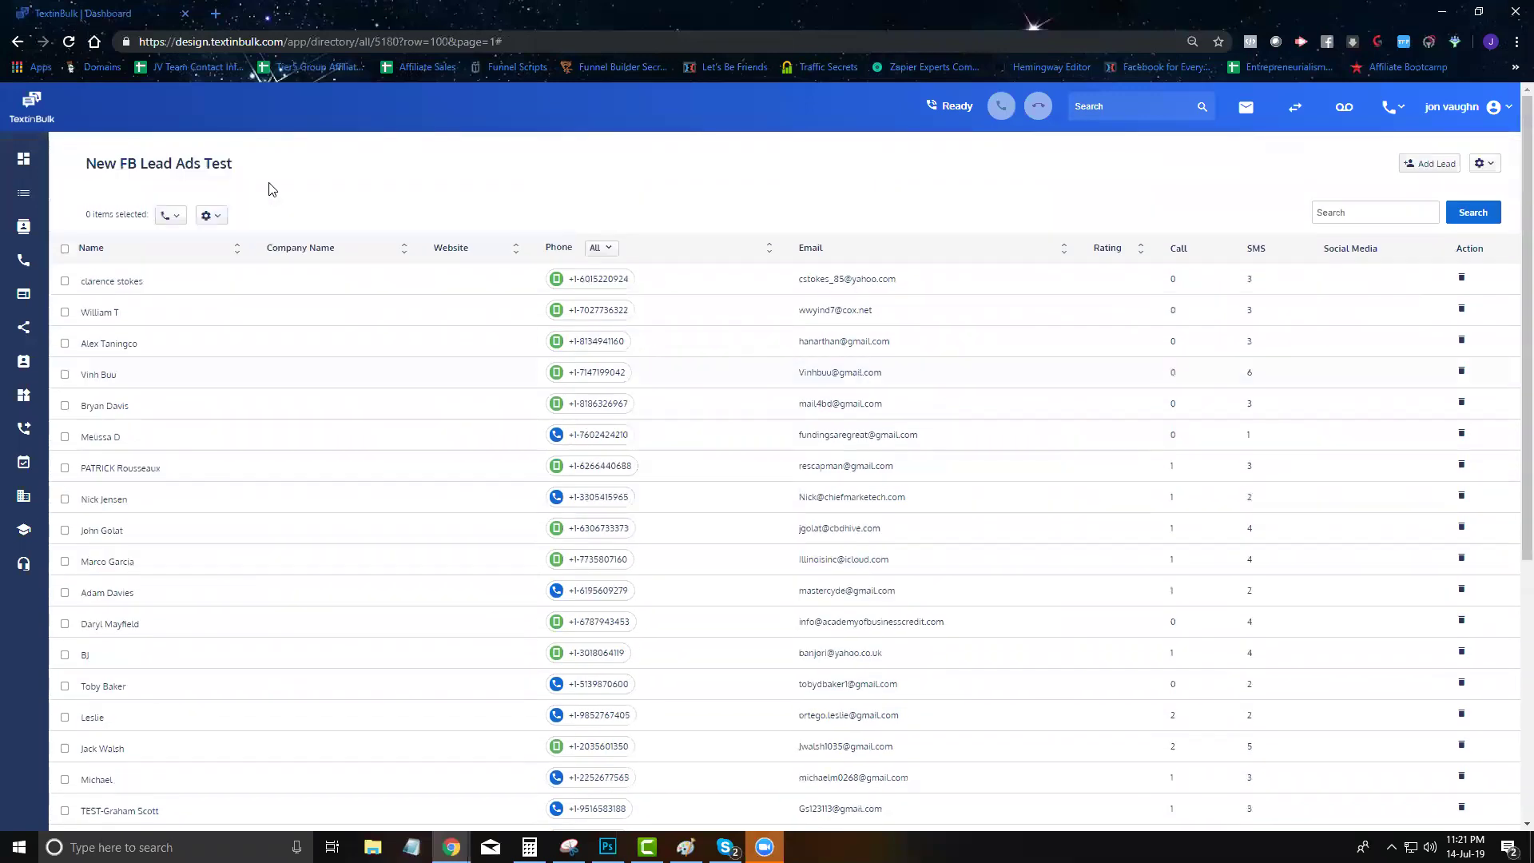
Select all 30 leads and start a bulk call to them
left_click(66, 250)
left_click(174, 215)
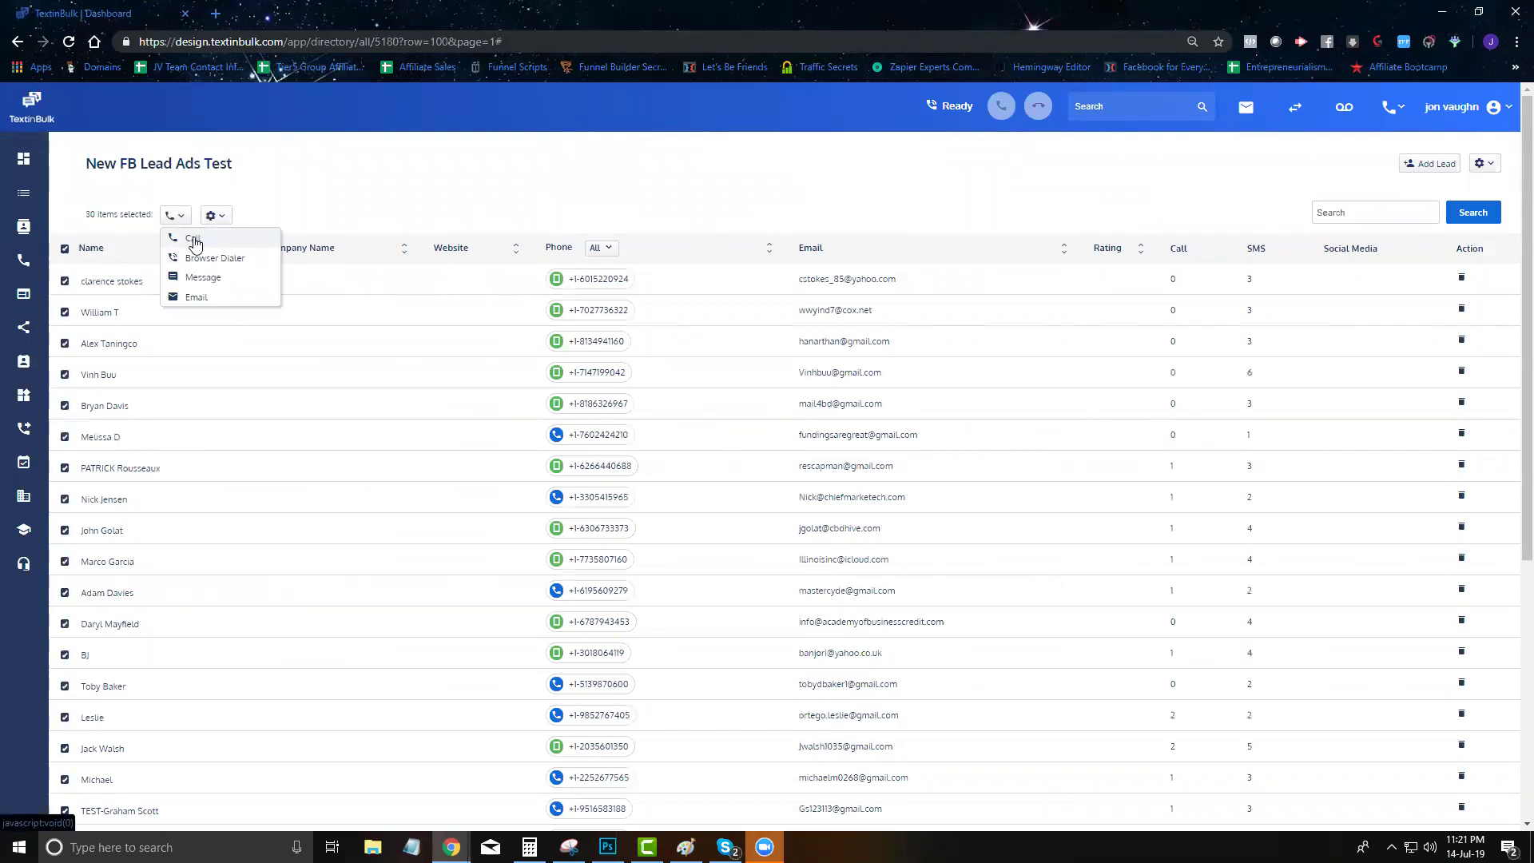
left_click(195, 241)
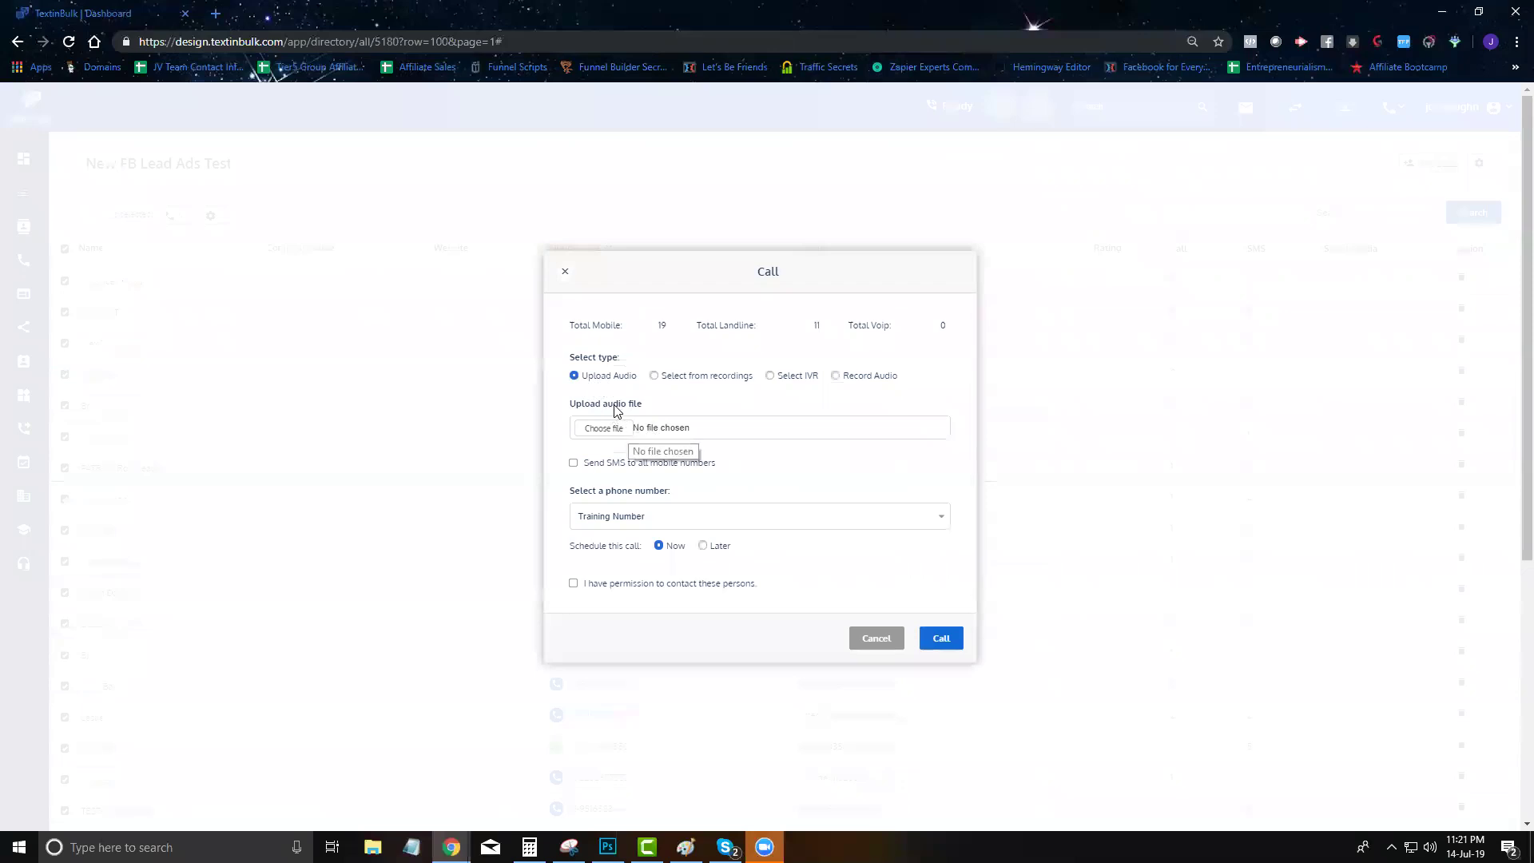
Try the saved recording, new recording and IVR audio options, then close the call setup
left_click(650, 375)
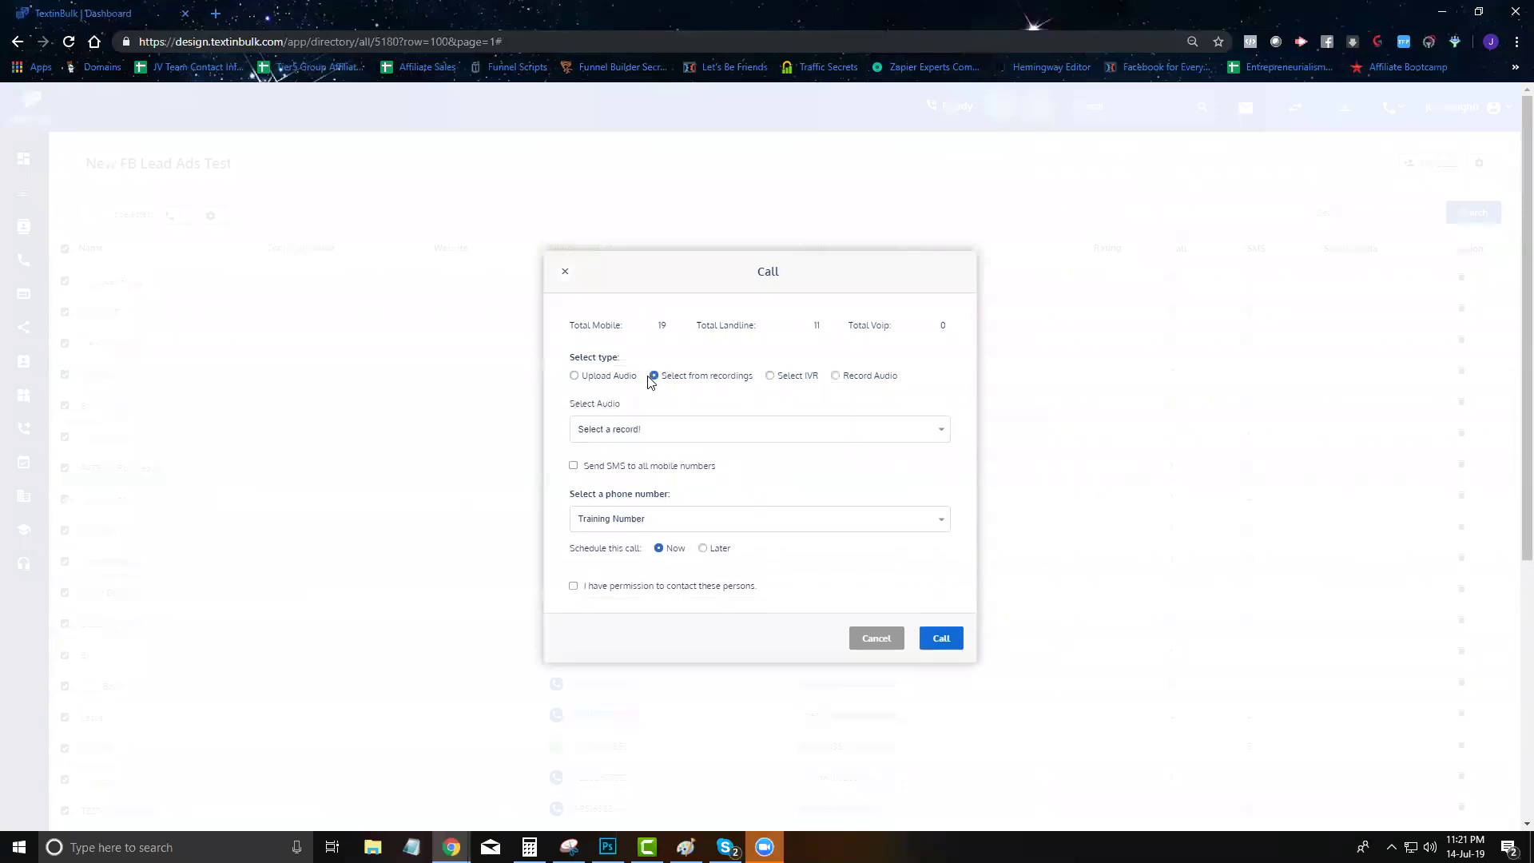
left_click(834, 377)
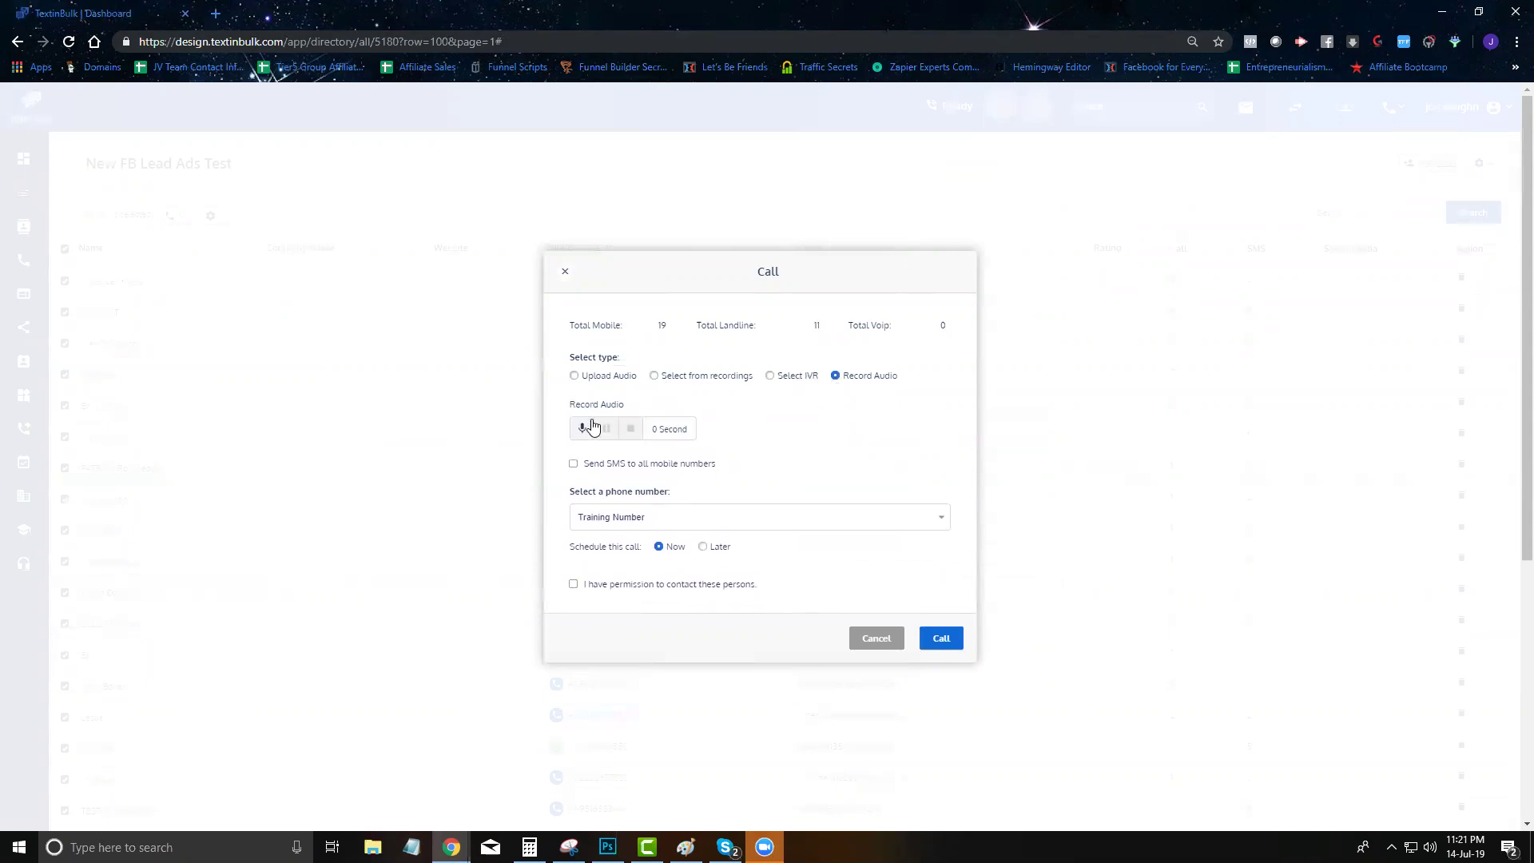
left_click(770, 377)
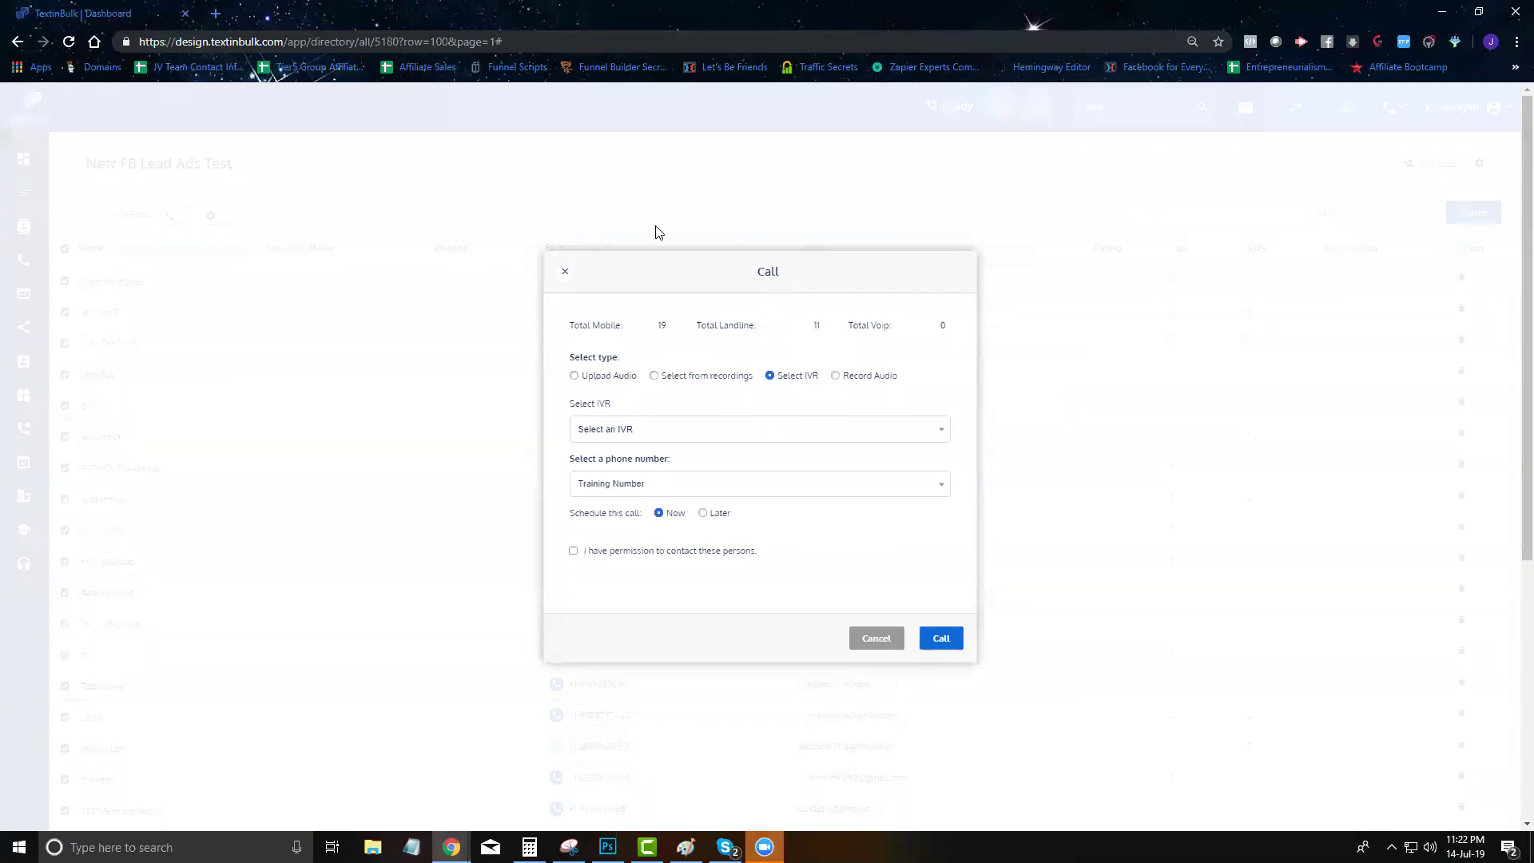
left_click(565, 272)
left_click(169, 217)
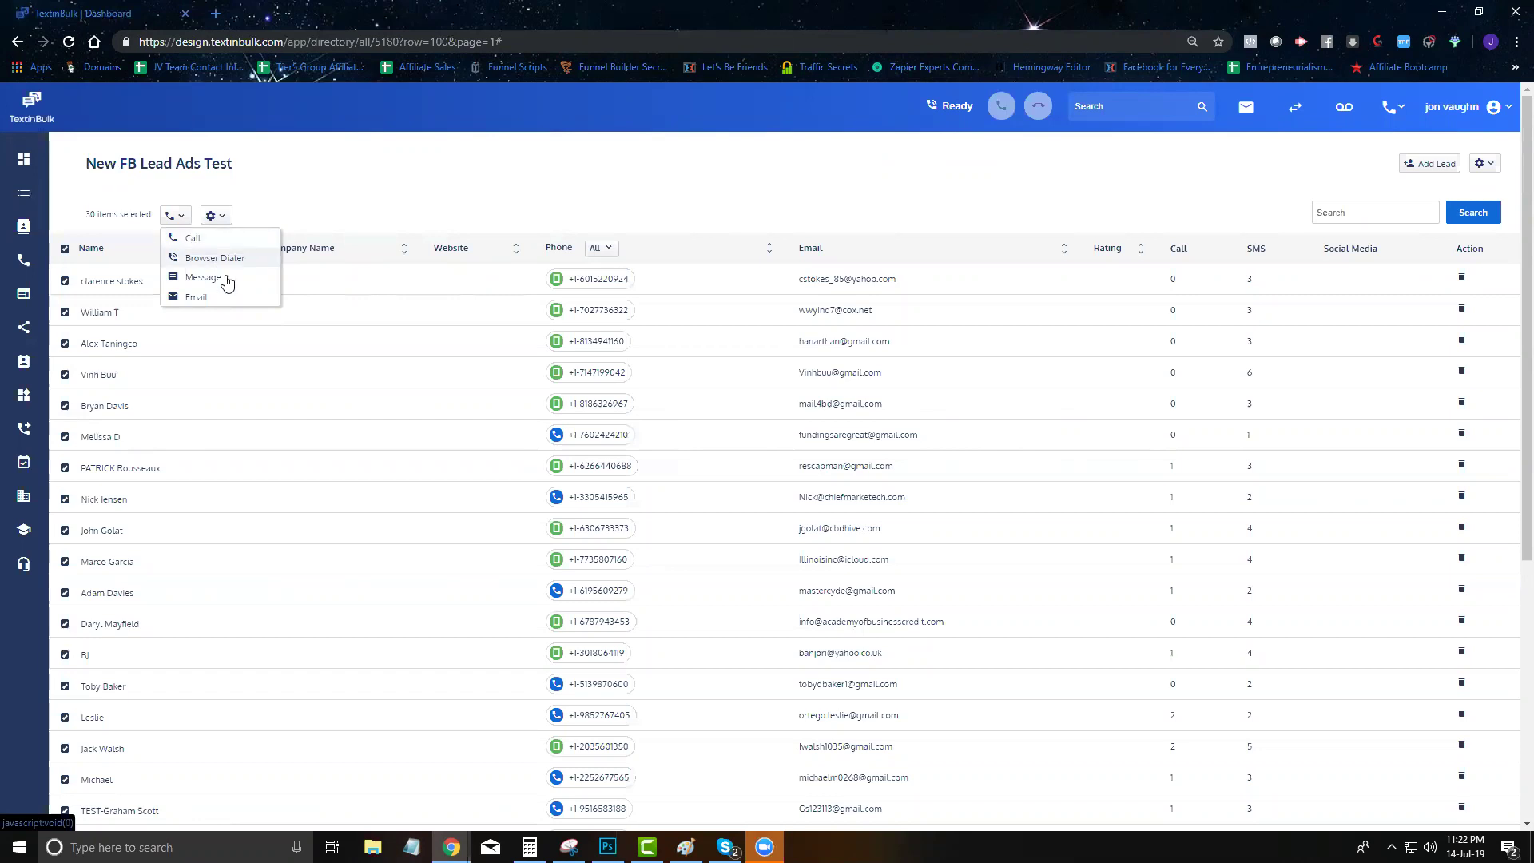
Start a Browser Dialer session, hang up the first call and save its outcome, pausing dialling
left_click(216, 257)
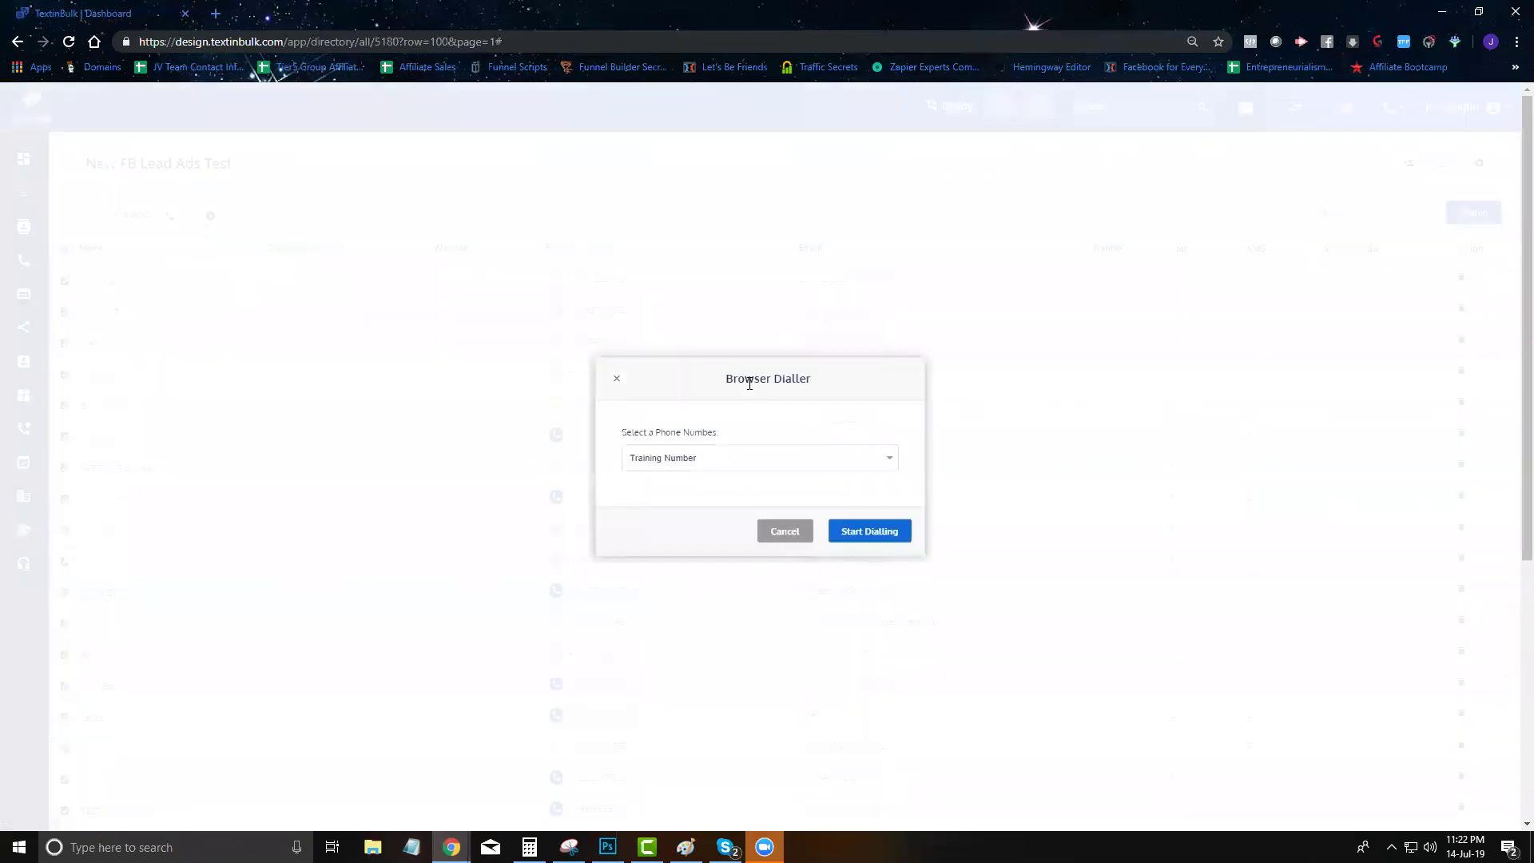
left_click(878, 533)
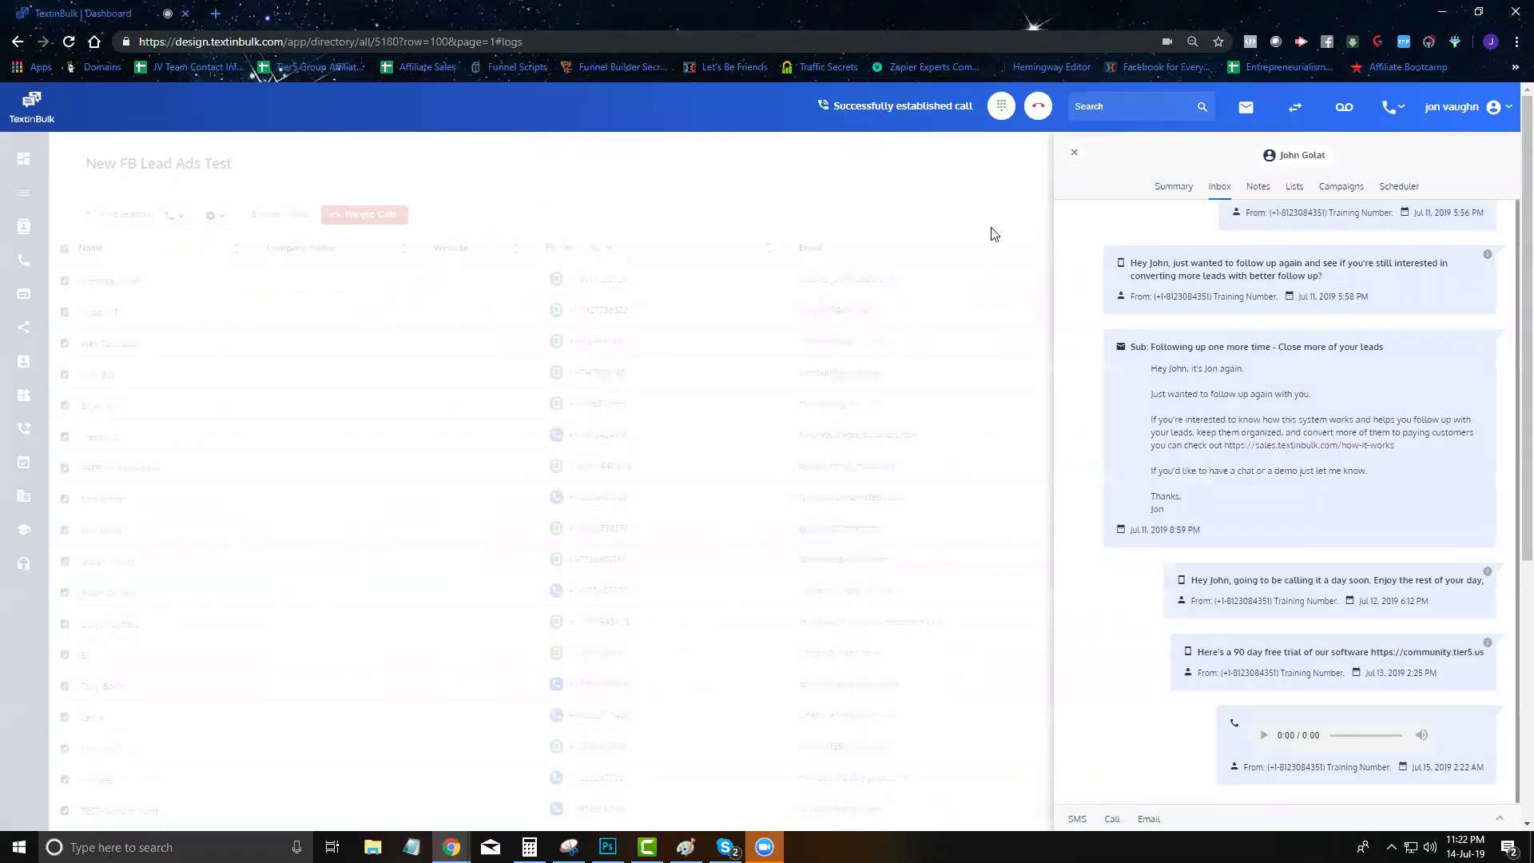
scroll(1289, 508, "up", 5)
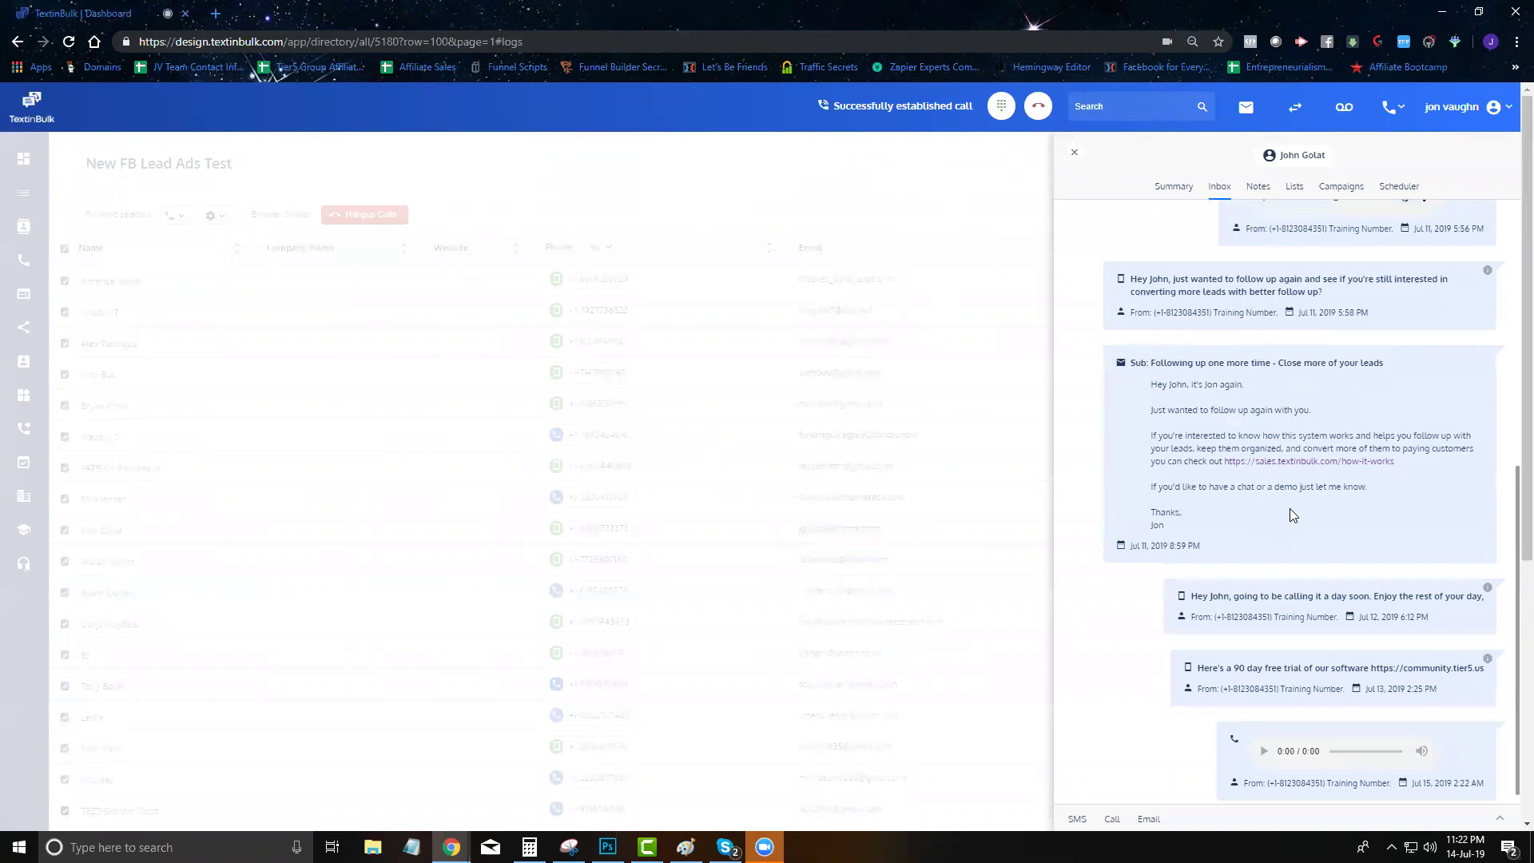
scroll(1140, 304, "up", 2)
left_click(1035, 110)
left_click(681, 409)
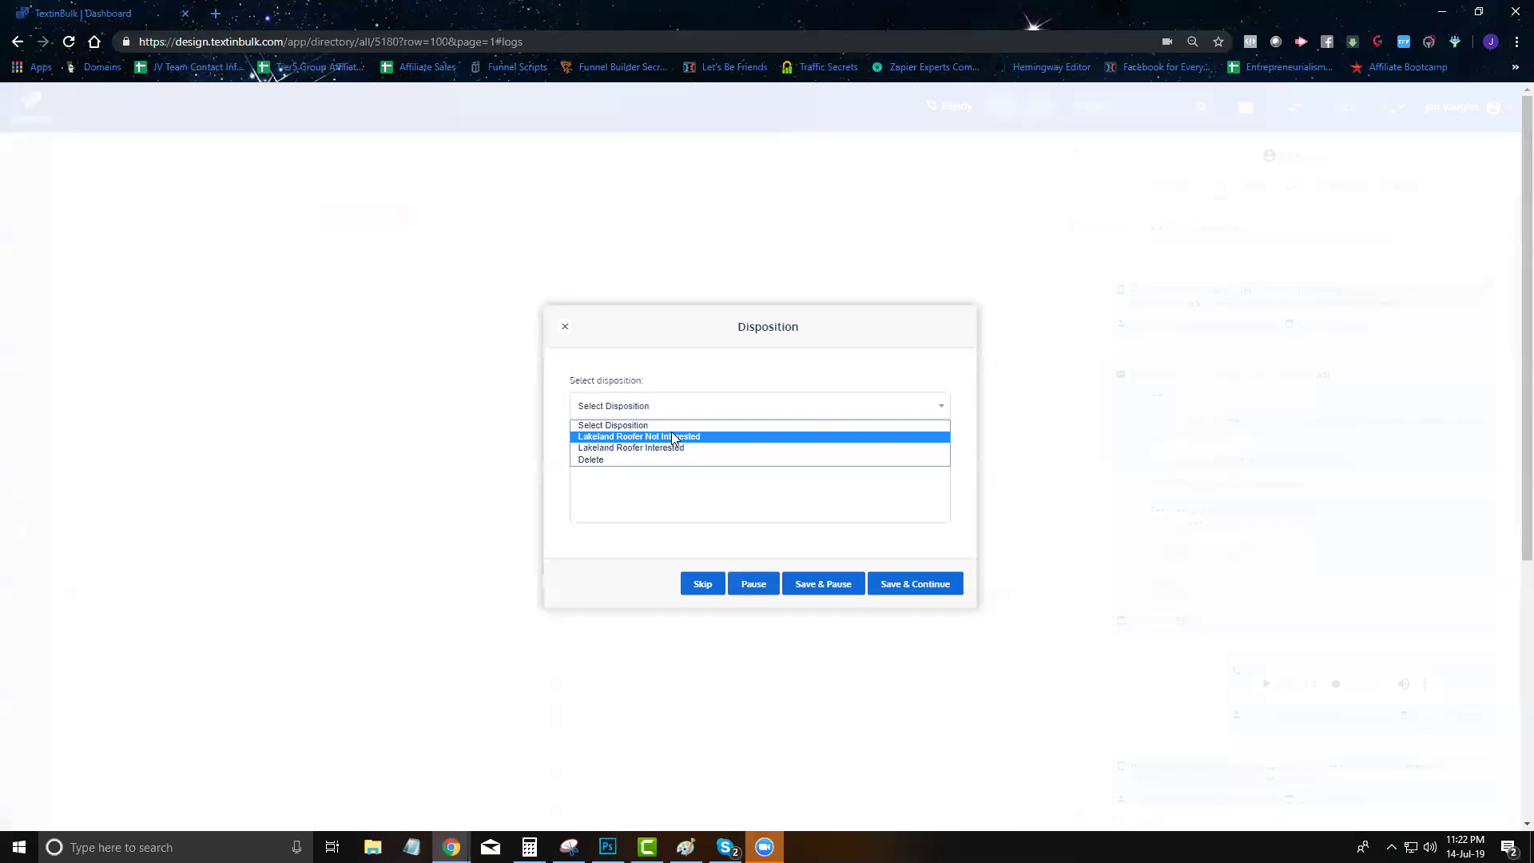
left_click(845, 378)
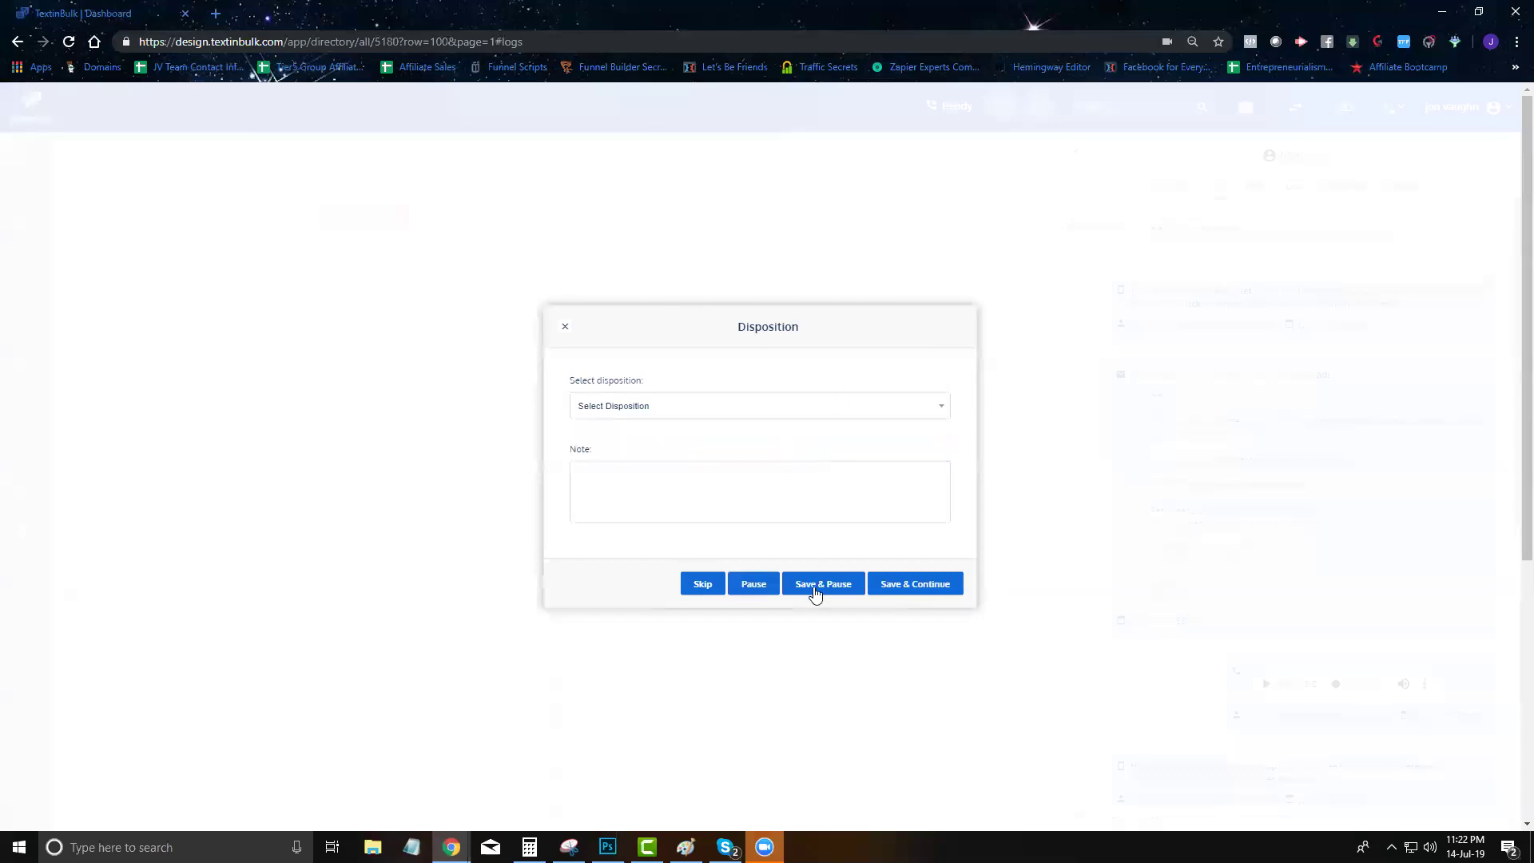
left_click(821, 583)
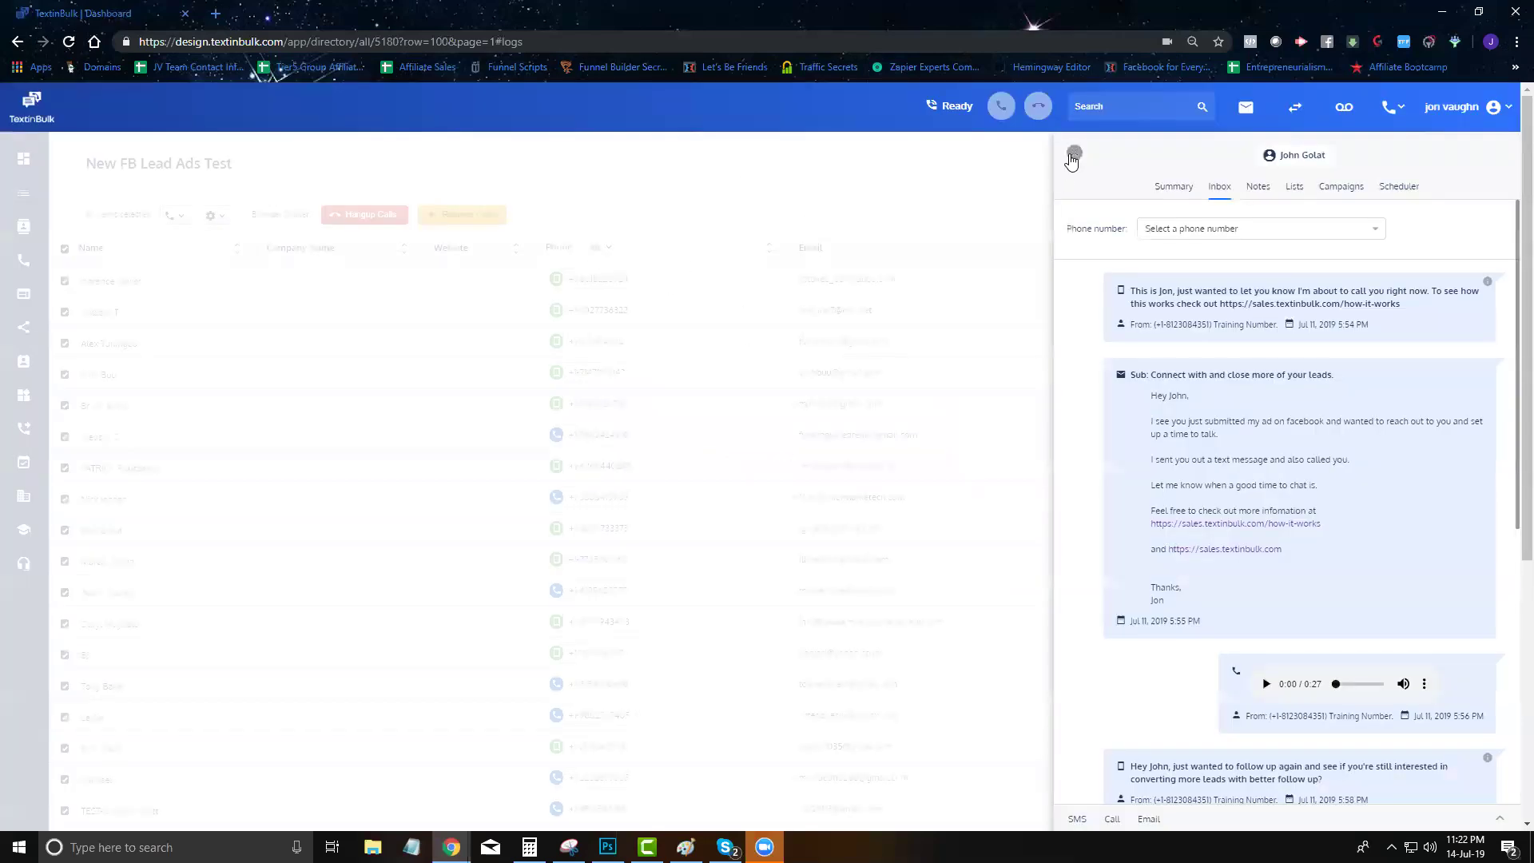
left_click(1074, 152)
Resume dialling, hang up and save two more calls, then hang up all calls
left_click(465, 215)
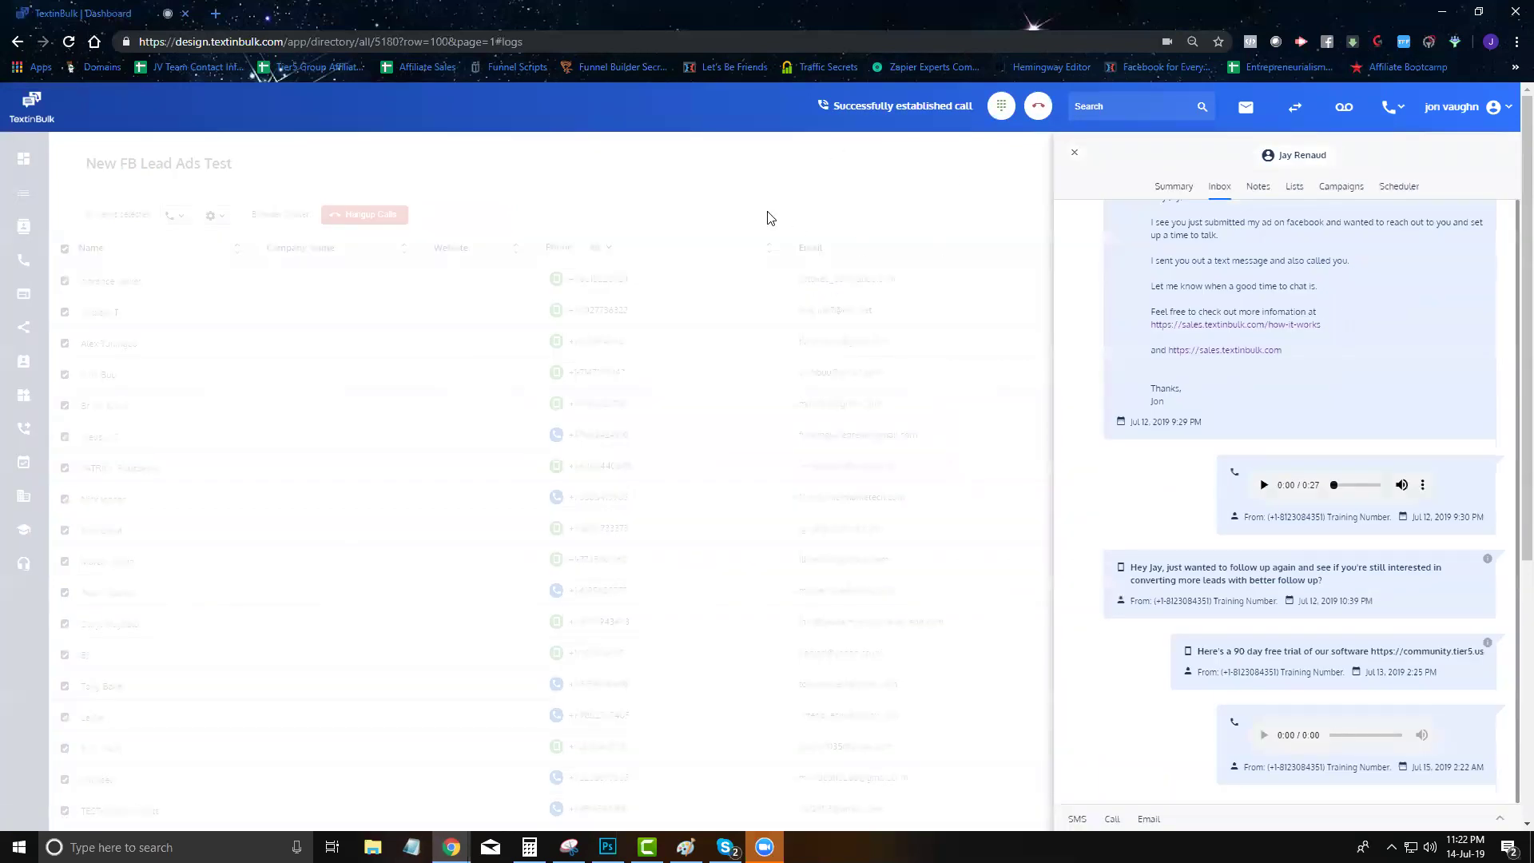
left_click(1038, 107)
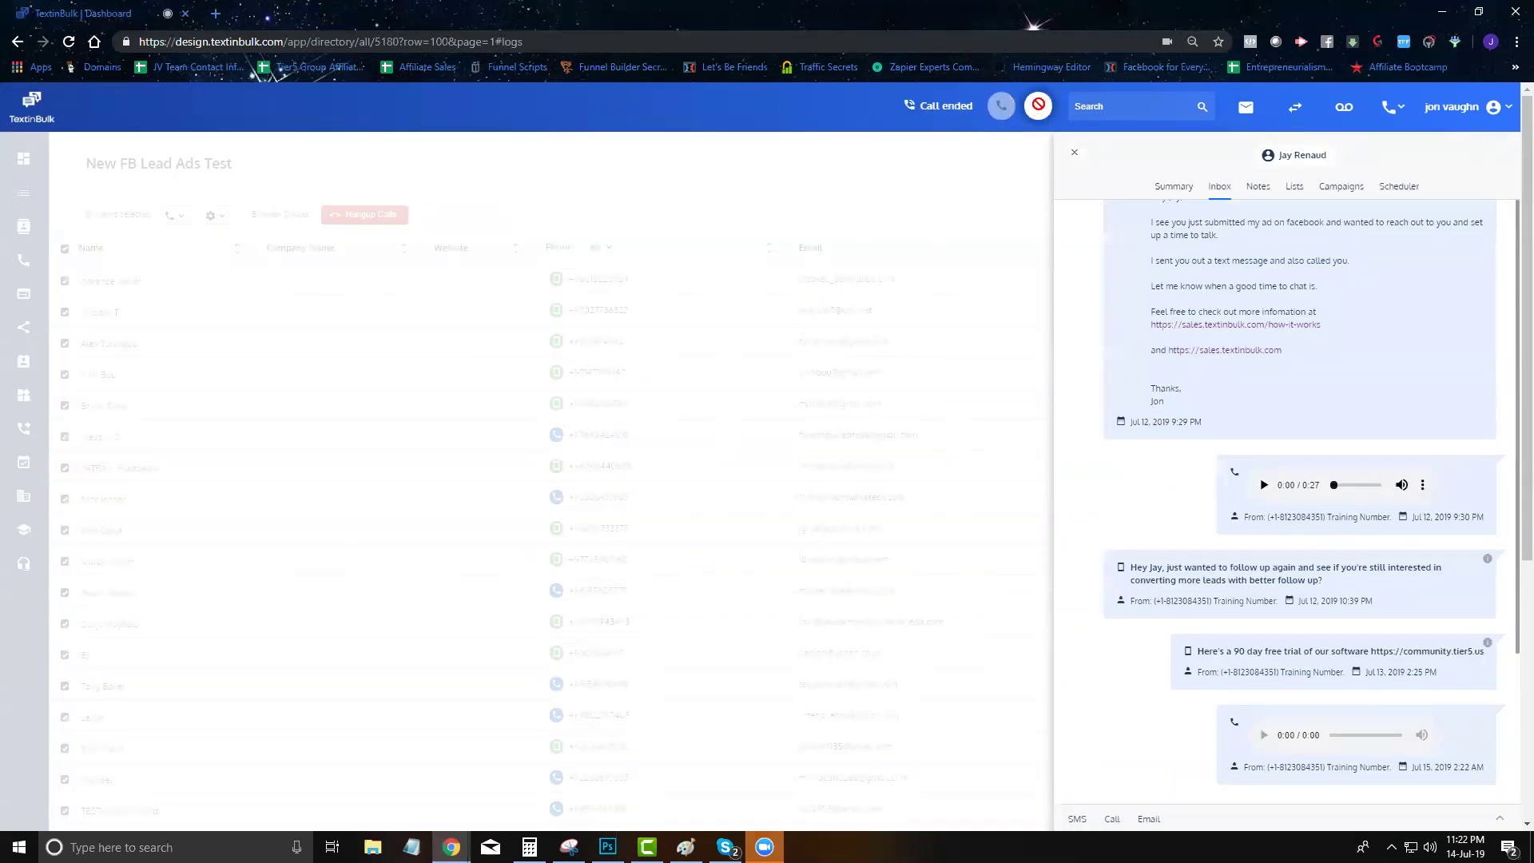
left_click(901, 587)
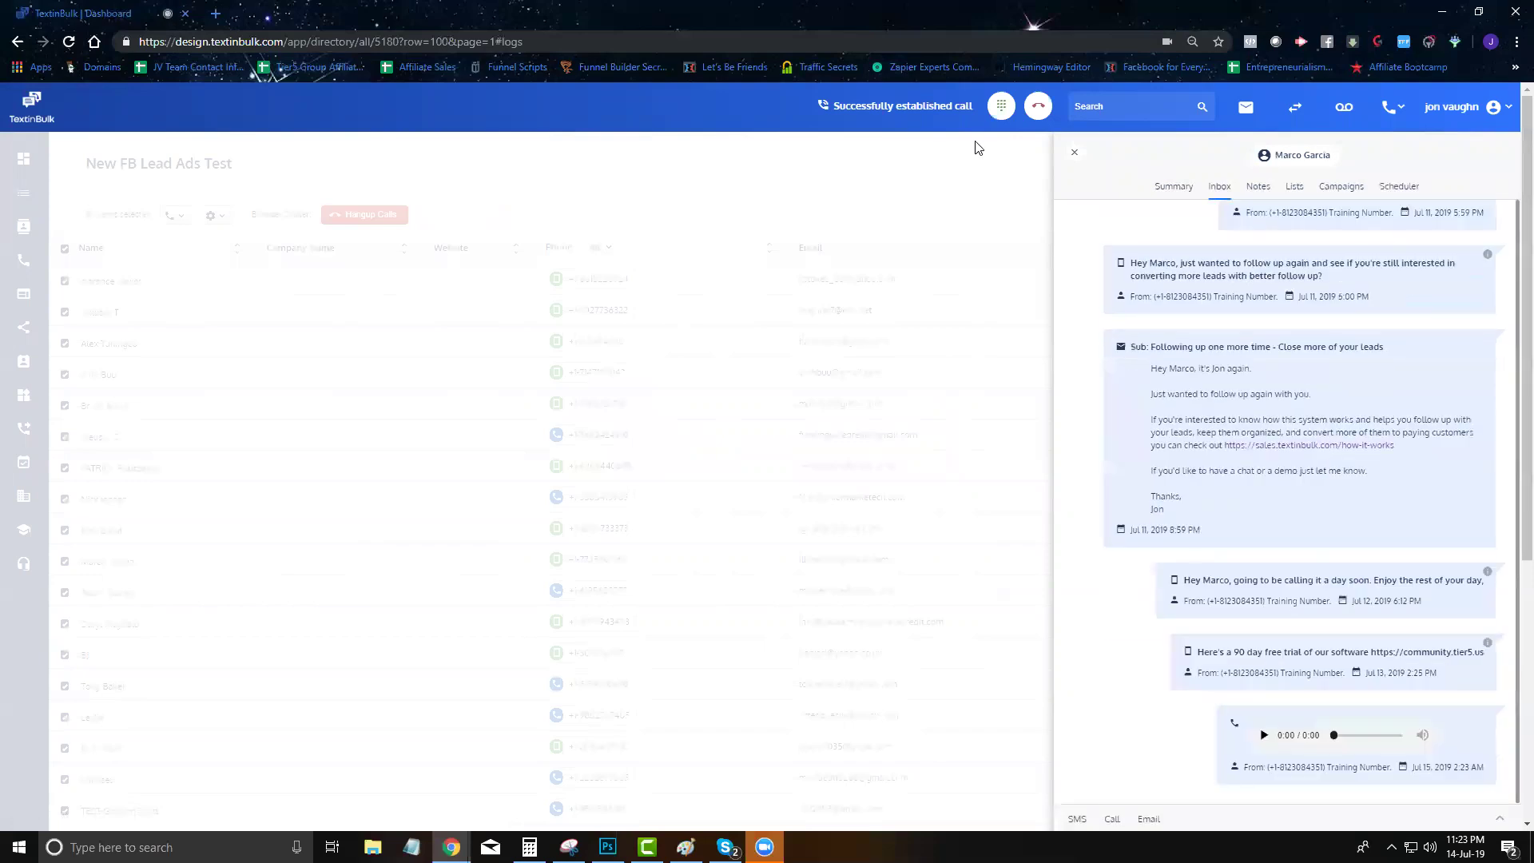
left_click(1042, 115)
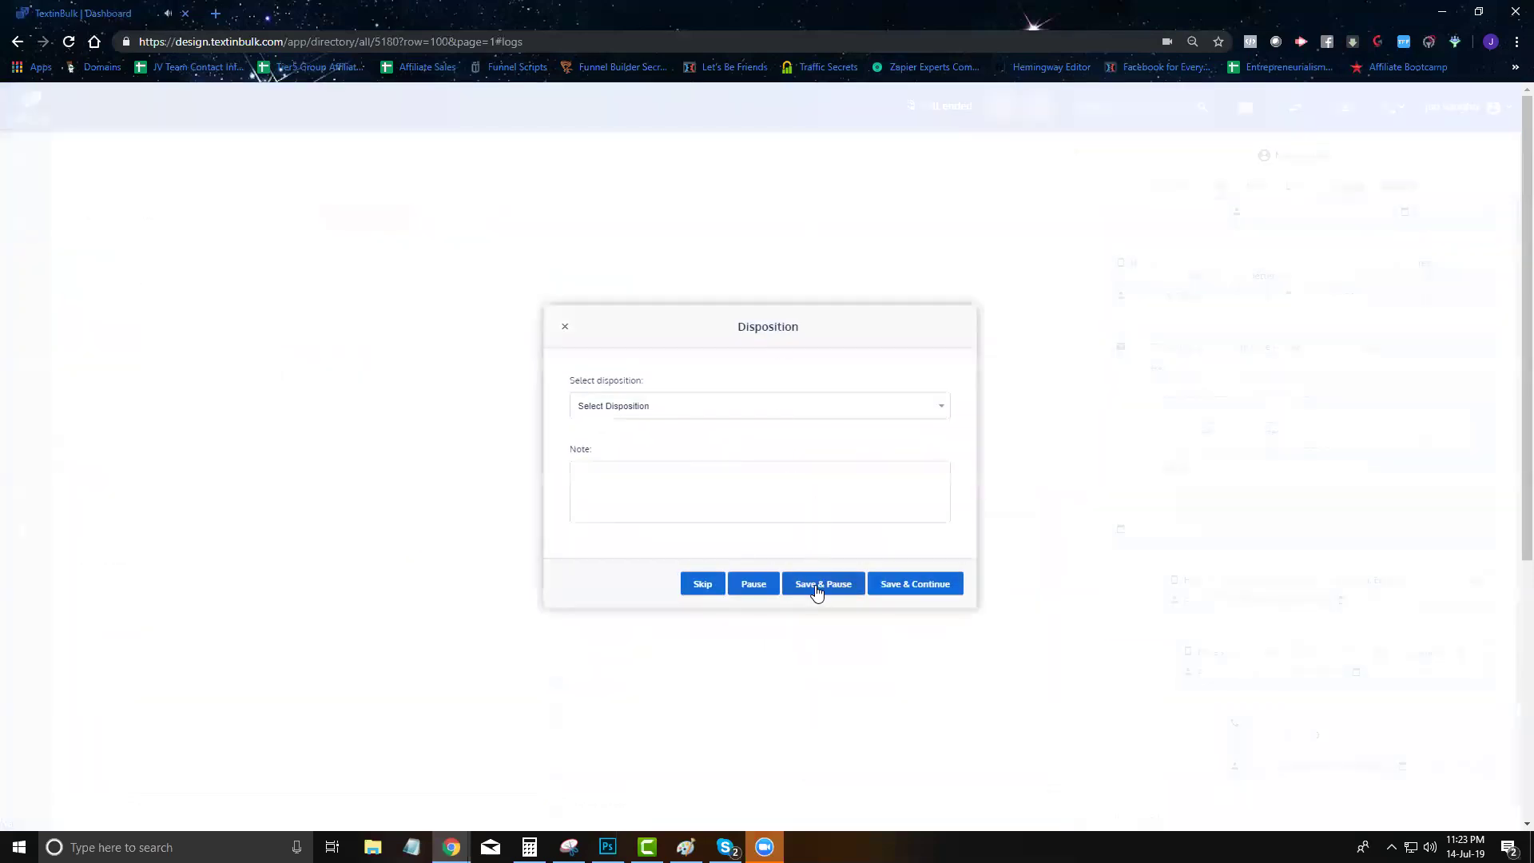
left_click(818, 589)
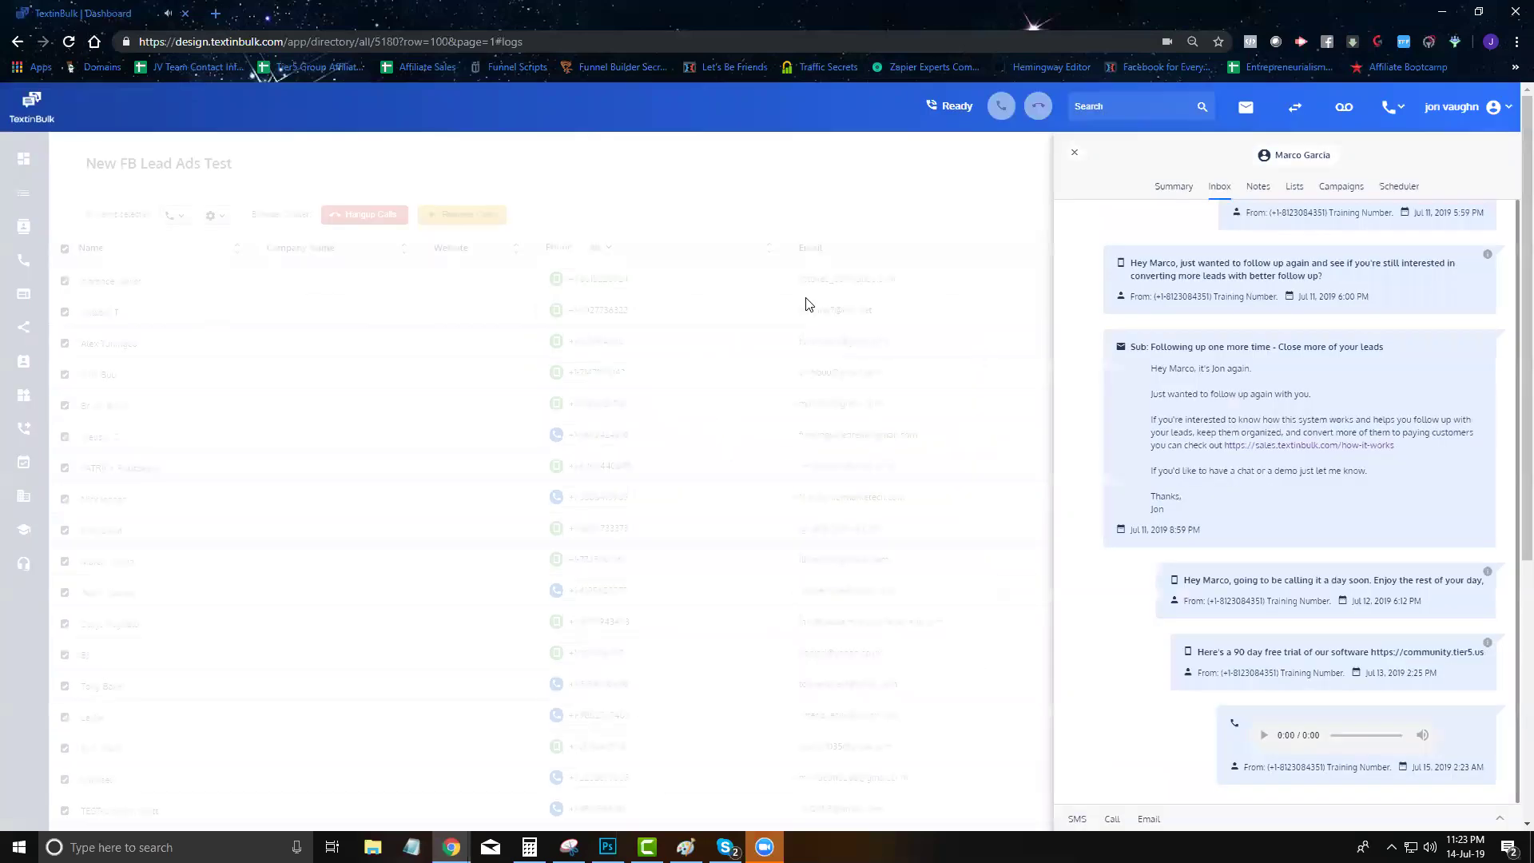
left_click(1074, 152)
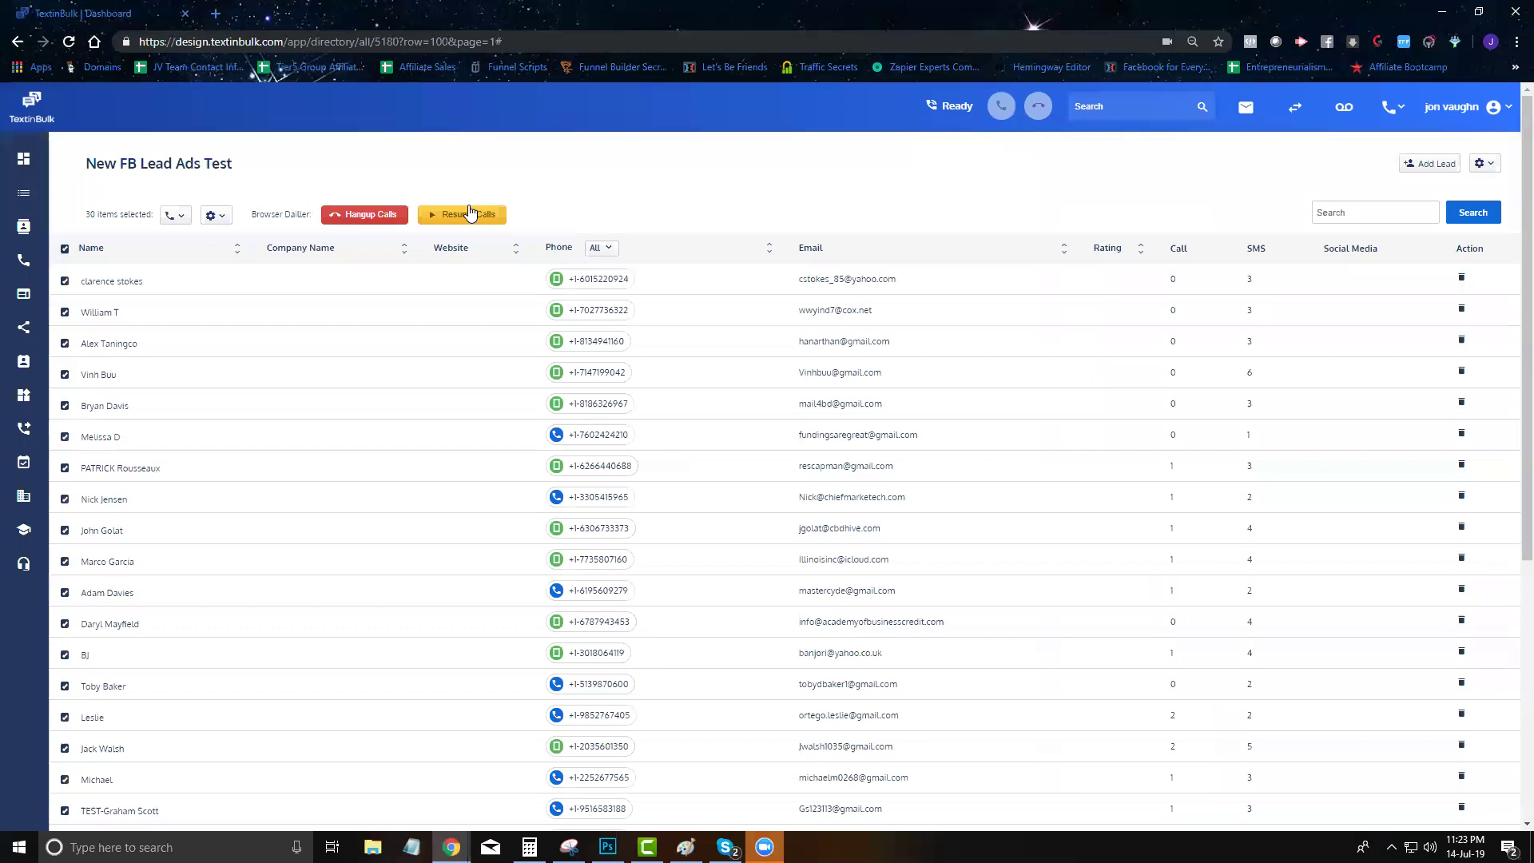
left_click(368, 219)
Dismiss the hang-up confirmation and start a bulk SMS using the Roofers template
left_click(764, 492)
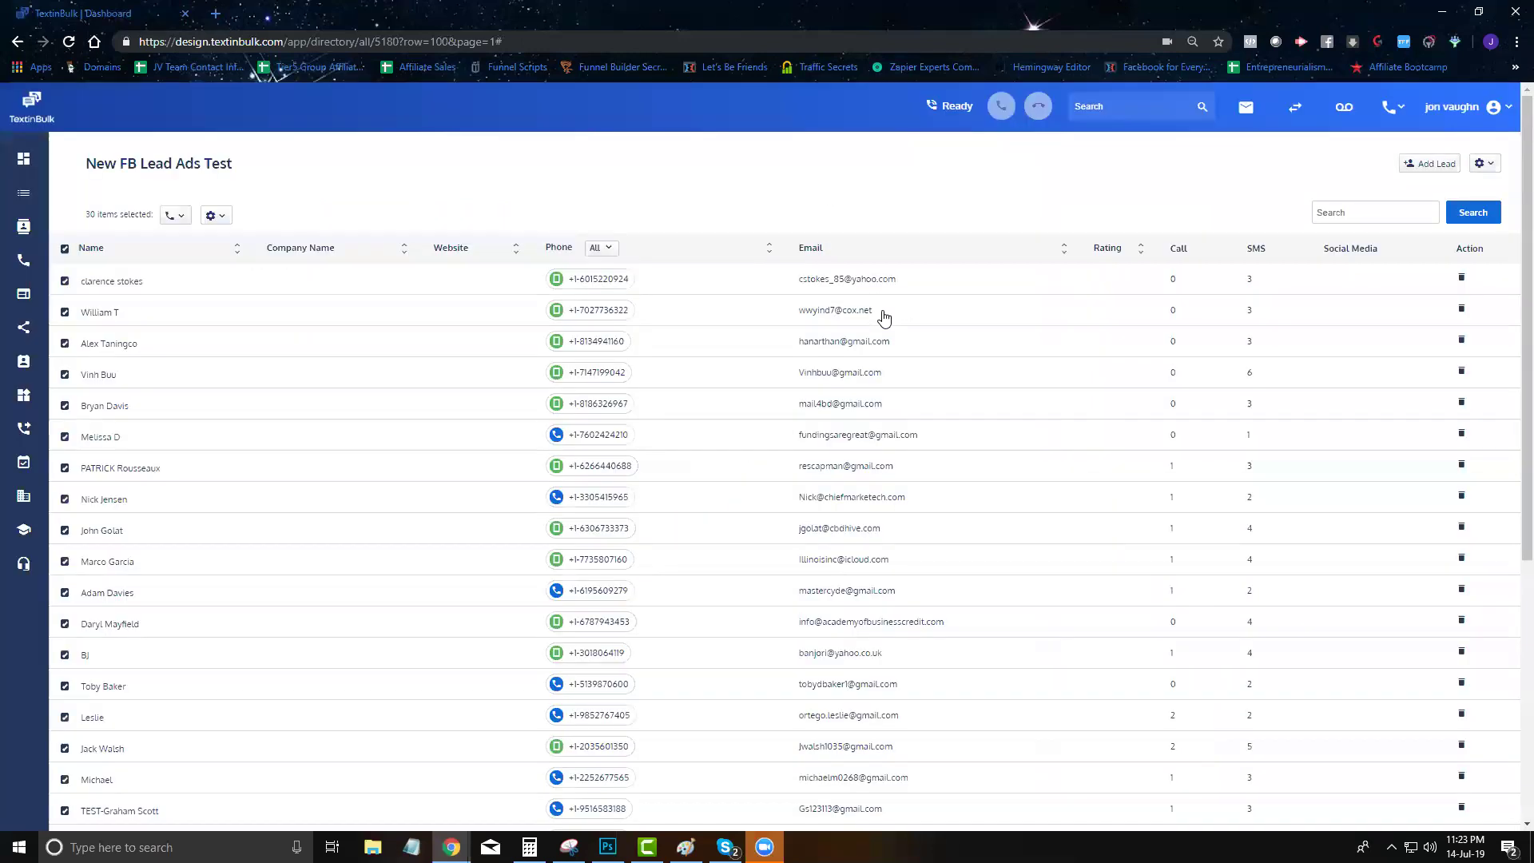
left_click(175, 215)
left_click(195, 274)
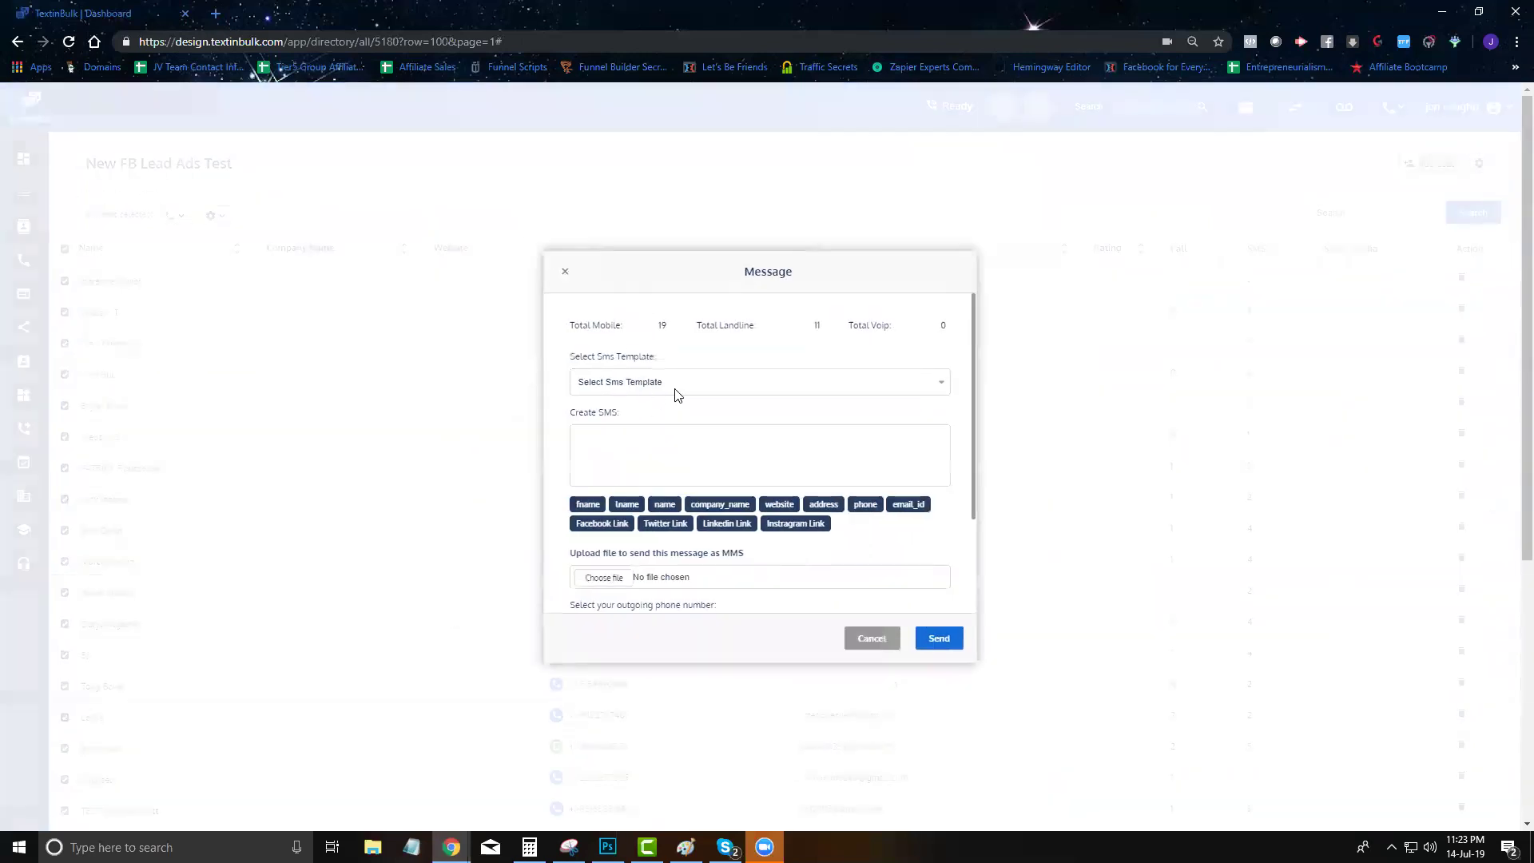
left_click(681, 384)
left_click(667, 412)
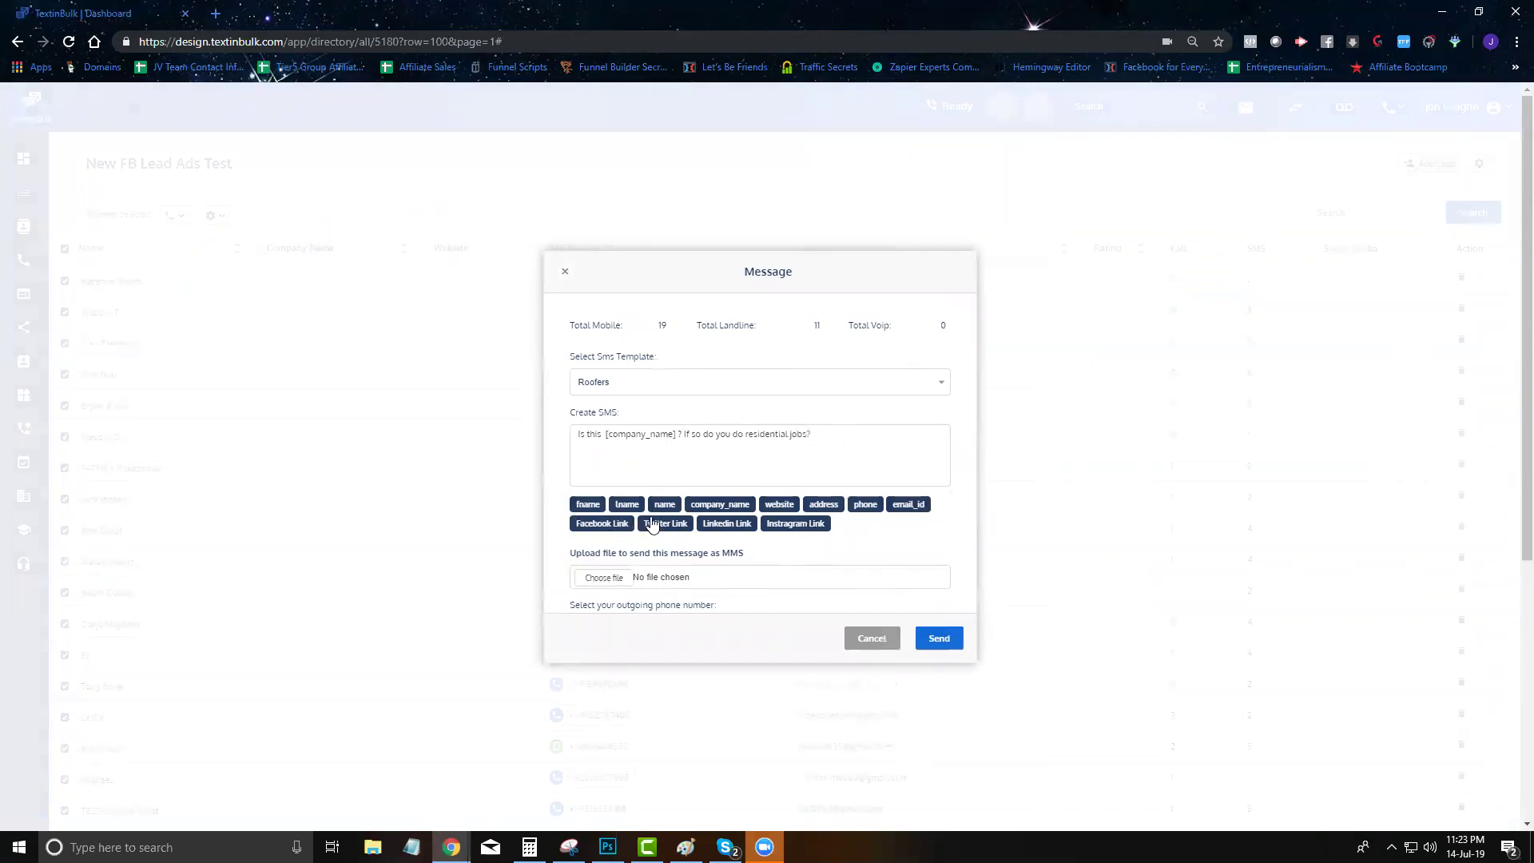
Send from Lakeland Roofers, schedule for later, then cancel the message without sending
scroll(655, 529, "down", 2)
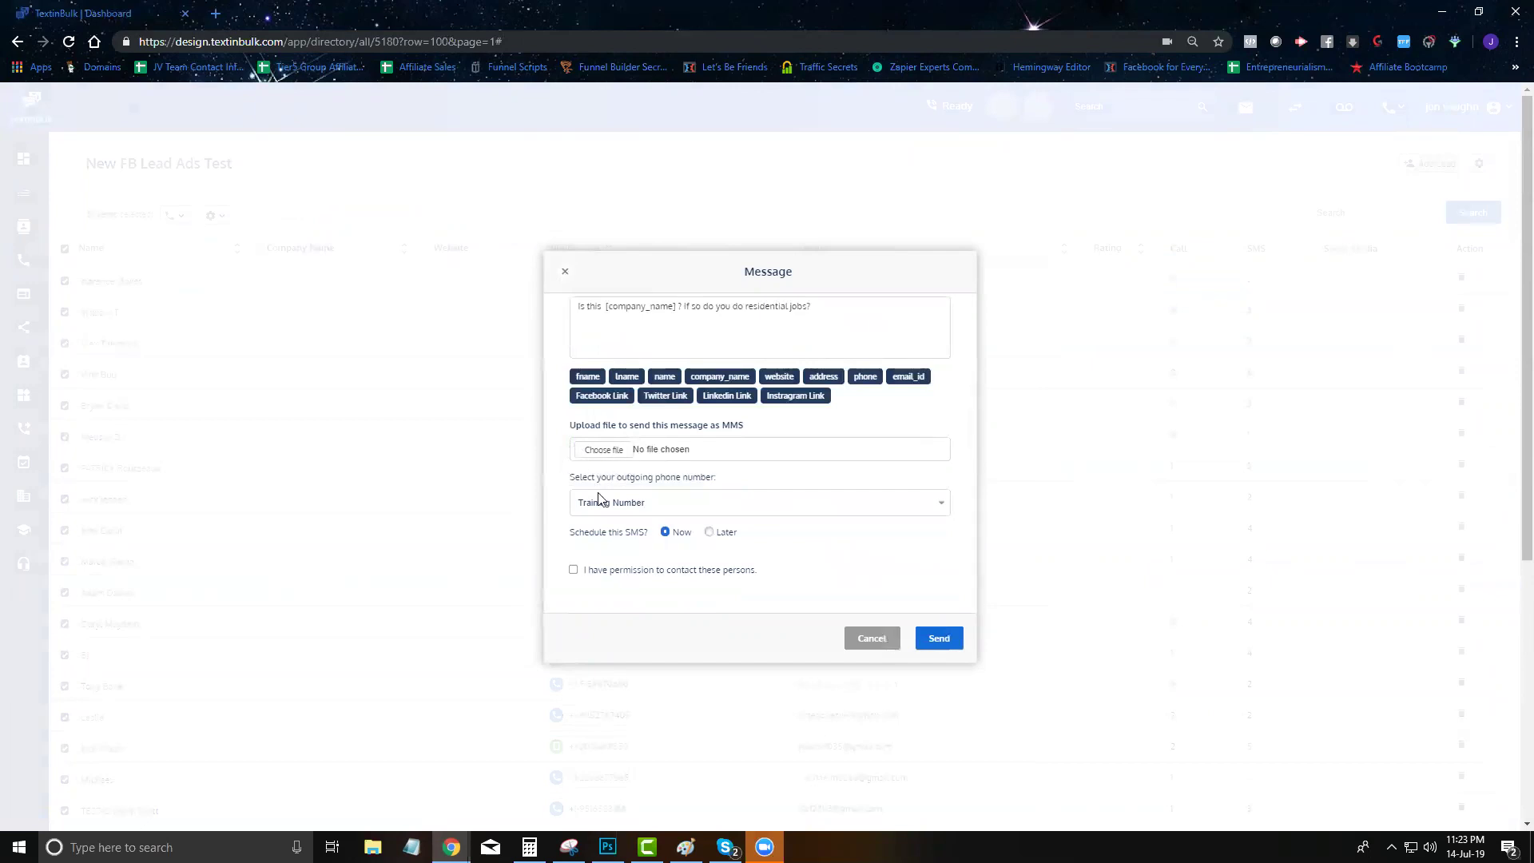
left_click(638, 504)
left_click(679, 544)
left_click(708, 532)
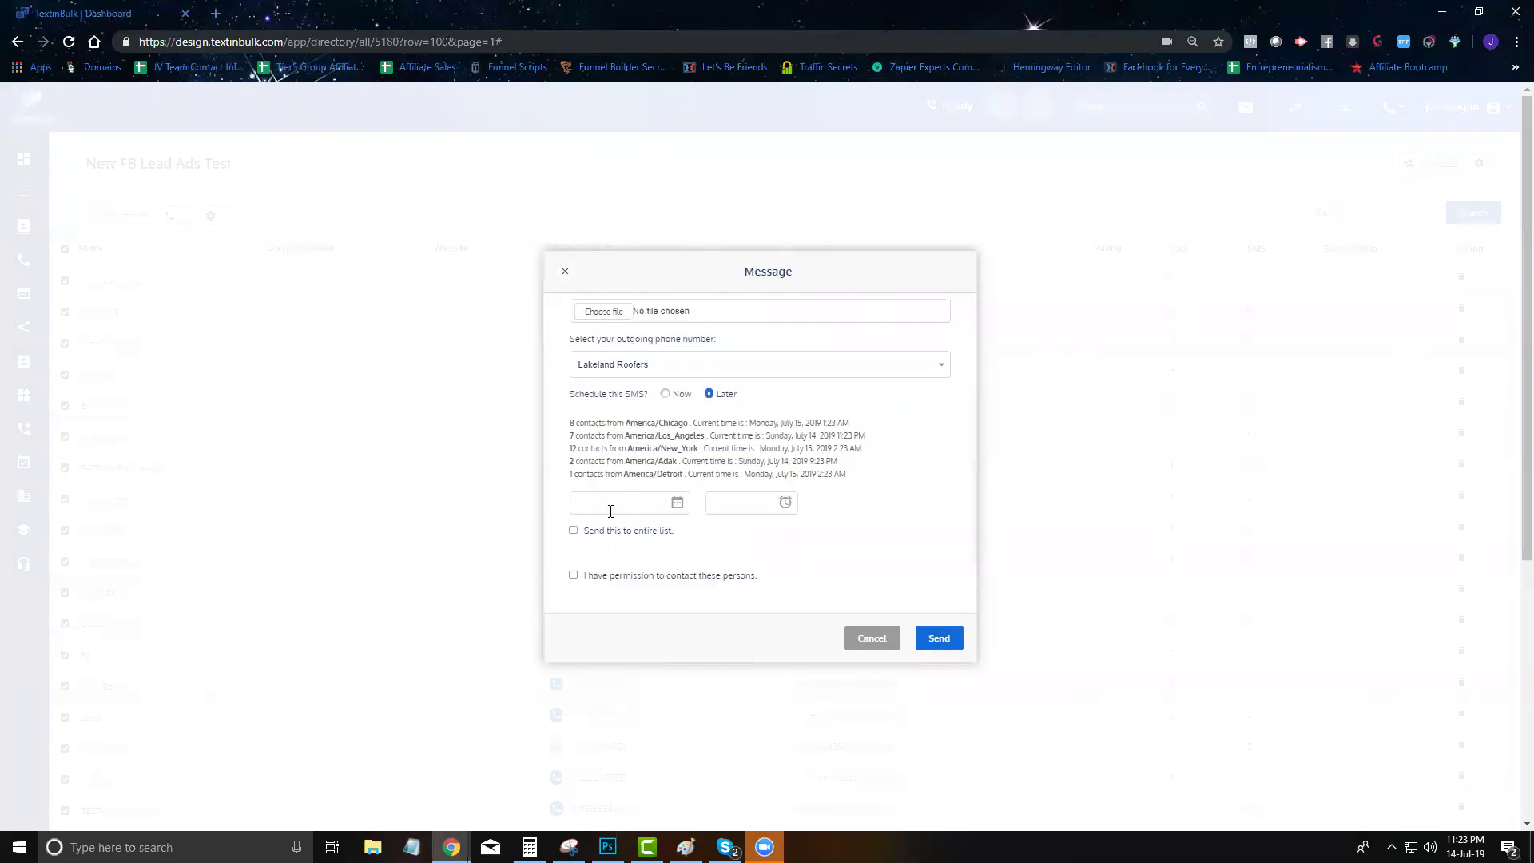
left_click(852, 639)
Start a bulk email to the selected leads, browsing templates without picking one
left_click(175, 215)
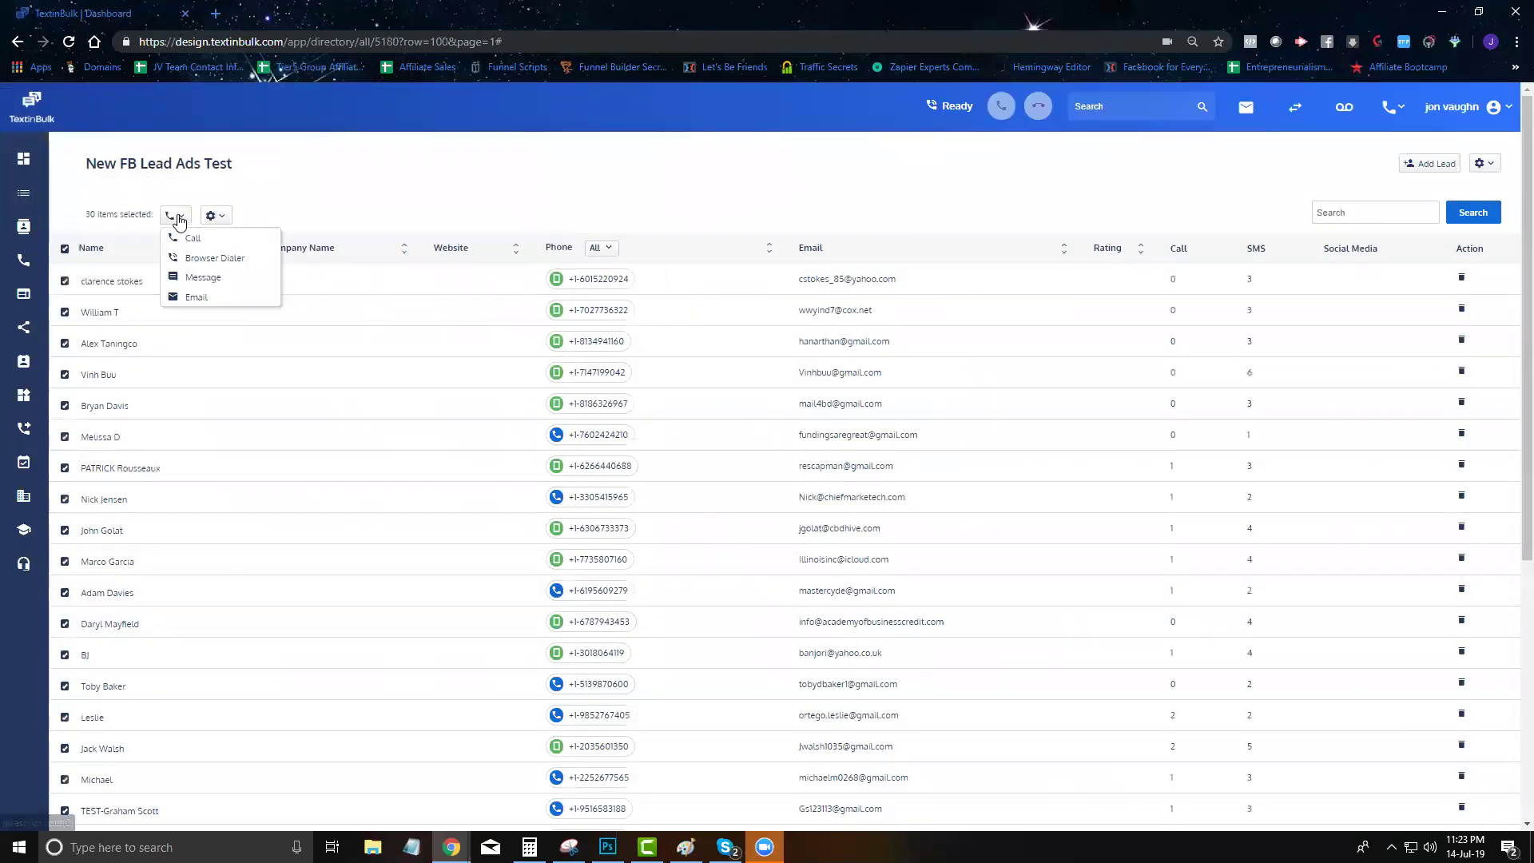
left_click(188, 297)
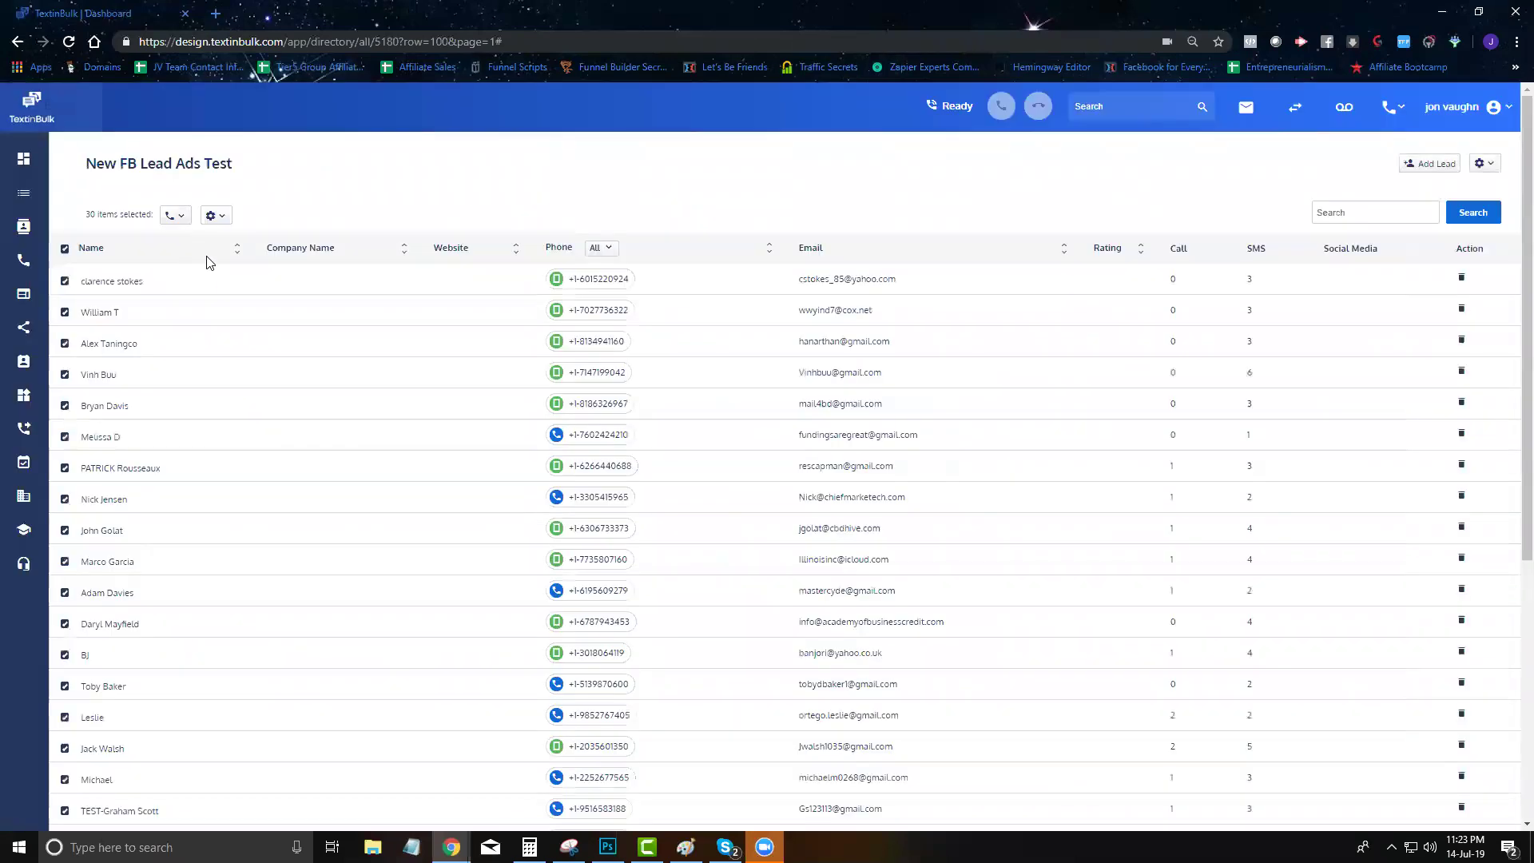
left_click(681, 230)
left_click(676, 248)
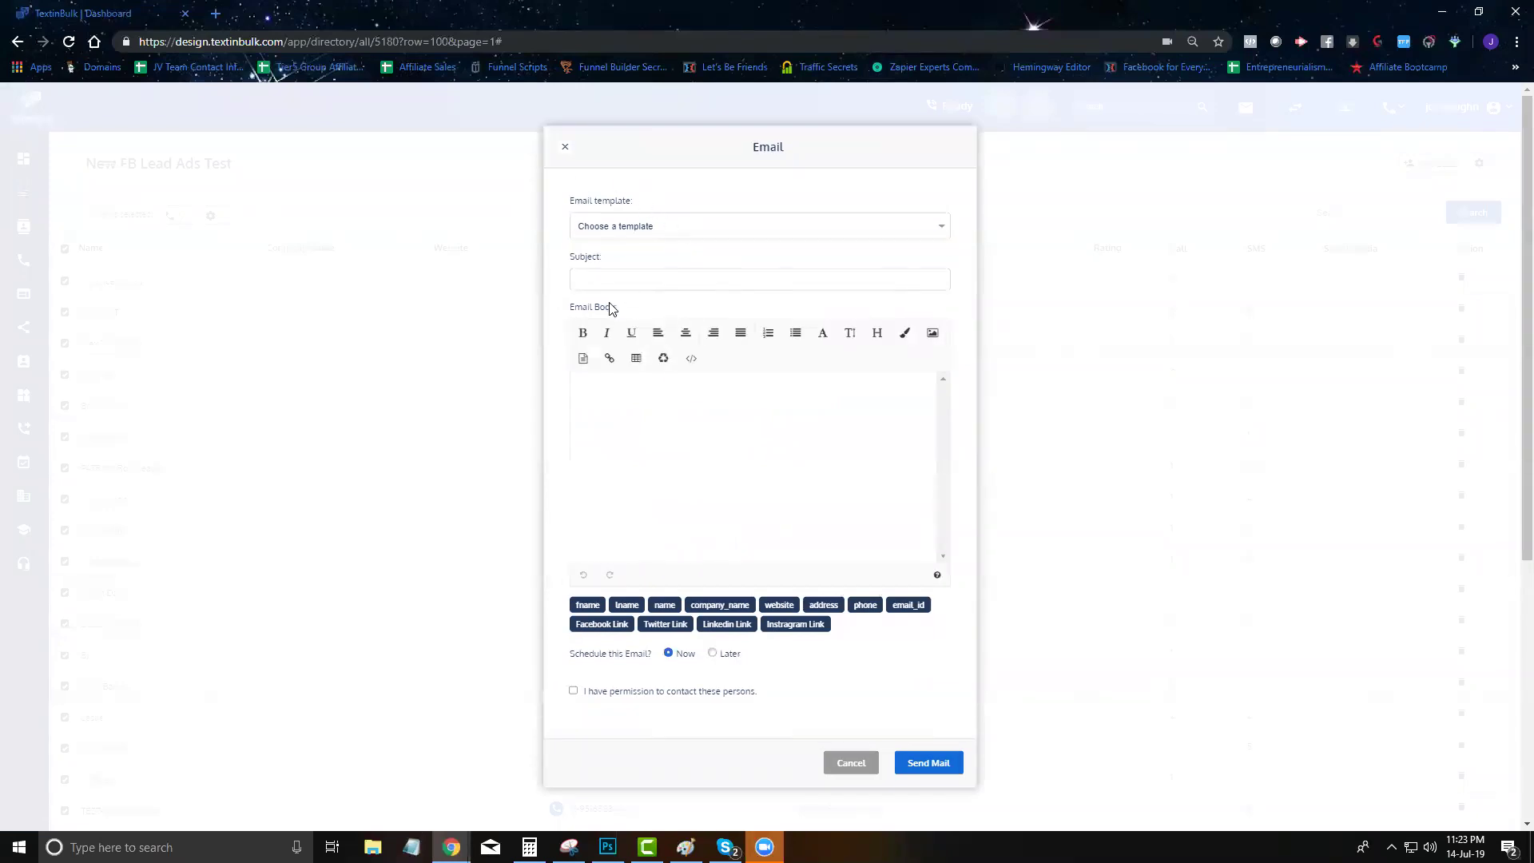
left_click(742, 470)
left_click(660, 281)
left_click(673, 450)
Schedule the email for 16 Jul 2019, cancel it, and show the bulk actions
left_click(606, 656)
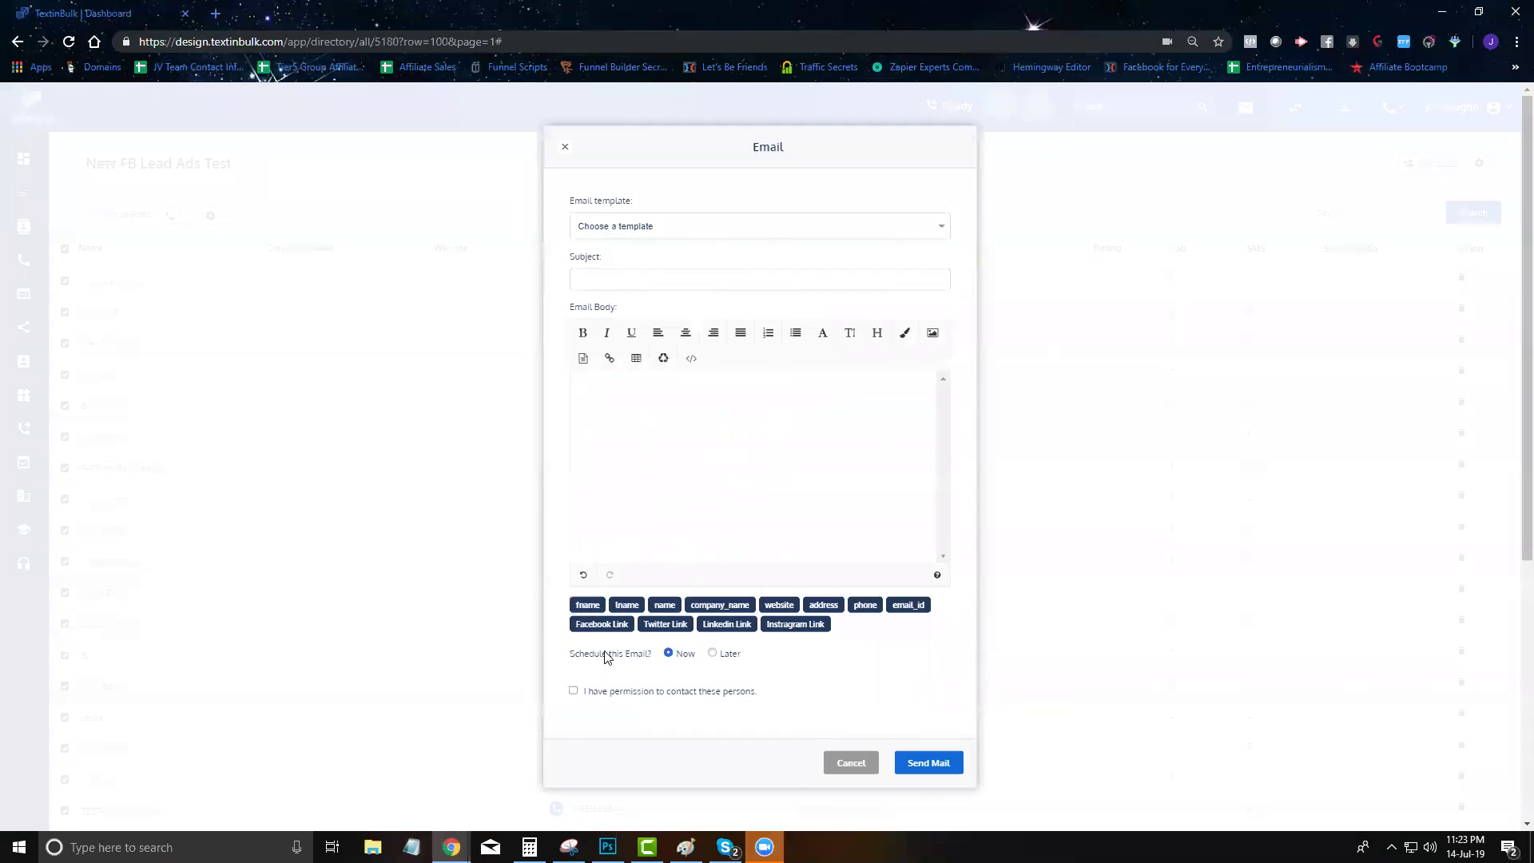
left_click(715, 655)
scroll(642, 656, "down", 1)
left_click(642, 658)
left_click(635, 763)
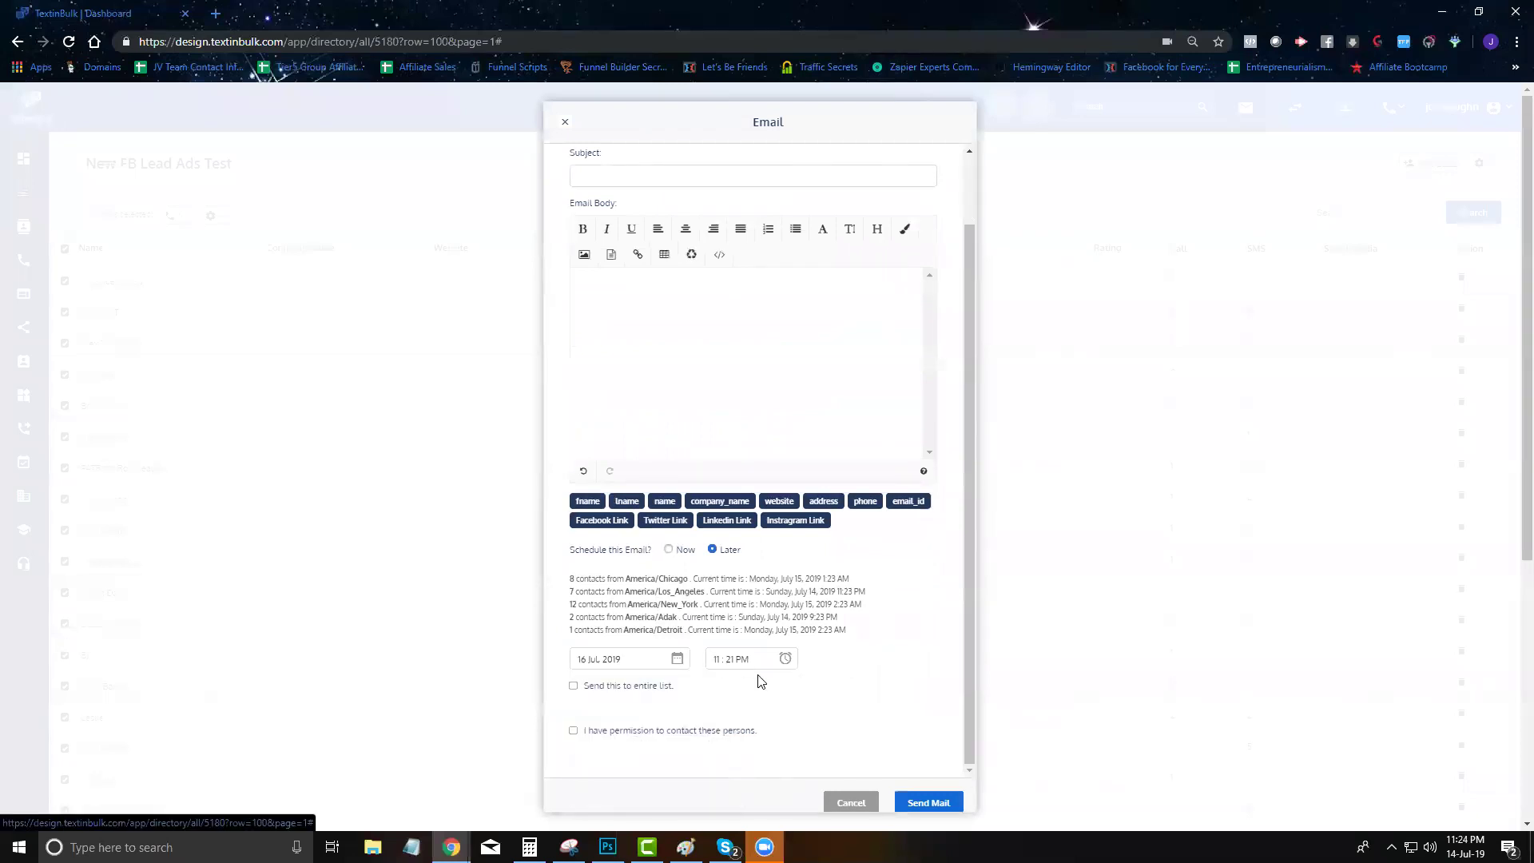
left_click(850, 802)
left_click(210, 215)
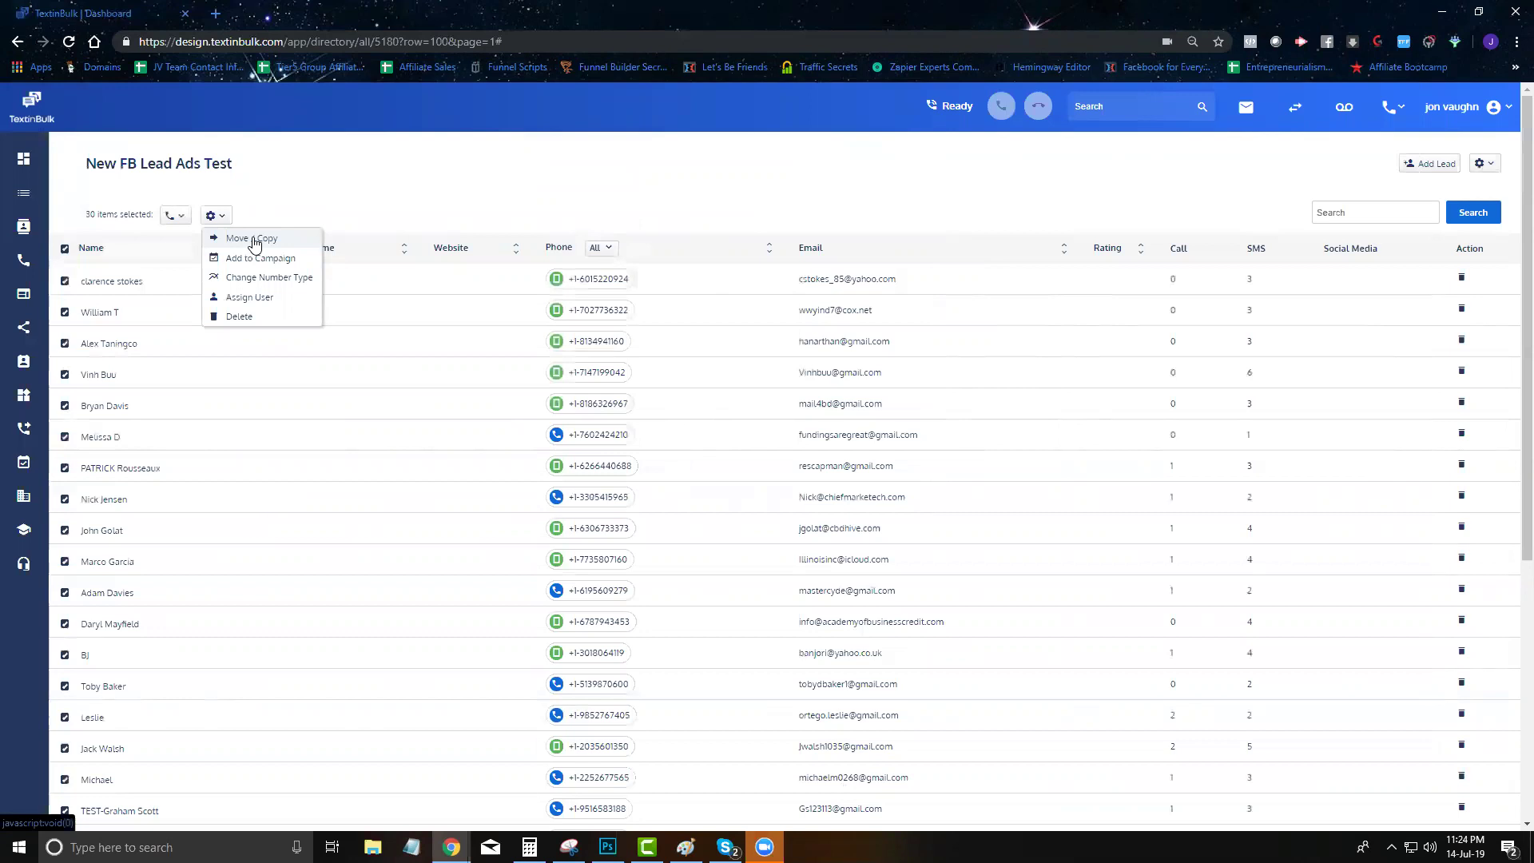
Close the gear bulk-actions menu without choosing any action
mouse_move(223, 221)
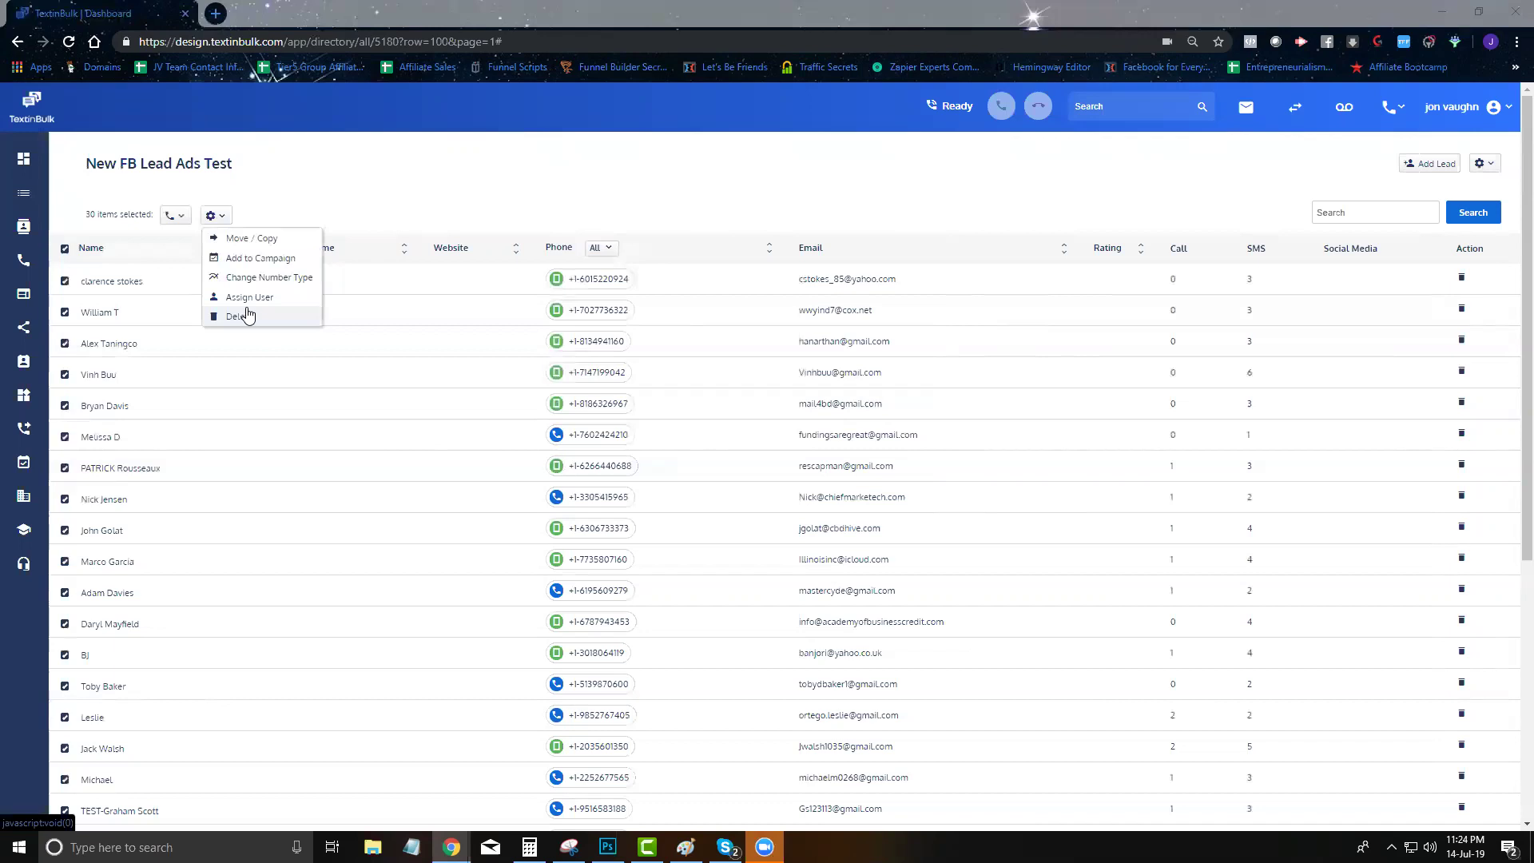
left_click(610, 210)
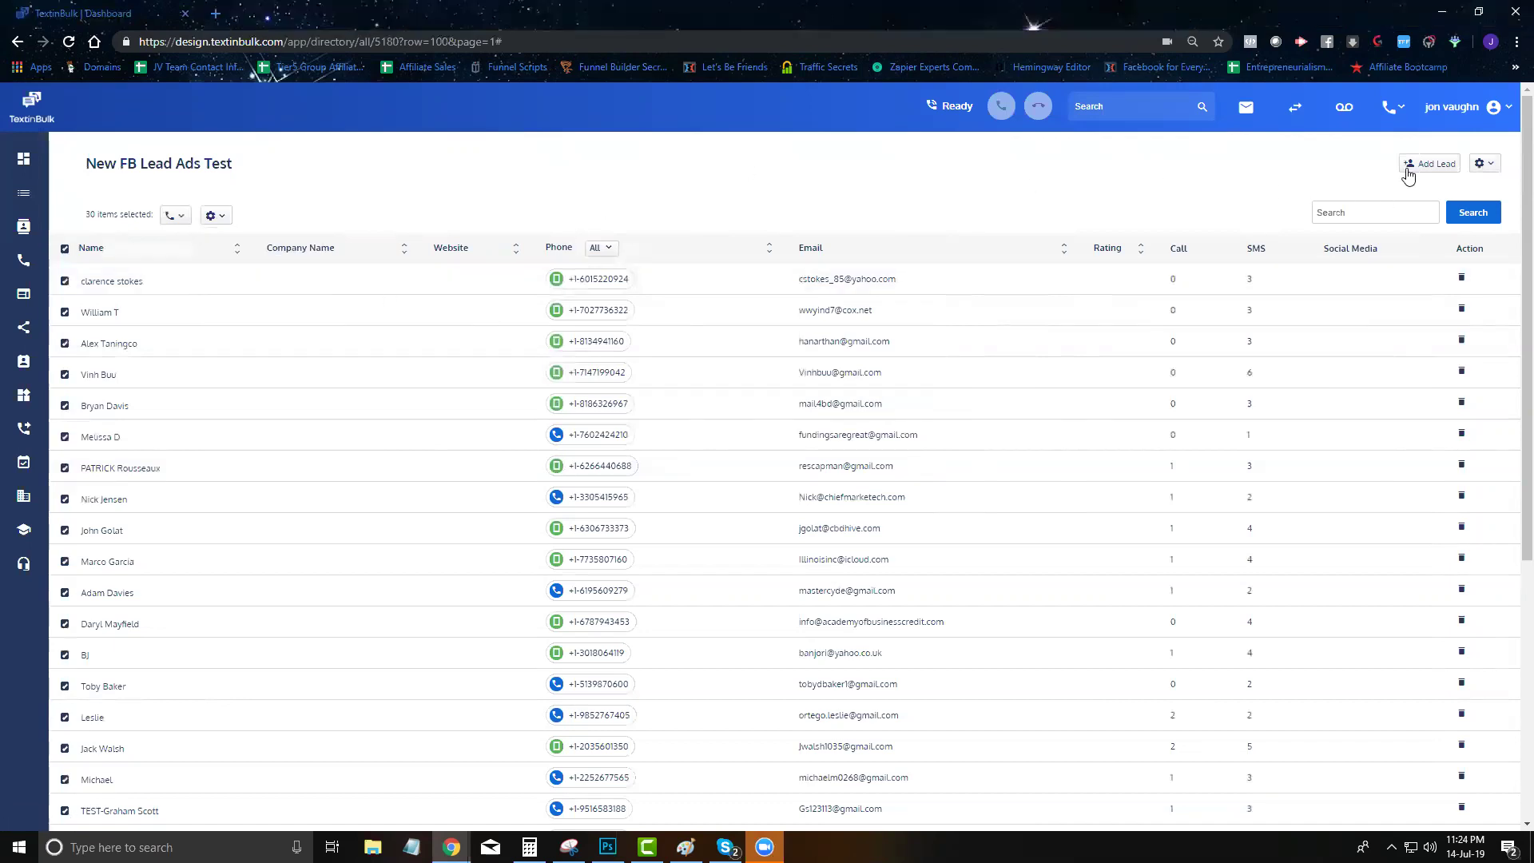
Preview and close the Add Lead and Upload Leads forms, then dismiss the list actions menu
left_click(1412, 168)
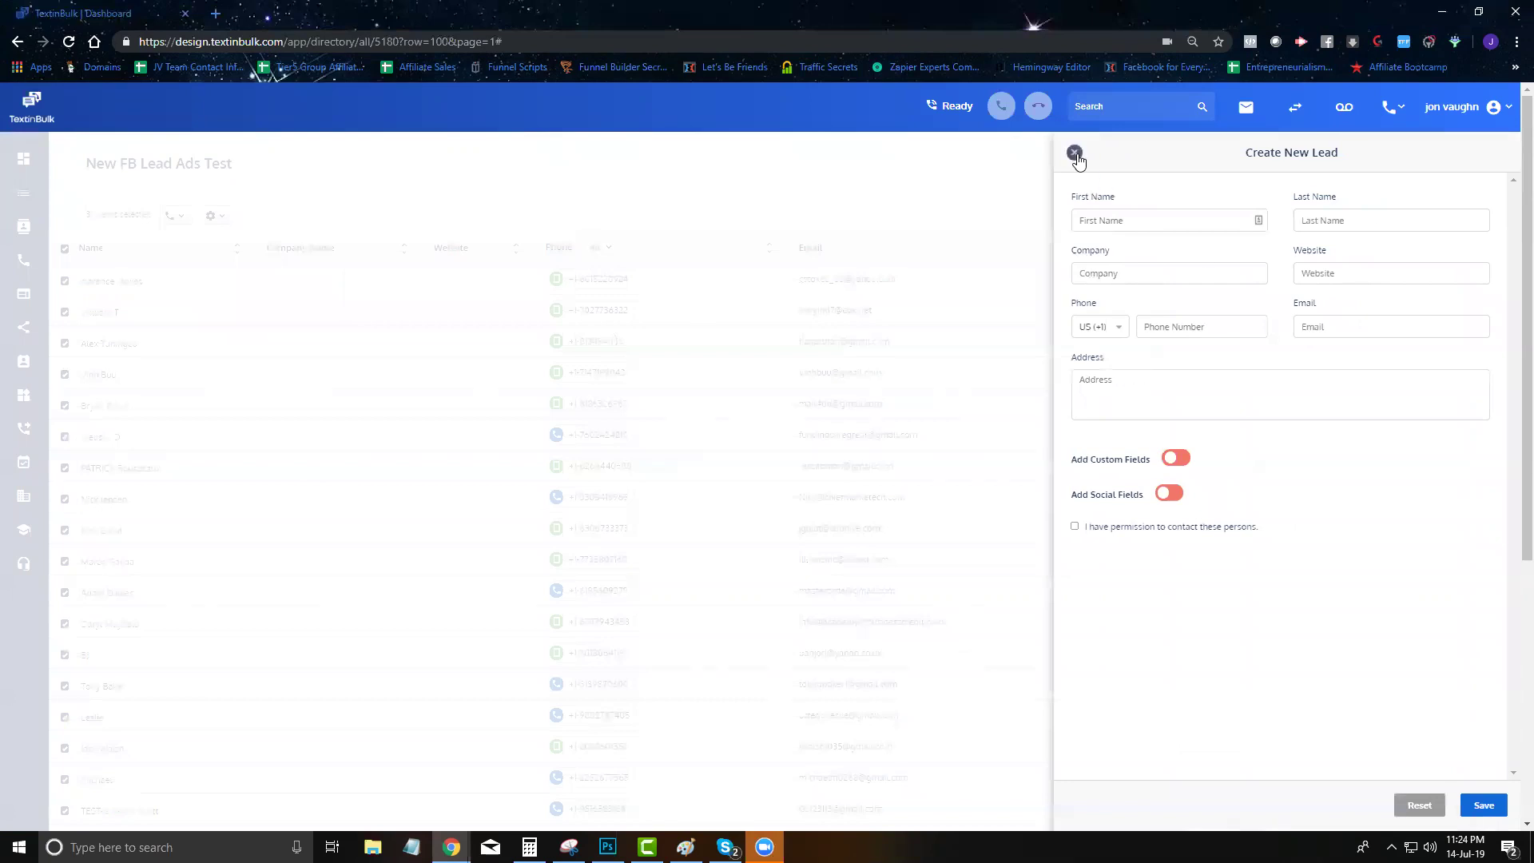
left_click(1075, 152)
mouse_move(1486, 171)
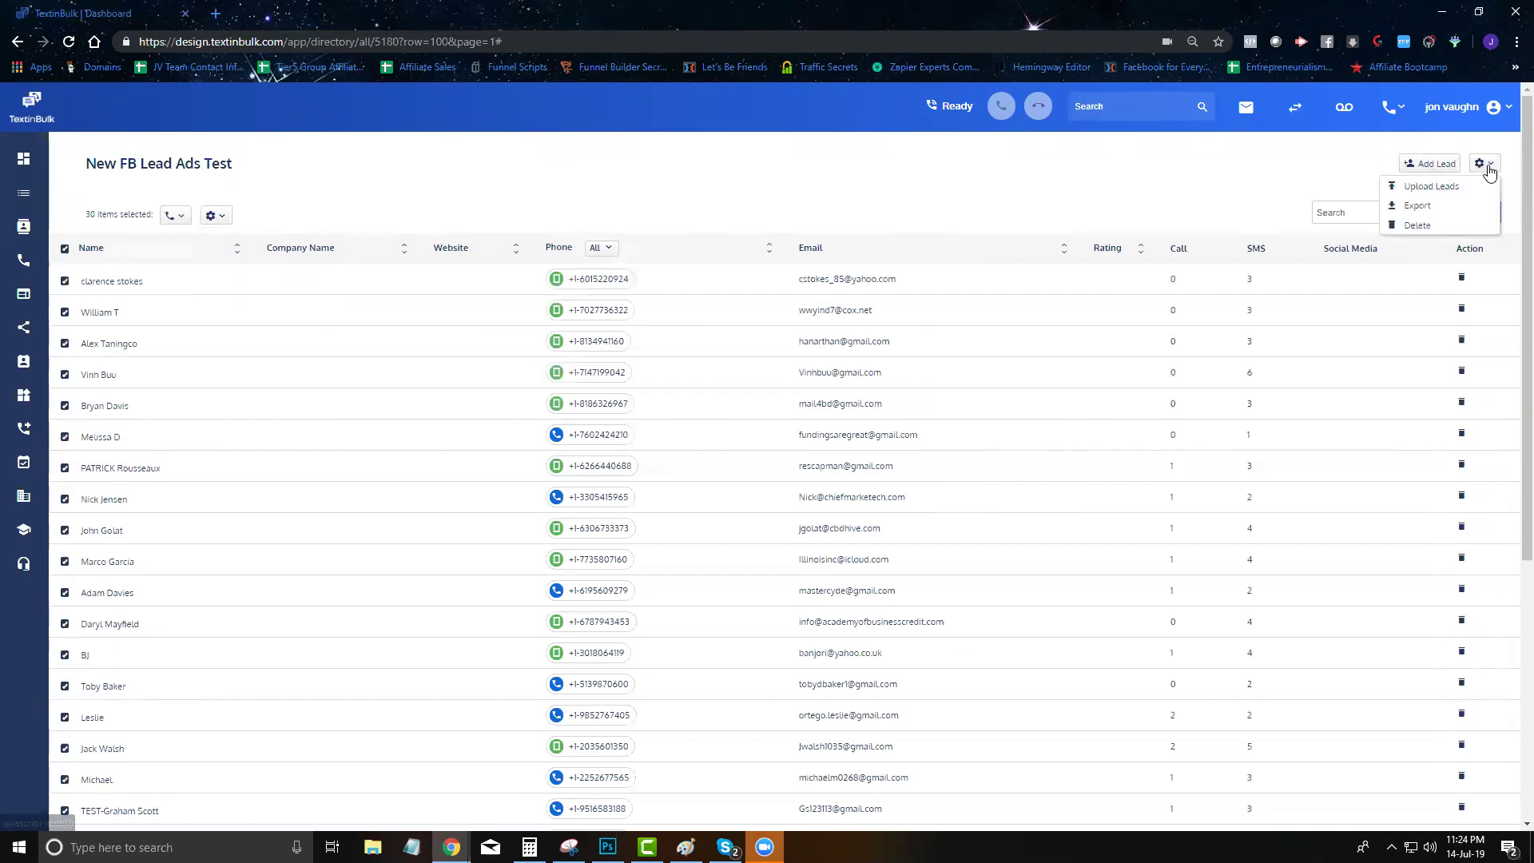
left_click(1435, 197)
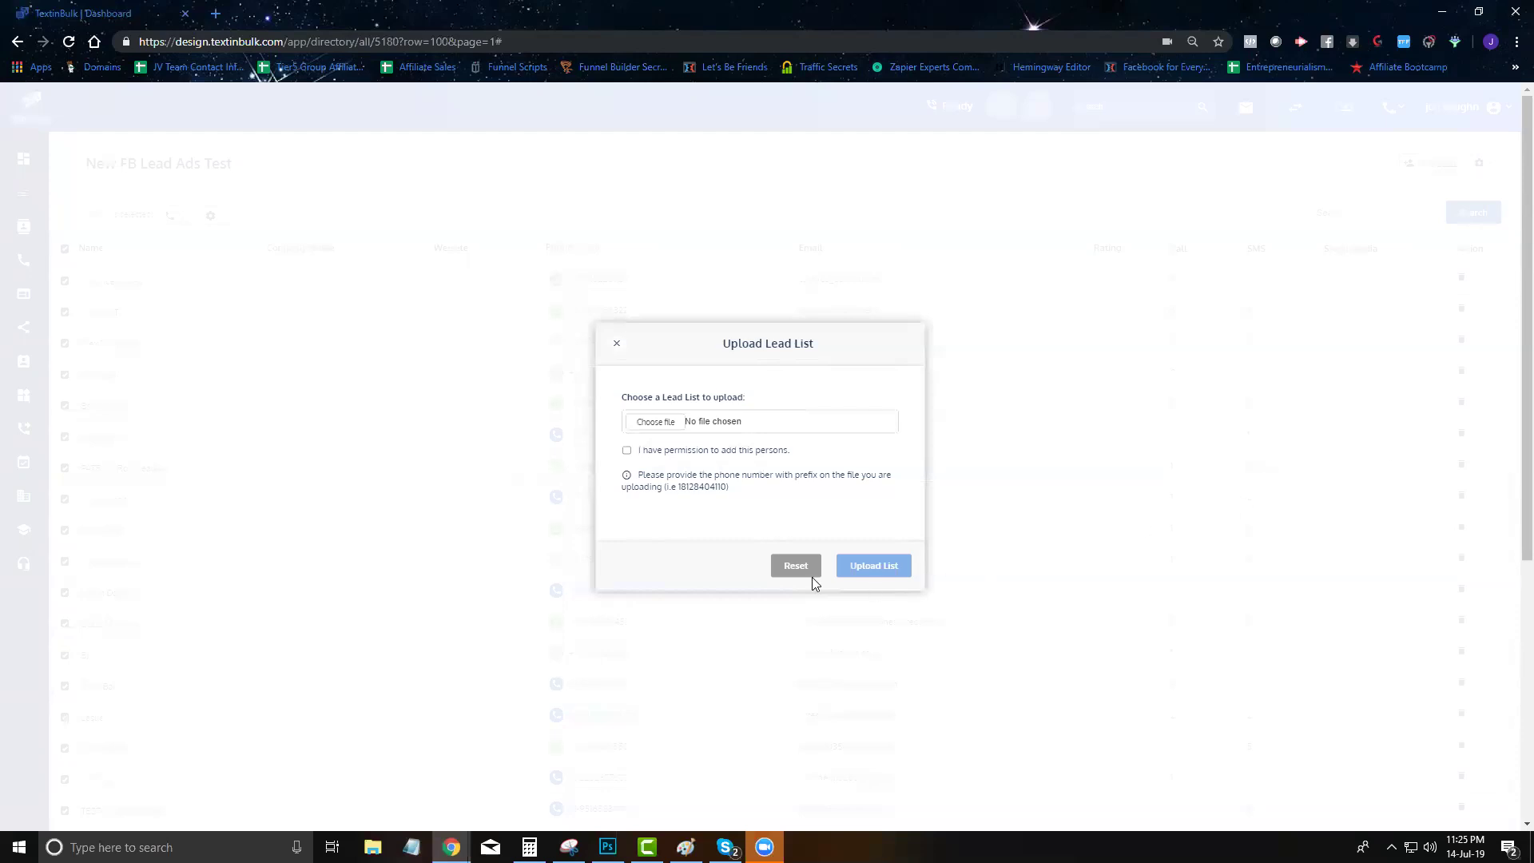
left_click(948, 252)
left_click(1484, 163)
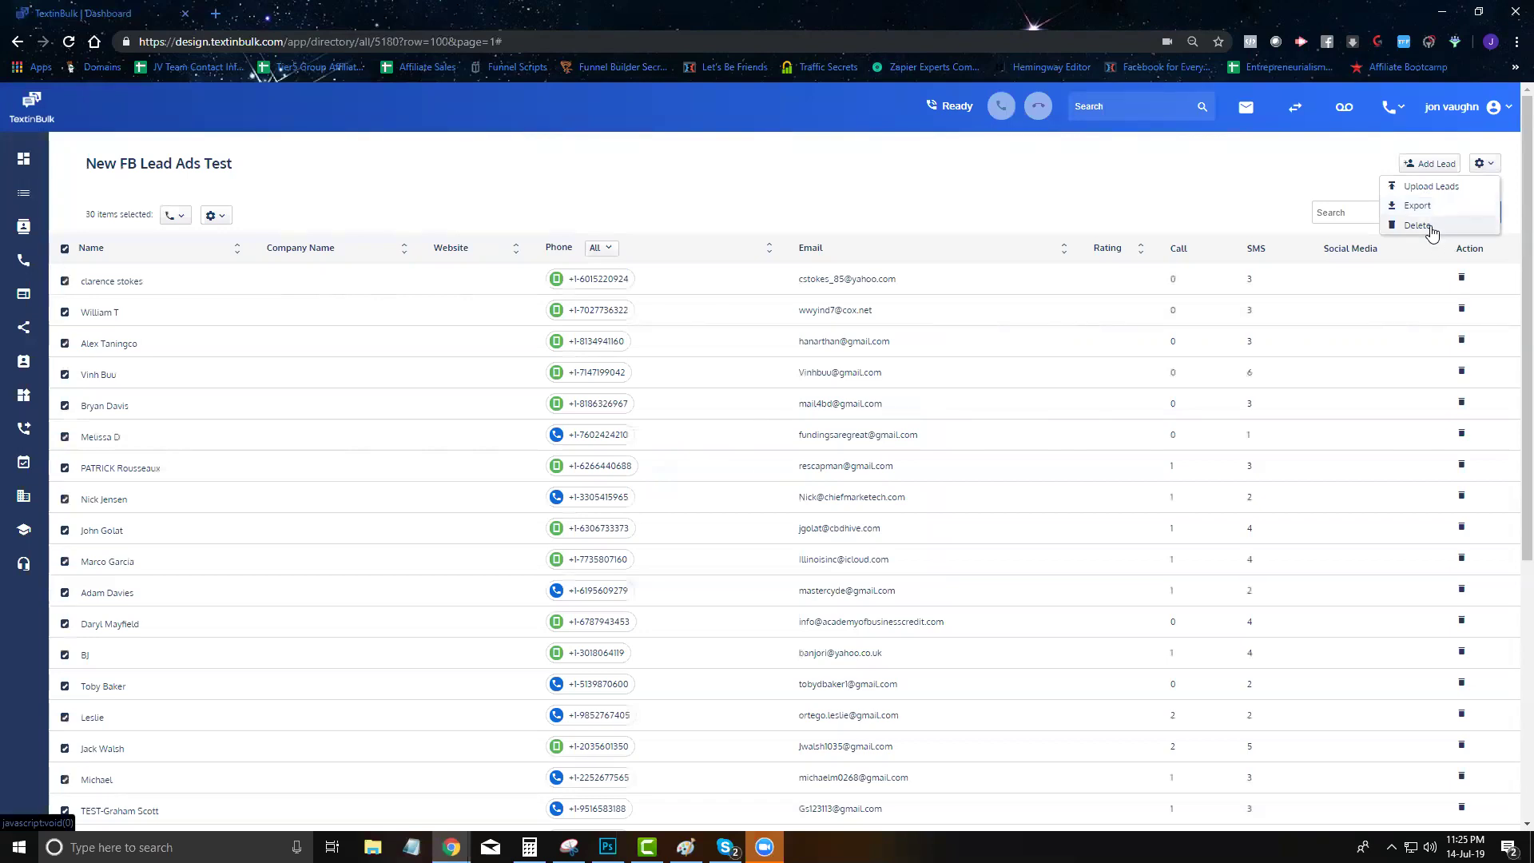
left_click(1062, 194)
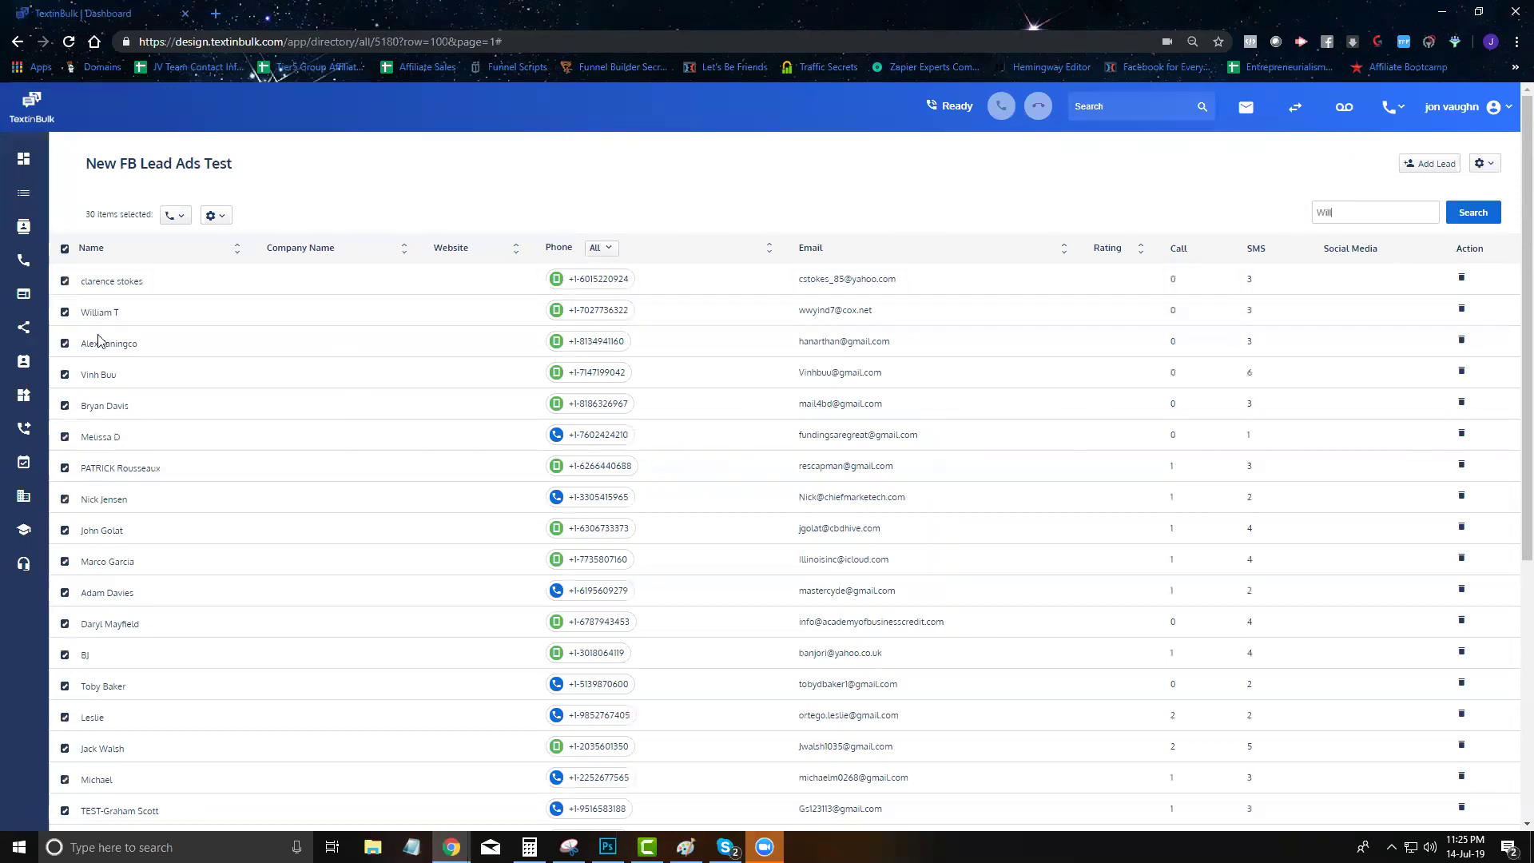
Search the lead list for Will, then clear the search to show all leads
left_click(1479, 219)
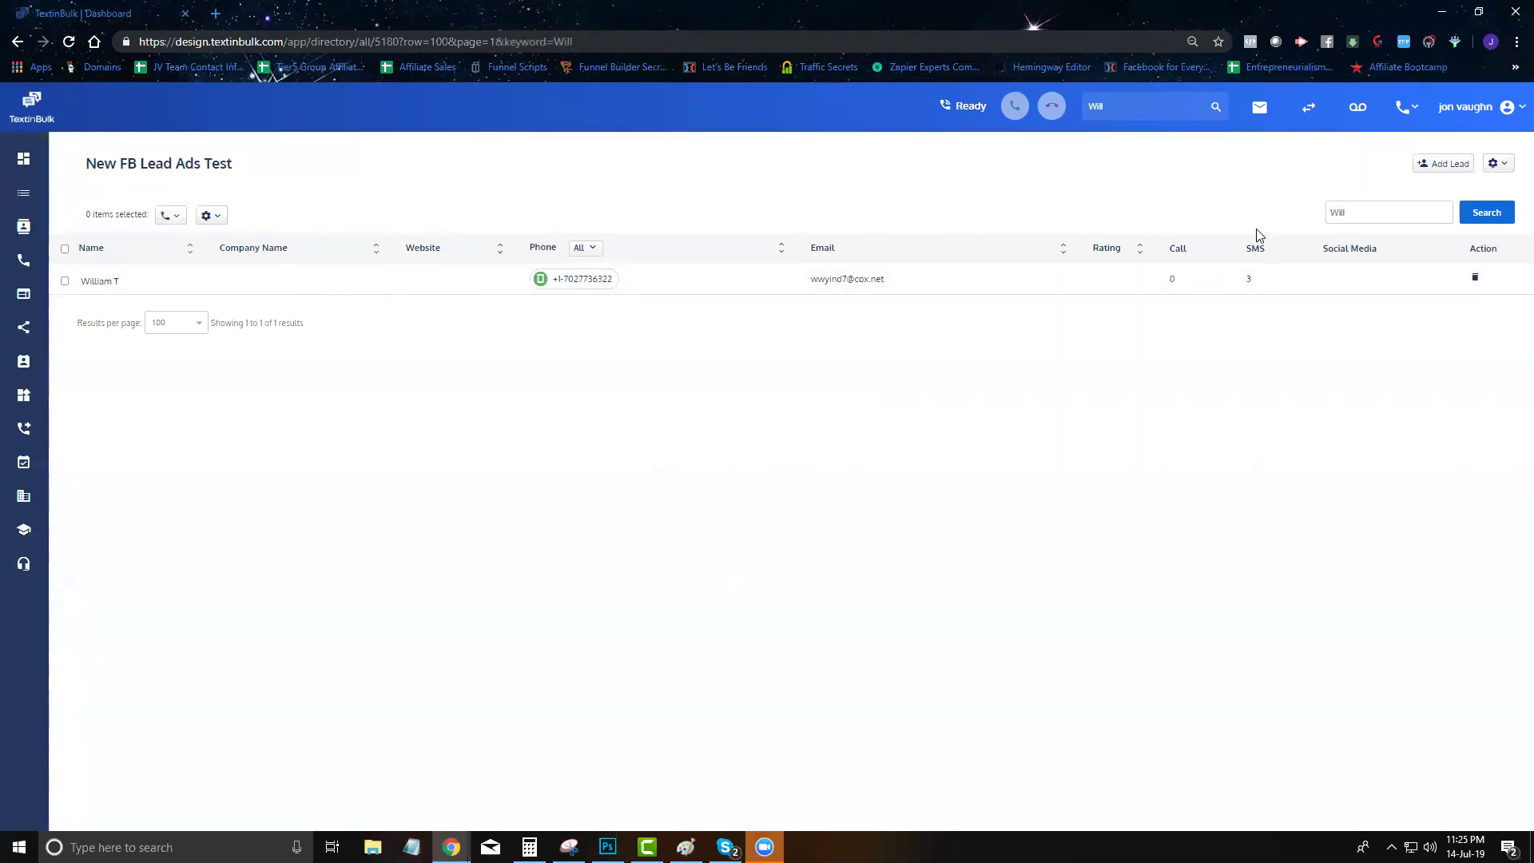
key("BackSpace")
left_click(1477, 217)
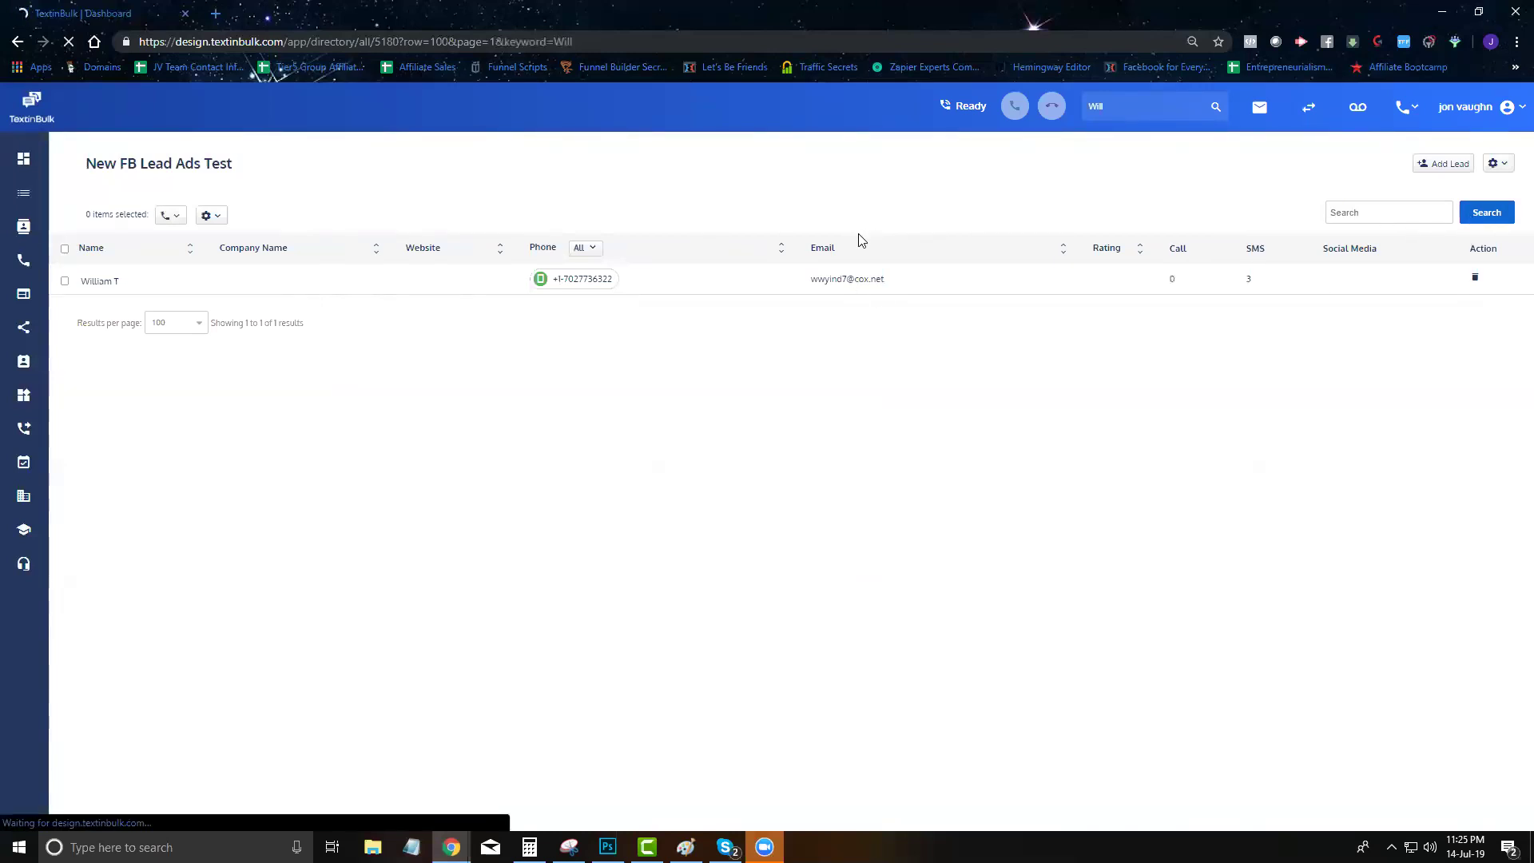
Set the Phone column filter to Mobile Only, leaving 19 leads
left_click(586, 249)
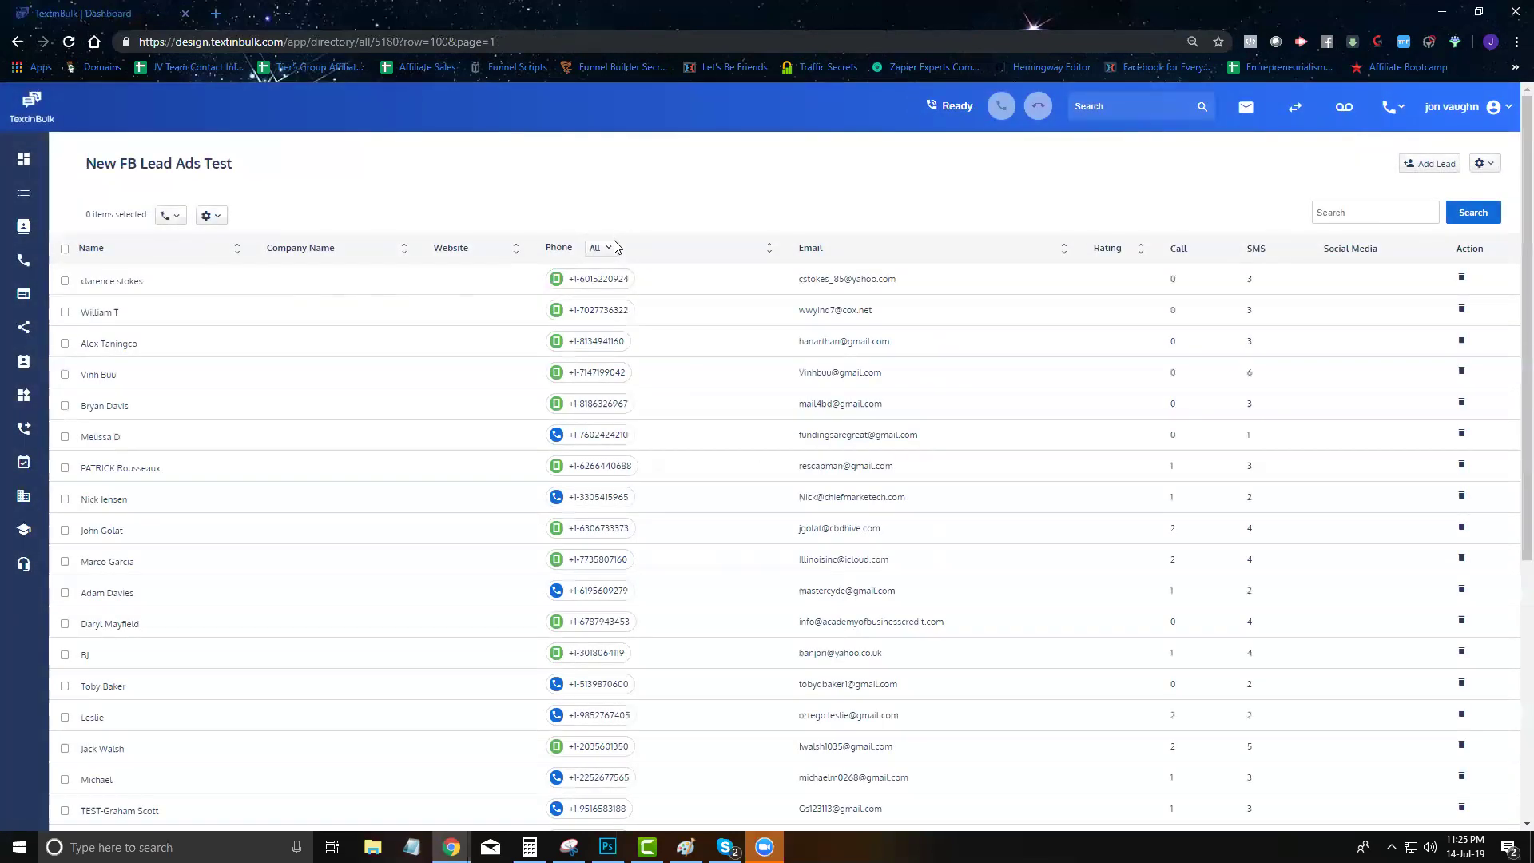
left_click(600, 247)
left_click(531, 290)
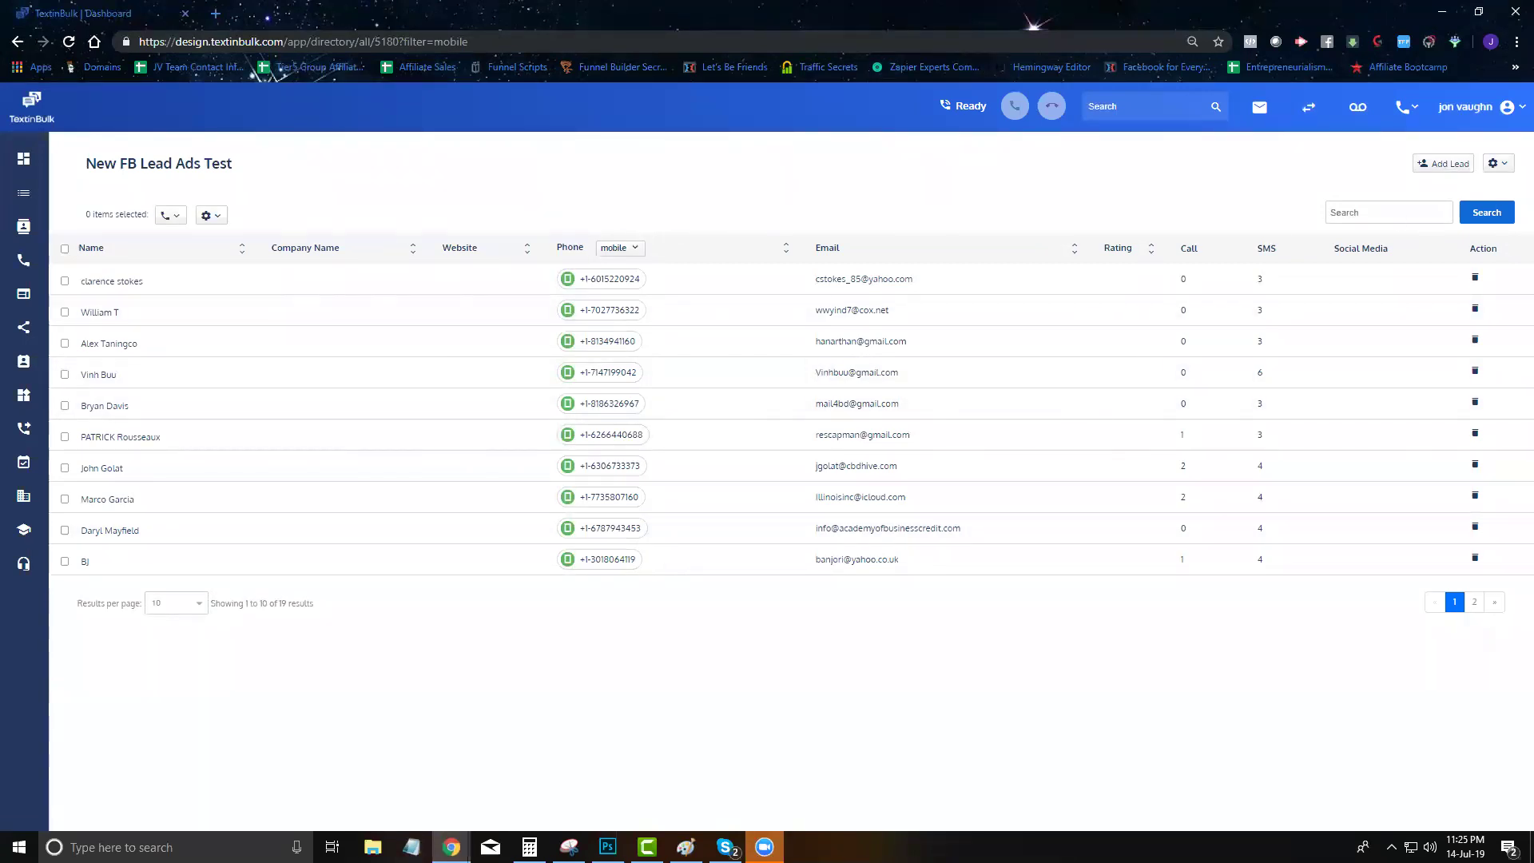
Go to All Contacts and preview the White Directory Publishers contact details
left_click(24, 228)
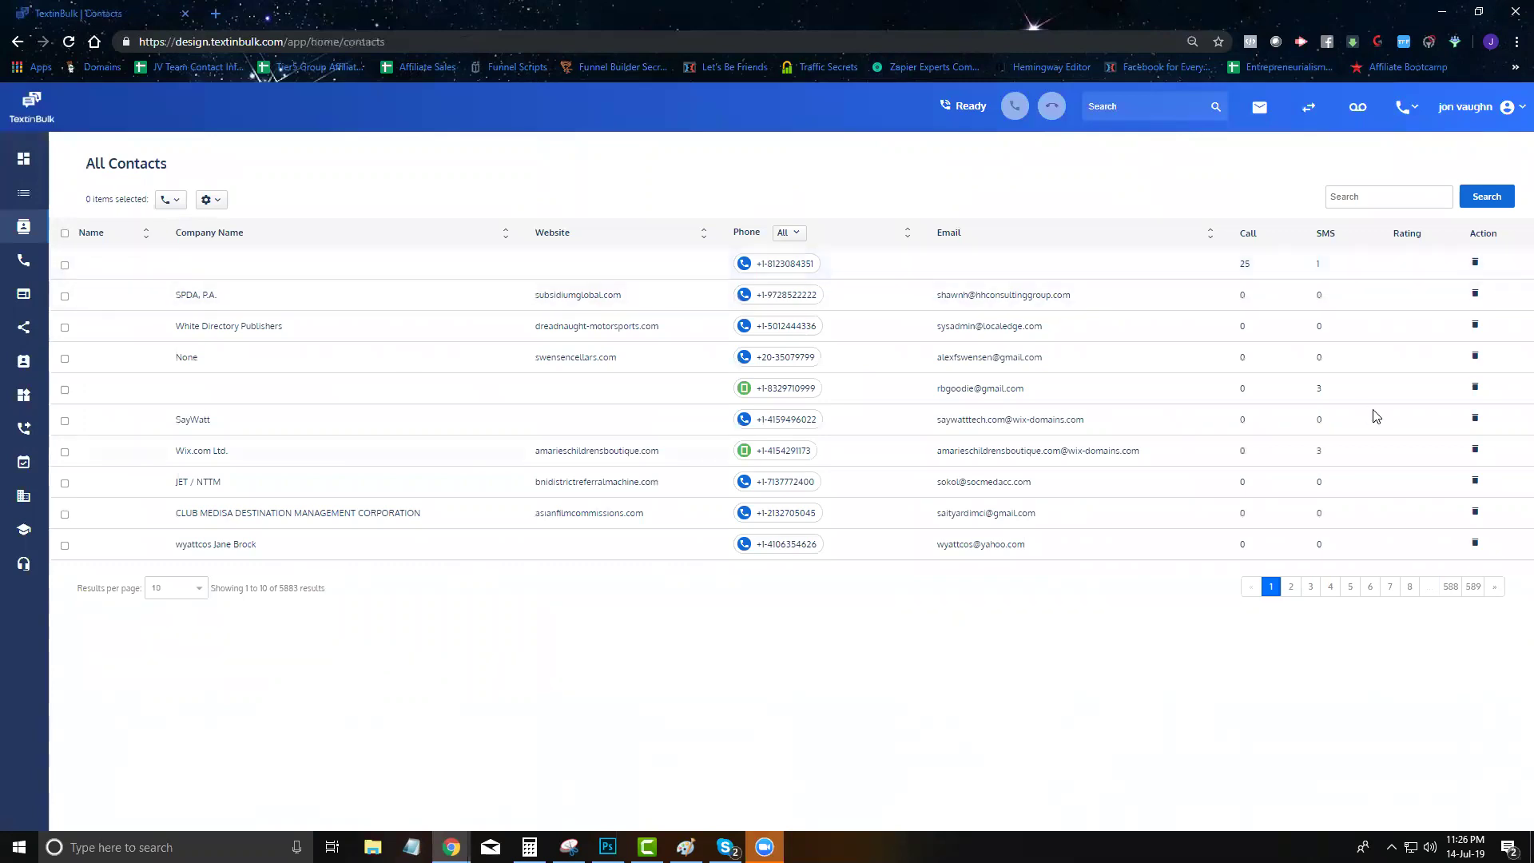
mouse_move(210, 205)
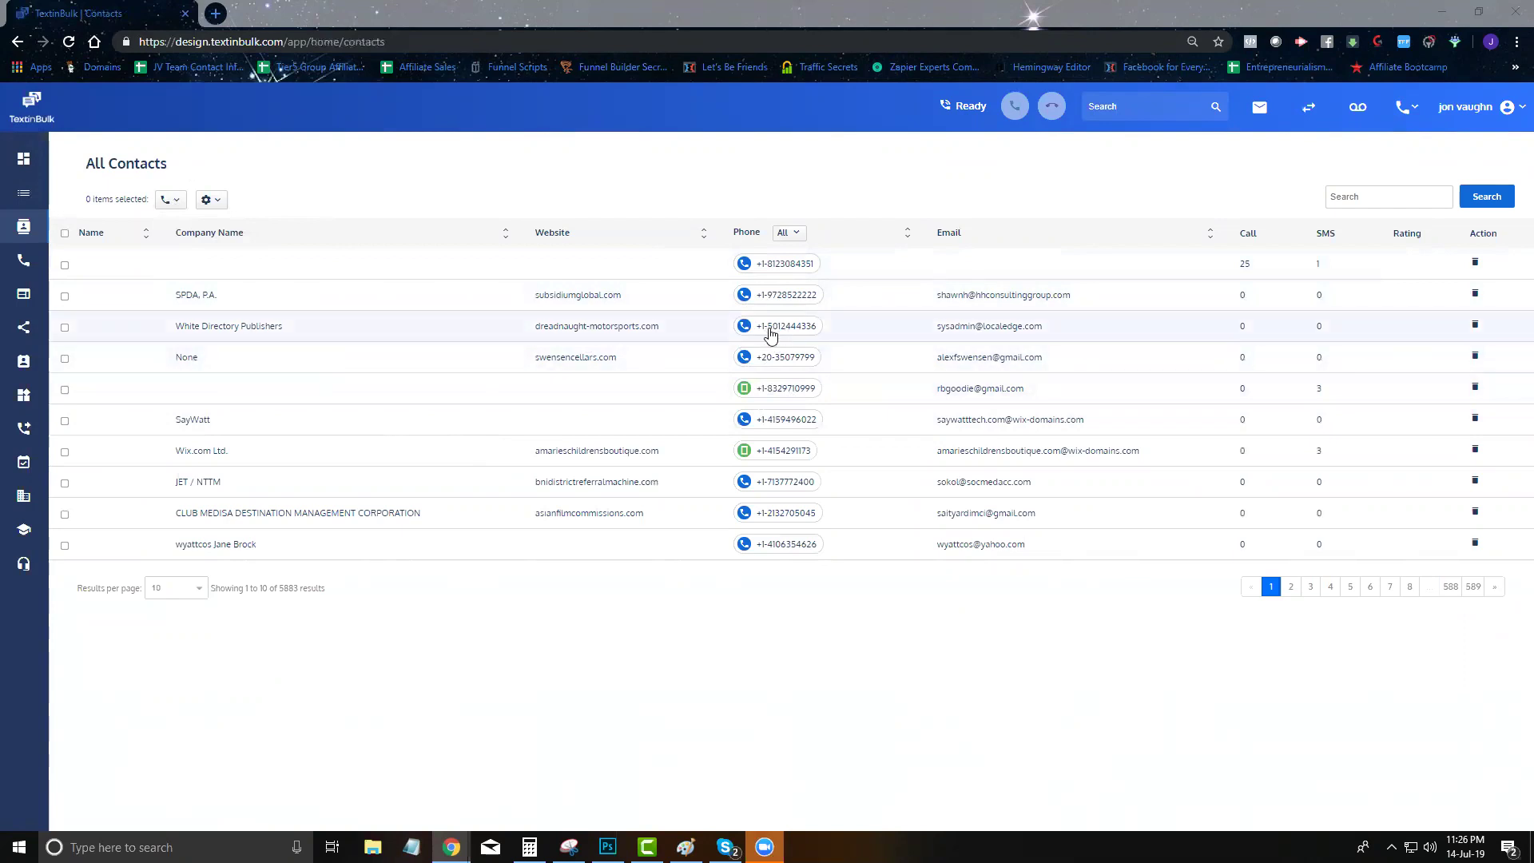
left_click(773, 329)
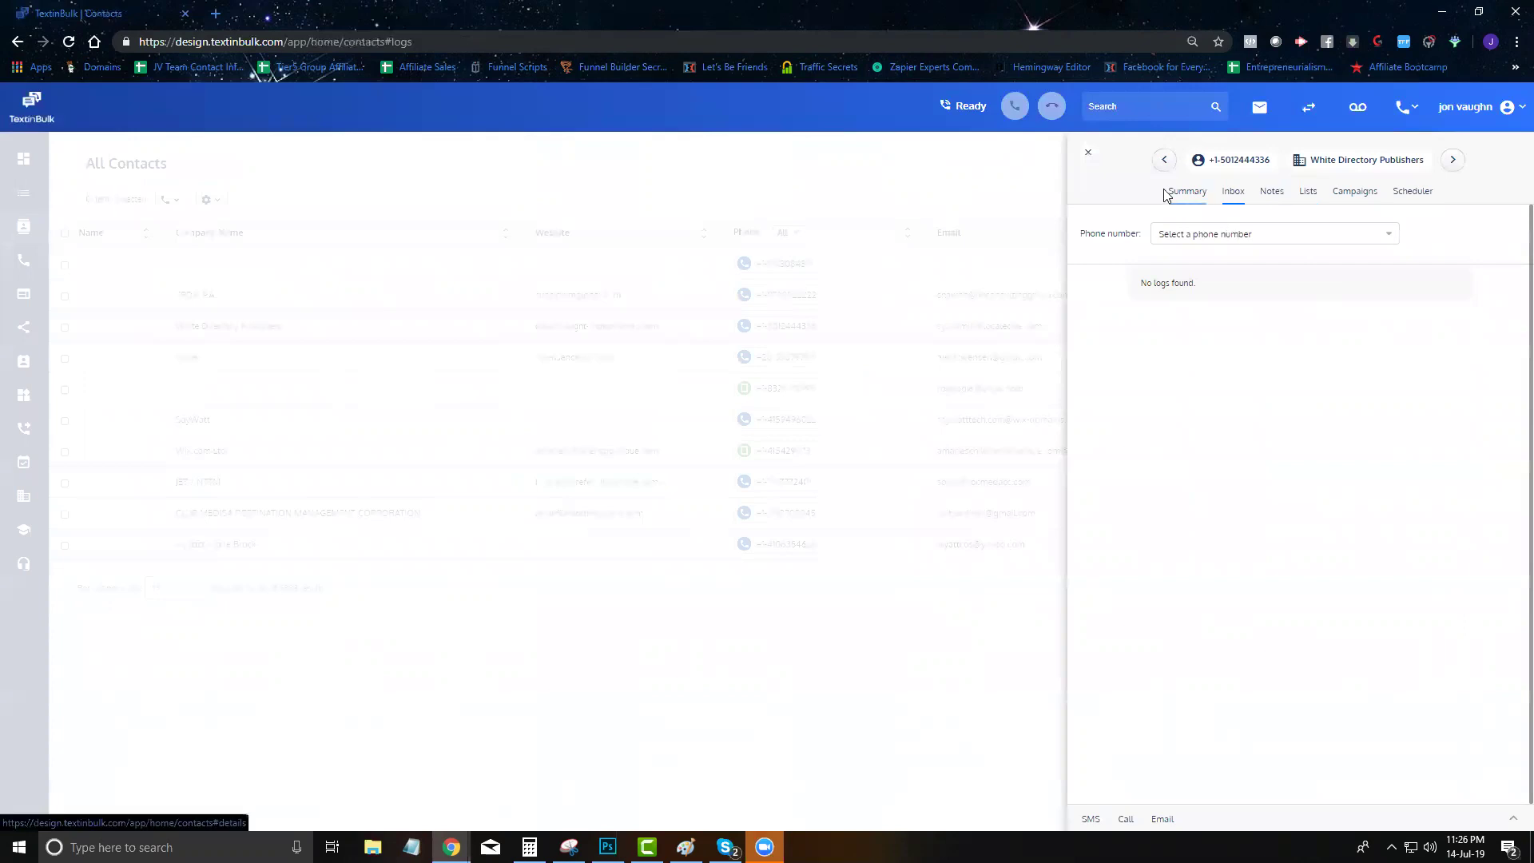
left_click(852, 224)
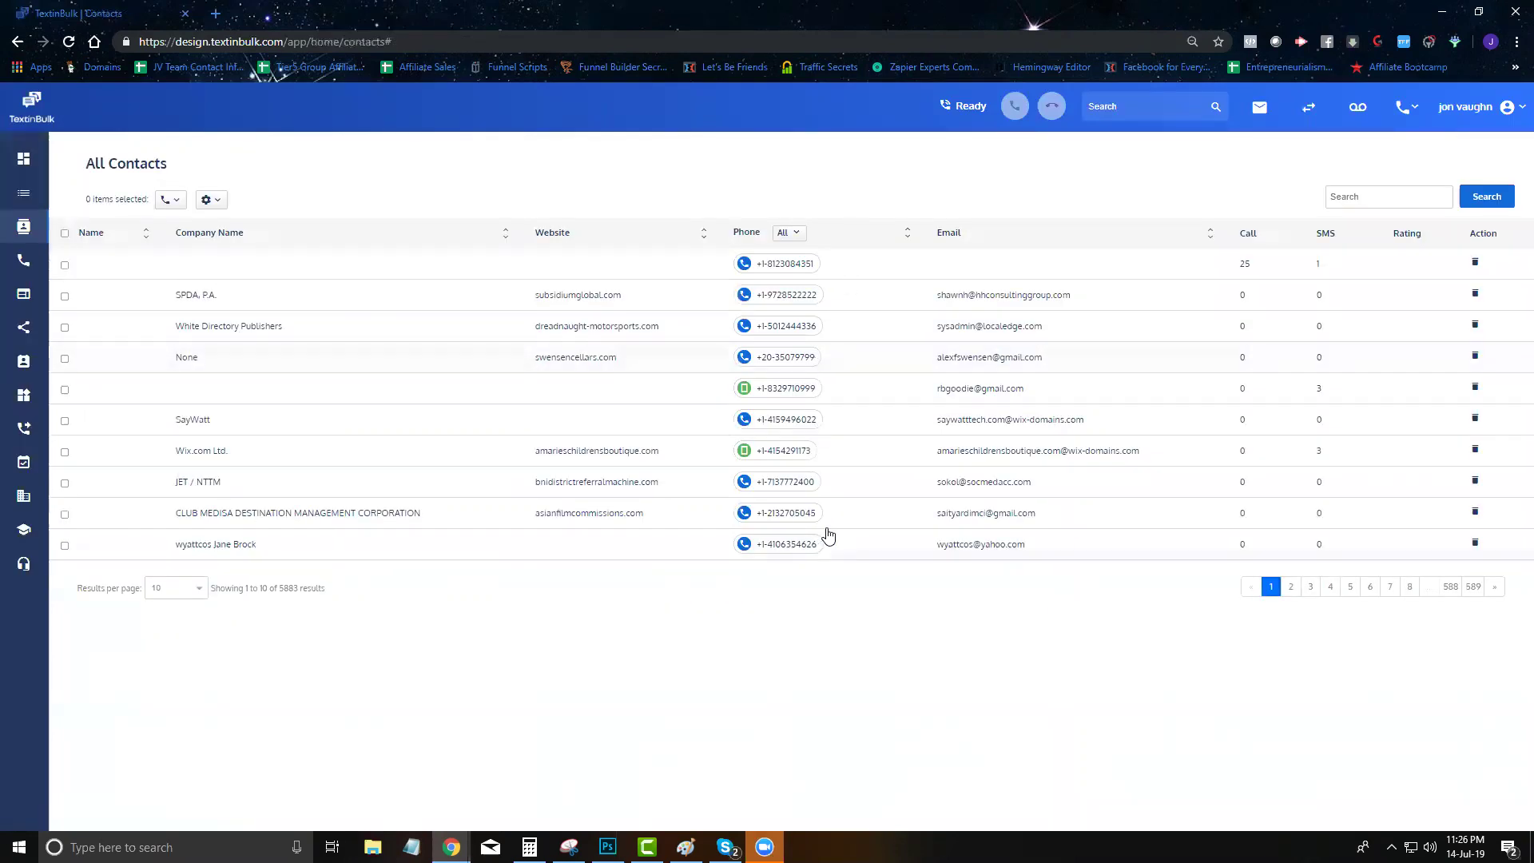
On page 2 of contacts, open the Belief Builders contact
left_click(1289, 593)
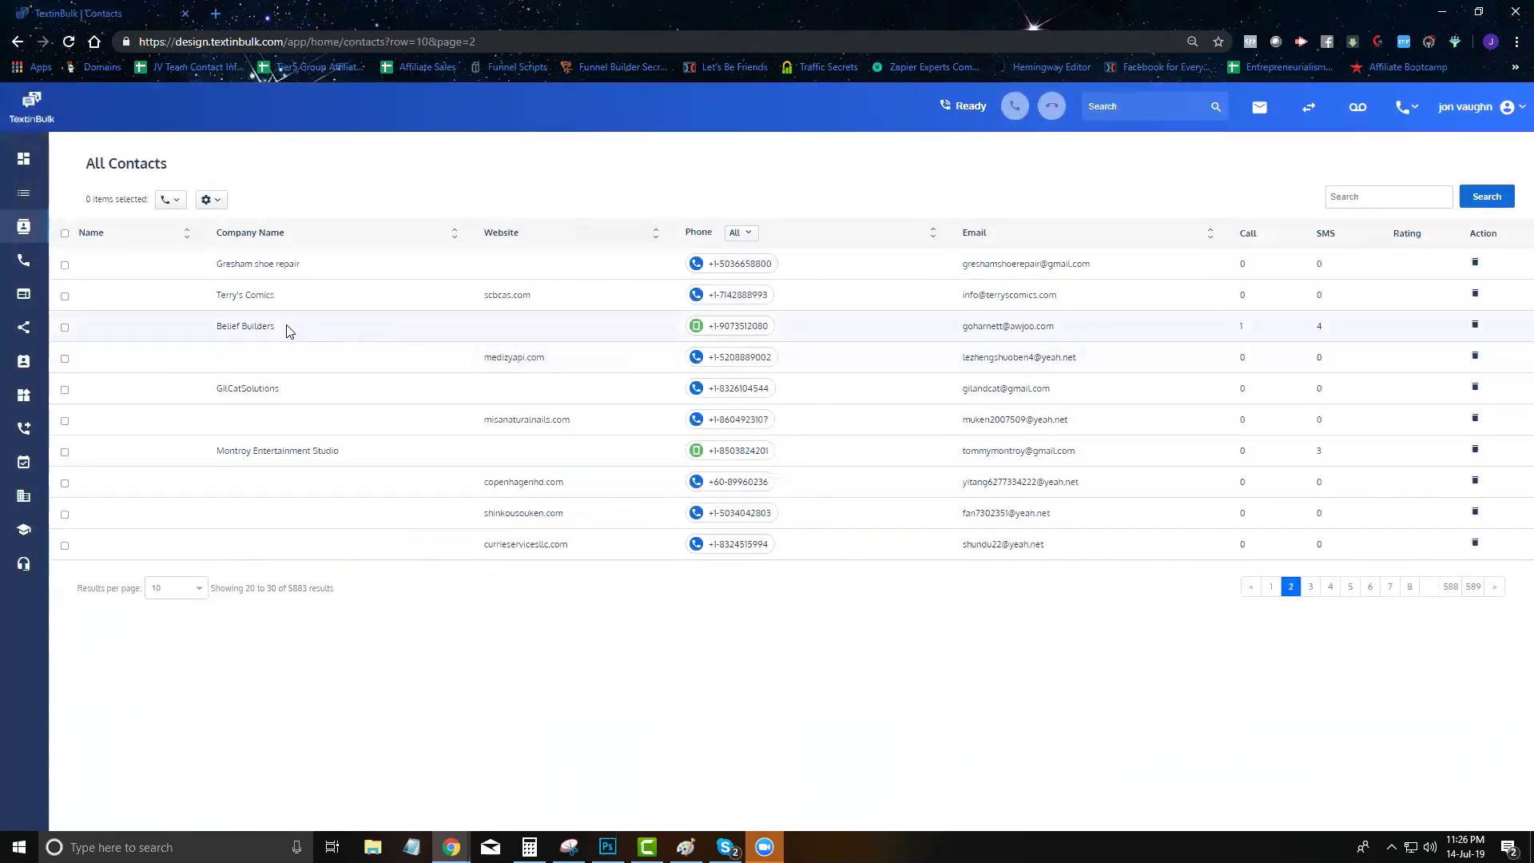
triple_click(224, 329)
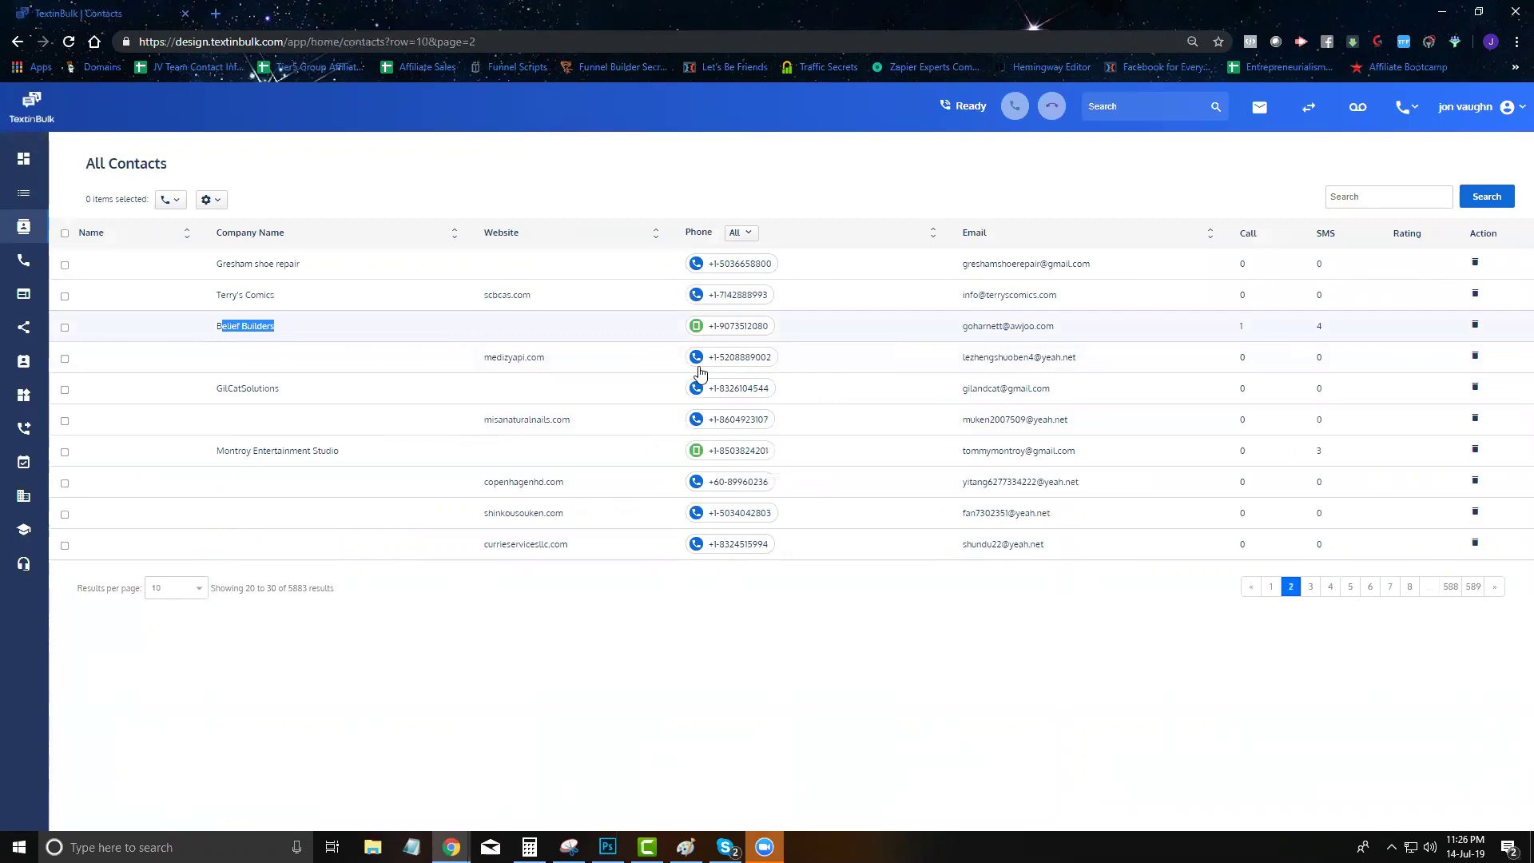
left_click(723, 327)
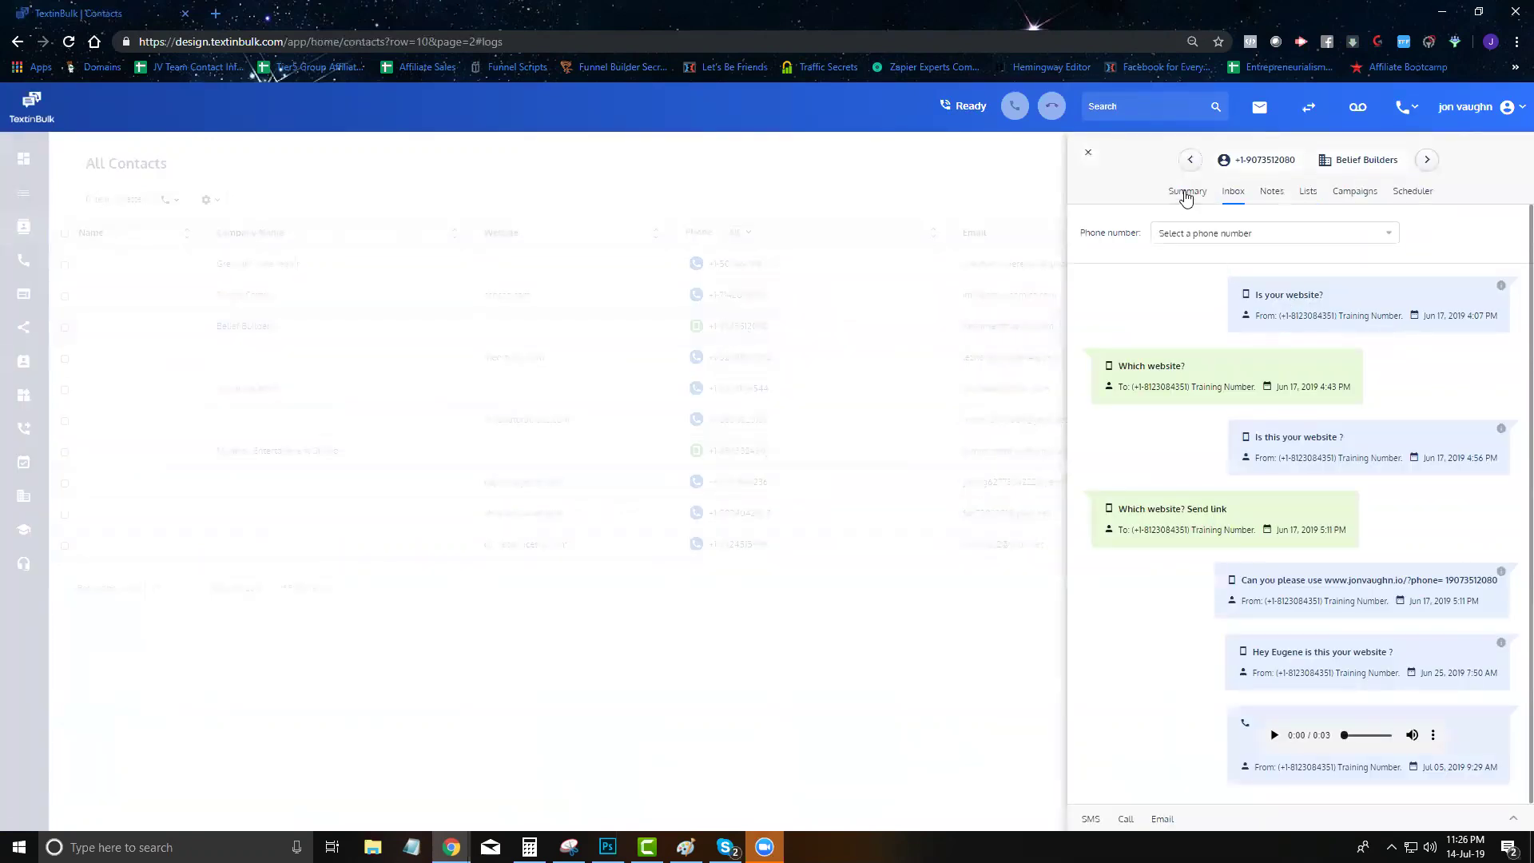
Show Belief Builders' Summary: 7 touchpoints, 1 call, 6 SMS, 0 emails
left_click(1185, 192)
left_click_drag(1246, 159, 1386, 173)
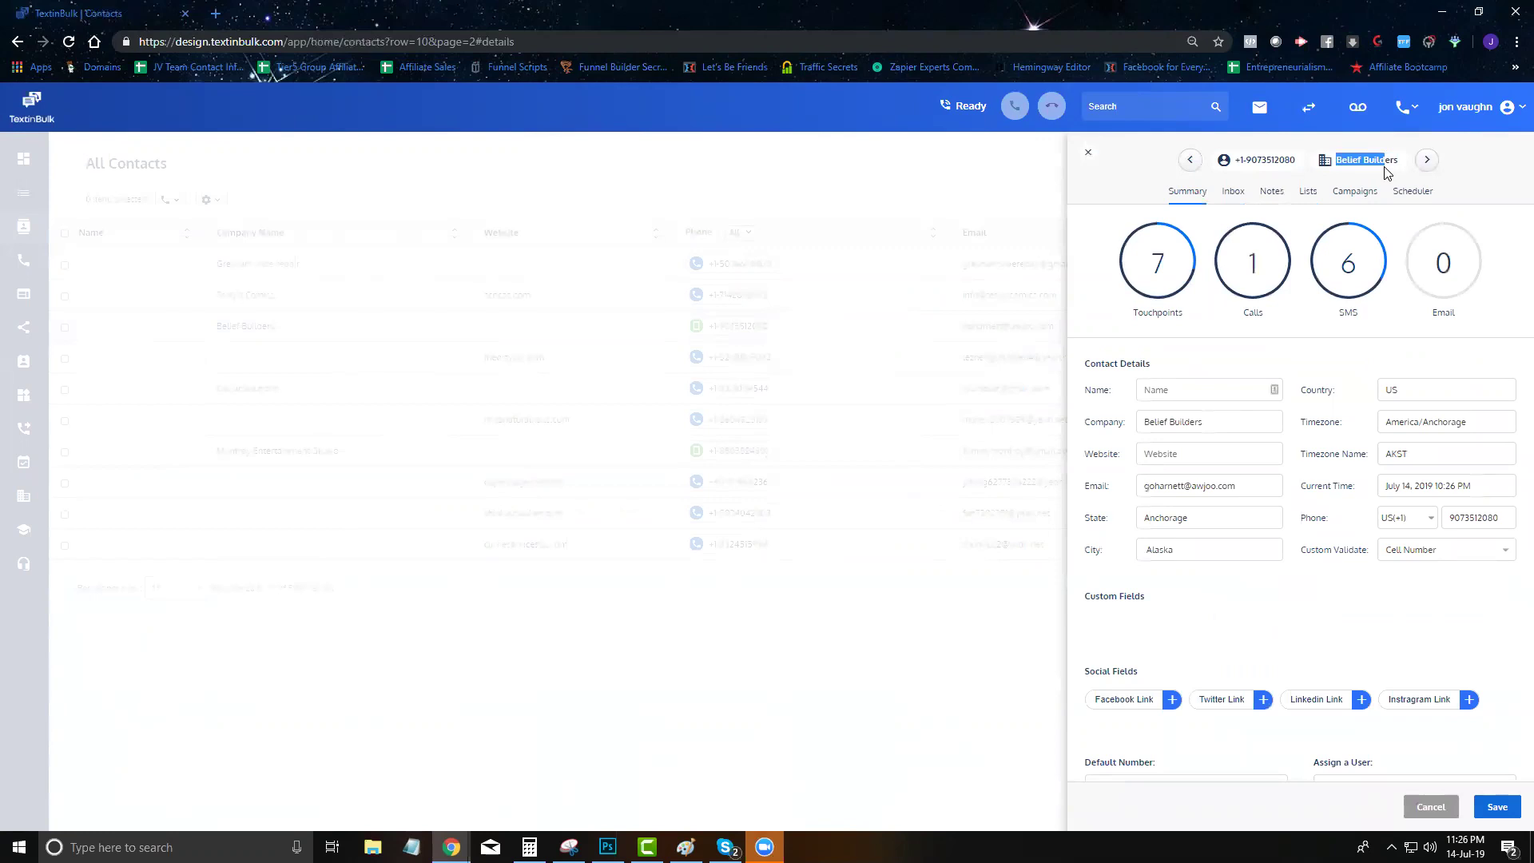
Enter 'His Name' in the Name field and review time, phone and Cell Number validation
left_click(1222, 344)
scroll(1256, 377, "down", 1)
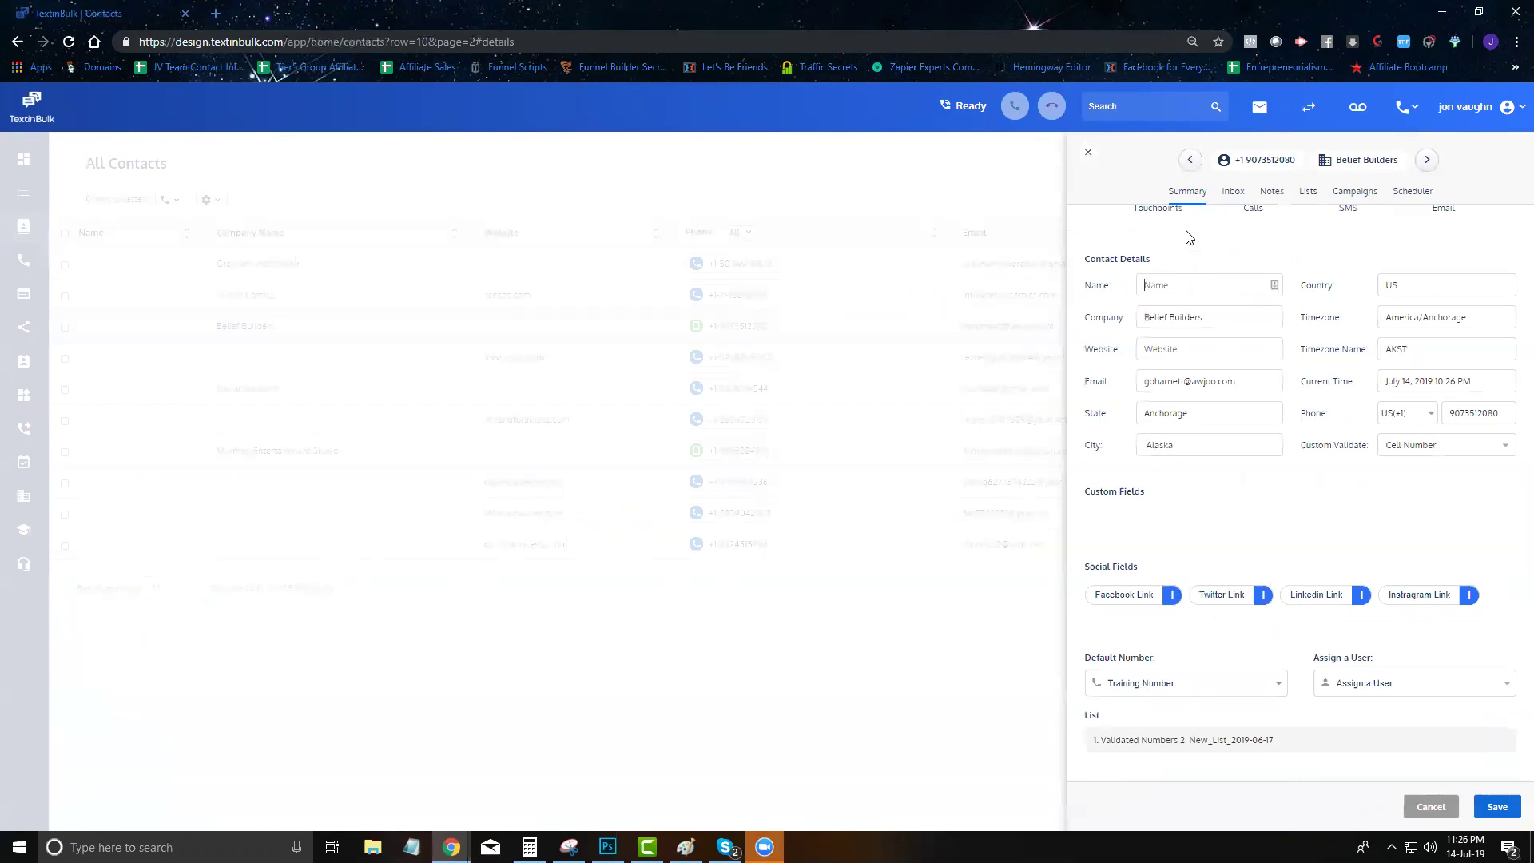
type("His Name")
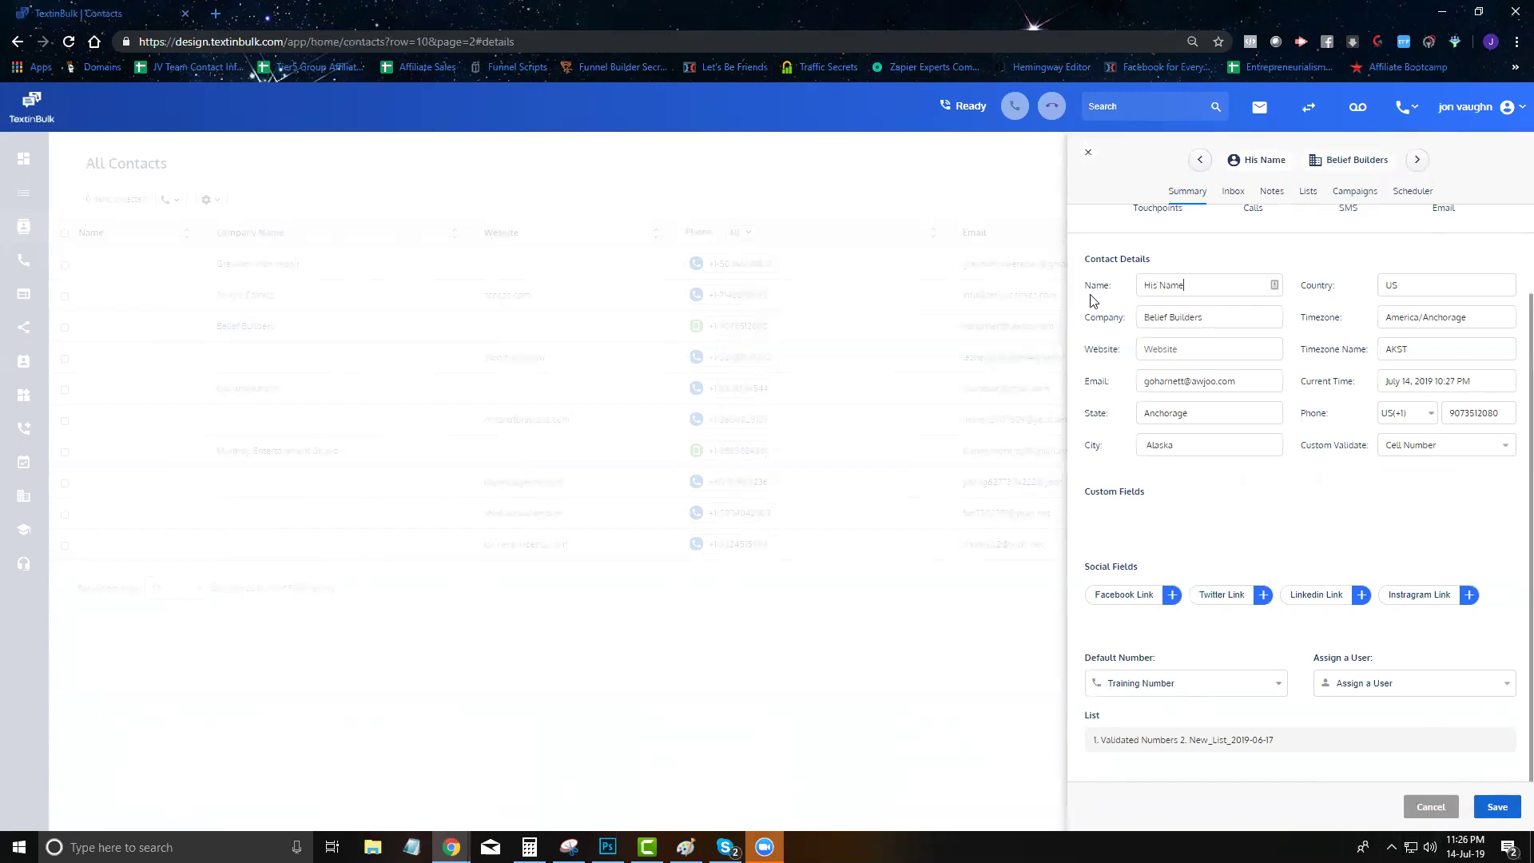
left_click(1167, 345)
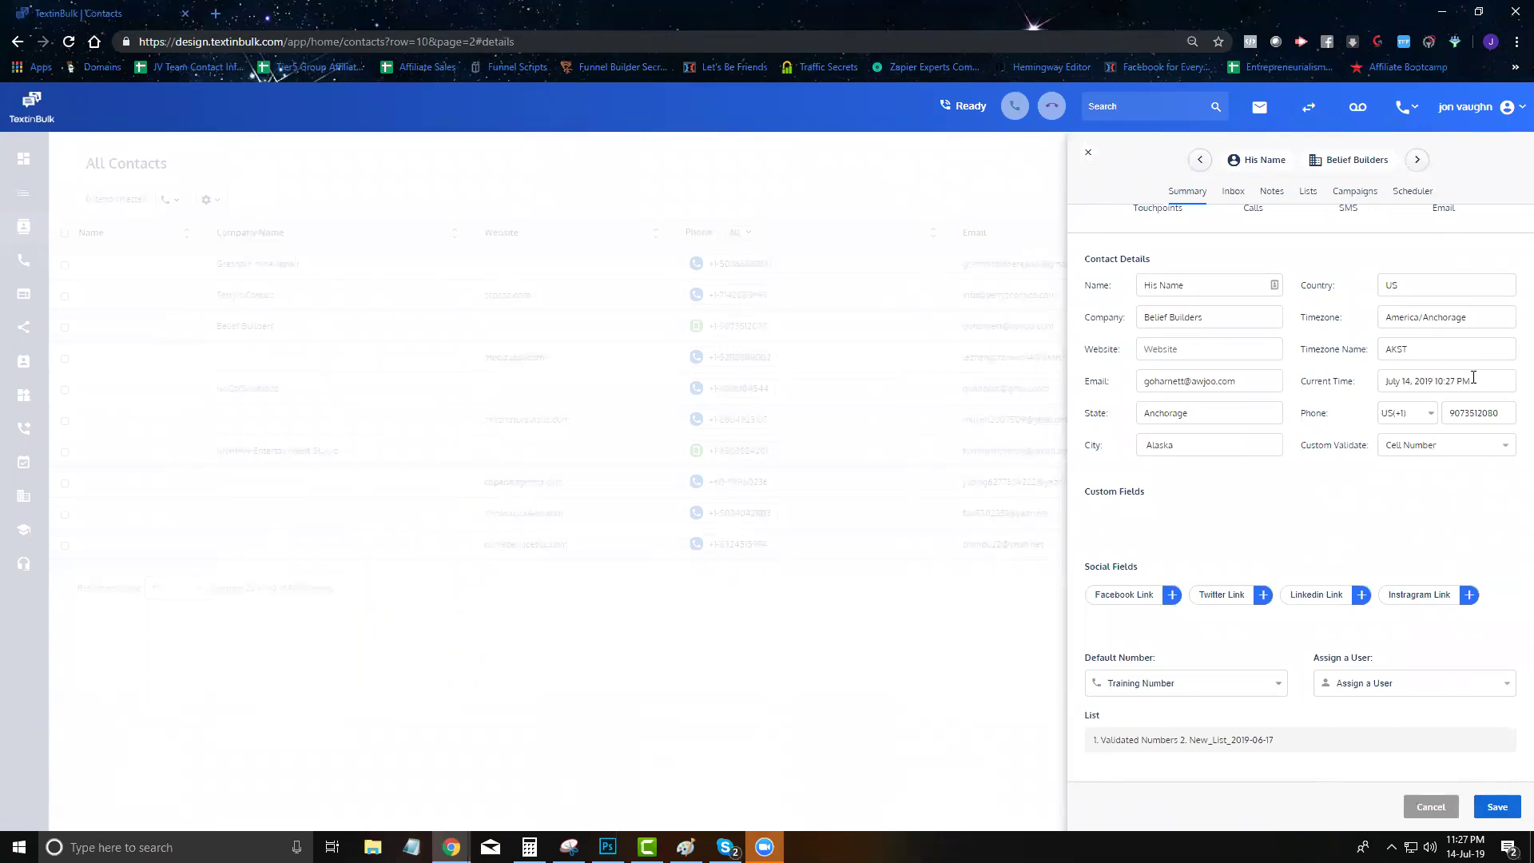
left_click_drag(1473, 379, 1369, 388)
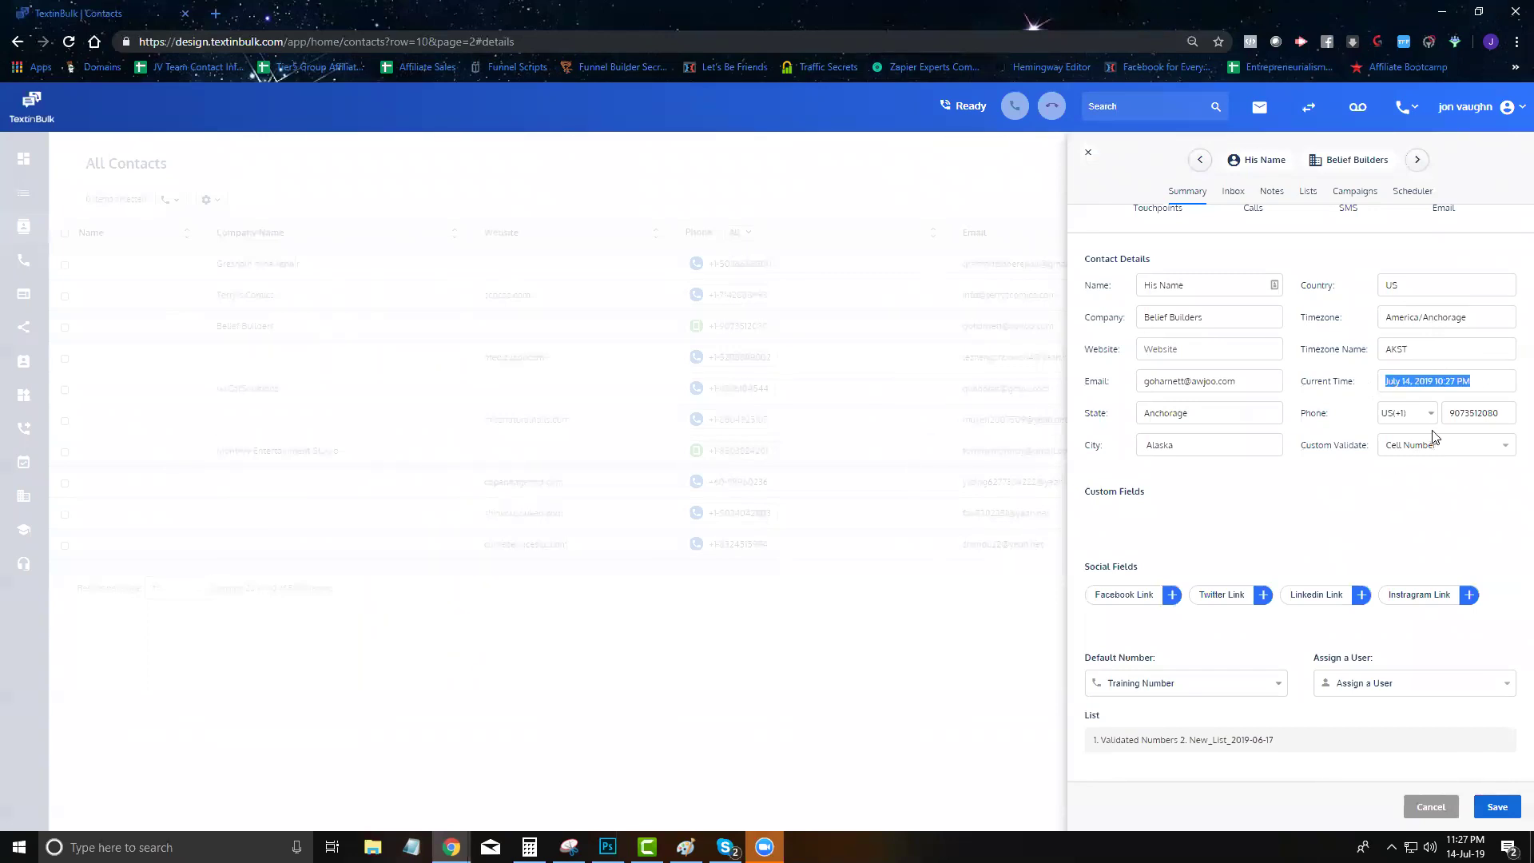
double_click(1466, 413)
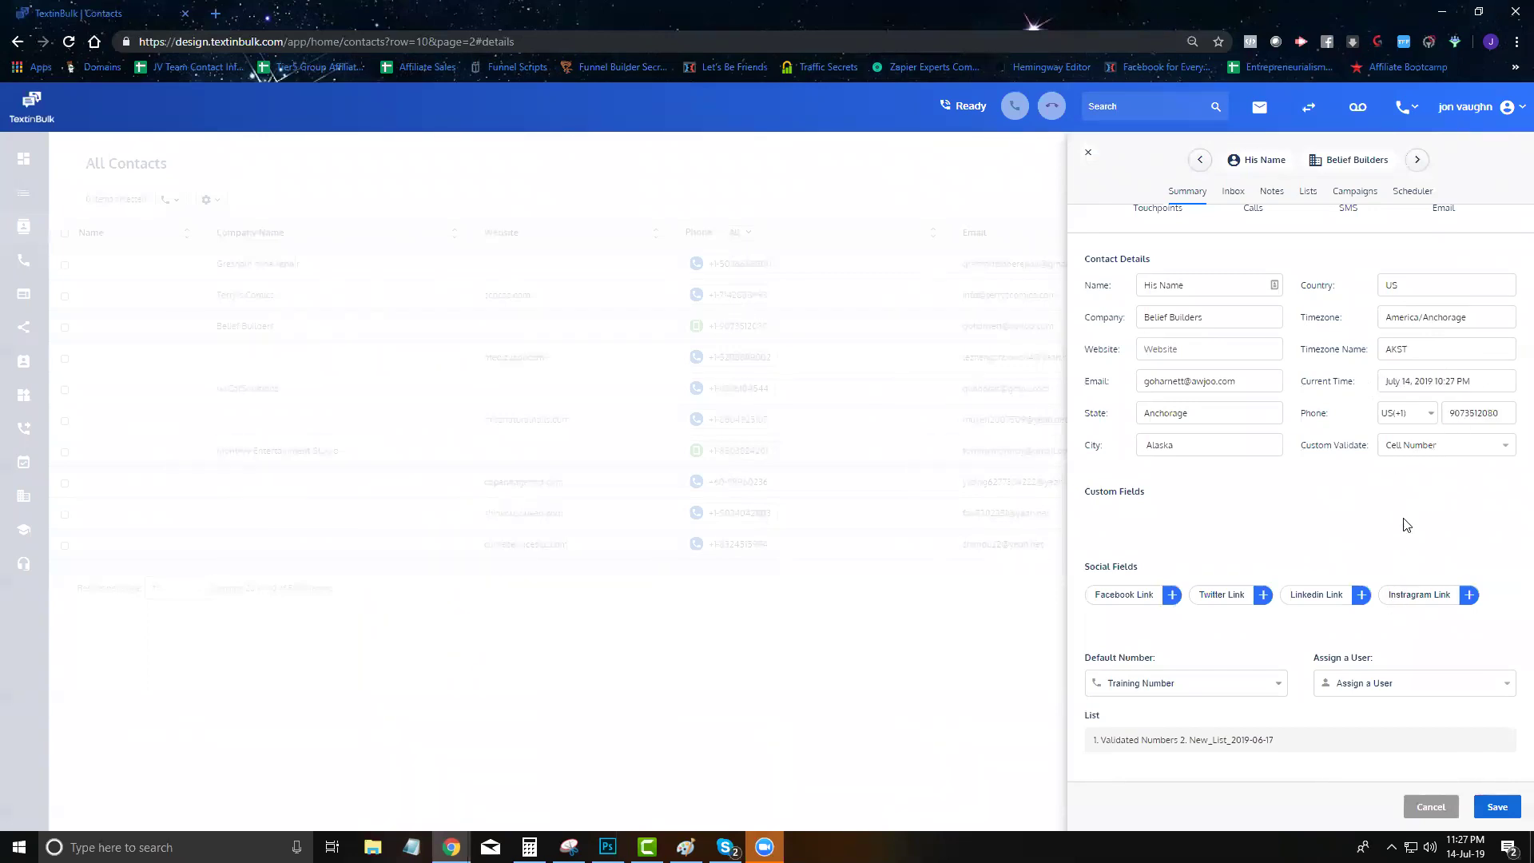
left_click(1409, 452)
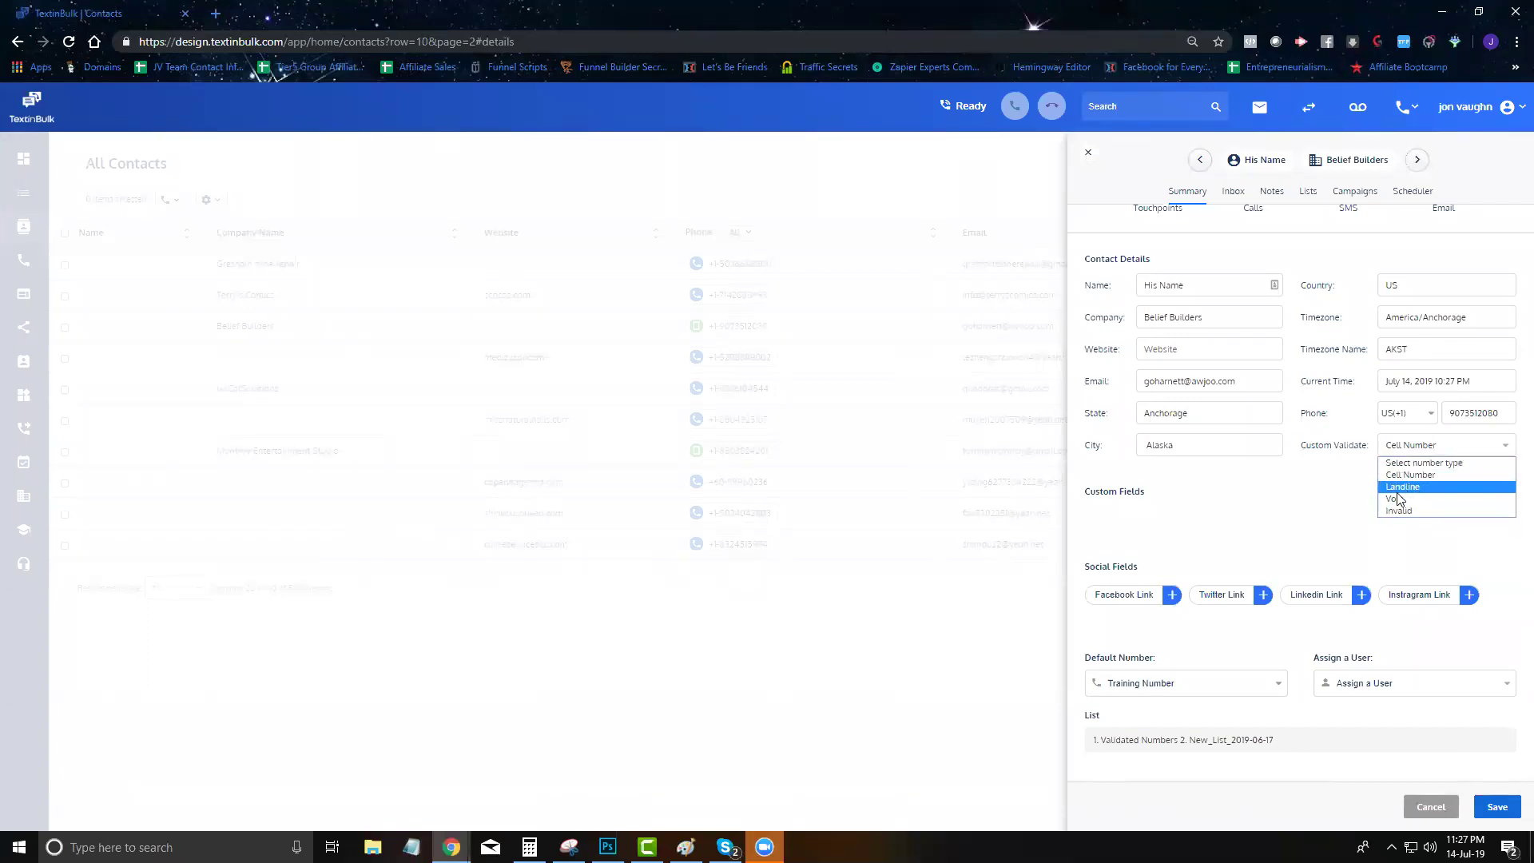
left_click(1332, 512)
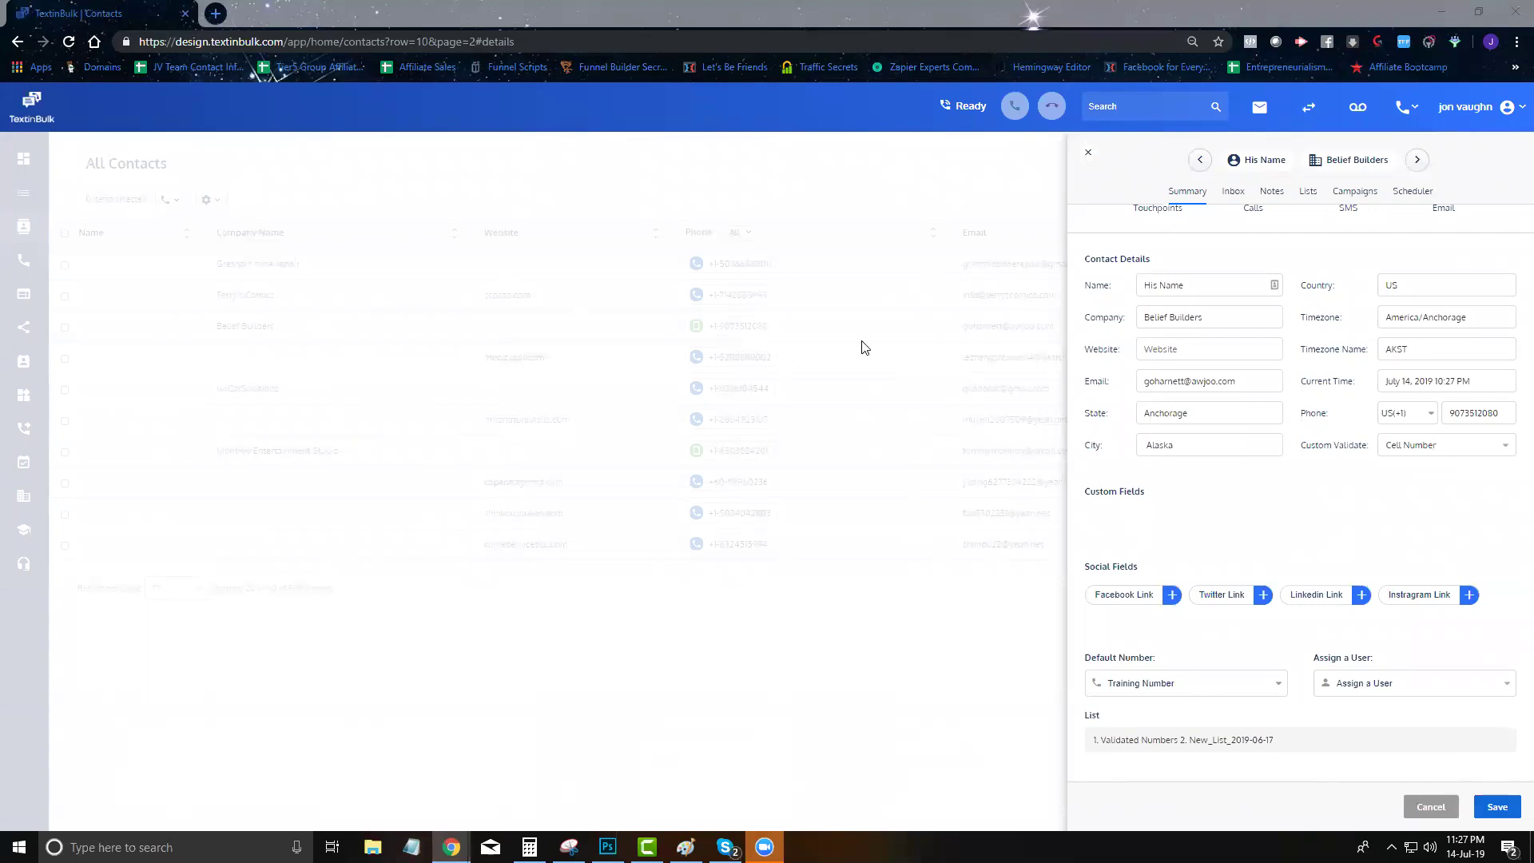
Add Facebook Link and Twitter Link fields to the contact's social details
left_click(1172, 597)
left_click(1261, 596)
scroll(1388, 595, "down", 1)
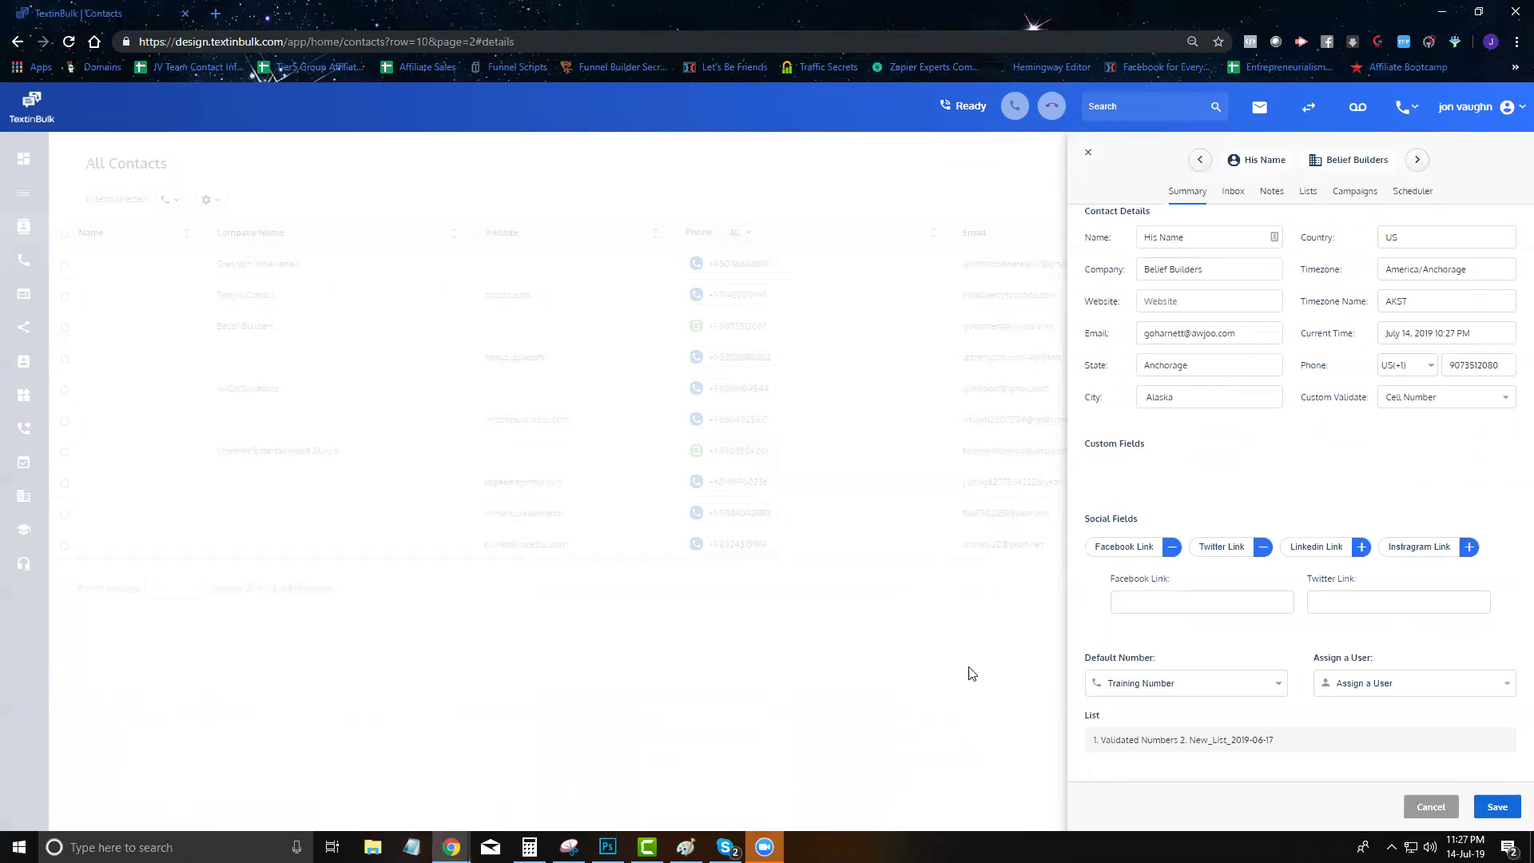
Keep Training Number as default sender, leave users unassigned, and return to the Inbox
left_click(1205, 692)
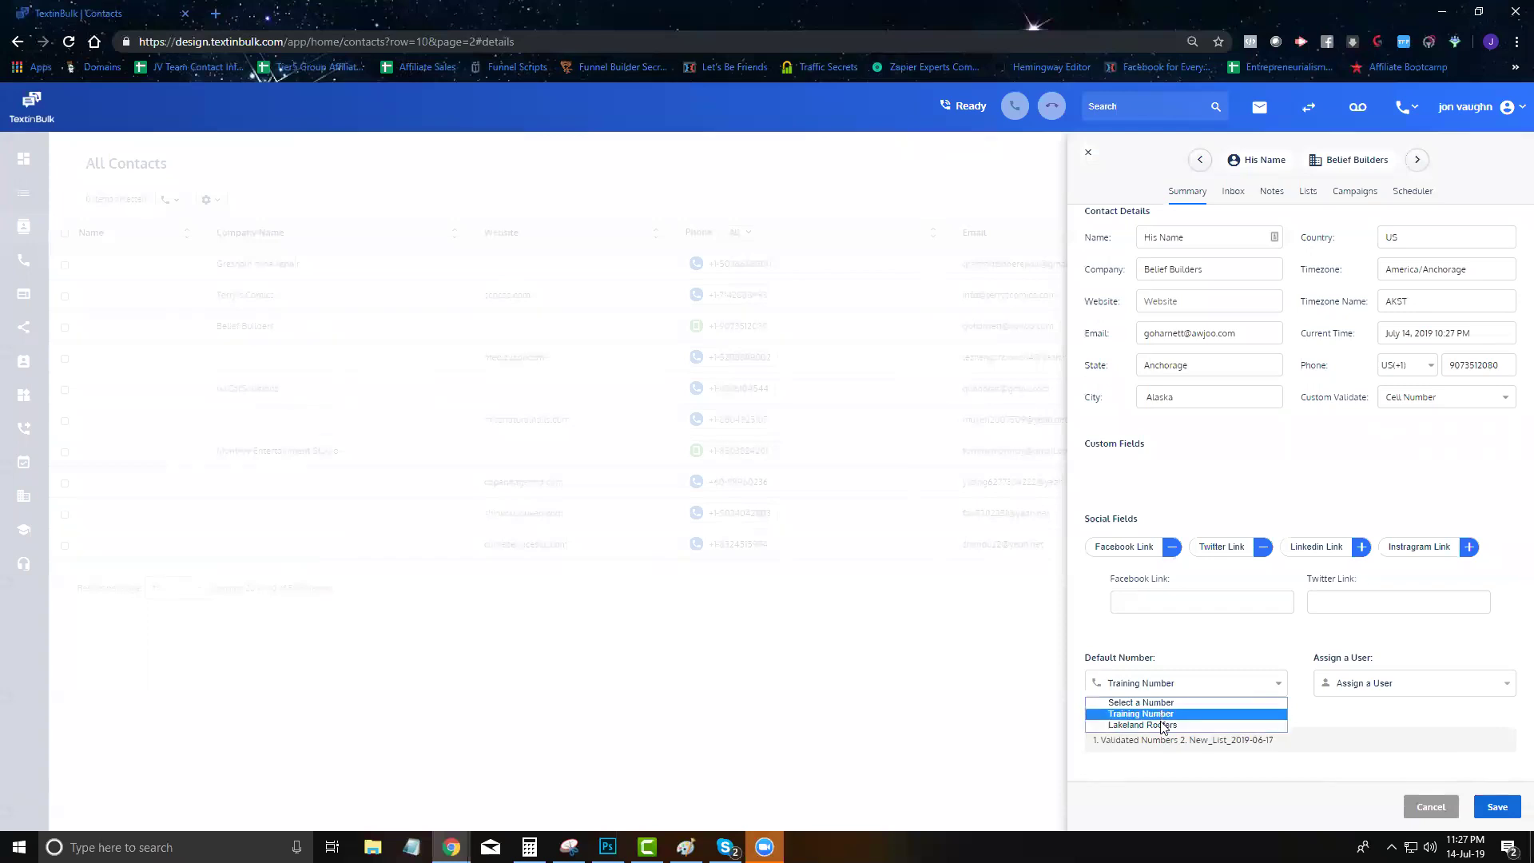
left_click(1180, 646)
left_click(1422, 683)
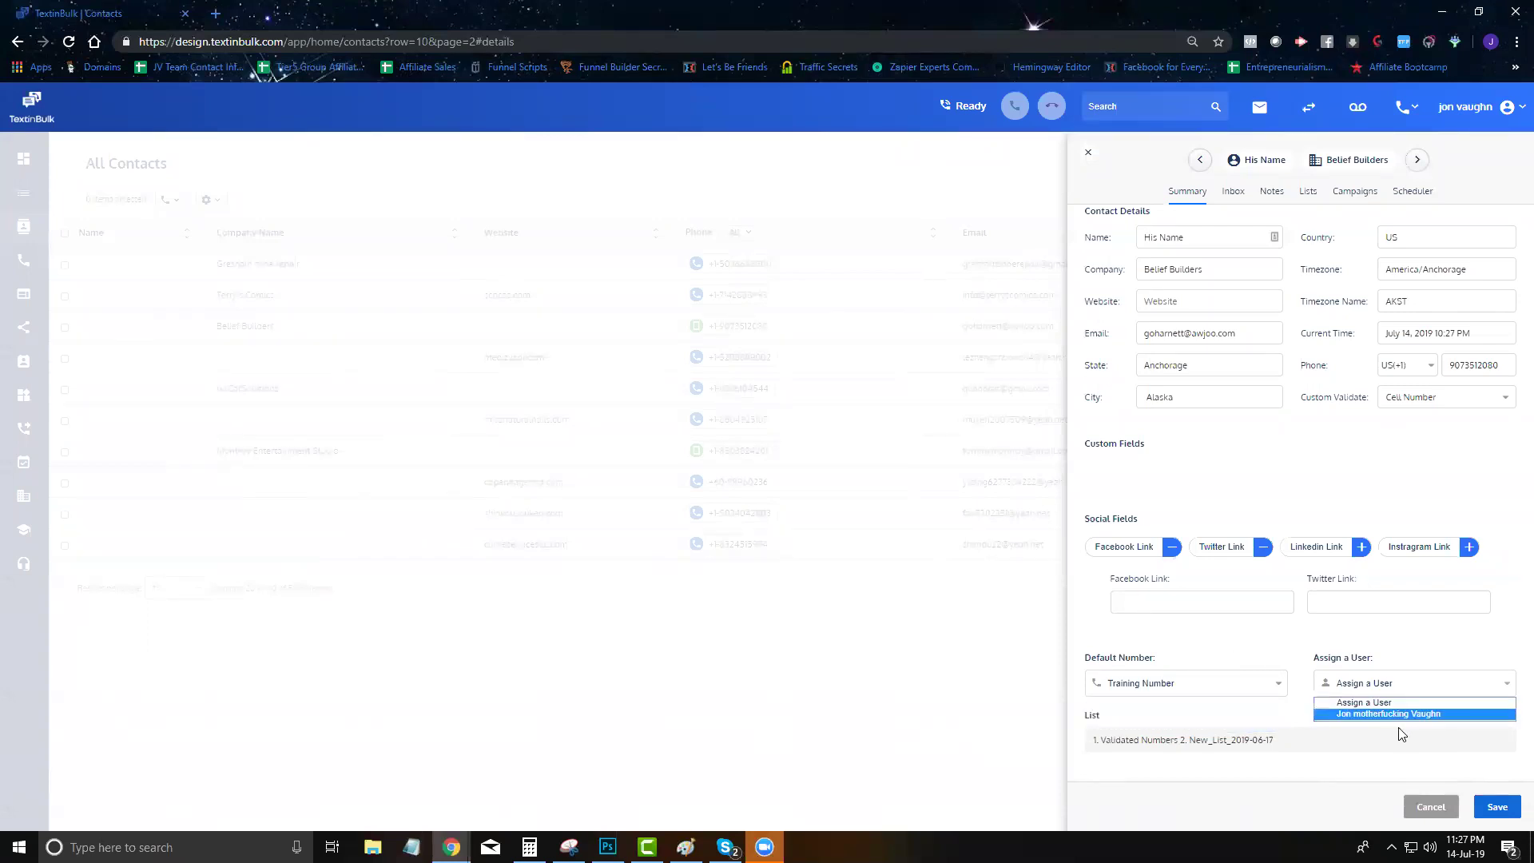
left_click(1370, 655)
left_click_drag(1300, 745, 1124, 764)
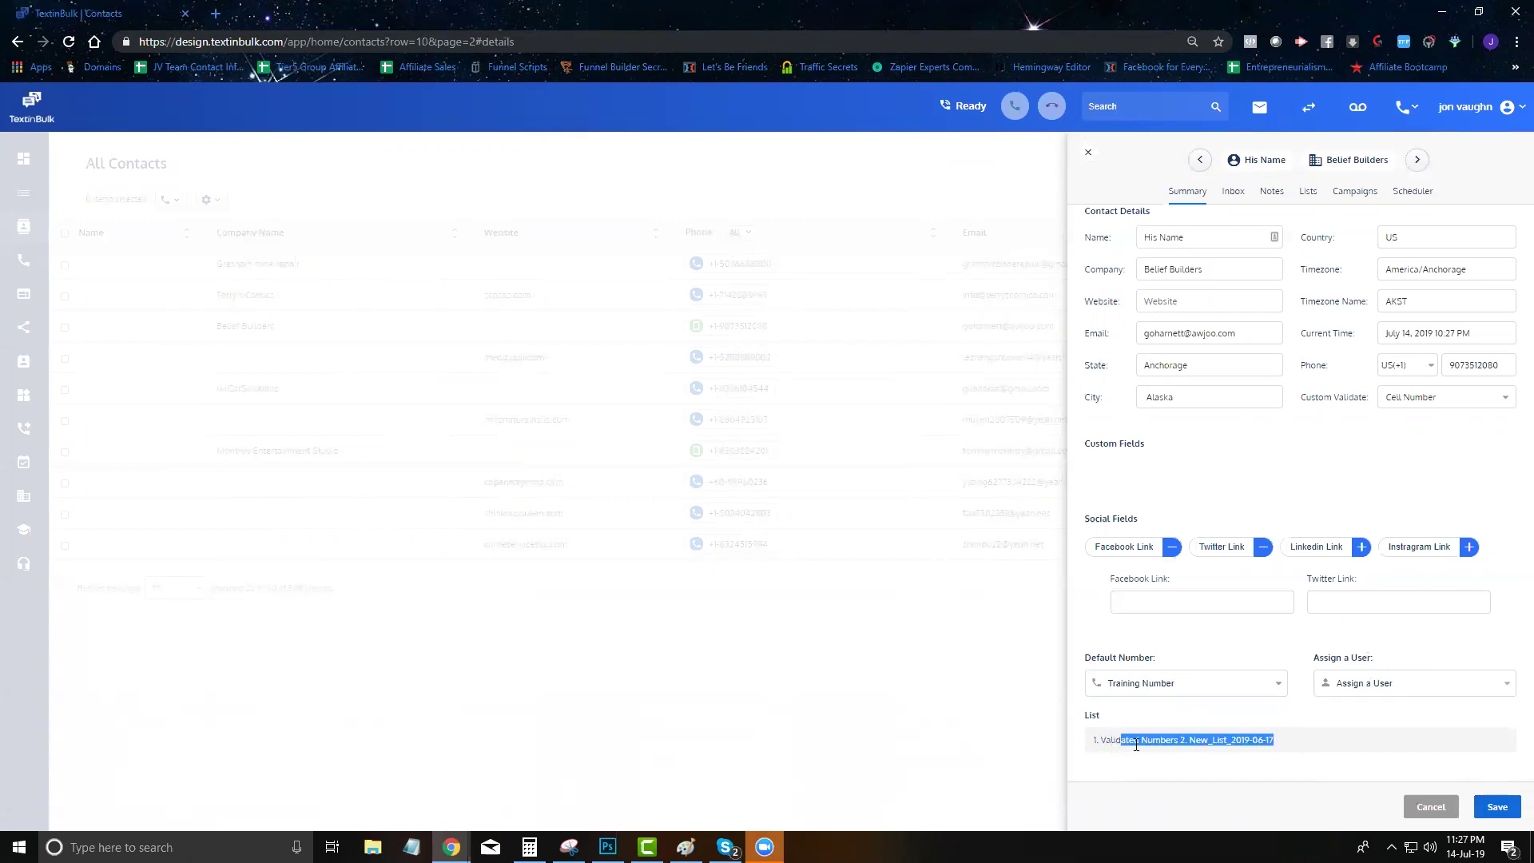
left_click(1234, 195)
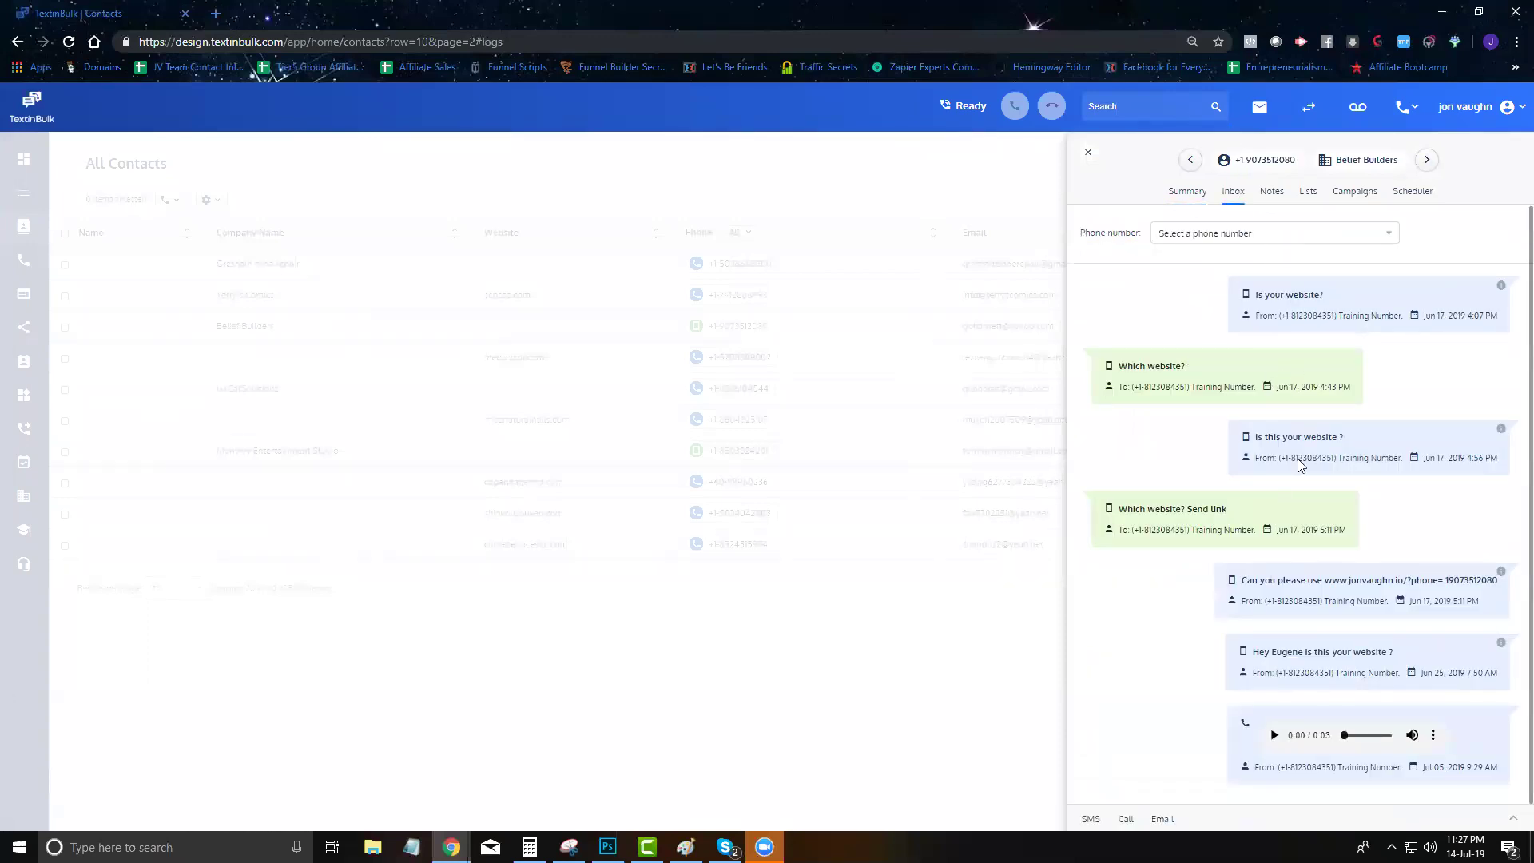
Play the voicemail, then send the Roofers template SMS from Training Number
left_click(1275, 745)
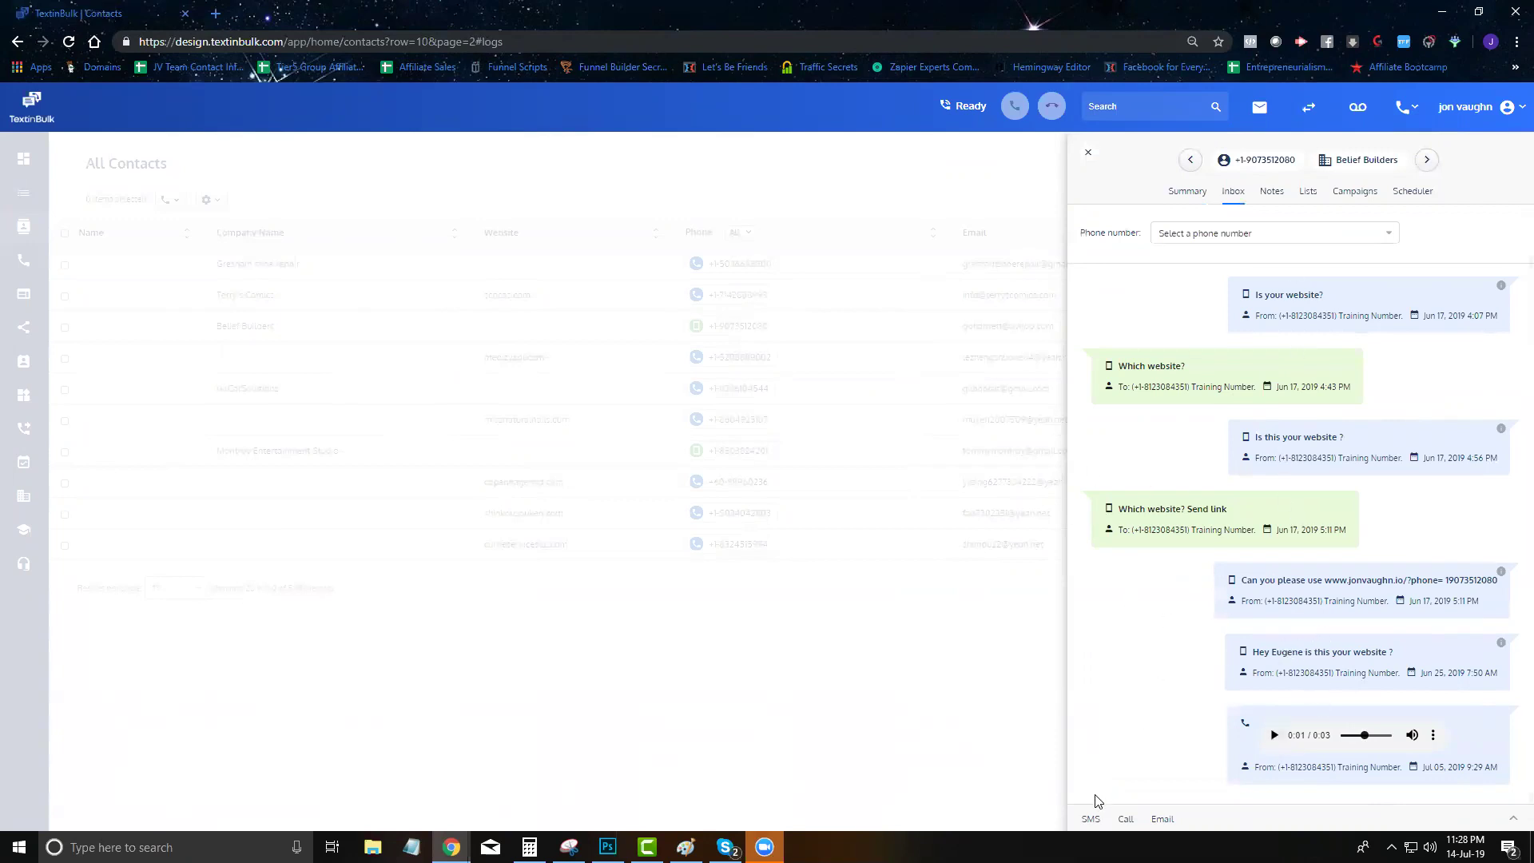
left_click(1091, 831)
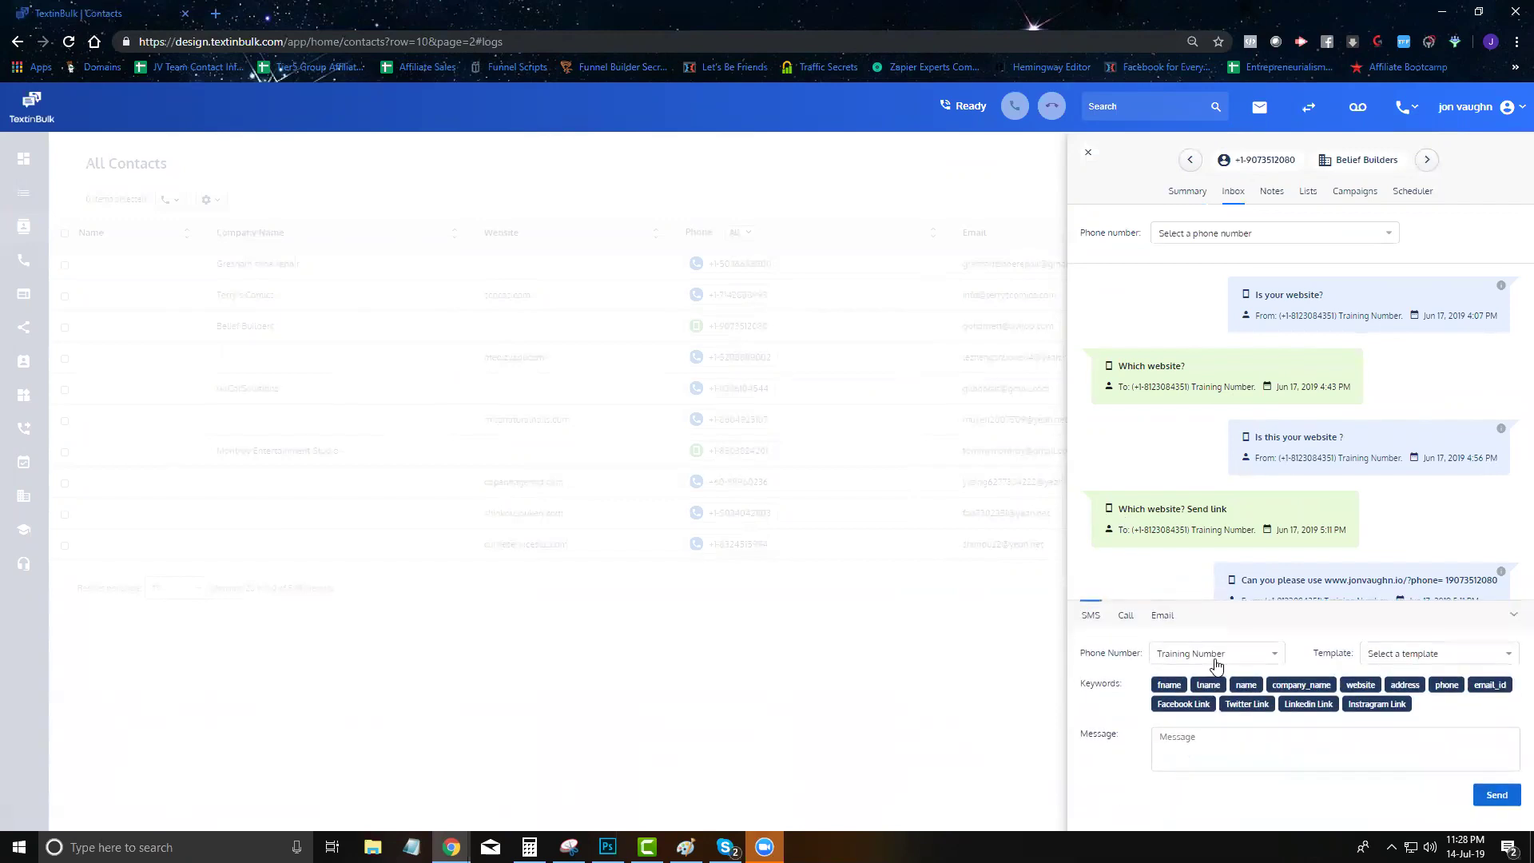
left_click(1216, 661)
left_click(1214, 671)
left_click(1394, 655)
left_click(1382, 682)
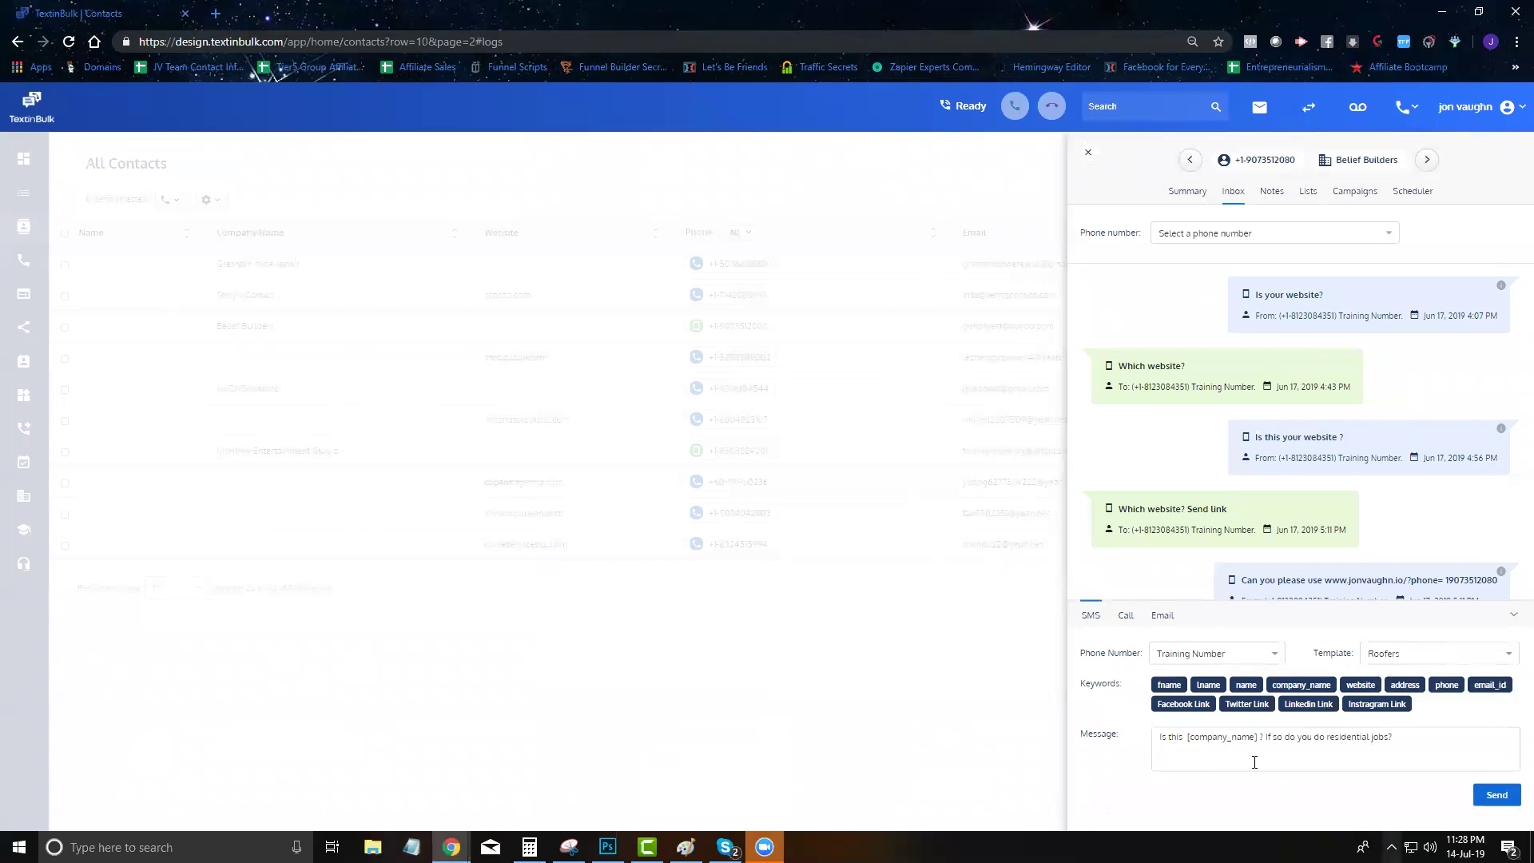
left_click(1493, 799)
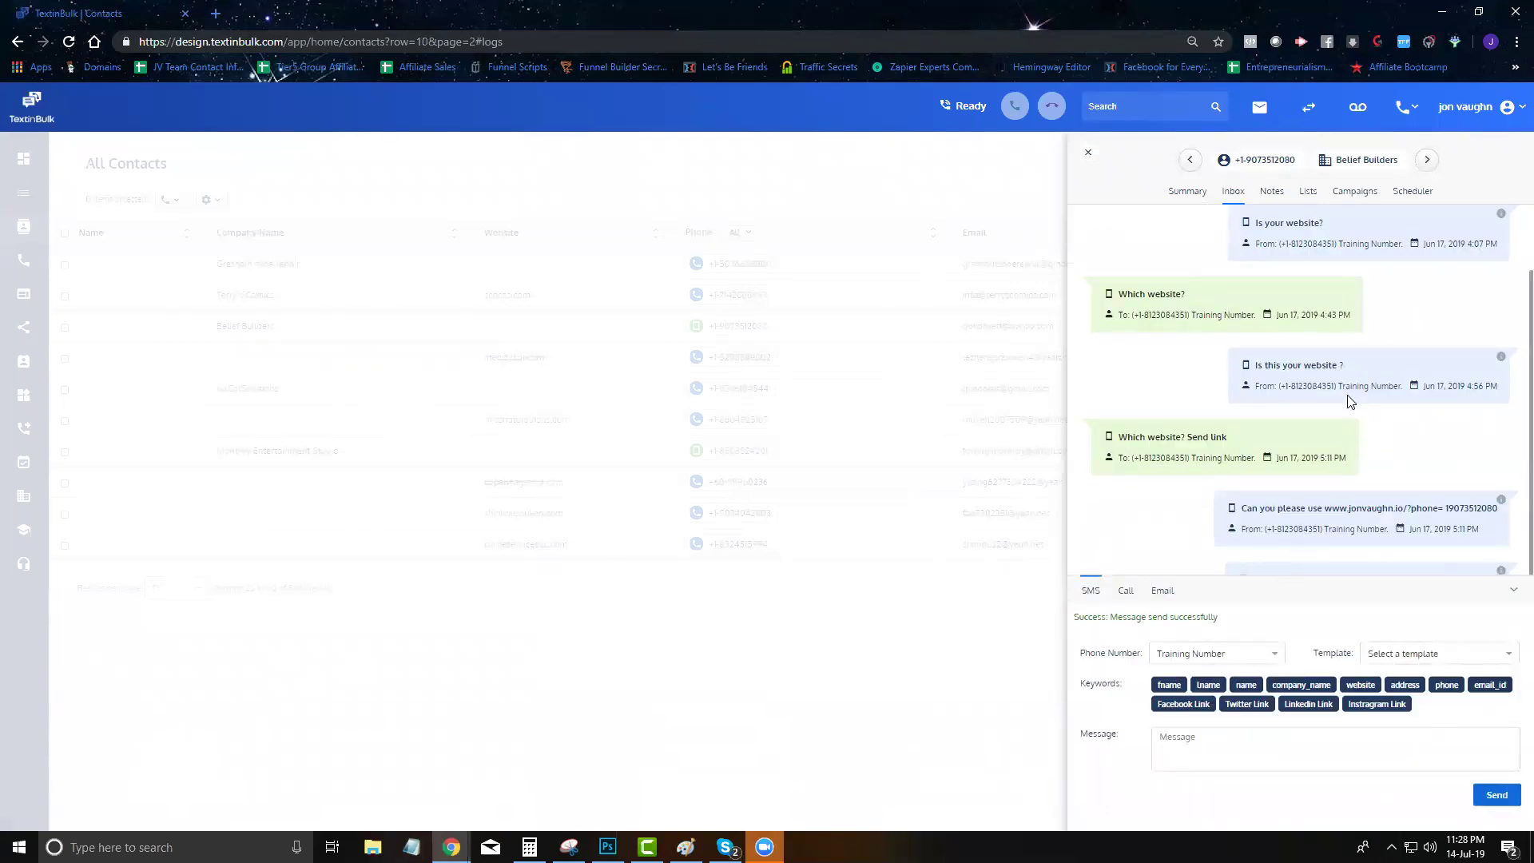
left_click(1512, 590)
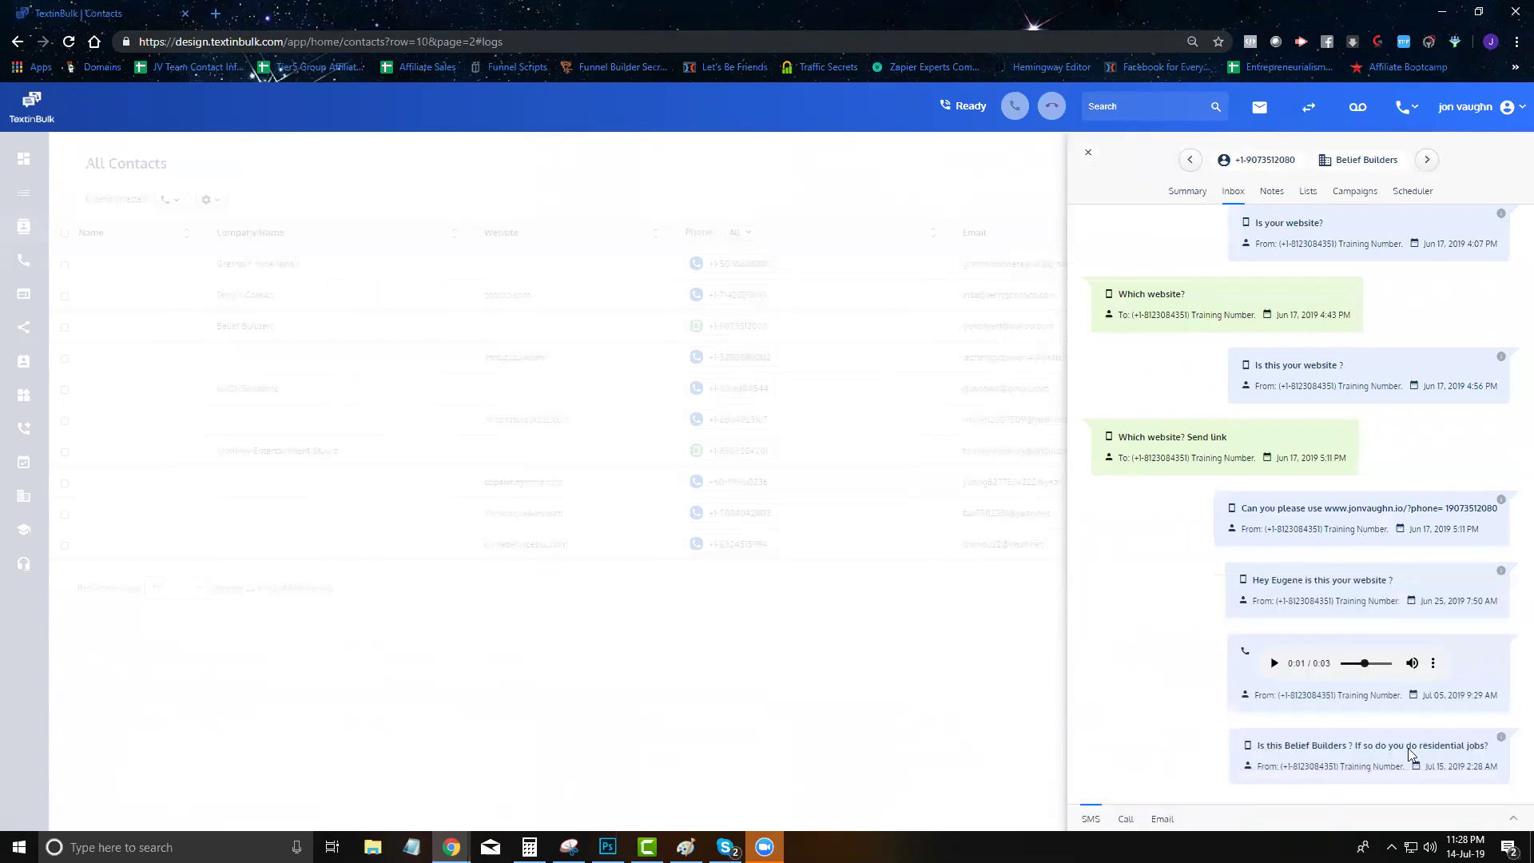
Start an email to Belief Builders with the body ready for typing
left_click(1091, 817)
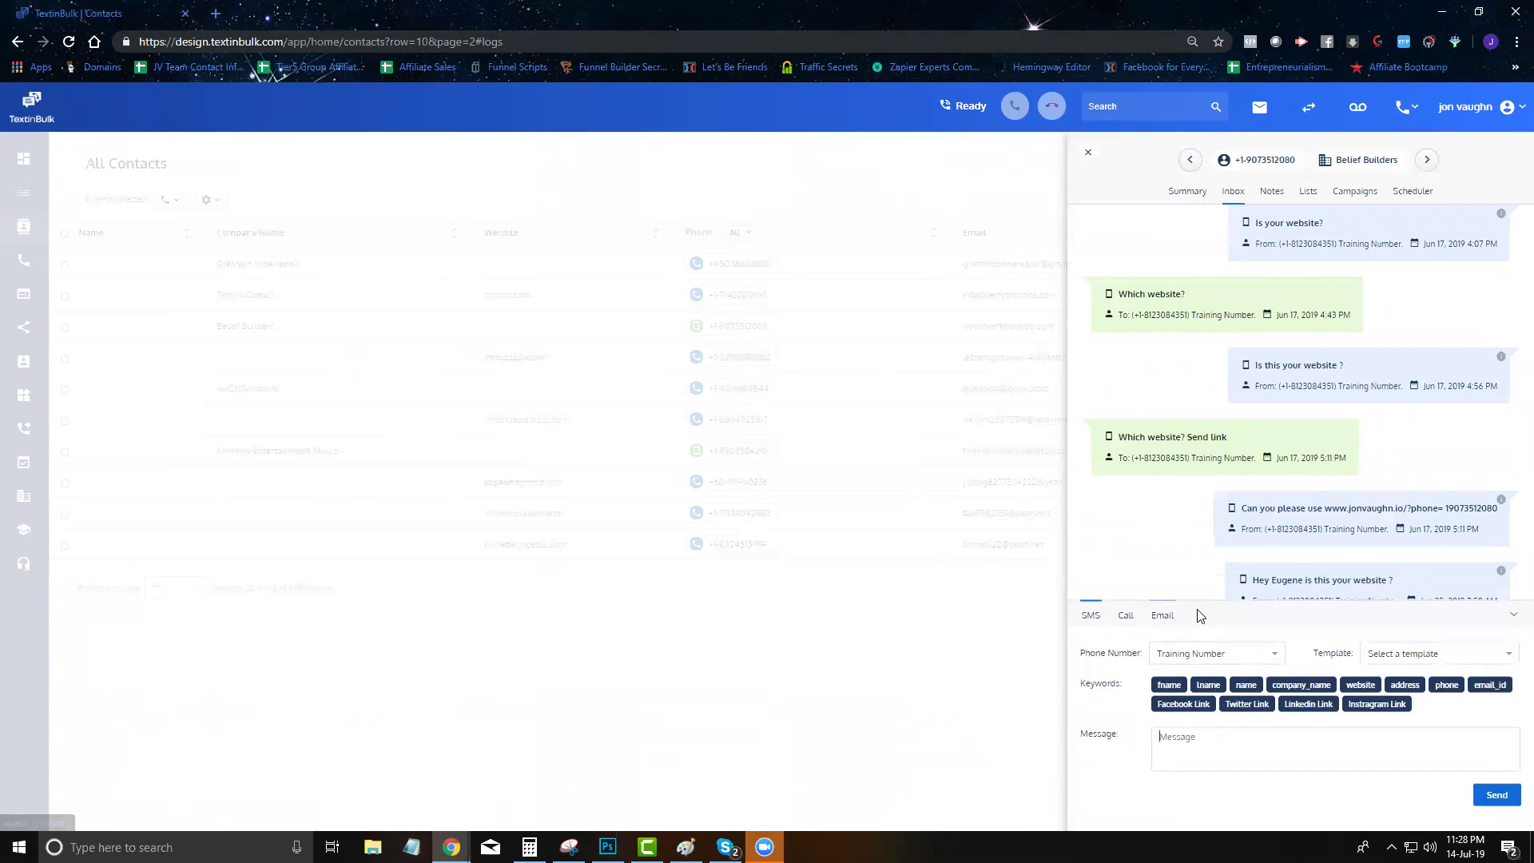
left_click(1125, 616)
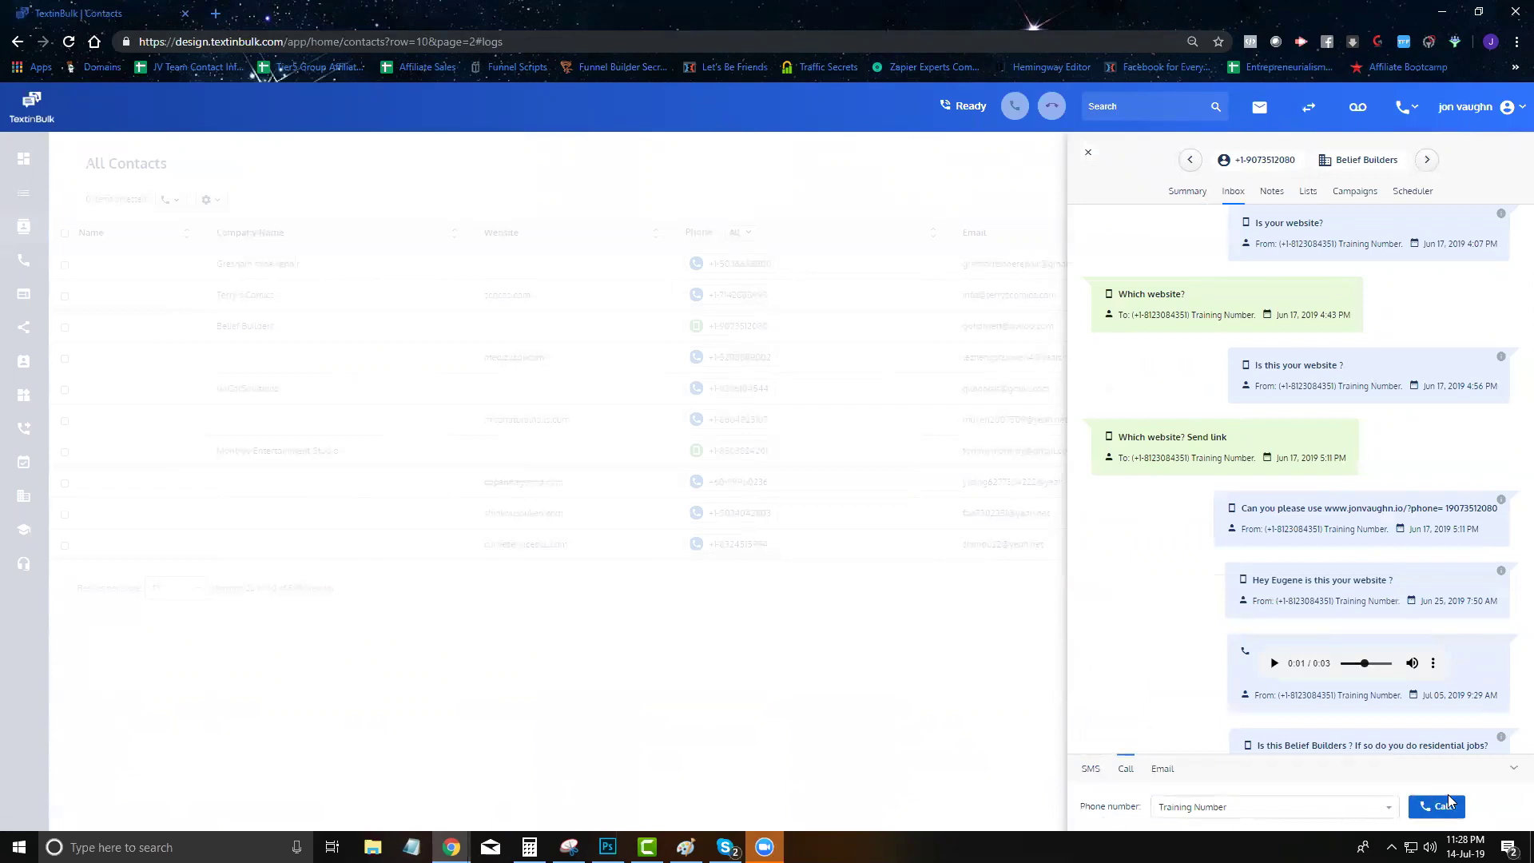
left_click(1162, 769)
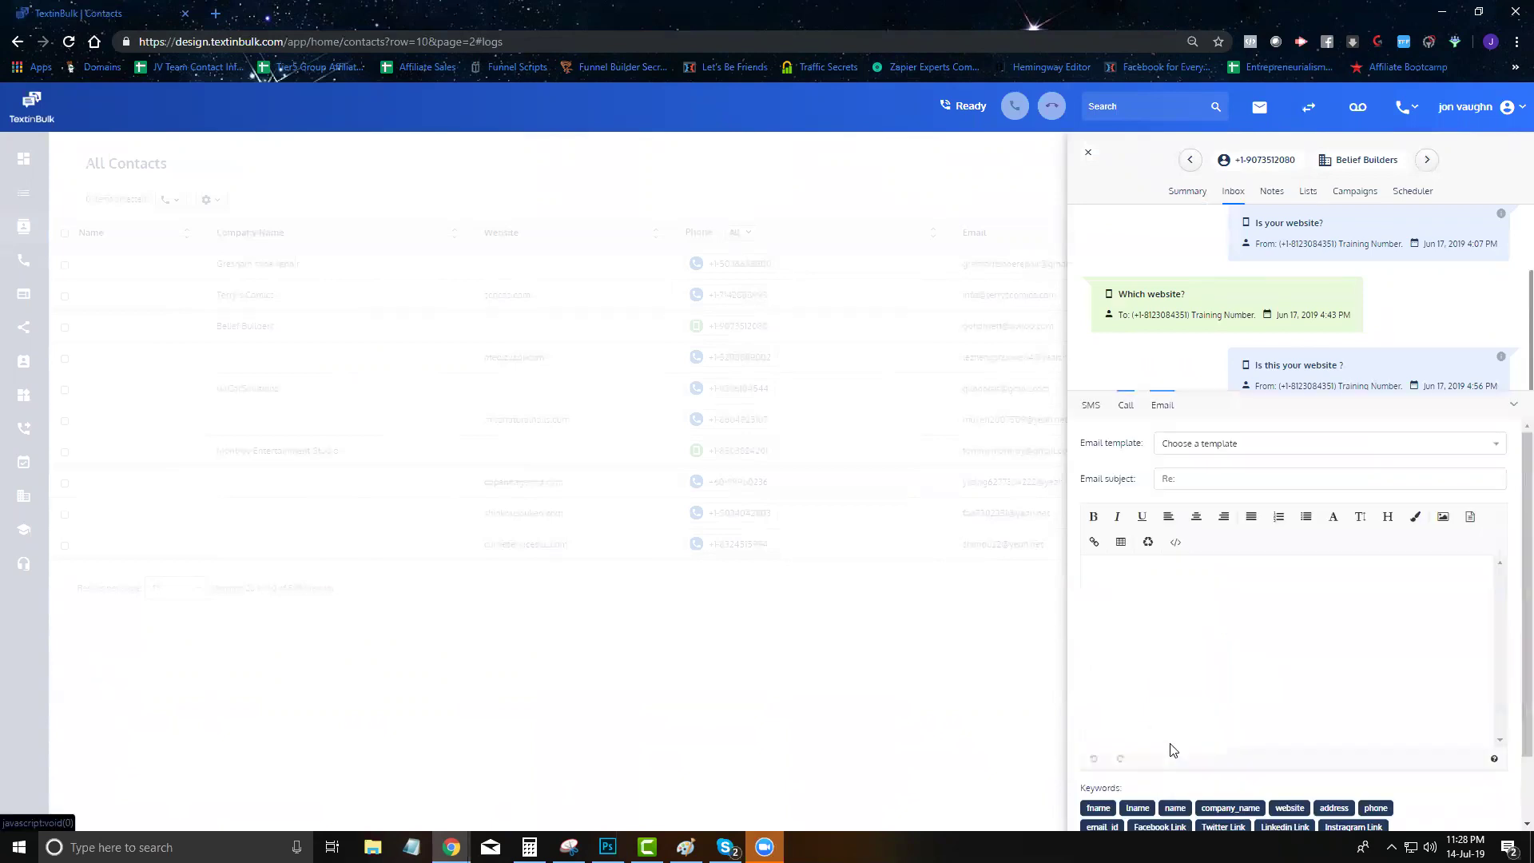
left_click(1195, 636)
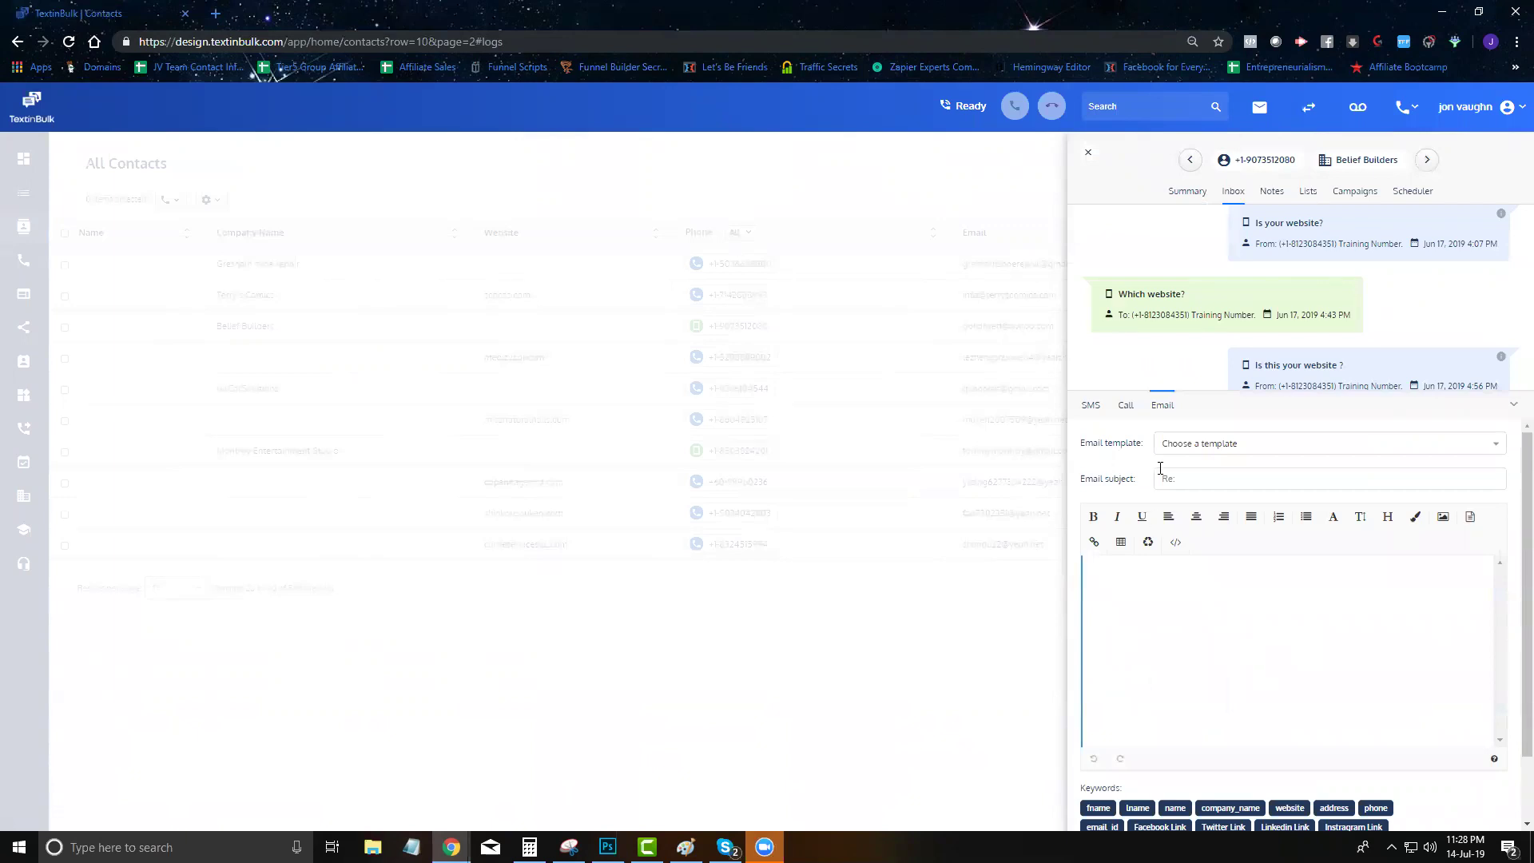
Save the note 'Some custom note' and confirm it appears in the inbox timeline
left_click(1277, 195)
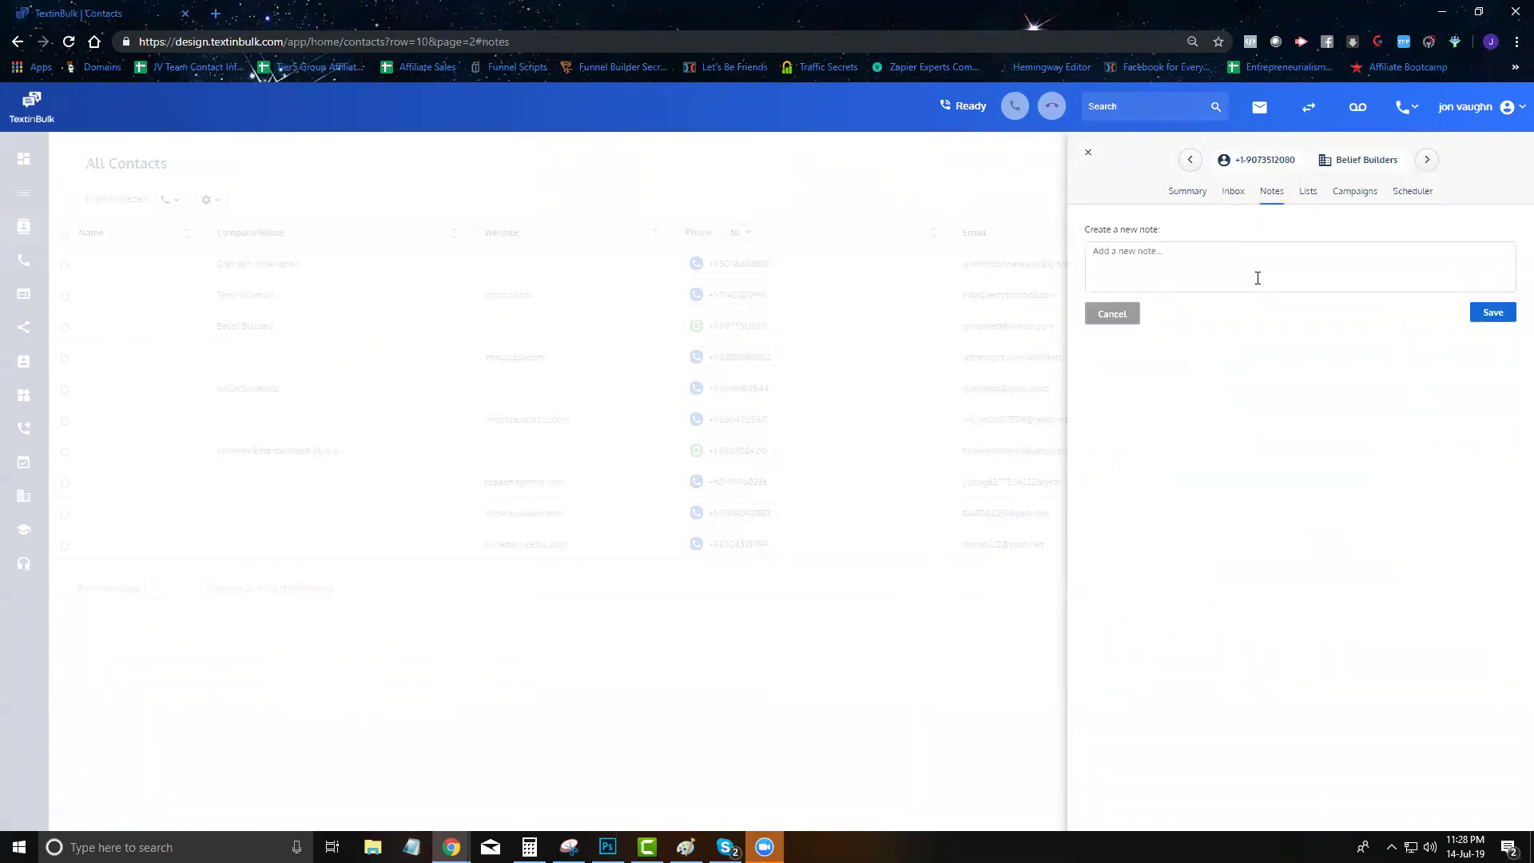
type("Some custom note")
left_click(1476, 317)
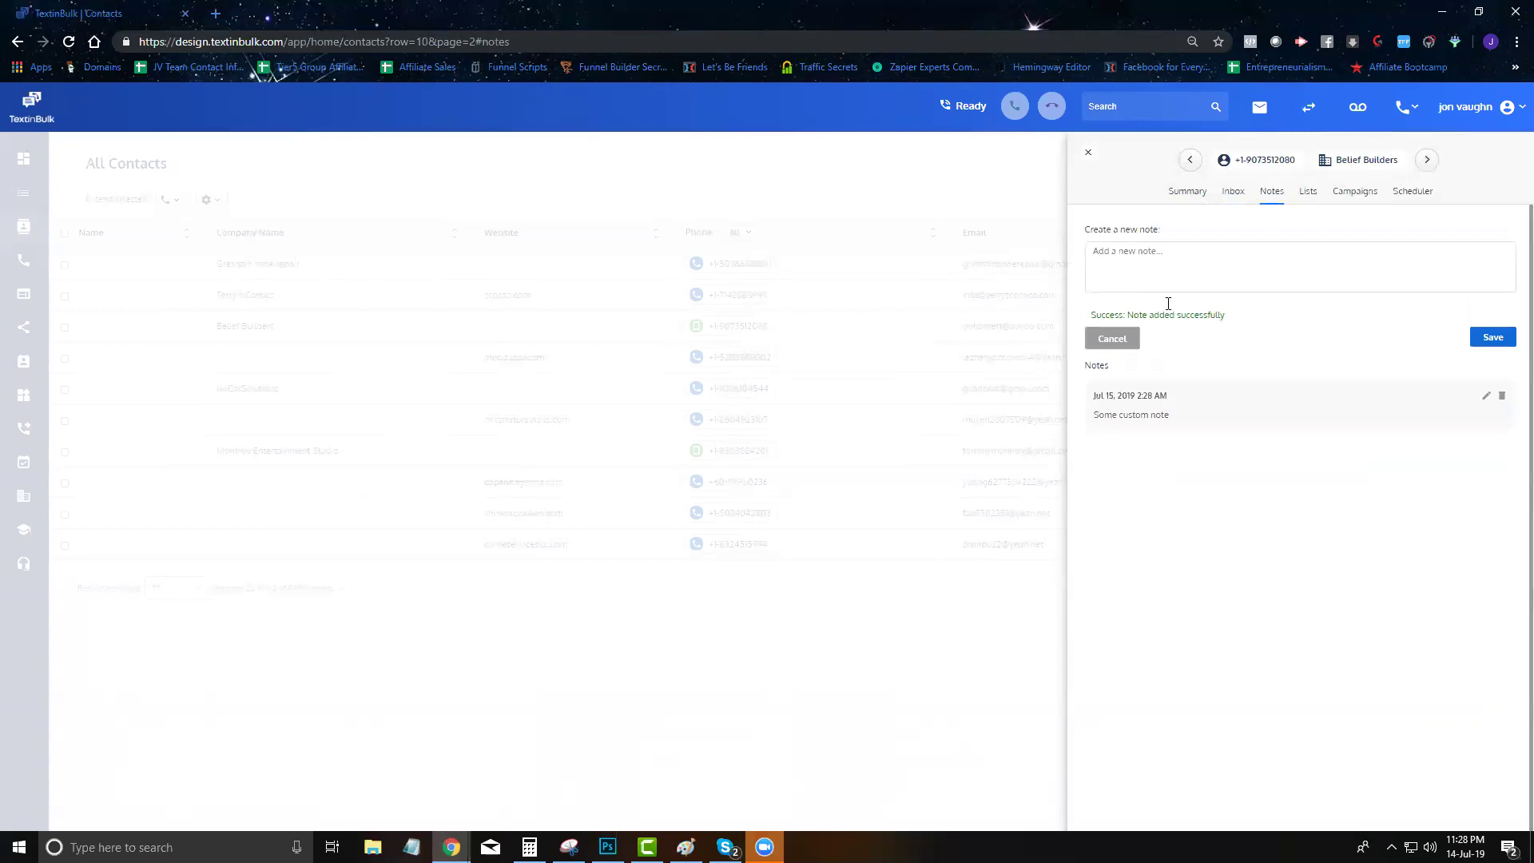
left_click(1232, 192)
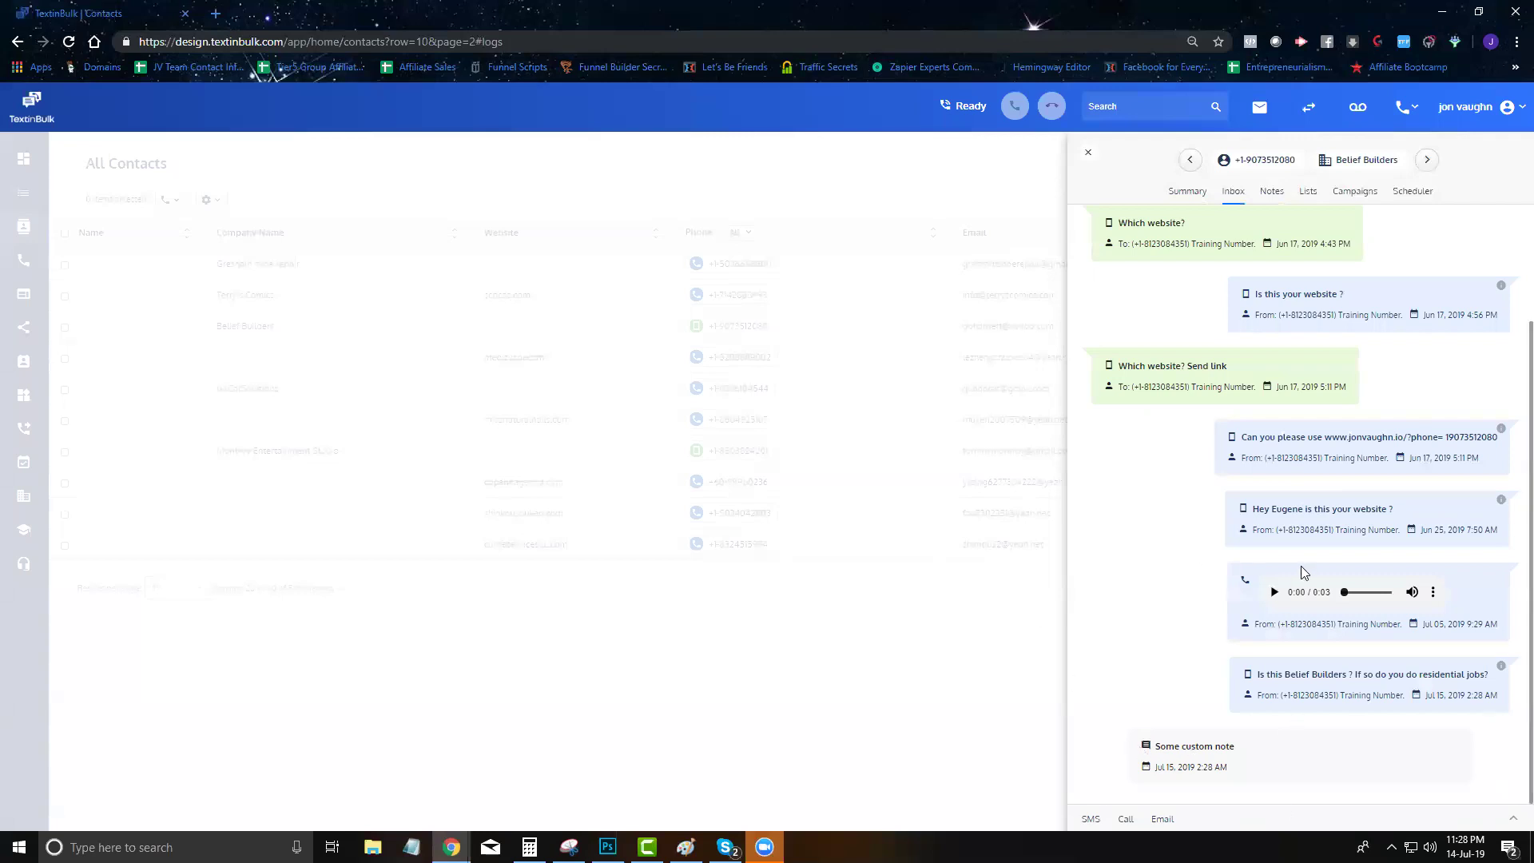
left_click(1270, 192)
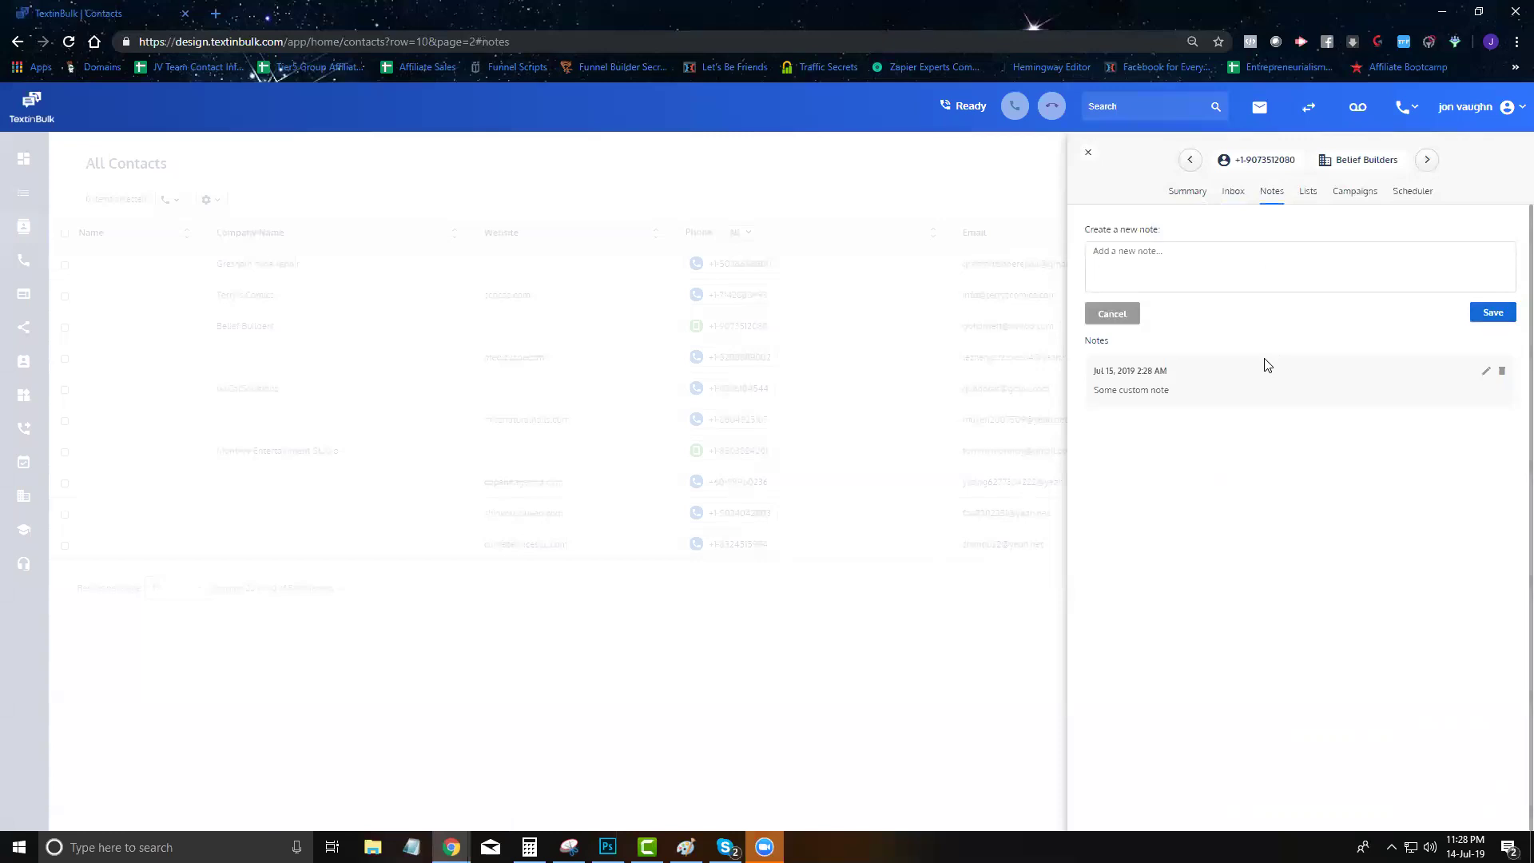
Make June 1st Belief Builders' only list, then view its five campaigns
left_click(1306, 194)
left_click(1258, 240)
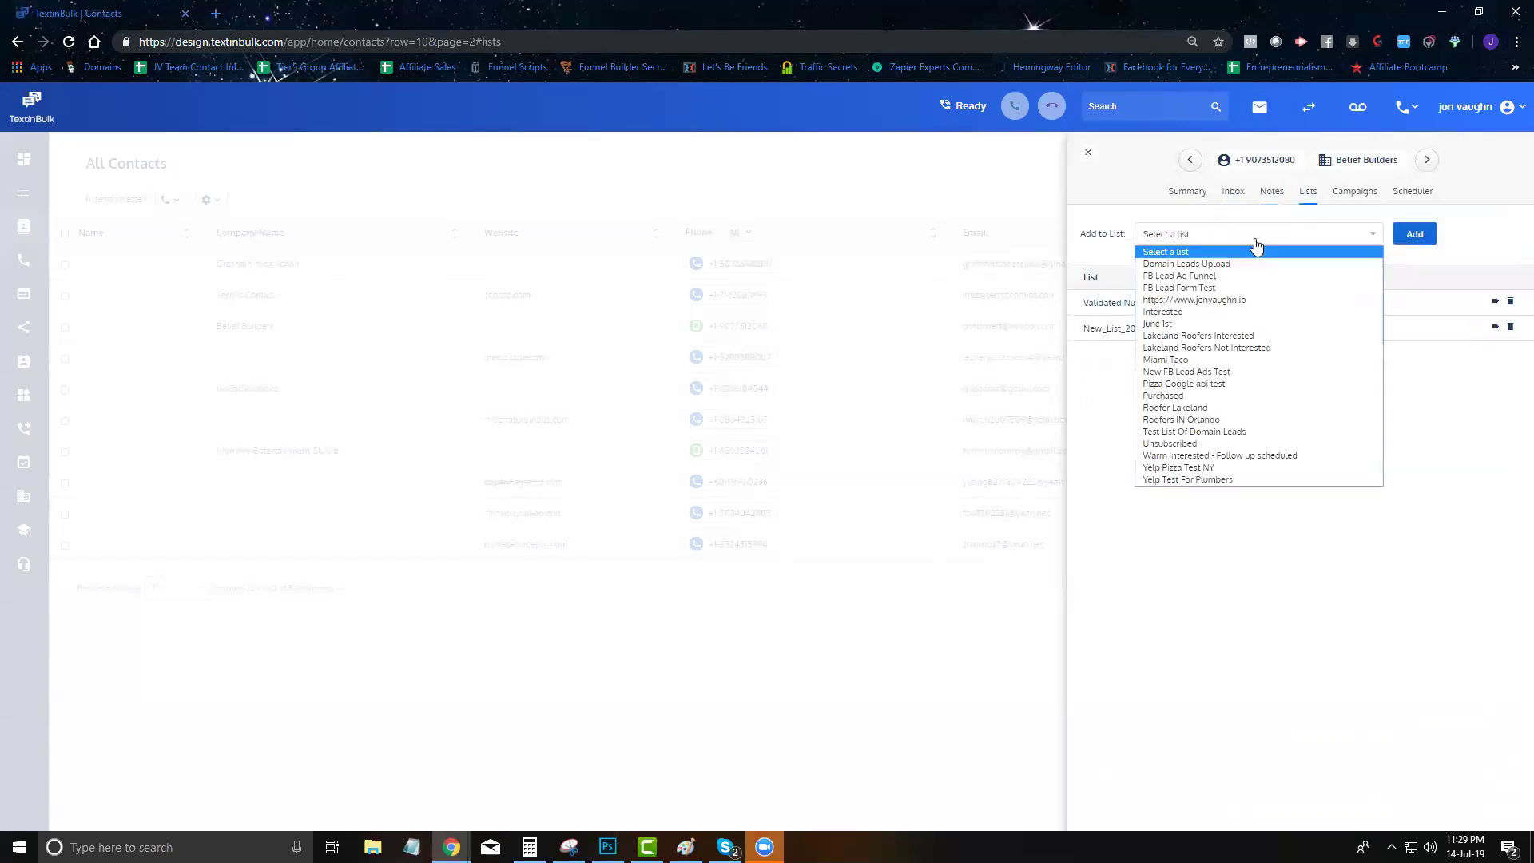
left_click(1236, 323)
left_click(1405, 246)
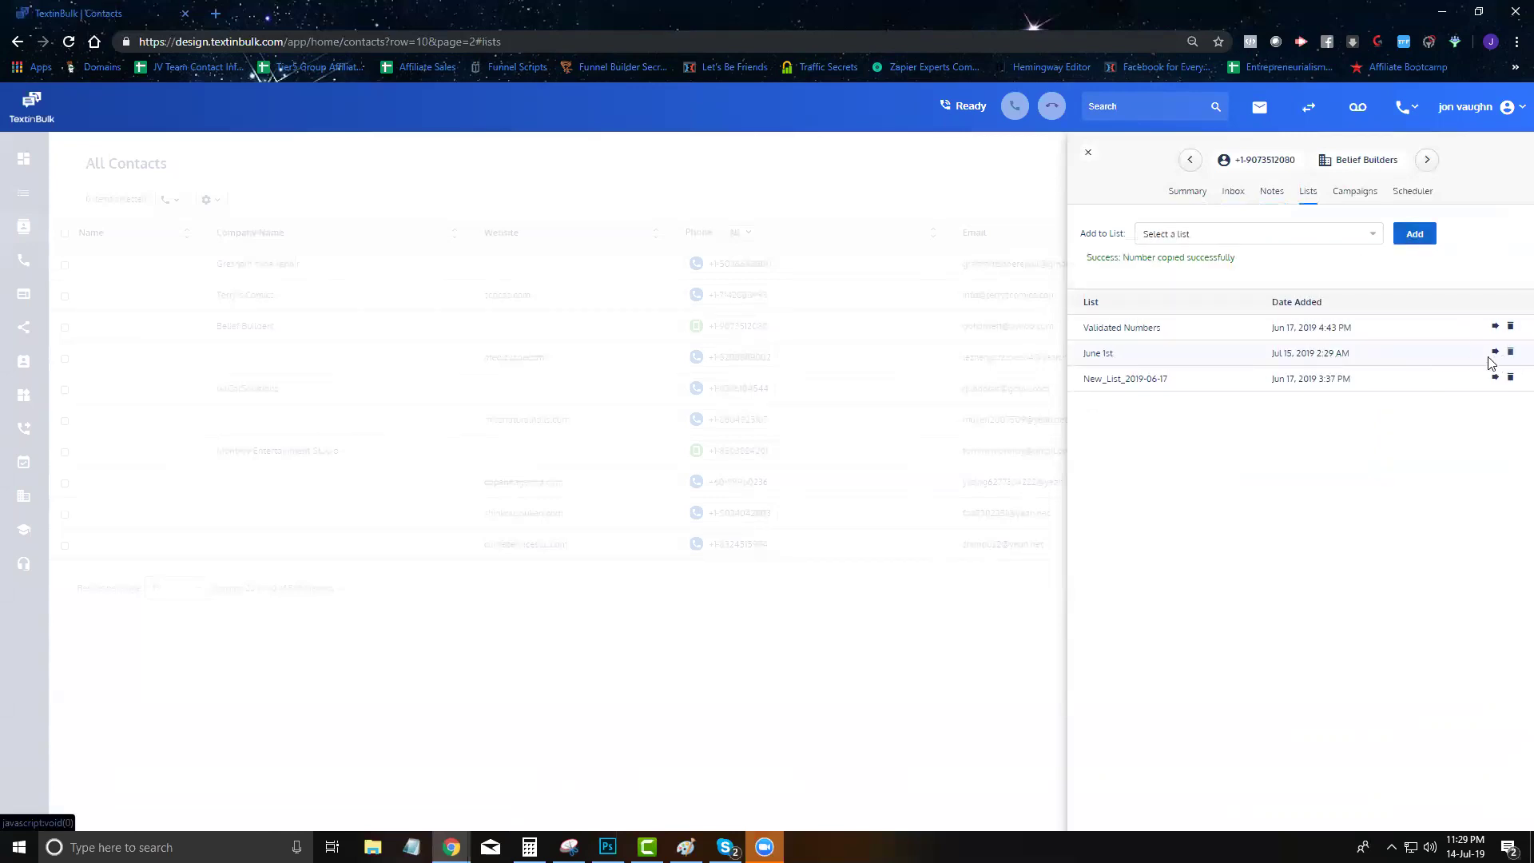
left_click(1493, 358)
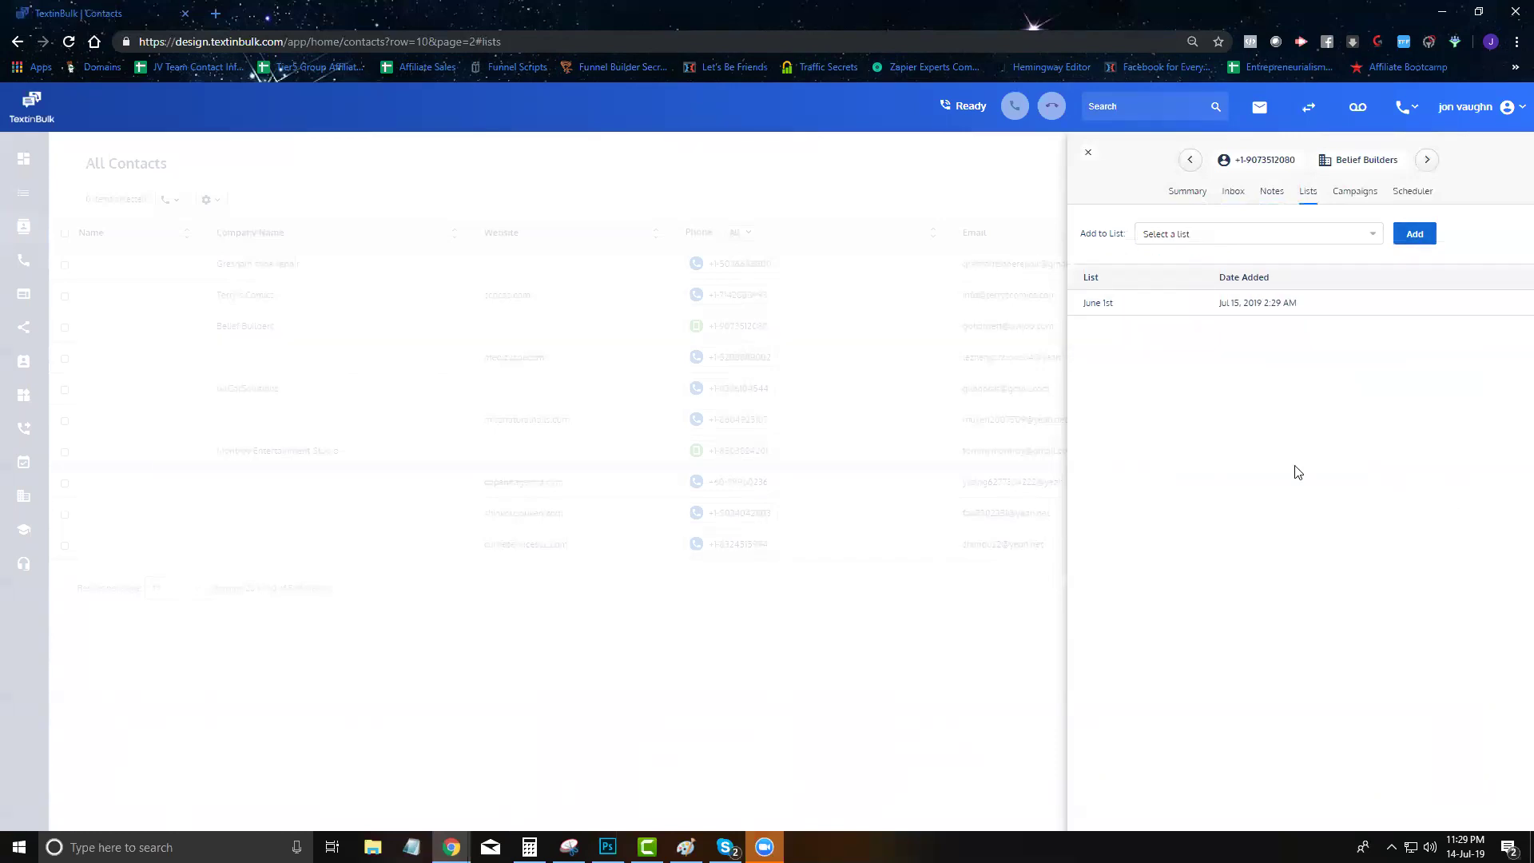
left_click(1350, 192)
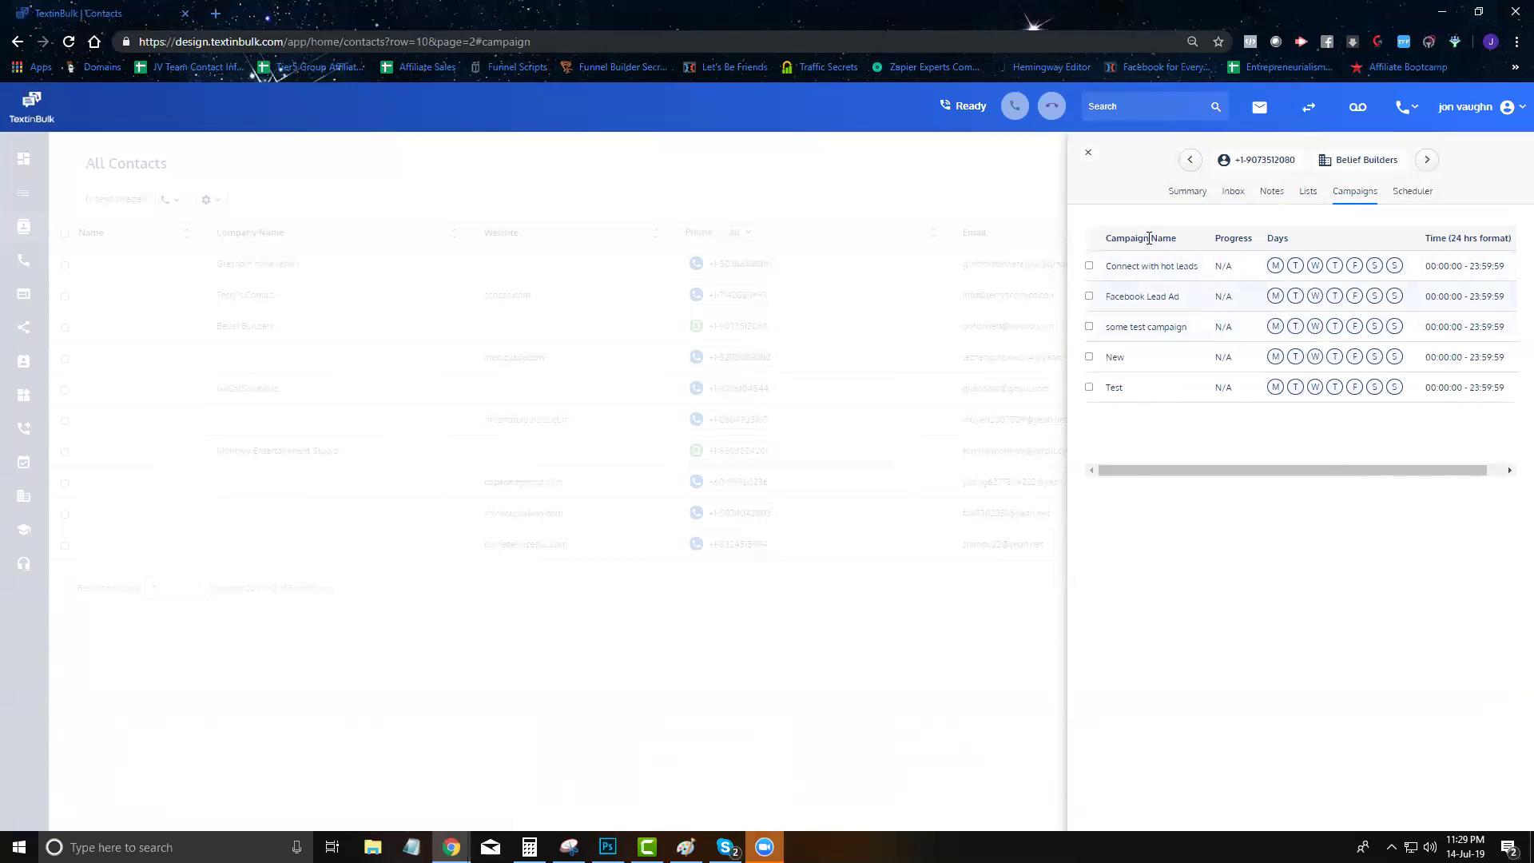
Tick and untick the Test campaign checkbox, then open Belief Builders' empty Scheduler
left_click(1088, 387)
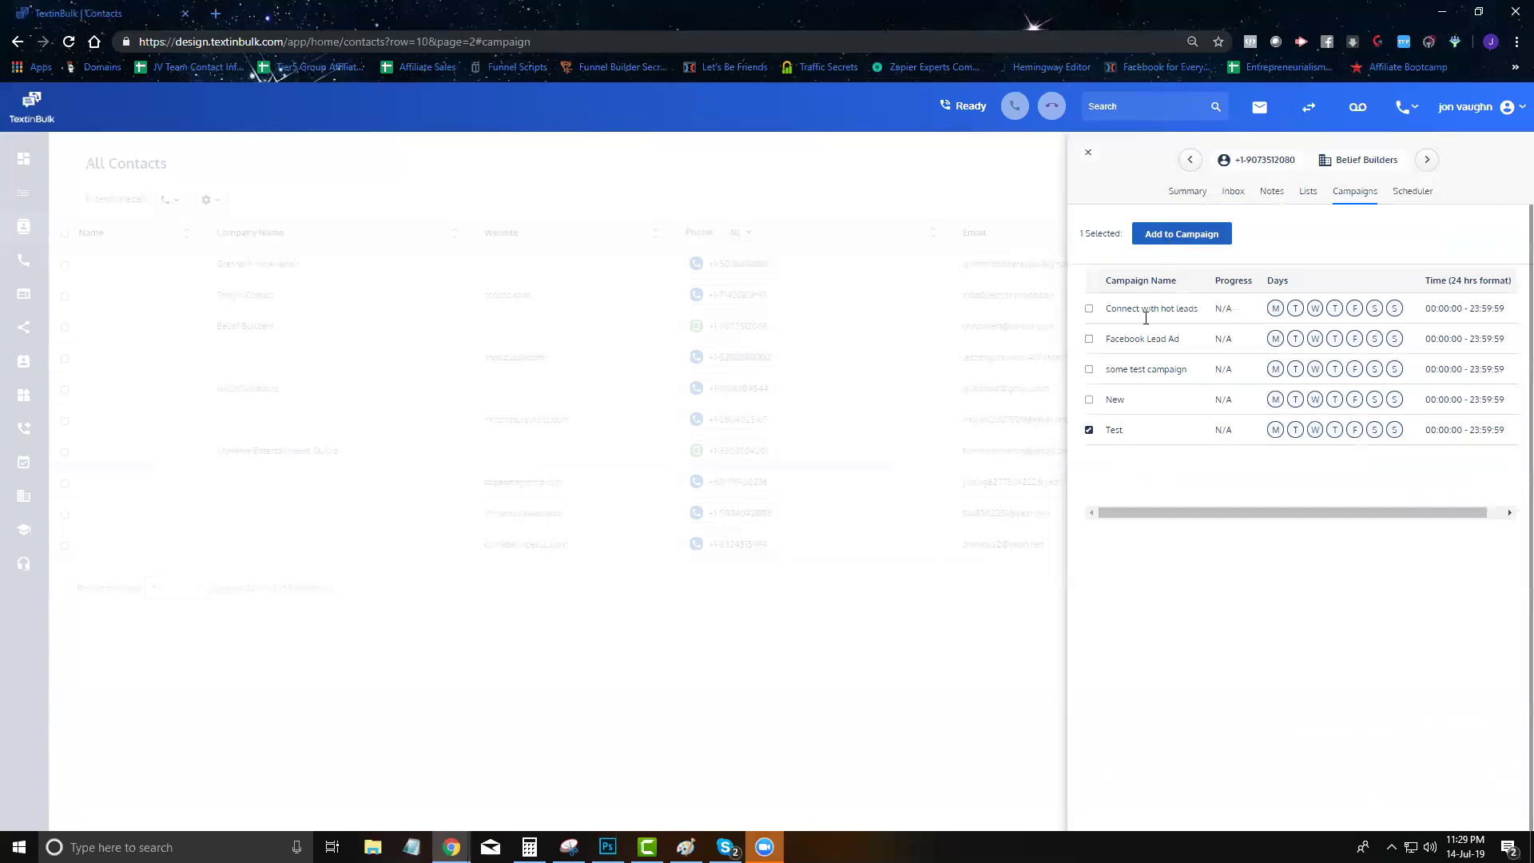
left_click(1088, 431)
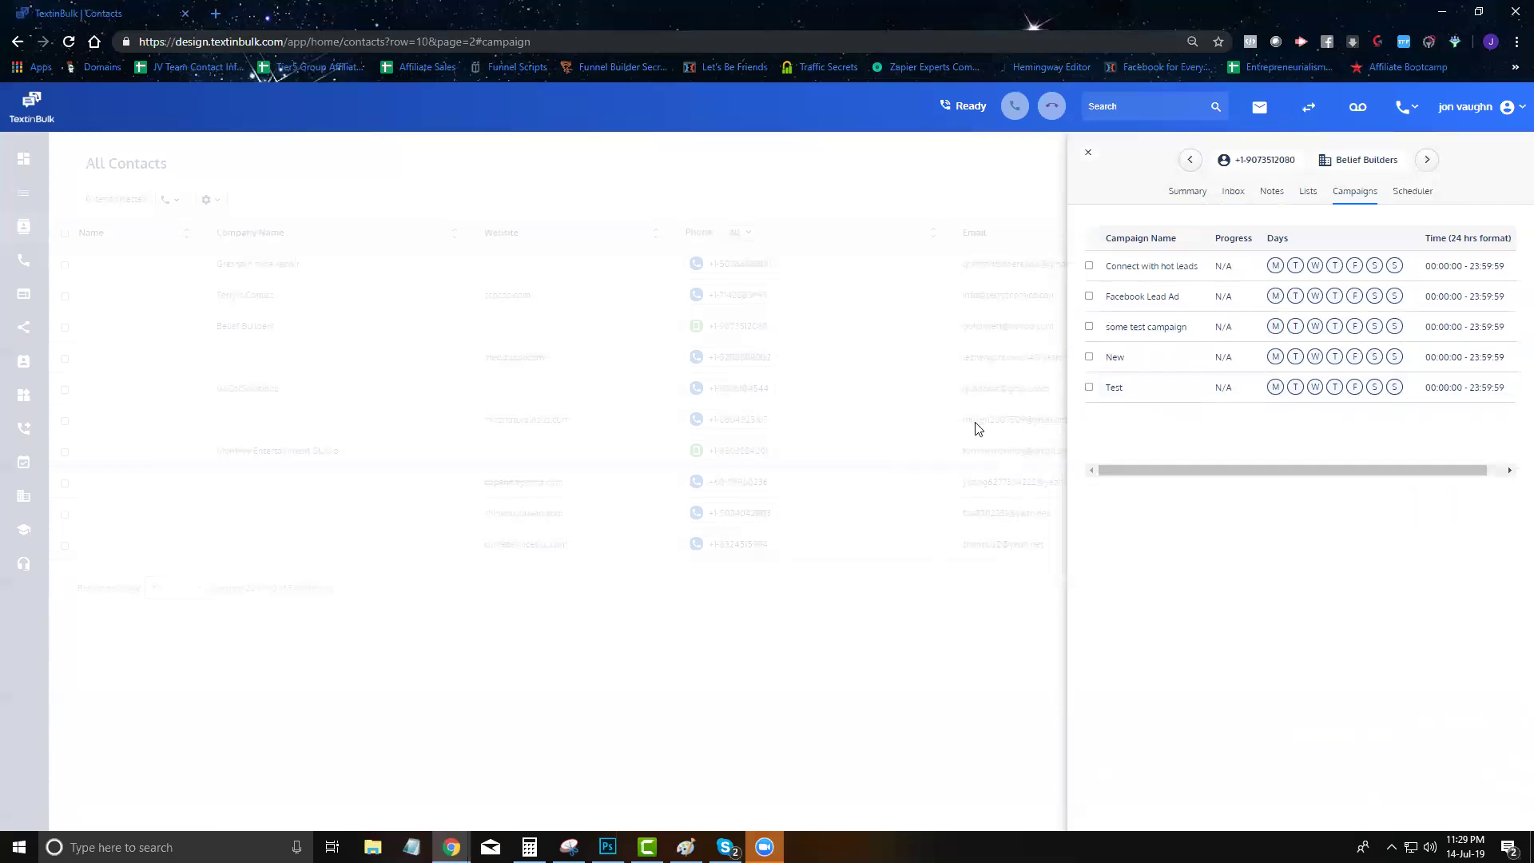
left_click(1403, 195)
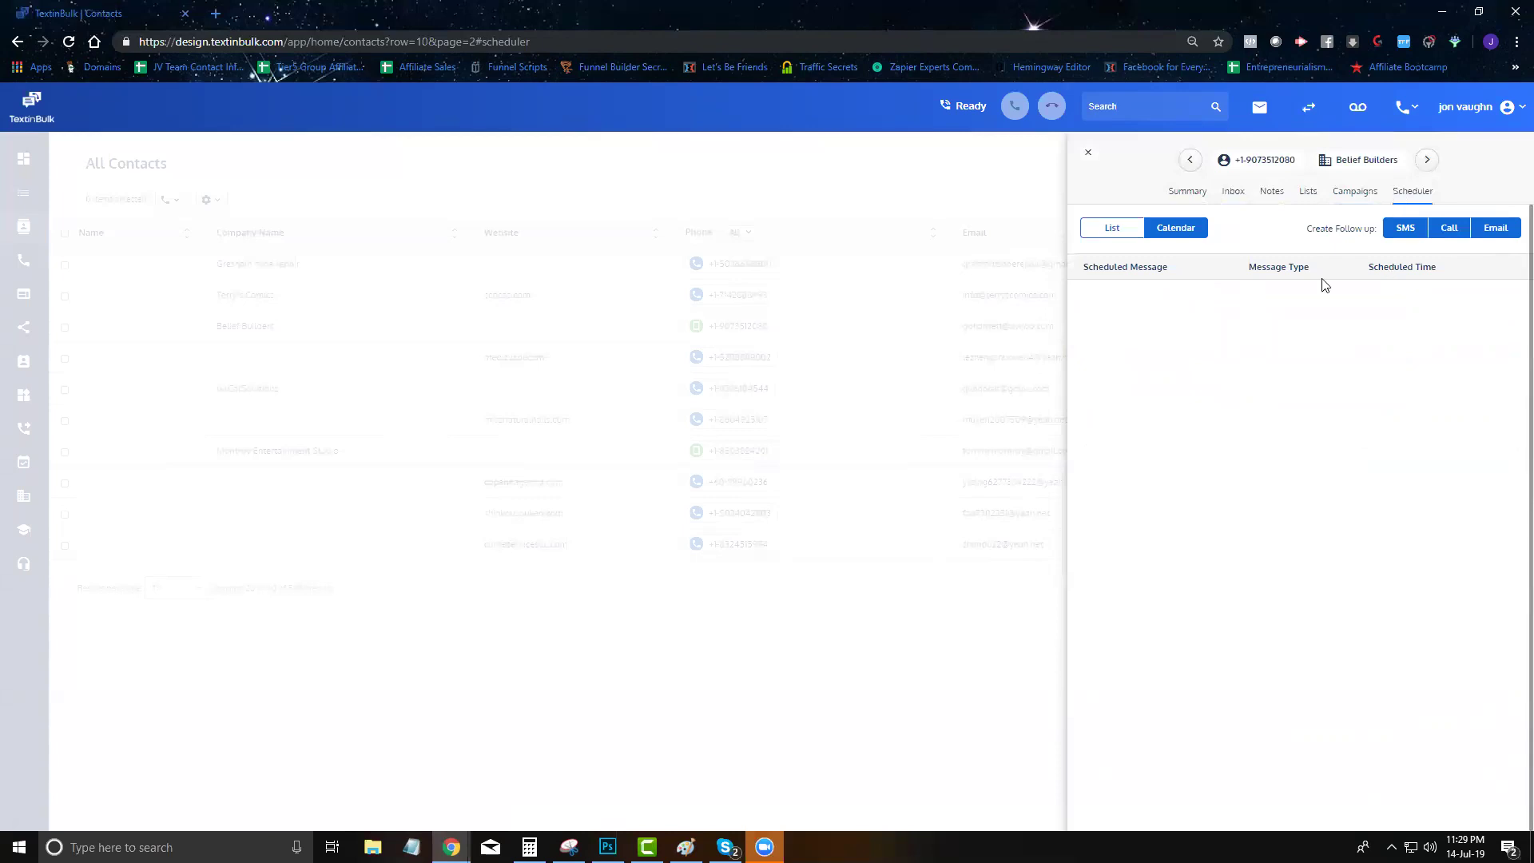
Schedule an SMS reading 'Hey [fname]' for 15 July 2019 at 9:29 PM
left_click(1166, 230)
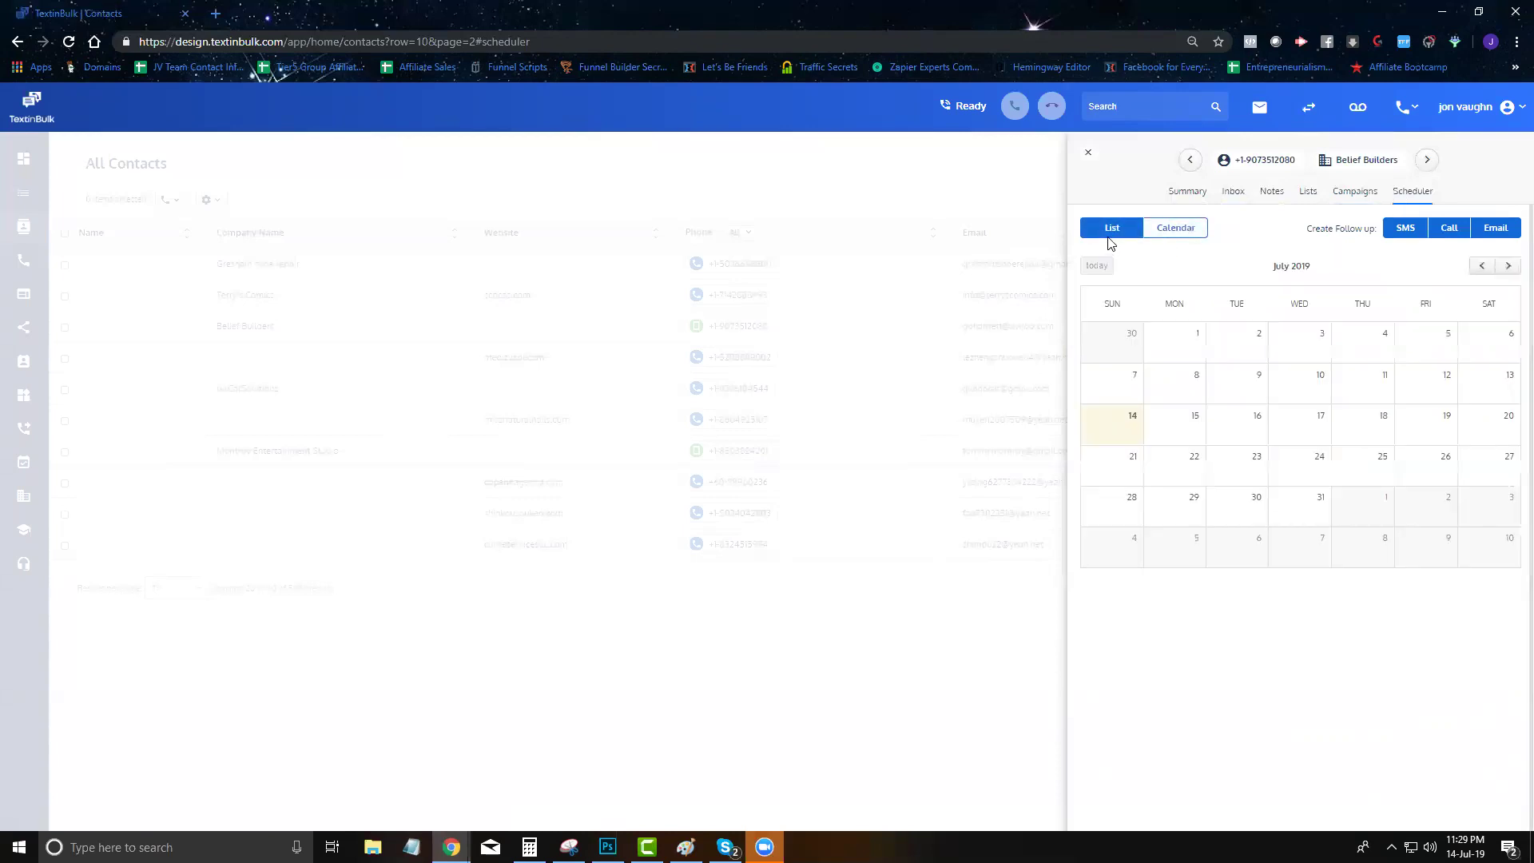
left_click(1406, 229)
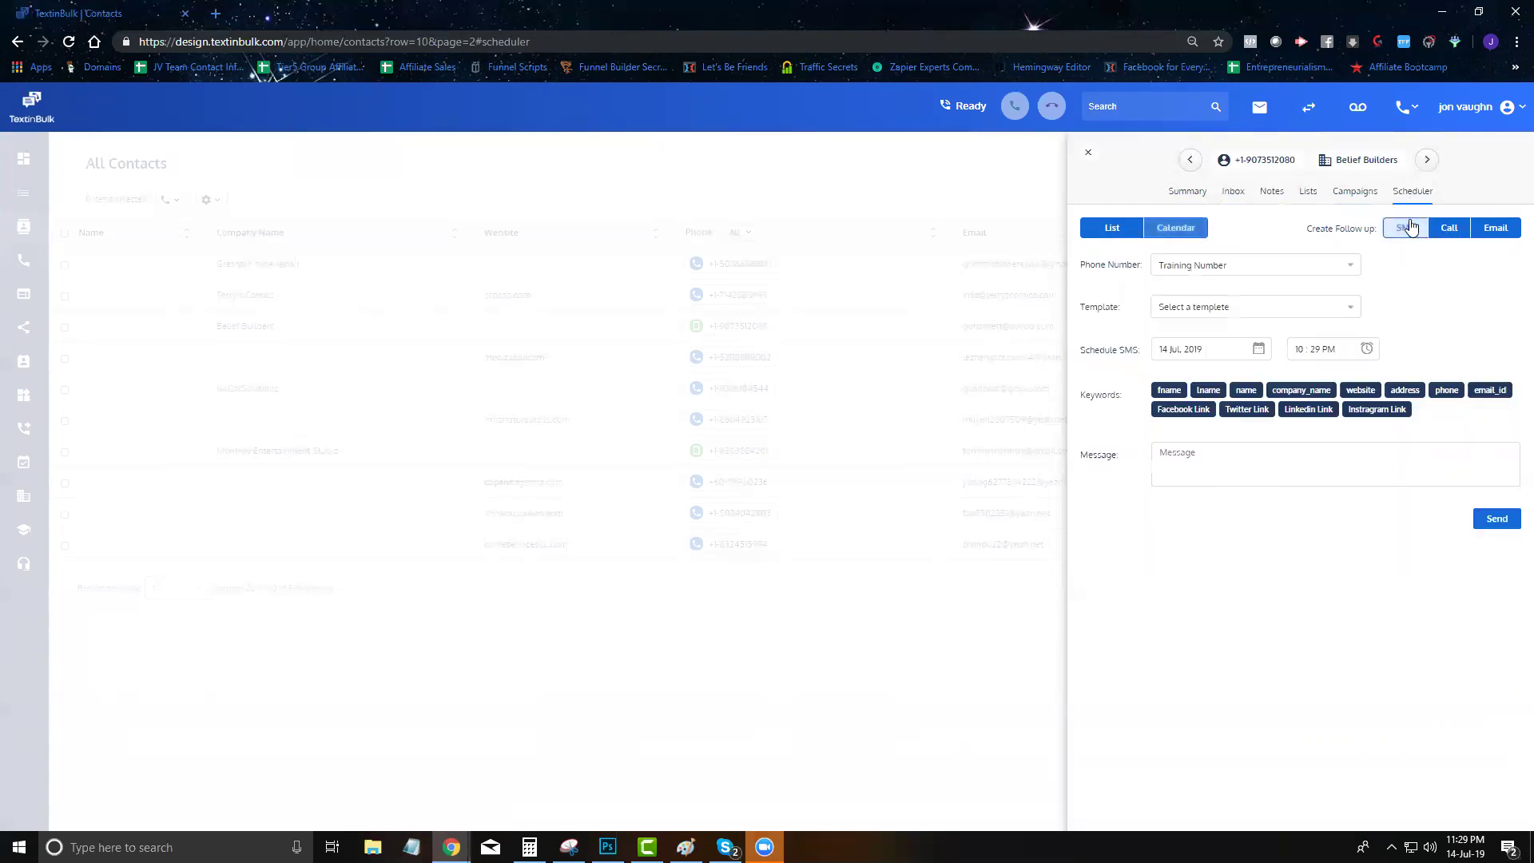
left_click(1198, 349)
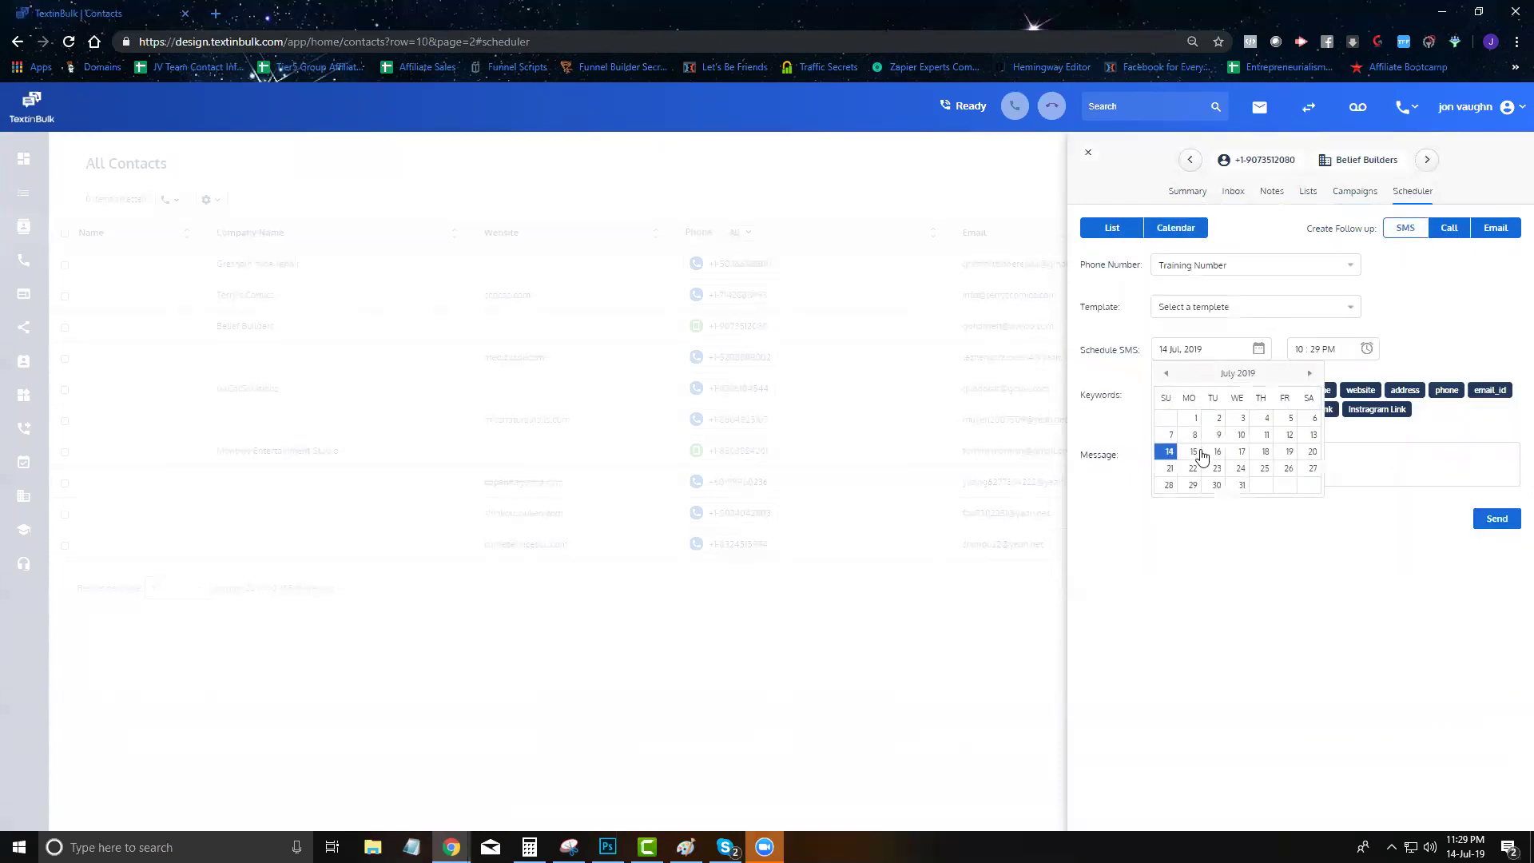
left_click(1195, 453)
right_click(1198, 450)
left_click(1160, 496)
left_click(1174, 445)
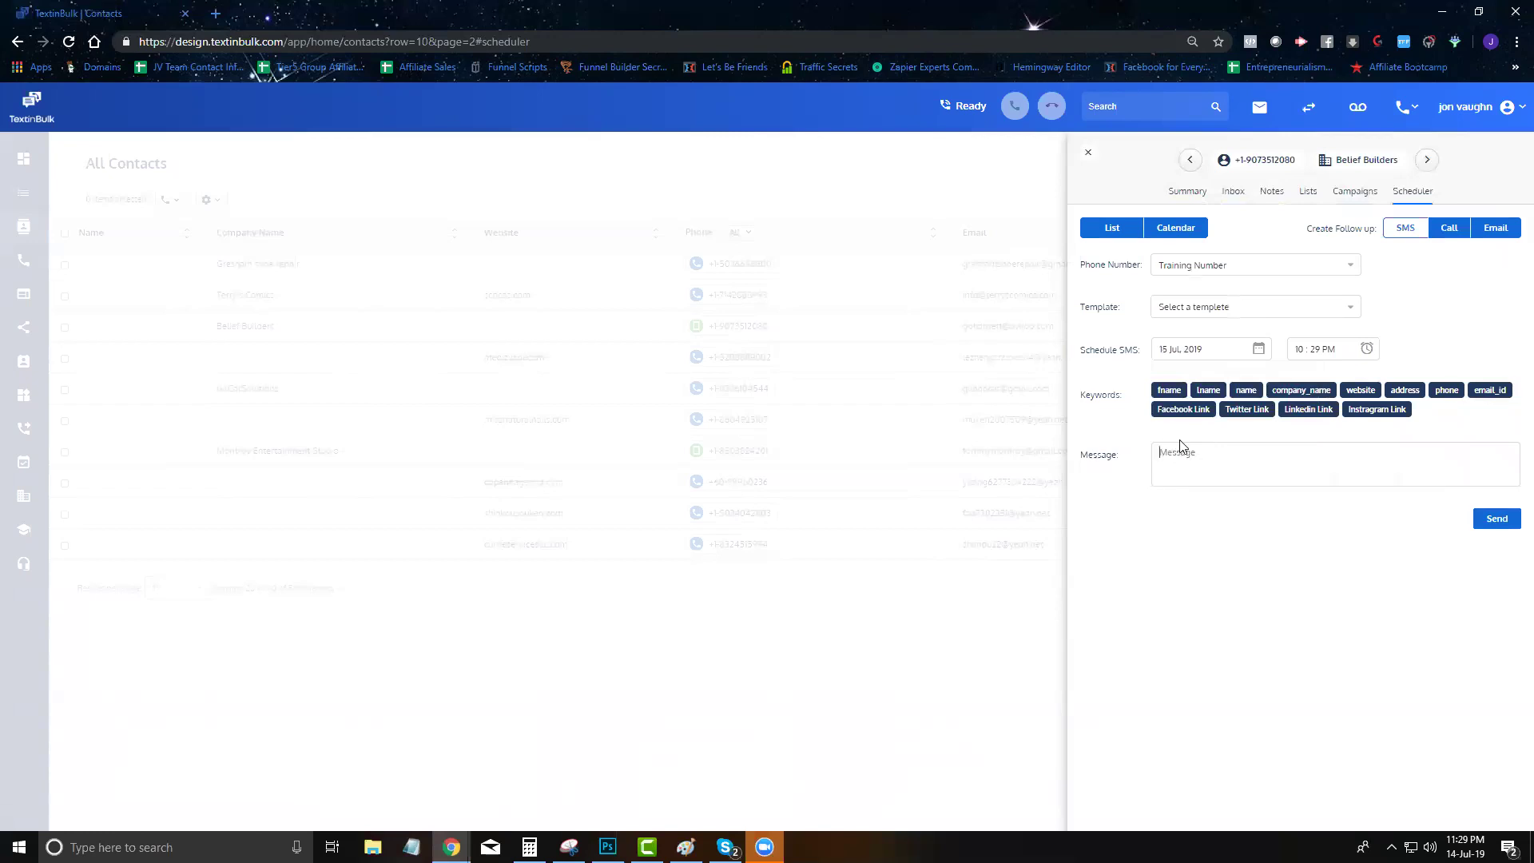
left_click(1167, 391)
left_click(1304, 350)
left_click(1349, 432)
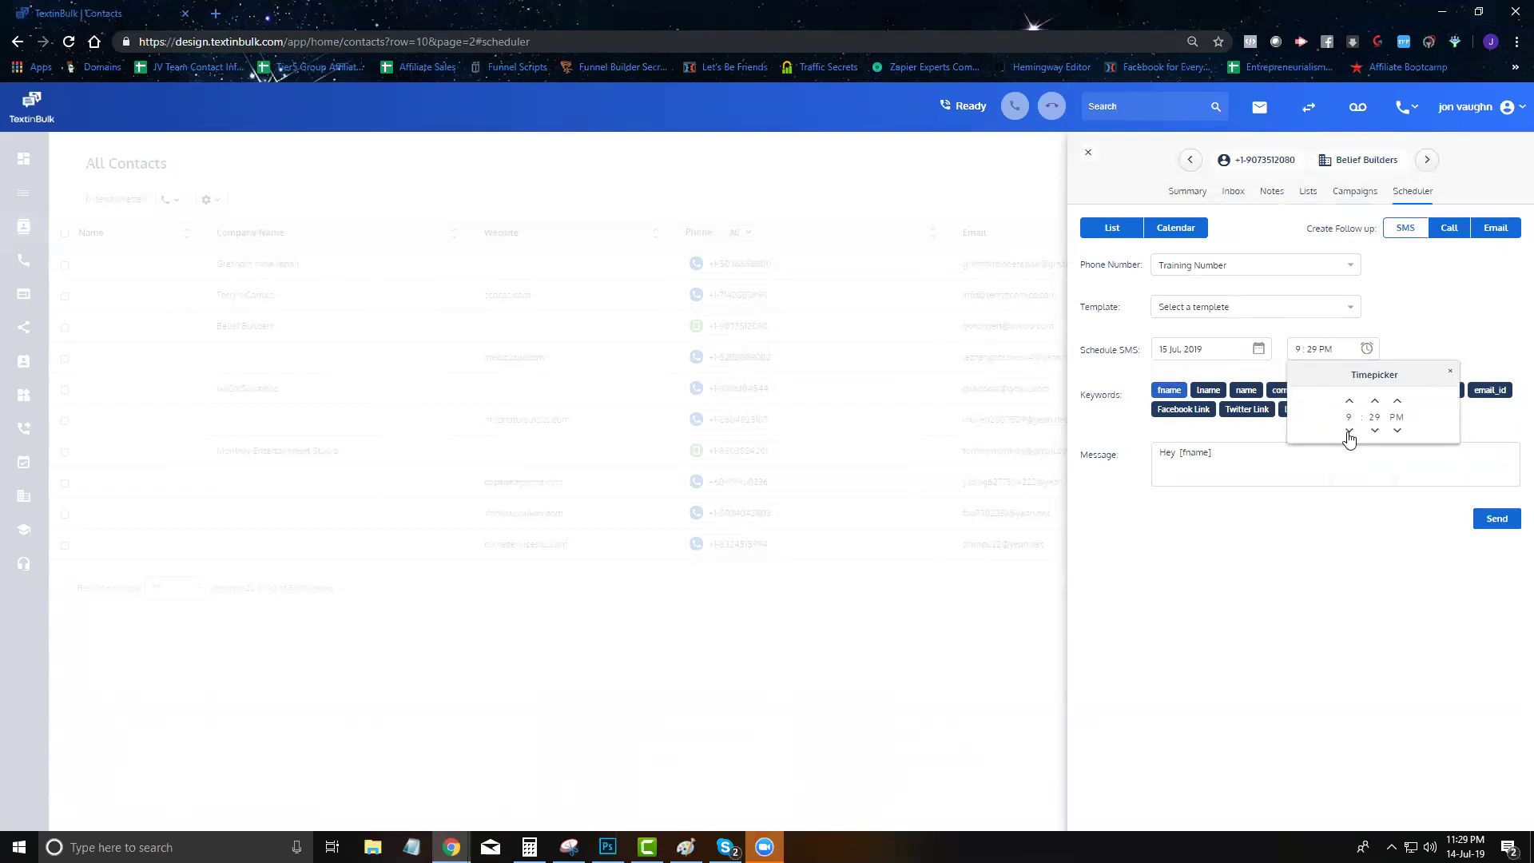
left_click(1490, 520)
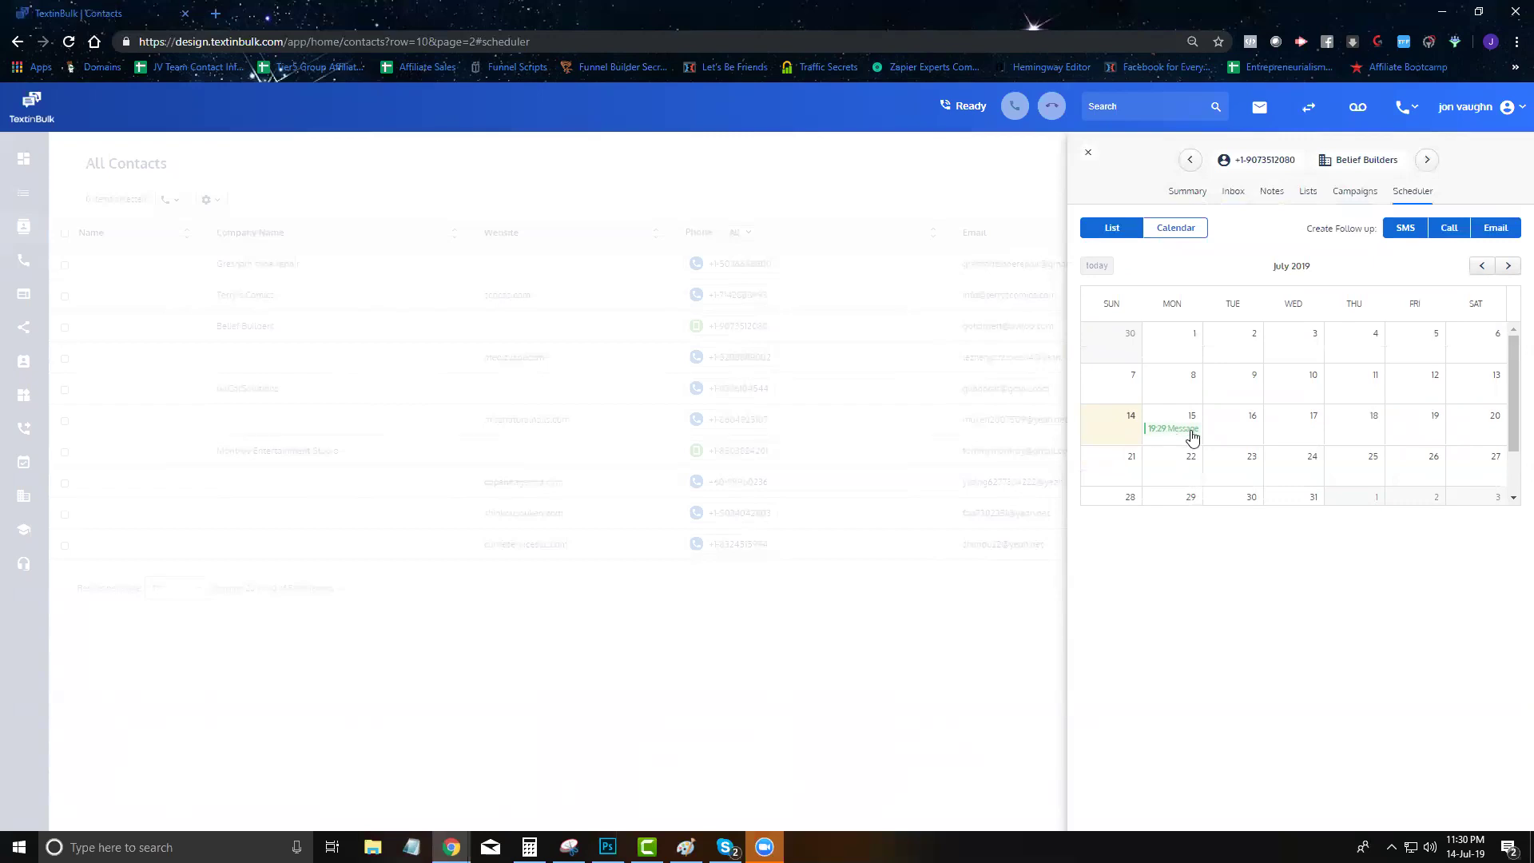
Review the scheduled SMS in list view, then bring up the call follow-up form
left_click(1116, 238)
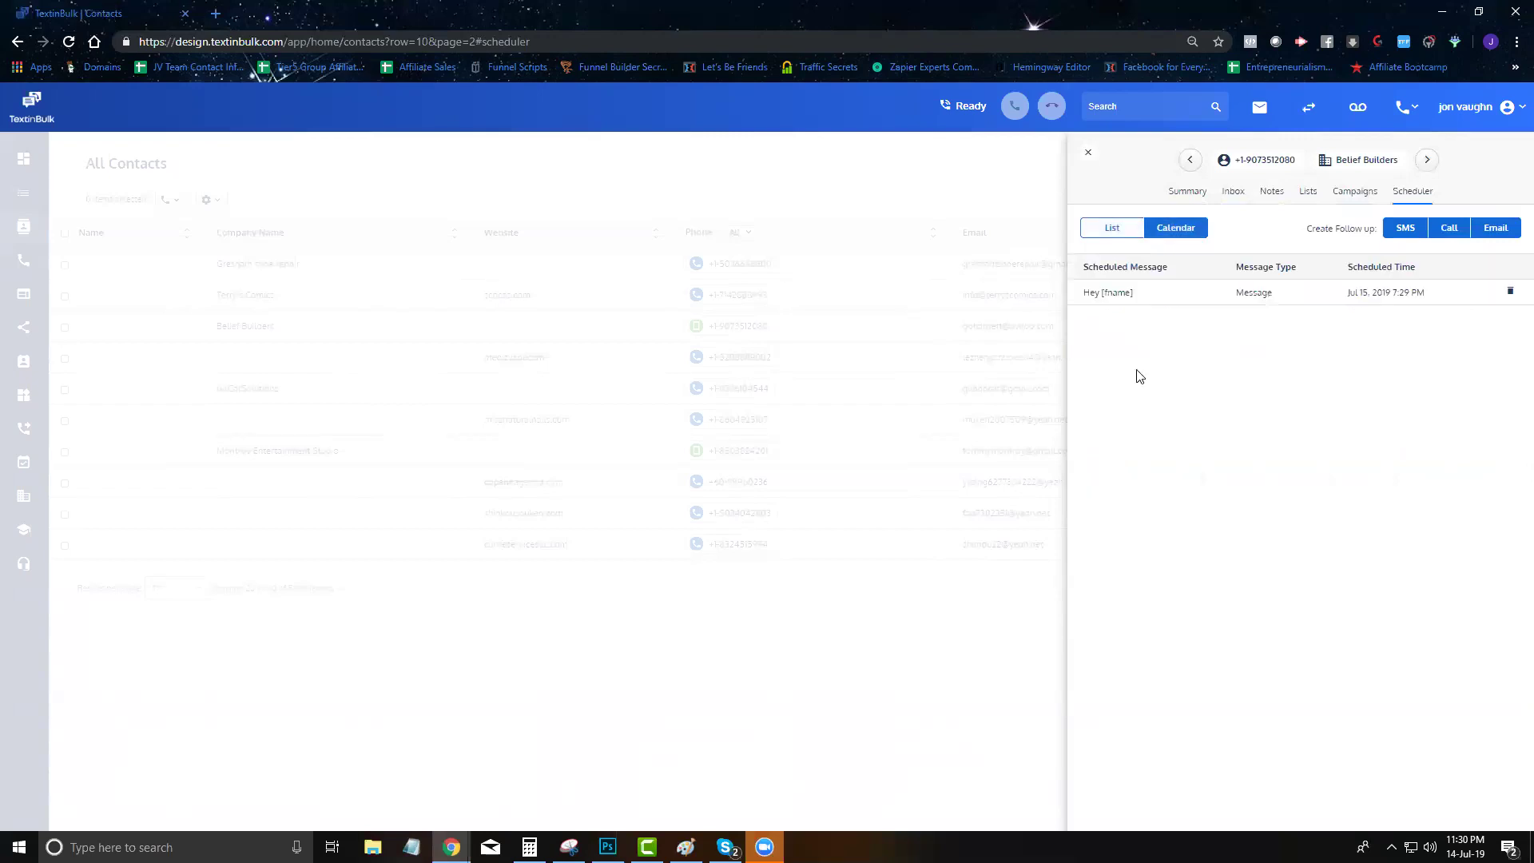
left_click_drag(1088, 293, 1283, 338)
left_click(1450, 229)
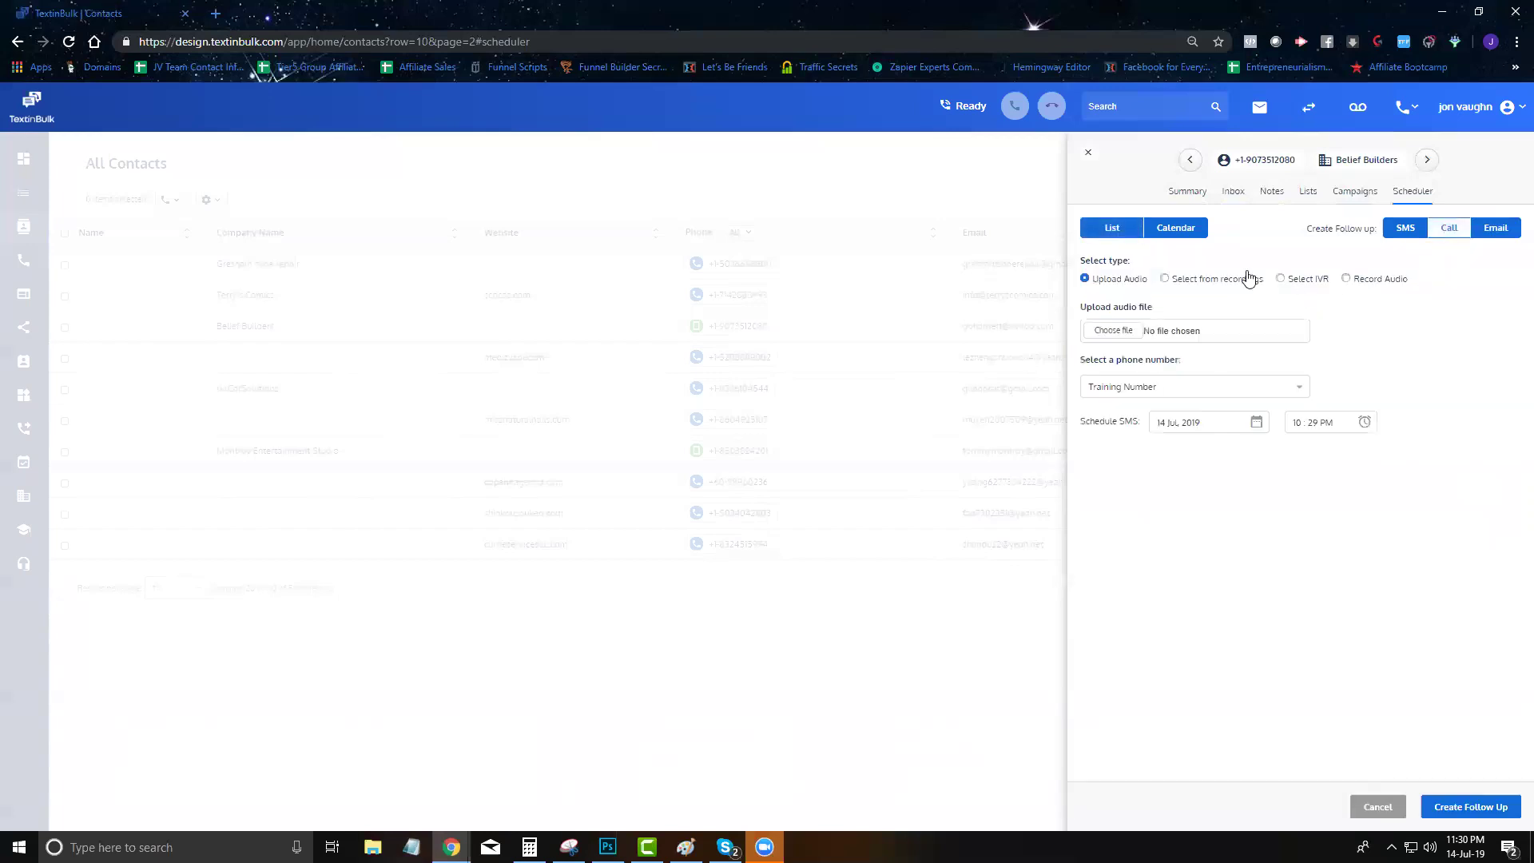
Switch to the email follow-up form (14 Jul 2019 10:29 PM, subject 'Re:') and focus its body
left_click(1495, 232)
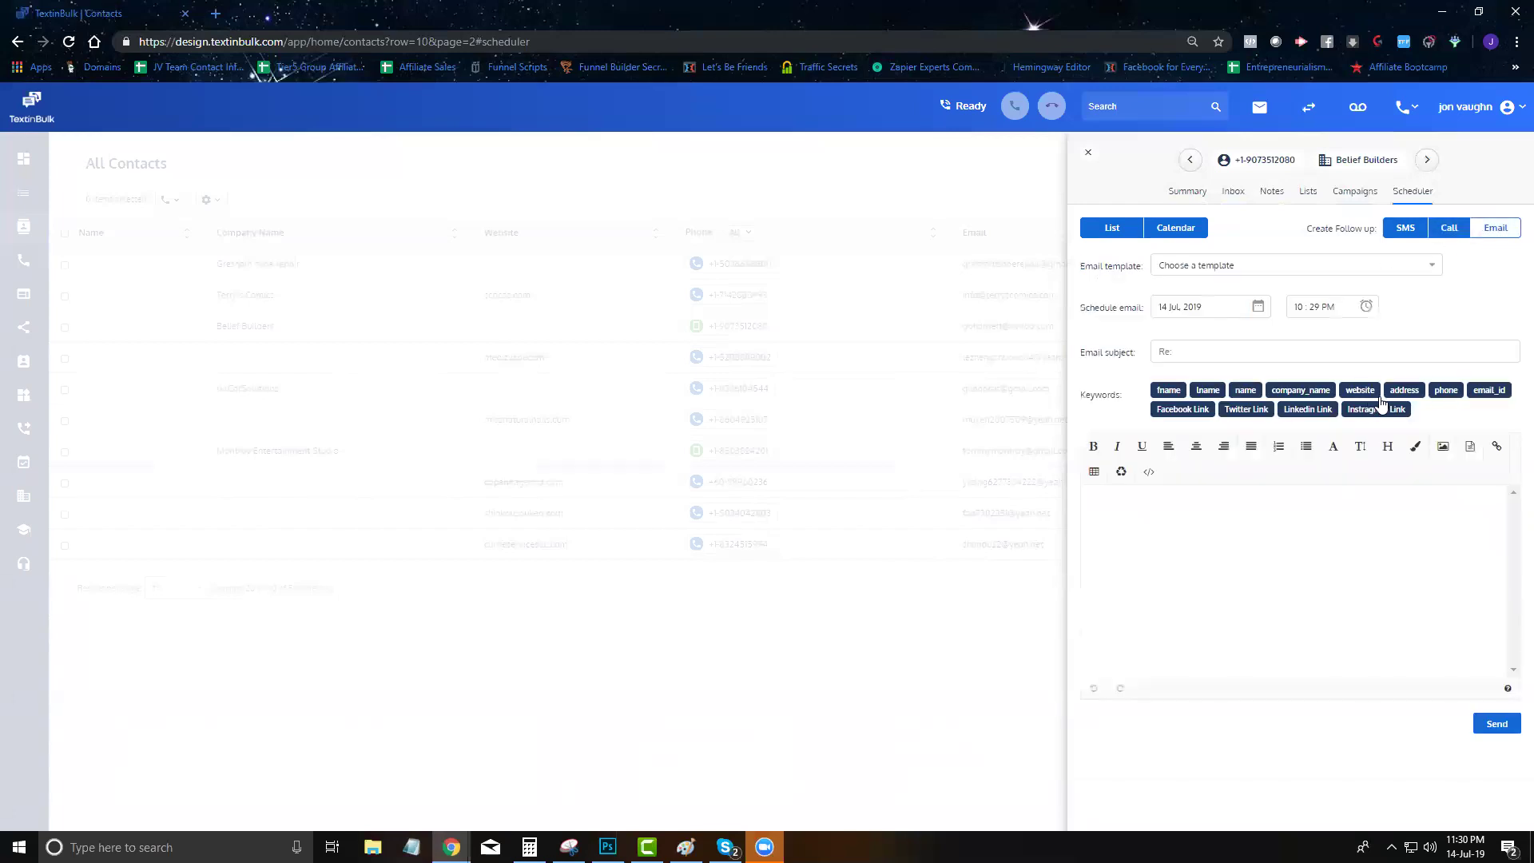
left_click(1451, 232)
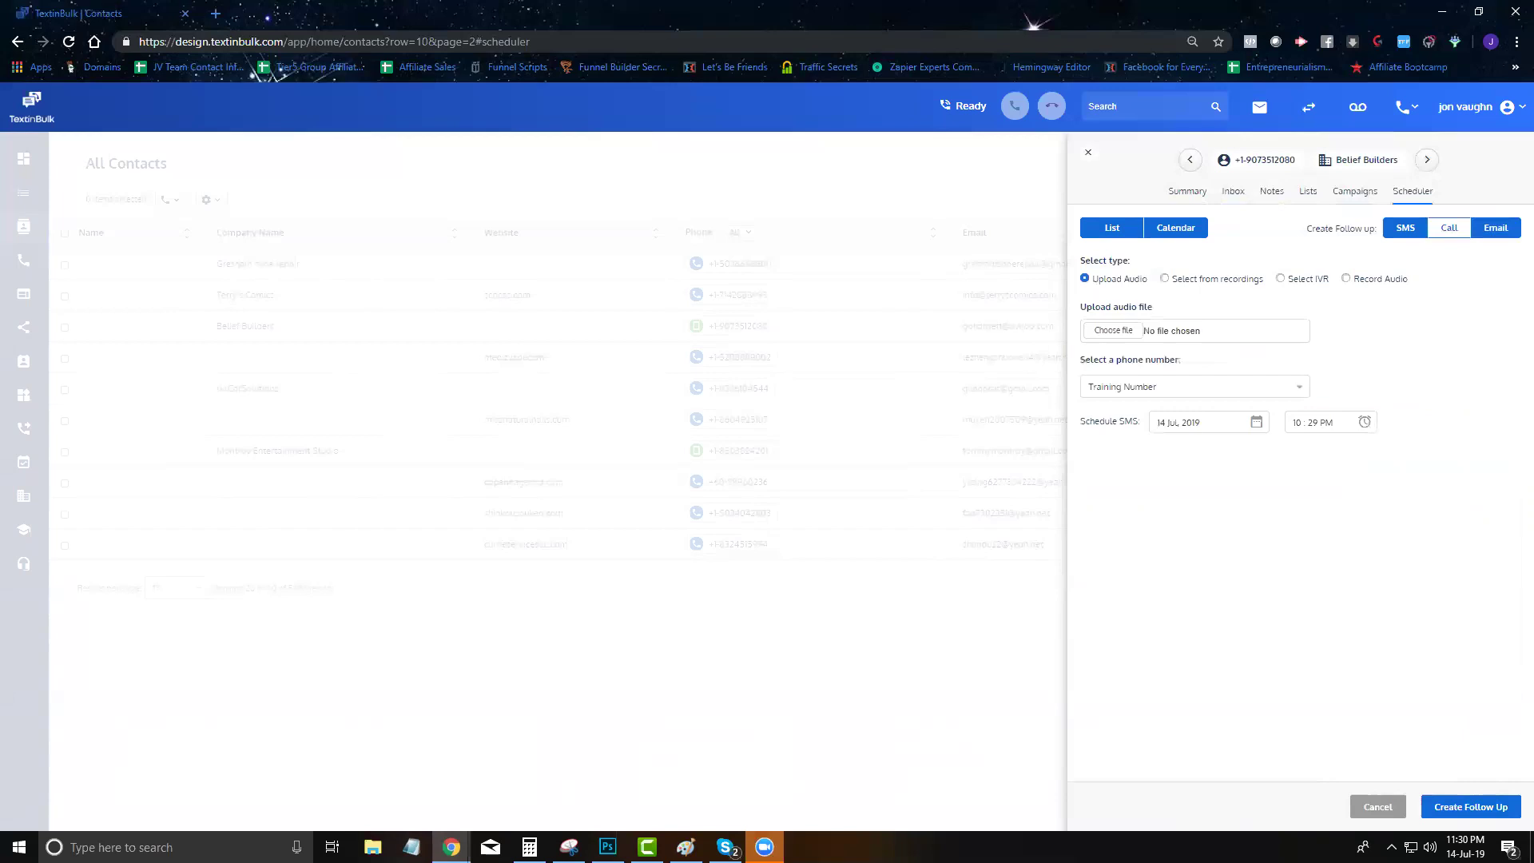
left_click(1490, 230)
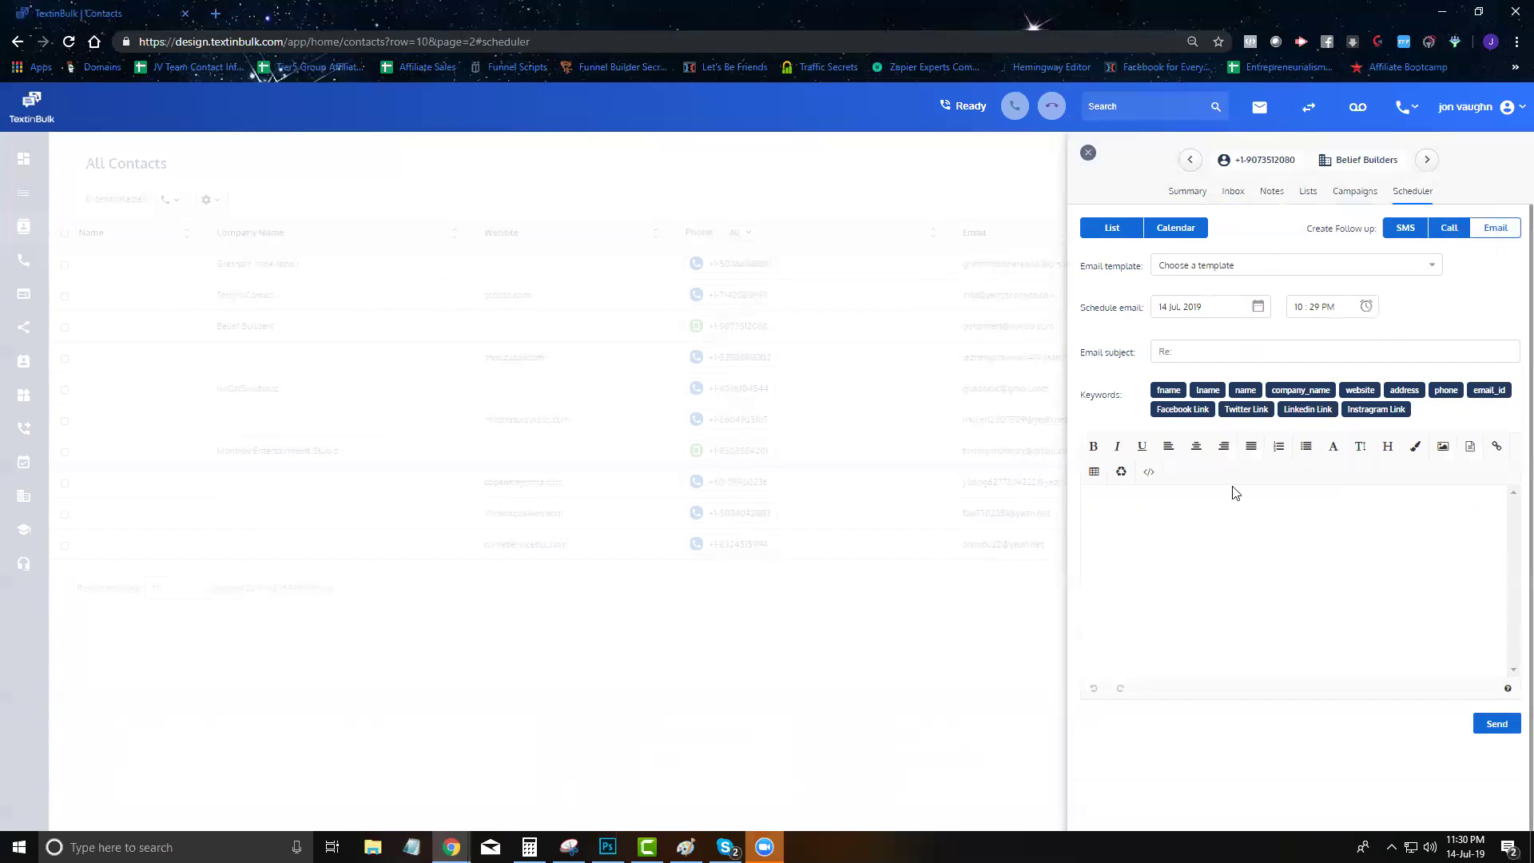
left_click(1253, 557)
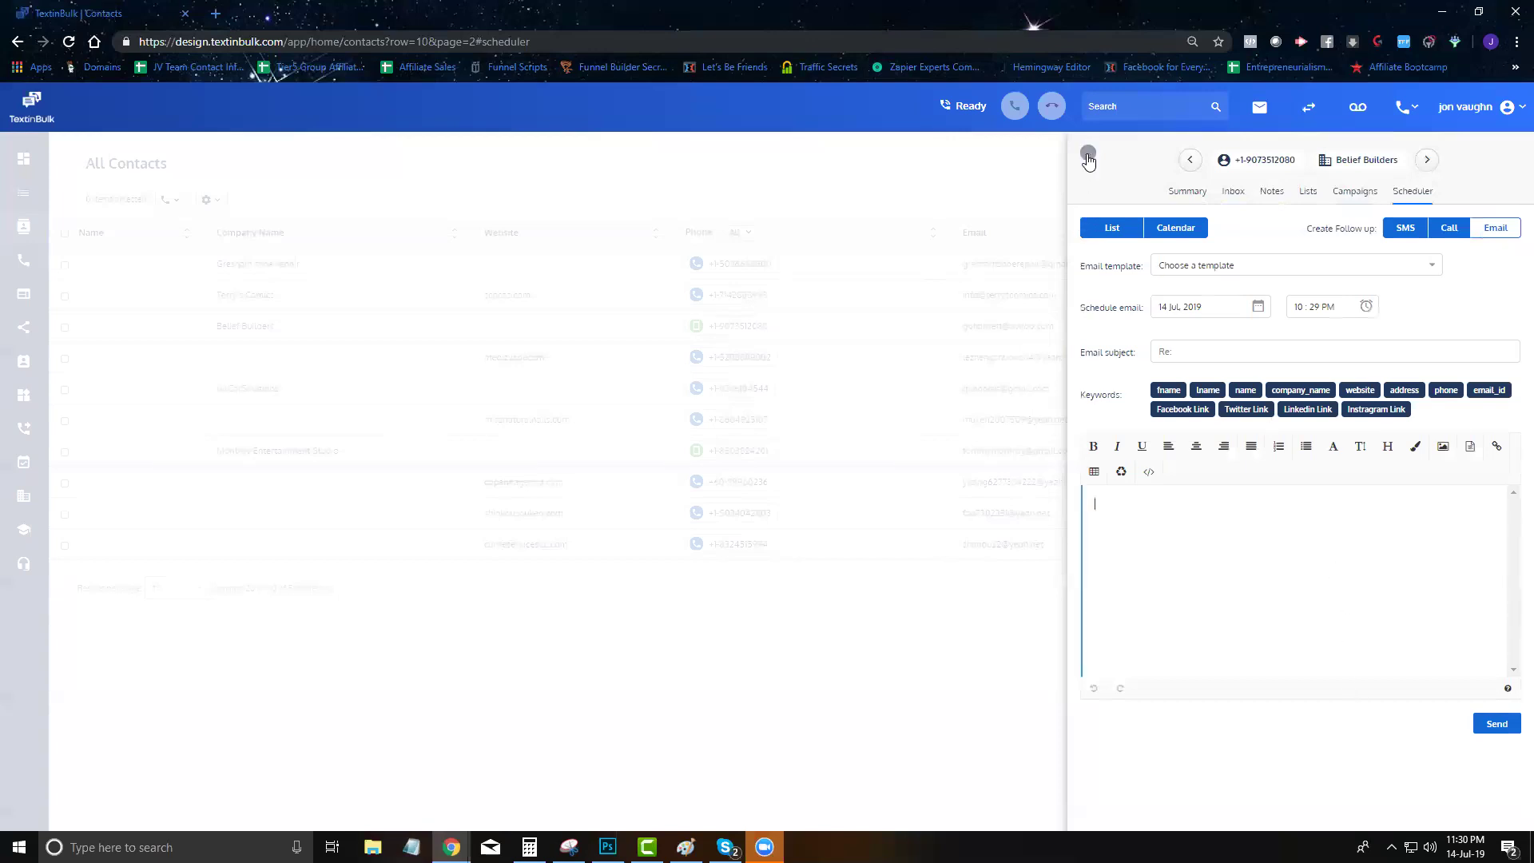
Glance at the contact's summary and inbox, then close the contact panel
left_click(1181, 193)
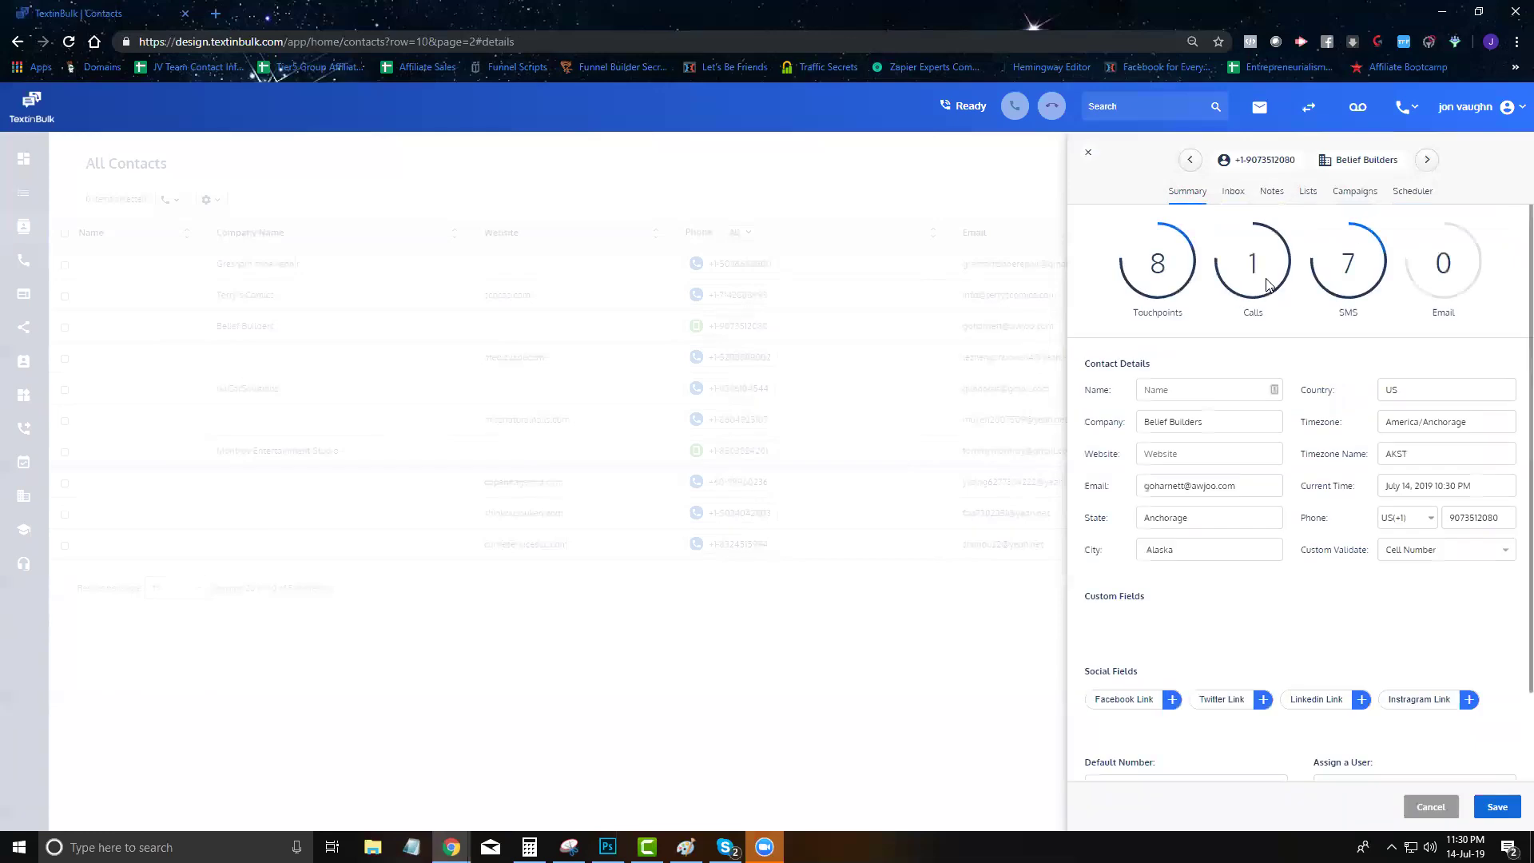
scroll(1283, 479, "down", 2)
scroll(1290, 543, "up", 2)
left_click(1237, 193)
left_click(589, 147)
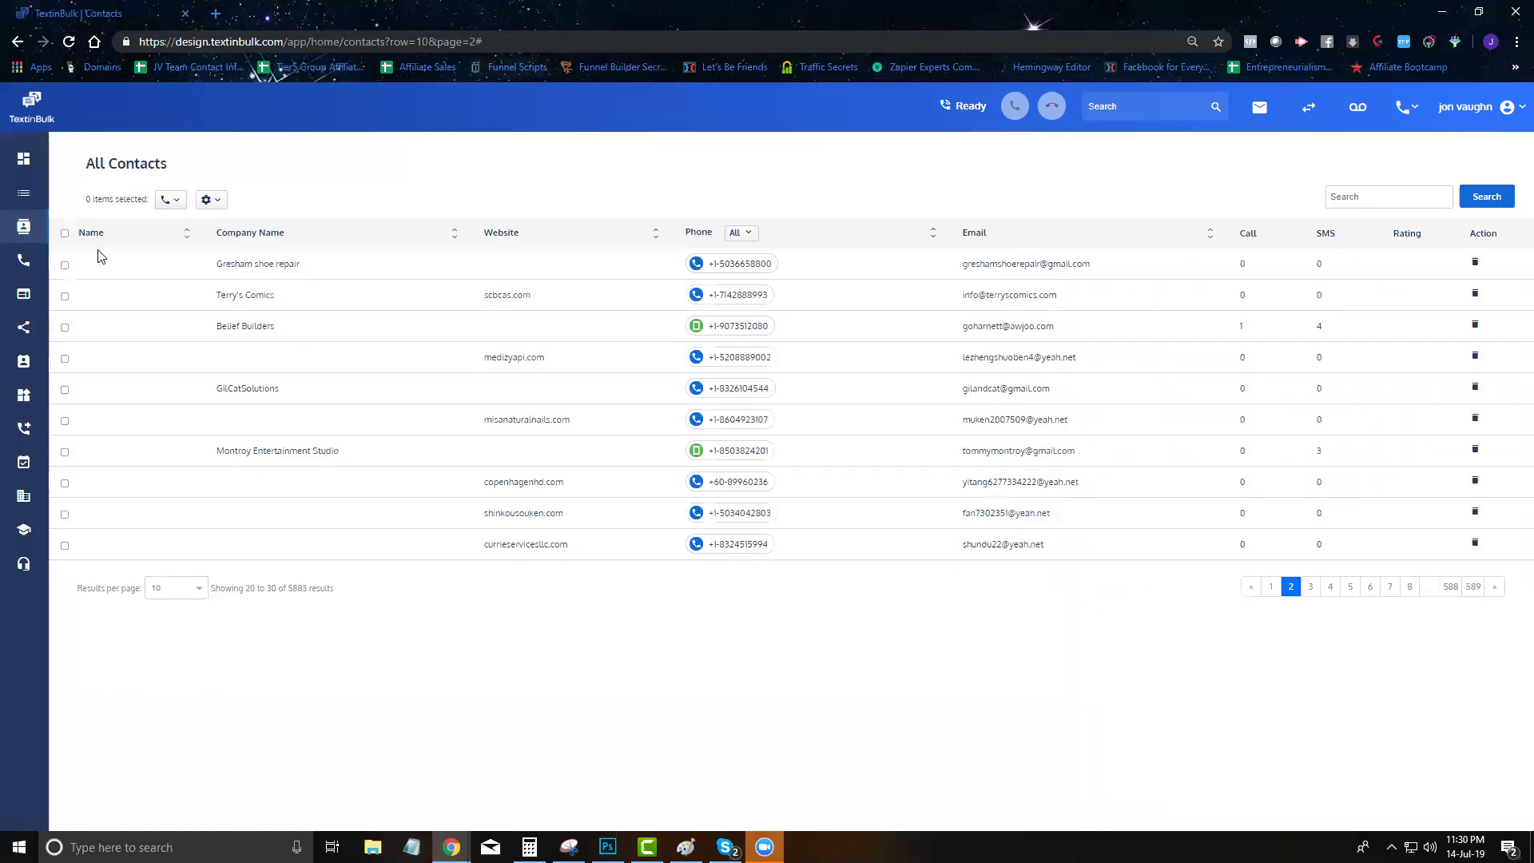
Open Response Configuration for Lakeland Roofers, showing 74 touchpoints and 24 calls
left_click(23, 266)
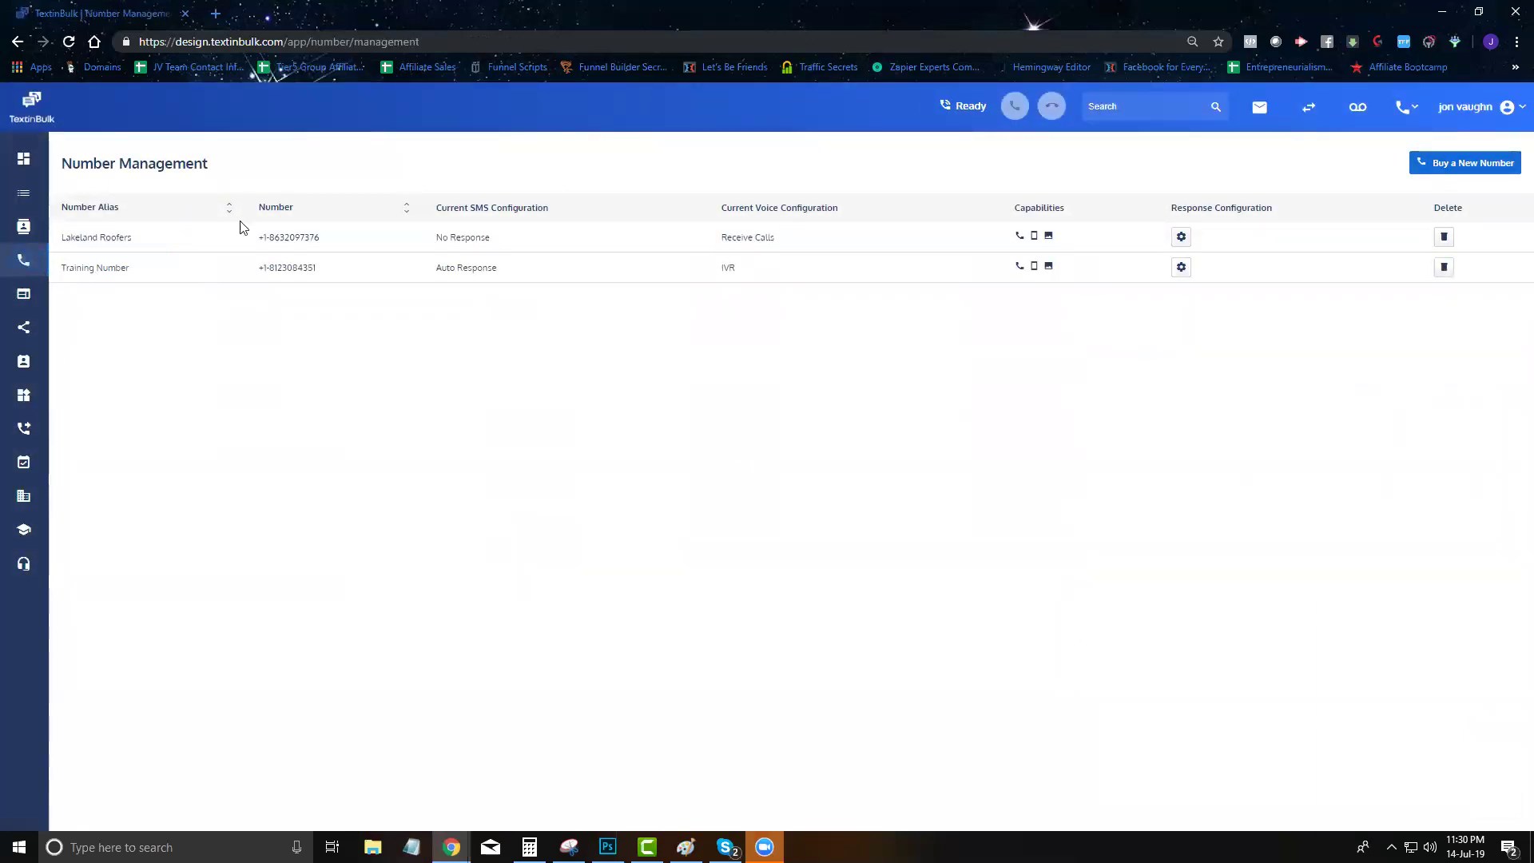
left_click(1180, 237)
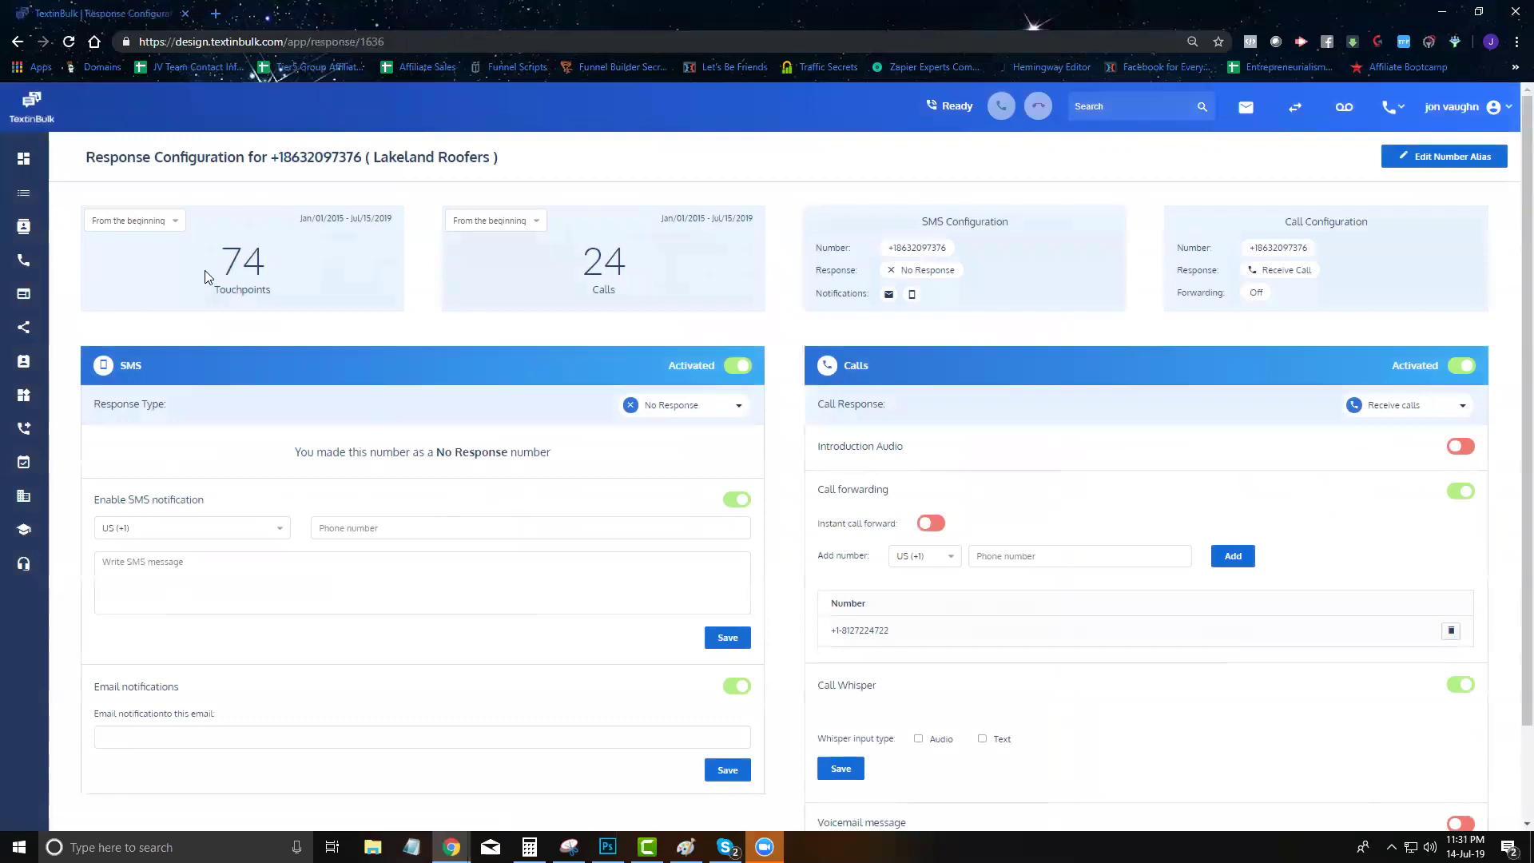
left_click_drag(205, 270, 259, 273)
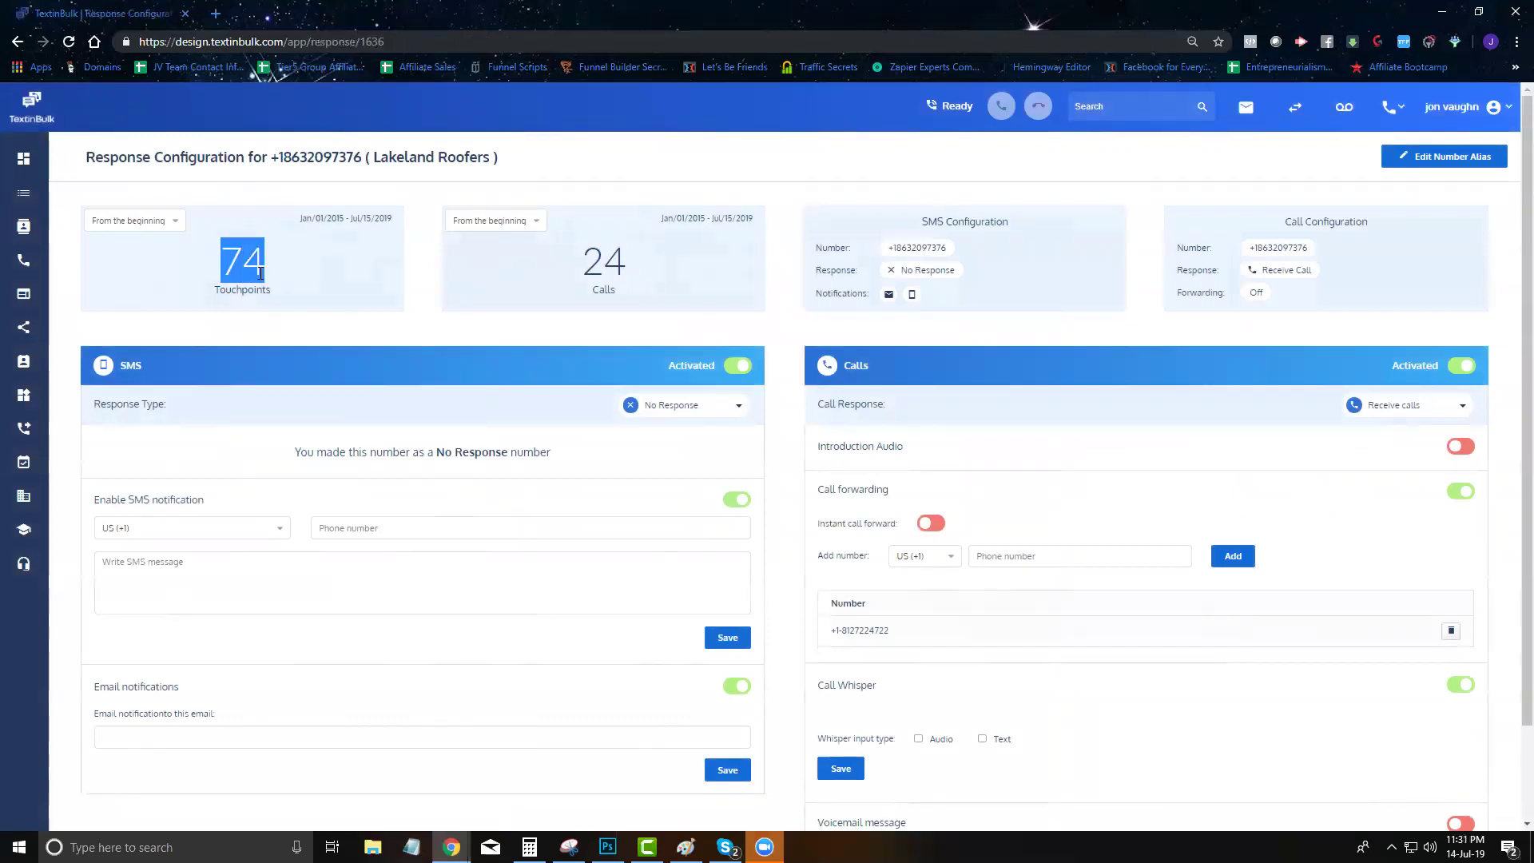
left_click(651, 257)
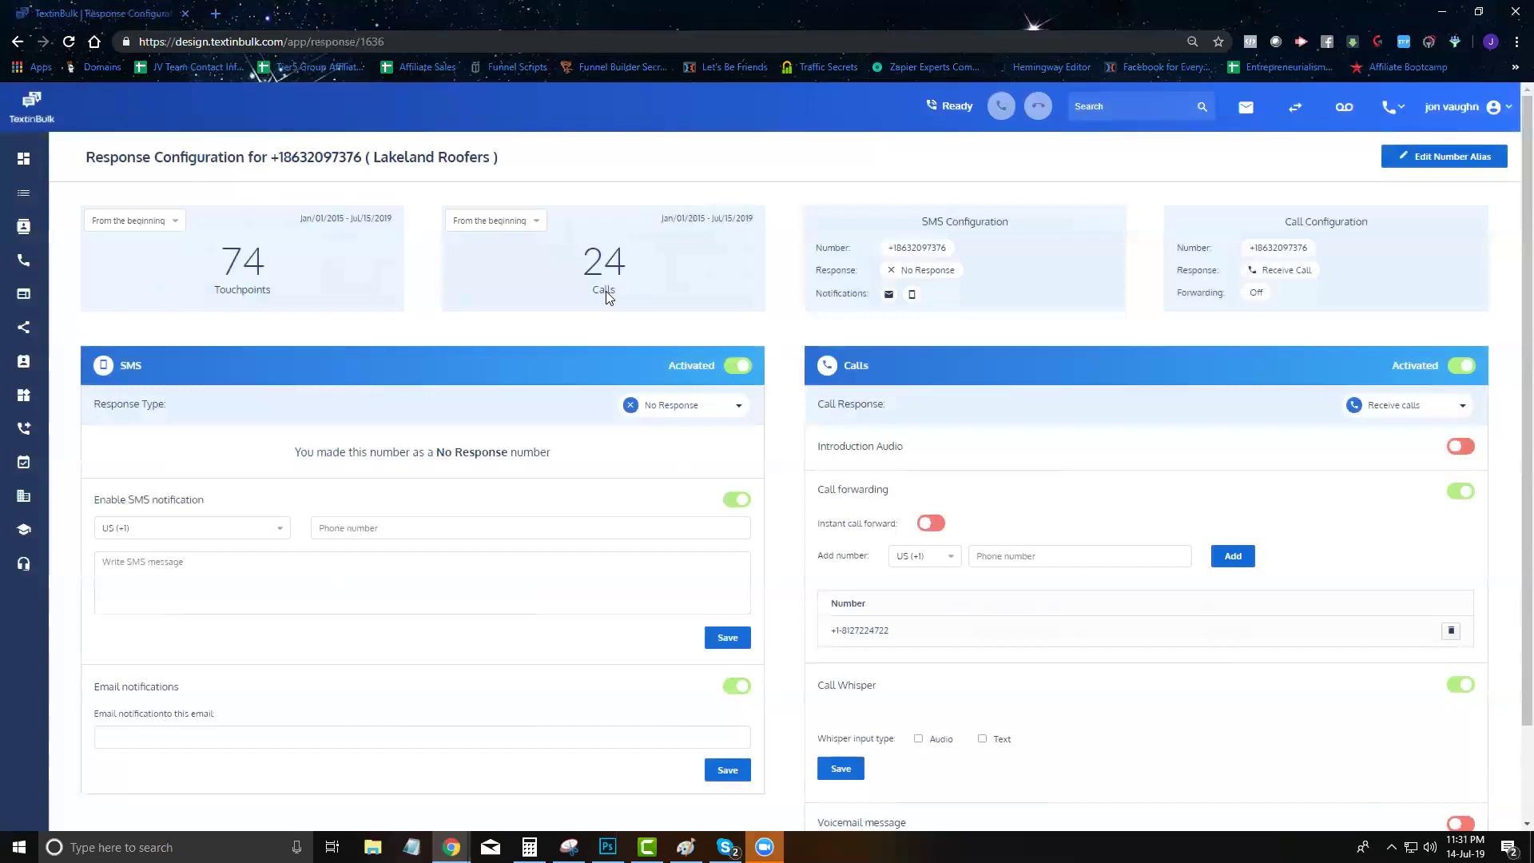
scroll(570, 261, "down", 2)
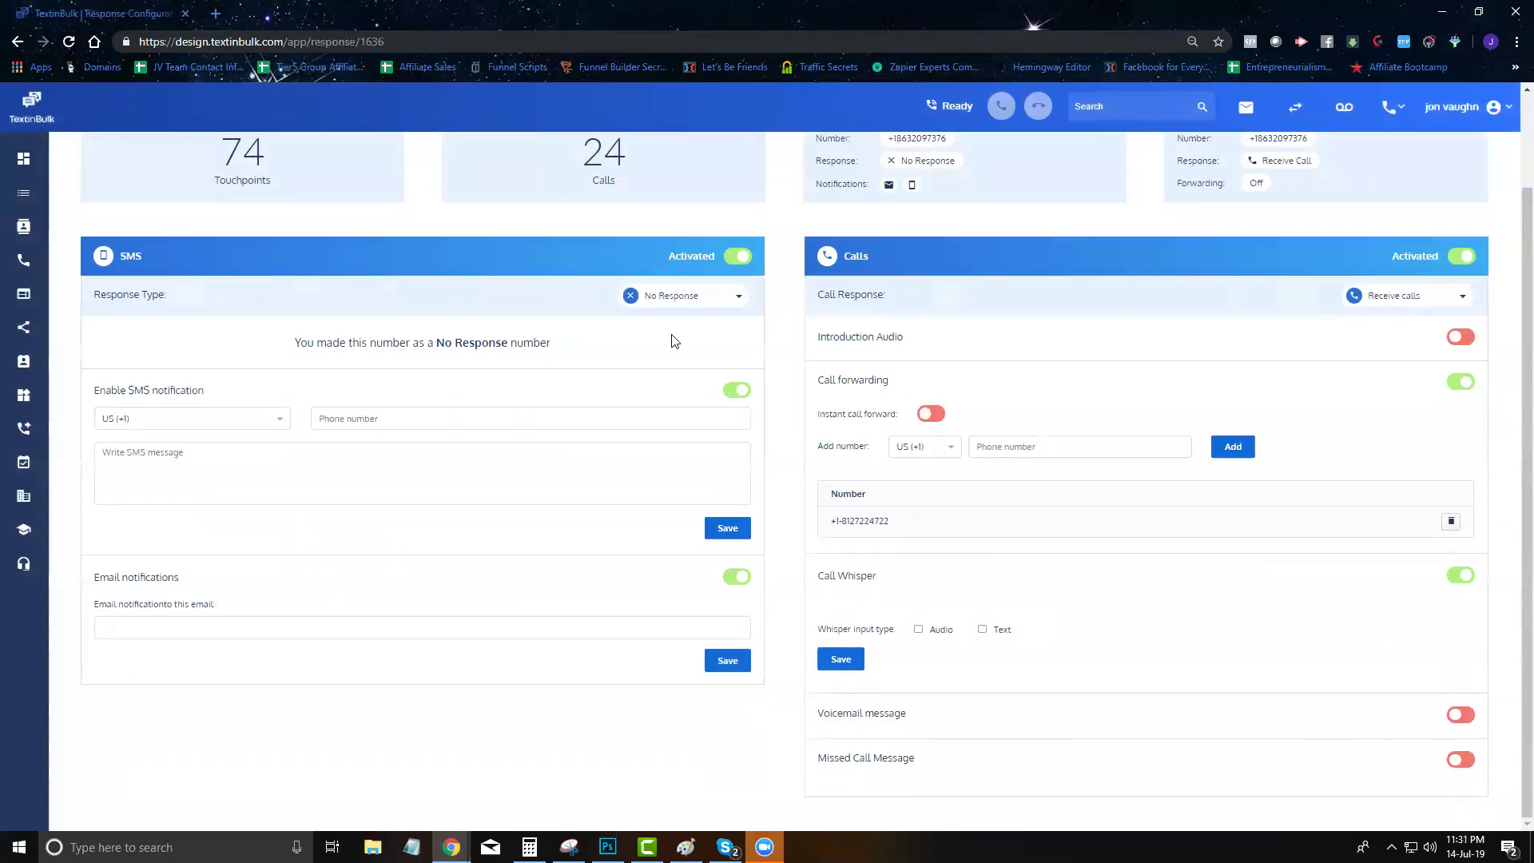
Try Auto Response as the SMS response type, then set it back to No Response
left_click(667, 297)
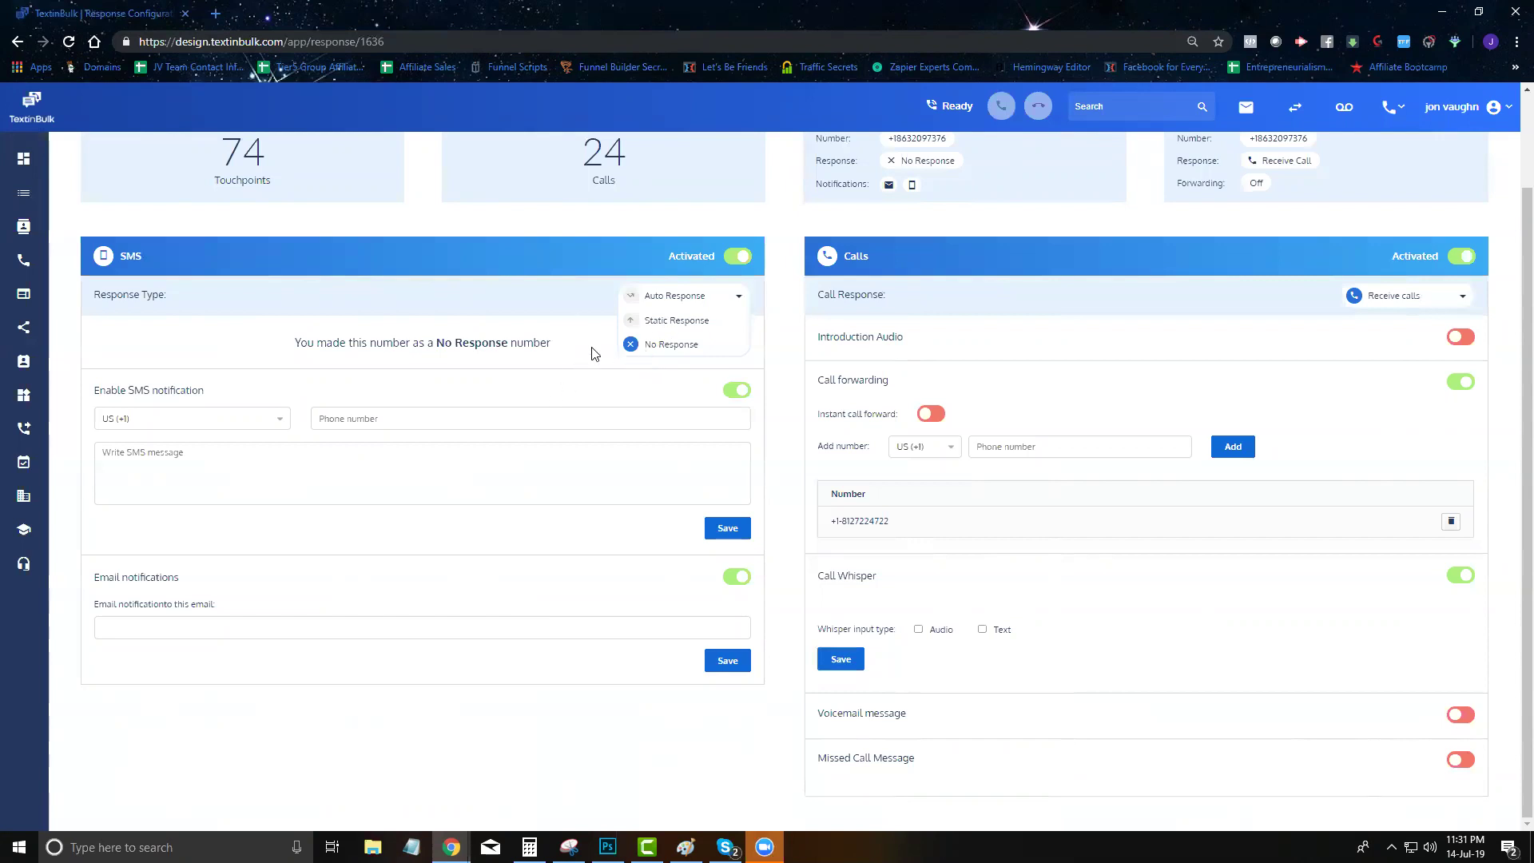
left_click(720, 296)
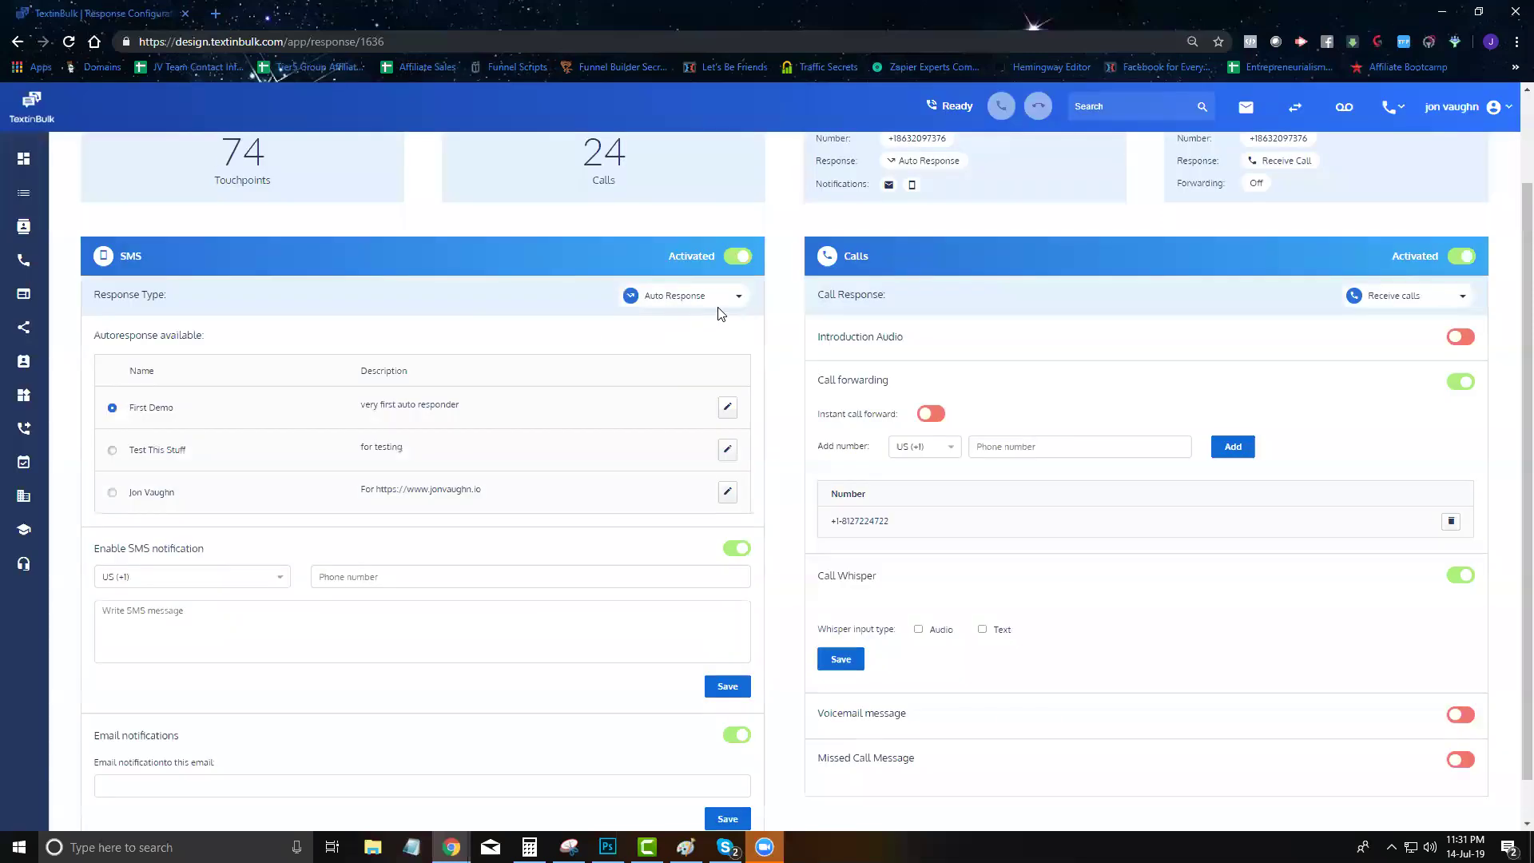
left_click(663, 302)
left_click(662, 344)
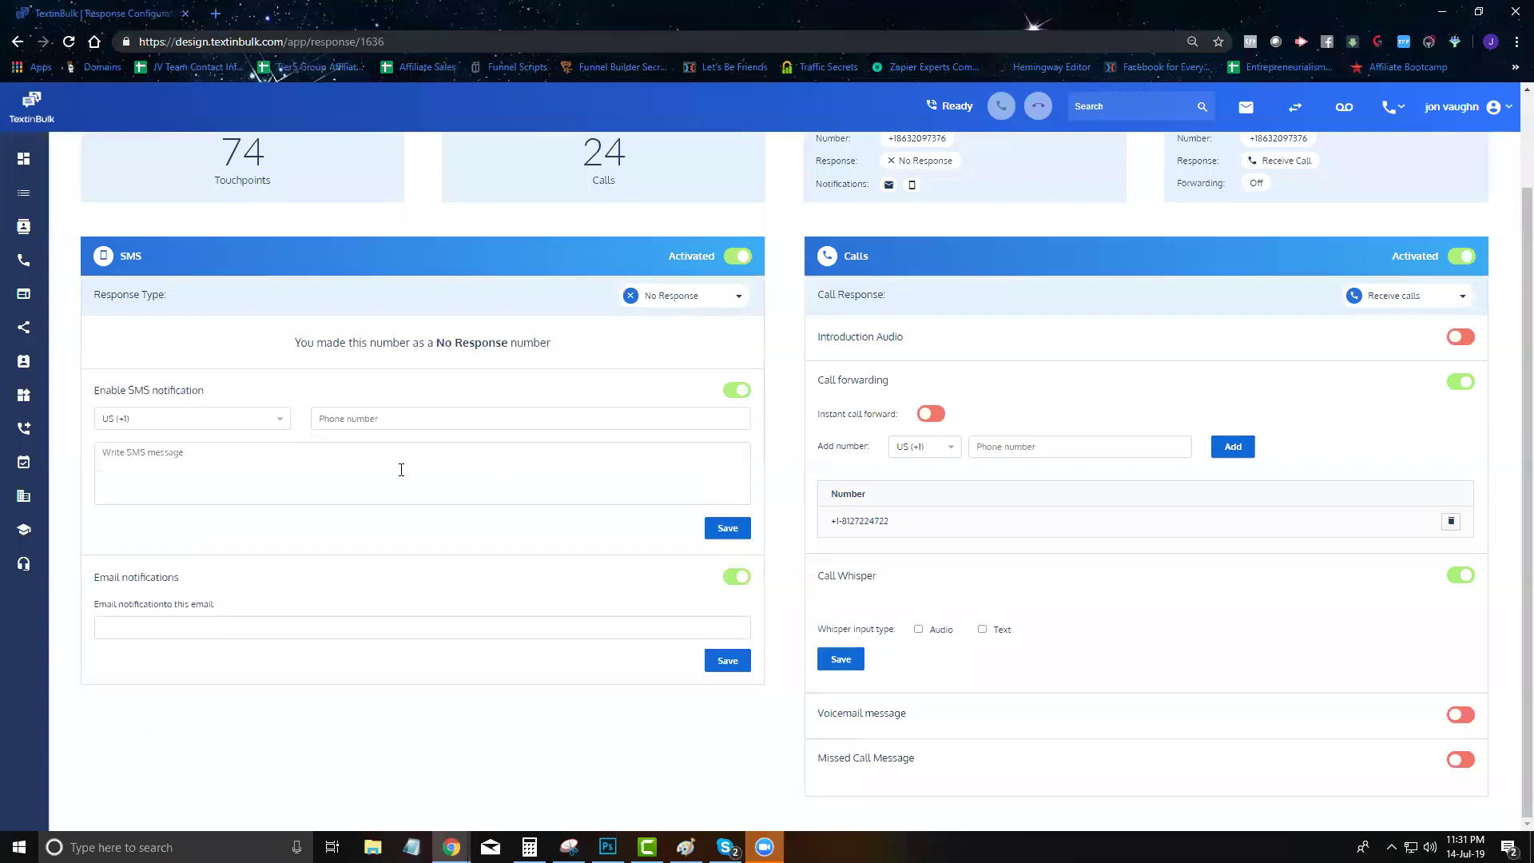
scroll(428, 546, "up", 2)
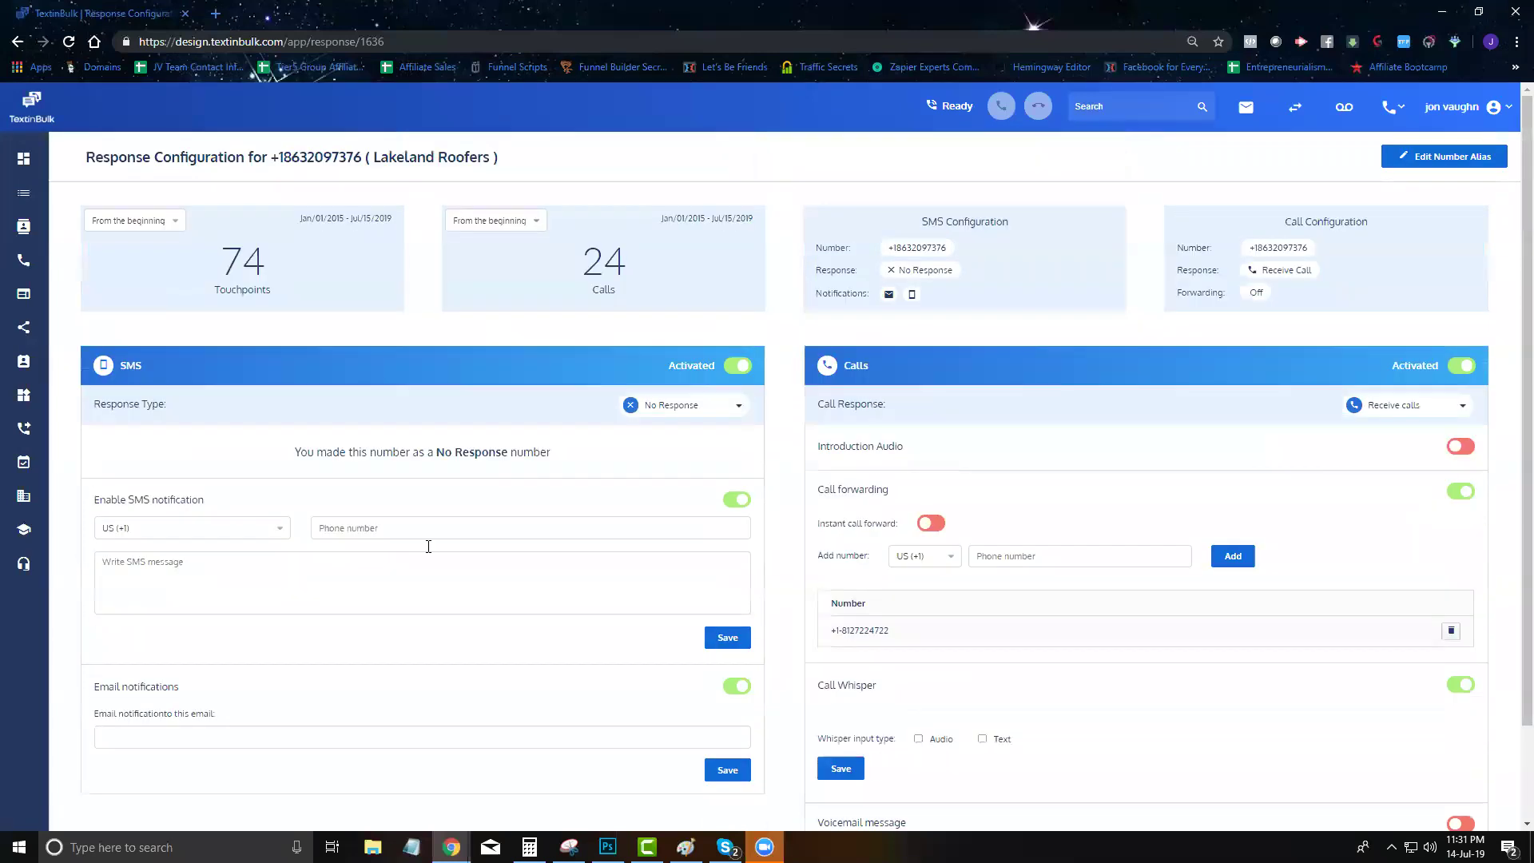
scroll(503, 512, "down", 2)
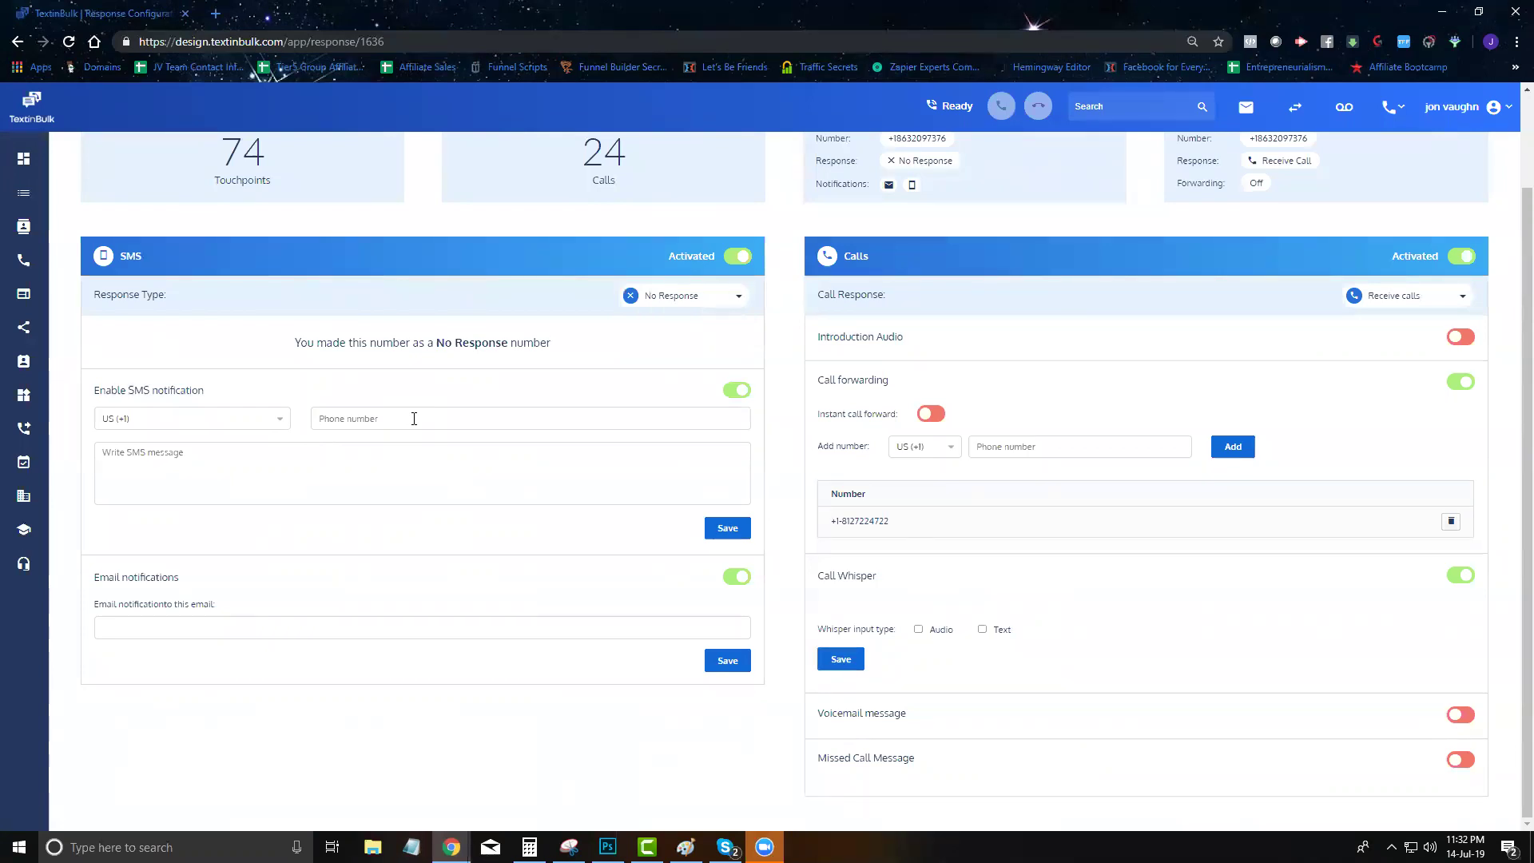
Turn off SMS and email notifications for the Lakeland Roofers number
left_click(278, 490)
left_click(348, 425)
left_click(730, 393)
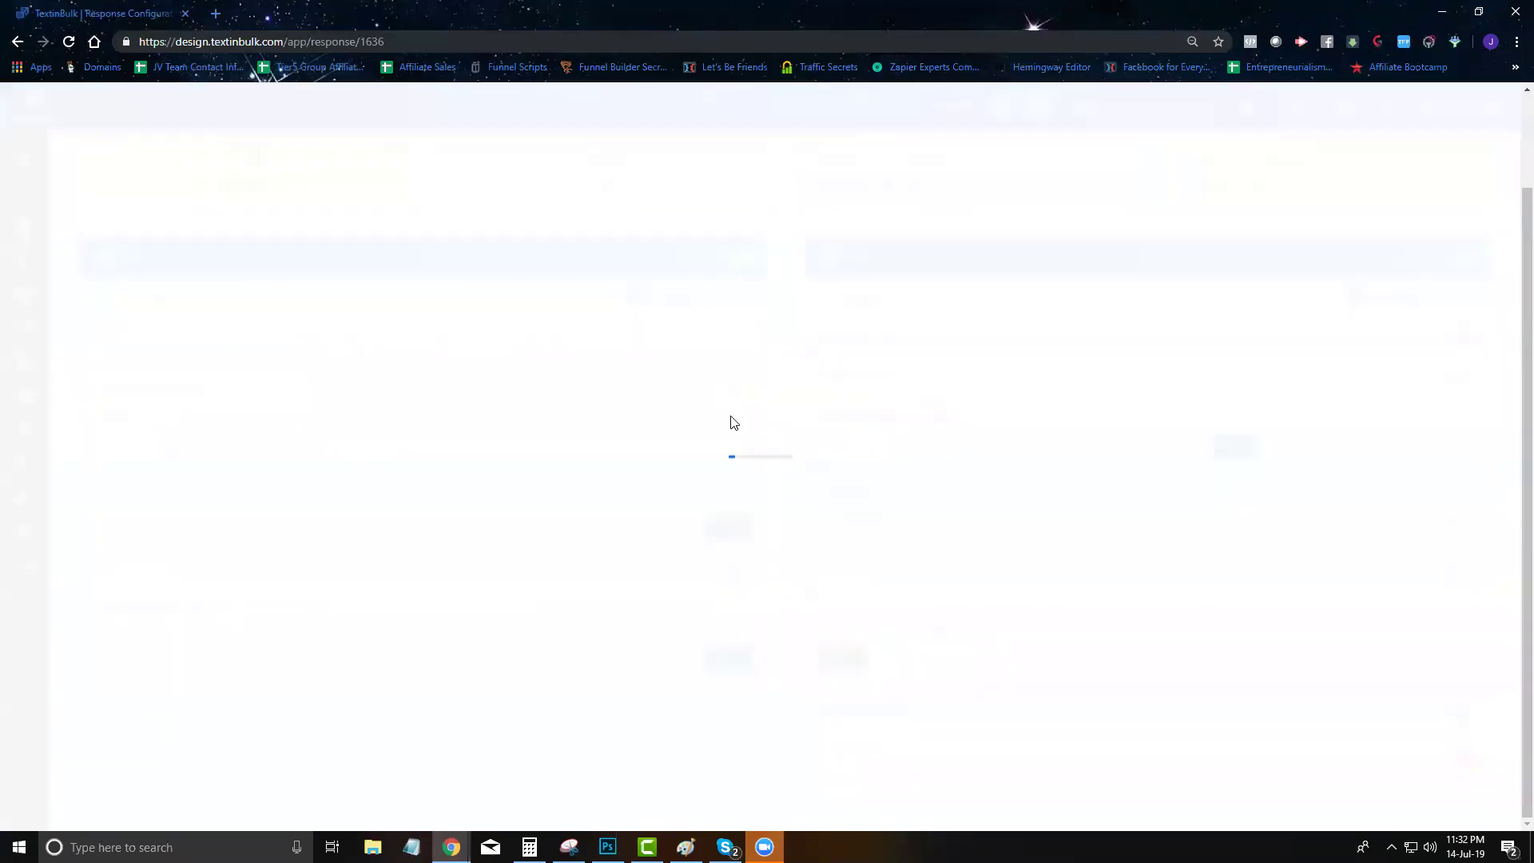
left_click(731, 439)
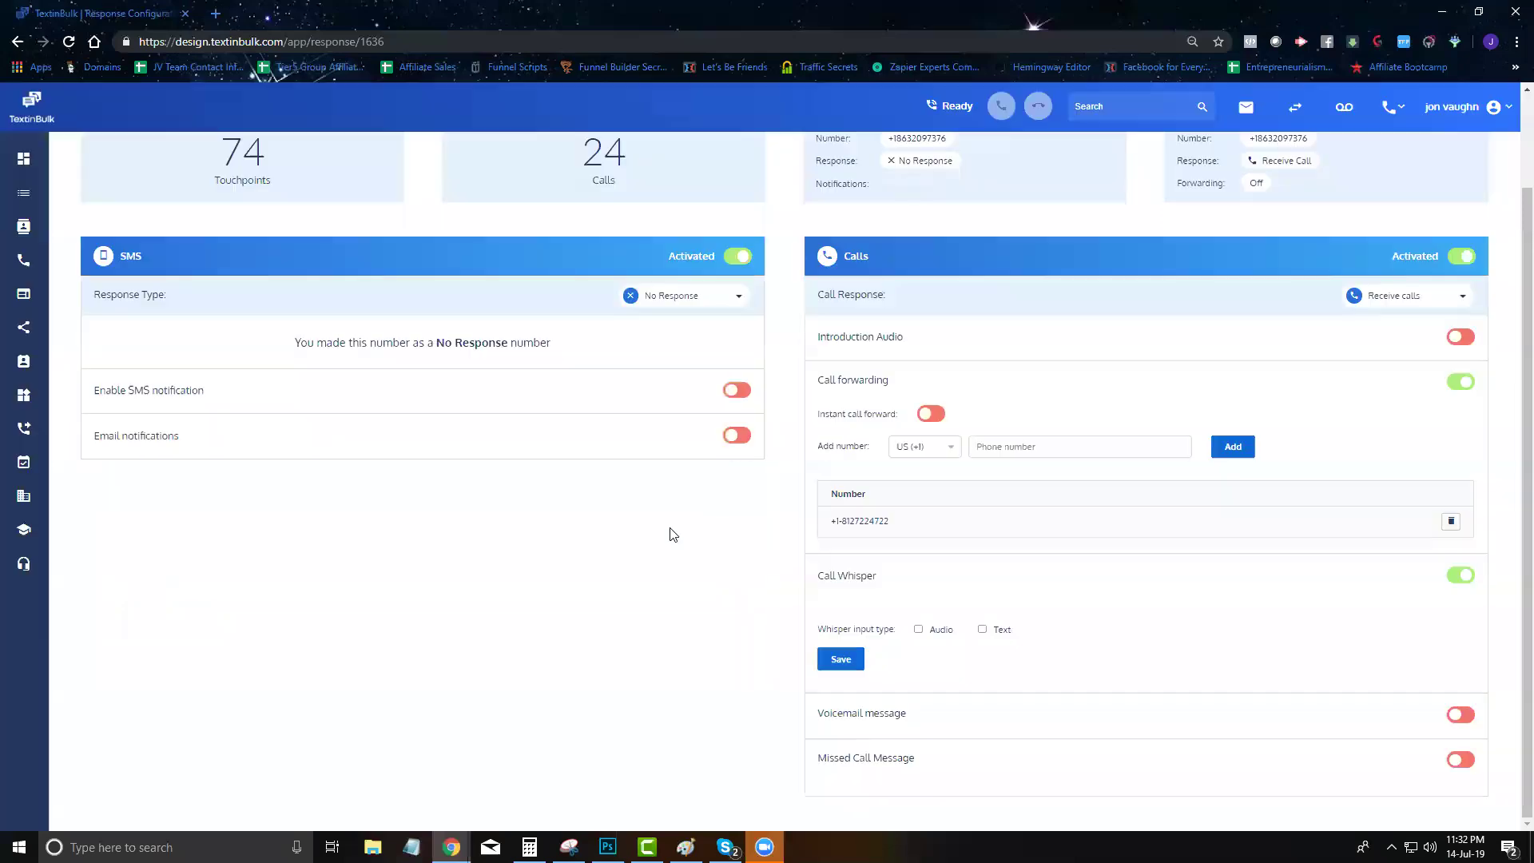
scroll(1010, 496, "up", 3)
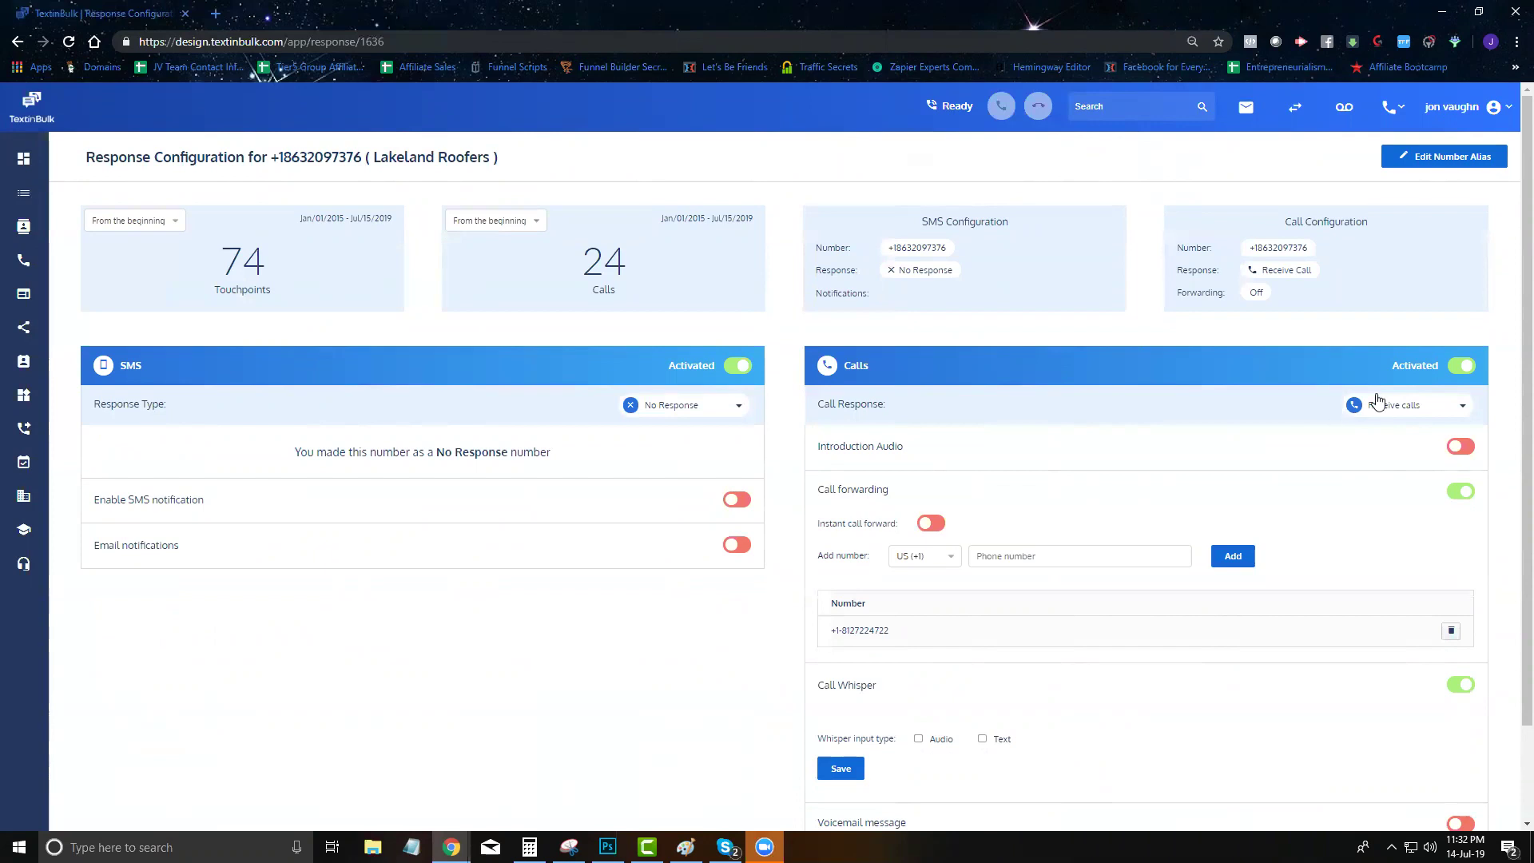
left_click(1414, 413)
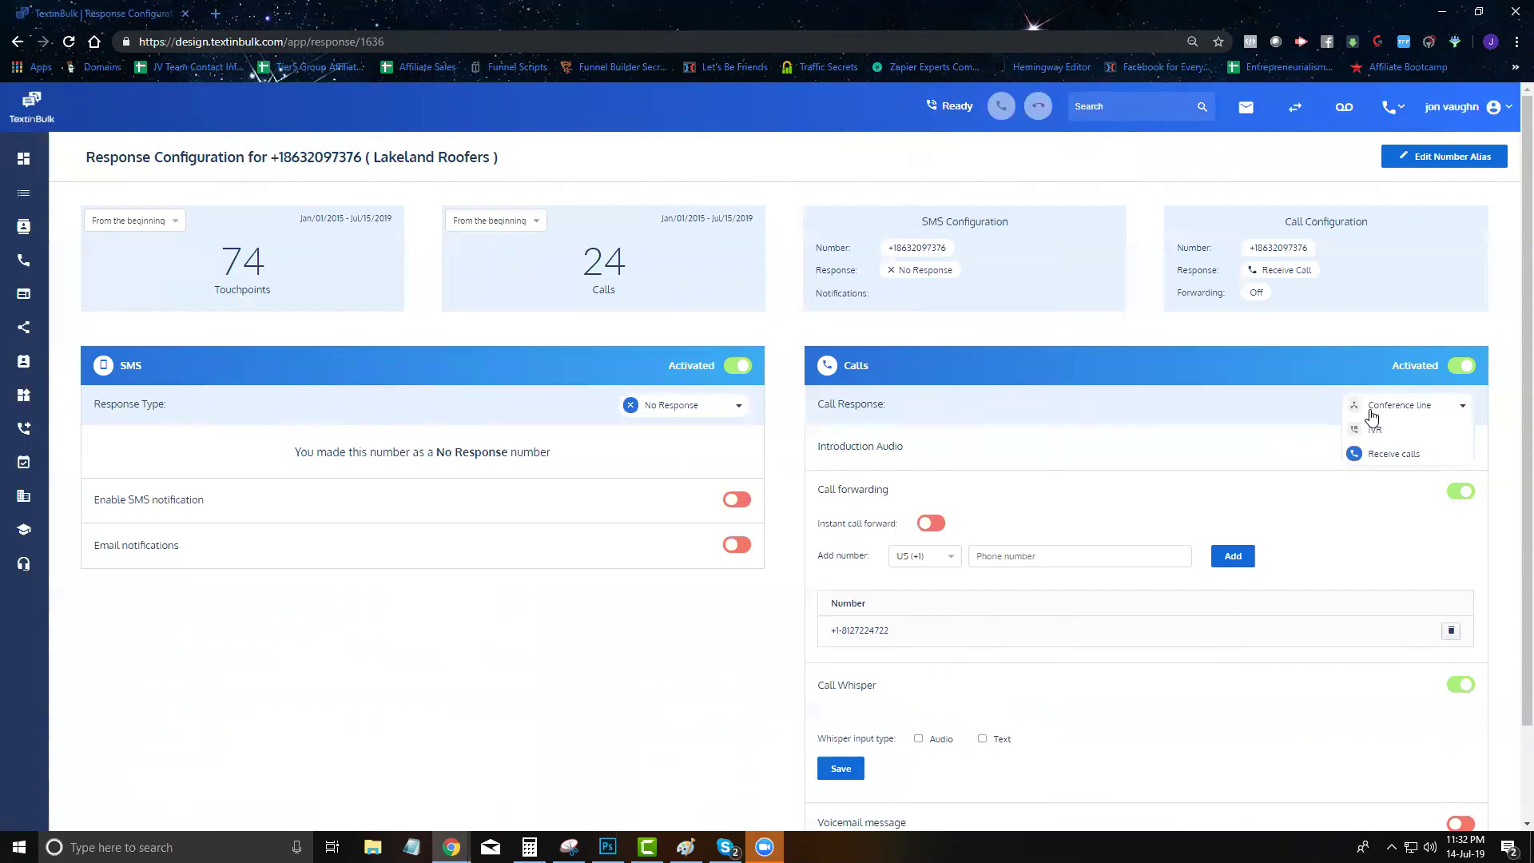
left_click(1369, 456)
scroll(1158, 383, "down", 2)
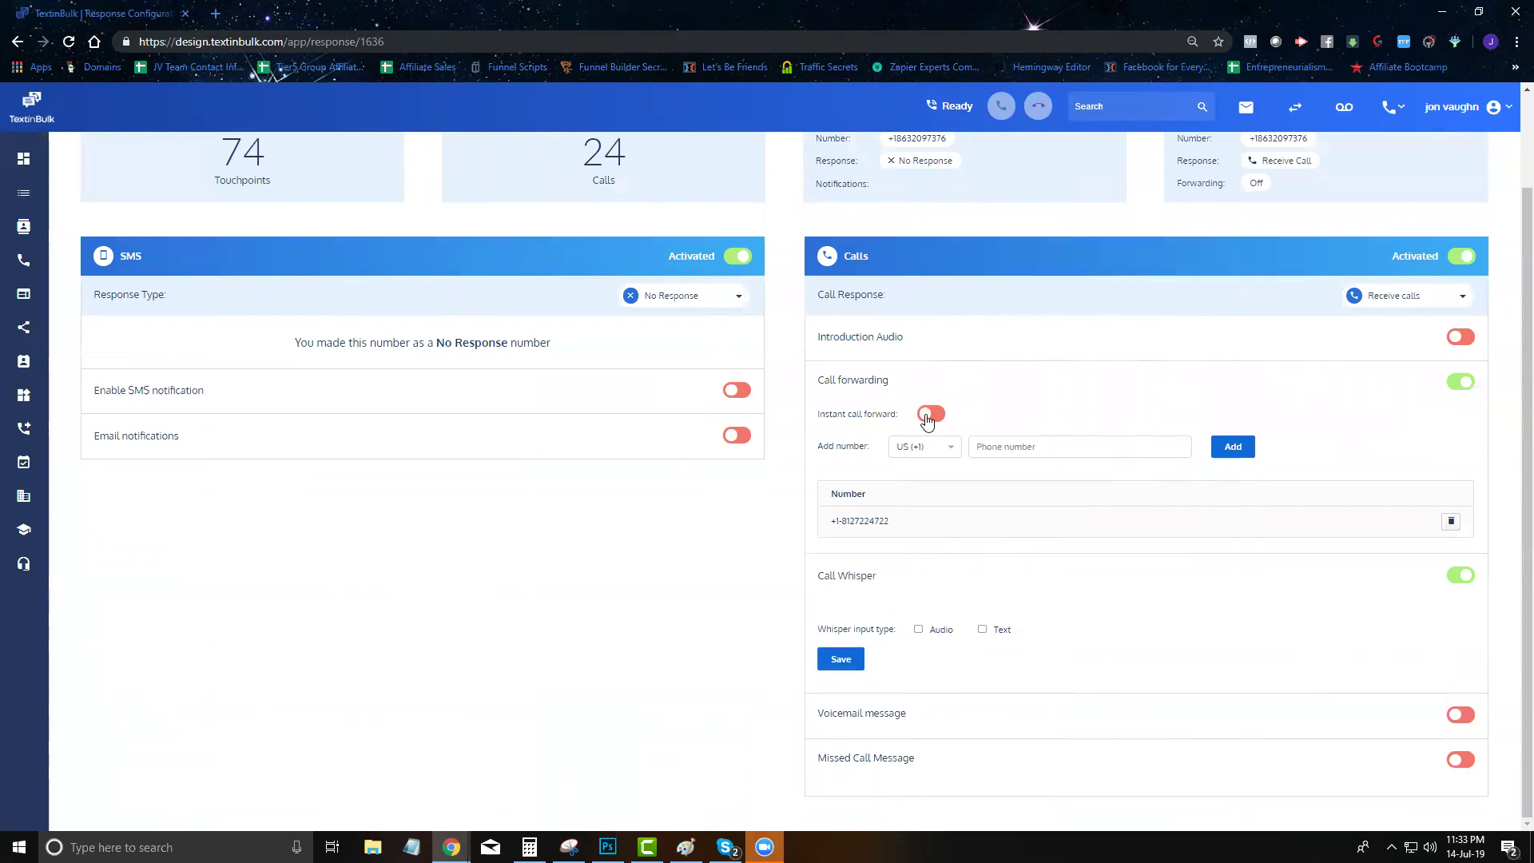
scroll(452, 232, "up", 1)
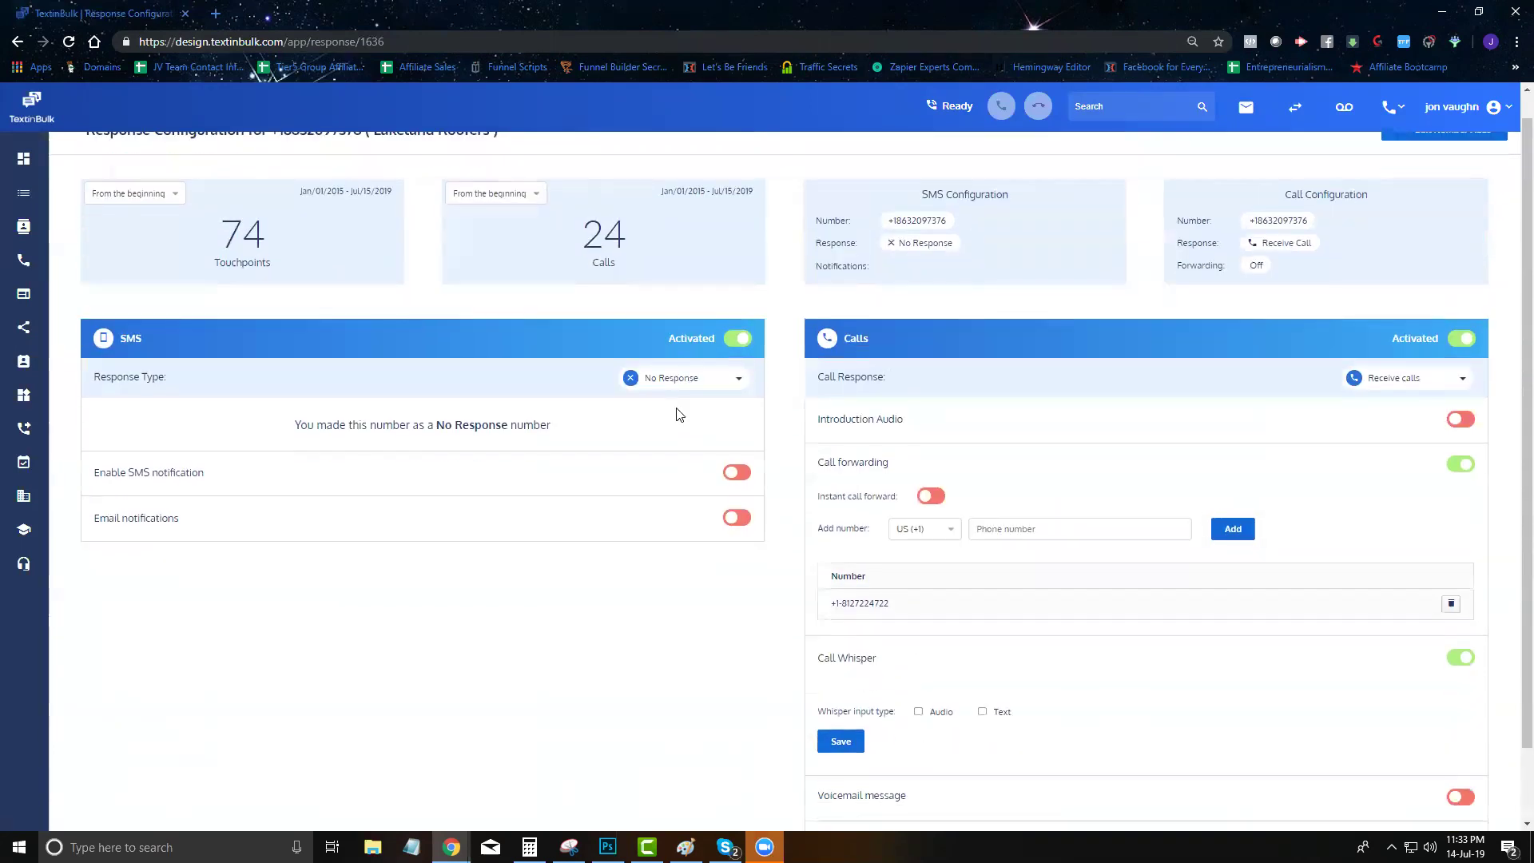
scroll(679, 413, "down", 1)
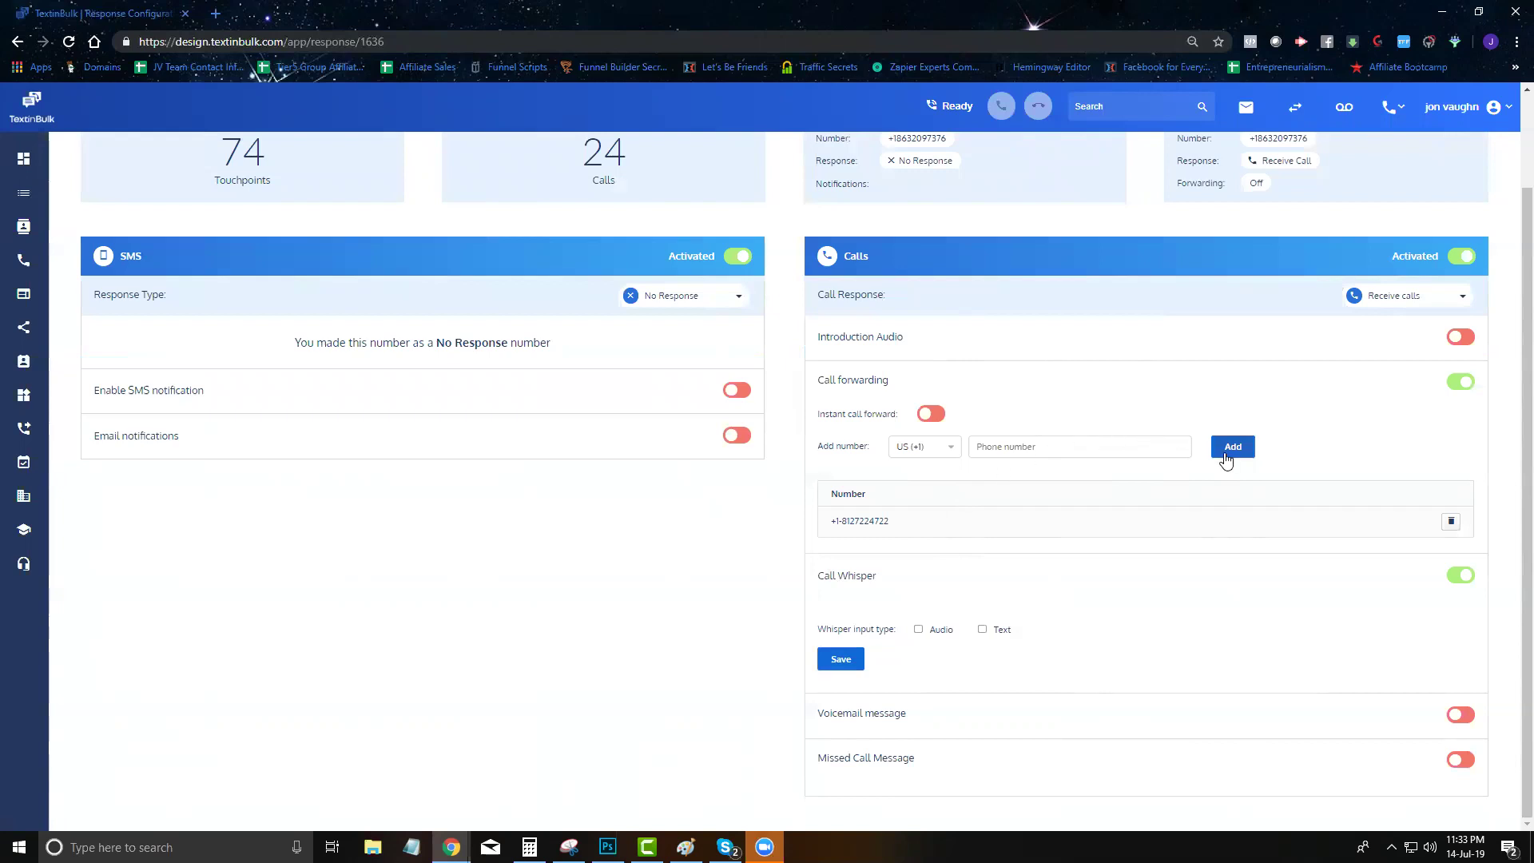
left_click(1121, 456)
left_click(1225, 456)
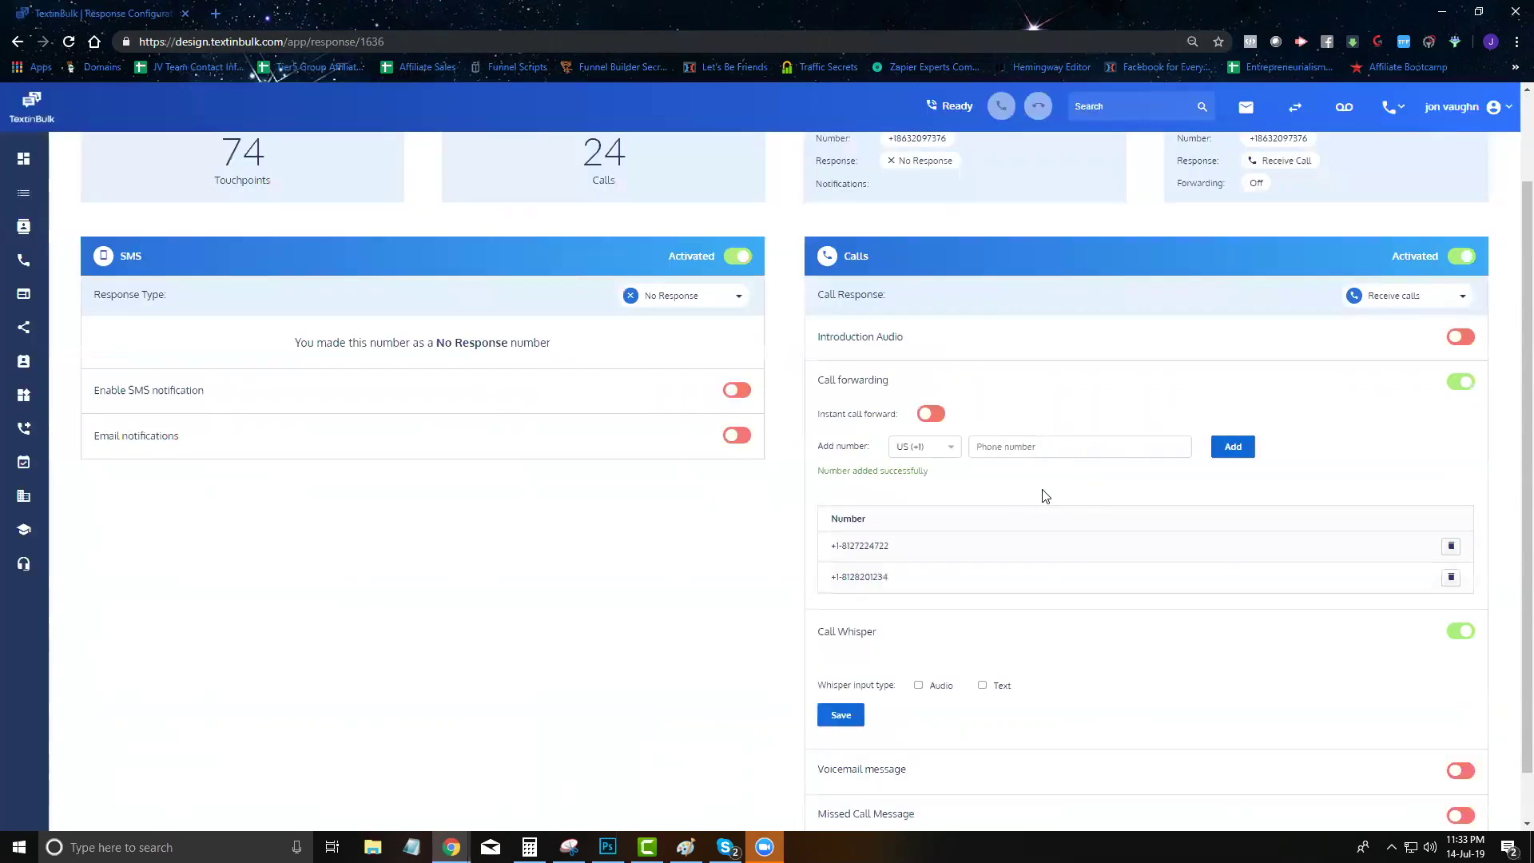
left_click_drag(896, 526, 874, 524)
scroll(924, 517, "up", 2)
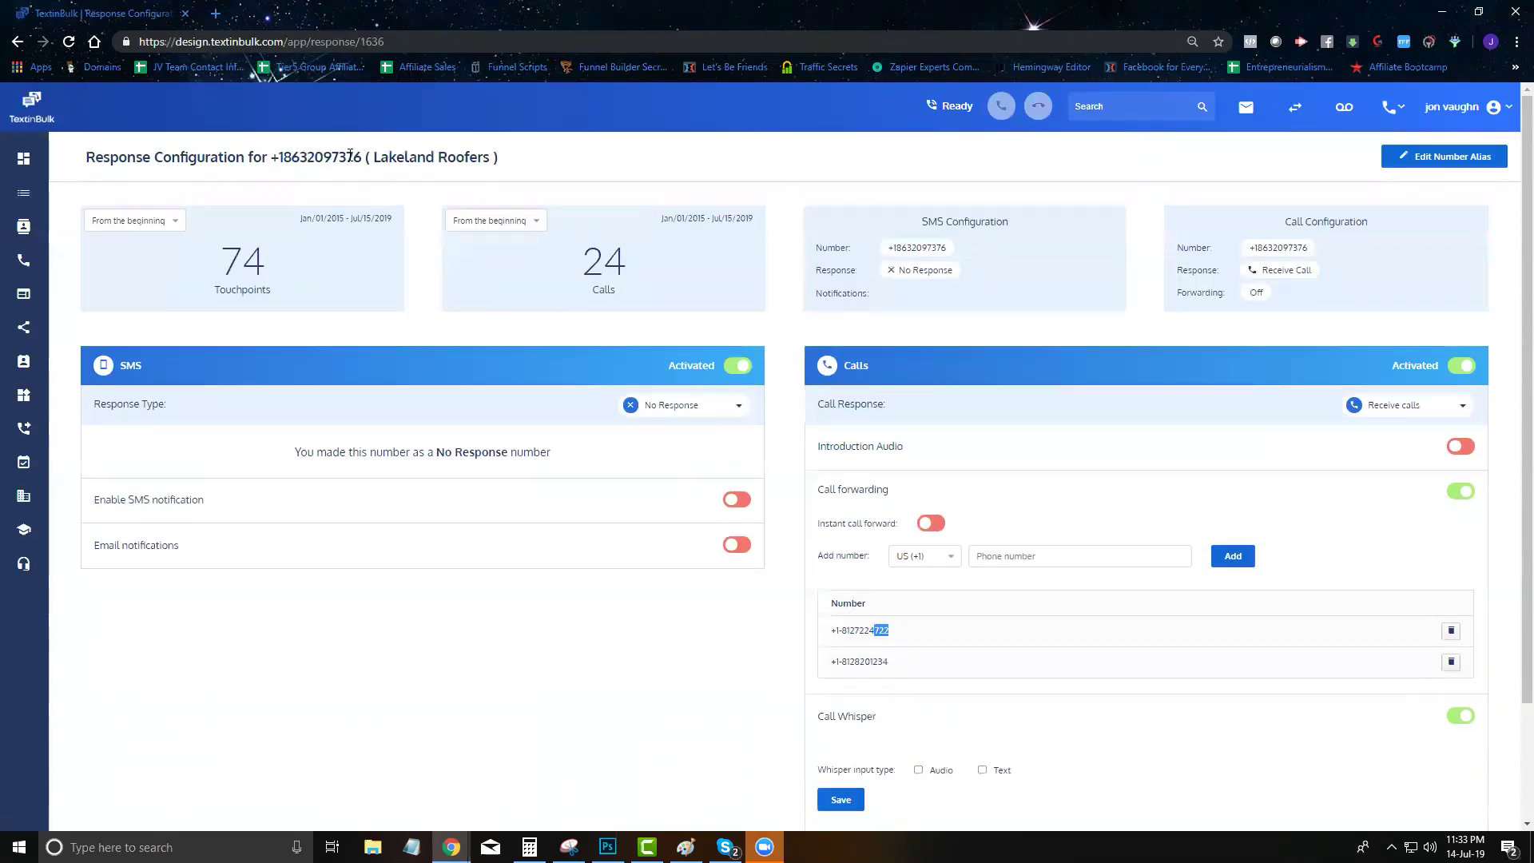
left_click_drag(362, 155, 270, 157)
scroll(577, 361, "down", 2)
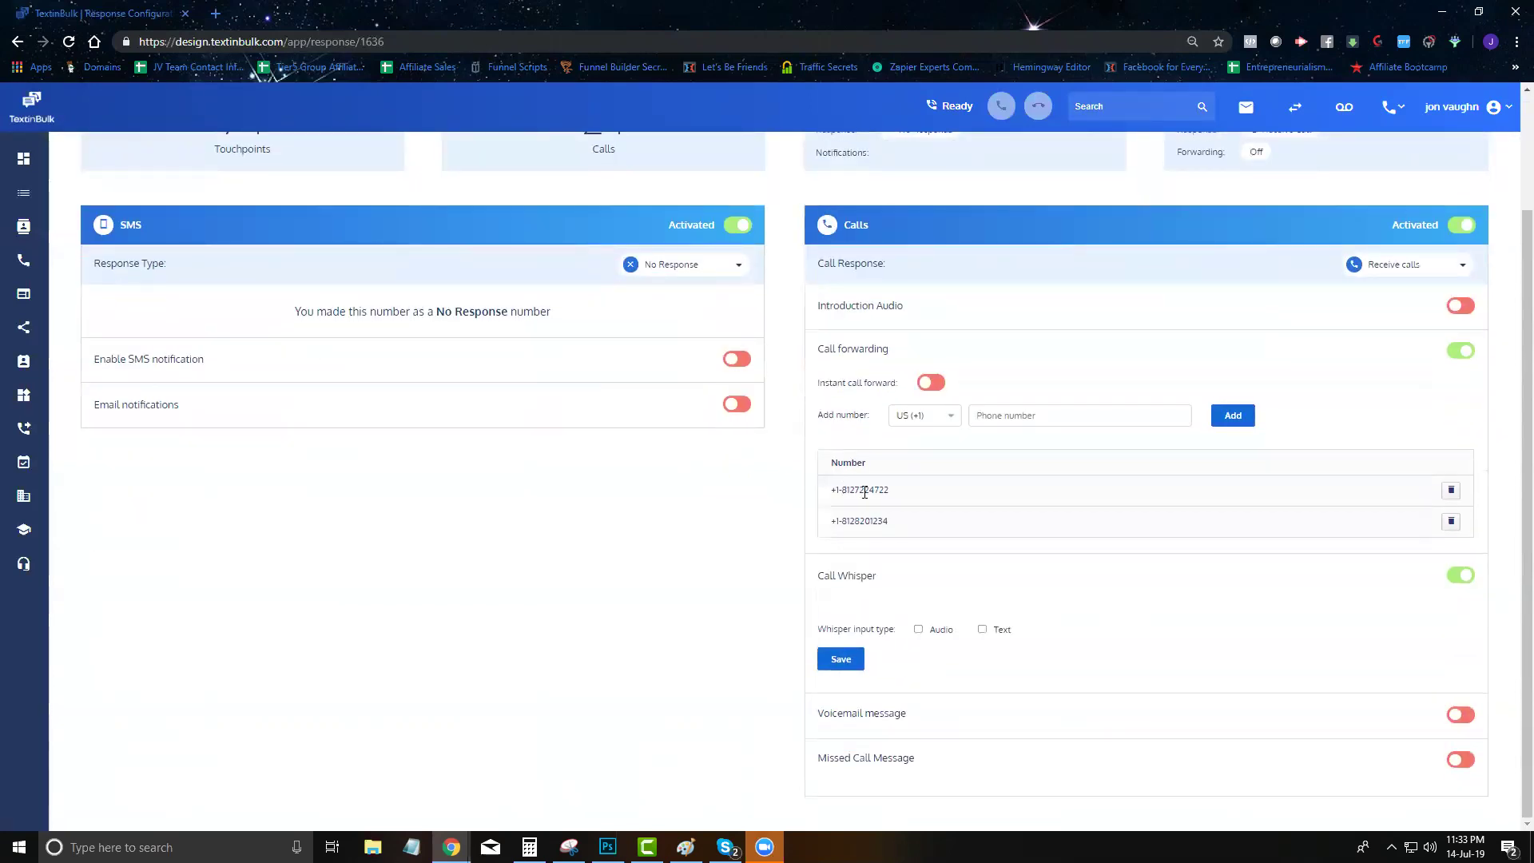
left_click_drag(896, 494, 872, 523)
left_click(1451, 524)
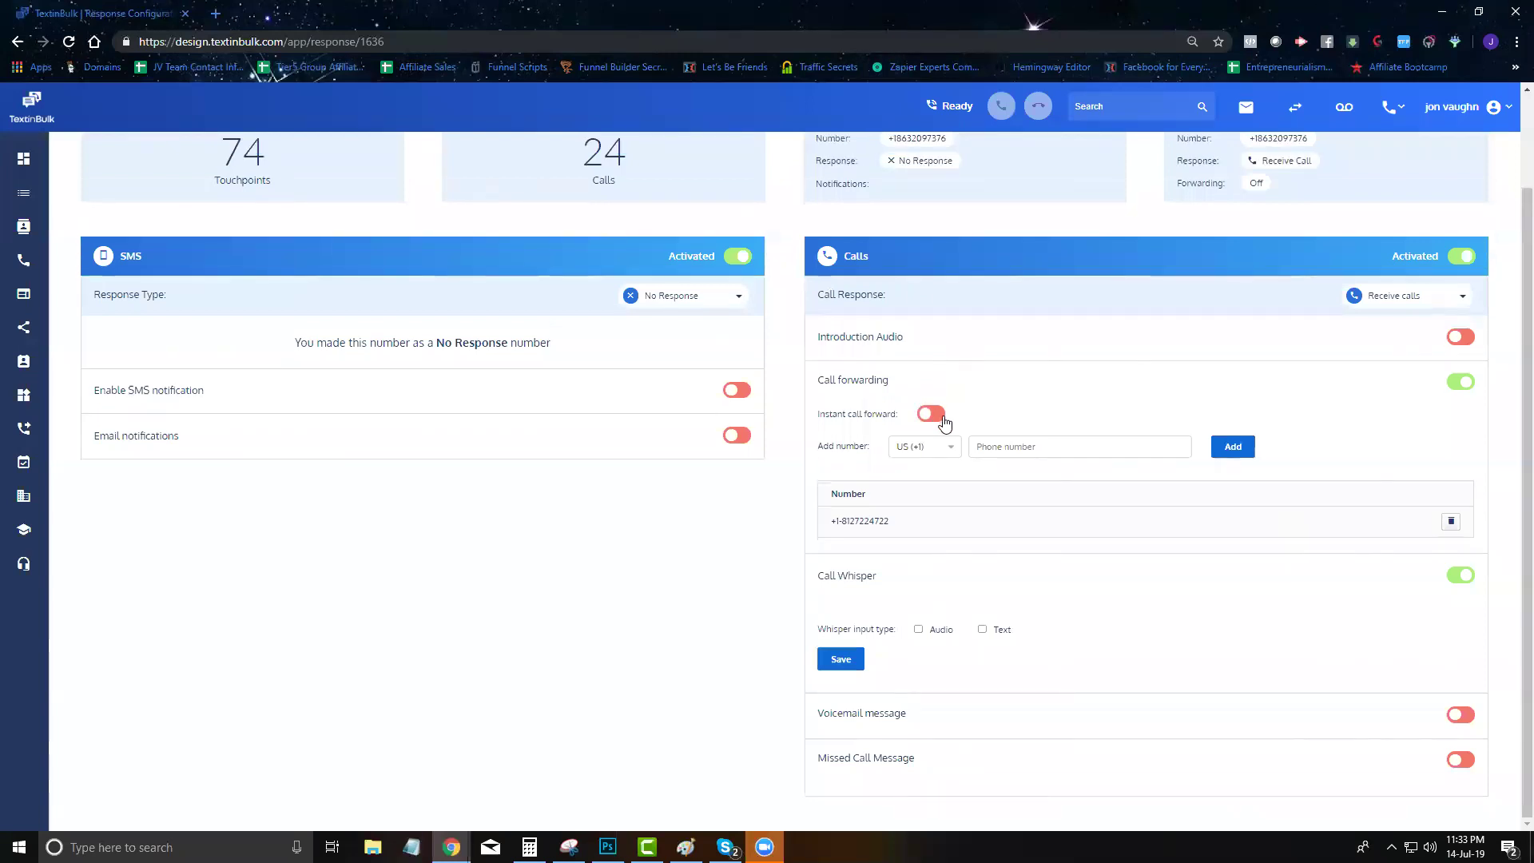
scroll(945, 421, "up", 2)
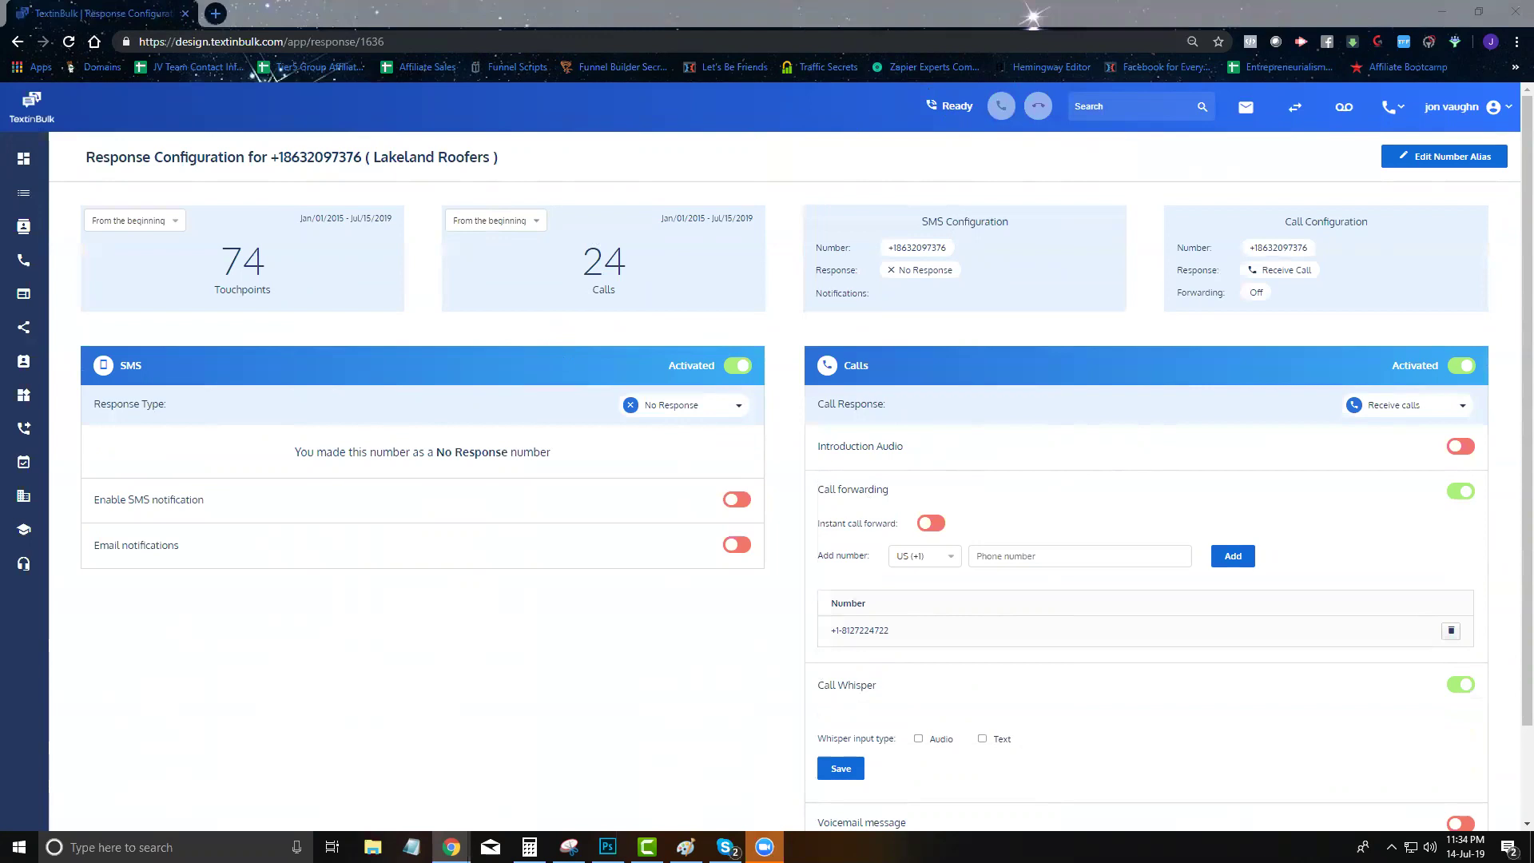
left_click(744, 151)
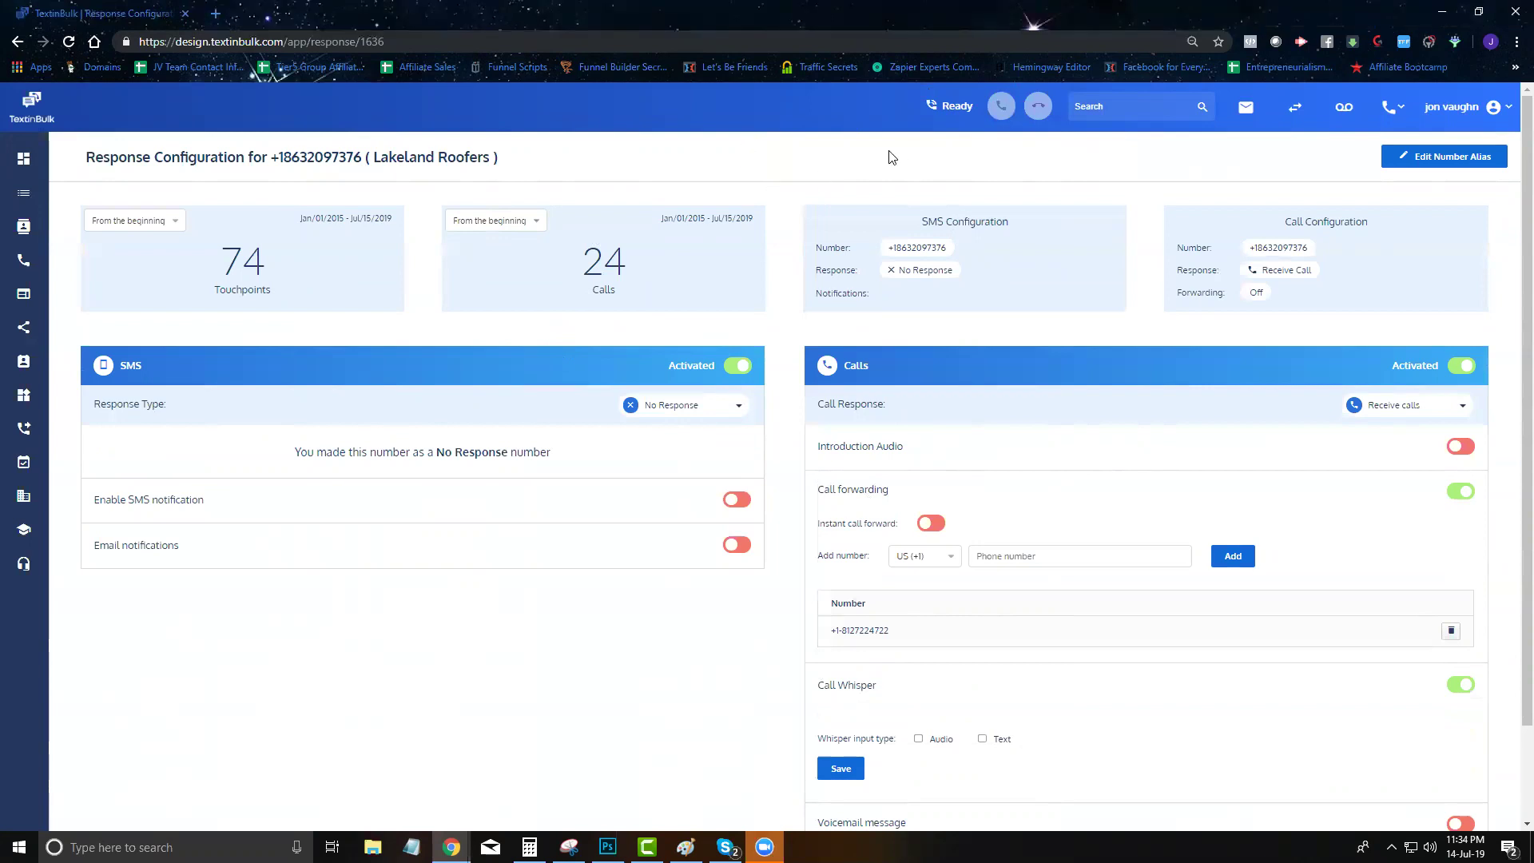
scroll(1063, 431, "down", 2)
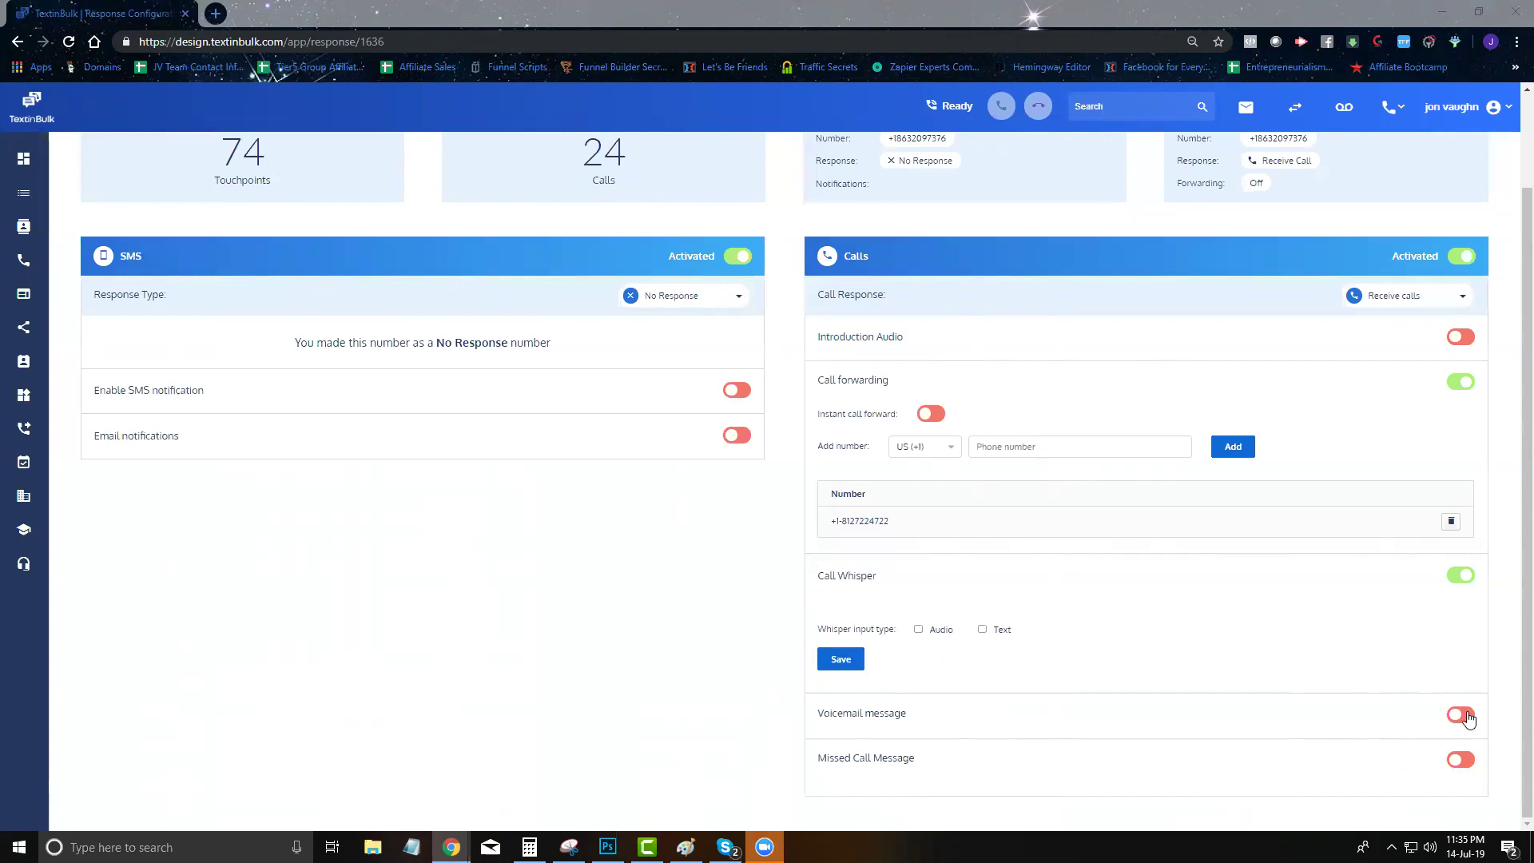
Switch Call Whisper off and turn on the voicemail message option
left_click(1459, 576)
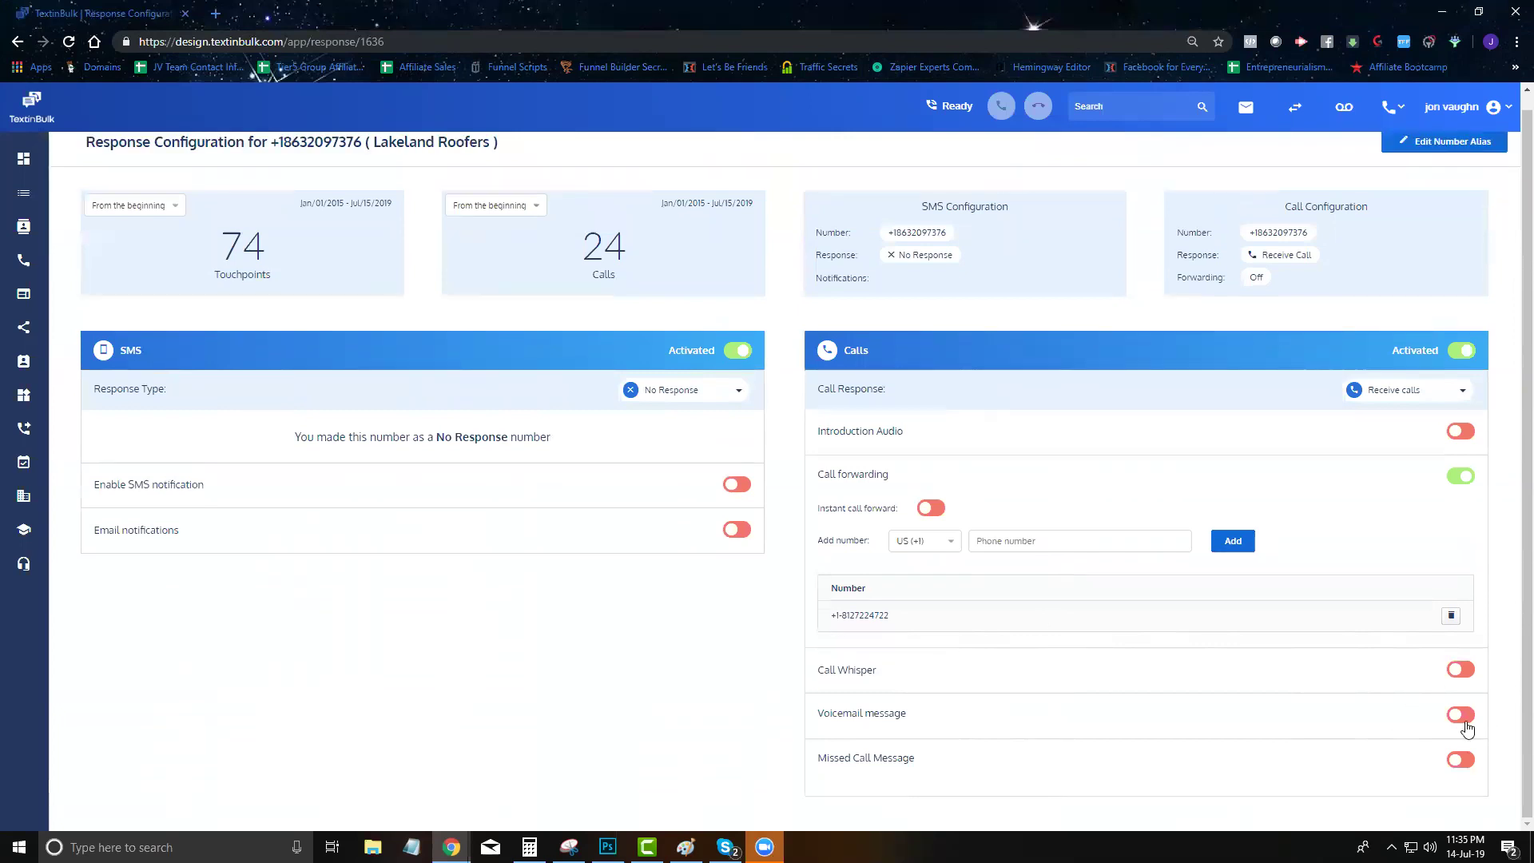
left_click(1460, 714)
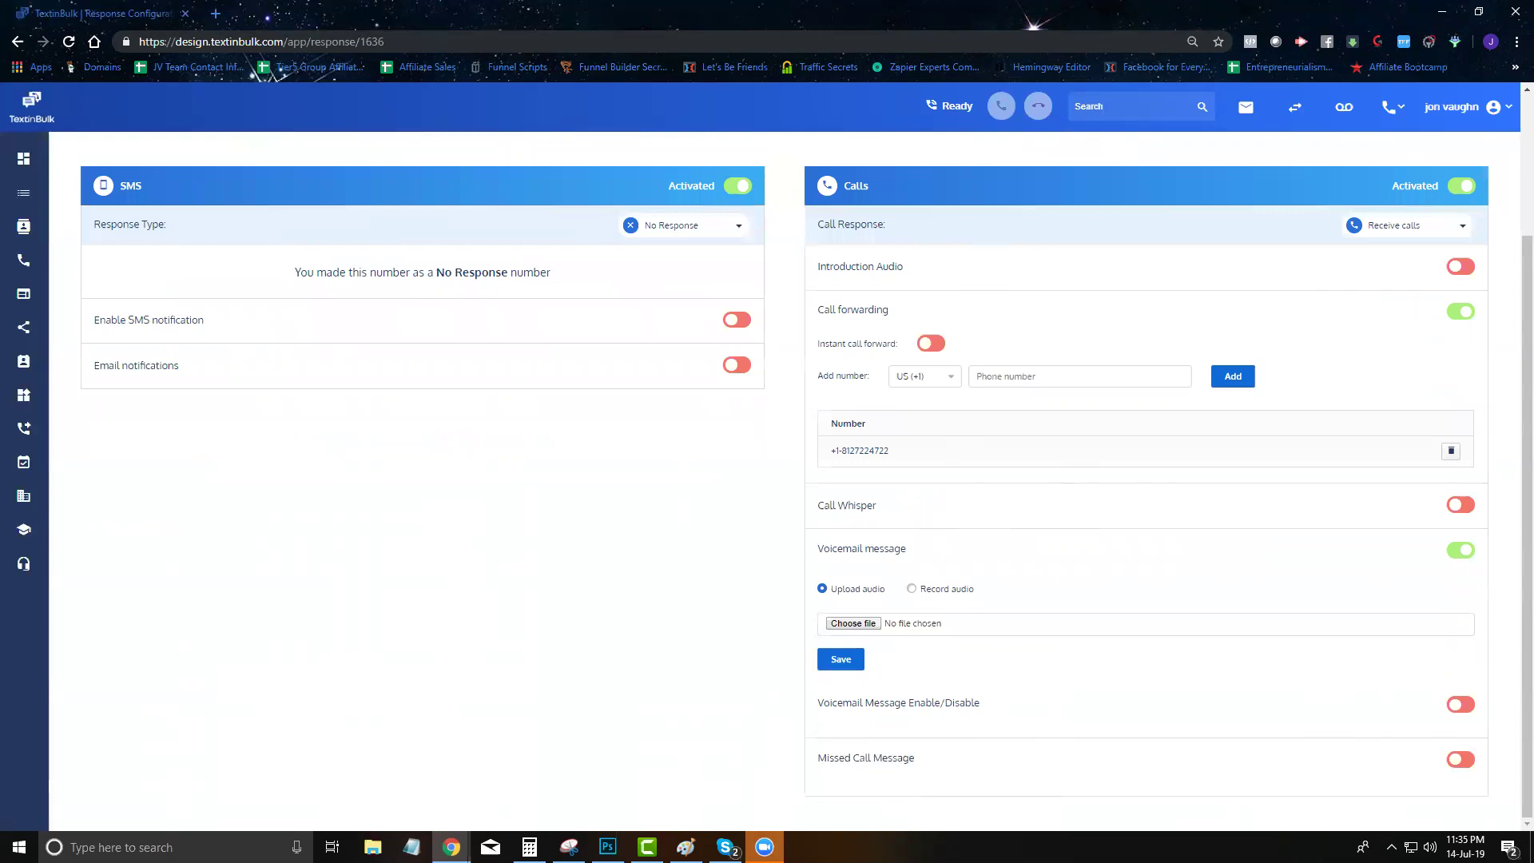
left_click(1469, 707)
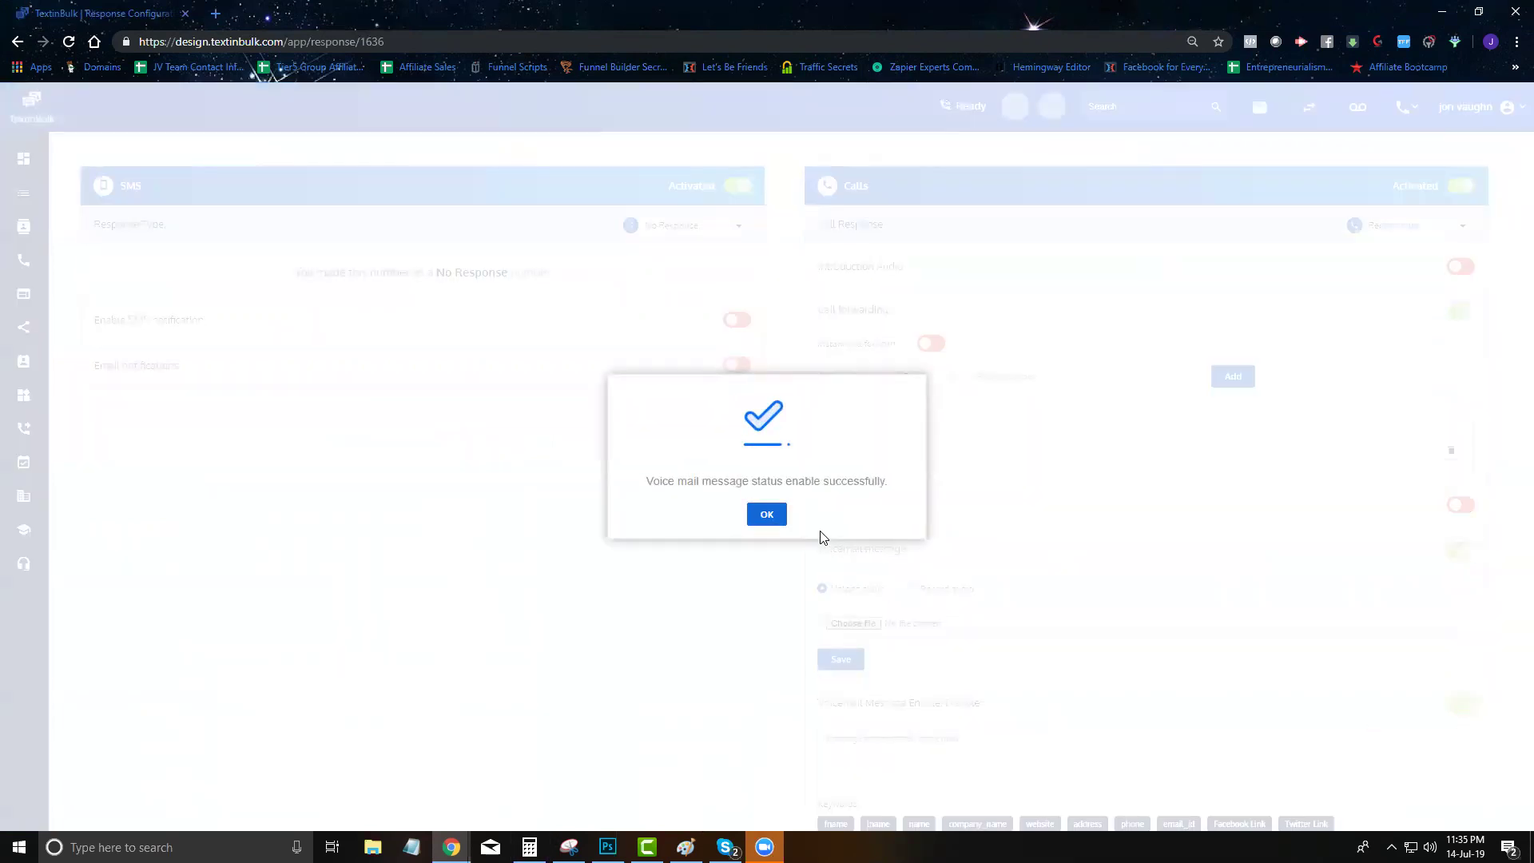
left_click(767, 515)
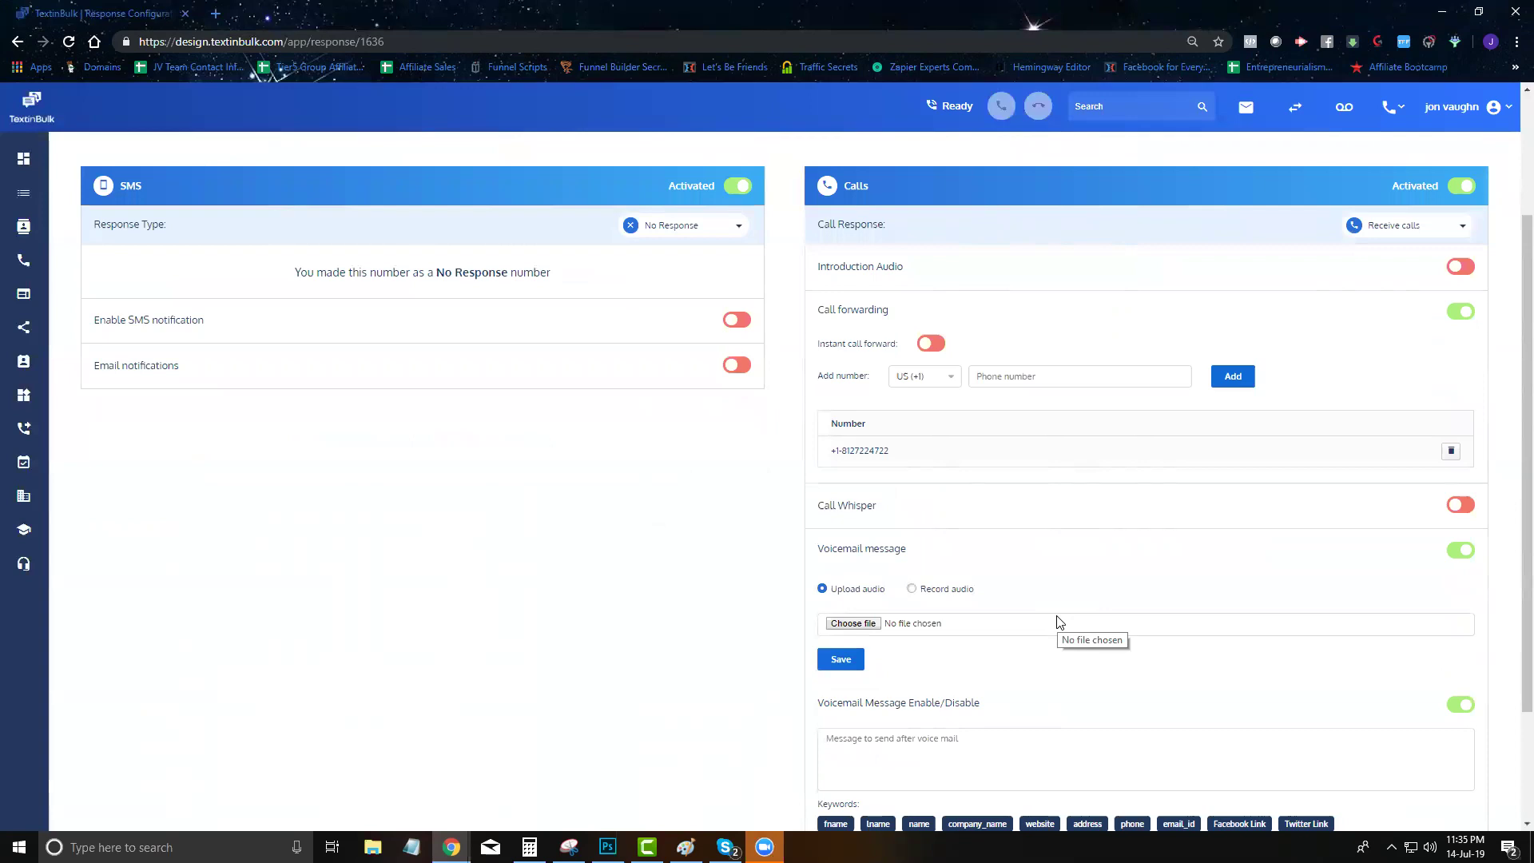
Disable the after-voicemail message again and confirm
scroll(1005, 685, "down", 1)
left_click(1005, 685)
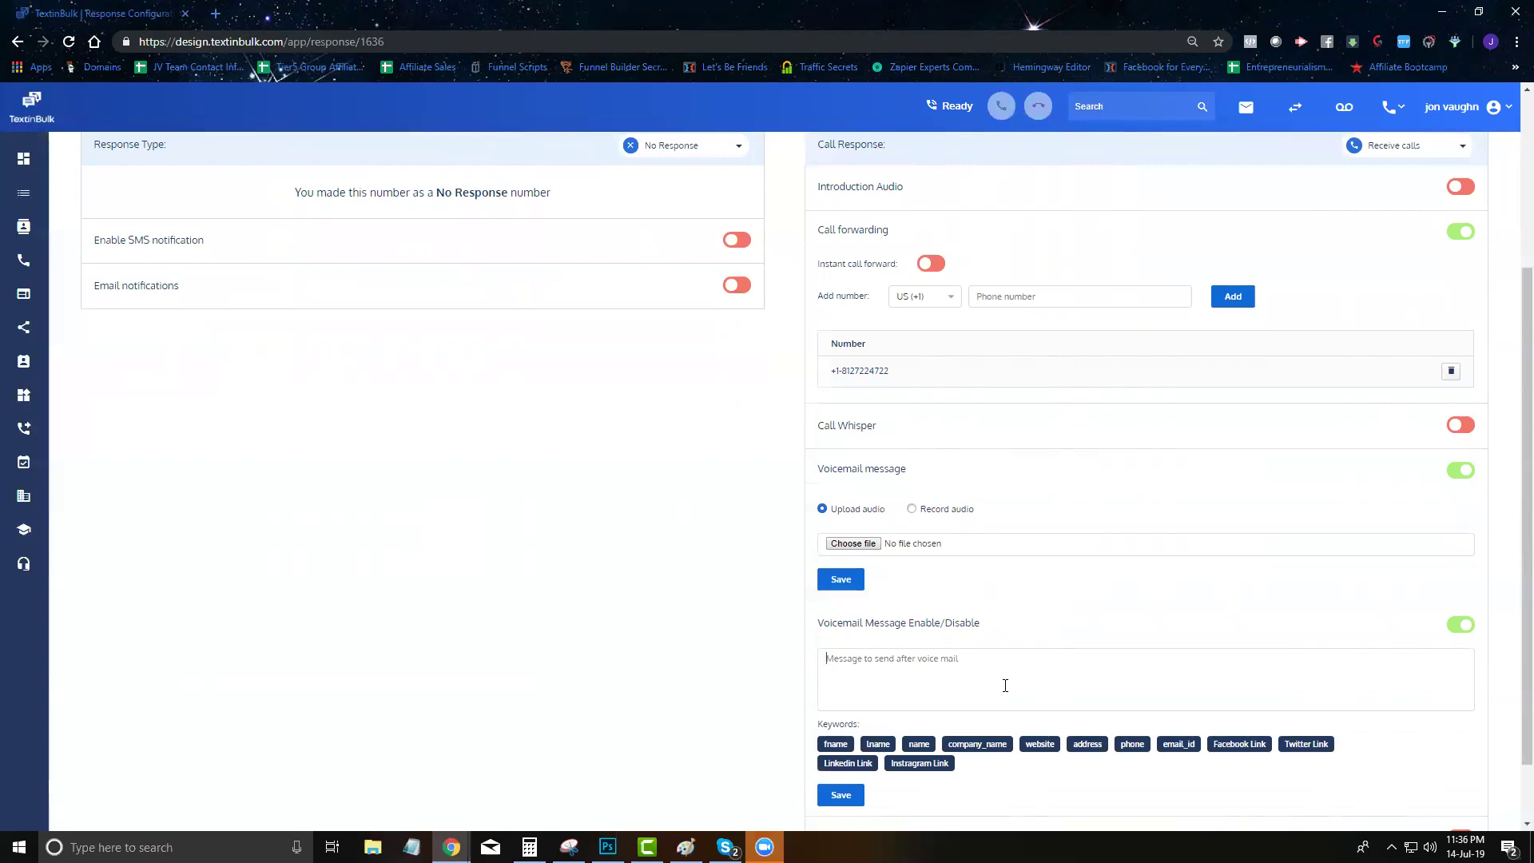
left_click(1461, 626)
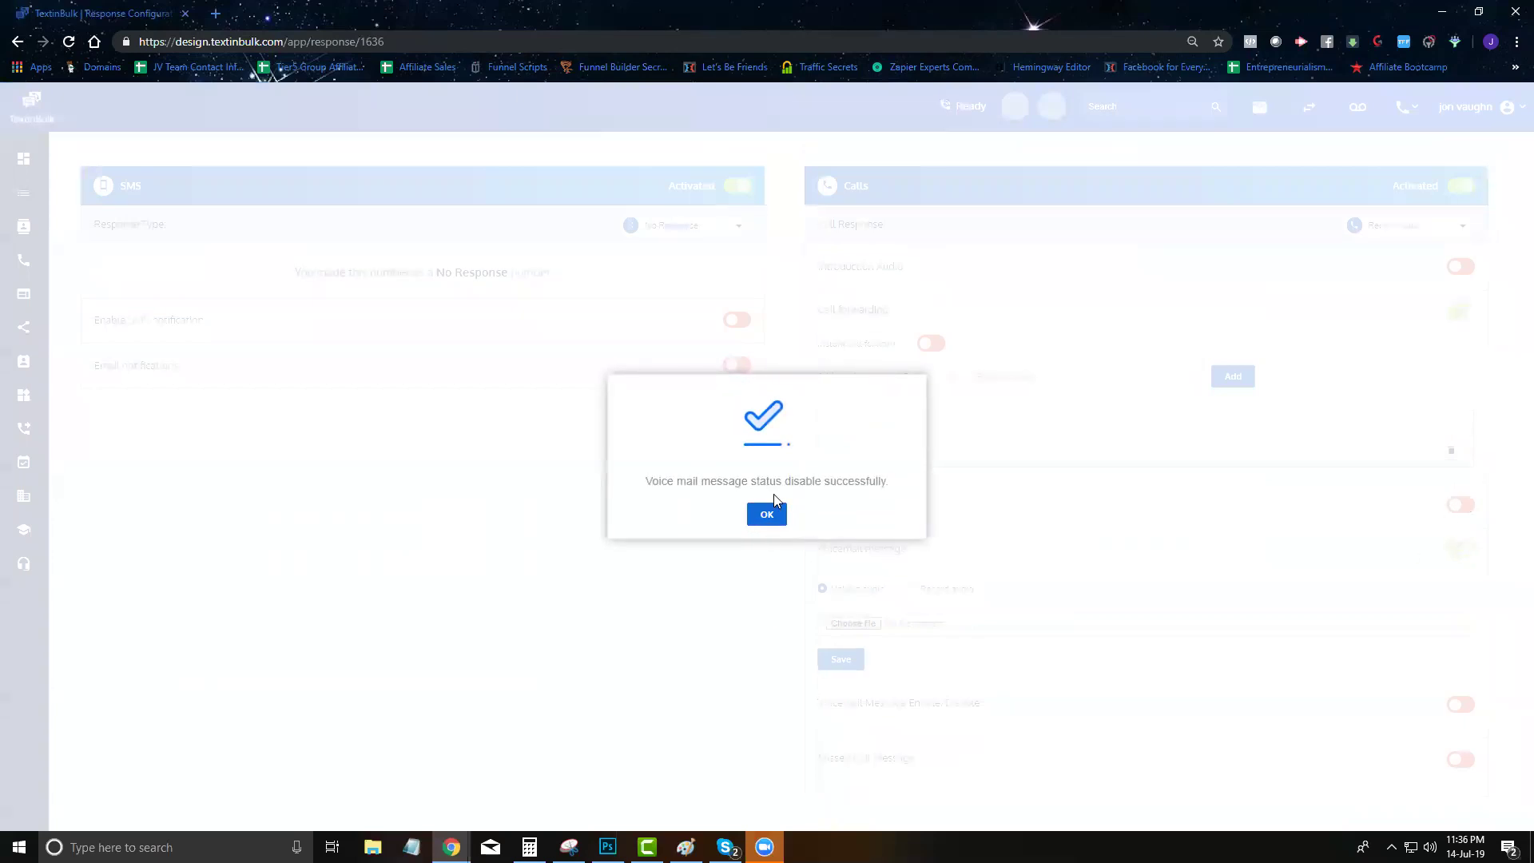
left_click(767, 514)
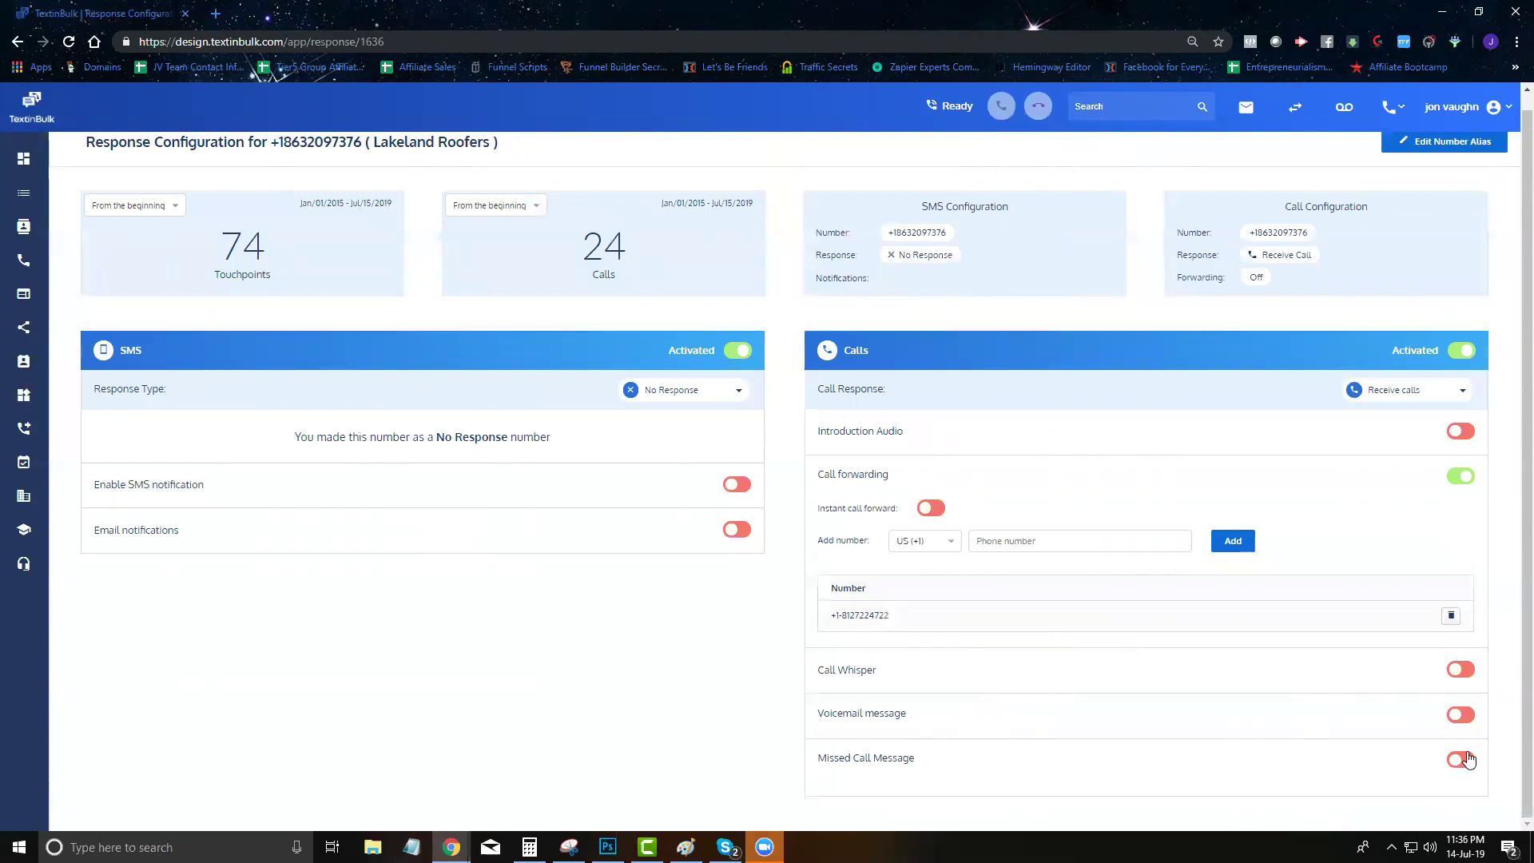
Turn the Missed Call Message on and back off, confirming each dialog
left_click(1464, 758)
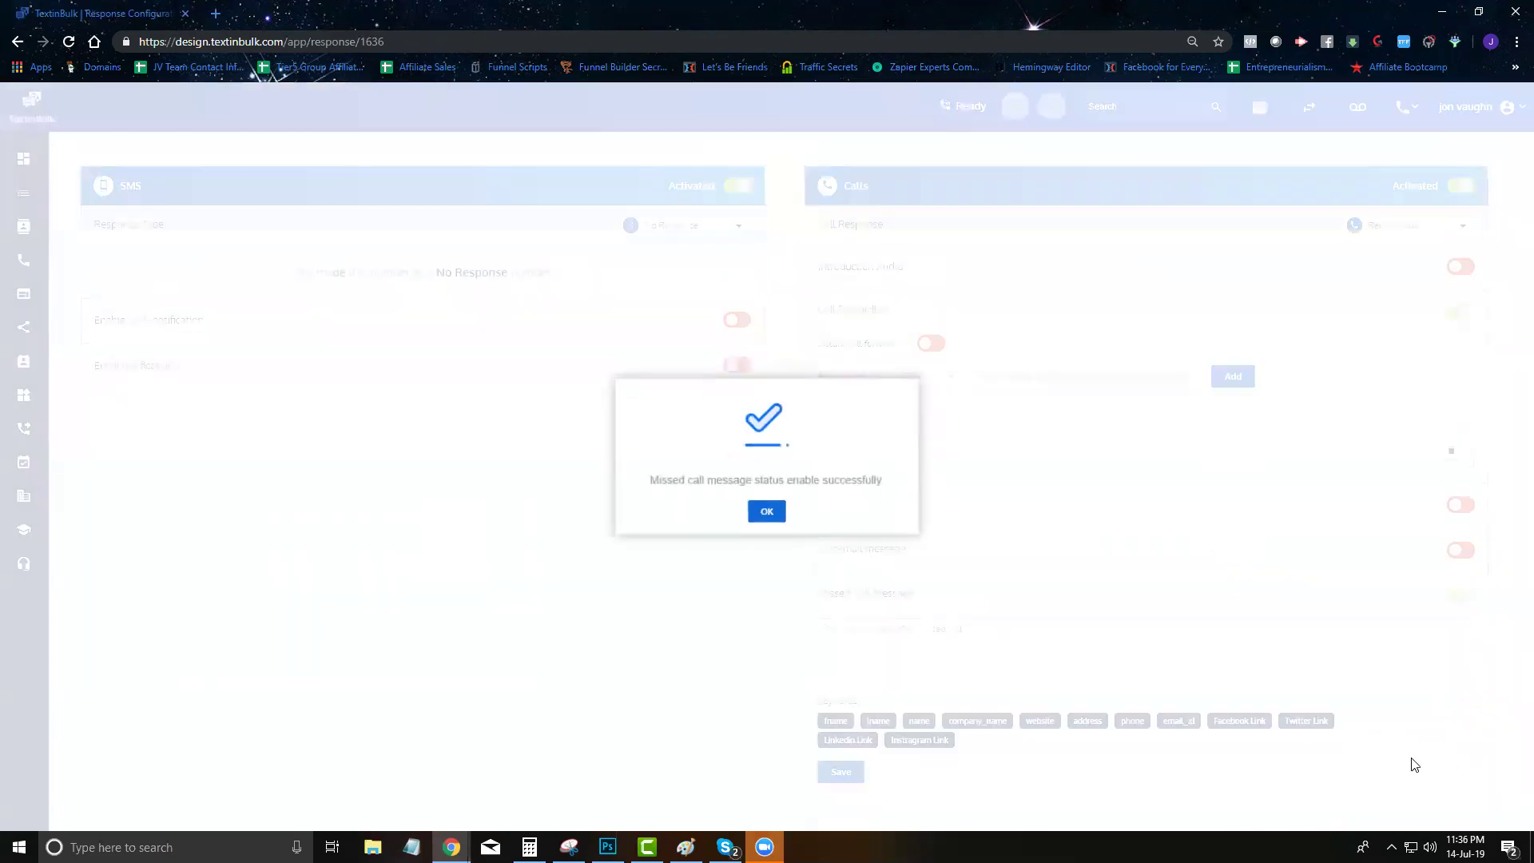
left_click(771, 516)
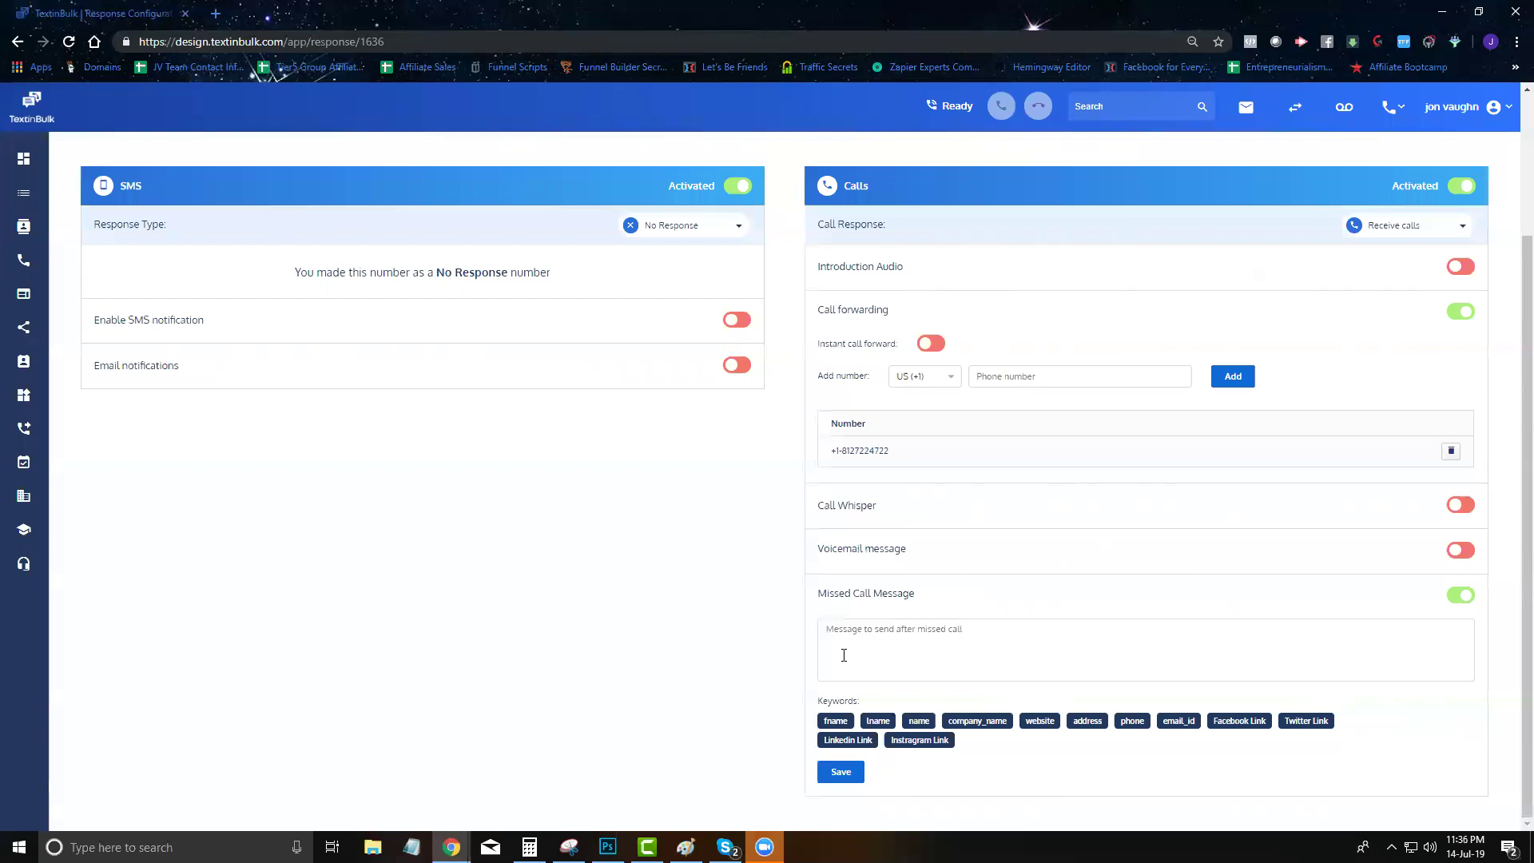
left_click(1464, 596)
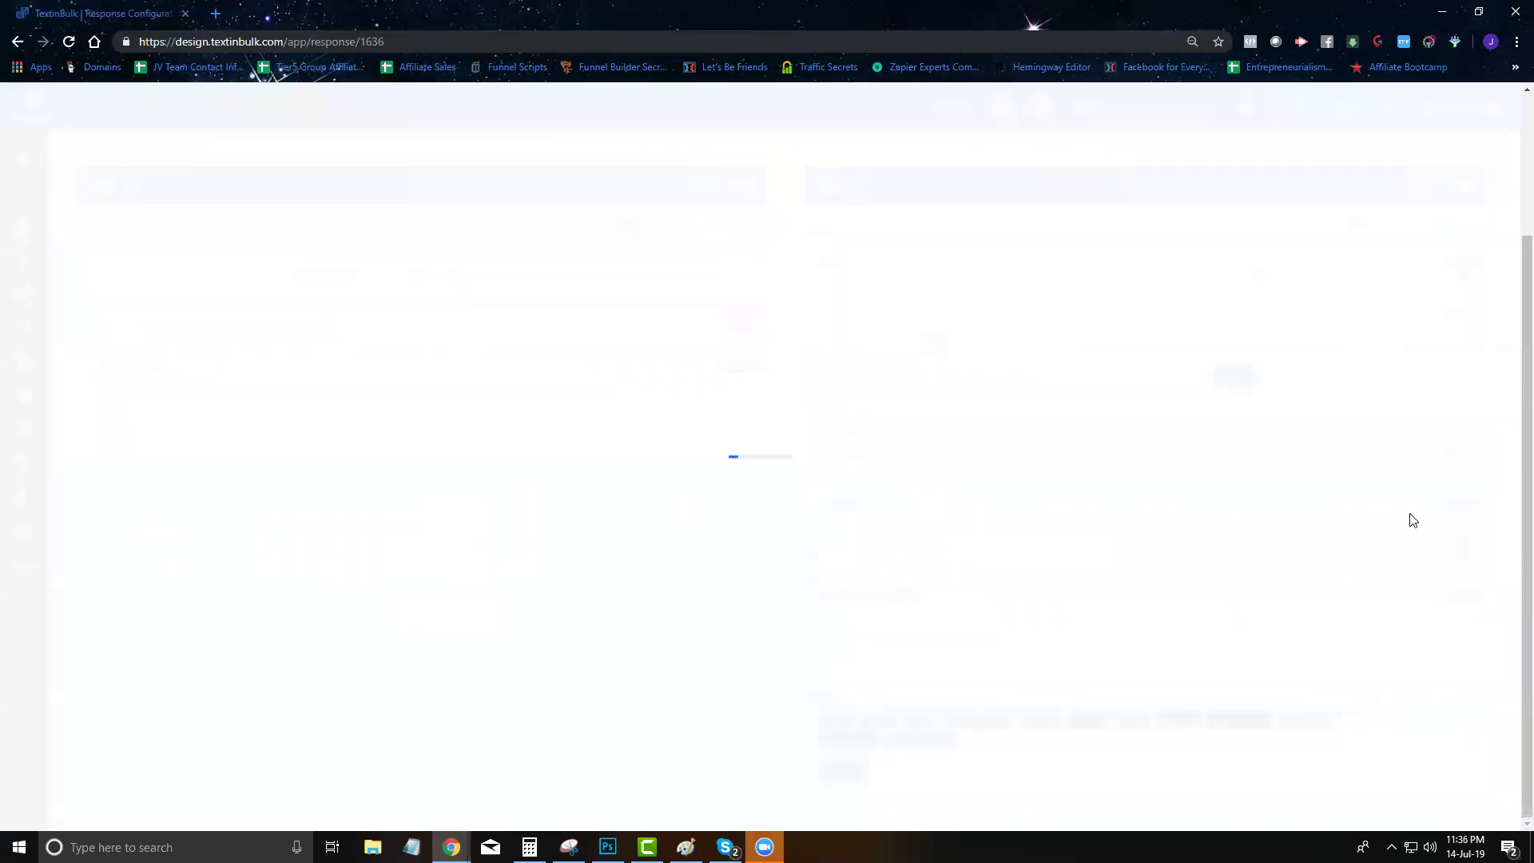
left_click(760, 518)
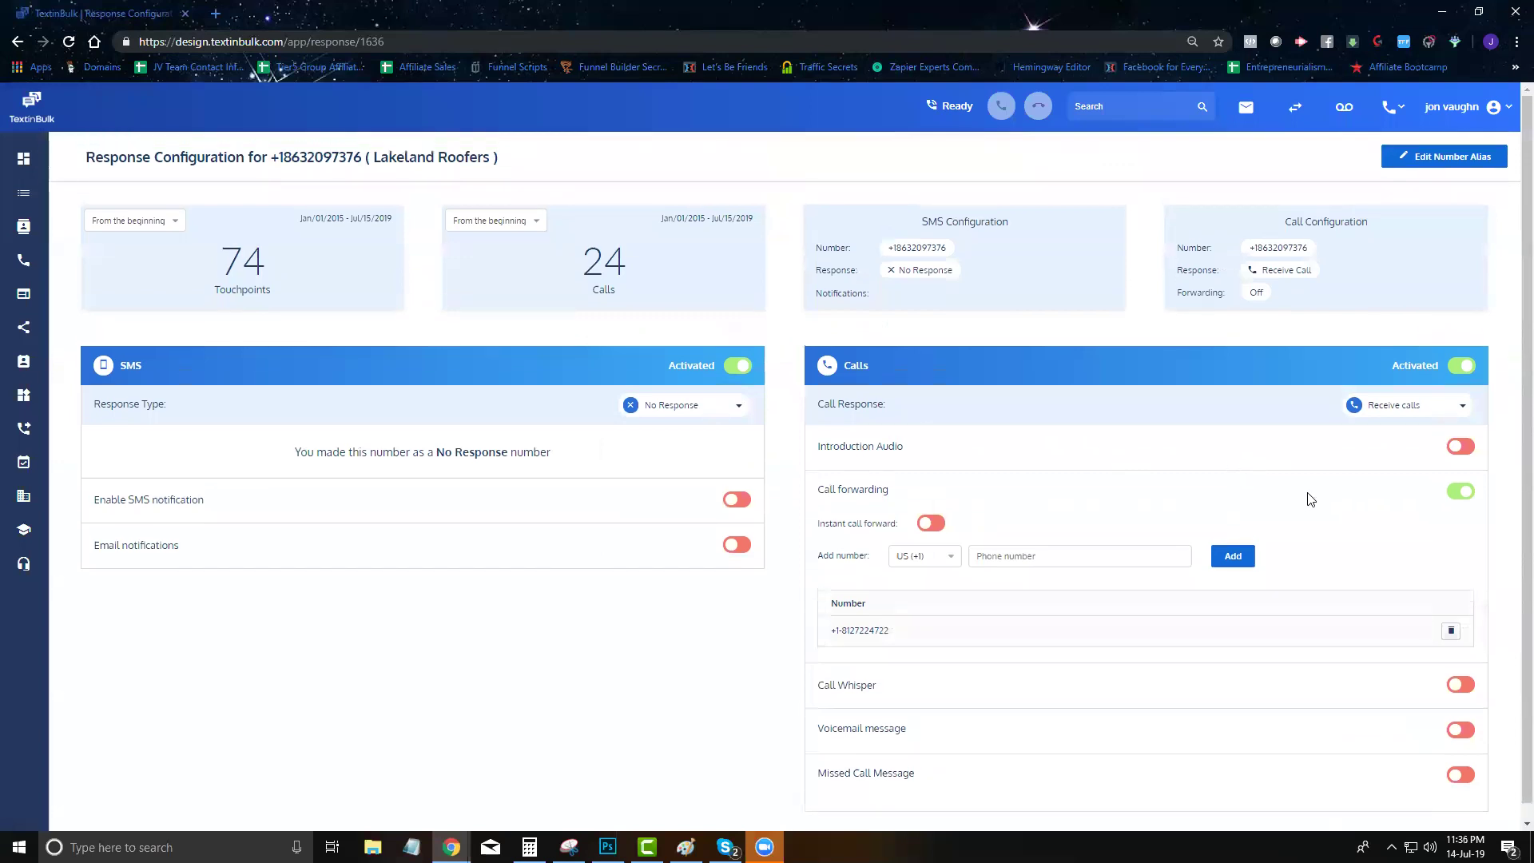
View the Call Response options (Conference line, IVR, Receive calls), then go to SMS Templates
left_click(1399, 412)
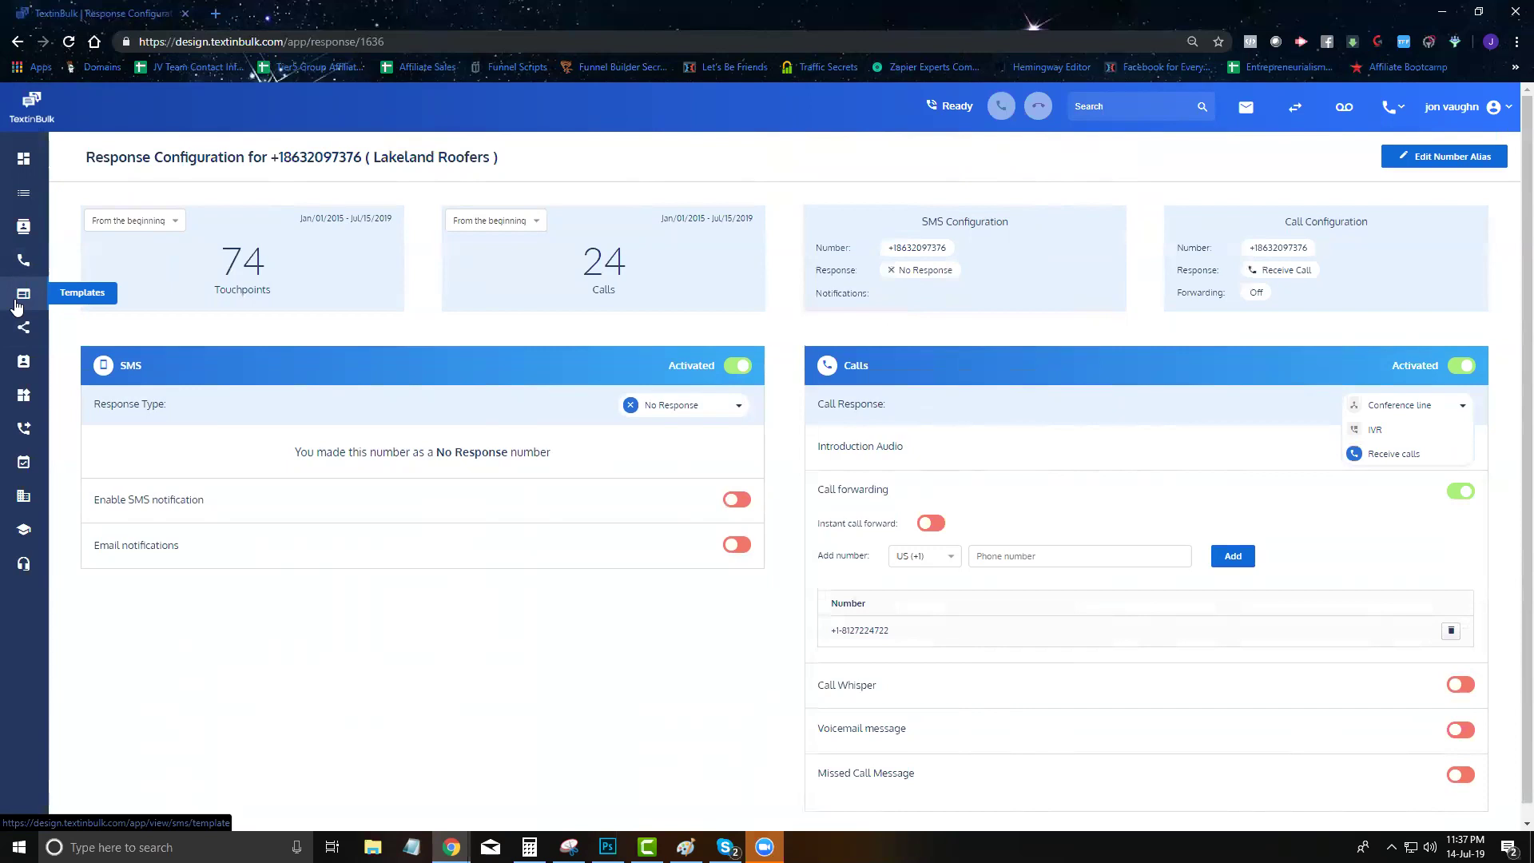
left_click(16, 305)
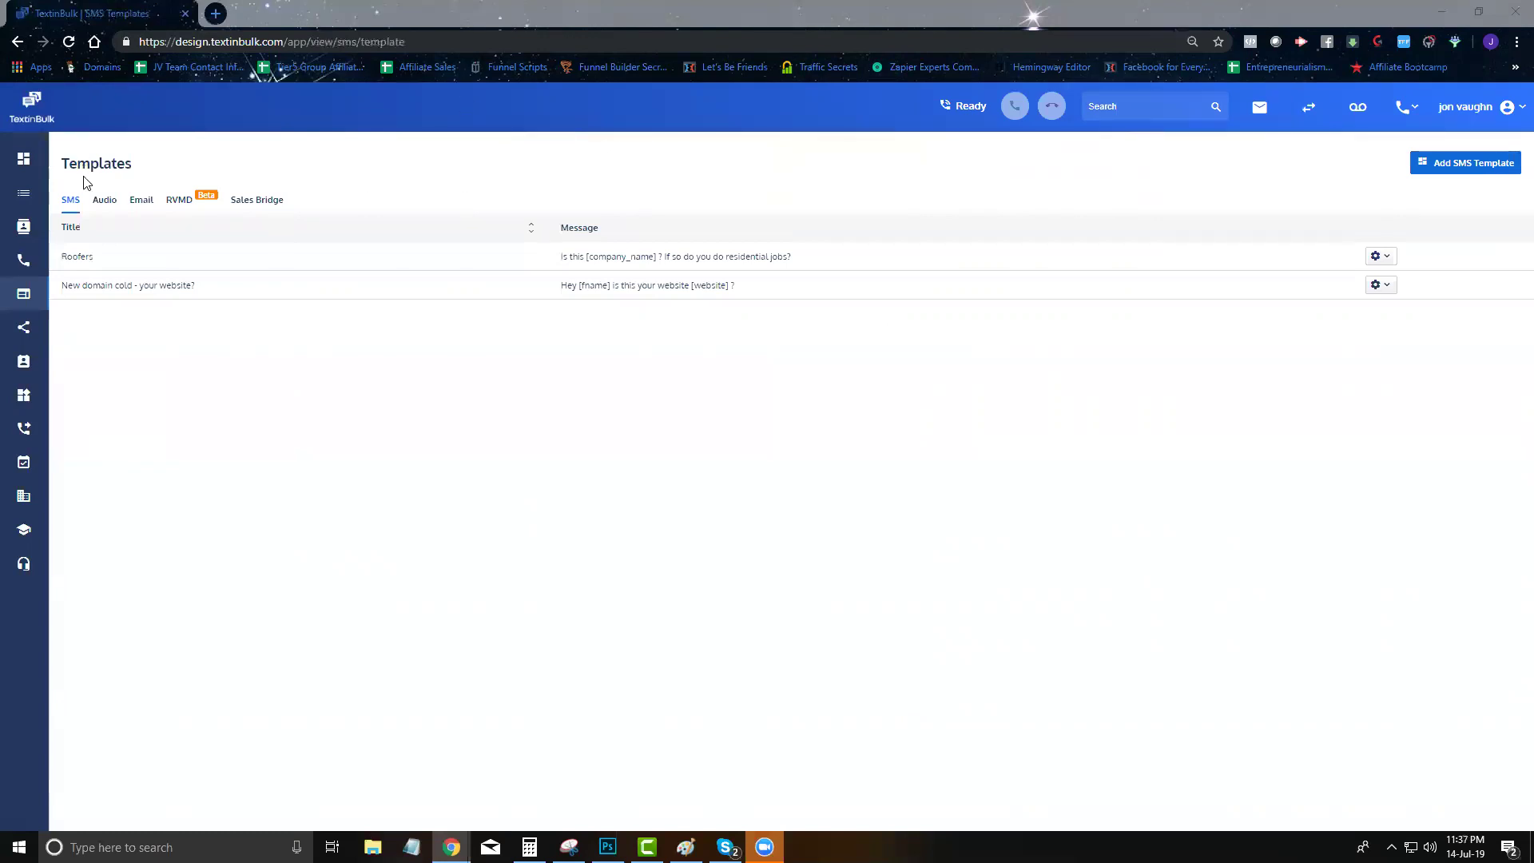
Start a new SMS template, cancel it, and move to the Audio templates
left_click(1480, 164)
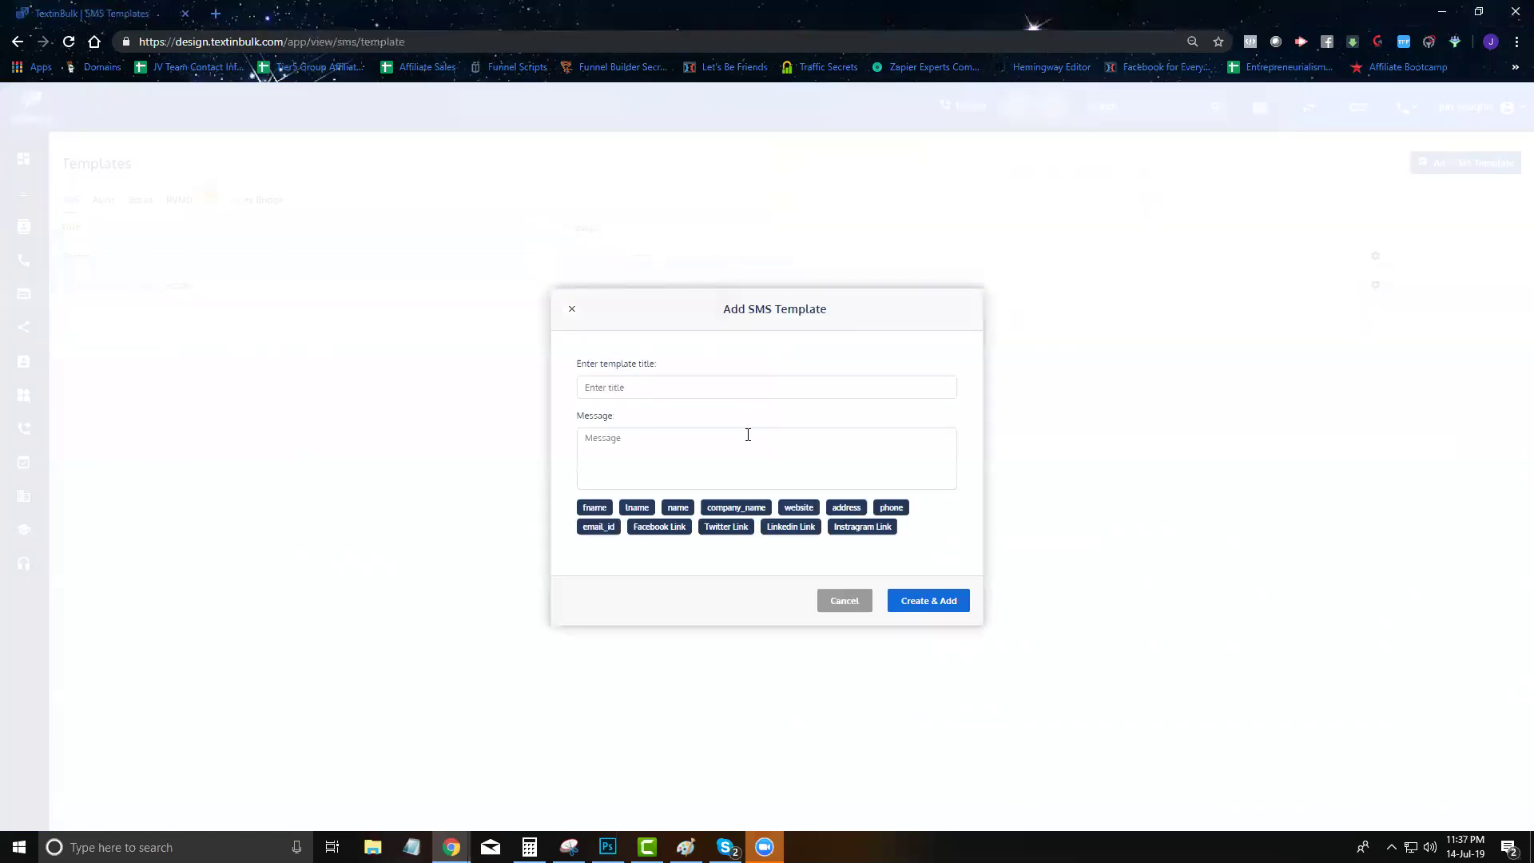
left_click(843, 600)
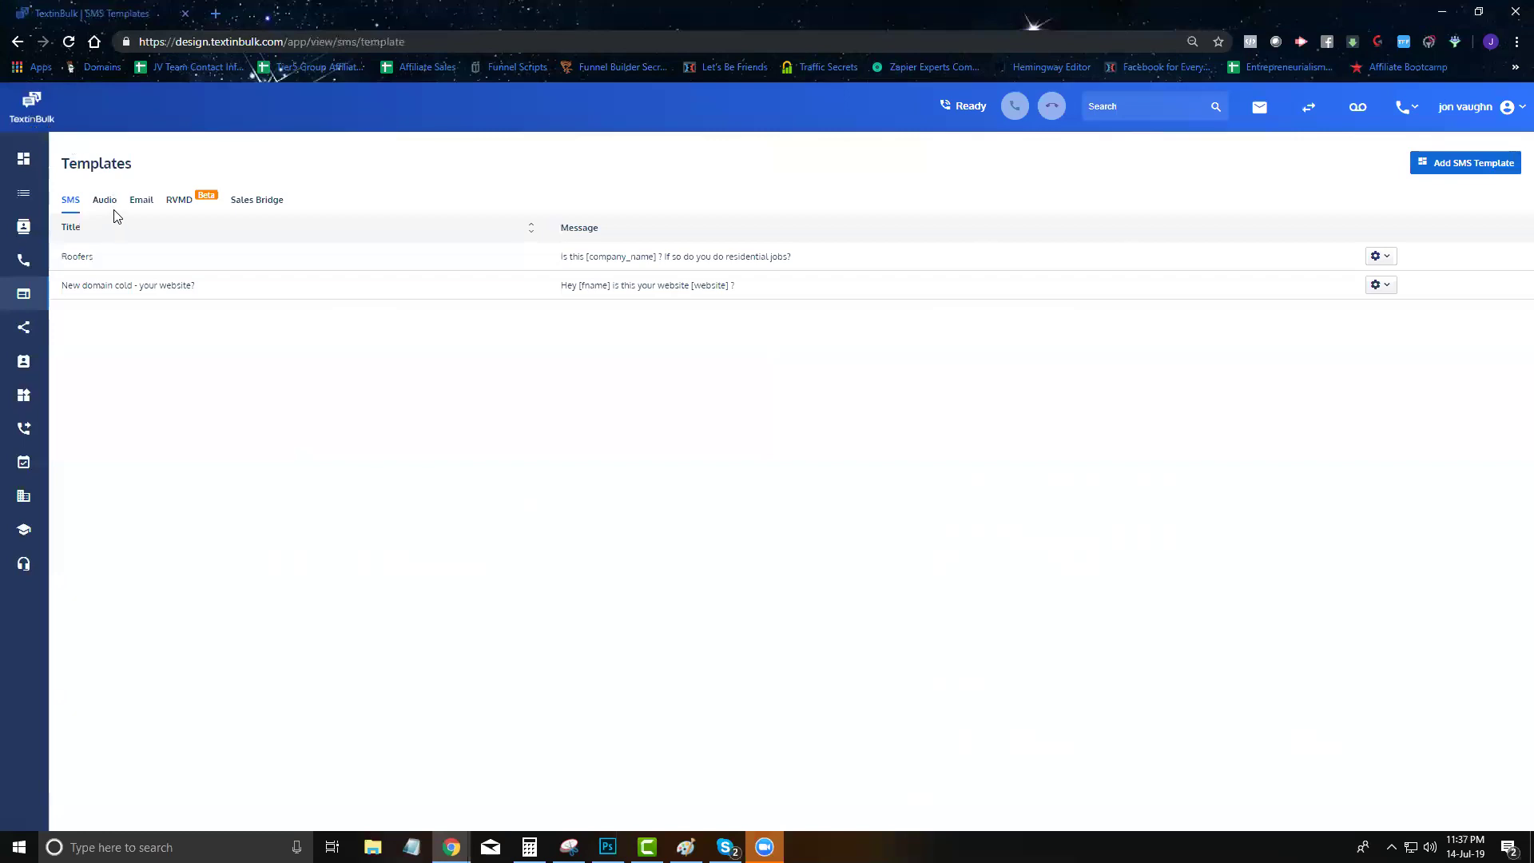
left_click(105, 199)
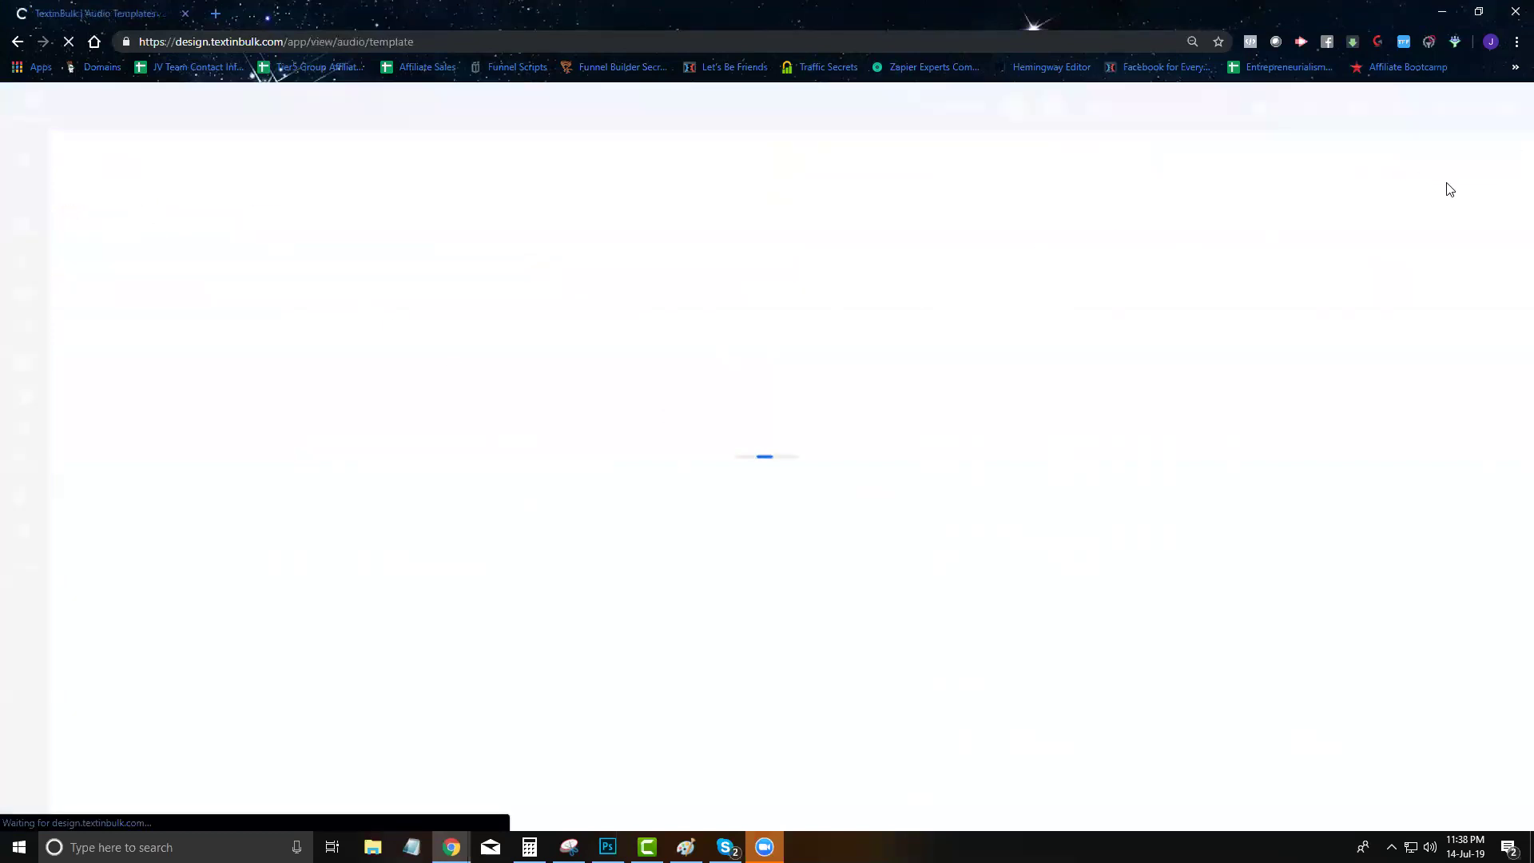
Open and close the new audio template and new email template forms
left_click(1435, 165)
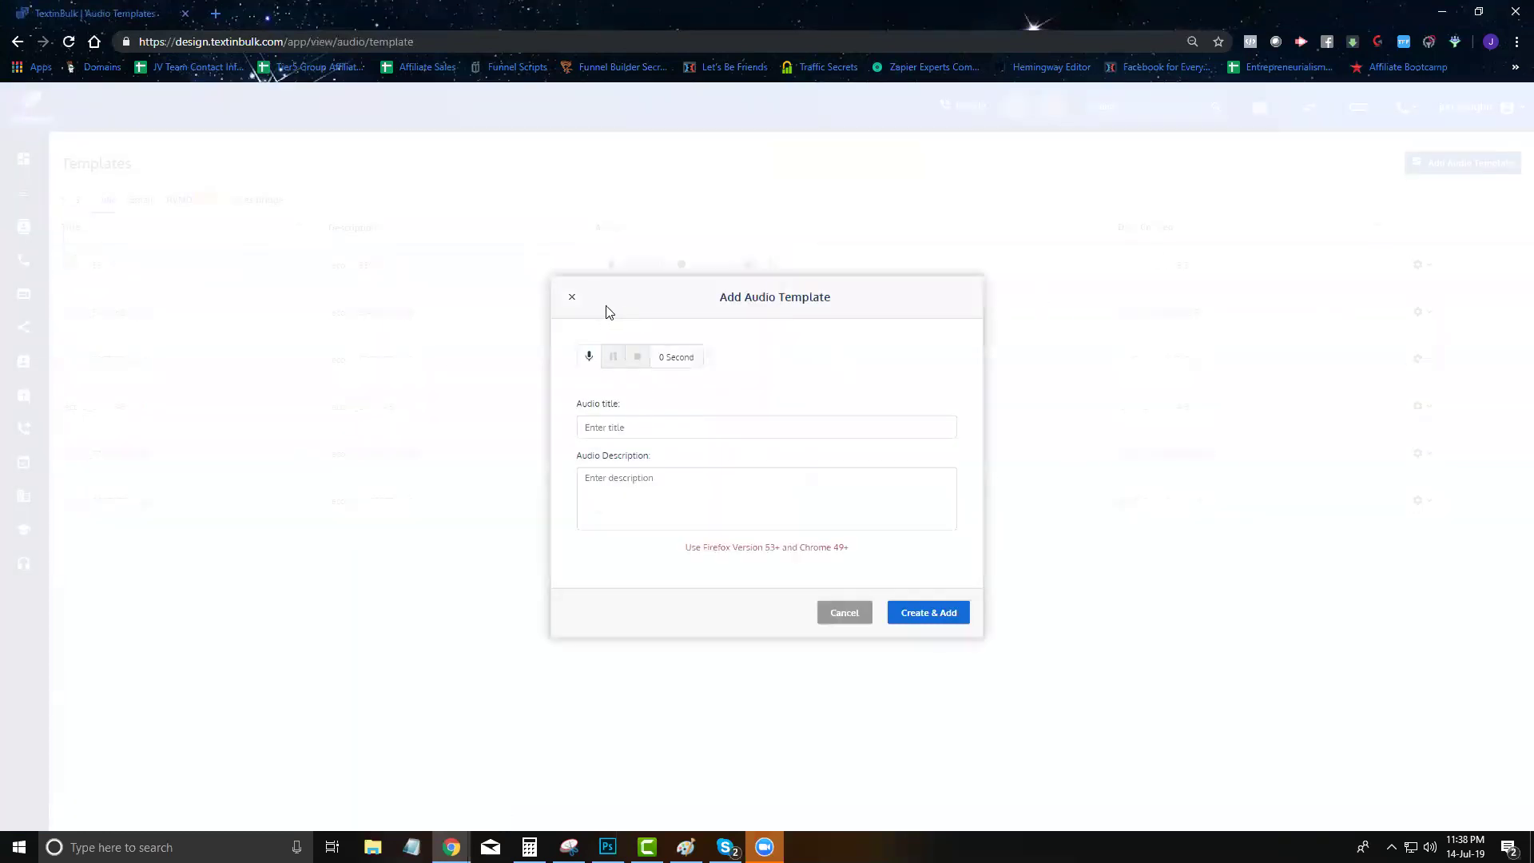
left_click(572, 297)
left_click(142, 200)
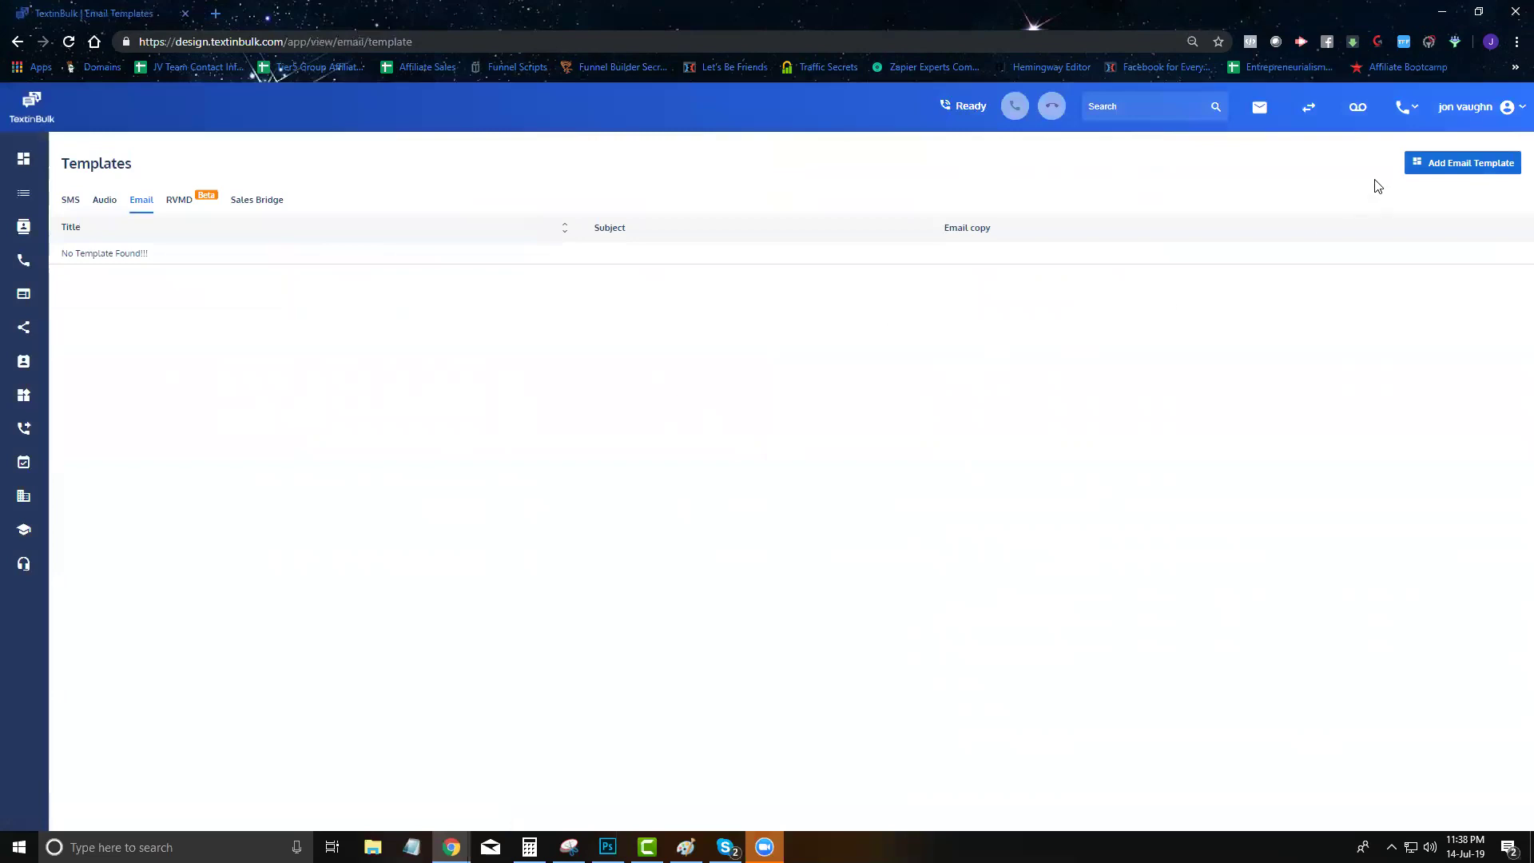
left_click(1478, 175)
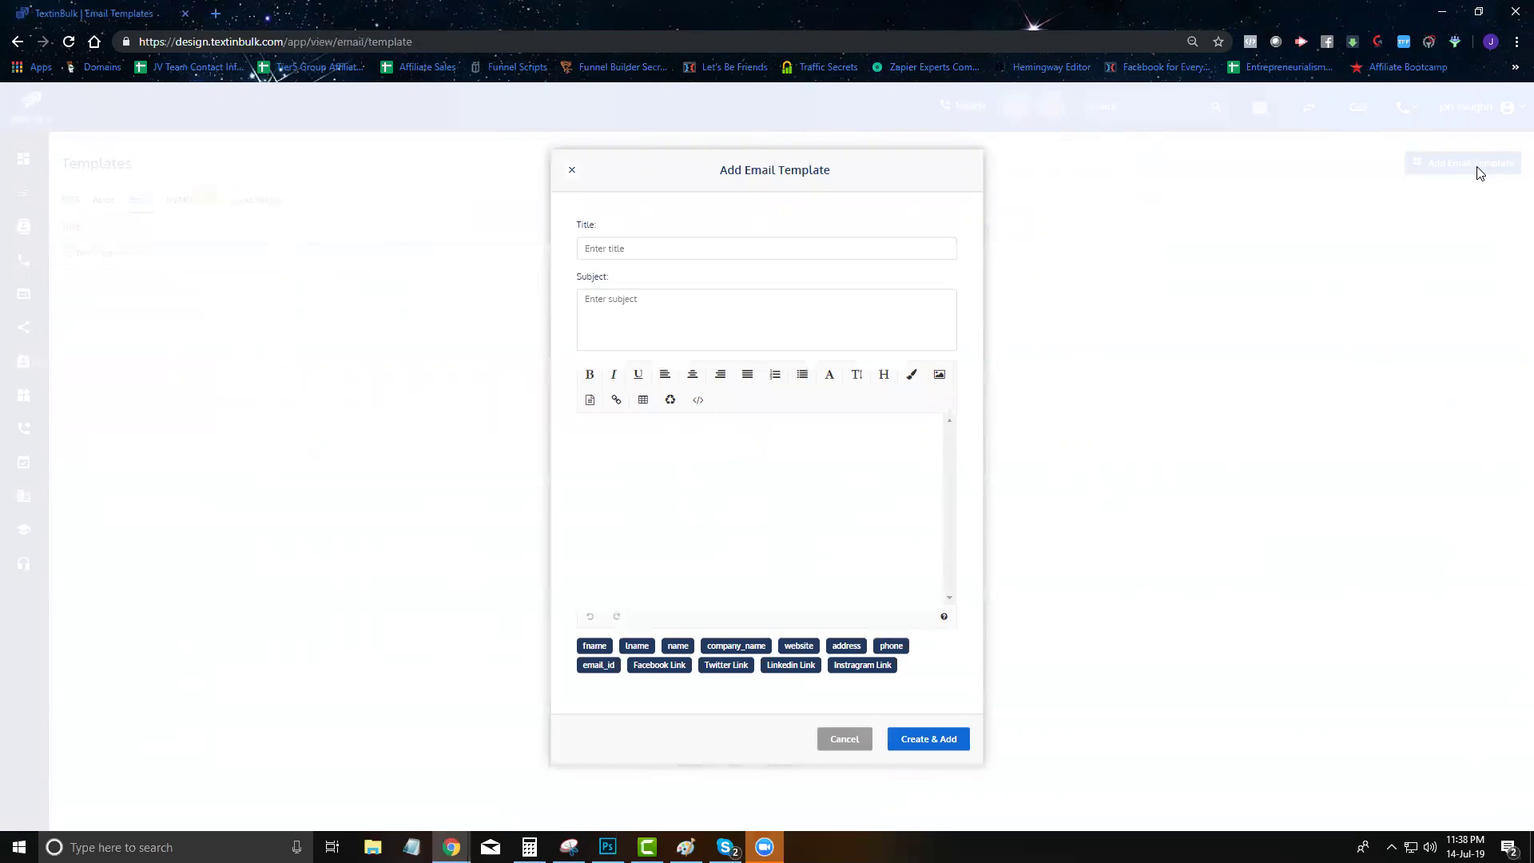
left_click(571, 169)
Look over the RVMD and Sales Bridge templates, then open the IVR List
left_click(193, 210)
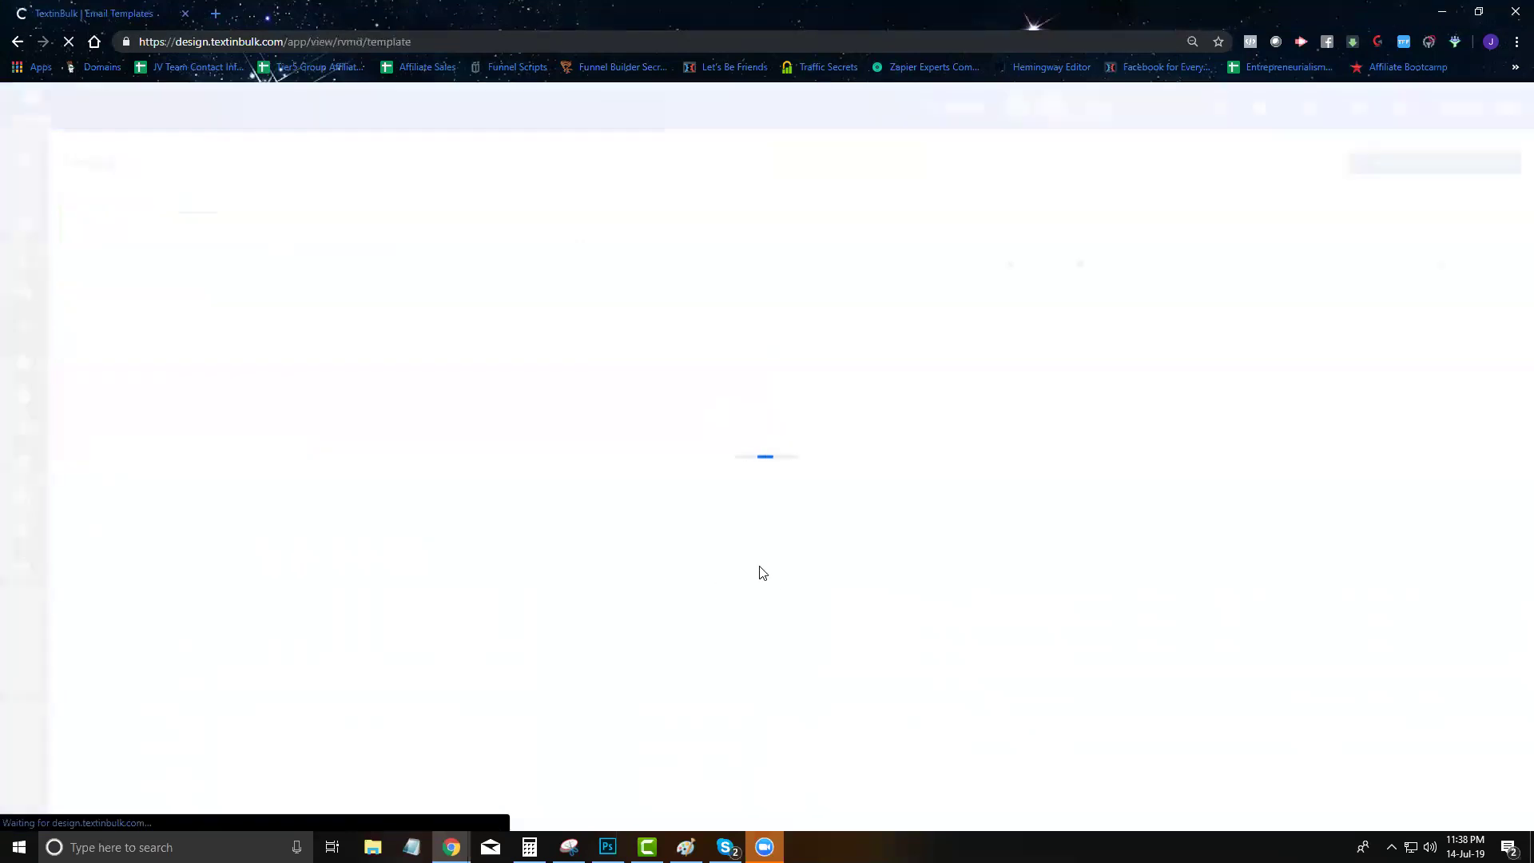
mouse_move(24, 227)
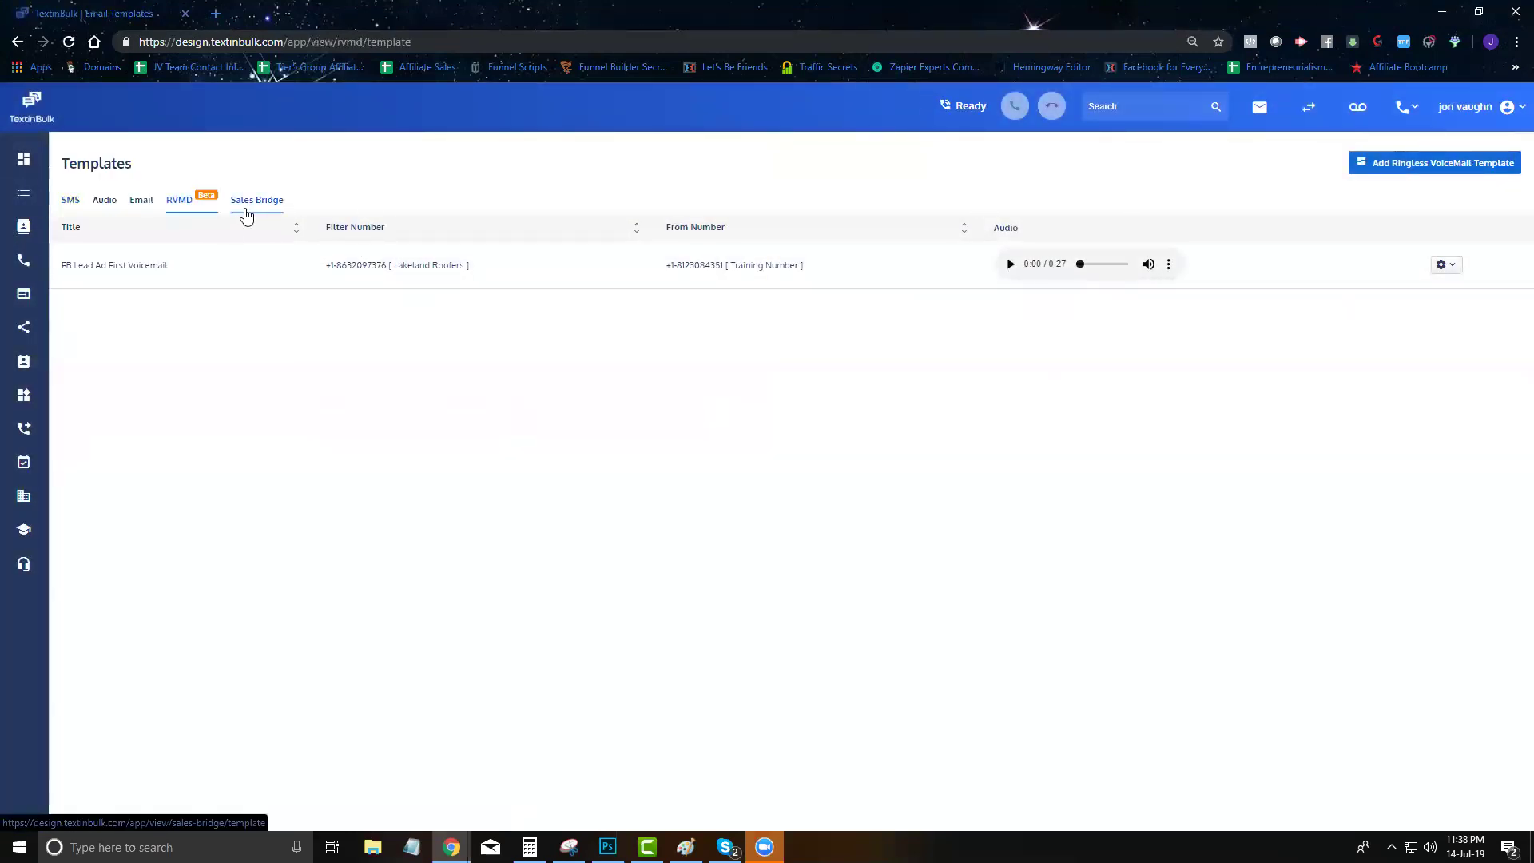
left_click(246, 214)
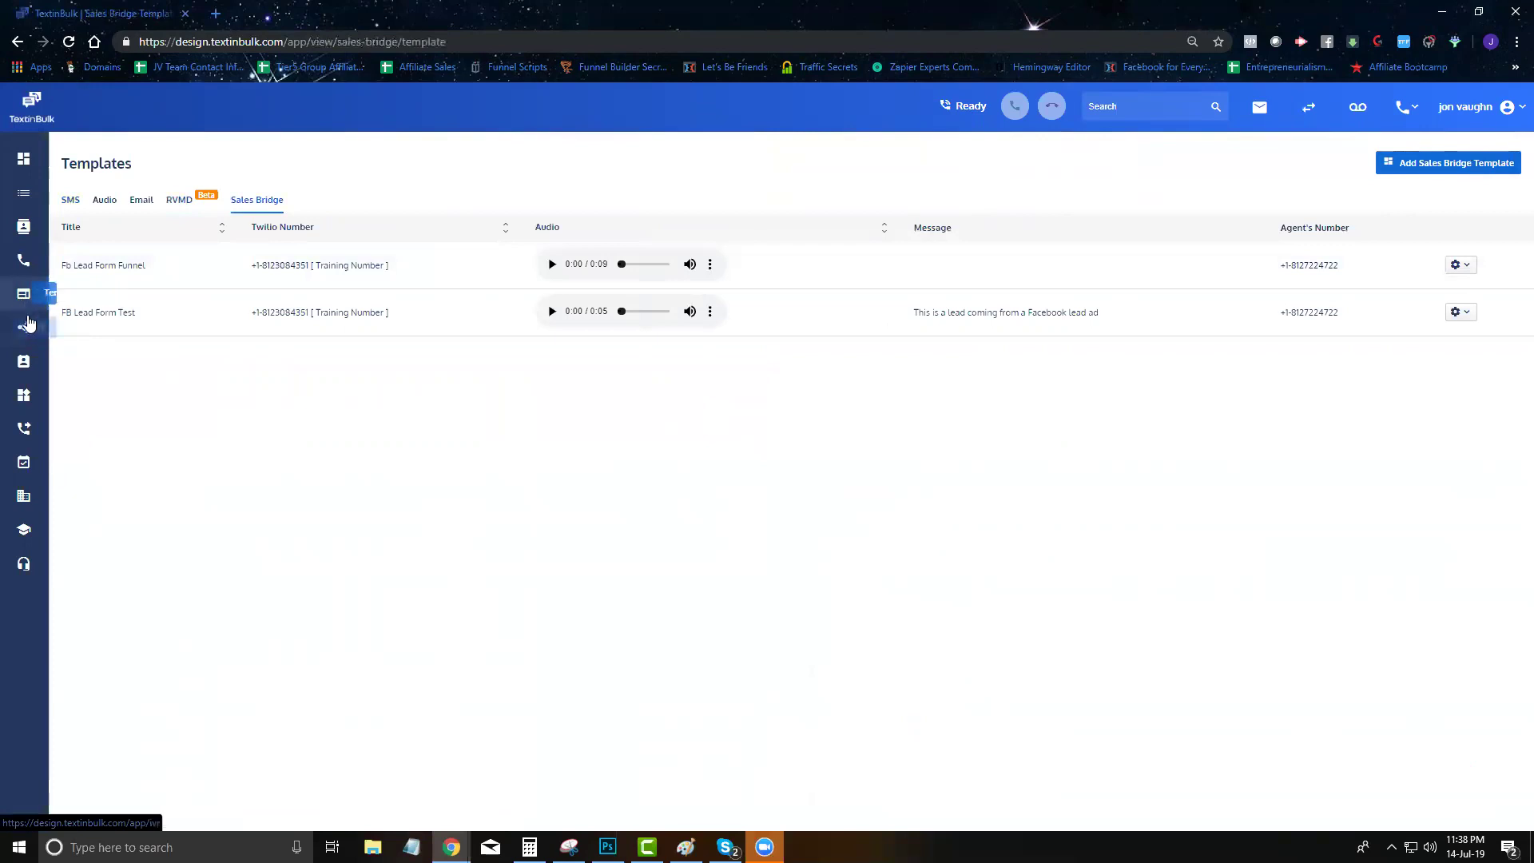
left_click(30, 335)
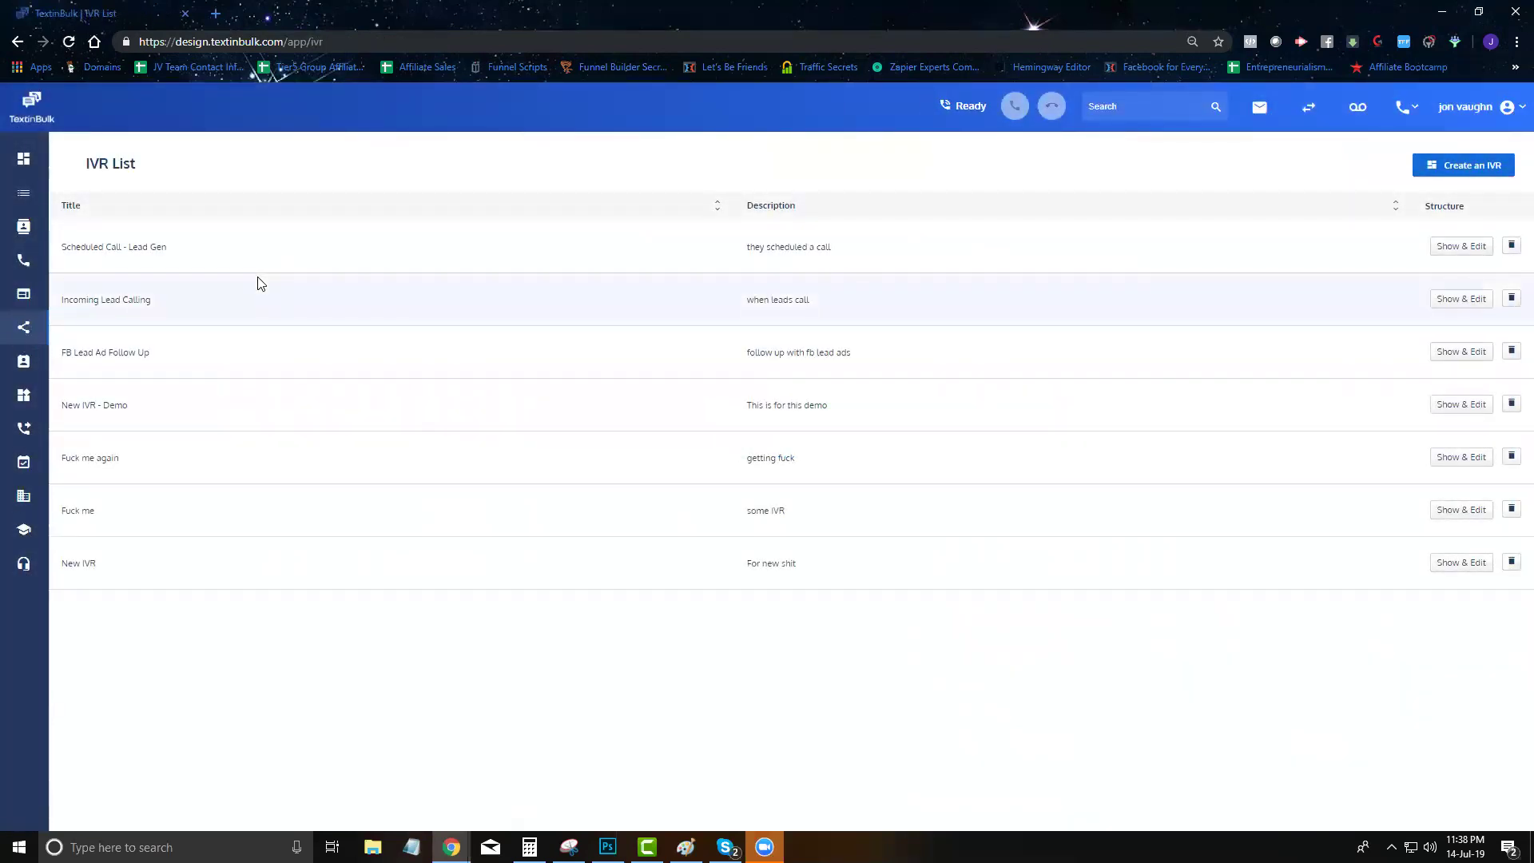
Open the Scheduled Call - Lead Gen IVR flow in the editor
left_click_drag(190, 259, 61, 249)
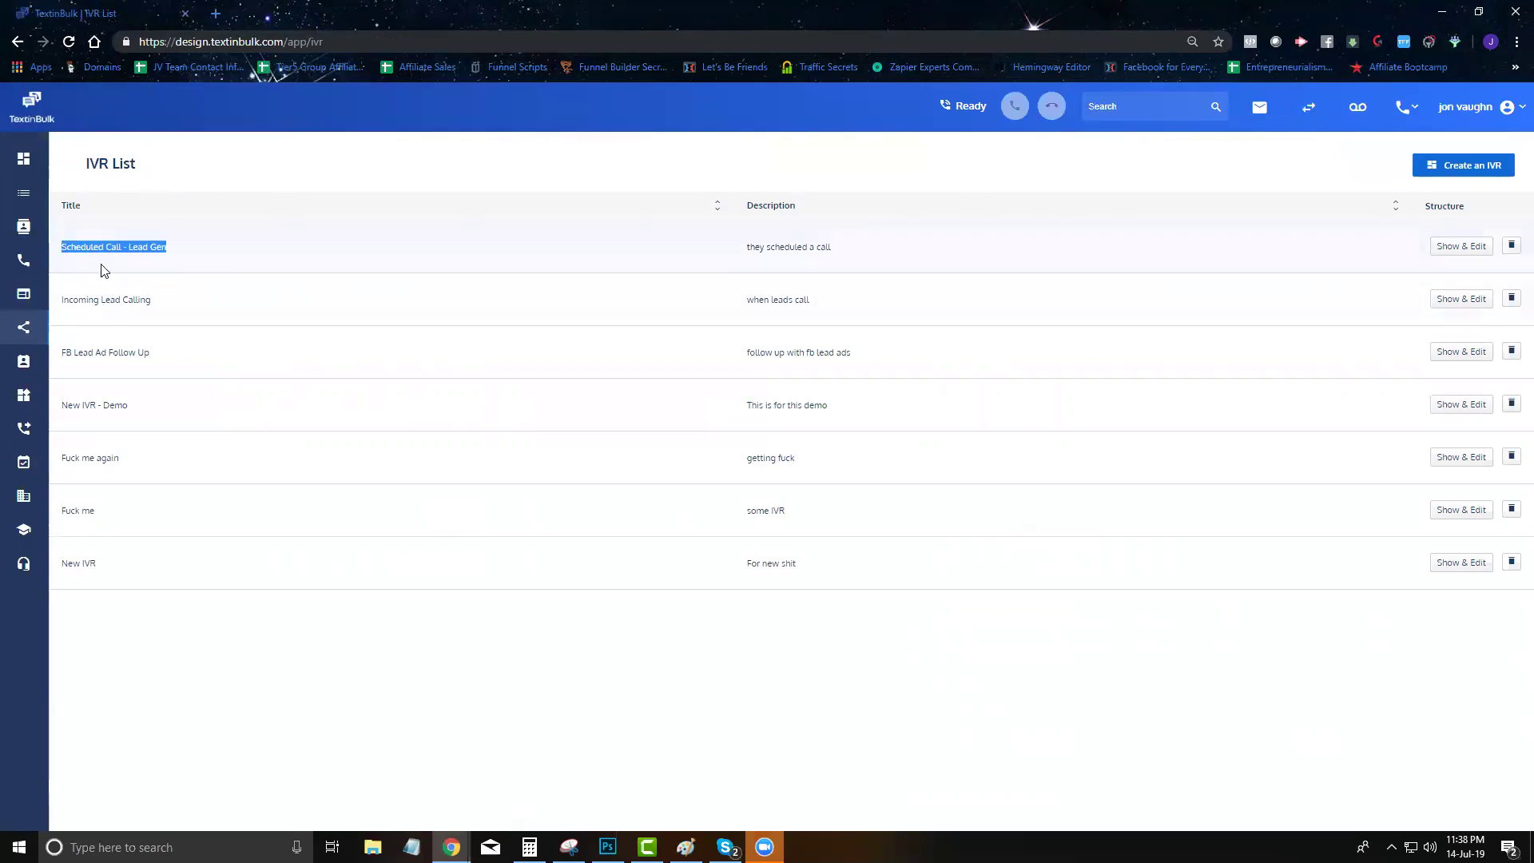
left_click(196, 261)
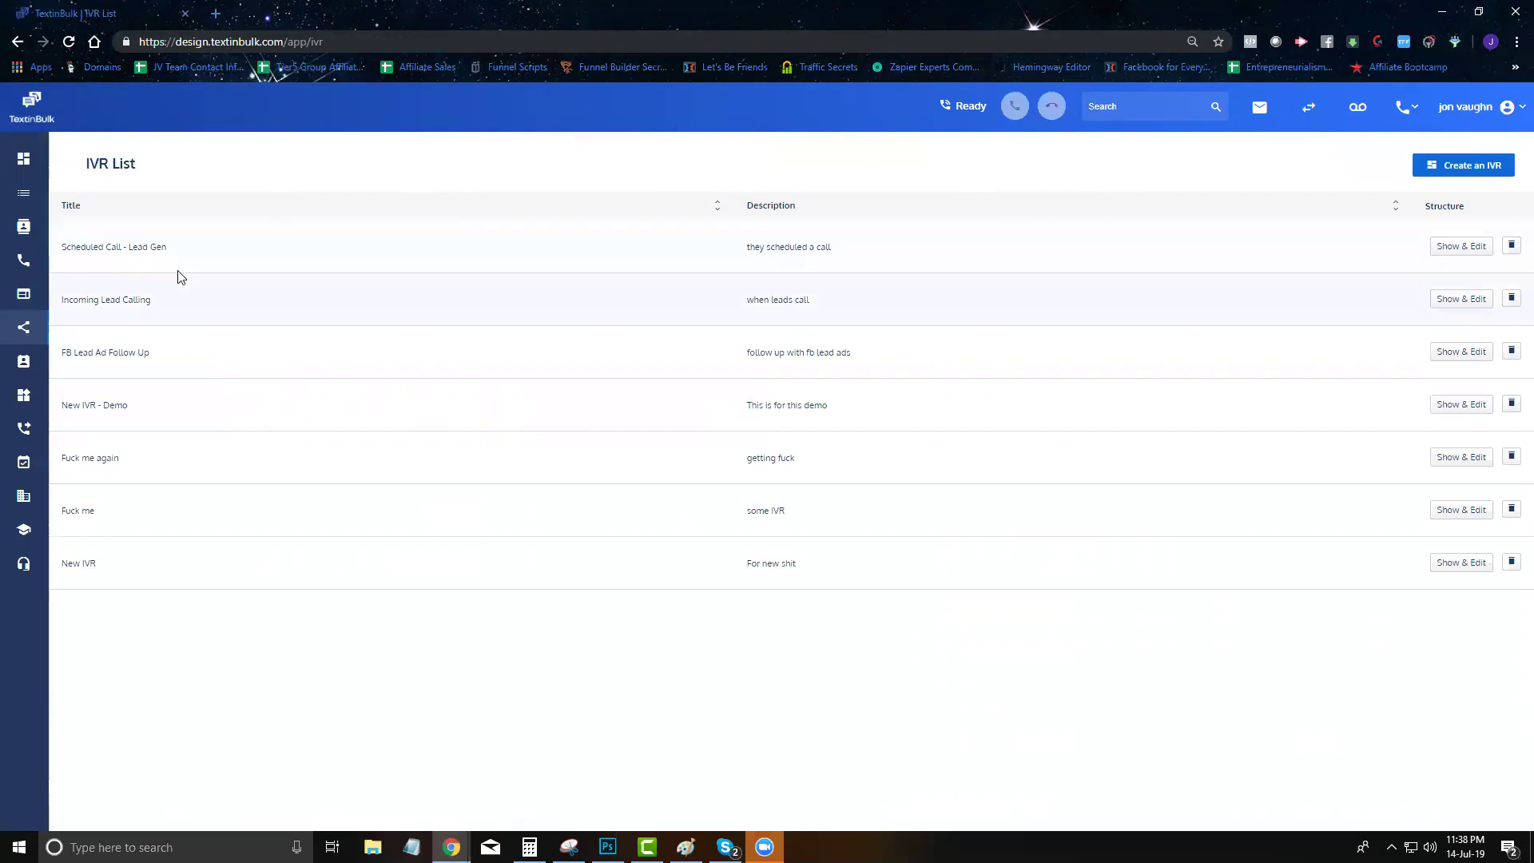
left_click(1459, 249)
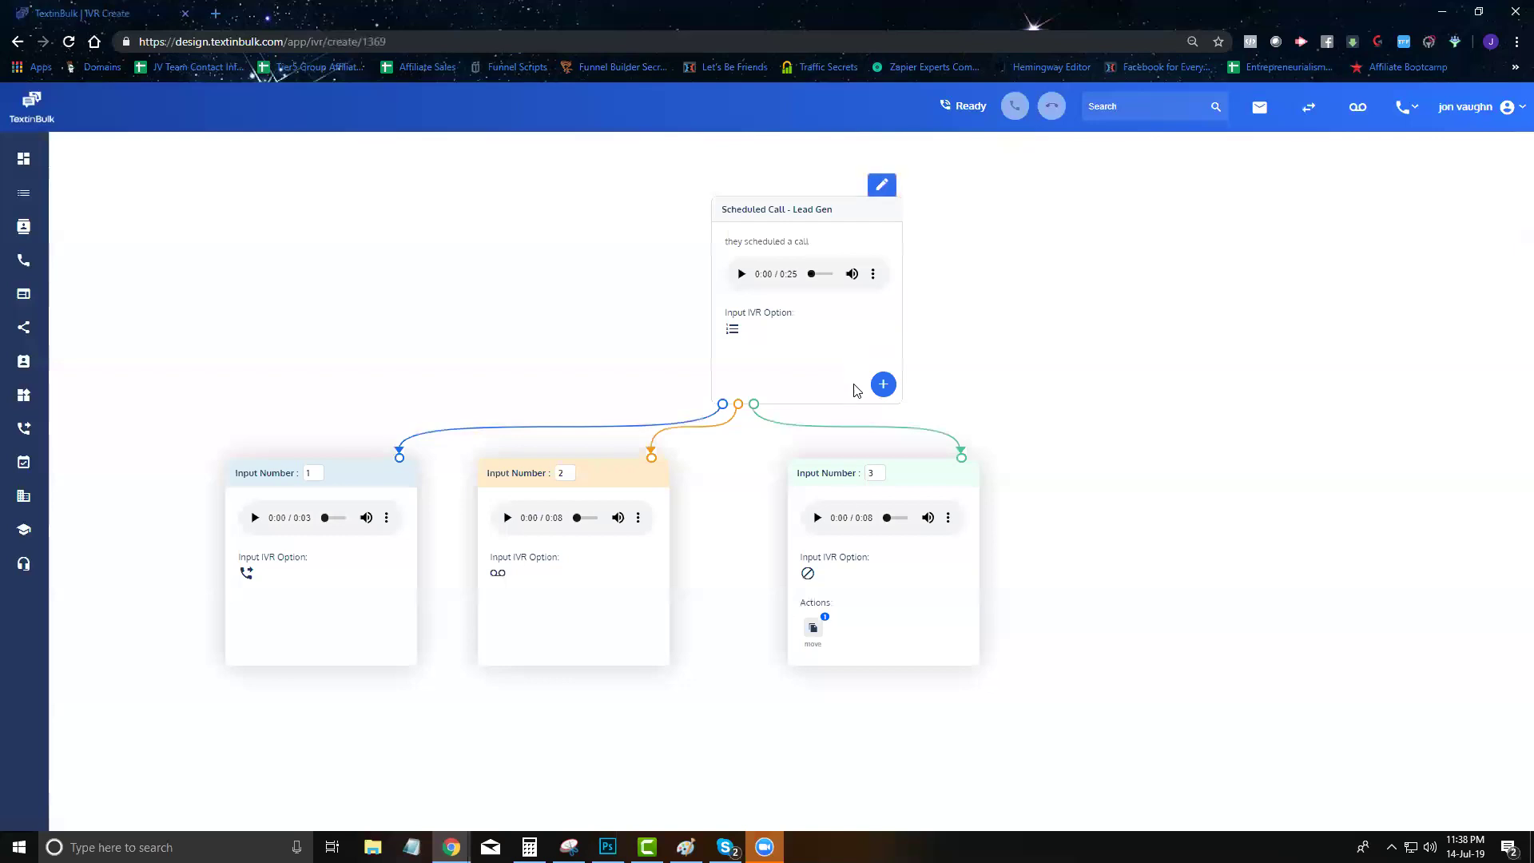
Drag the Input Number 3, 2 and 1 cards farther right beneath the prompt
left_click_drag(951, 498, 1113, 492)
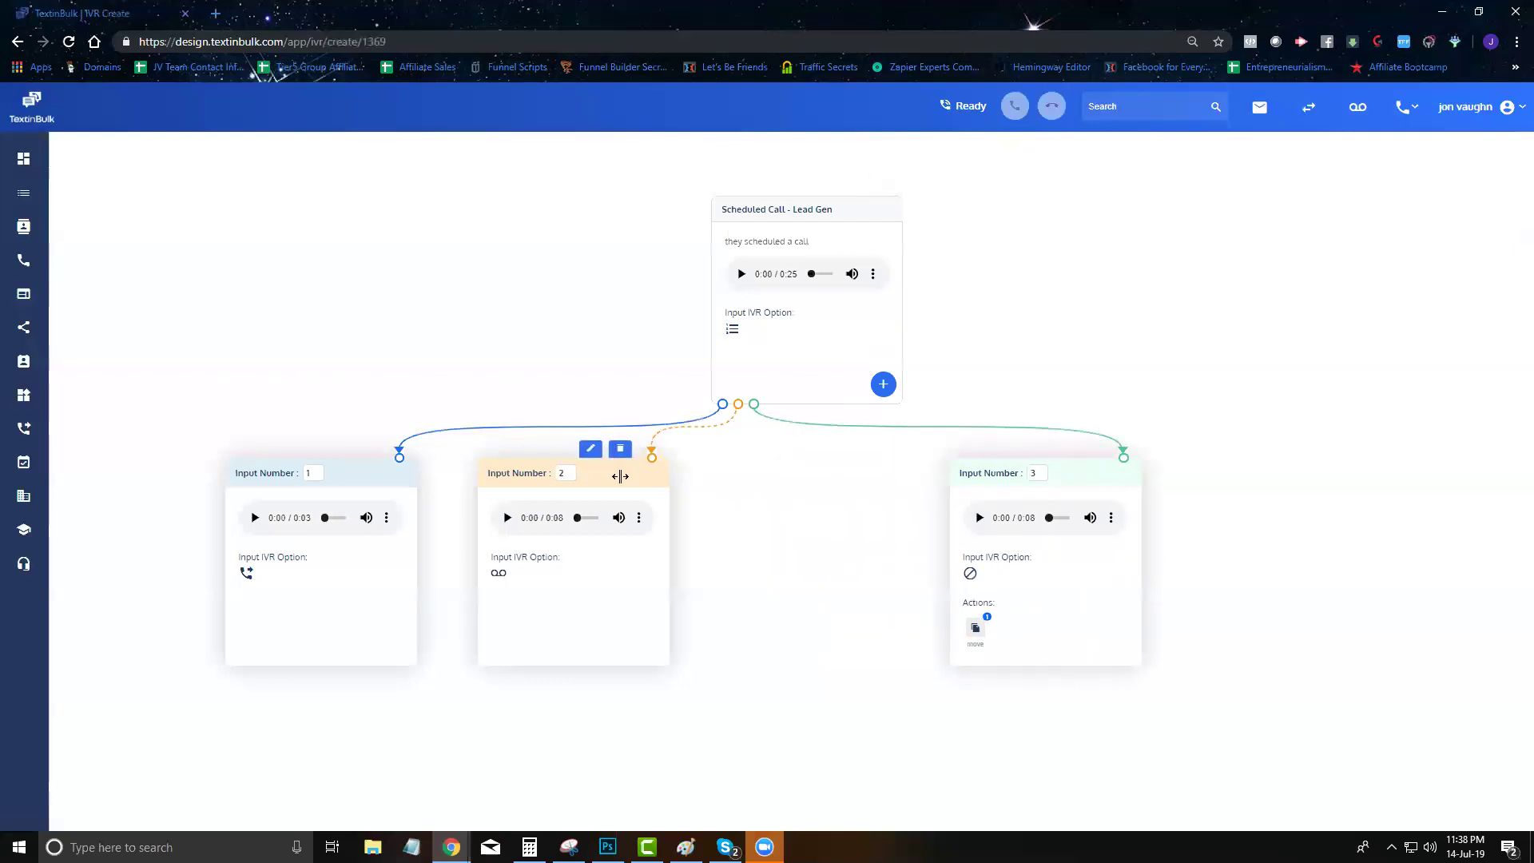
left_click_drag(620, 475, 776, 475)
left_click_drag(356, 479, 455, 481)
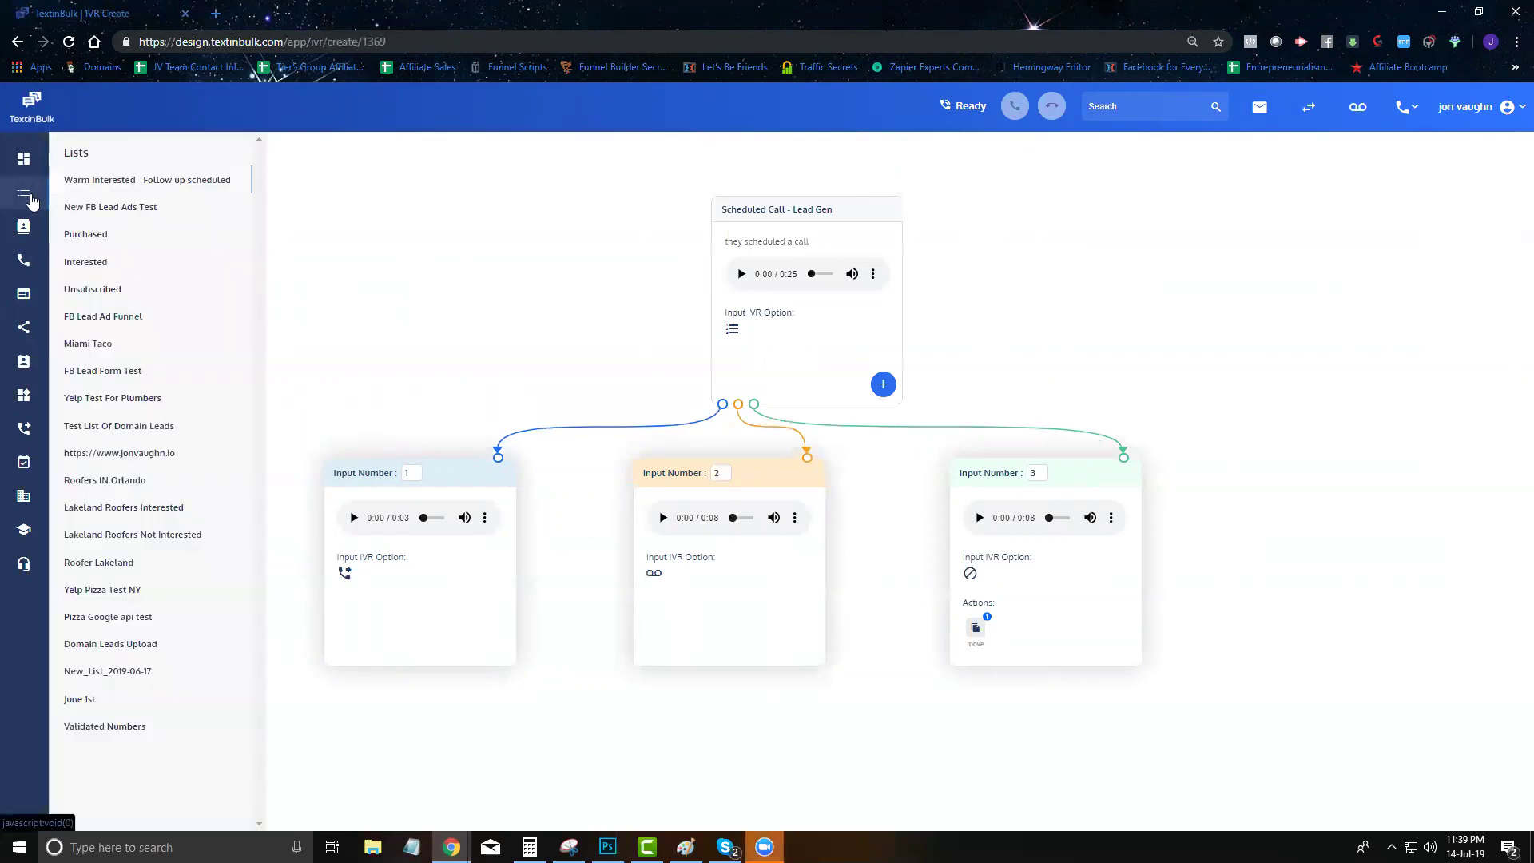
Open the Interested list in a new tab and open a contact's details panel
mouse_move(24, 193)
right_click(74, 266)
left_click(114, 268)
left_click(291, 13)
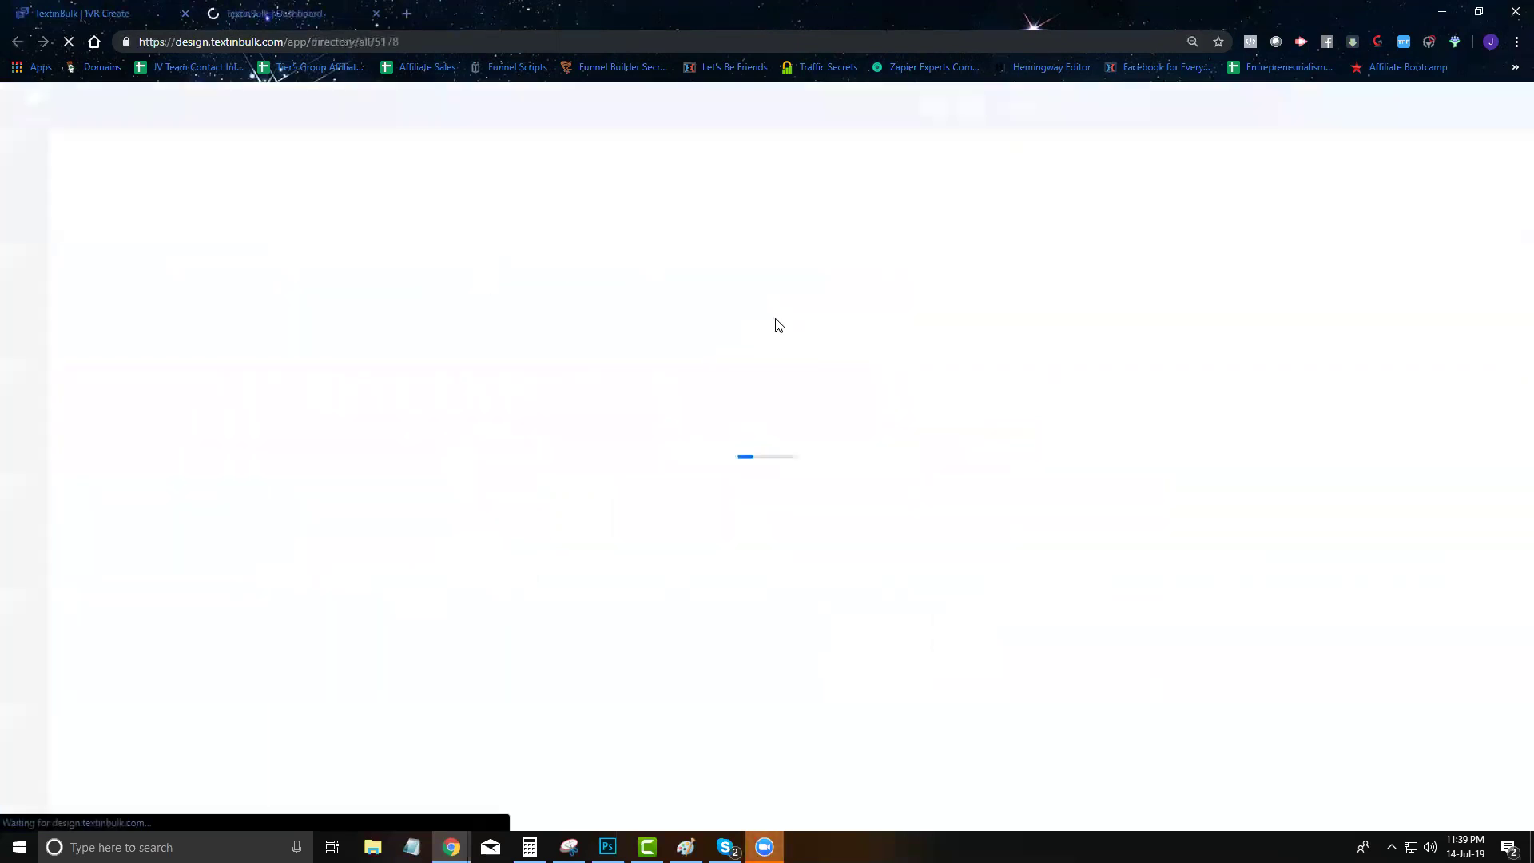
left_click(649, 280)
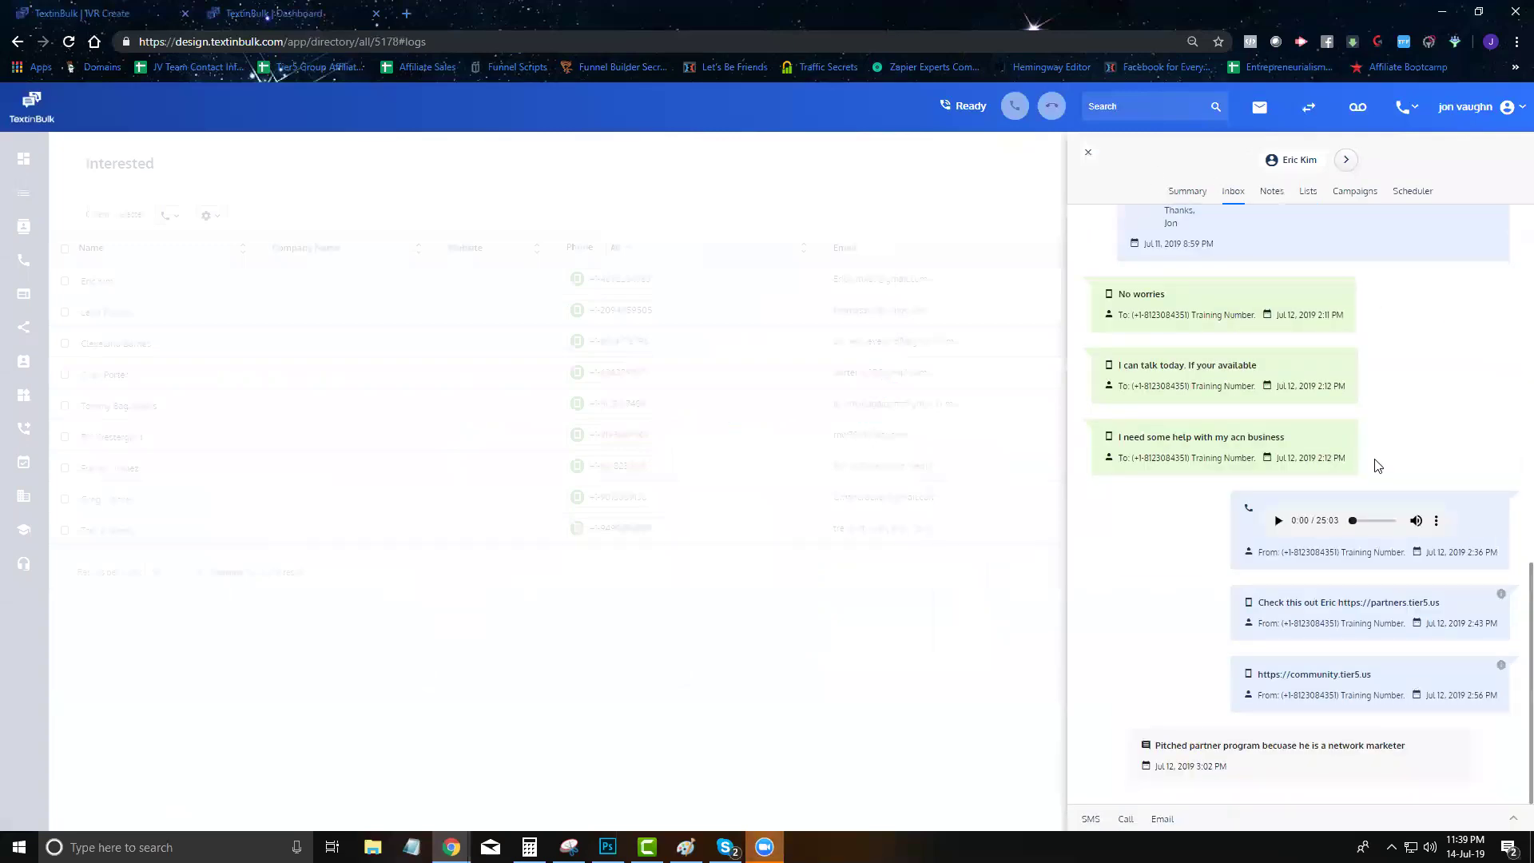
scroll(1362, 360, "up", 6)
Create a follow-up call using the Scheduled Call - Lead Gen IVR for 18 Jul 2019, 1:39 PM
left_click(1418, 194)
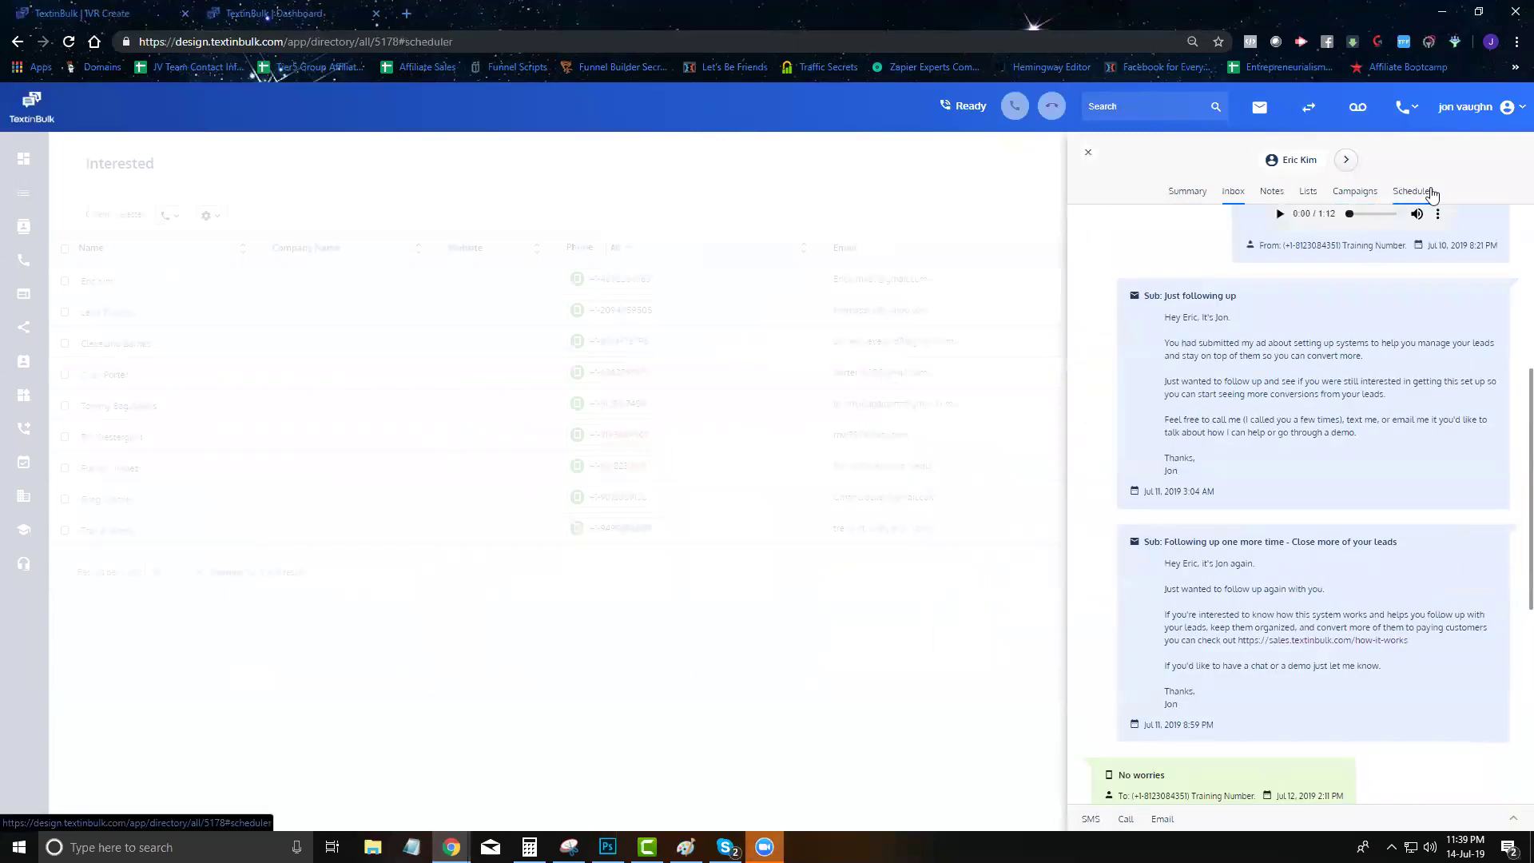
left_click(1449, 230)
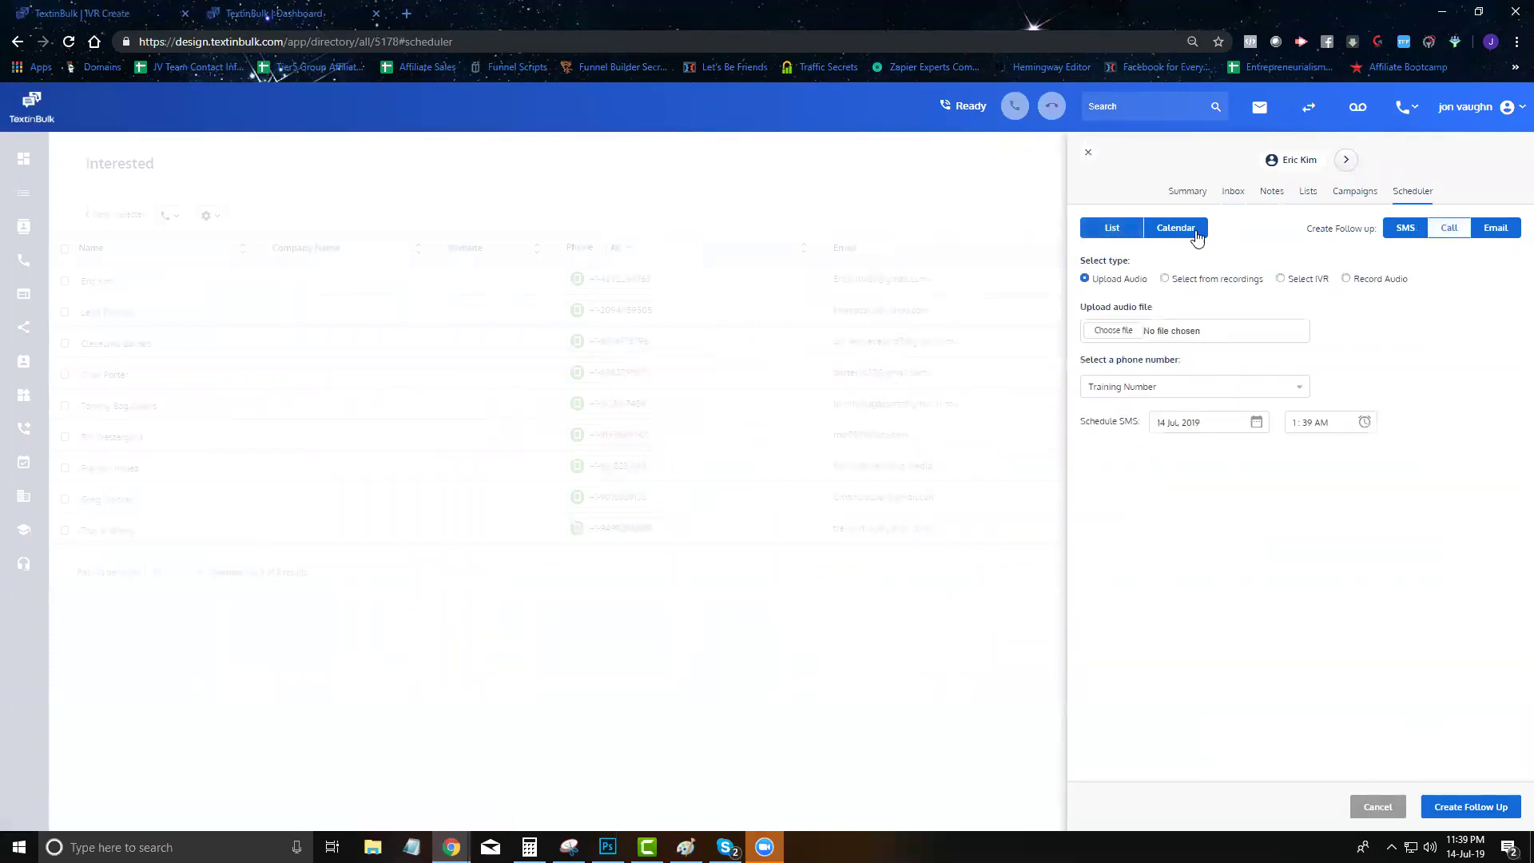
left_click(1281, 278)
left_click(1200, 335)
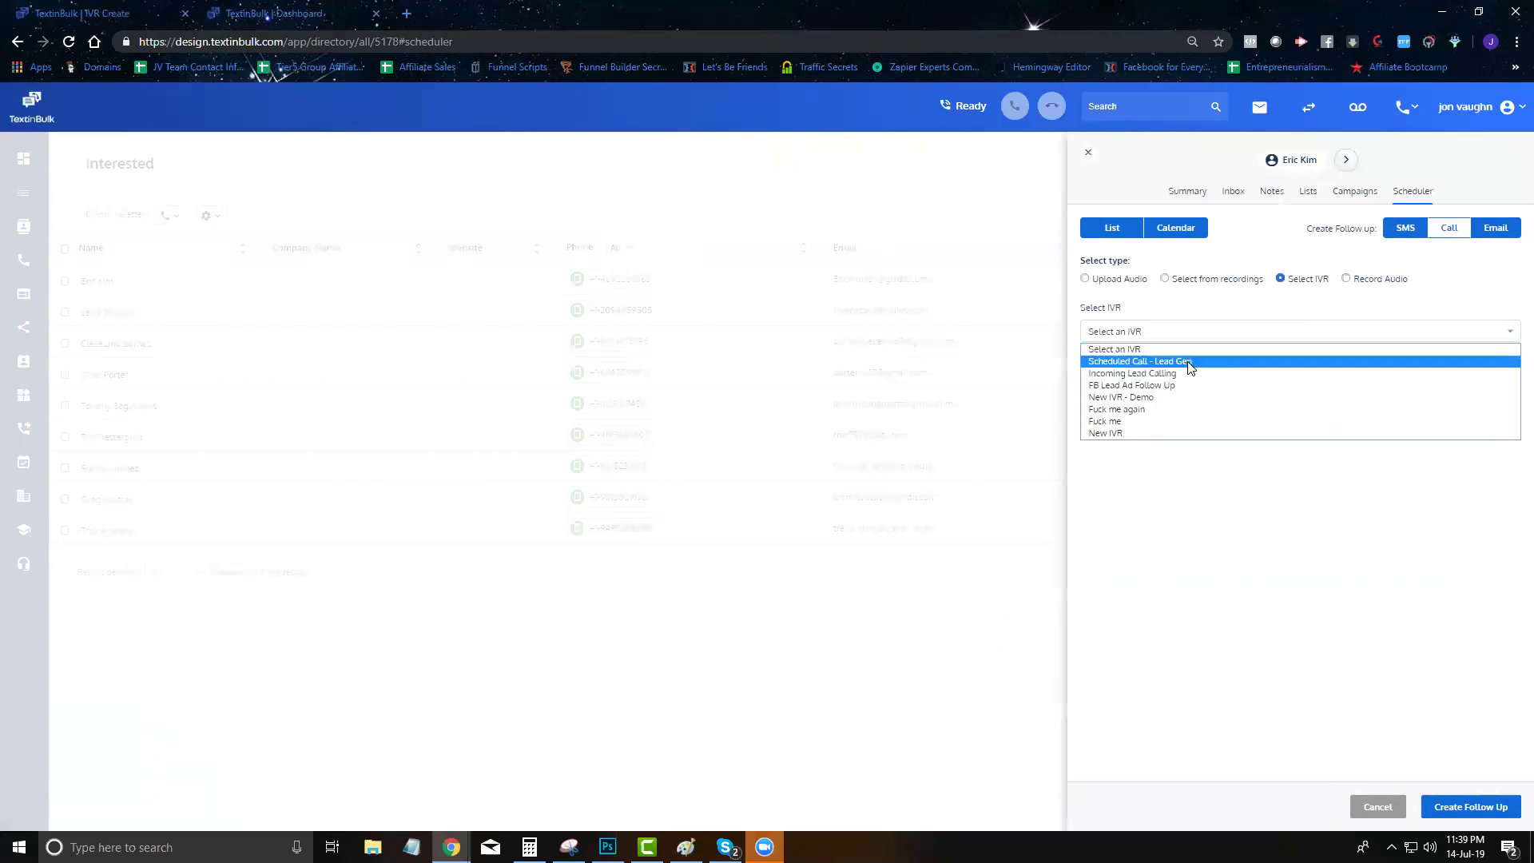
left_click(1196, 361)
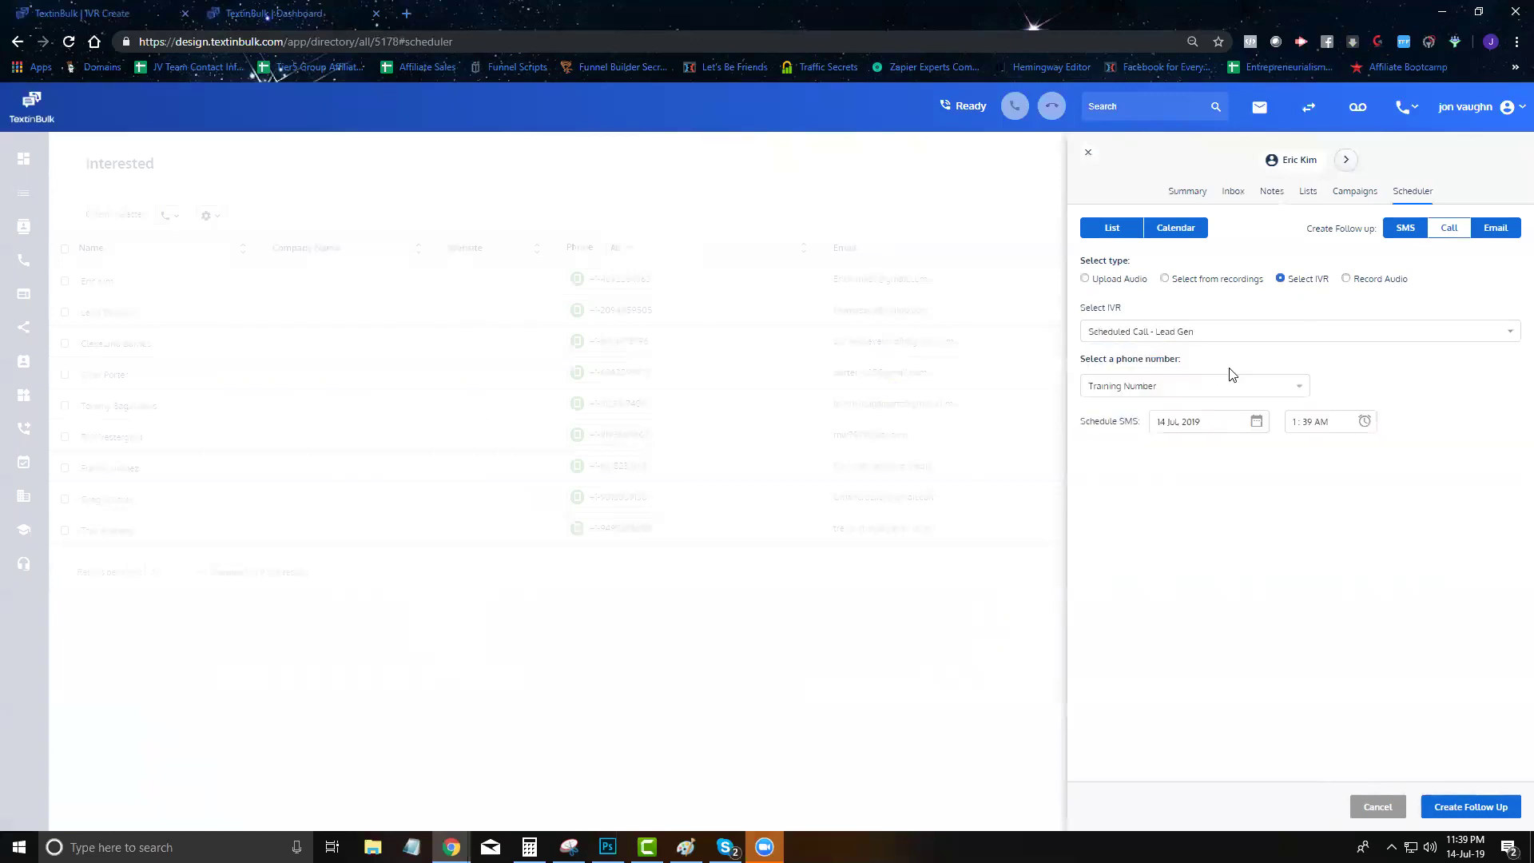
left_click(1189, 423)
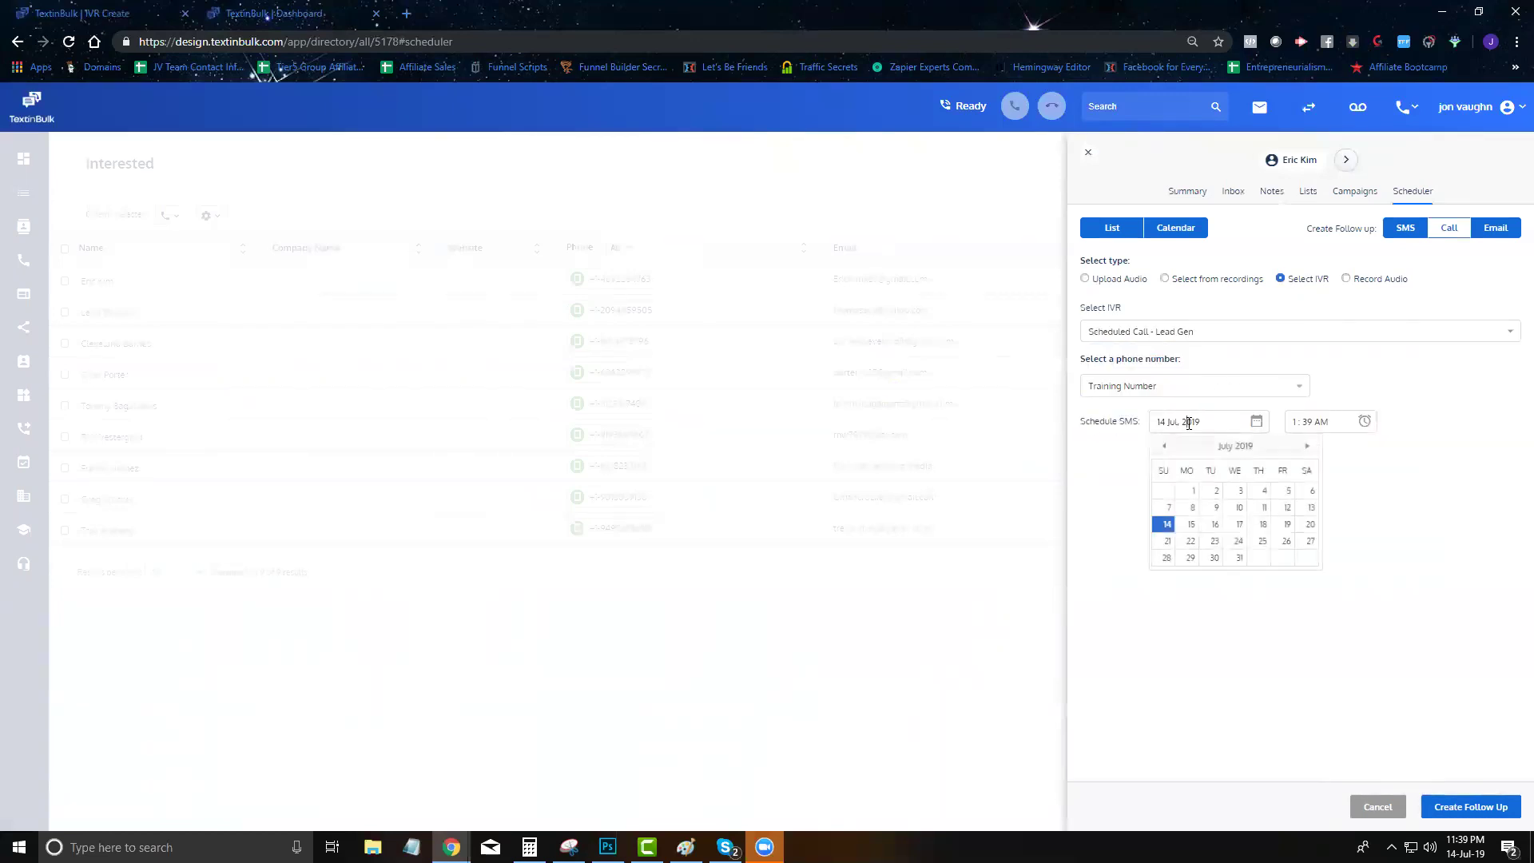
left_click(1262, 525)
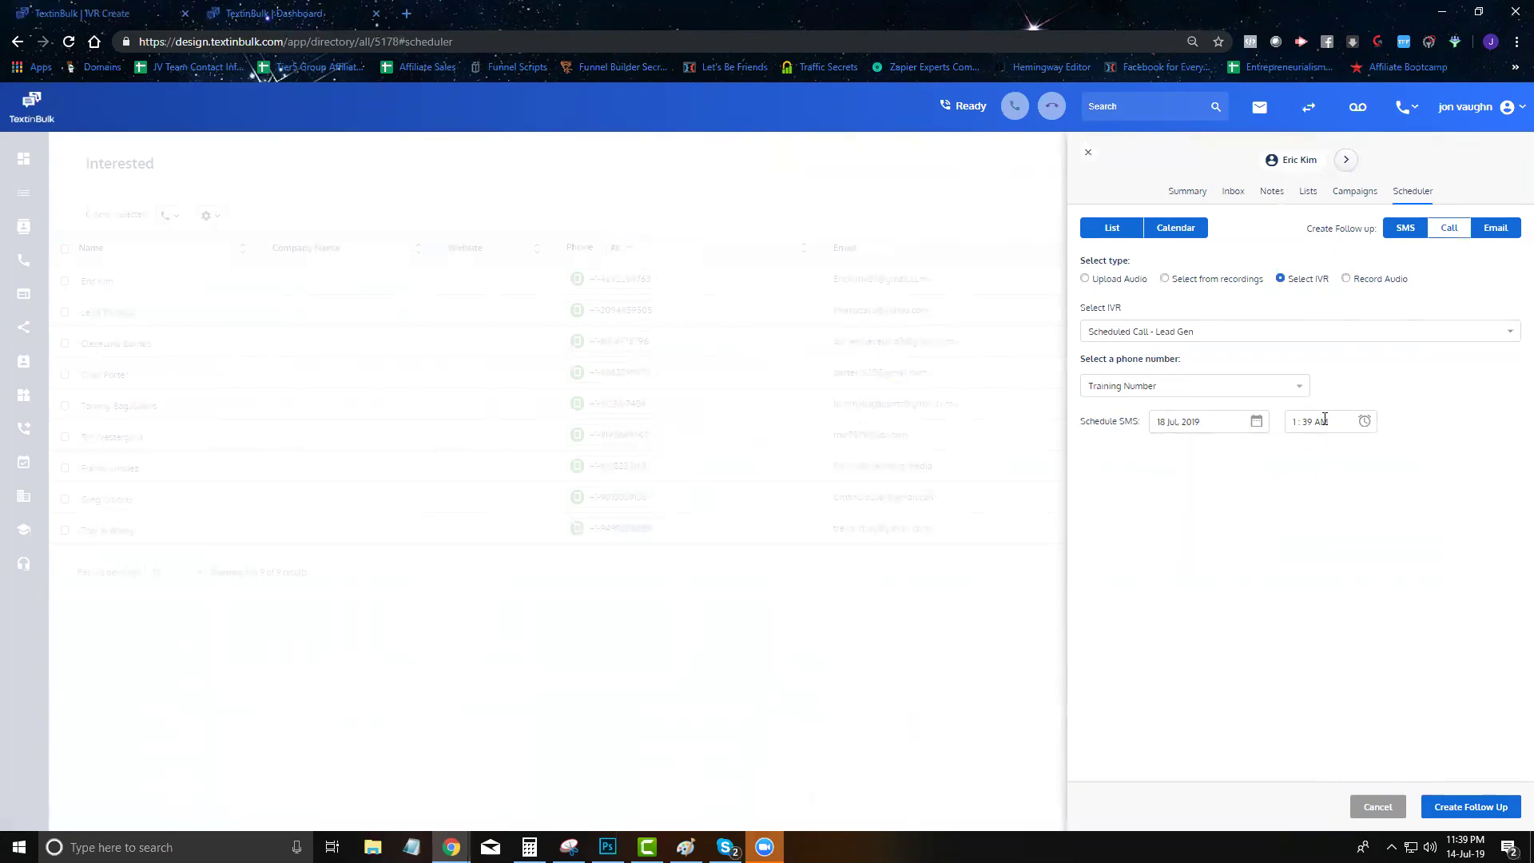
left_click(1323, 419)
left_click(1394, 481)
left_click(1251, 471)
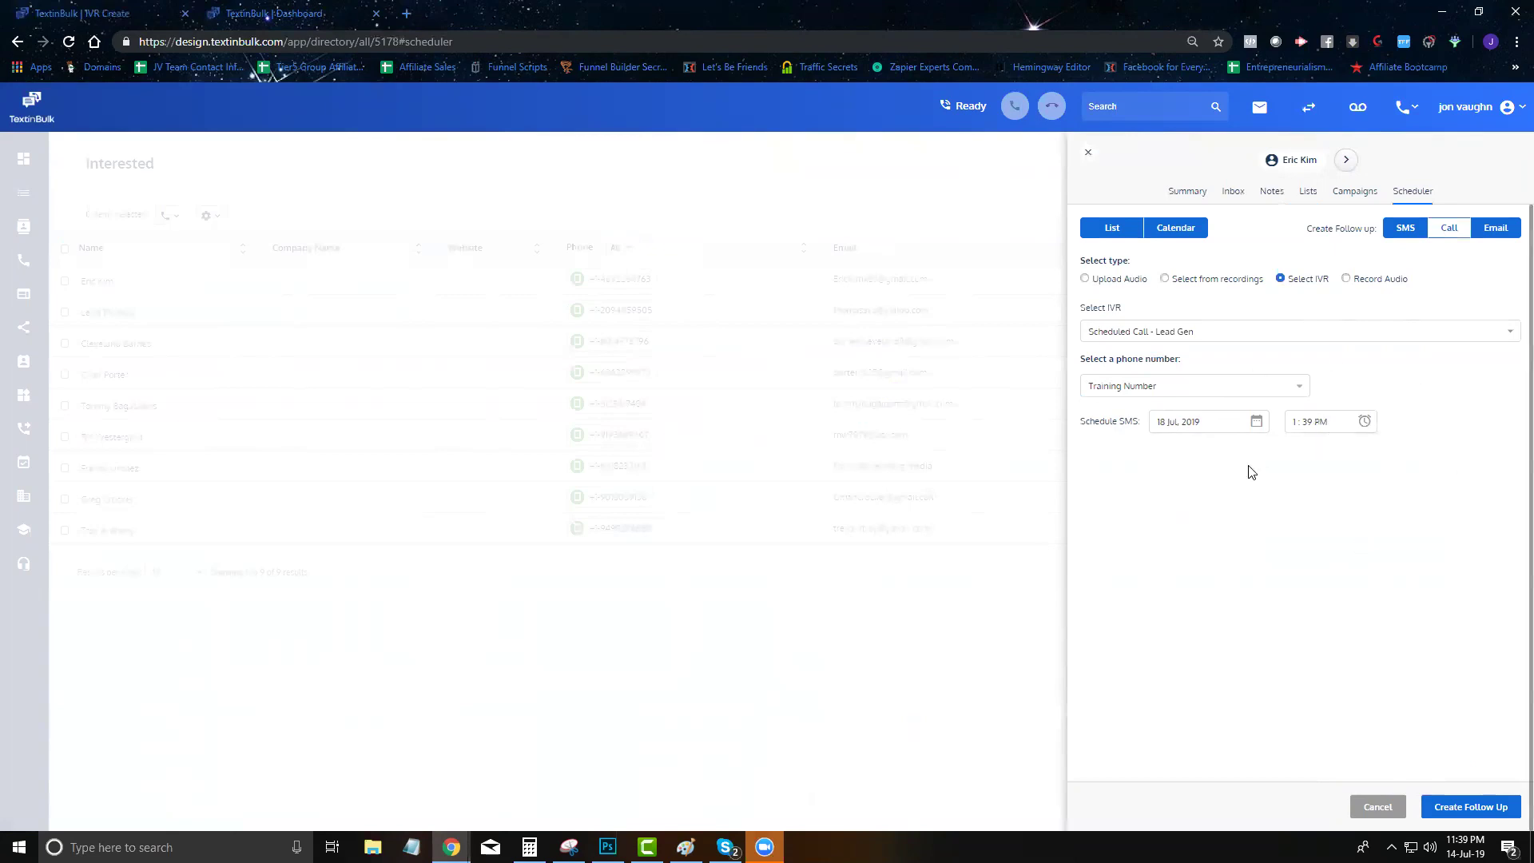
left_click(1473, 807)
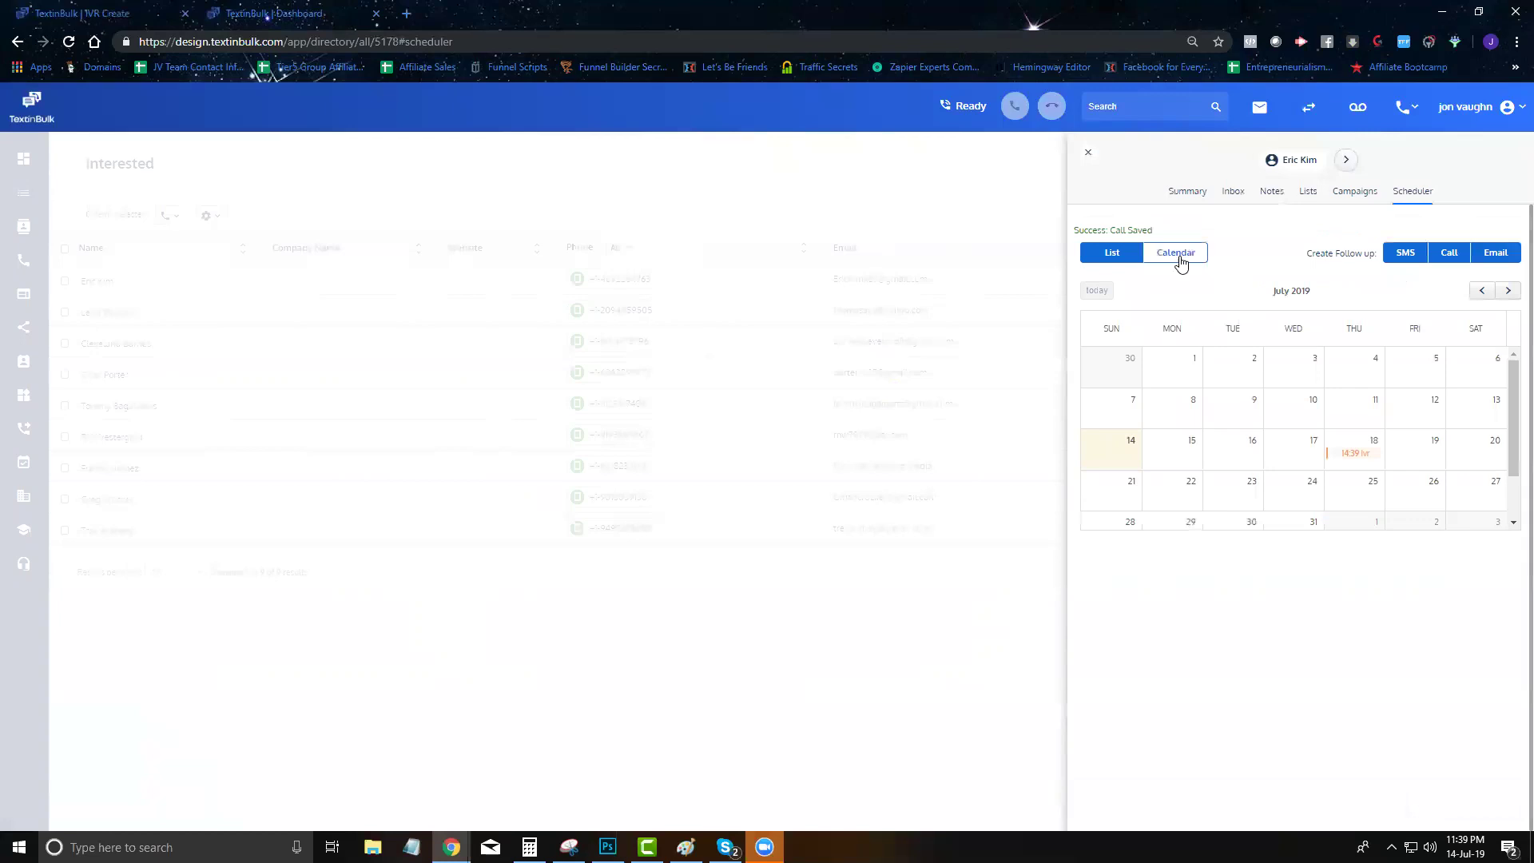
Delete the scheduled IVR call from the list view and return to the IVR flow tab
left_click(1117, 258)
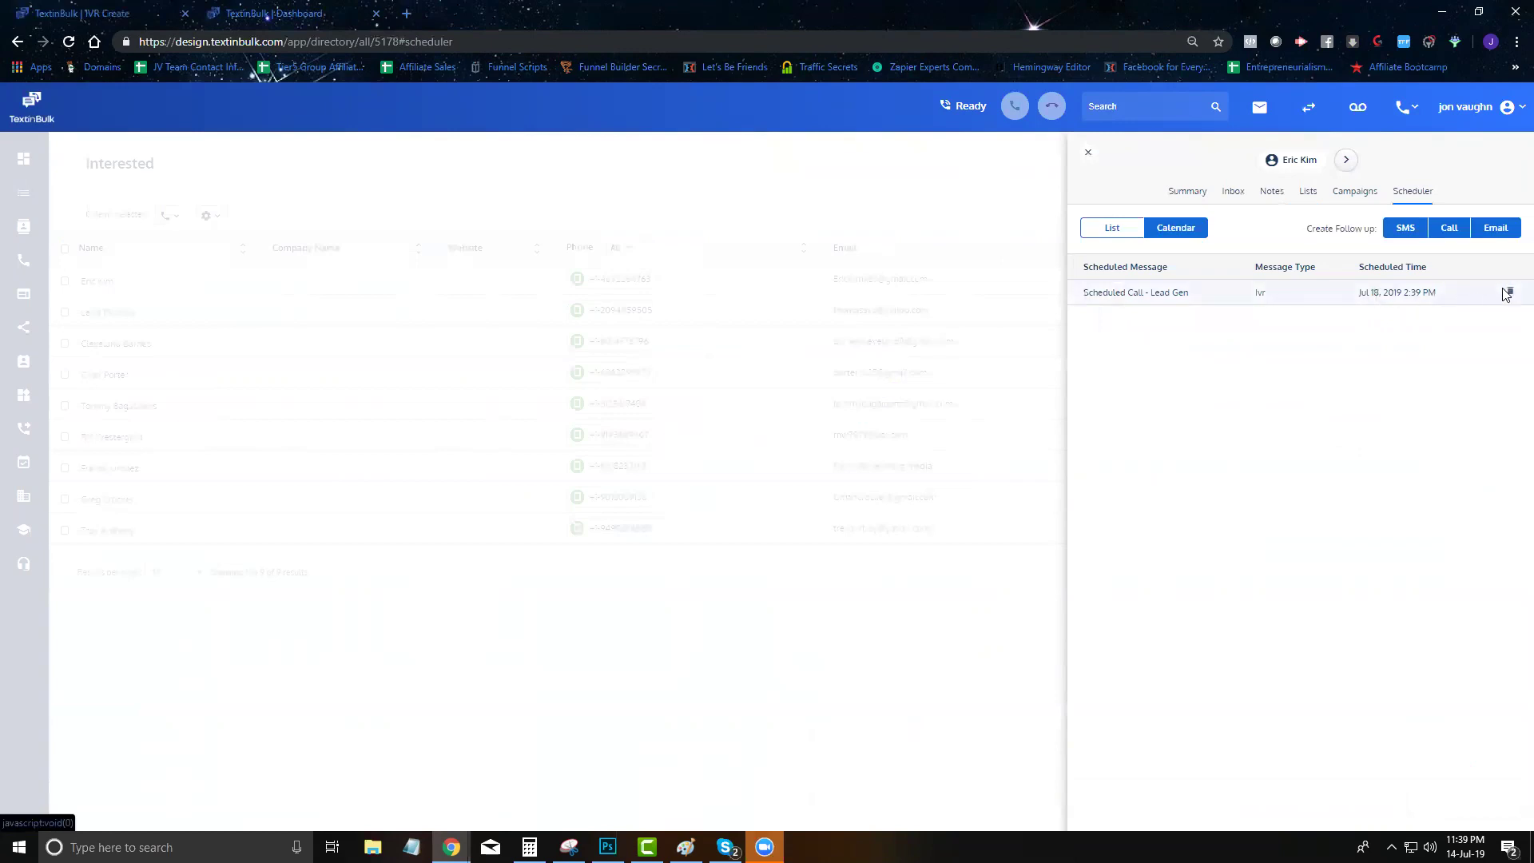
left_click(1509, 292)
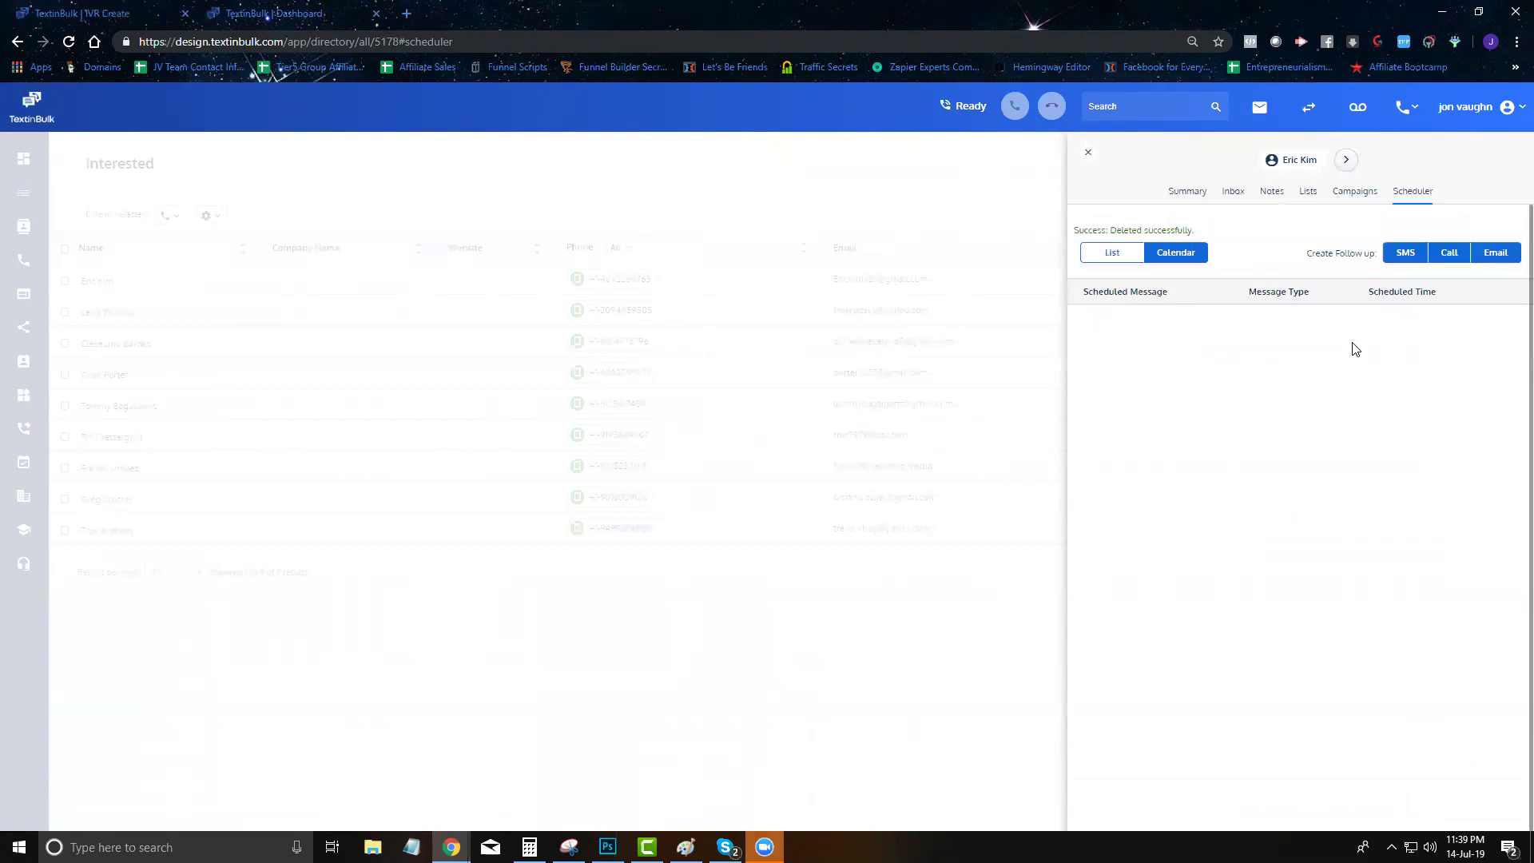
left_click(122, 9)
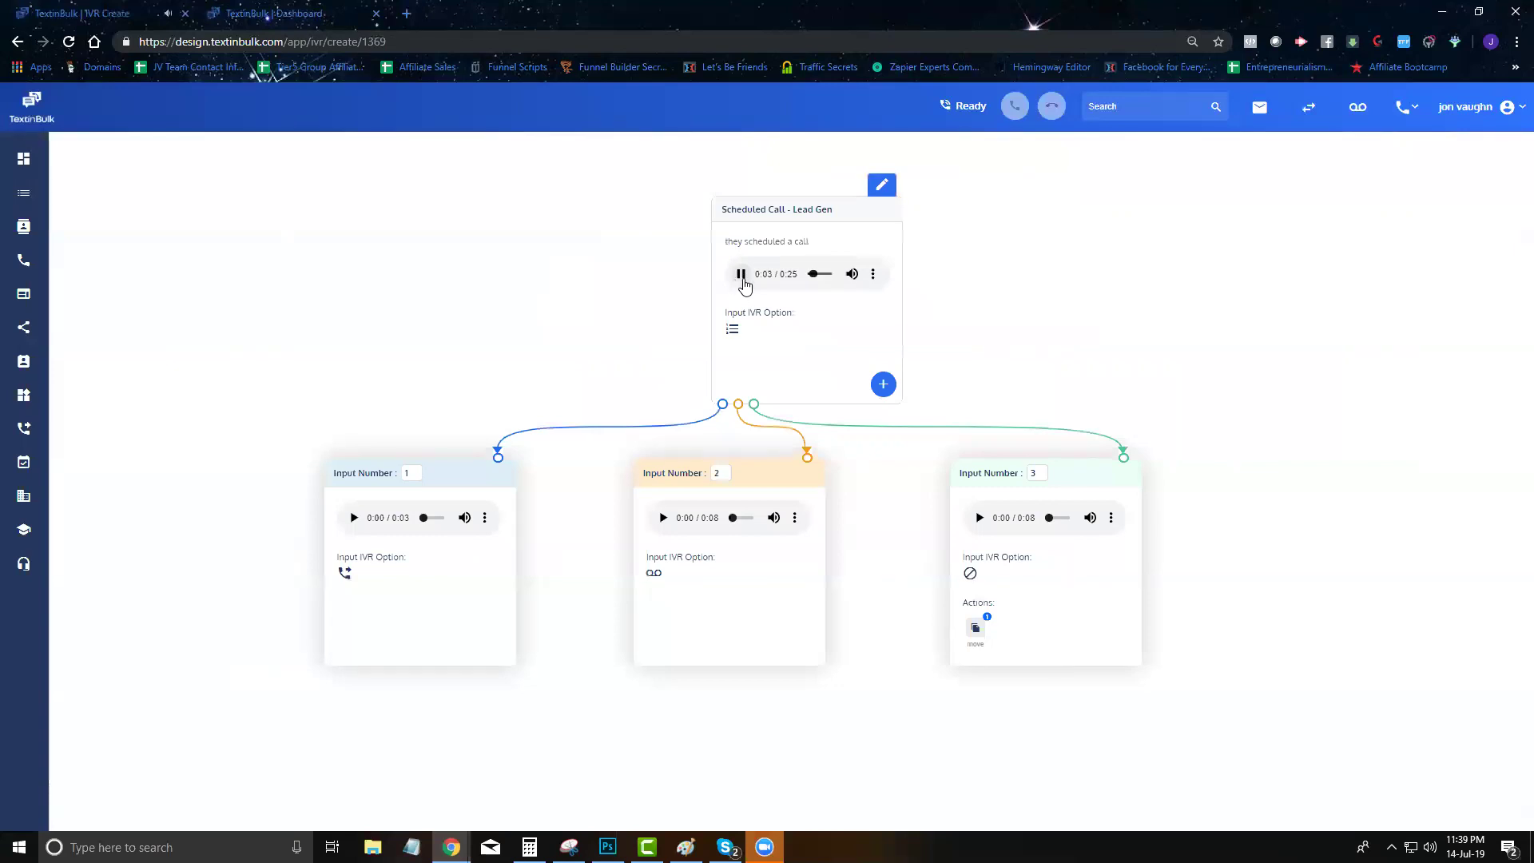
Pause the top card's greeting audio, then drag Input Number 1, 2 and 3 cards slightly left
left_click(741, 275)
mouse_move(463, 472)
mouse_move(464, 472)
left_mouse_down()
mouse_move(419, 472)
mouse_move(443, 472)
left_mouse_up()
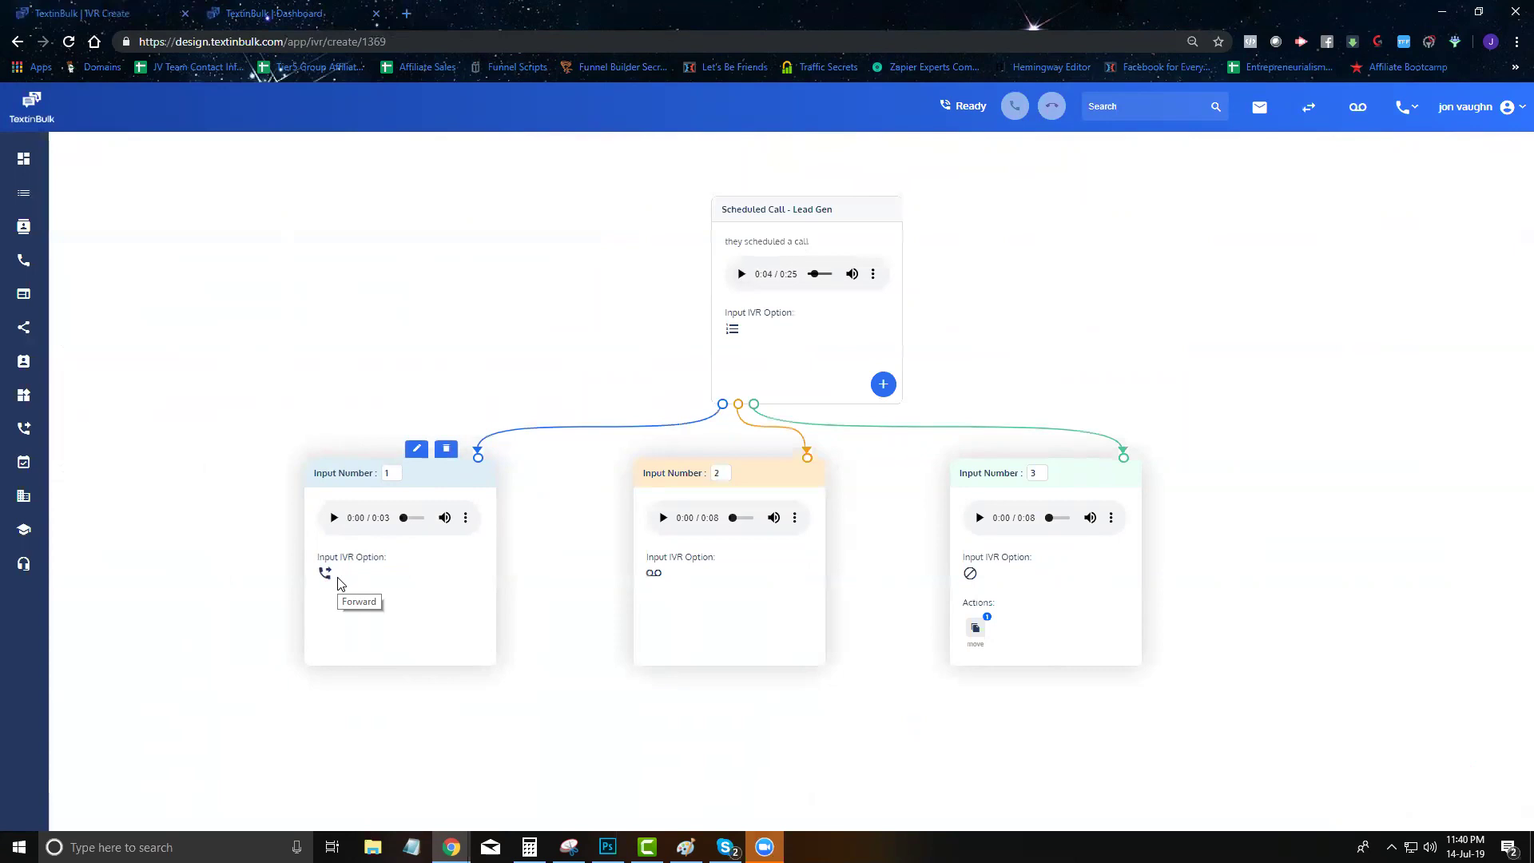
left_click_drag(761, 478, 731, 486)
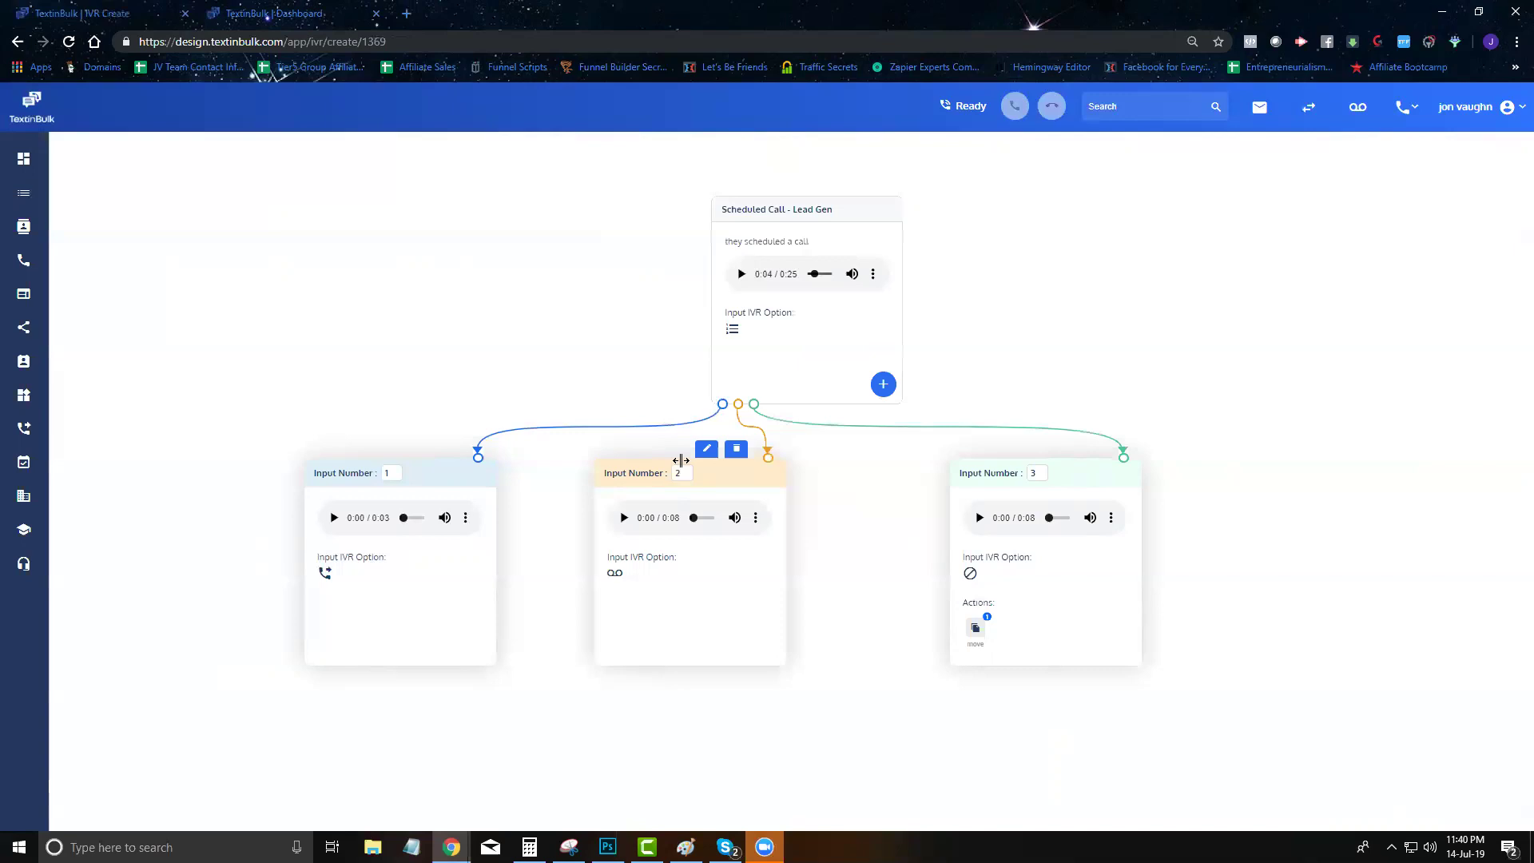
left_click_drag(1091, 473, 1029, 478)
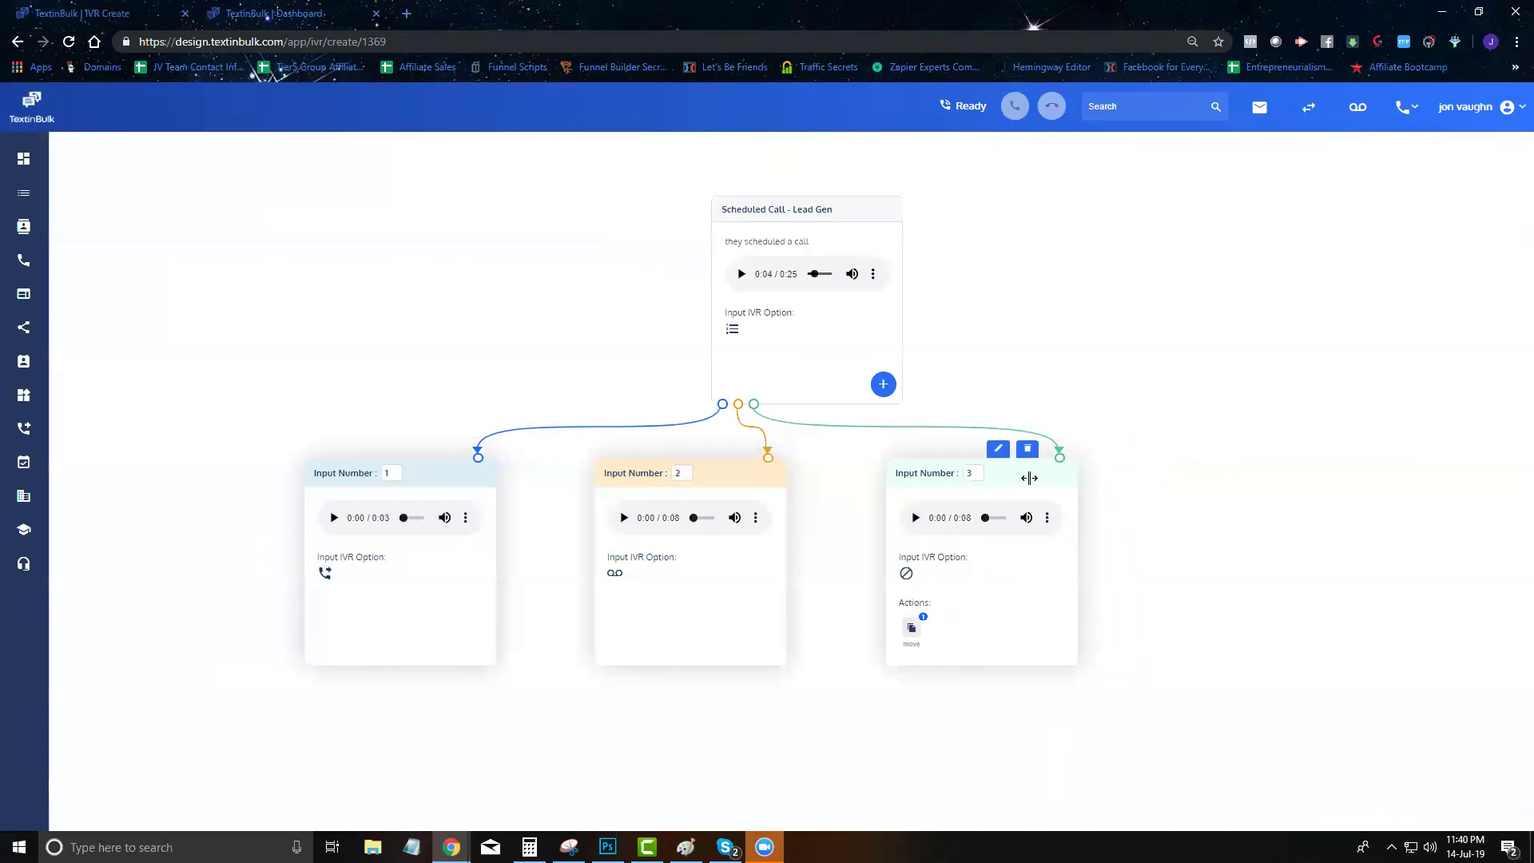
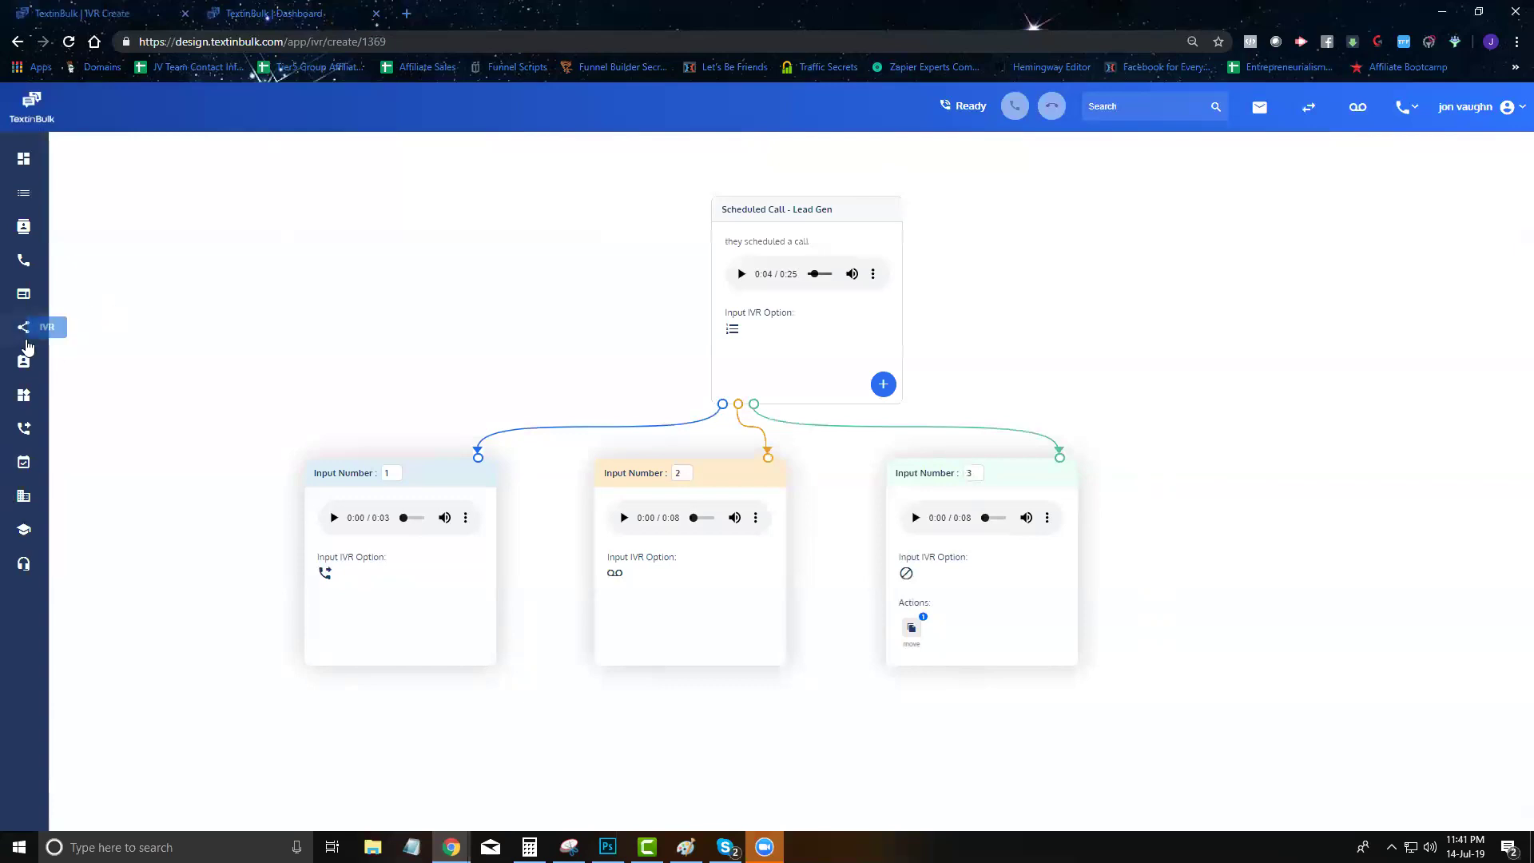
Go back to the IVR list and open the New IVR - Demo flow for editing
left_click(23, 326)
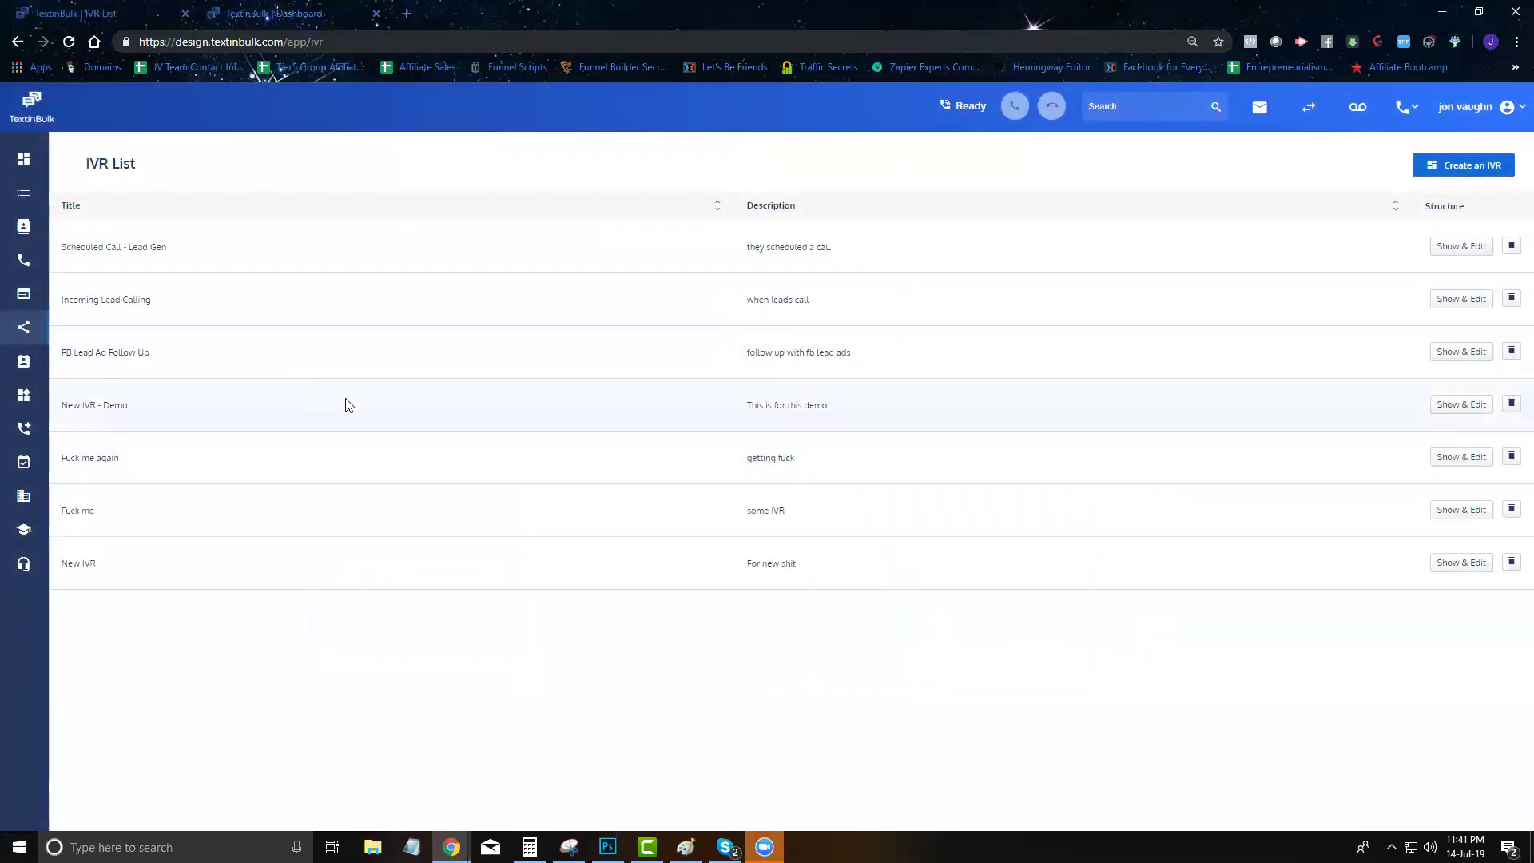
left_click(1457, 411)
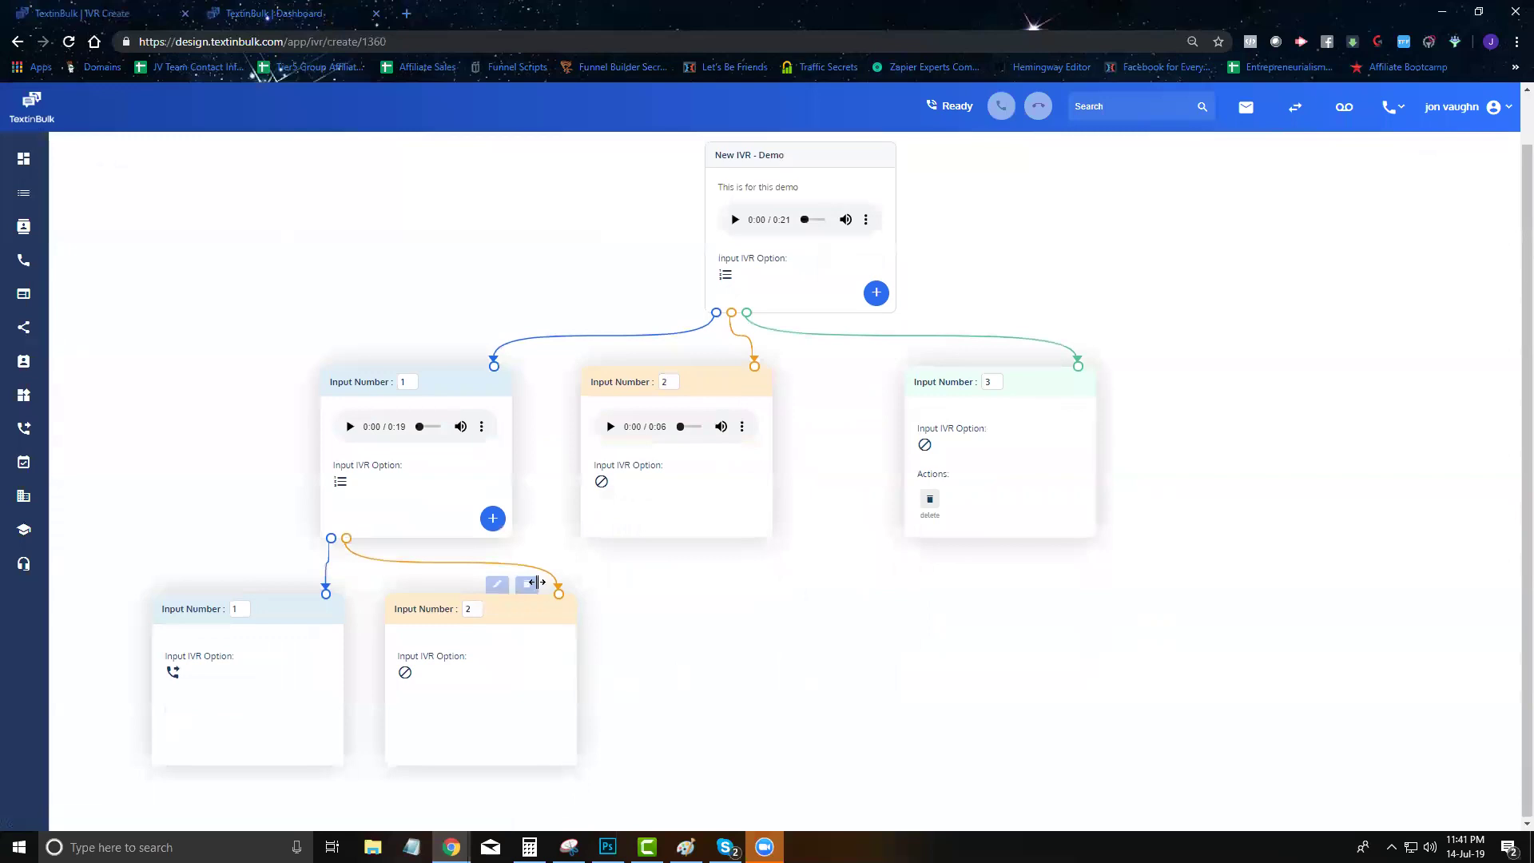
Add a key-9 branch under Input Number 1 and try its audio, action and destination options
left_click(492, 517)
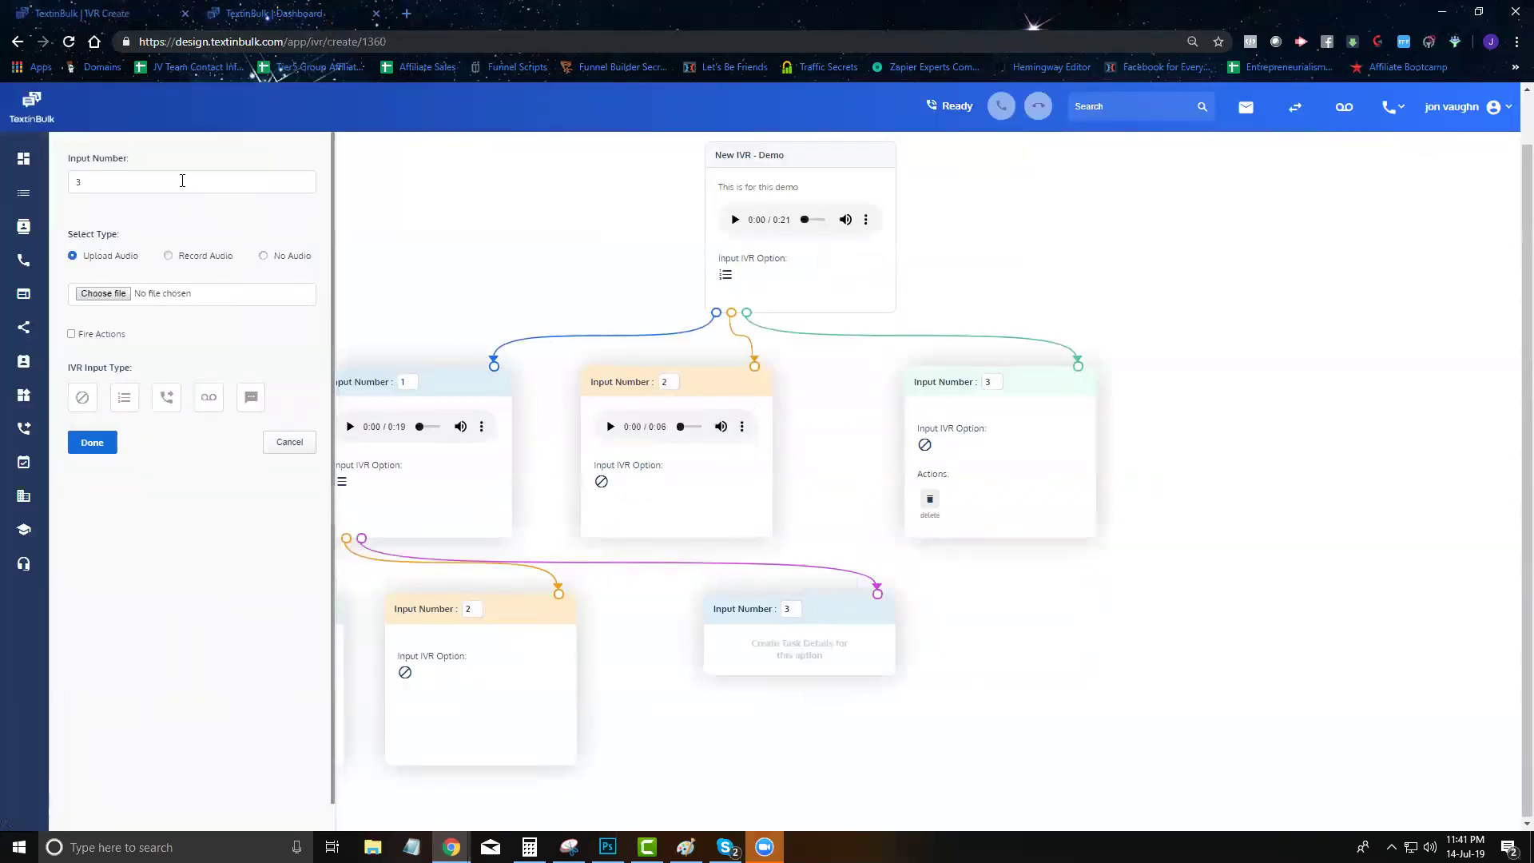
type("99")
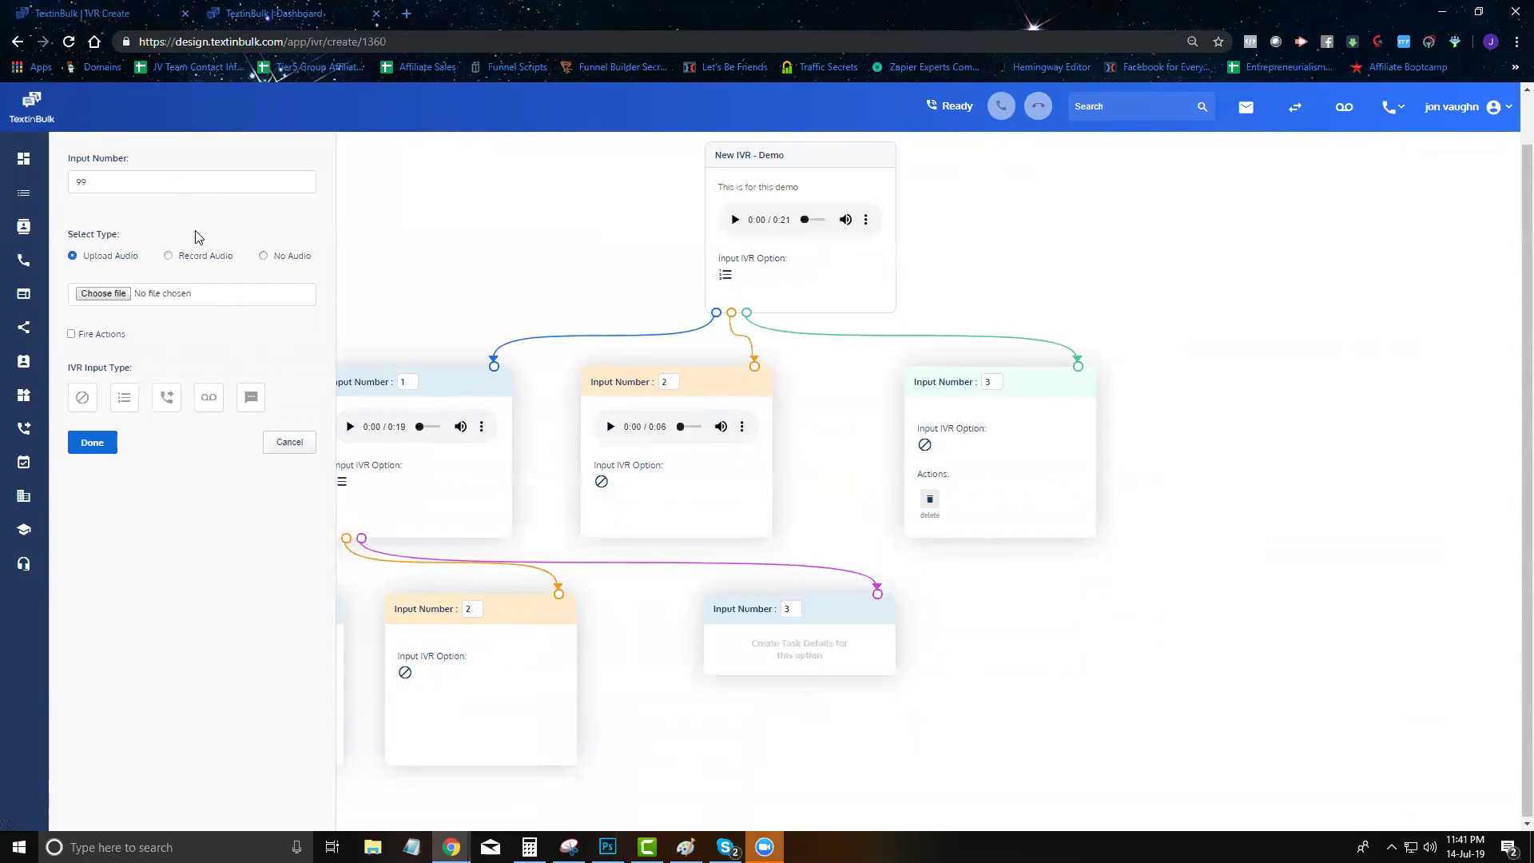
left_click(170, 257)
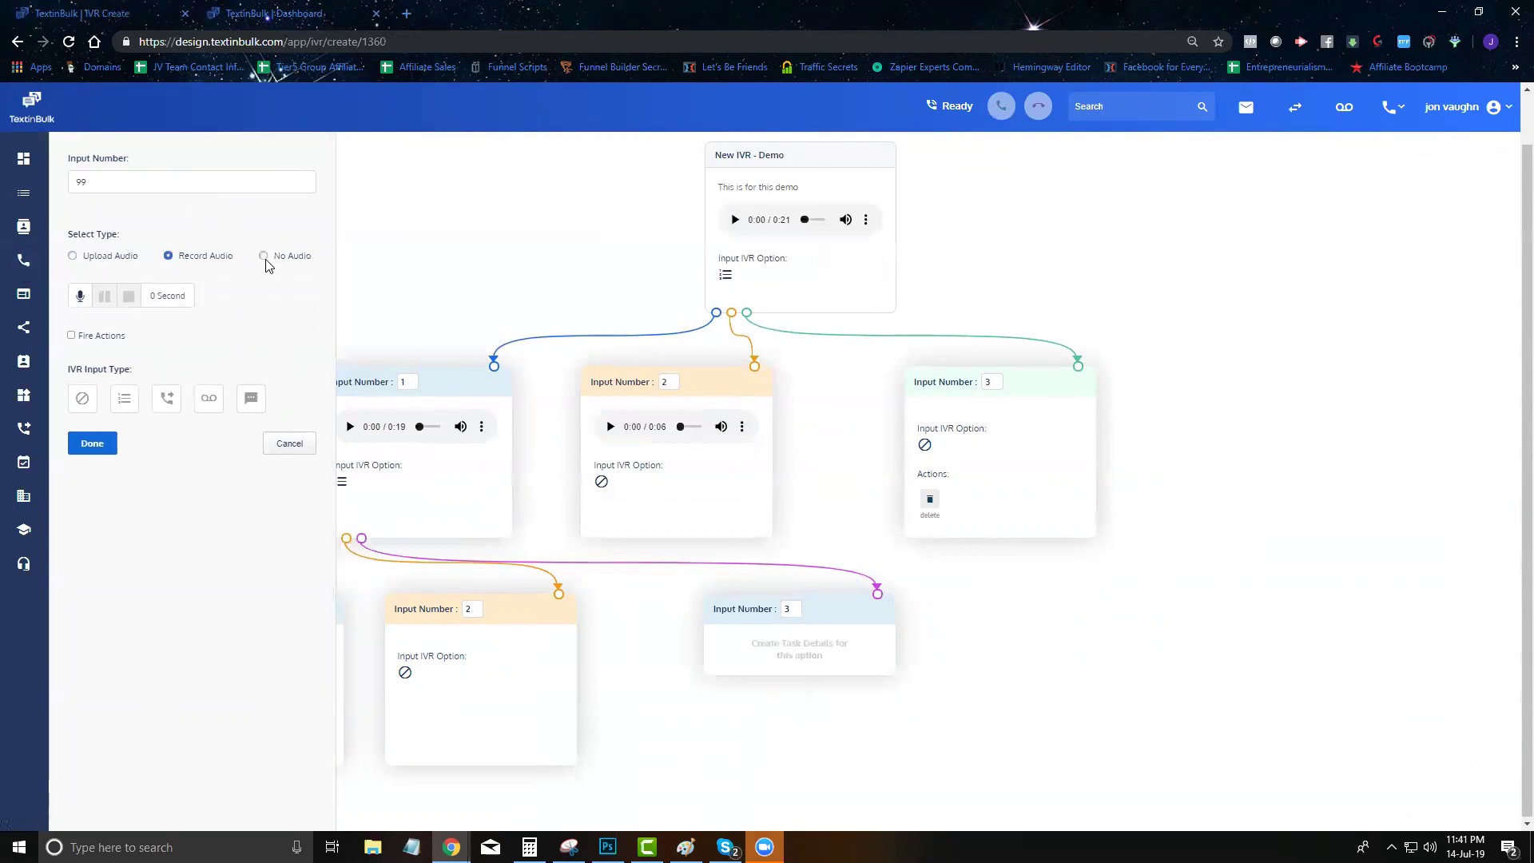
left_click(263, 256)
left_click(71, 293)
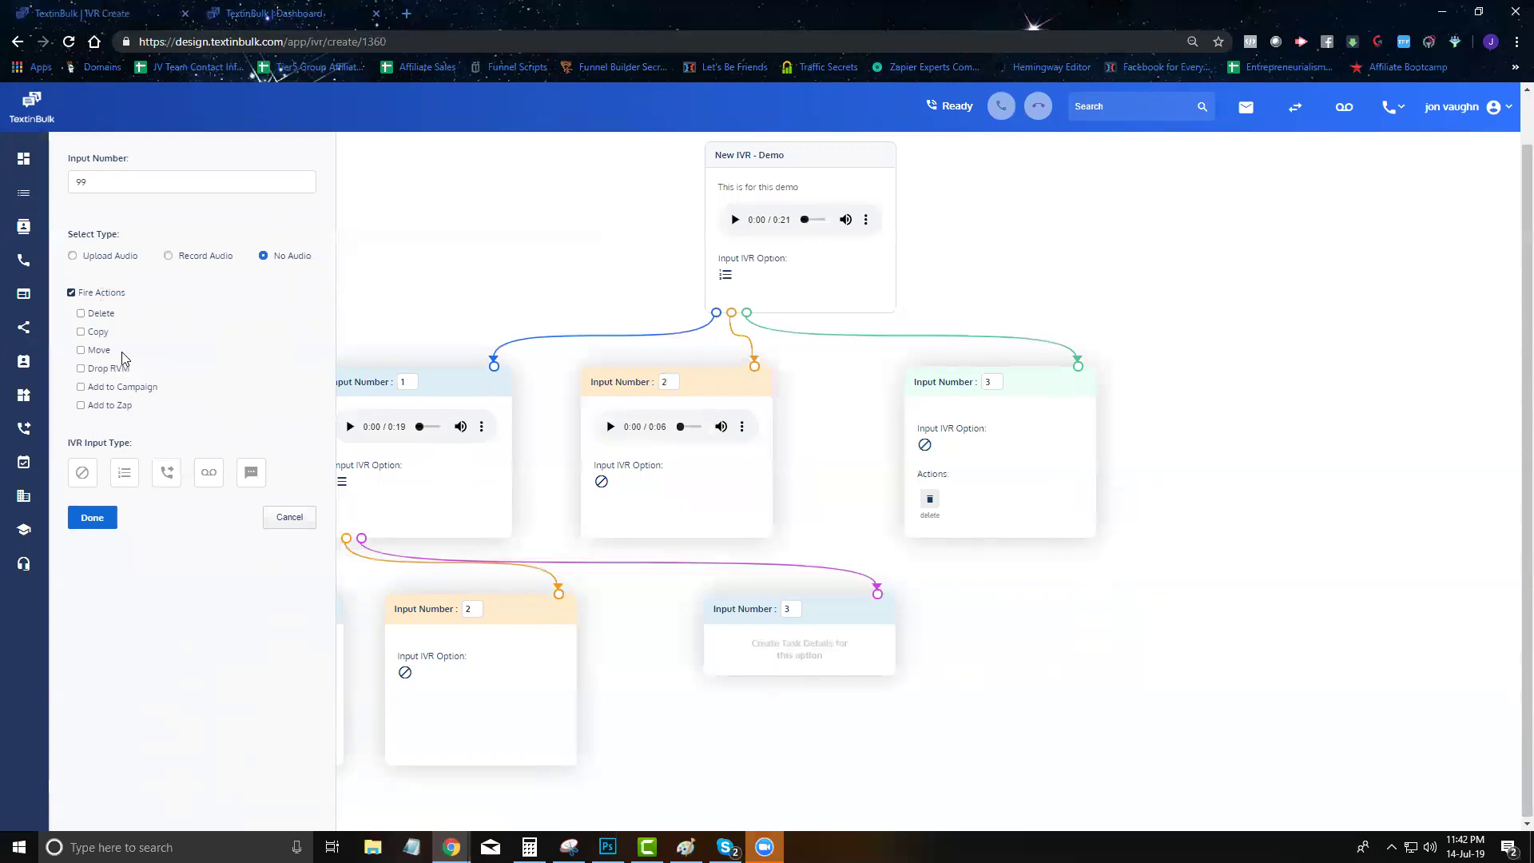
left_click(72, 292)
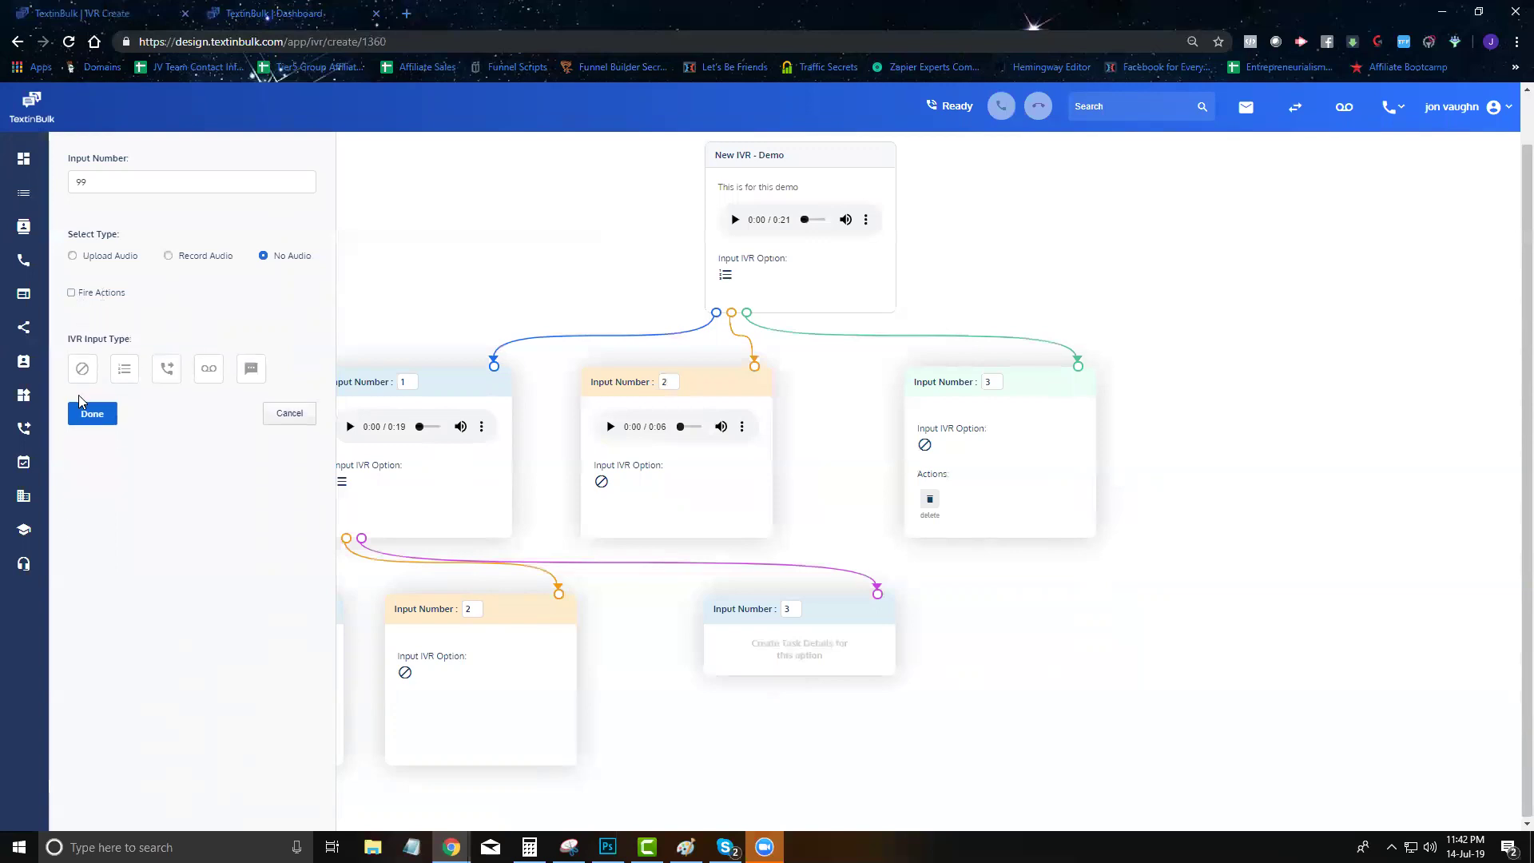
left_click(123, 367)
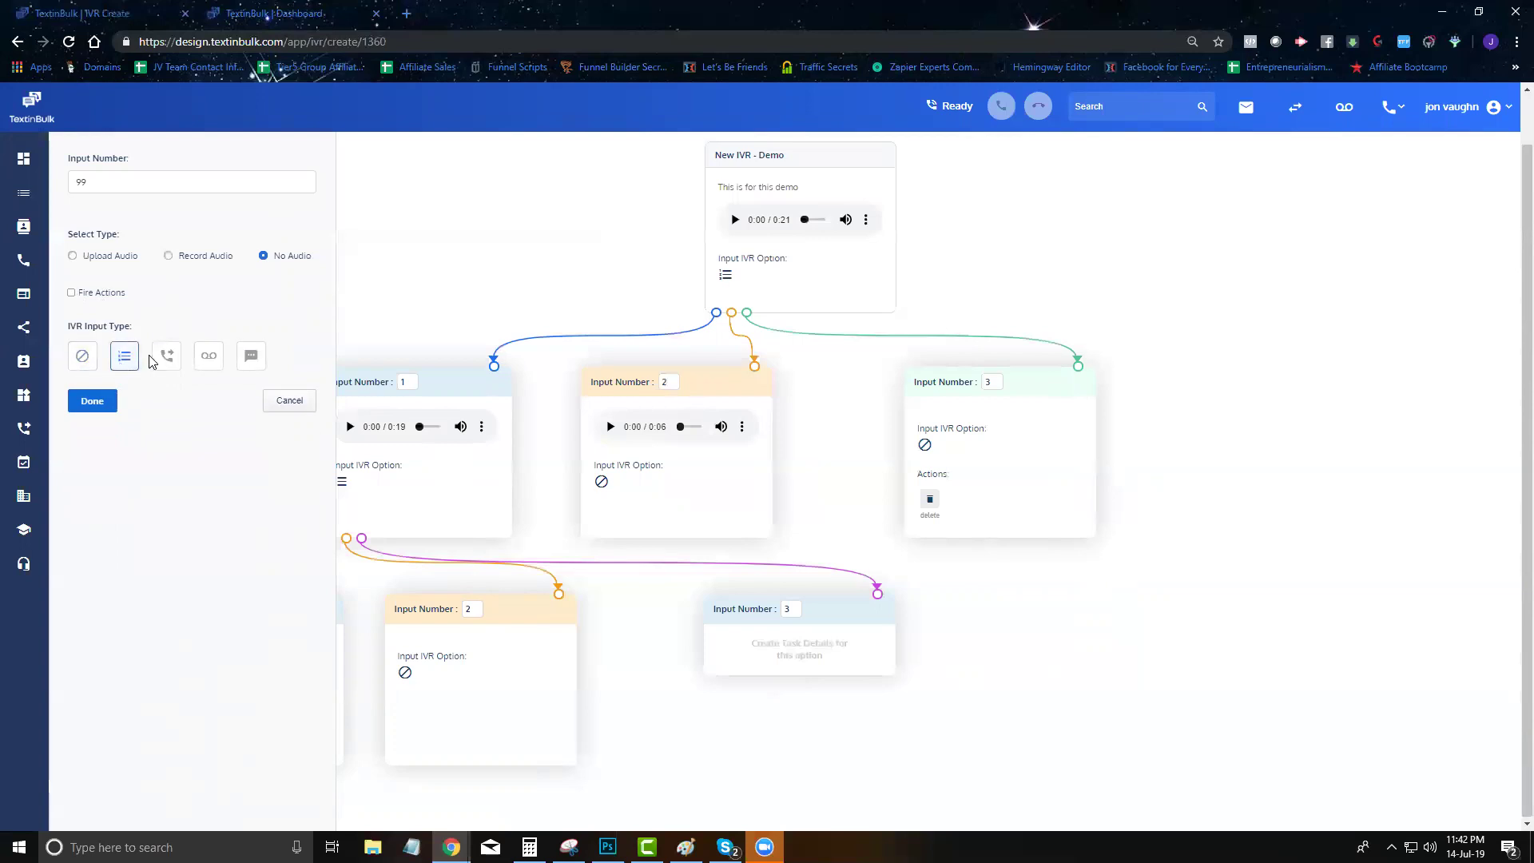
left_click(167, 366)
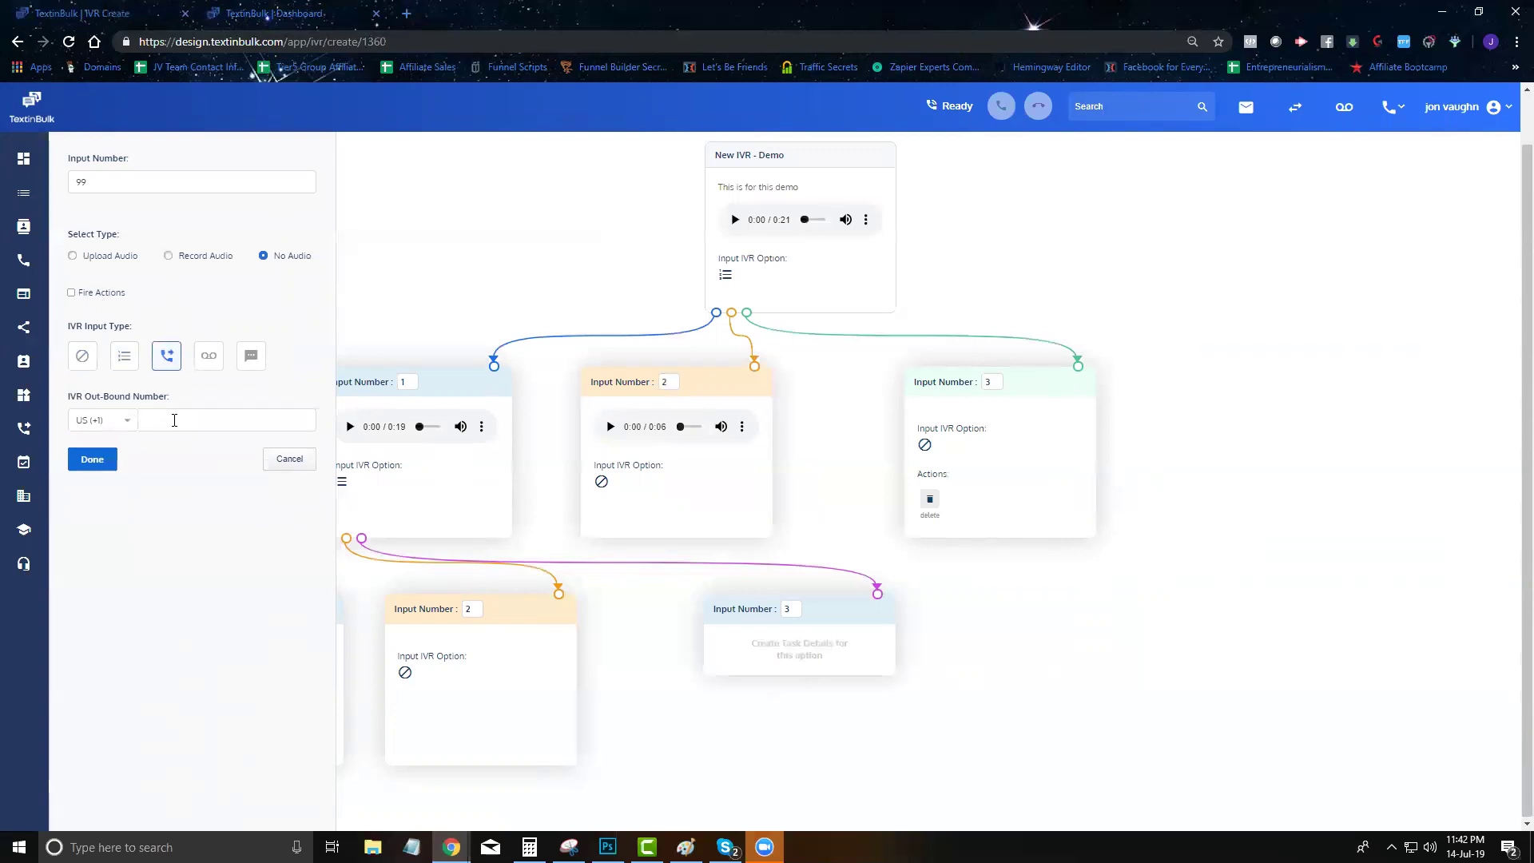
left_click(203, 363)
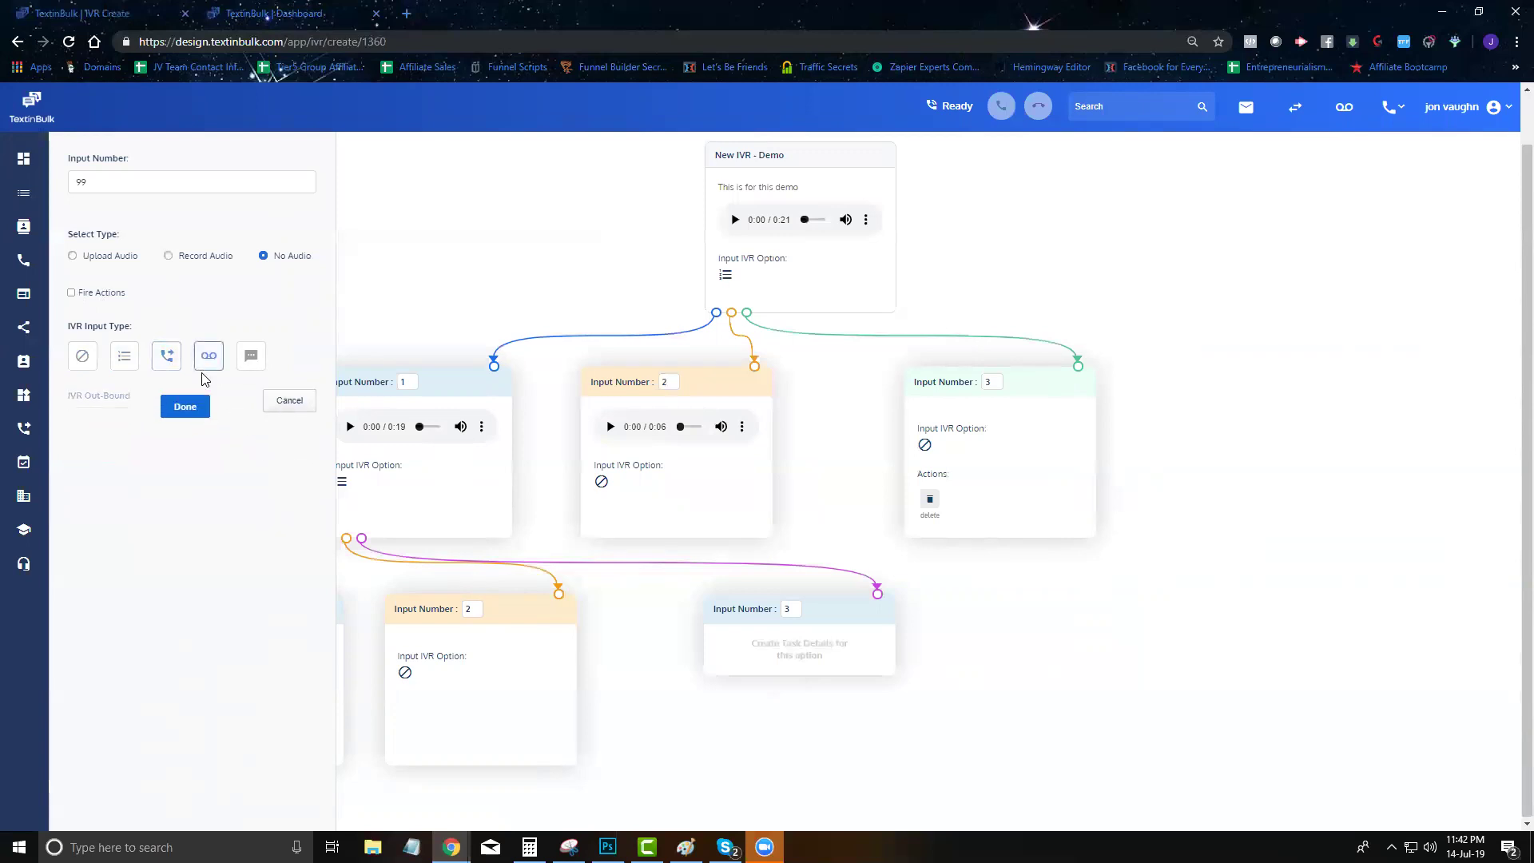
left_click(251, 356)
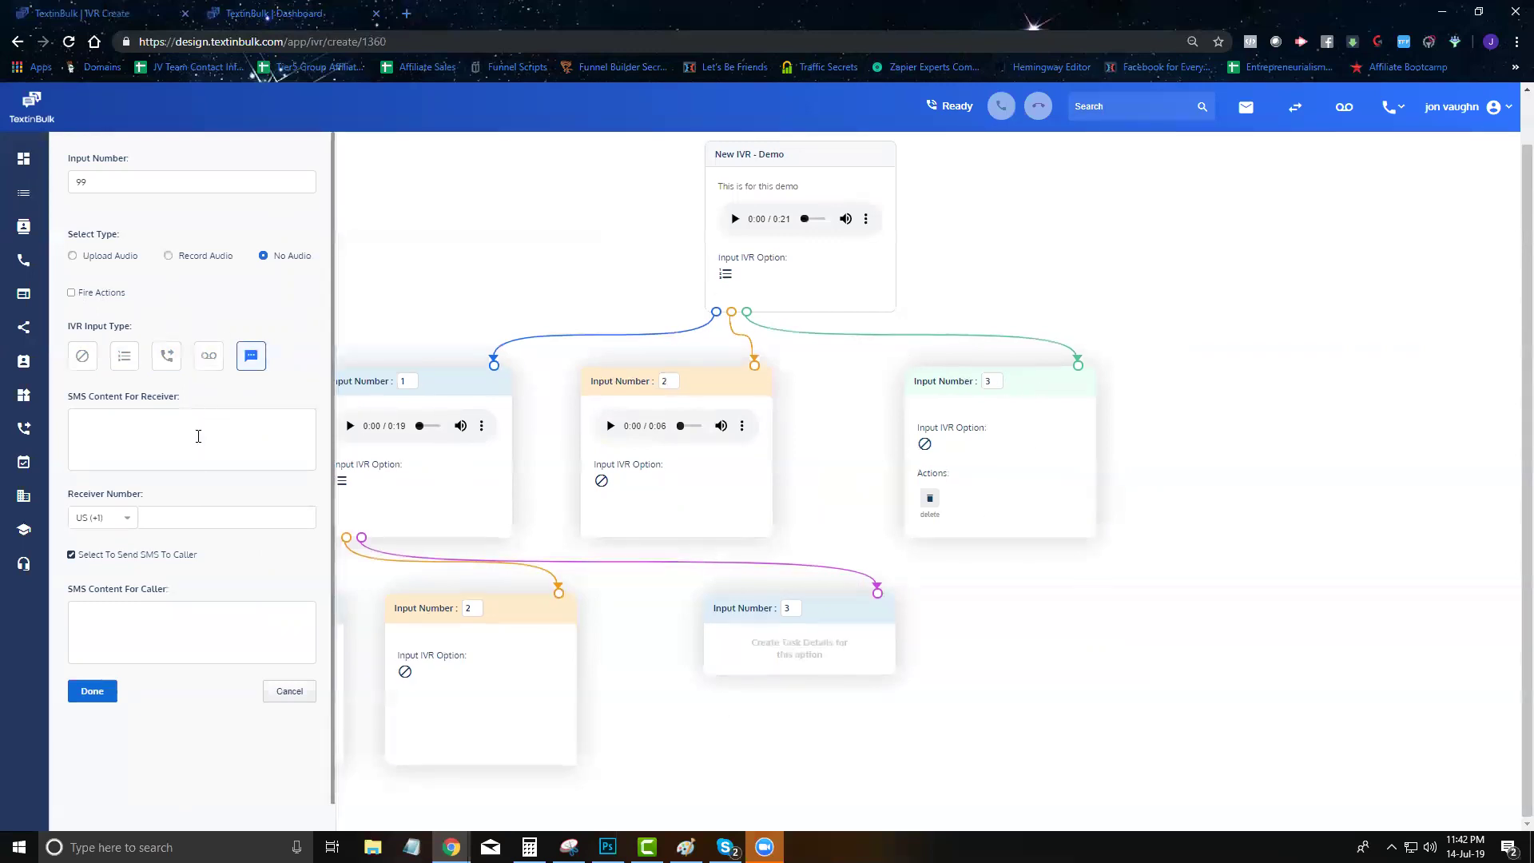
Cancel the branch settings, delete the unsaved third branch, and go to User Management
left_click(293, 694)
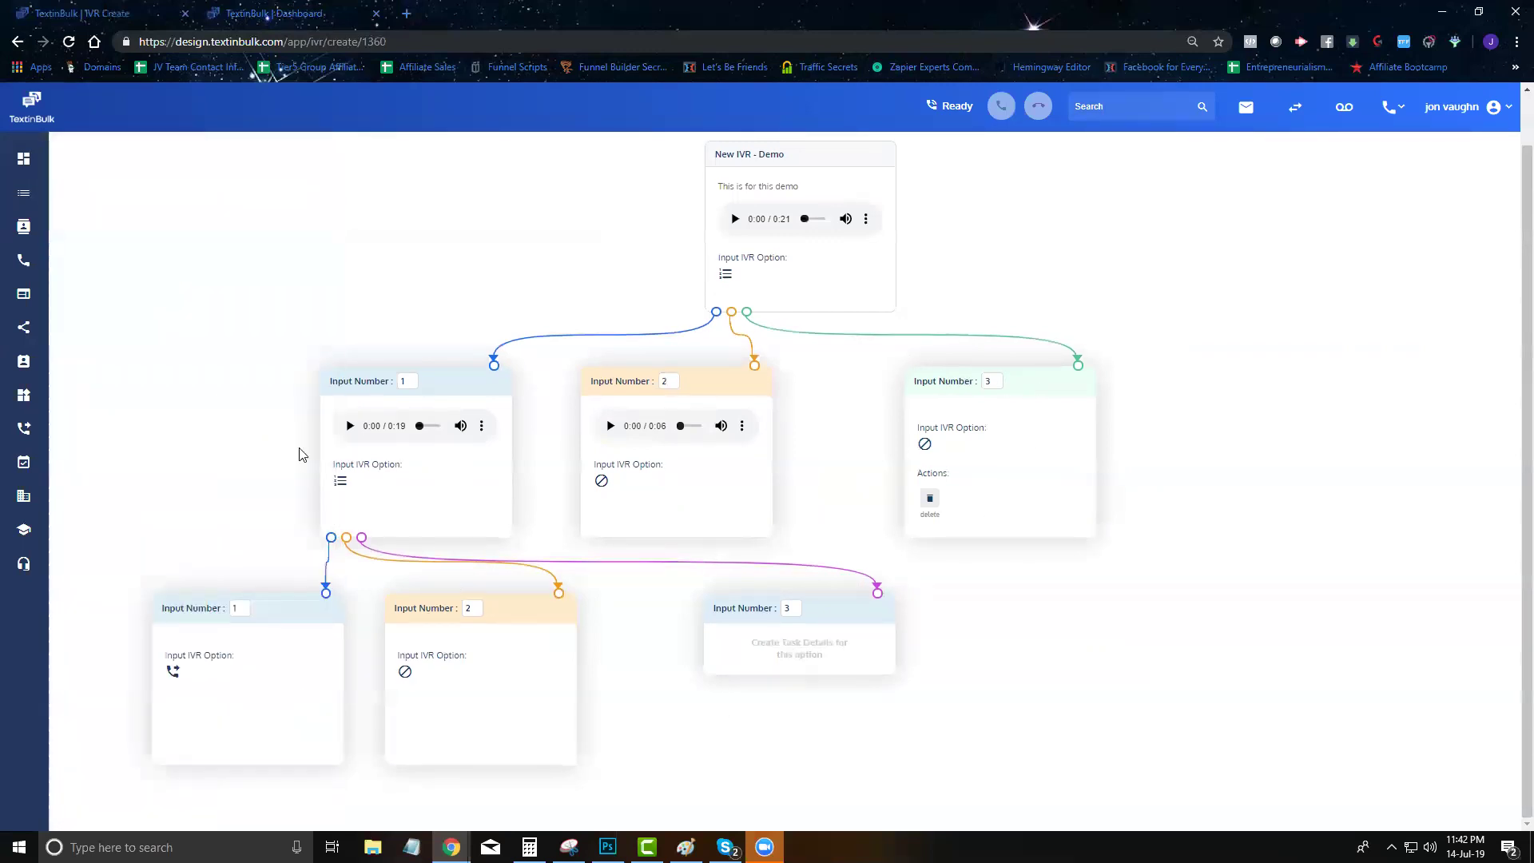
left_click(844, 585)
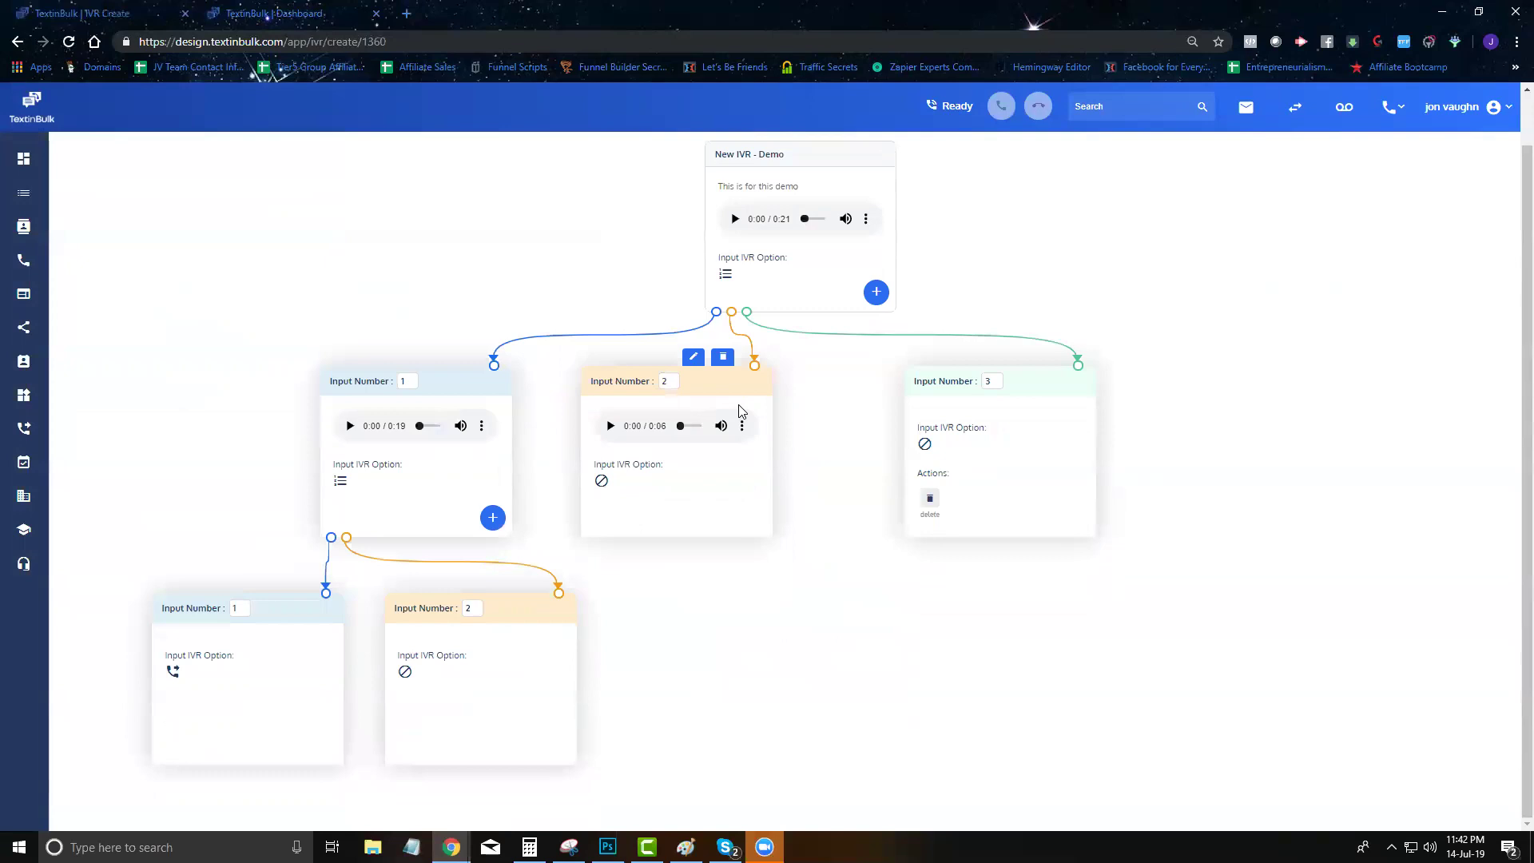
scroll(807, 391, "up", 1)
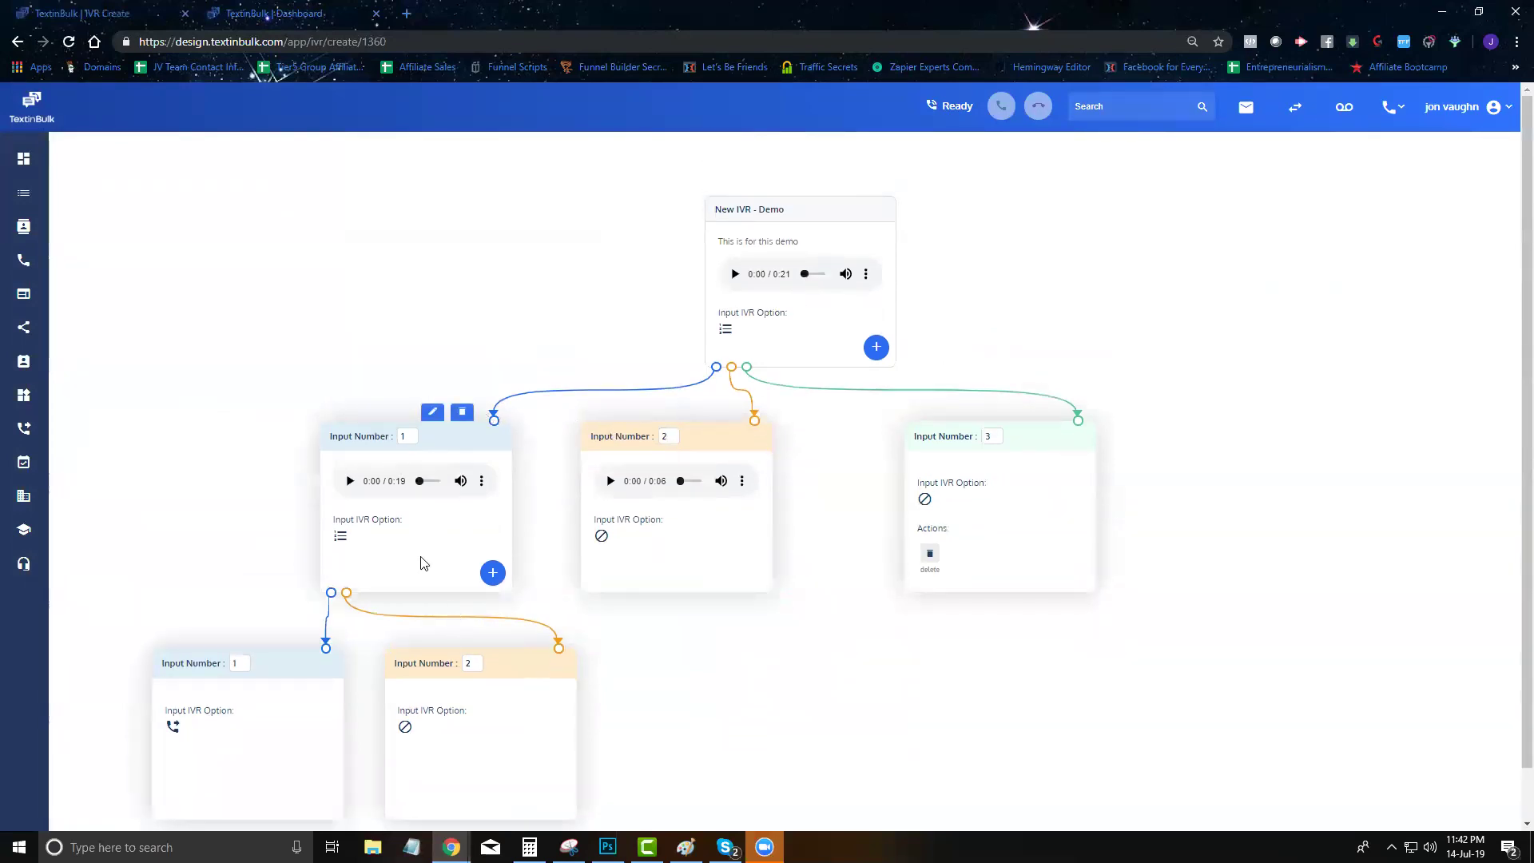
scroll(814, 348, "down", 1)
scroll(992, 513, "up", 1)
left_click(25, 366)
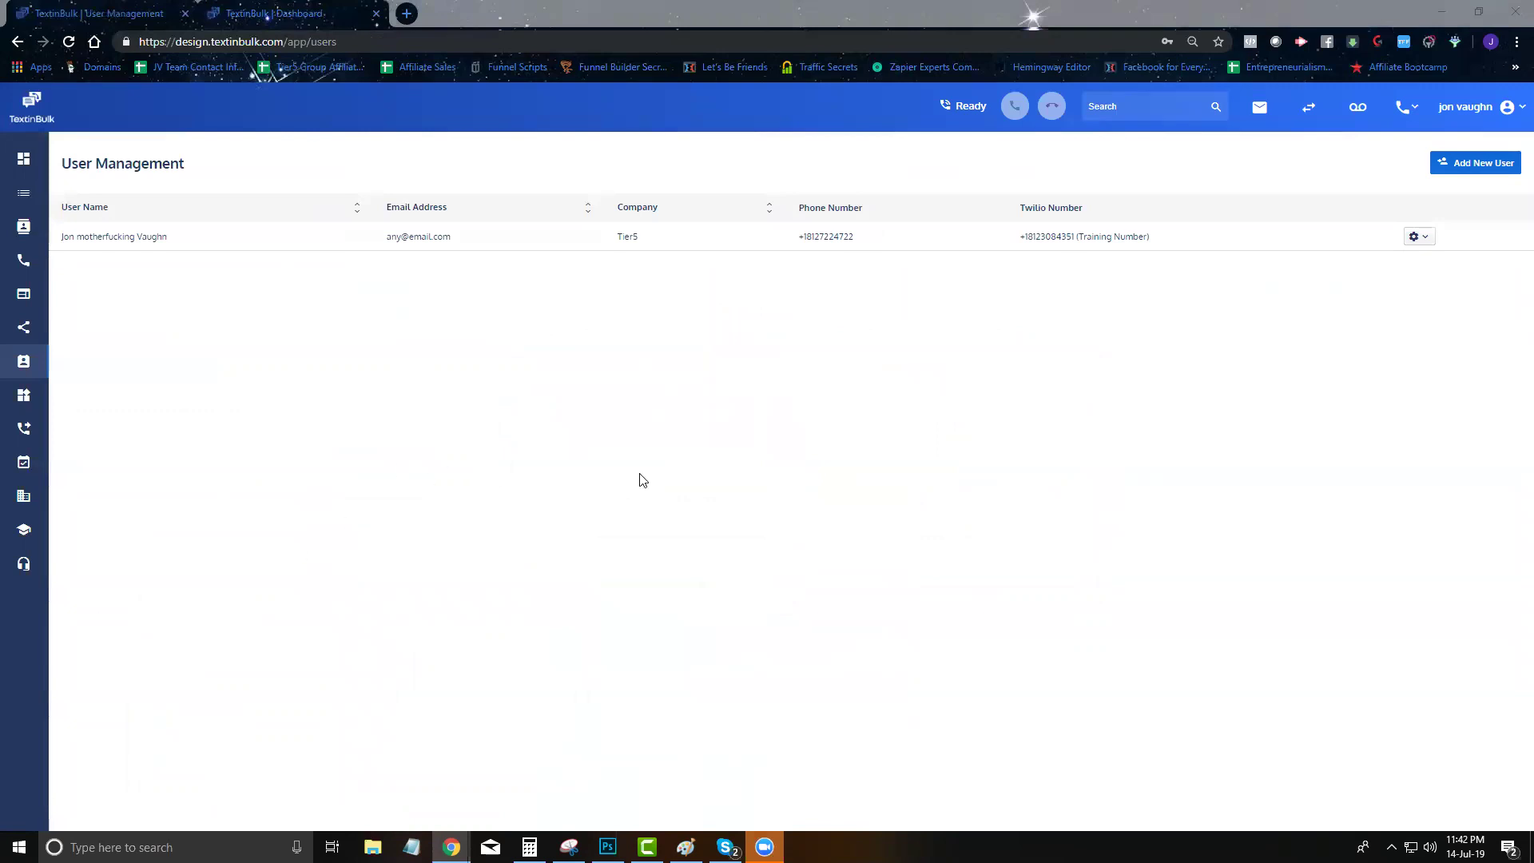
Start a new user with the Lakeland Roofers number, cancel it, then go to Widgets
left_click(1475, 161)
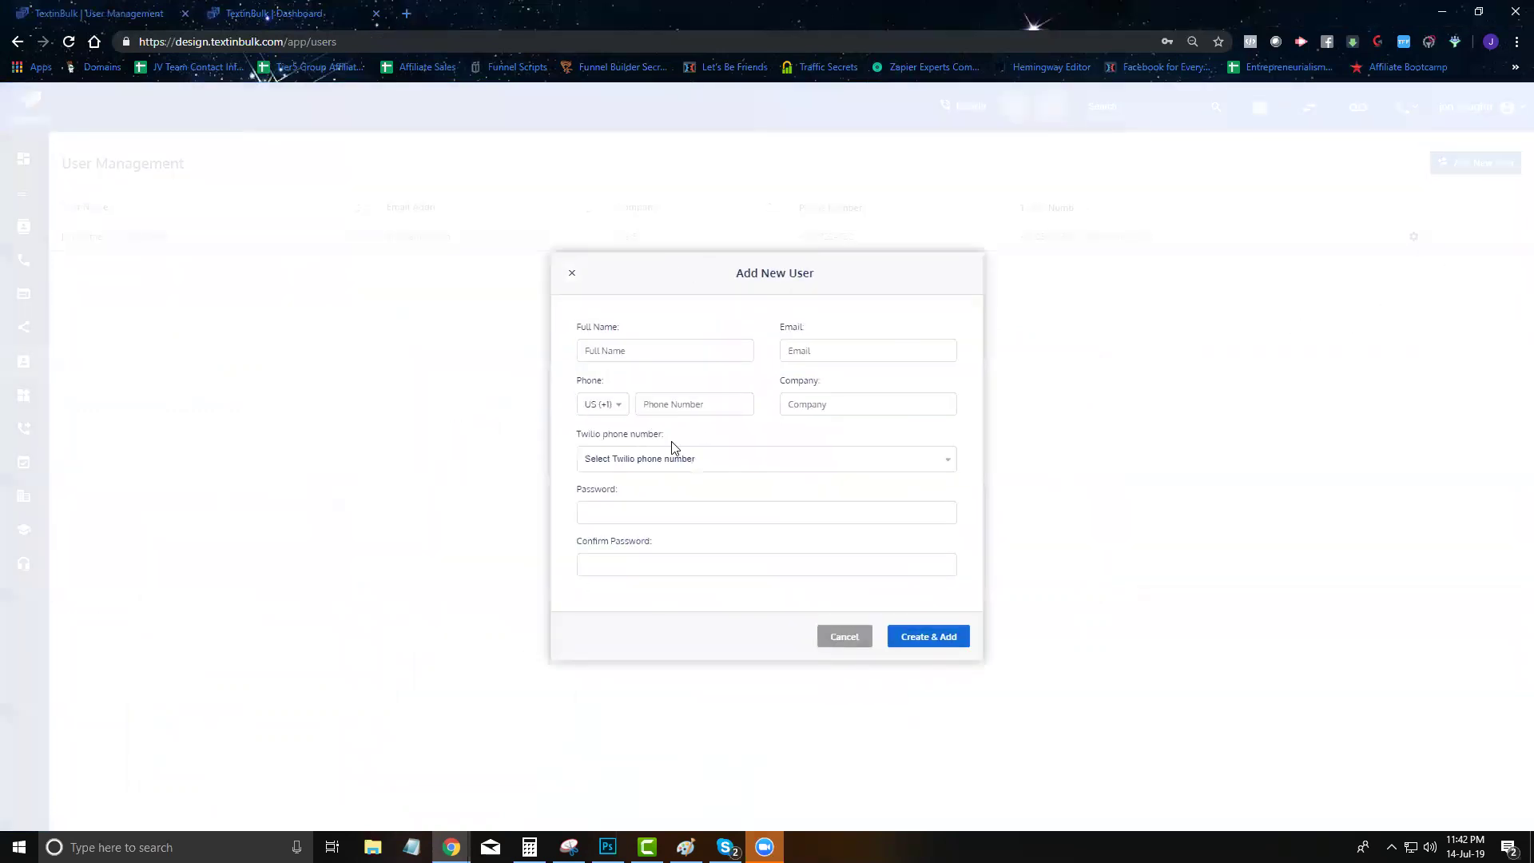
left_click(670, 459)
left_click(671, 485)
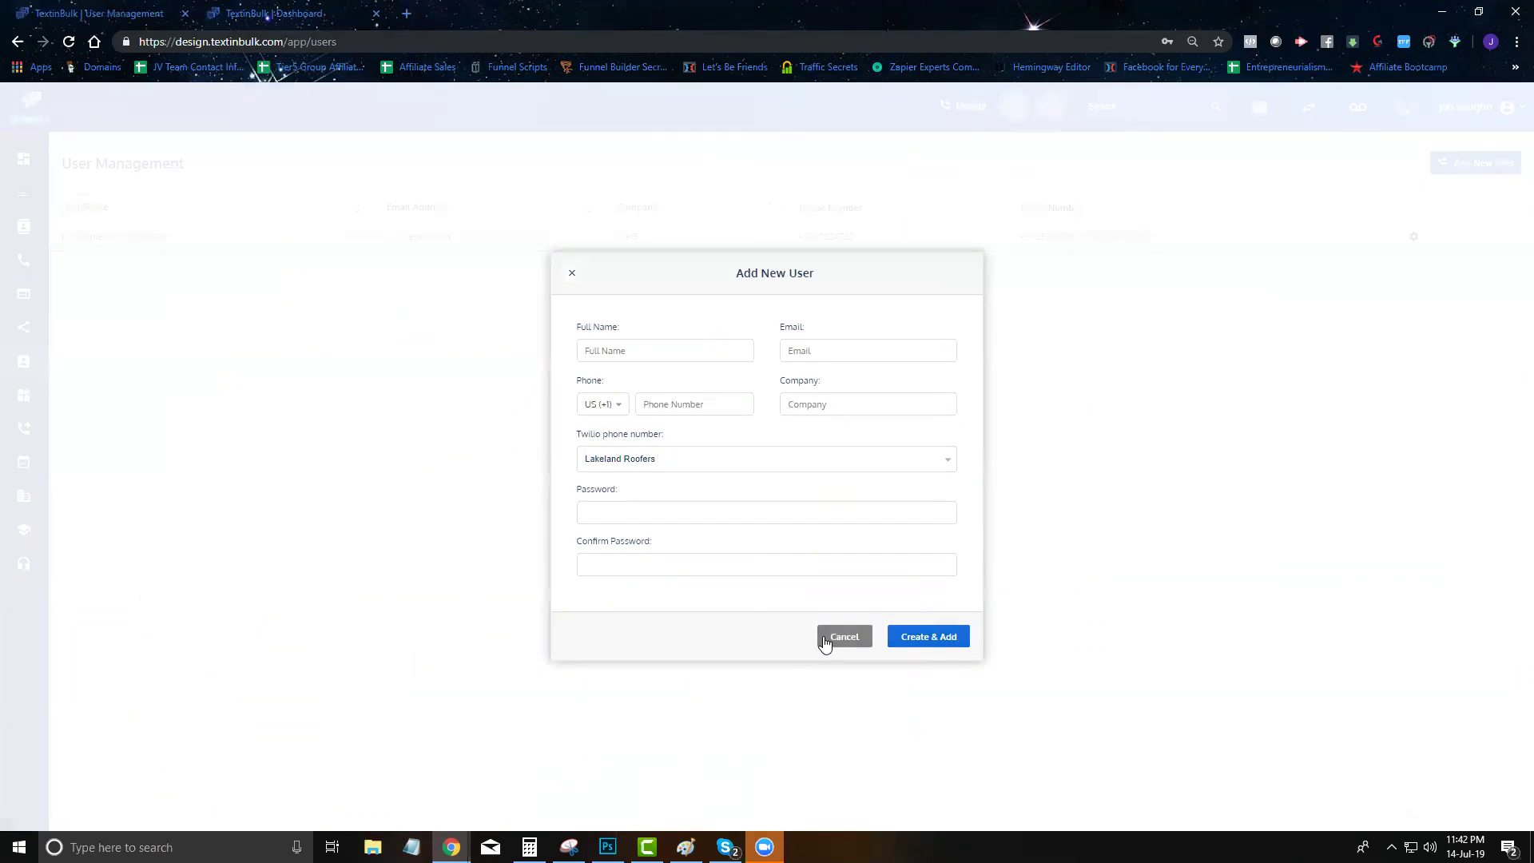
left_click(825, 639)
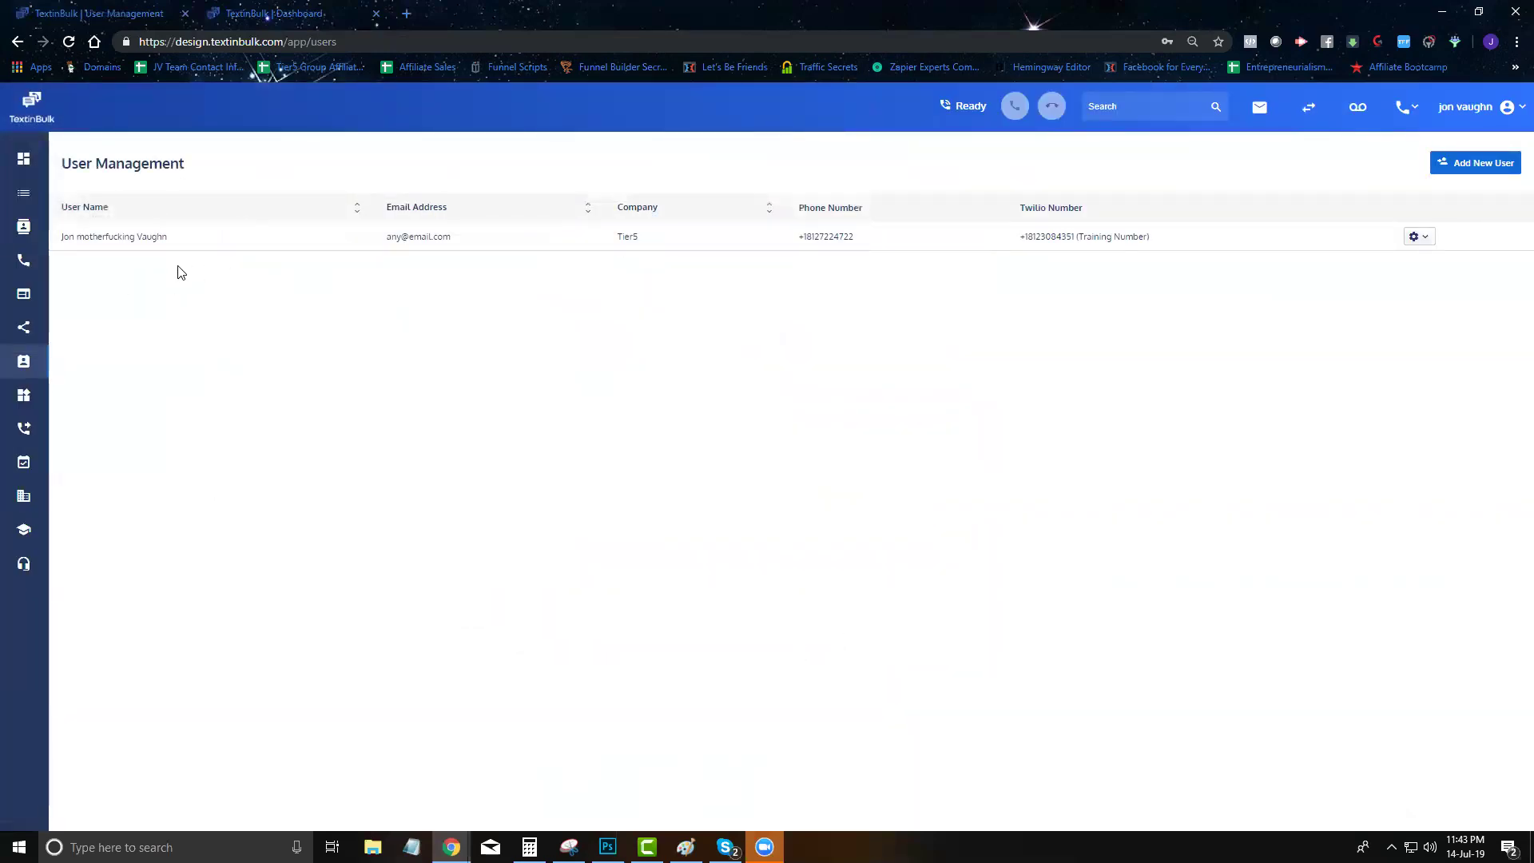
left_click(24, 395)
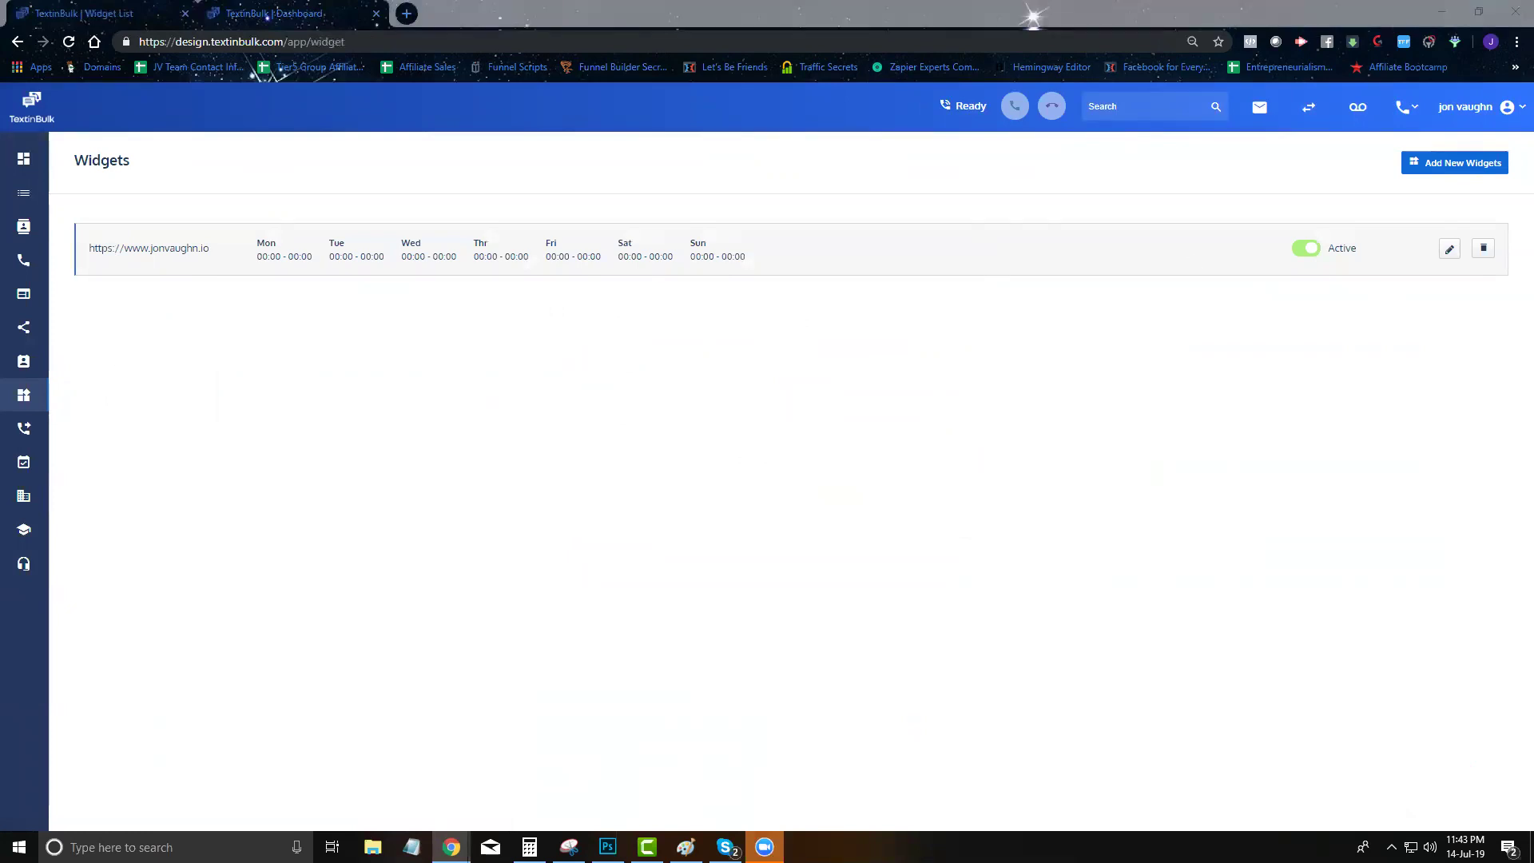
Switch the jonvaughn.io widget between Call me and SMS me now, close and reopen it, then return to TextinBulk
scroll(1278, 520, "down", 4)
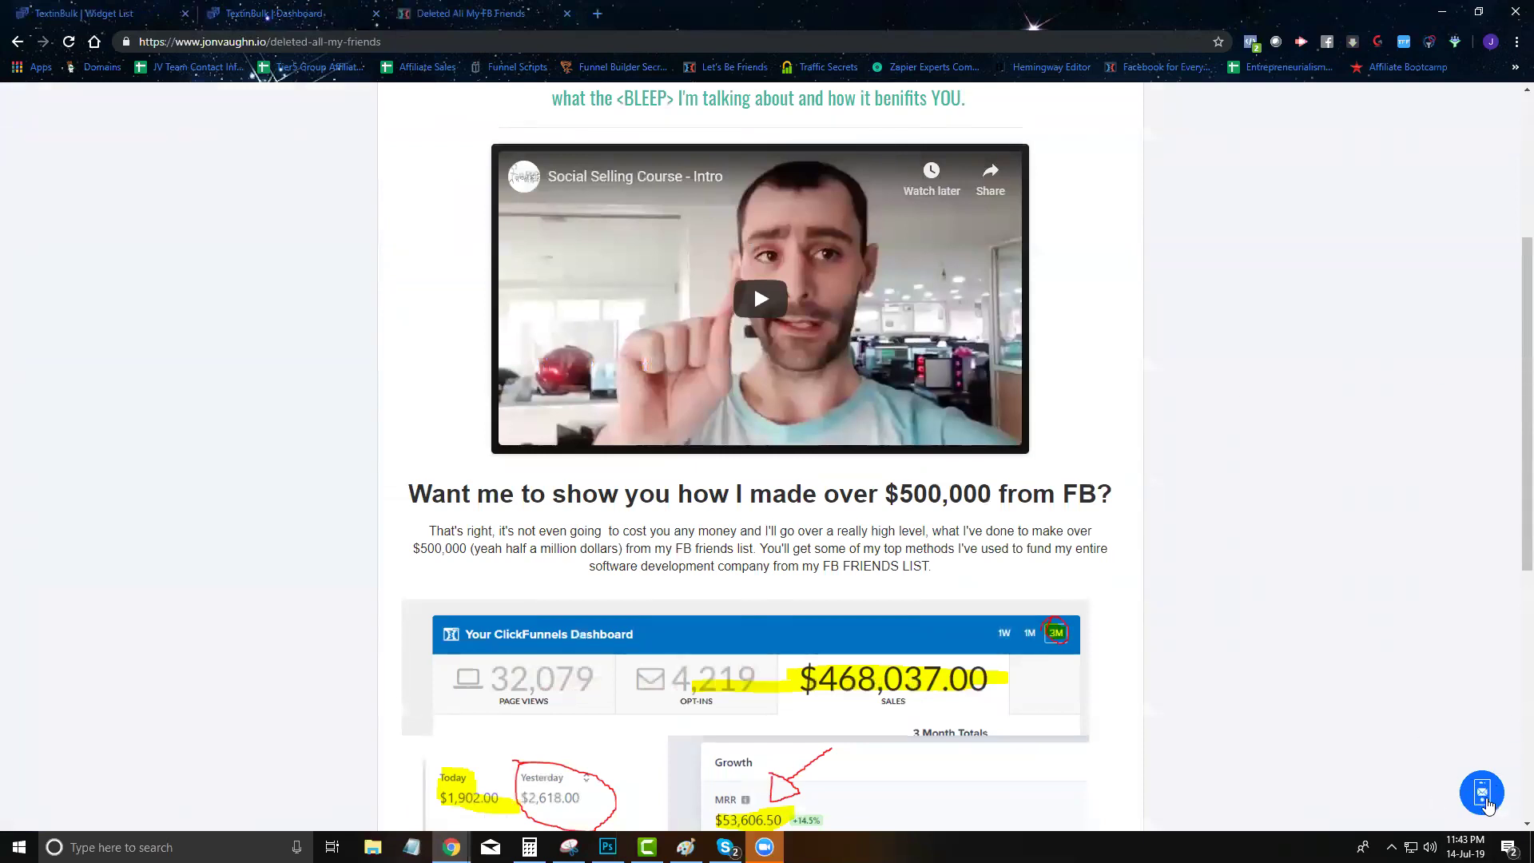
left_click(1483, 793)
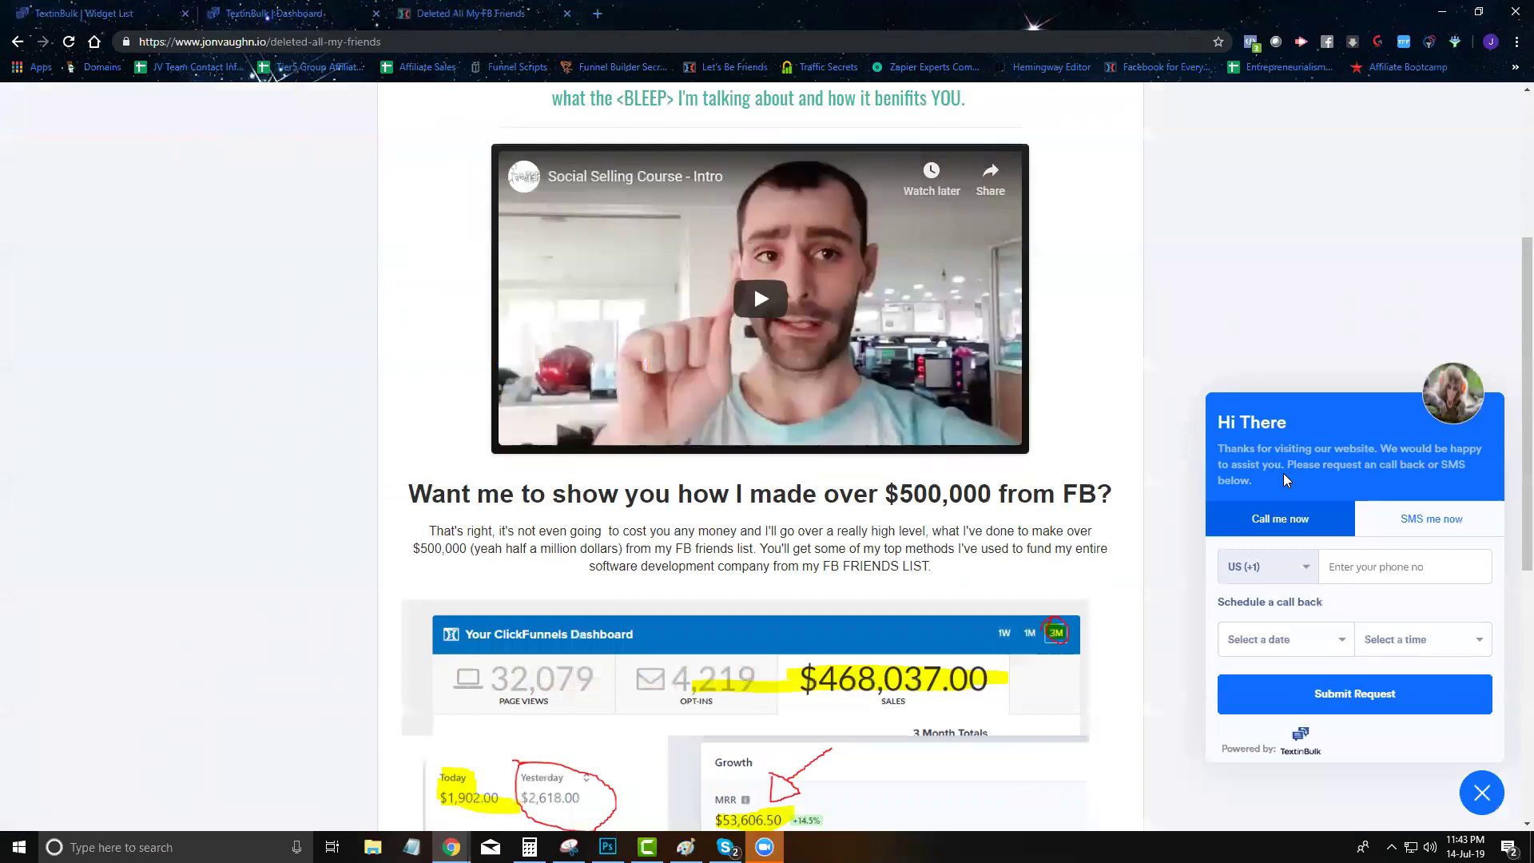
left_click(1411, 520)
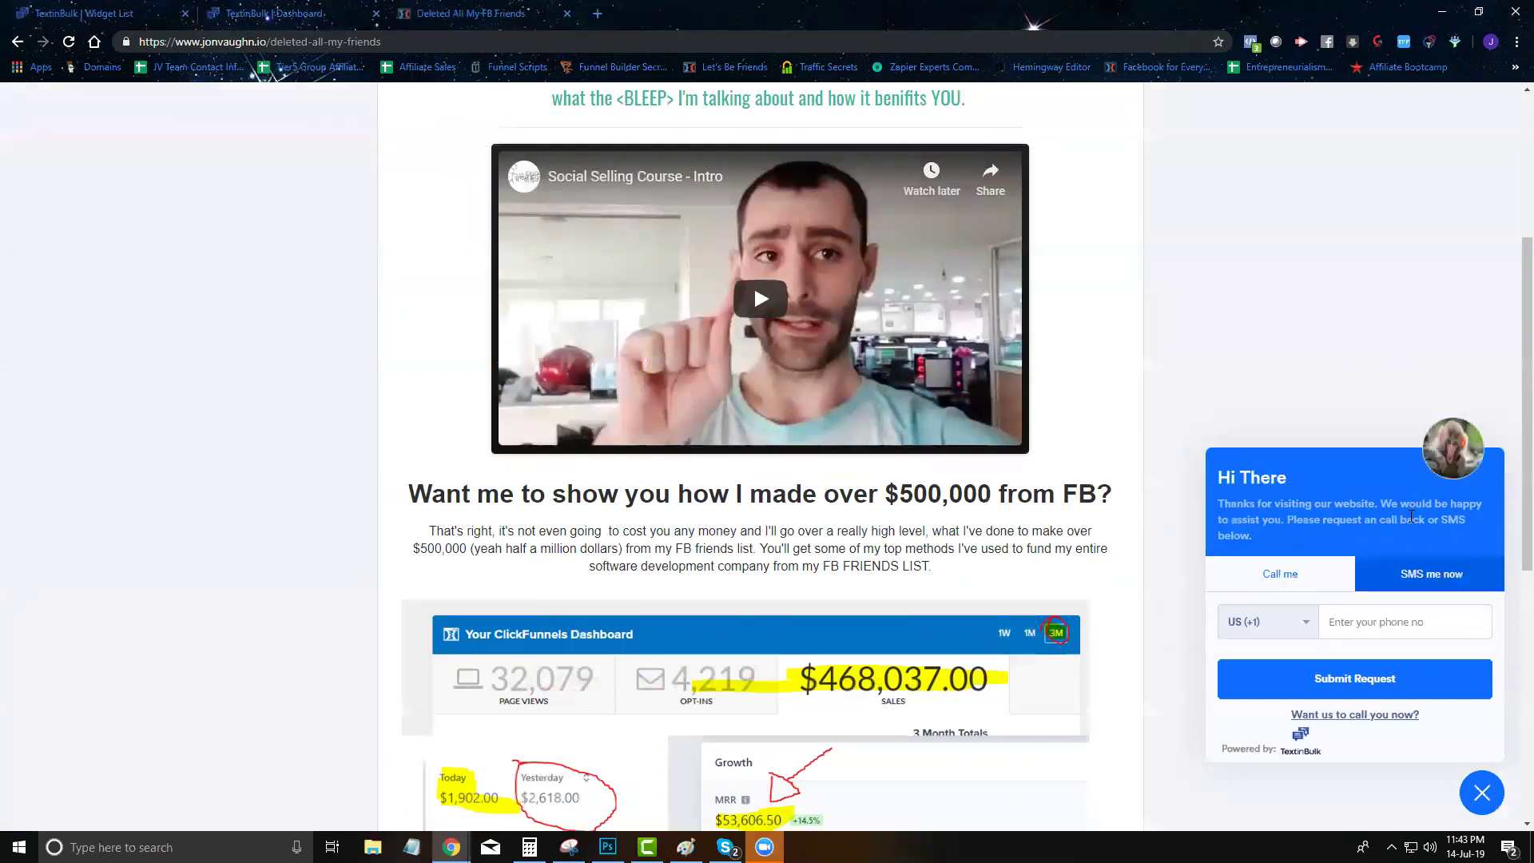
left_click(1273, 573)
left_click(1421, 520)
scroll(1342, 601, "down", 2)
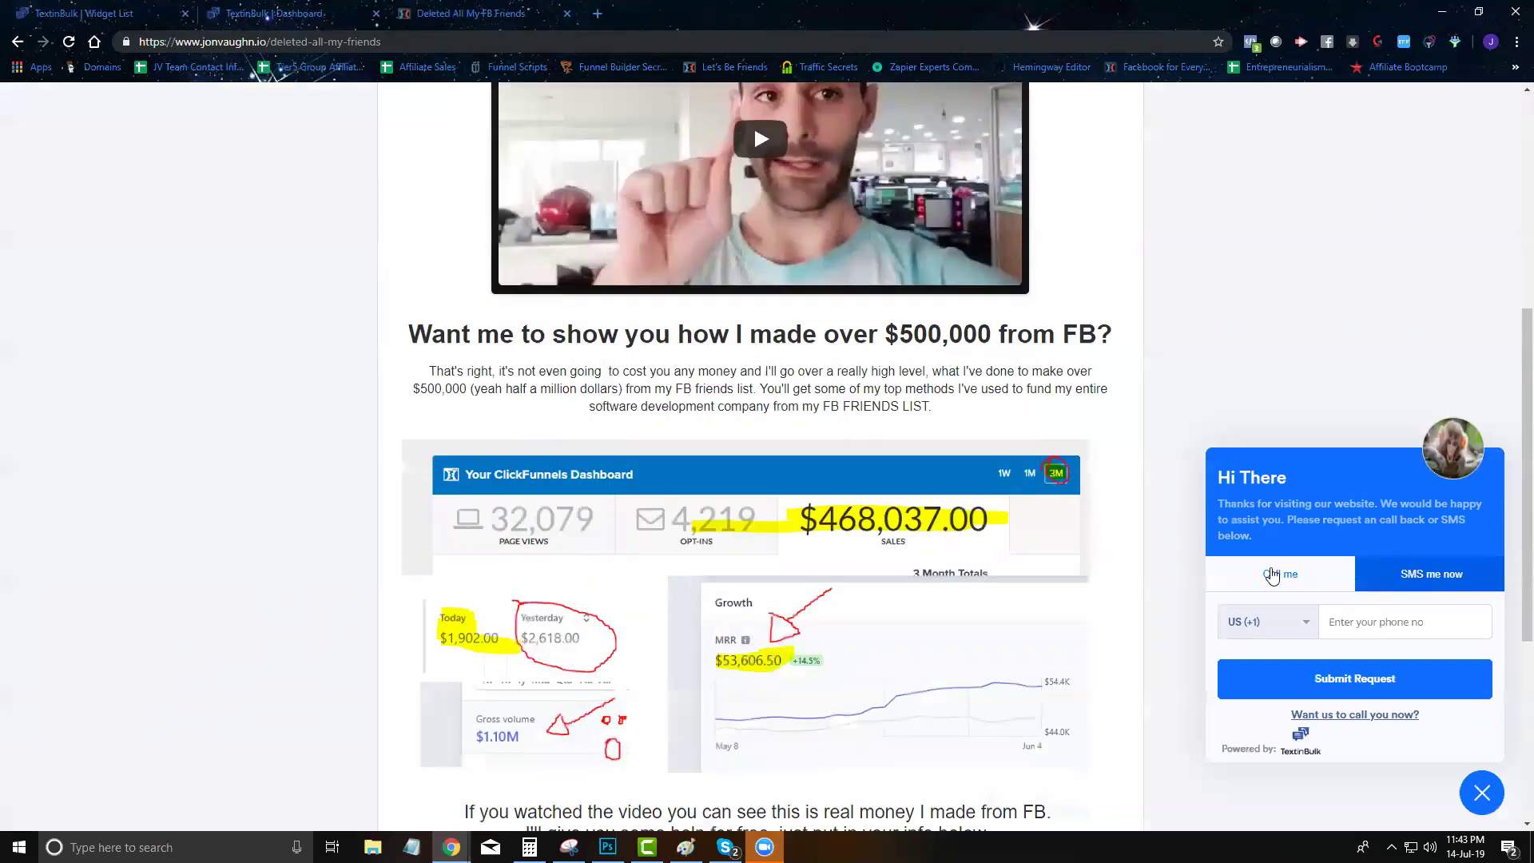
left_click(1273, 574)
left_click(1412, 527)
left_click(1482, 793)
scroll(1482, 792, "down", 1)
left_click(1482, 793)
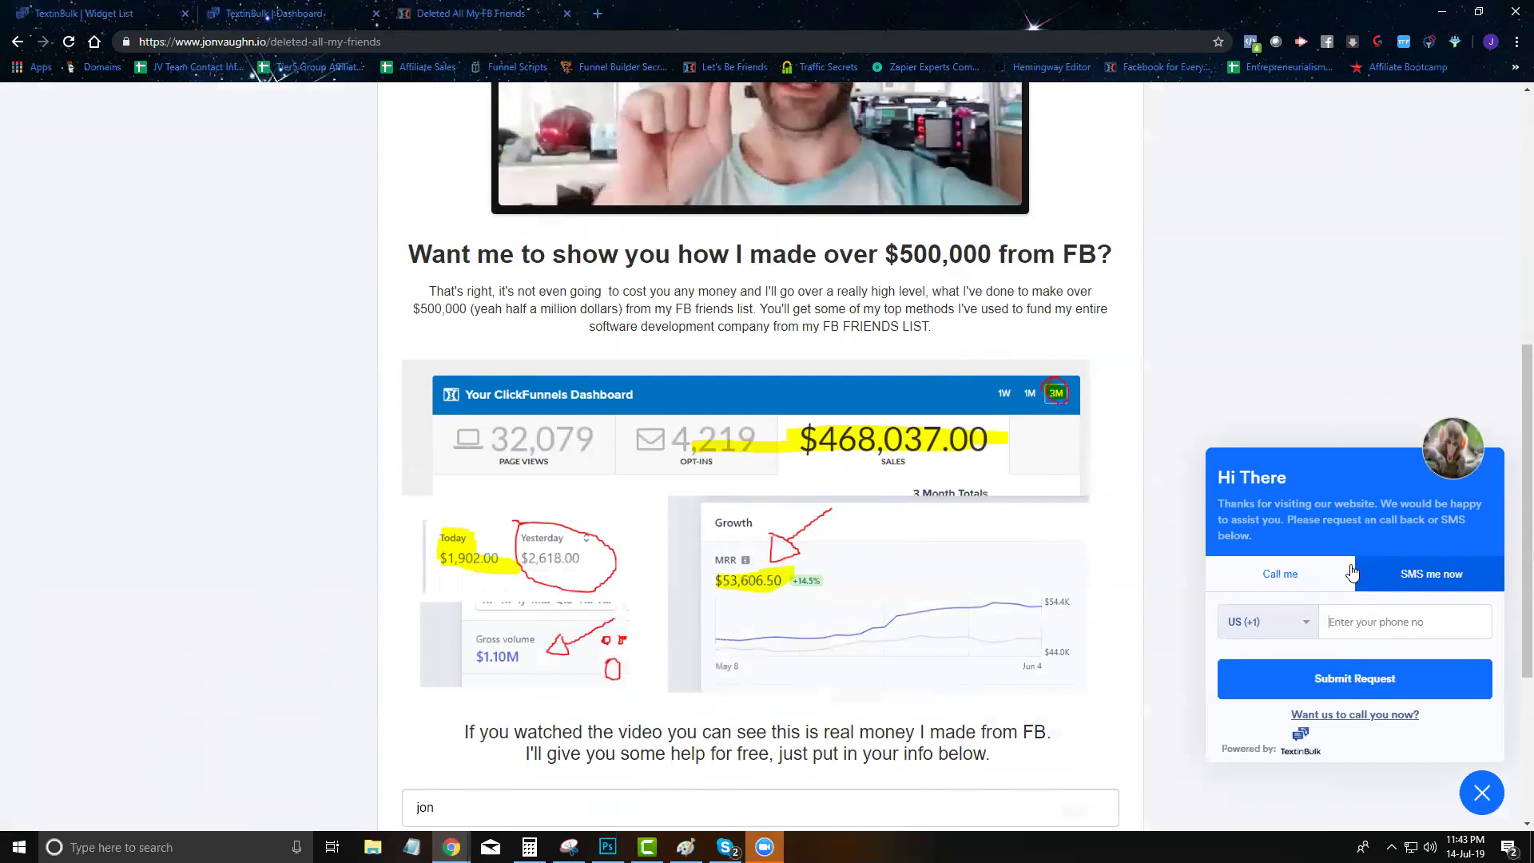
left_click(303, 14)
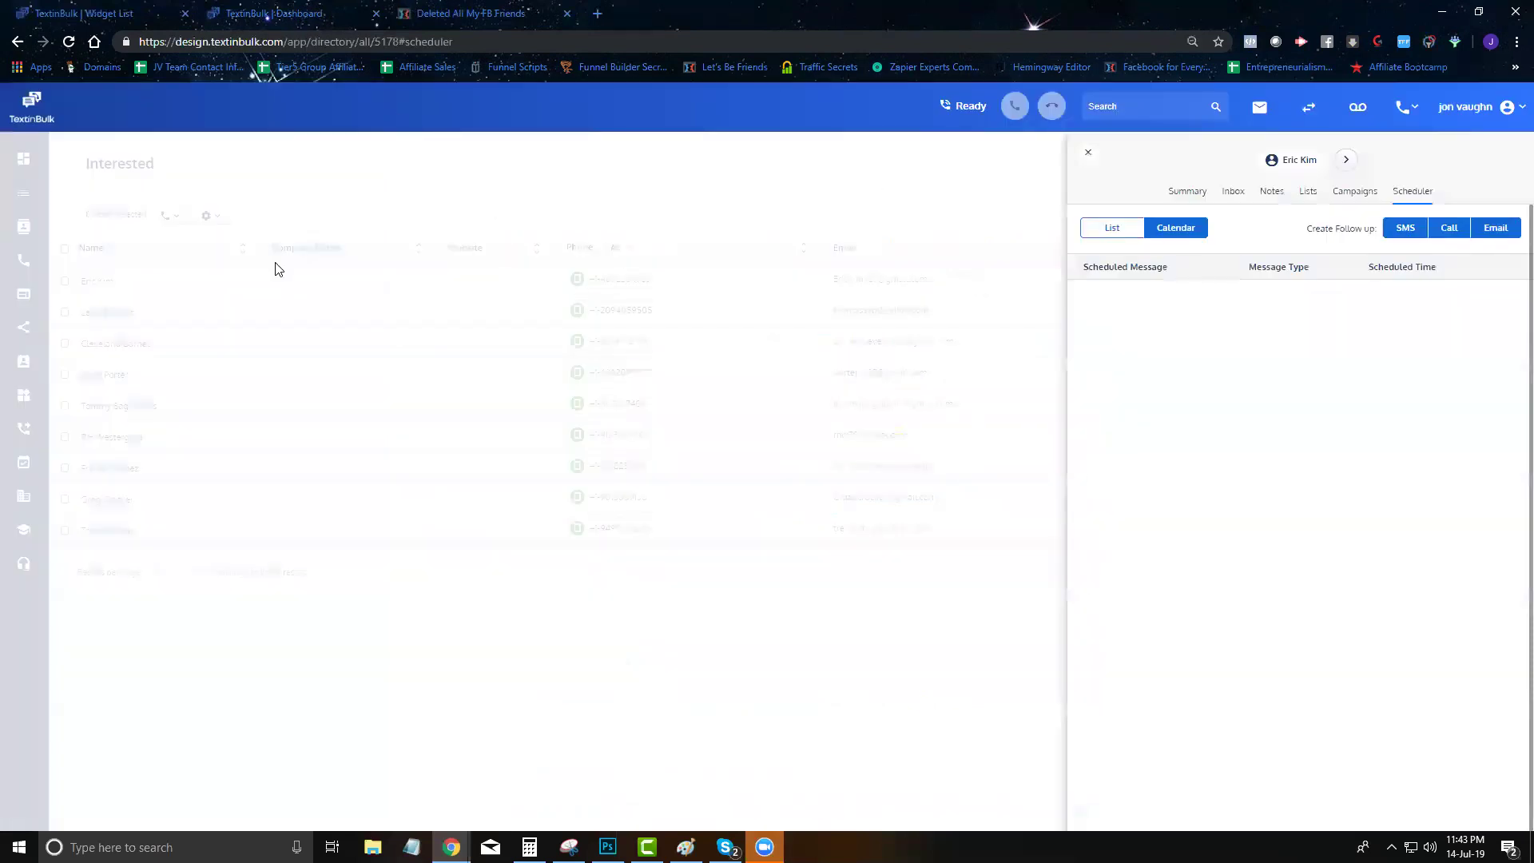
left_click(106, 11)
left_click(1457, 166)
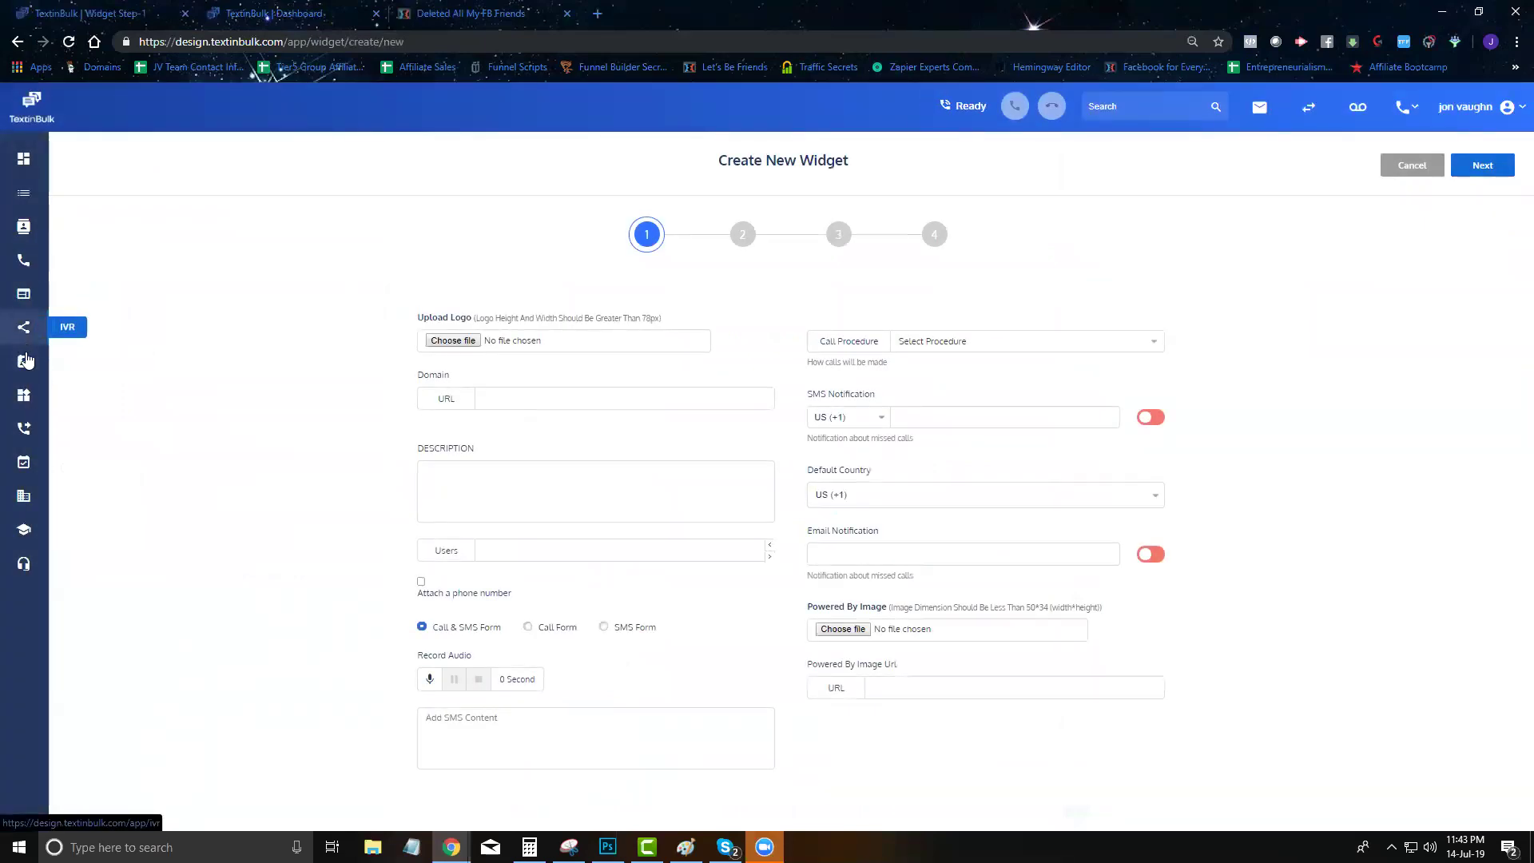
left_click(24, 361)
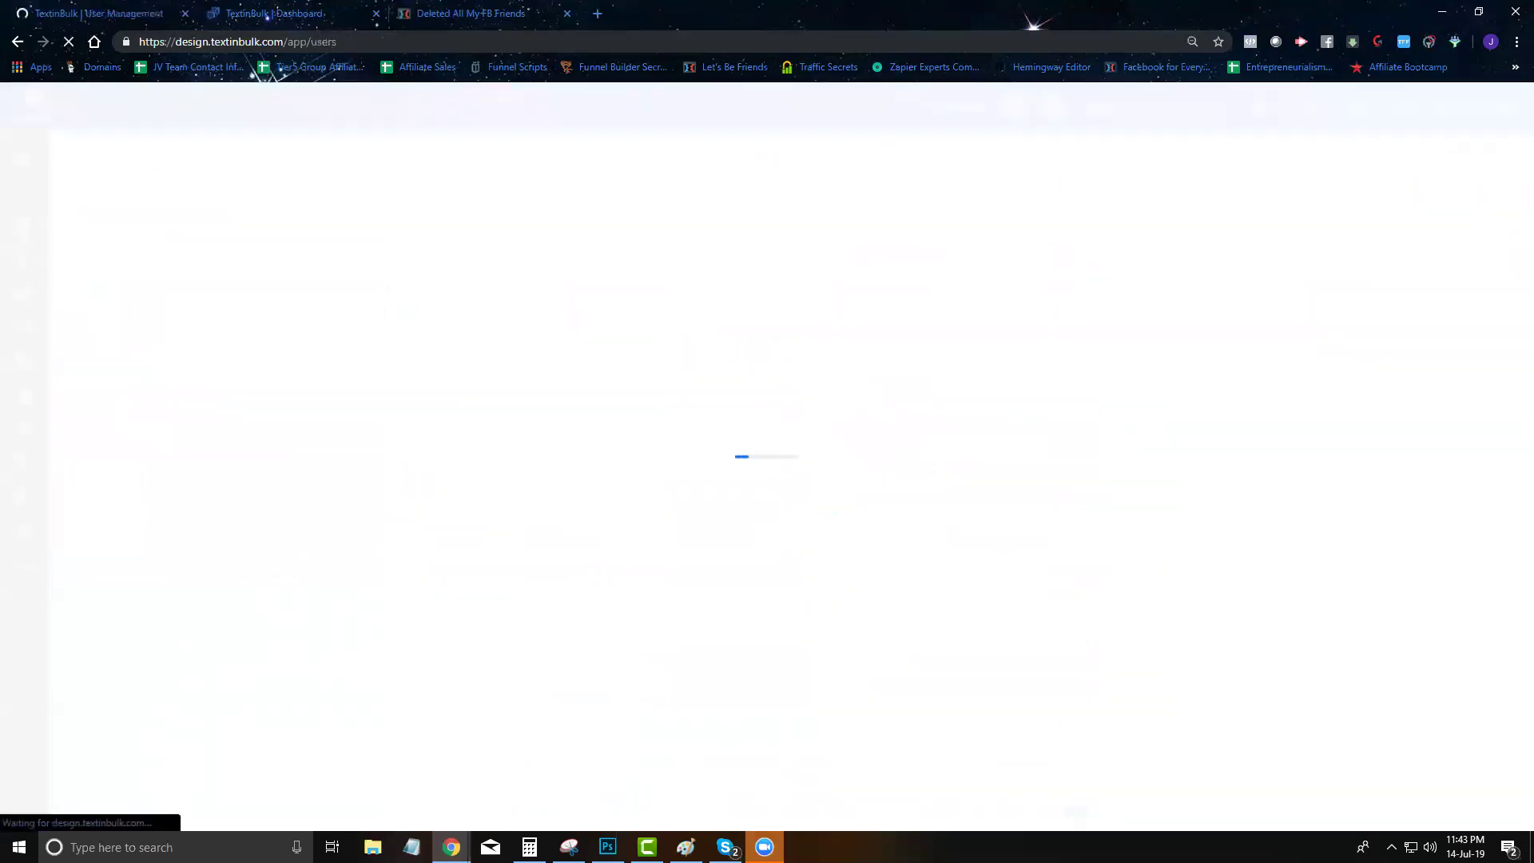
left_click(1415, 237)
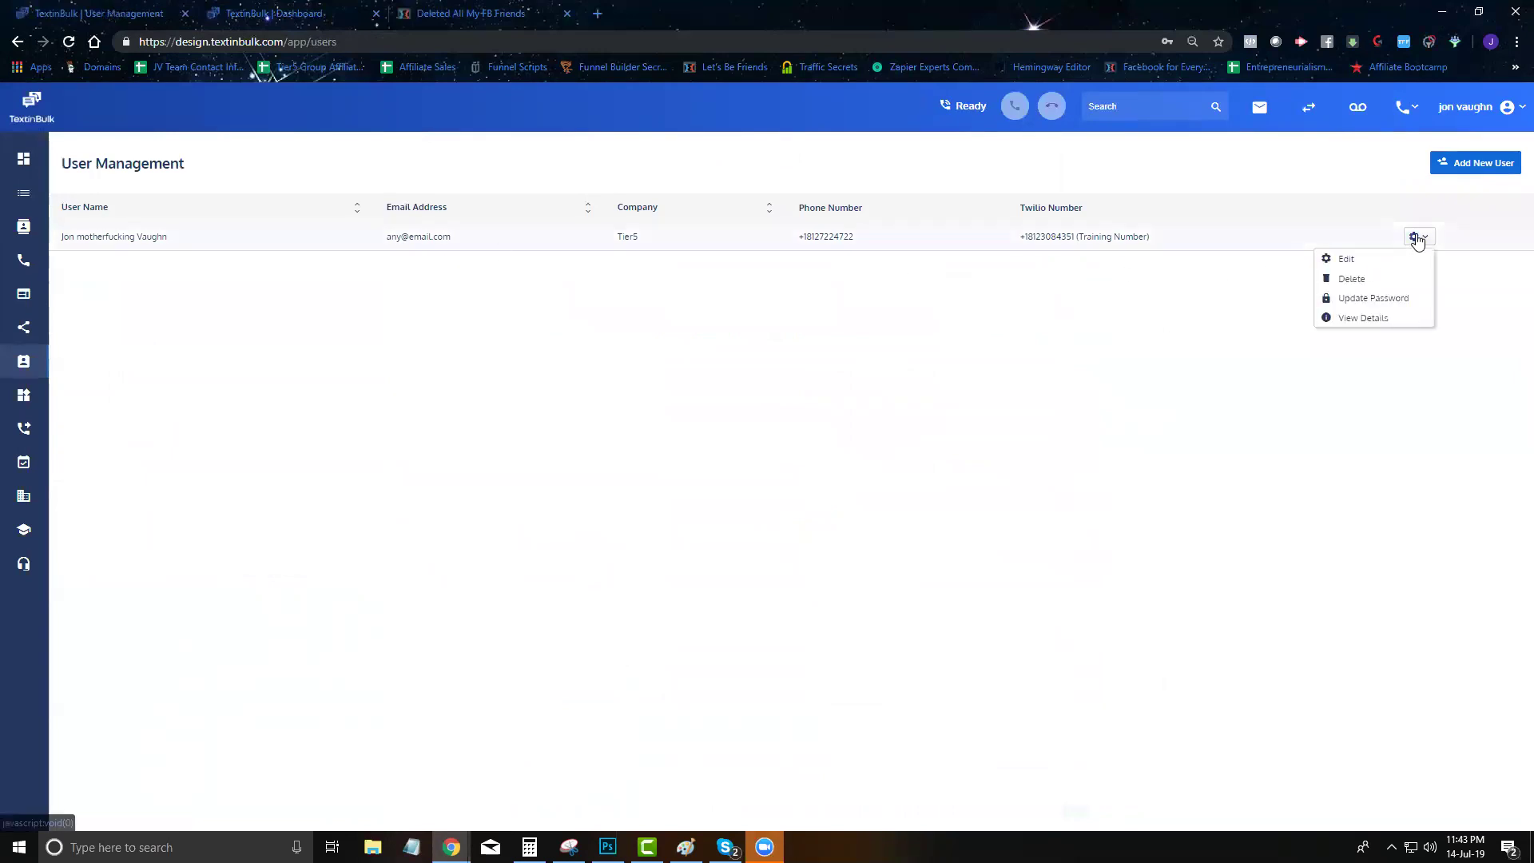
left_click(1367, 260)
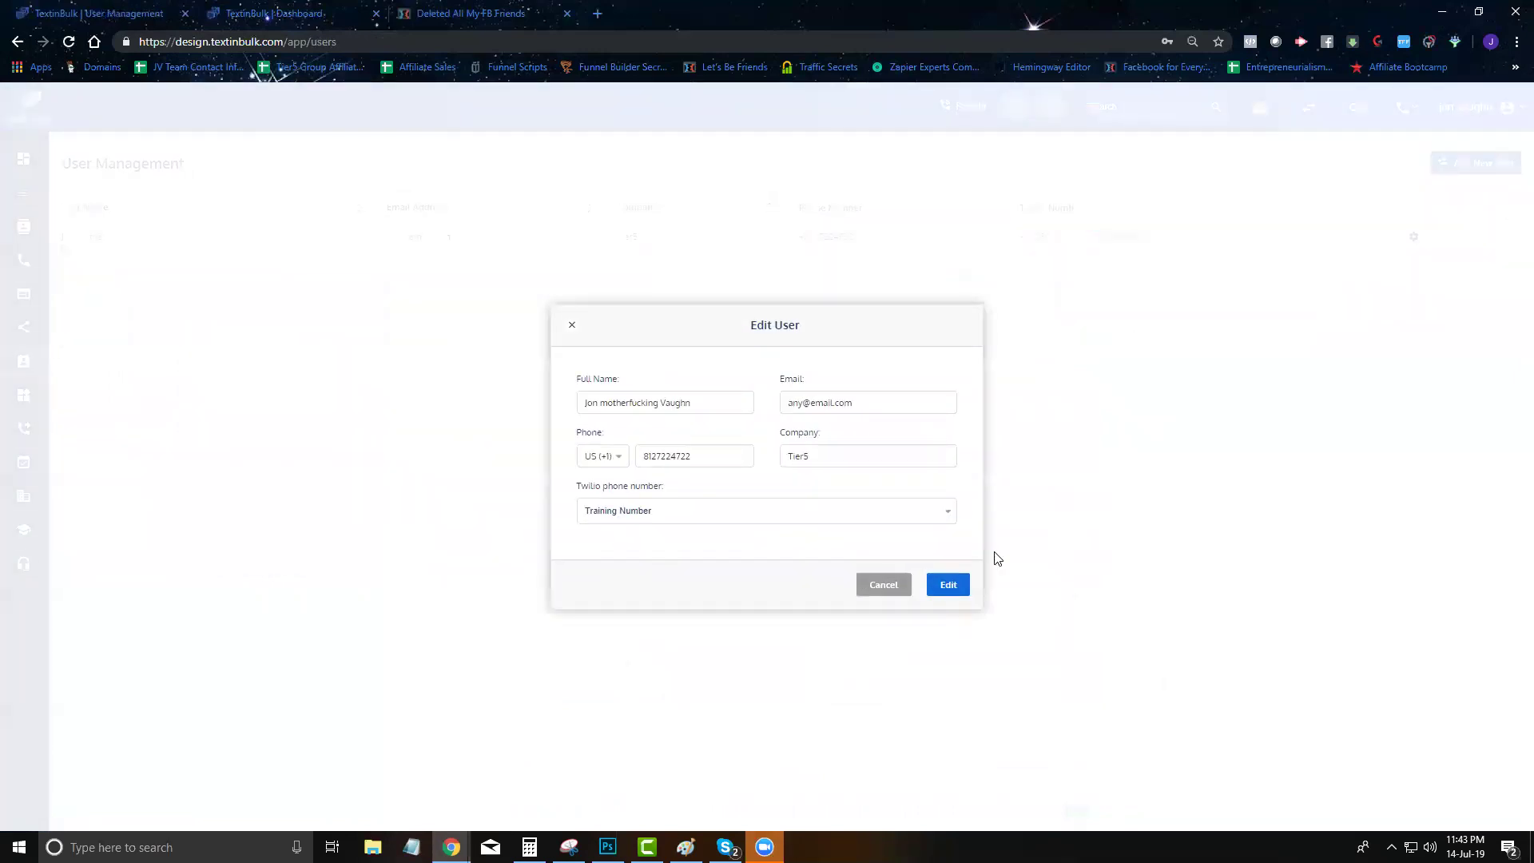
left_click(896, 595)
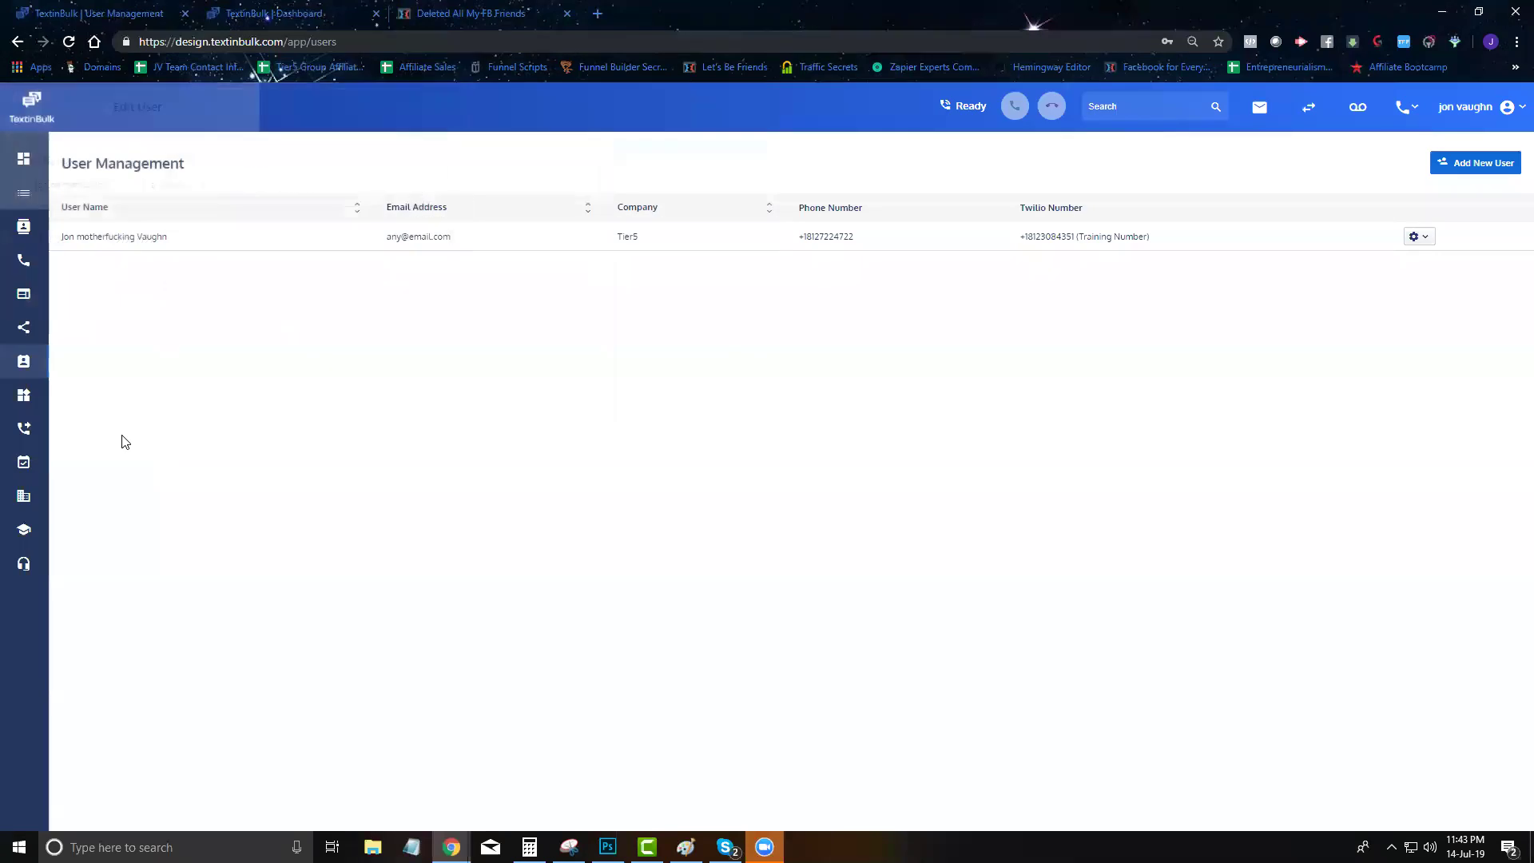
left_click(23, 394)
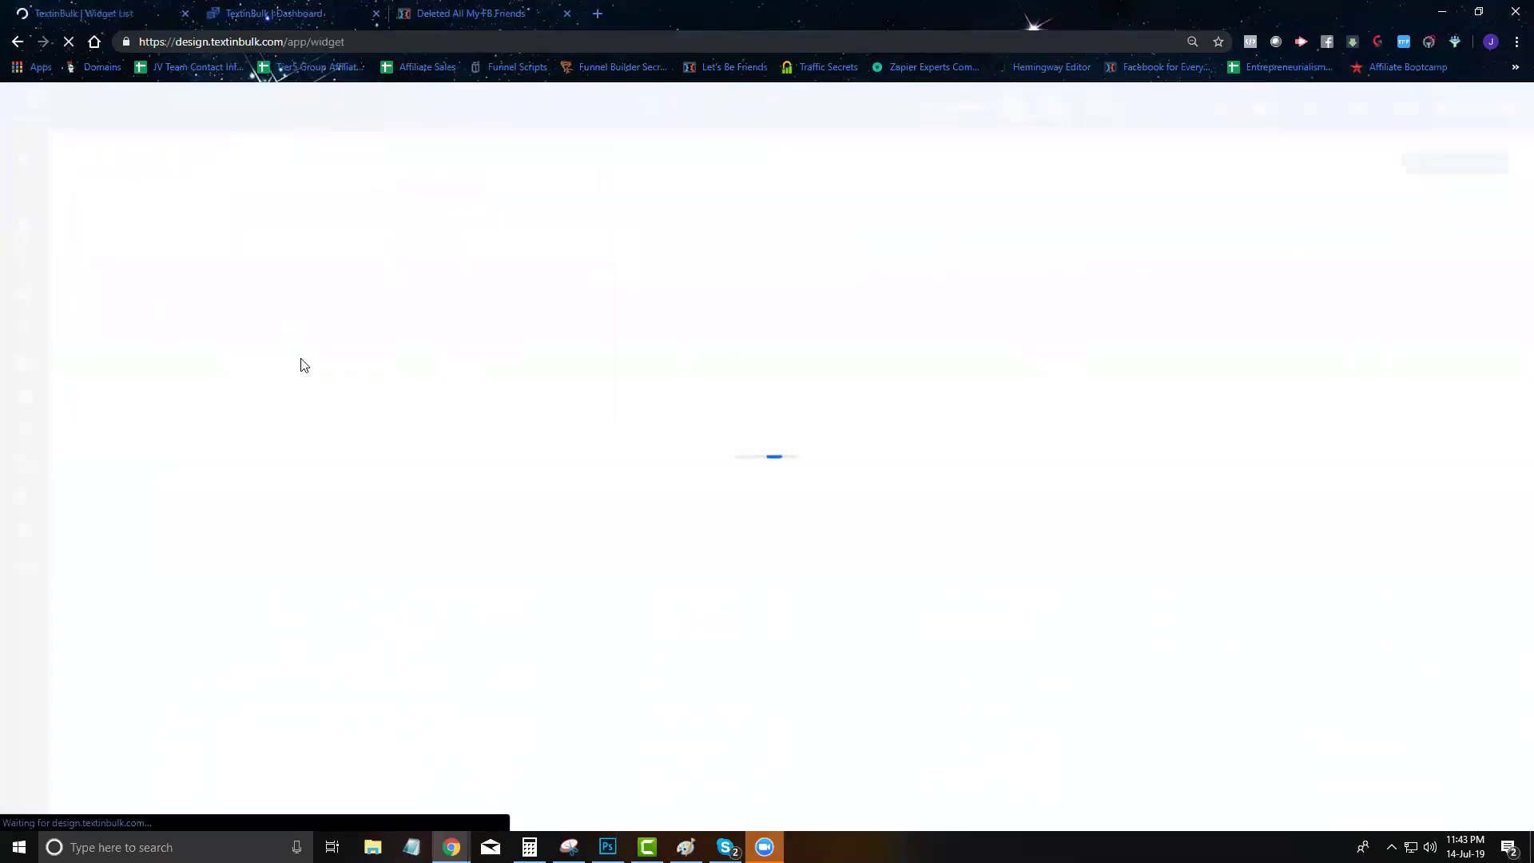
left_click(1446, 248)
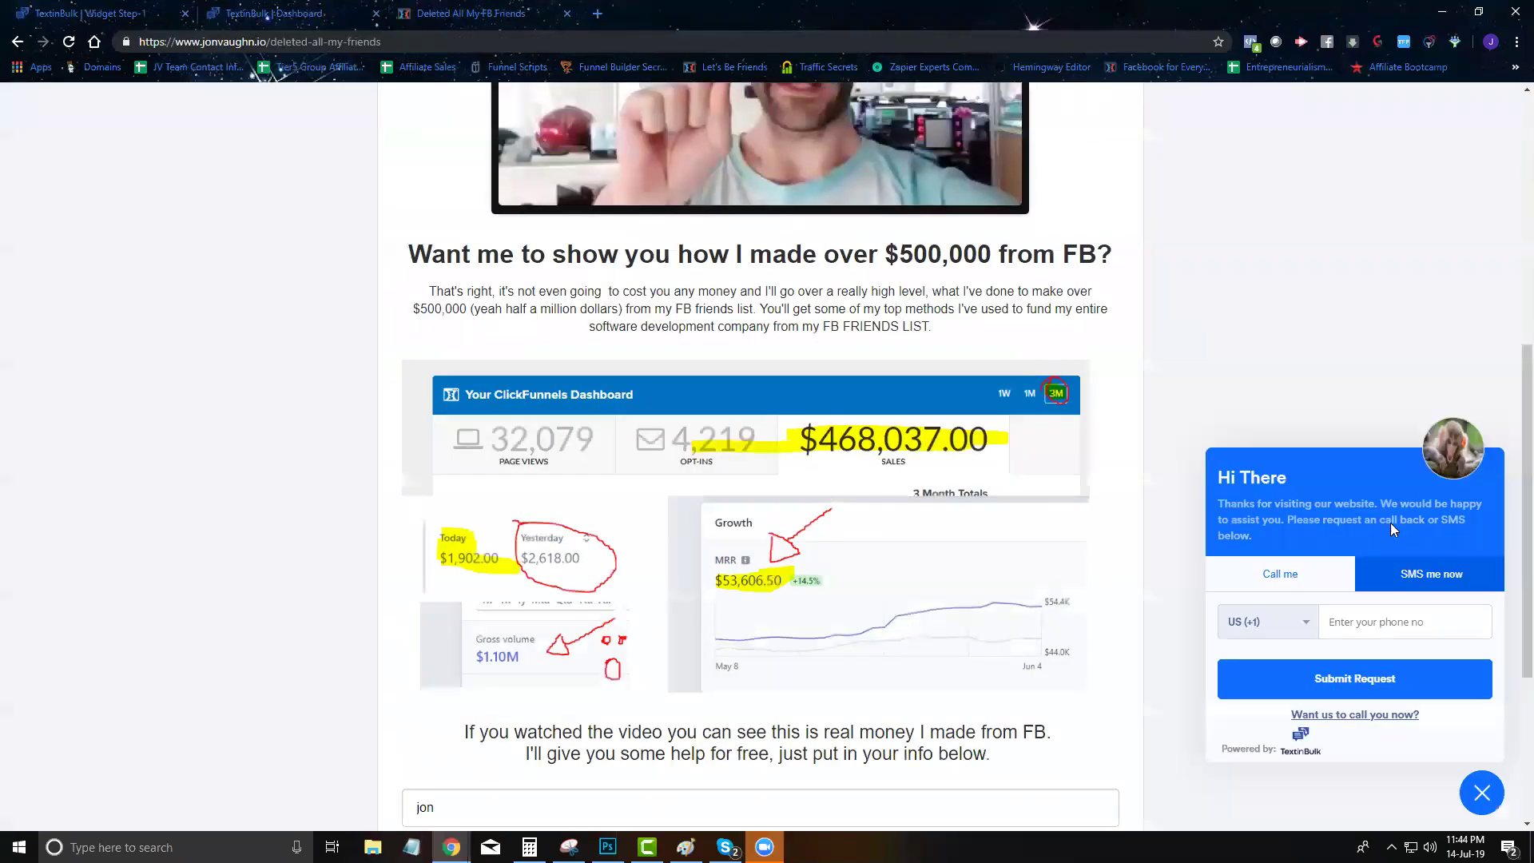
Close the extra Dashboard tab and check the widget's domain URL against the live website
left_click_drag(141, 10, 270, 10)
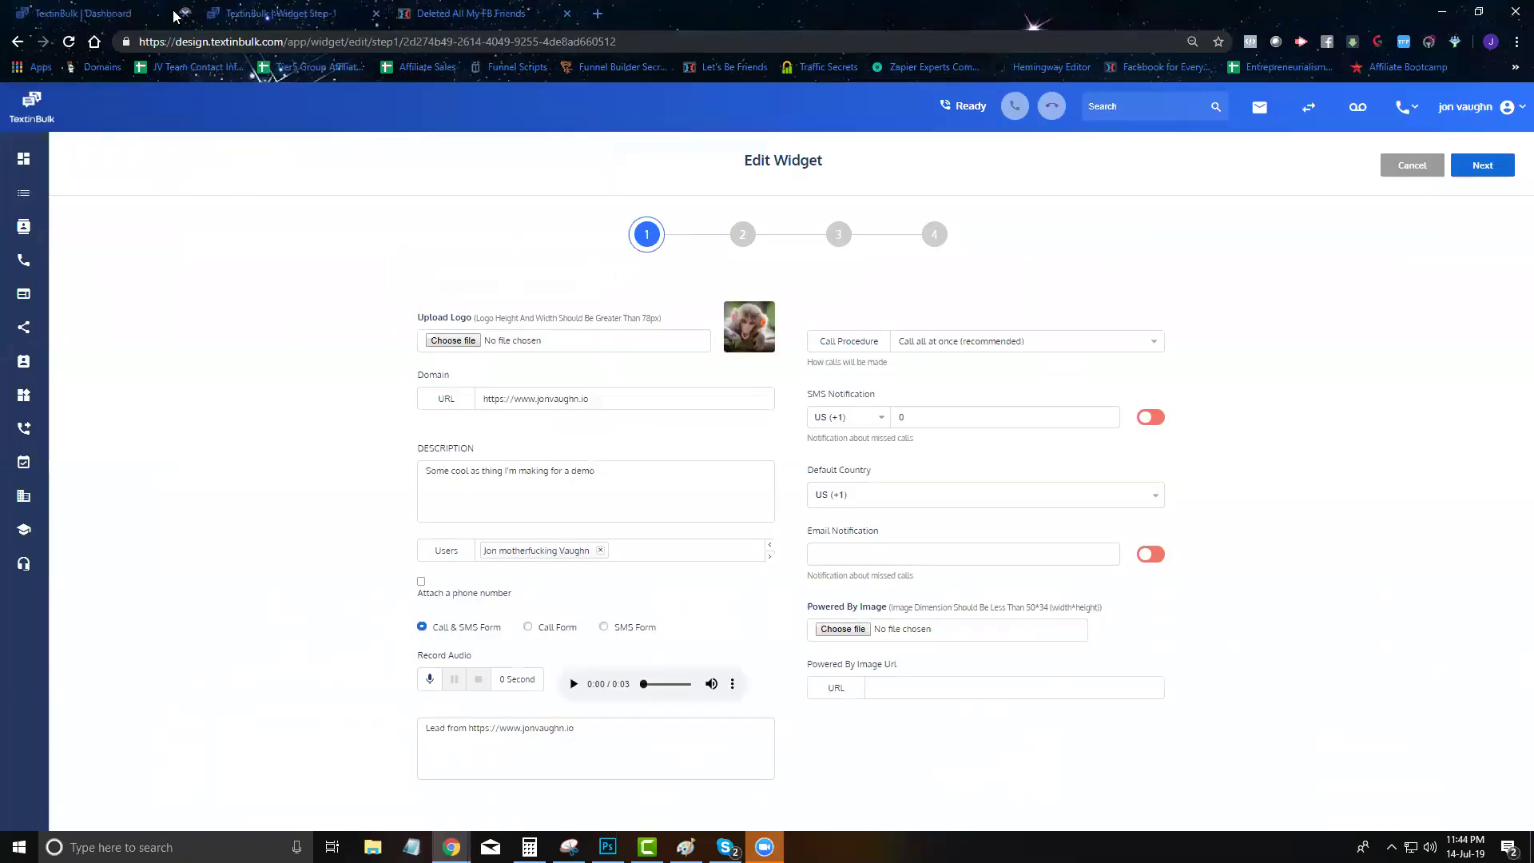
left_click(184, 14)
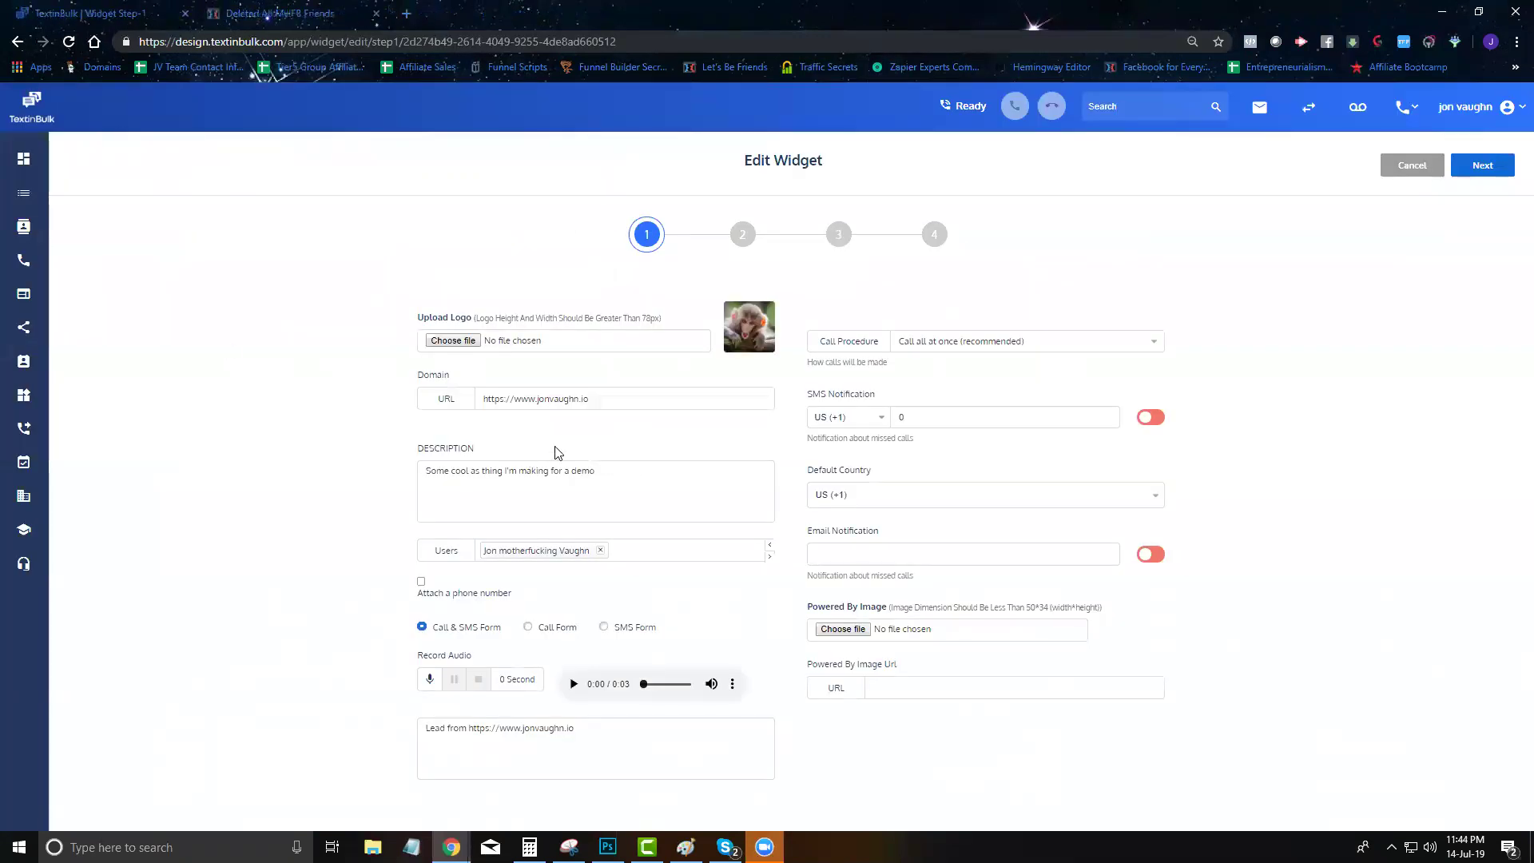
triple_click(537, 392)
left_click(503, 479)
left_click(293, 8)
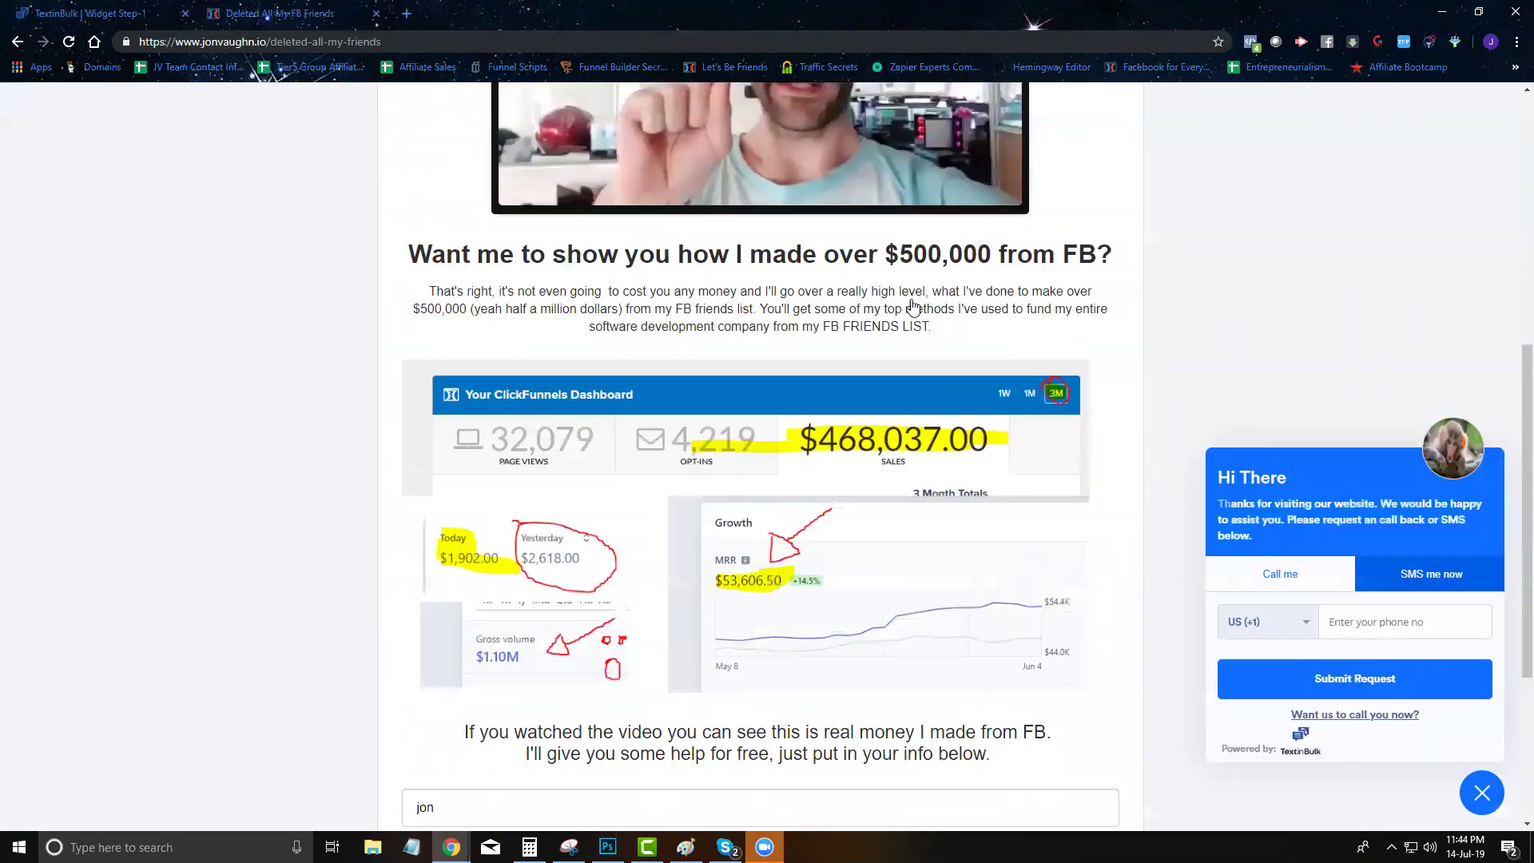
left_click(132, 9)
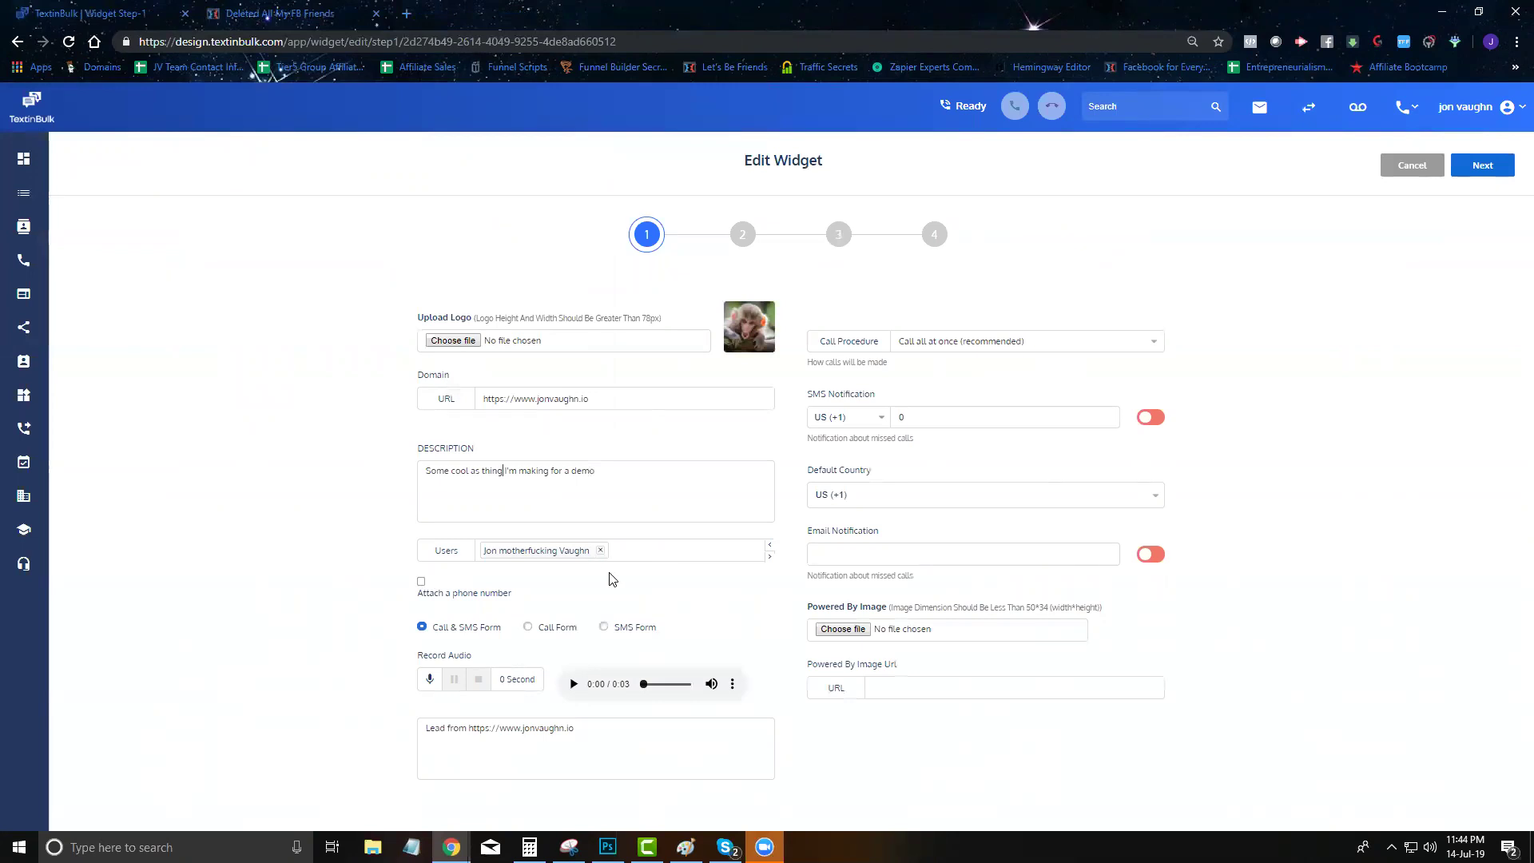
Leave Attach a phone number off and advance to the hours step
left_click(422, 582)
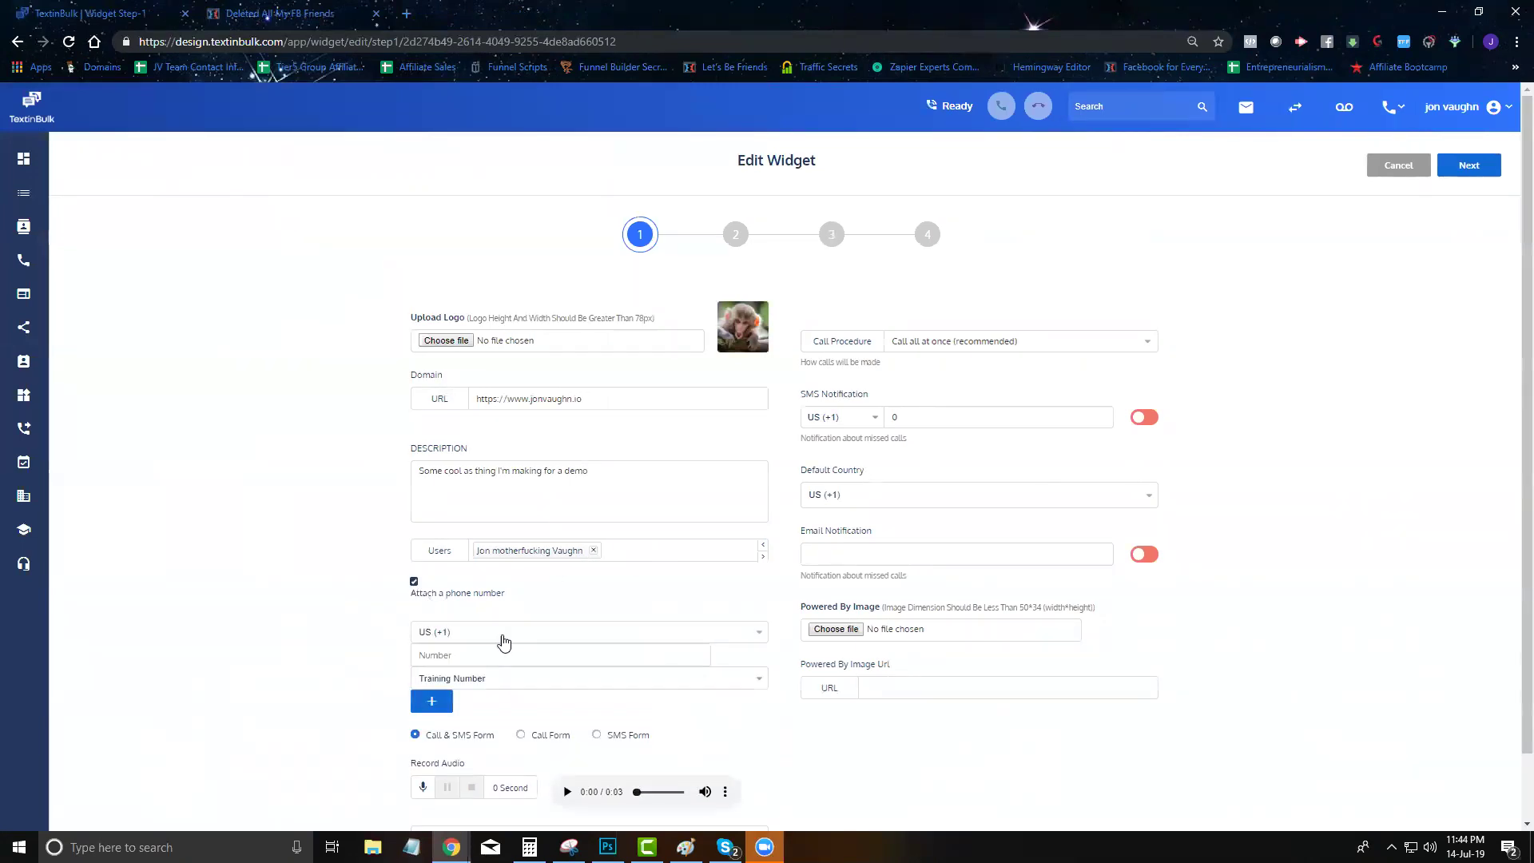
left_click(414, 582)
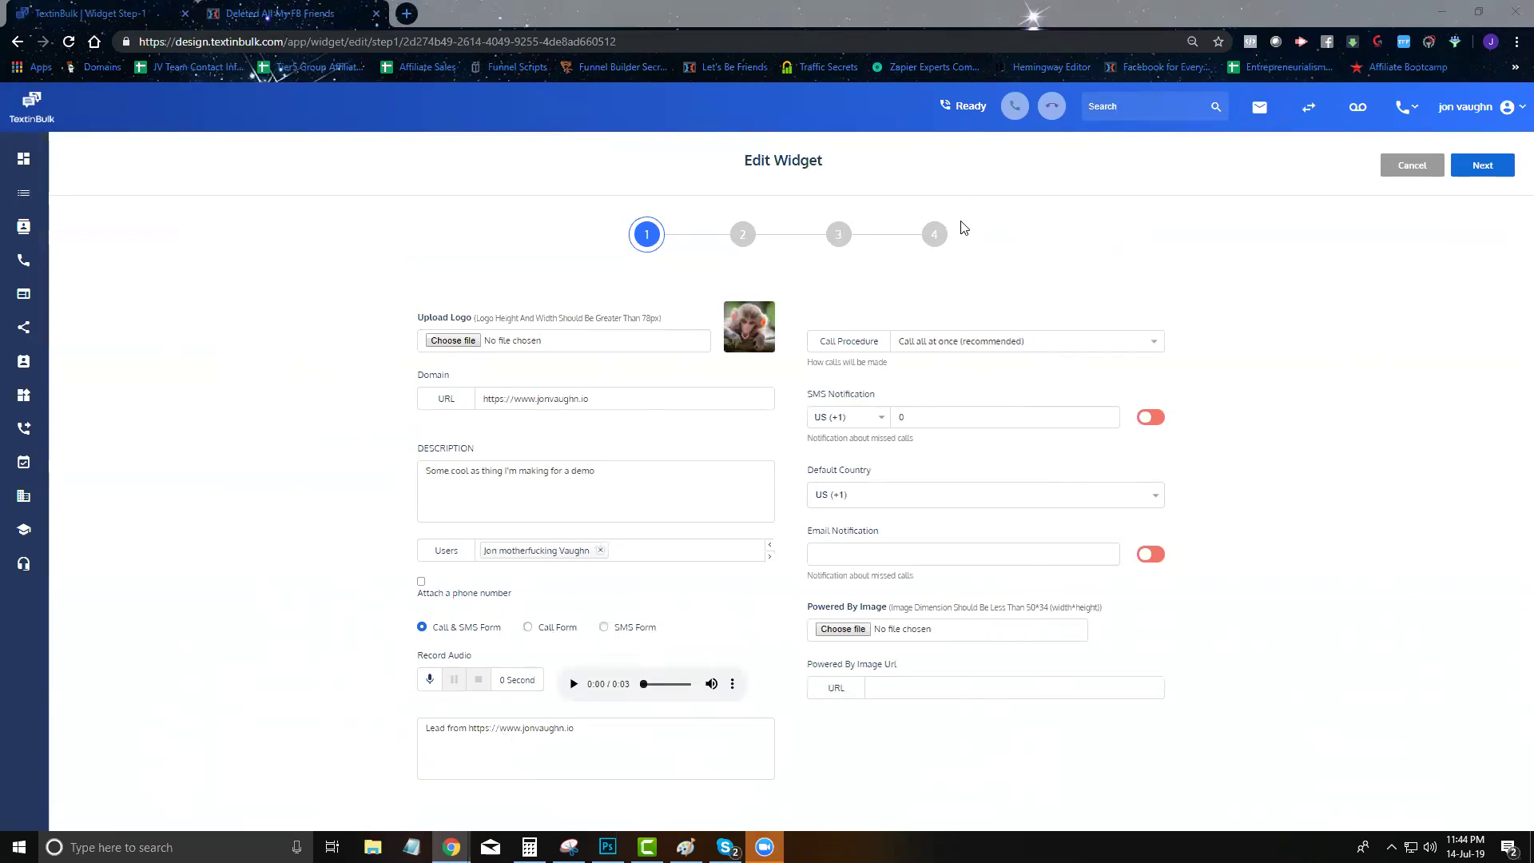
left_click(1479, 172)
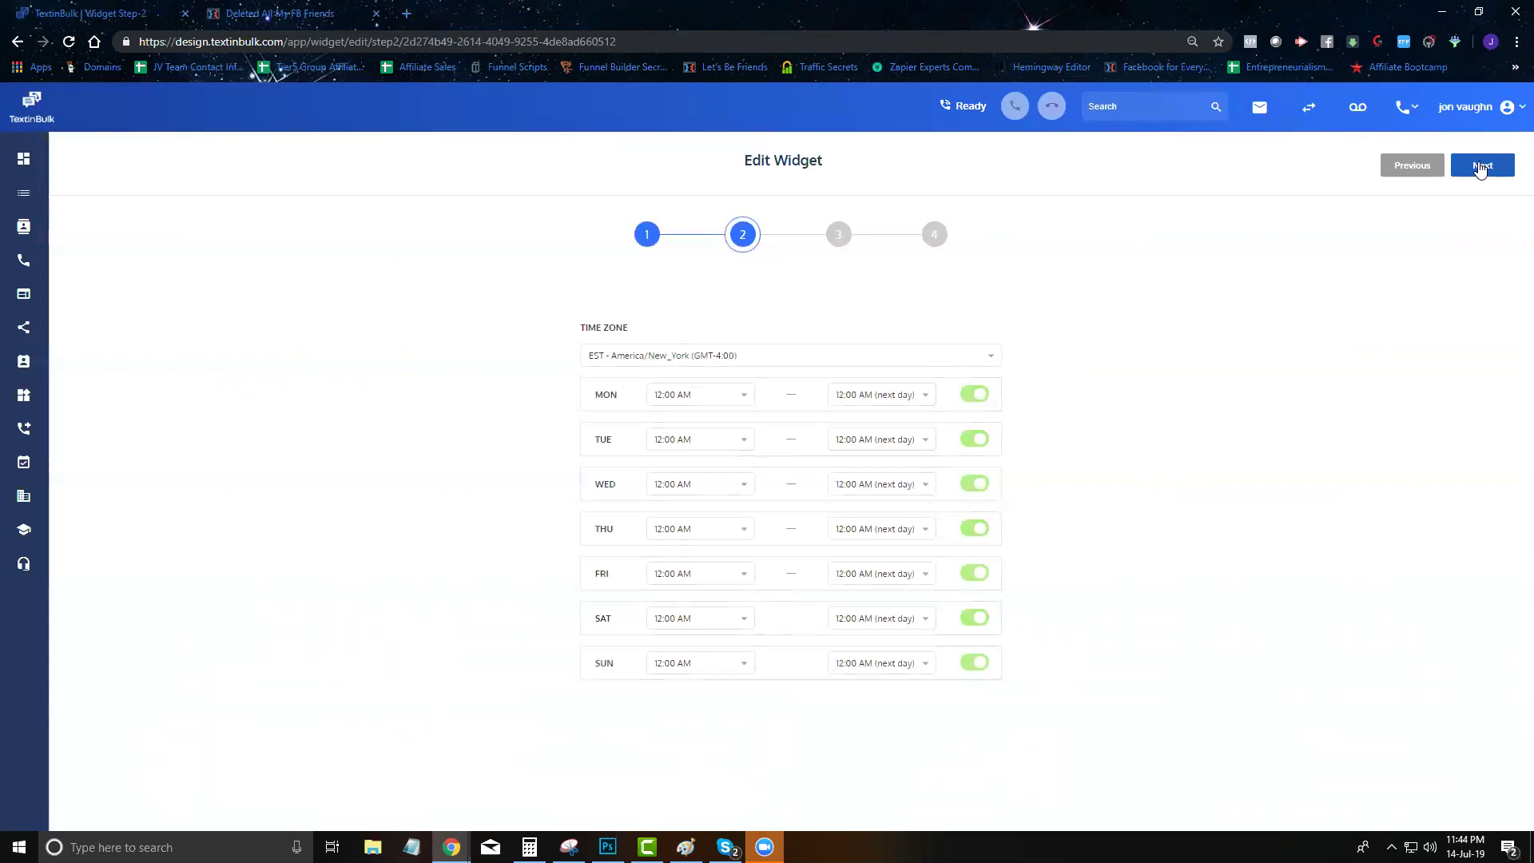
Advance the widget wizard to step 4 and select the embed script code
left_click(1483, 174)
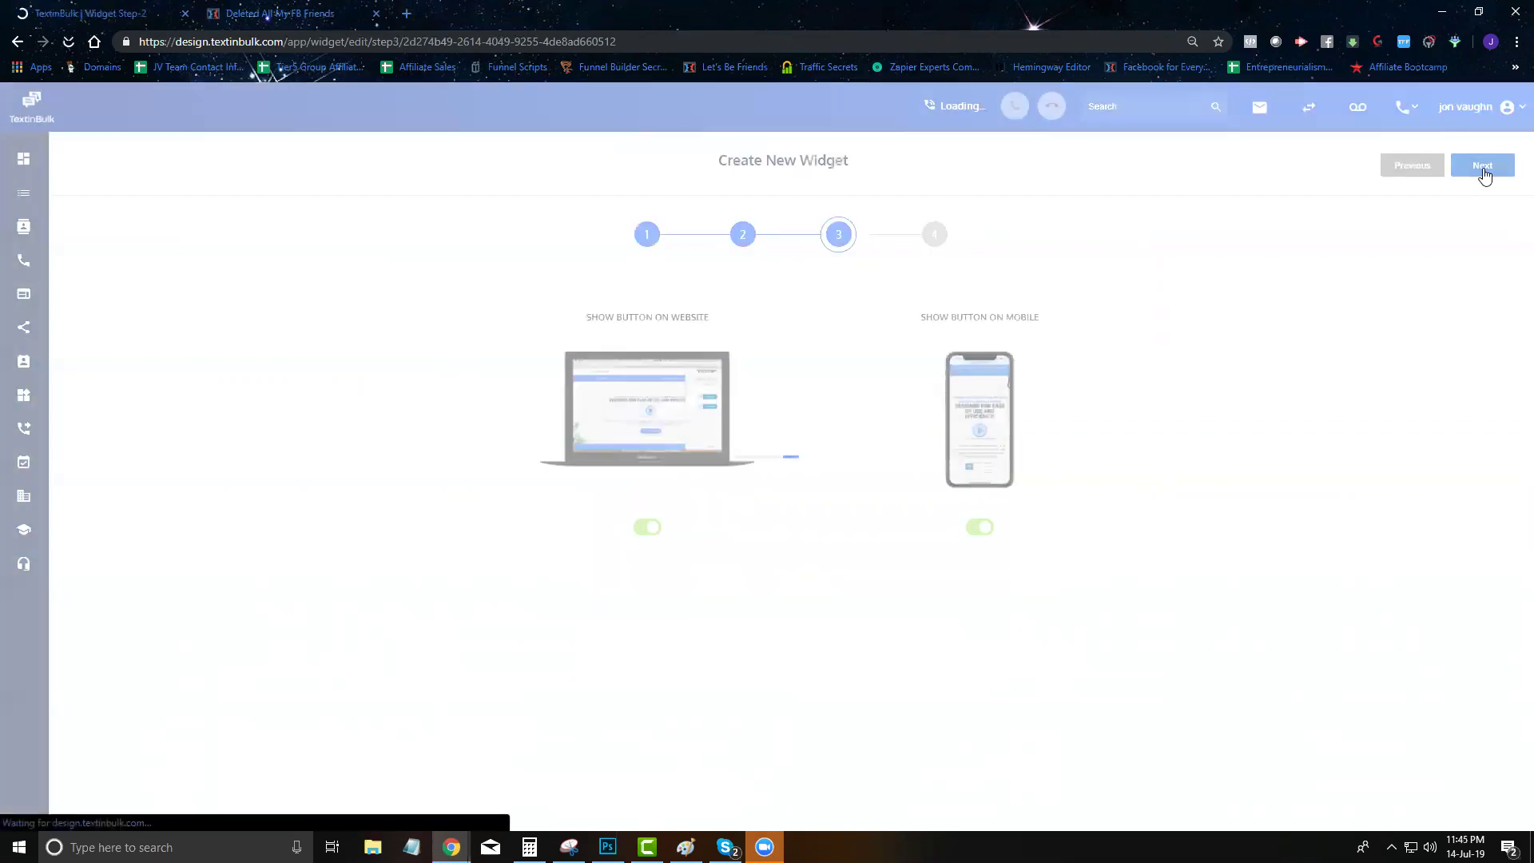
left_click(1483, 174)
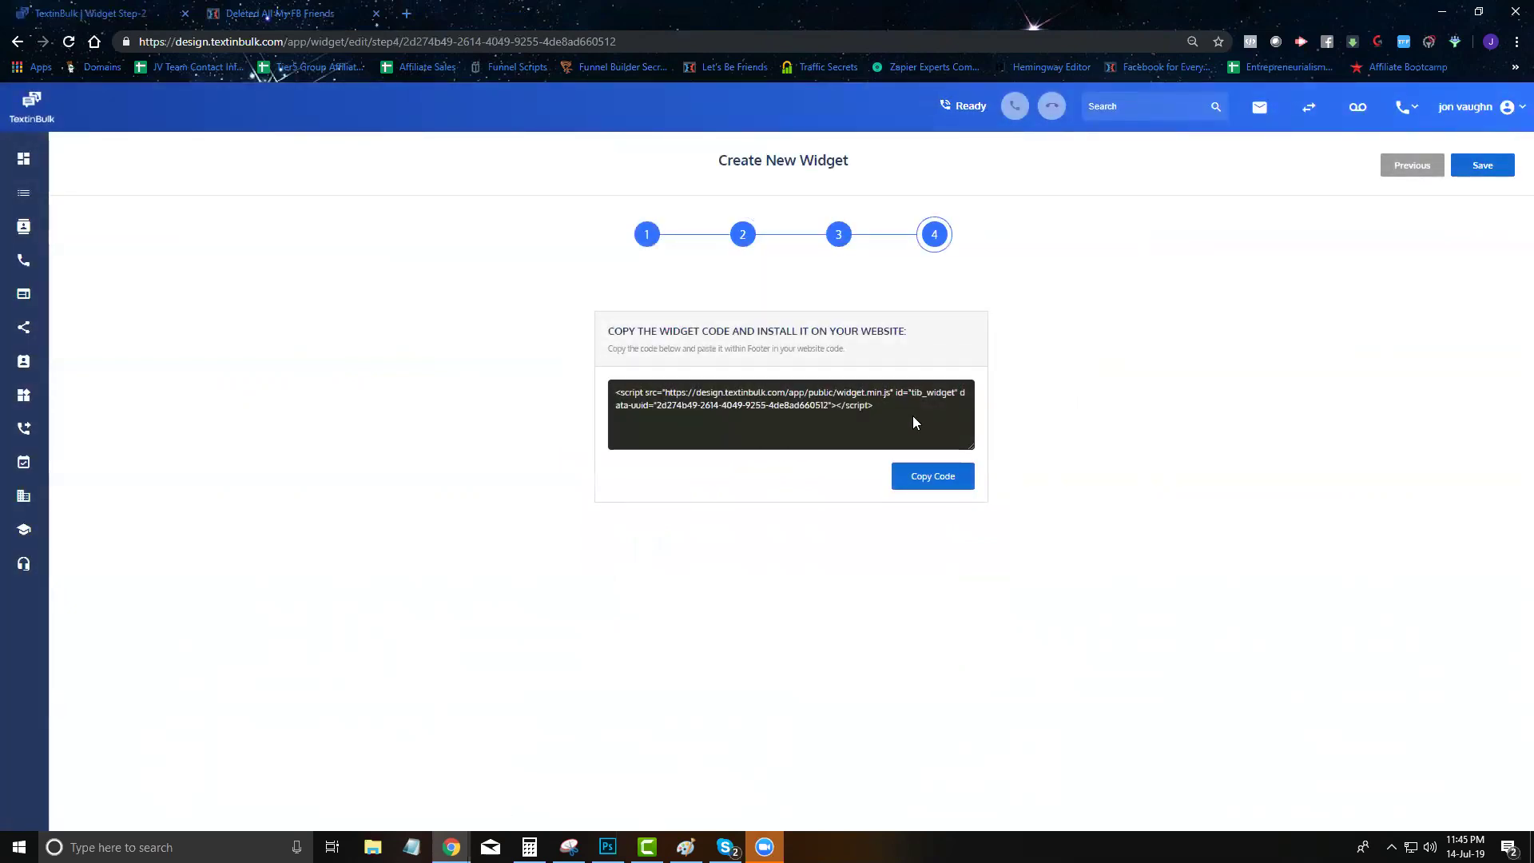
left_click_drag(912, 410, 617, 393)
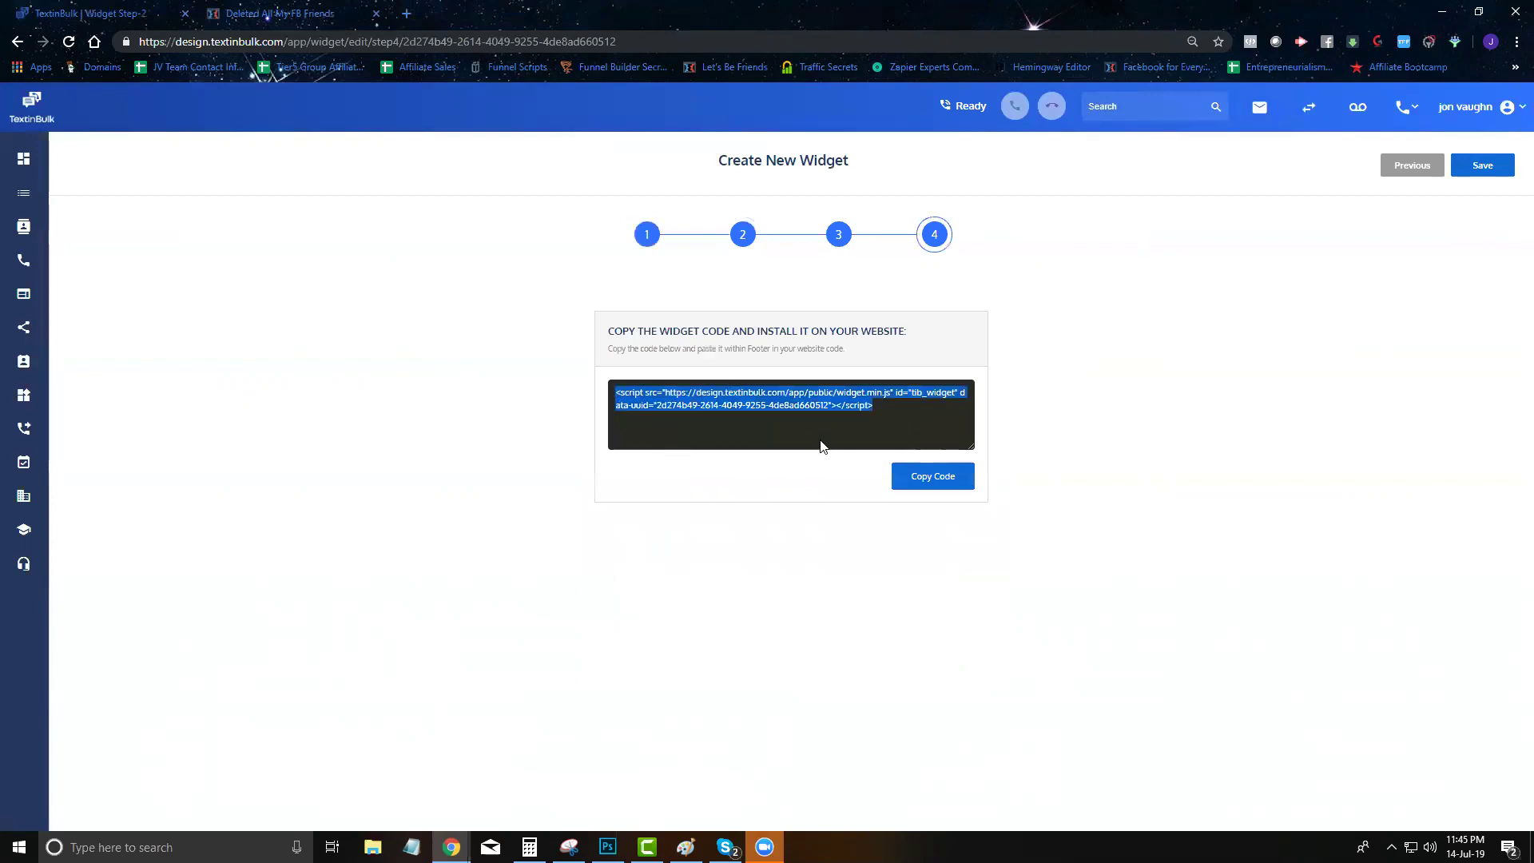
Check the chat widget on the live website, then come back to the code page
left_click(270, 11)
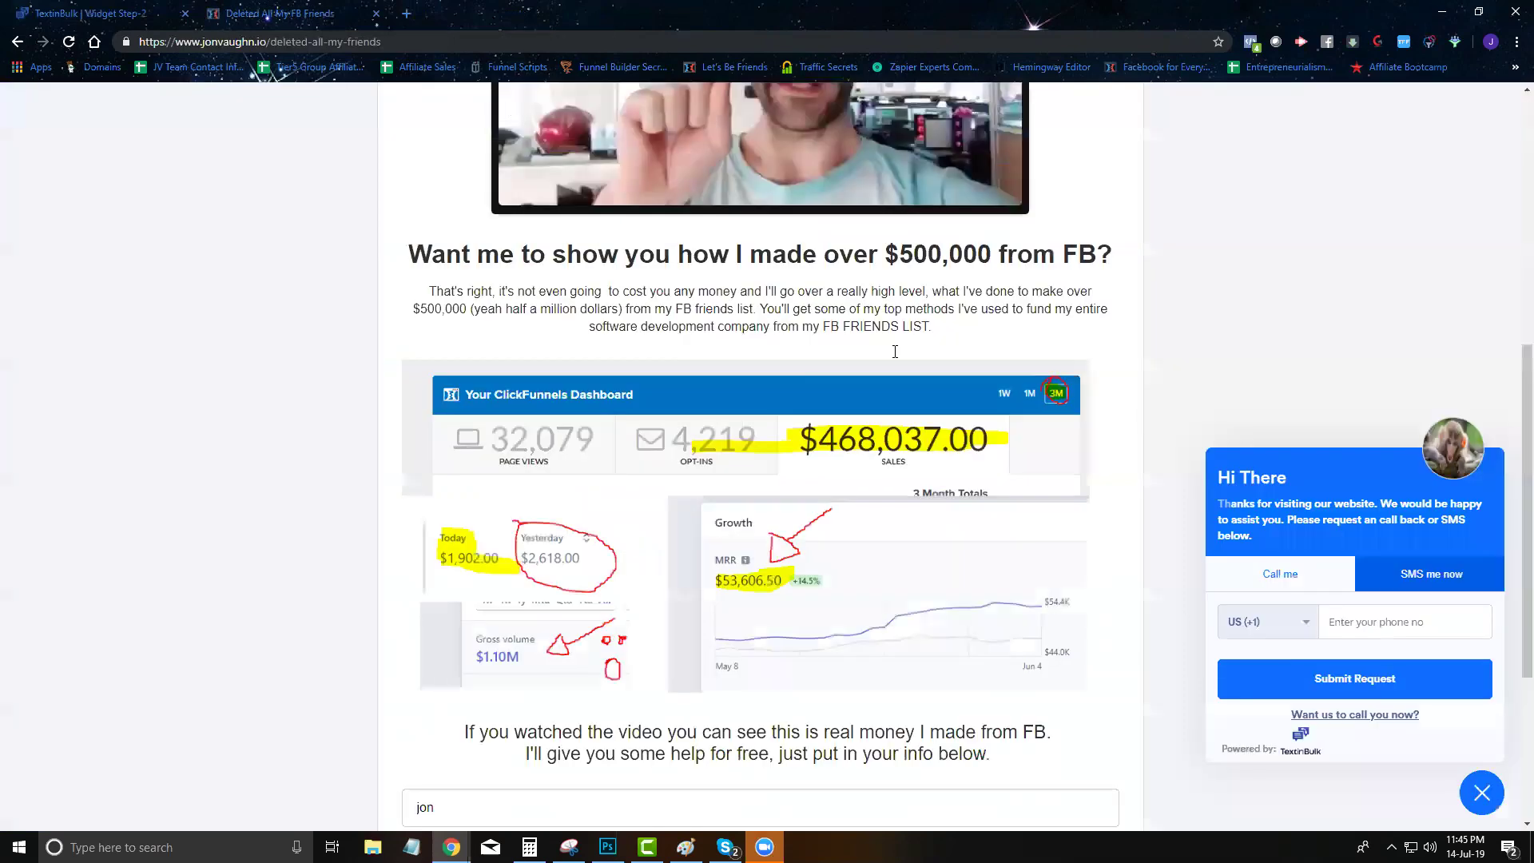
left_click(1462, 796)
left_click(1479, 794)
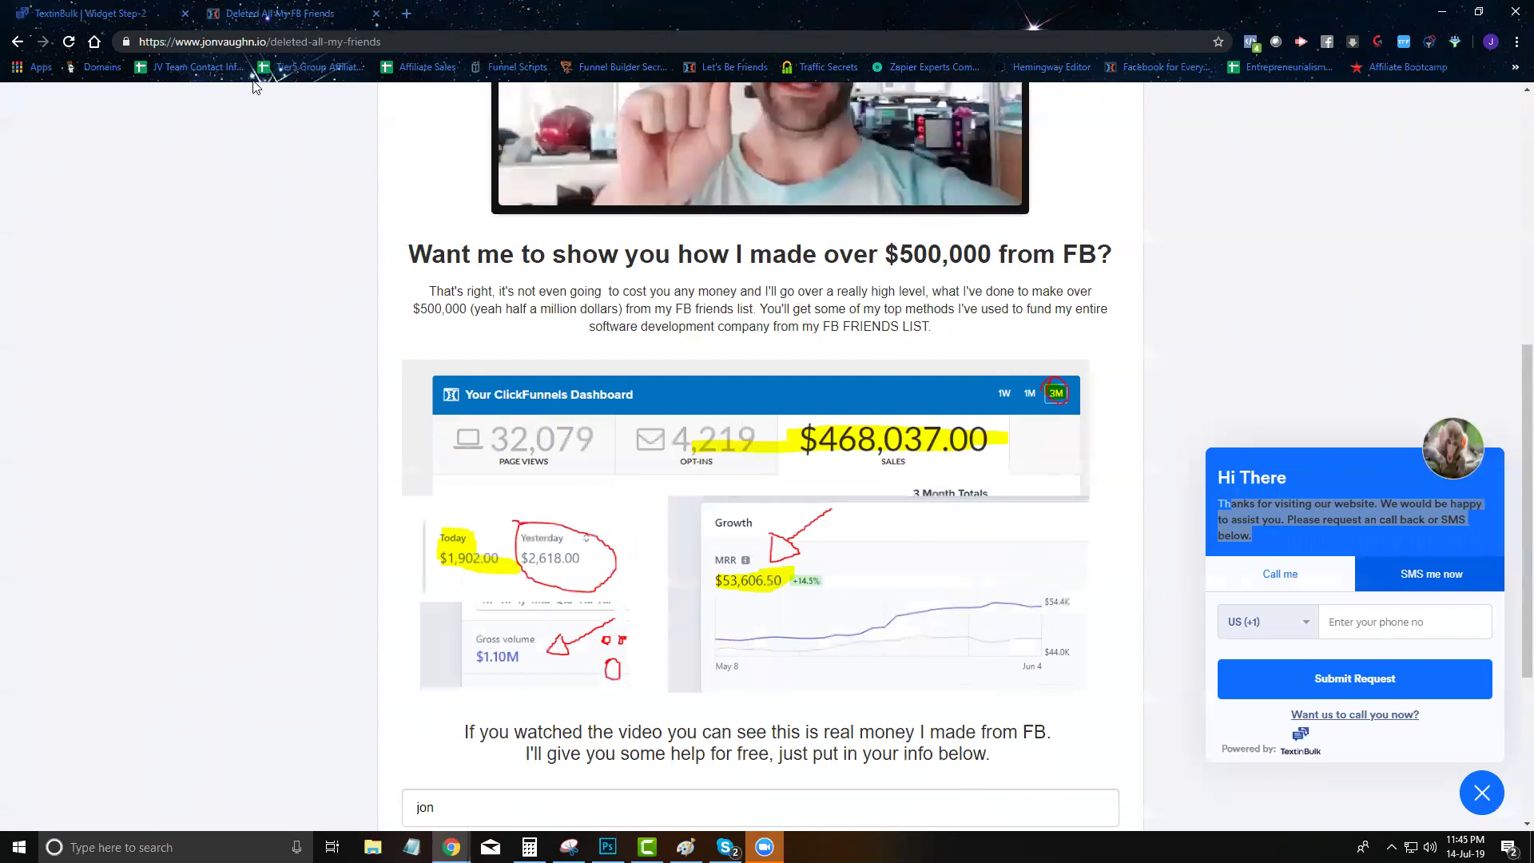
left_click(126, 12)
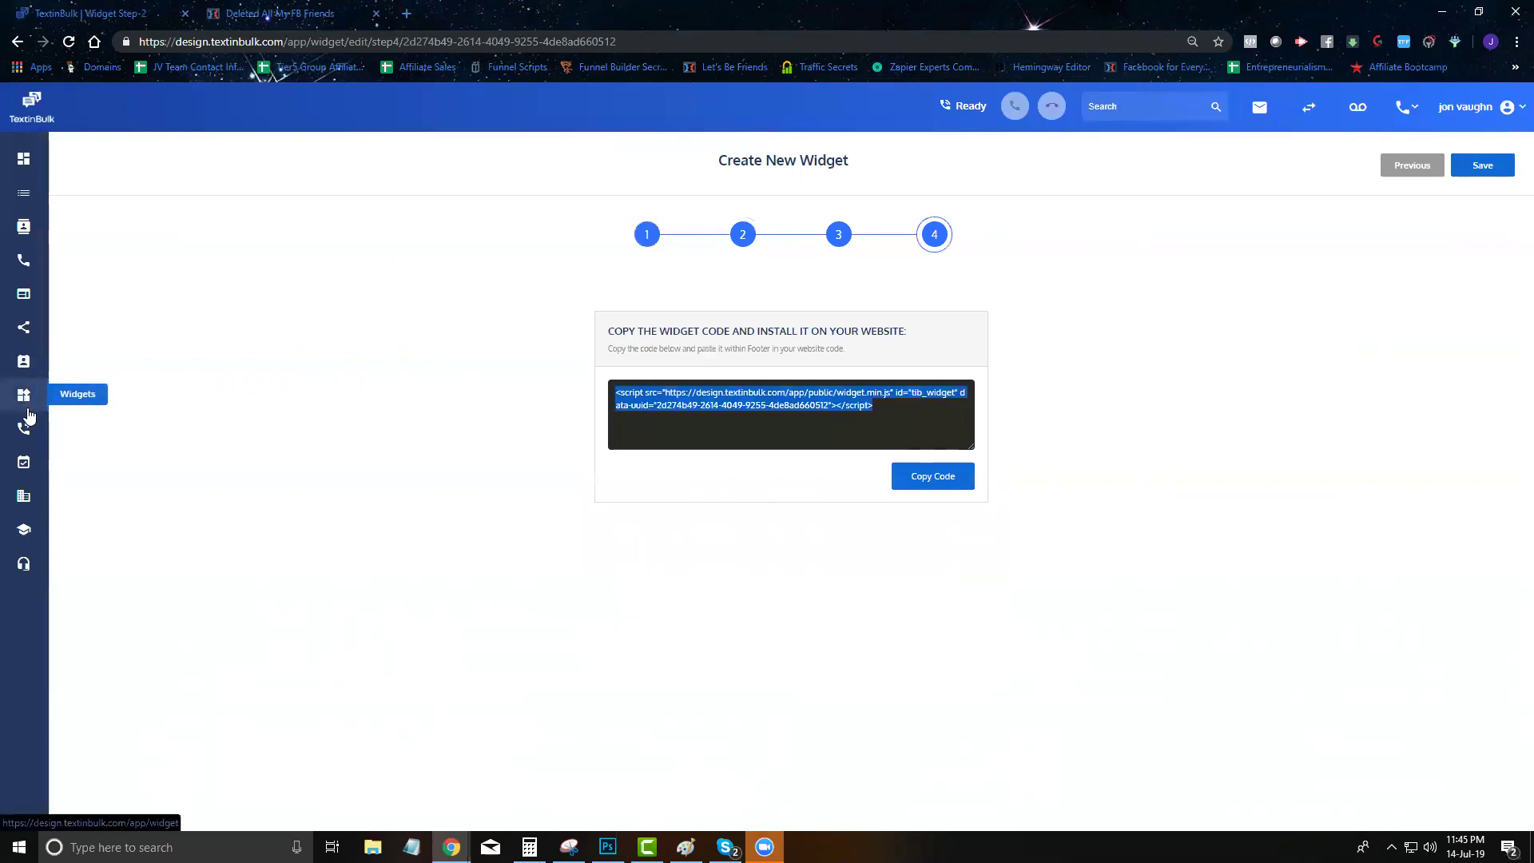
Open First Demo's auto responder, review the campaign keyword's reply message, then start adding a keyword
left_click(22, 435)
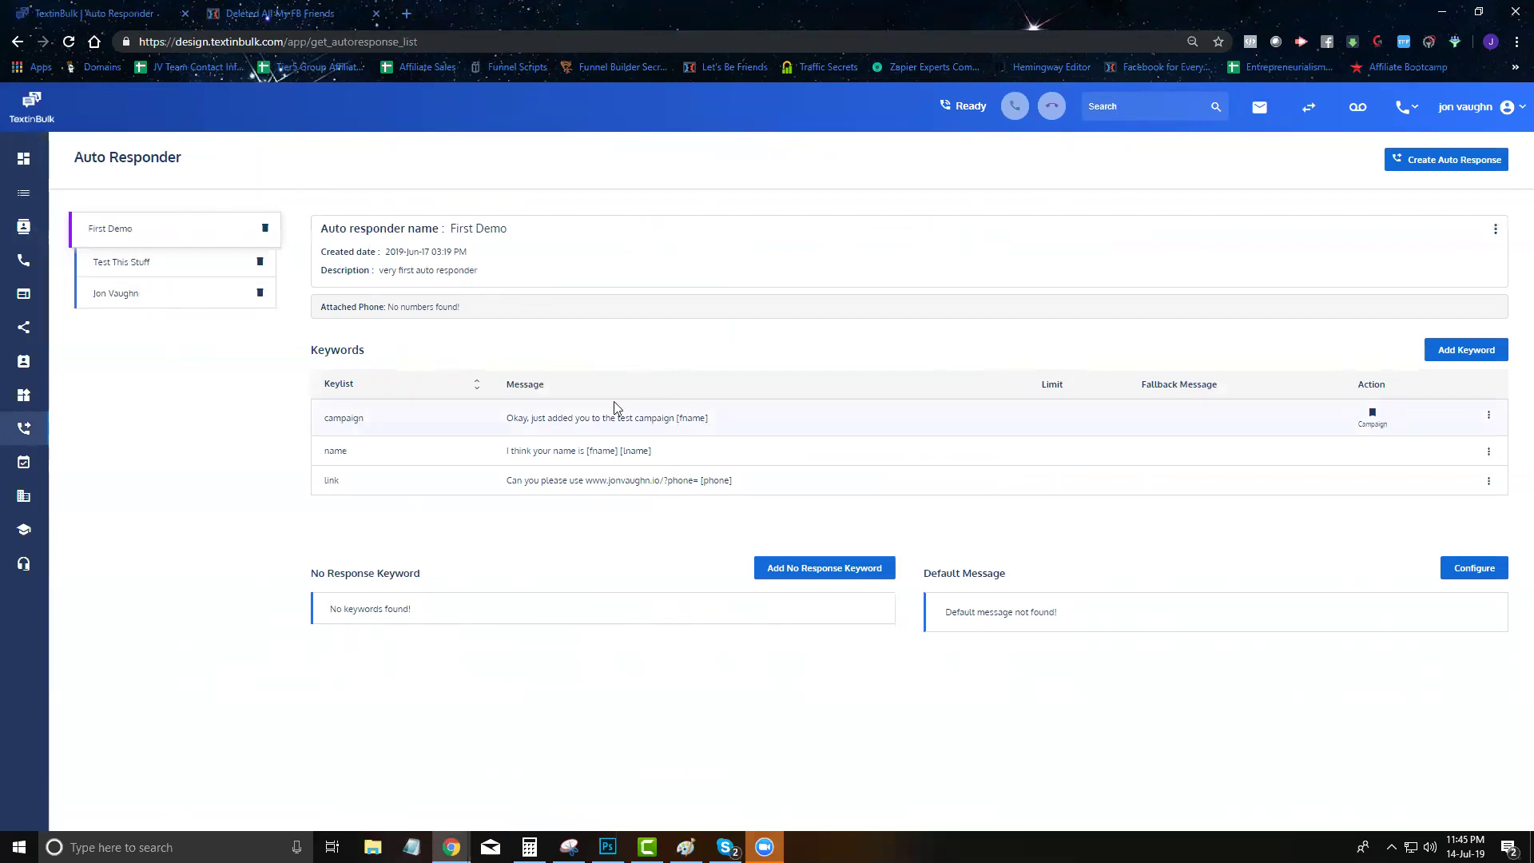
double_click(351, 417)
left_click(369, 423)
left_click_drag(327, 417, 567, 430)
left_click(607, 430)
triple_click(688, 429)
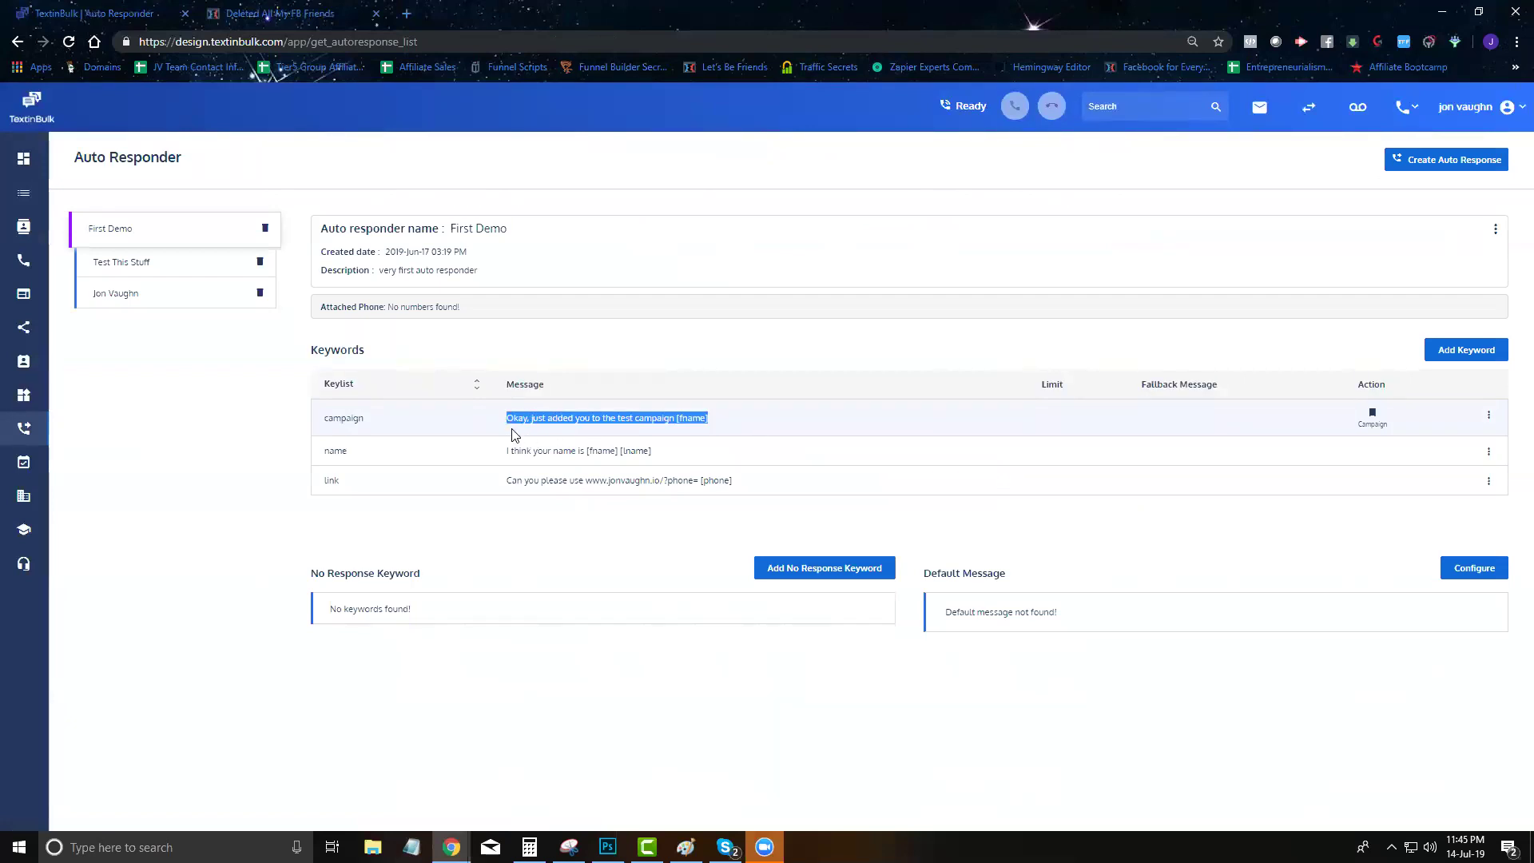
left_click(628, 449)
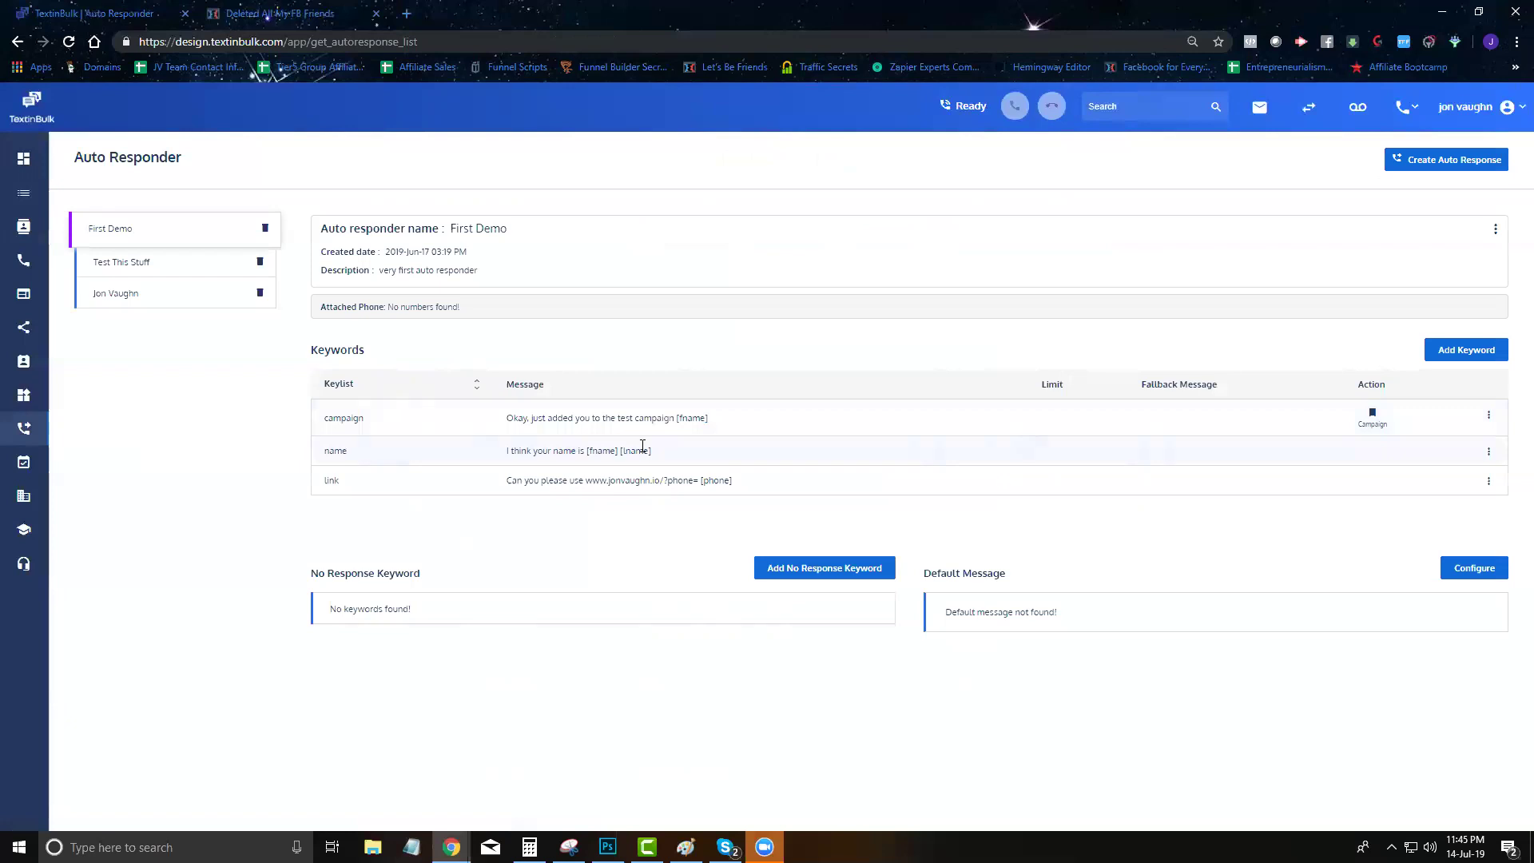
left_click(1452, 351)
Draft keywords 'who is this' and 'who am i speaking t' replying 'Hey [fname] this is Jon', then cancel
left_click(721, 295)
type("who is this")
key("Return")
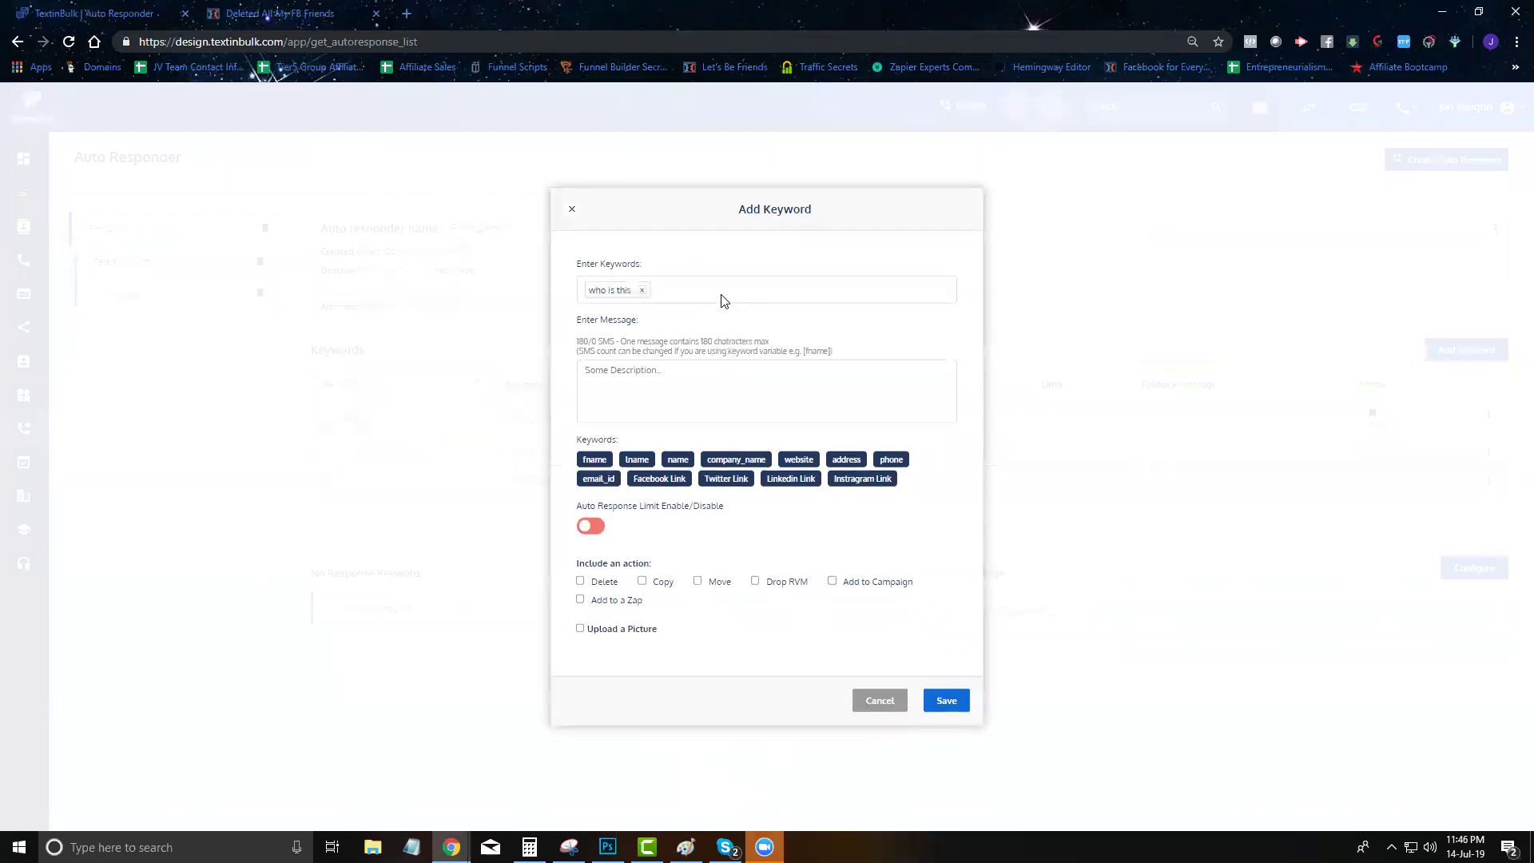
type("who am i speaking t")
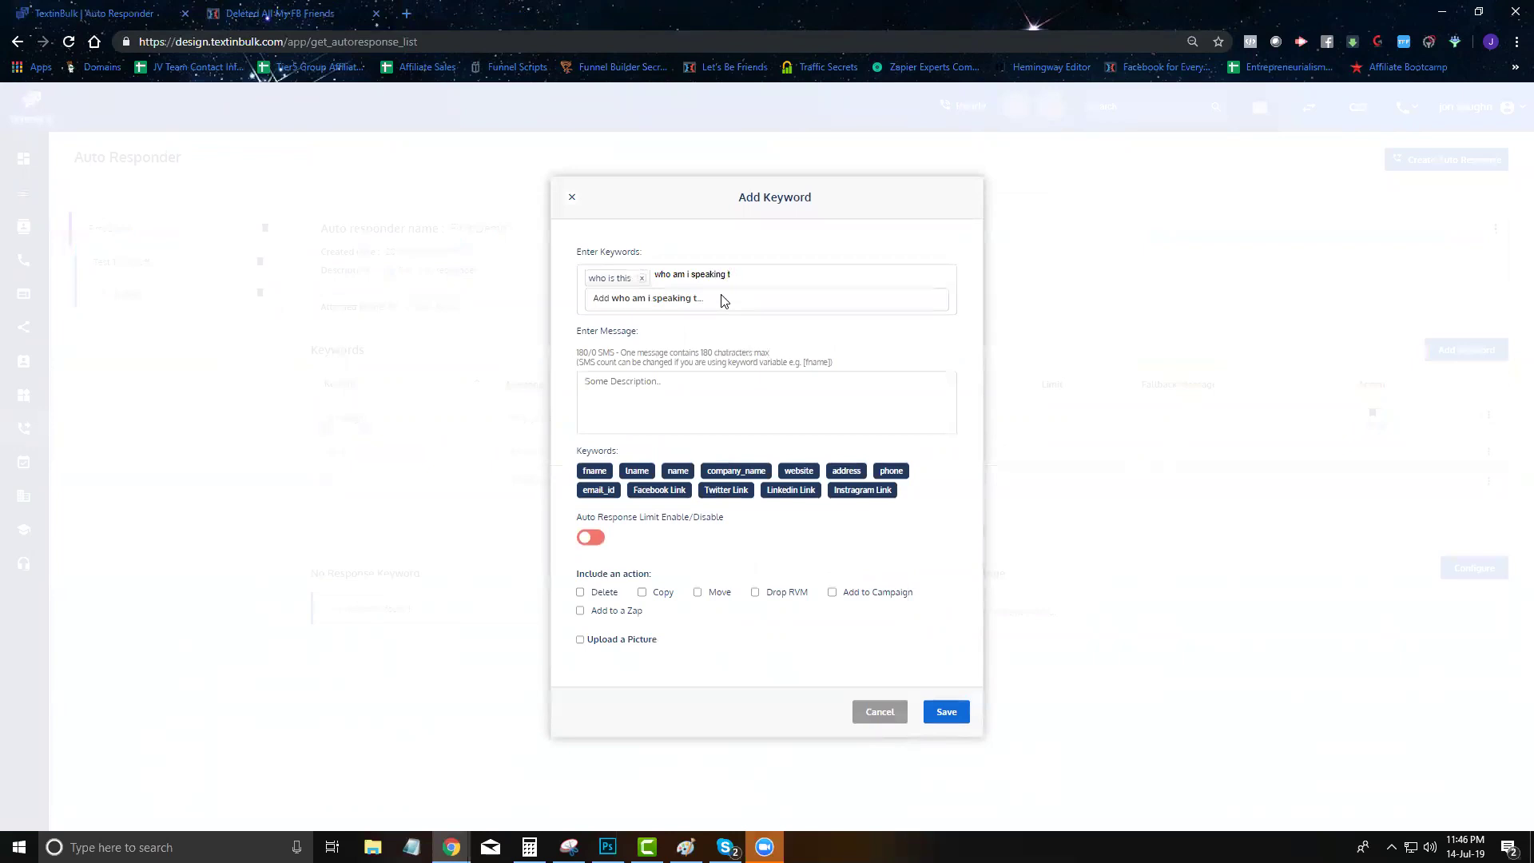
left_click(723, 299)
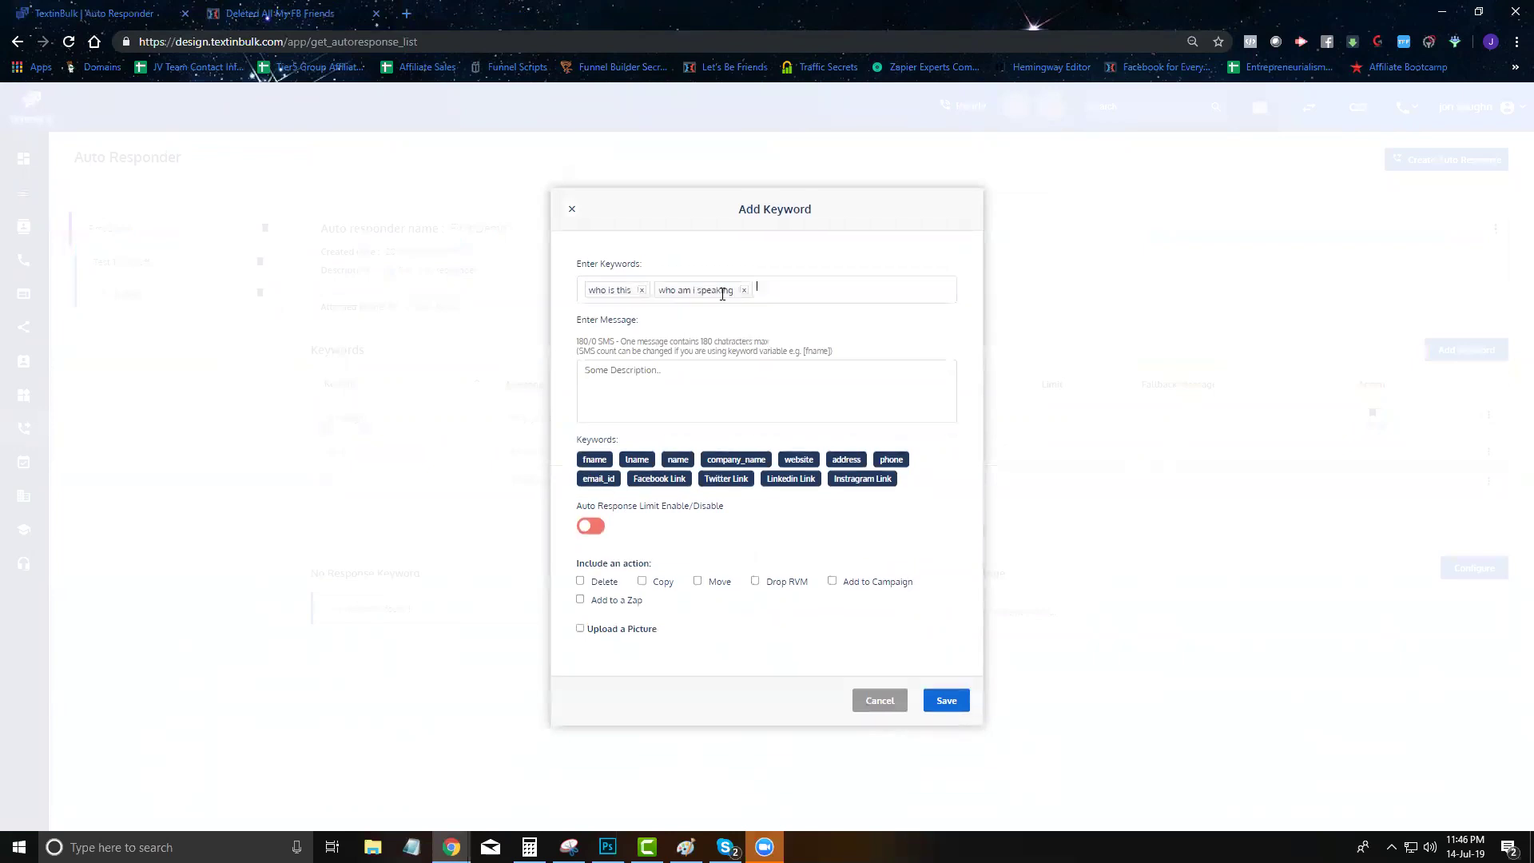
left_click(687, 395)
type("Hey [fname] this is Jon")
left_click(880, 700)
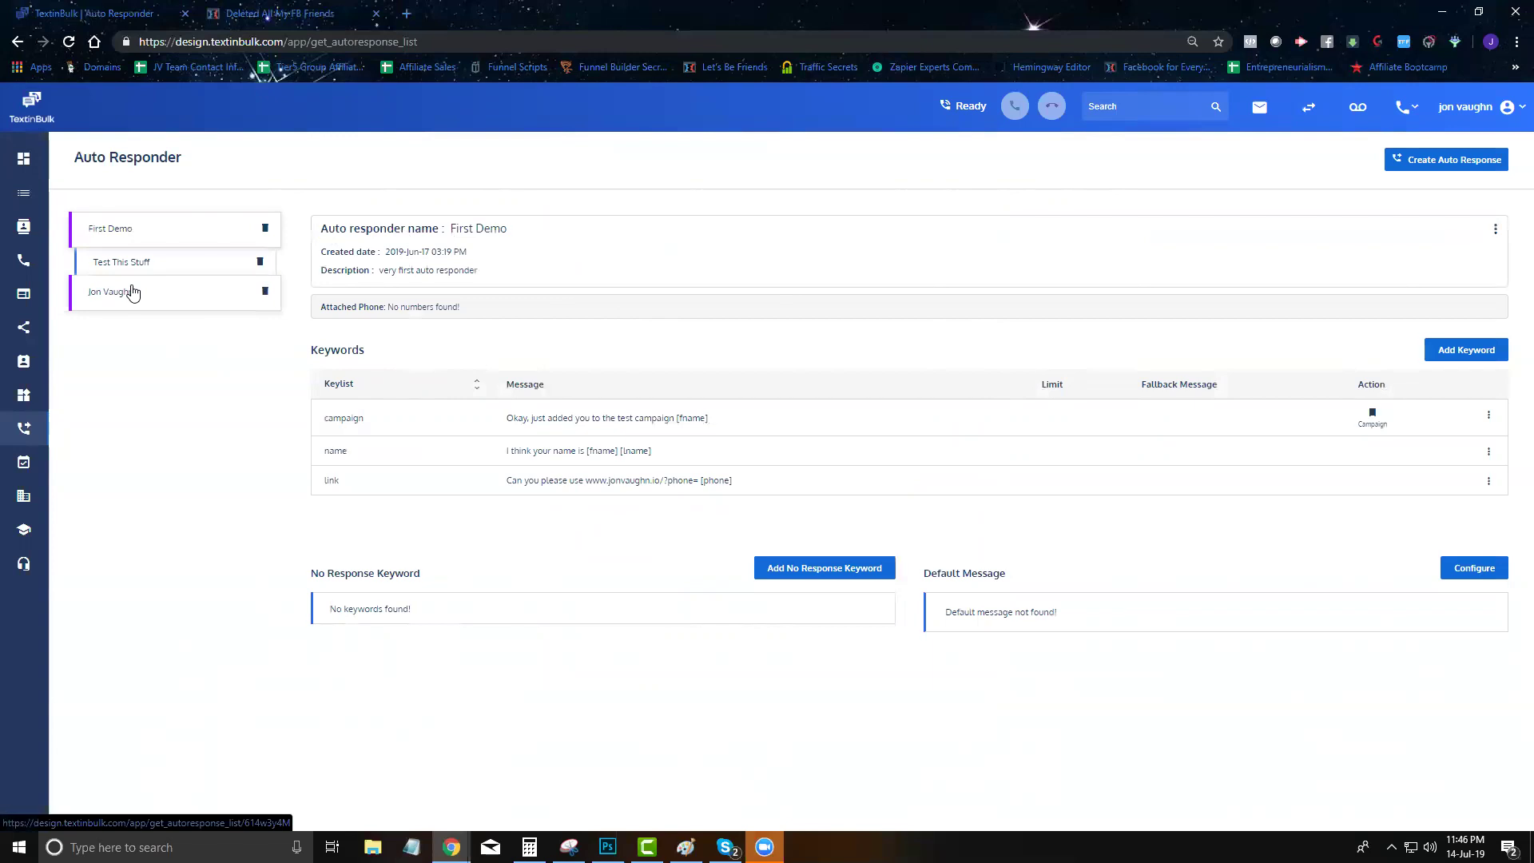
In Number Configuration, set Lakeland Roofers to auto-respond with Test This Stuff, then go to Campaigns
right_click(22, 265)
left_click(22, 264)
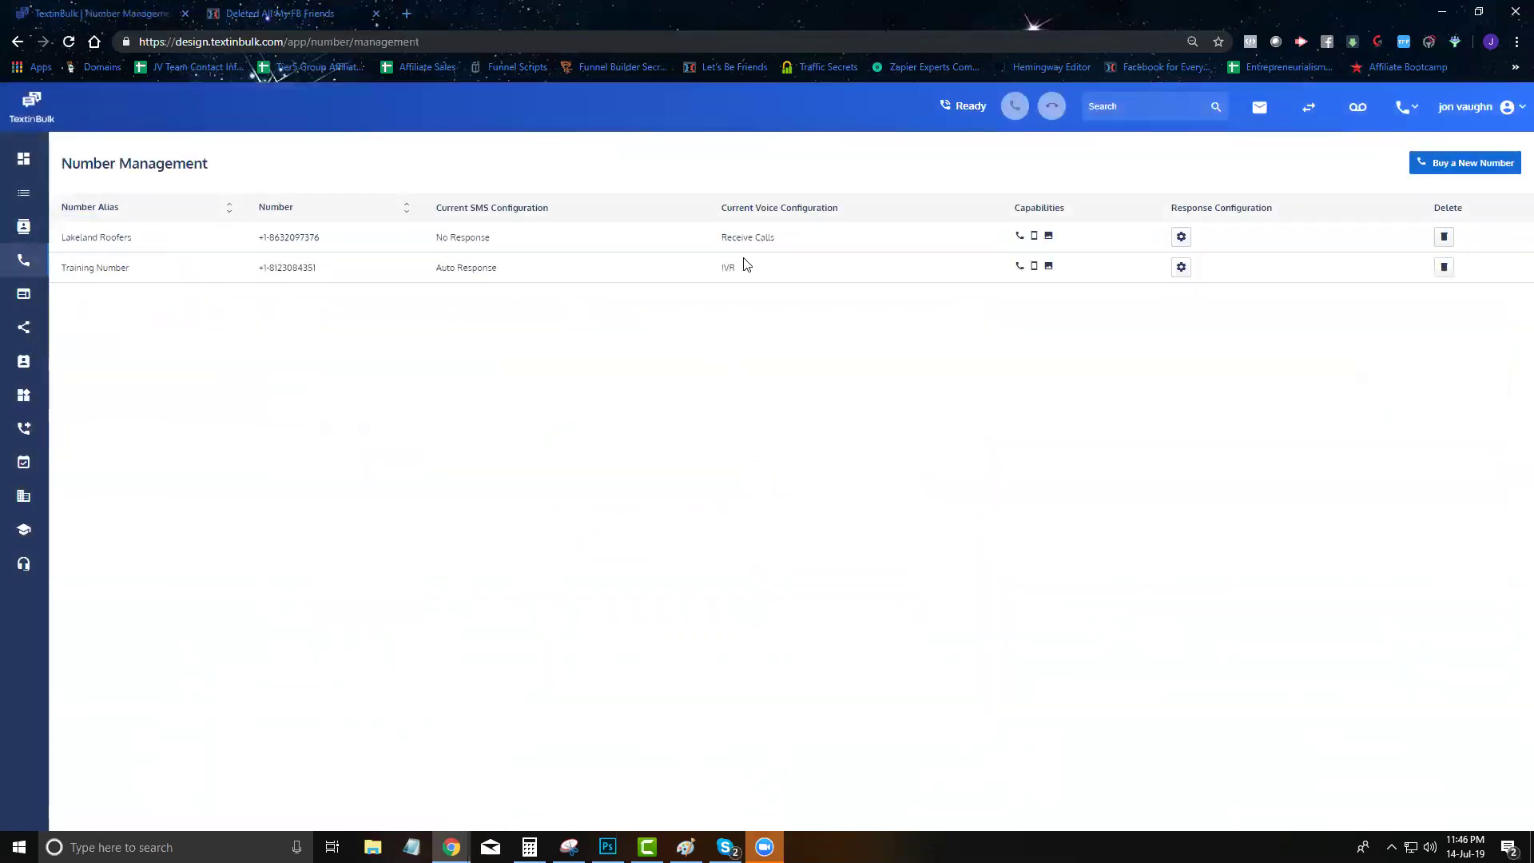
left_click(1180, 237)
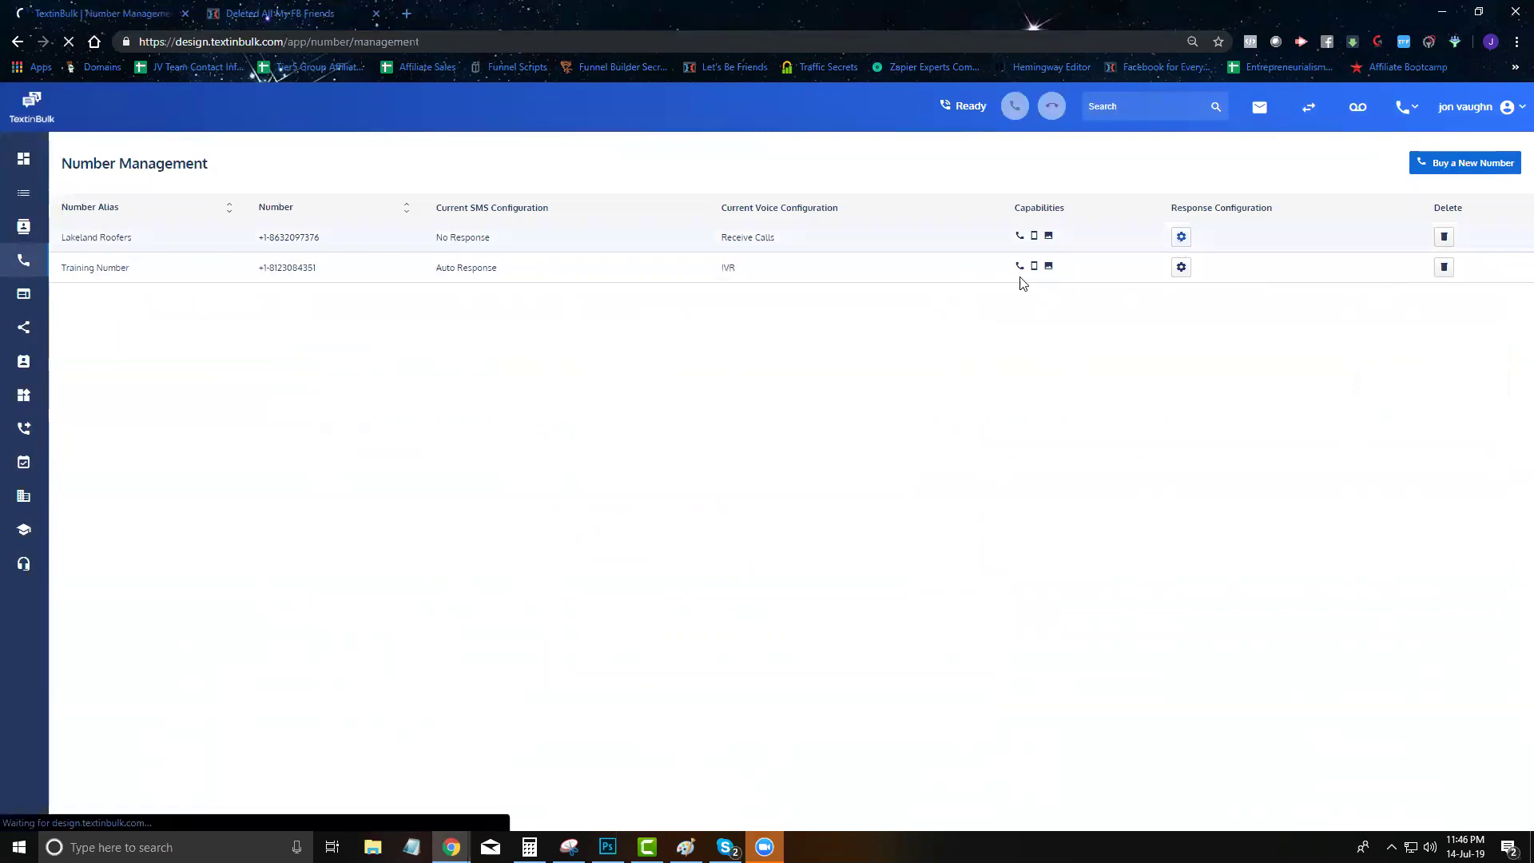
scroll(521, 335, "down", 1)
left_click(692, 393)
left_click(657, 389)
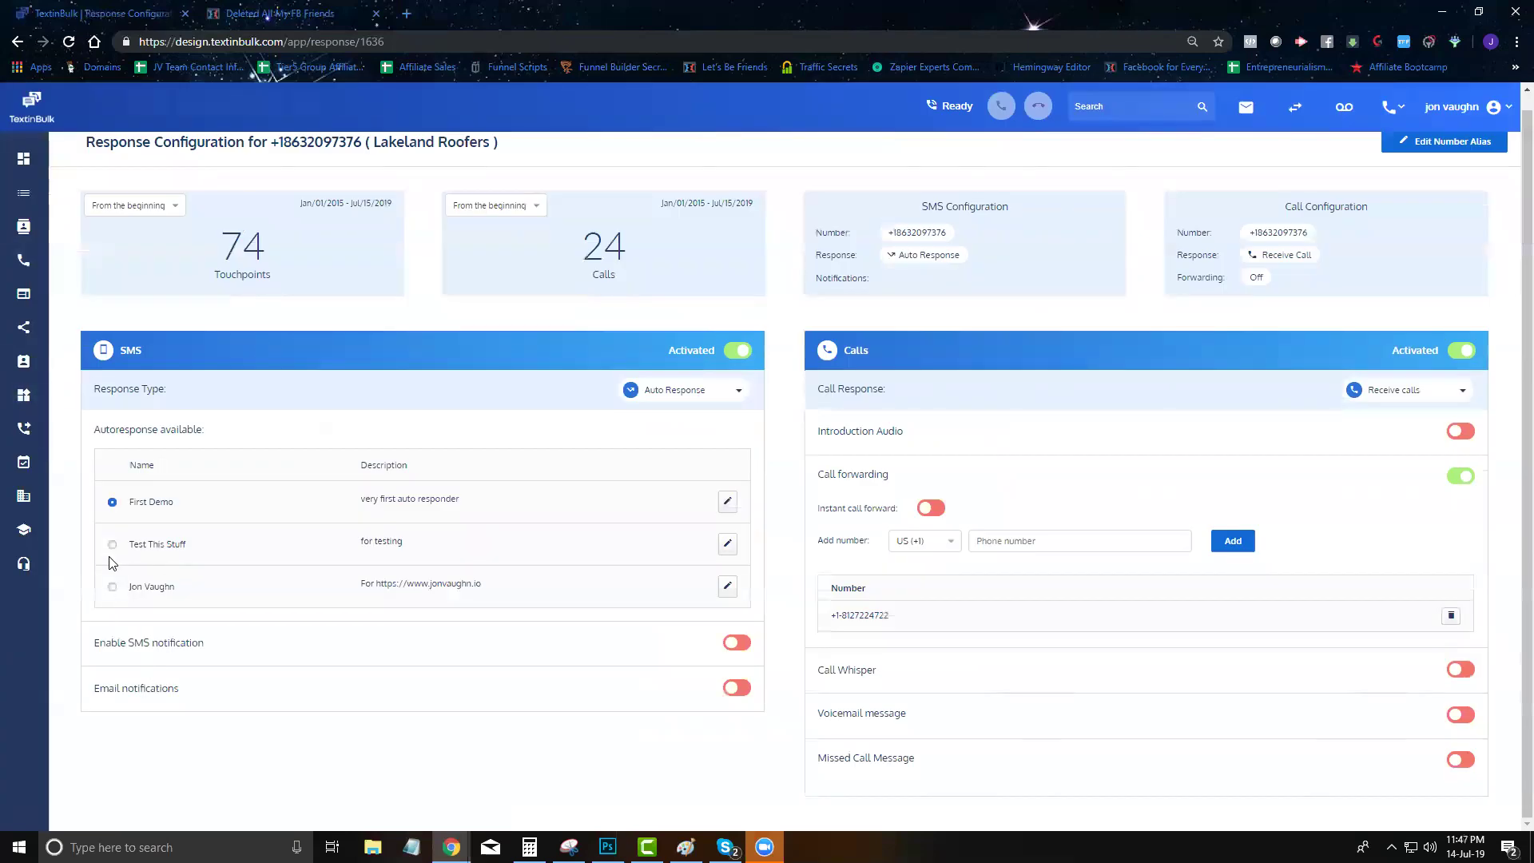
left_click(112, 546)
left_click(31, 471)
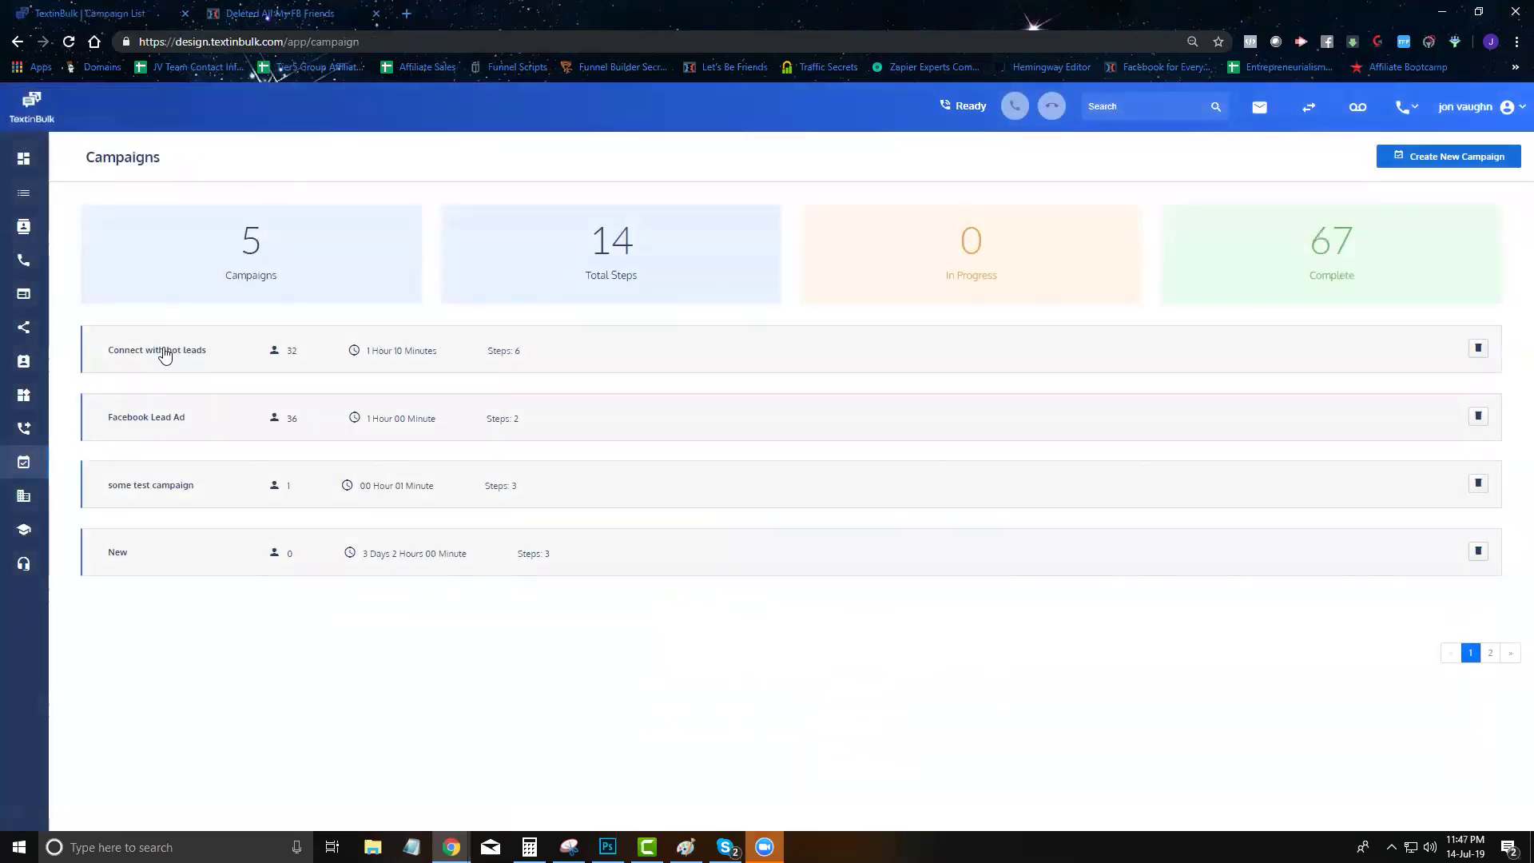
Scroll through the Connect with hot leads campaign builder's steps, then open the SMS inbox
left_click(258, 358)
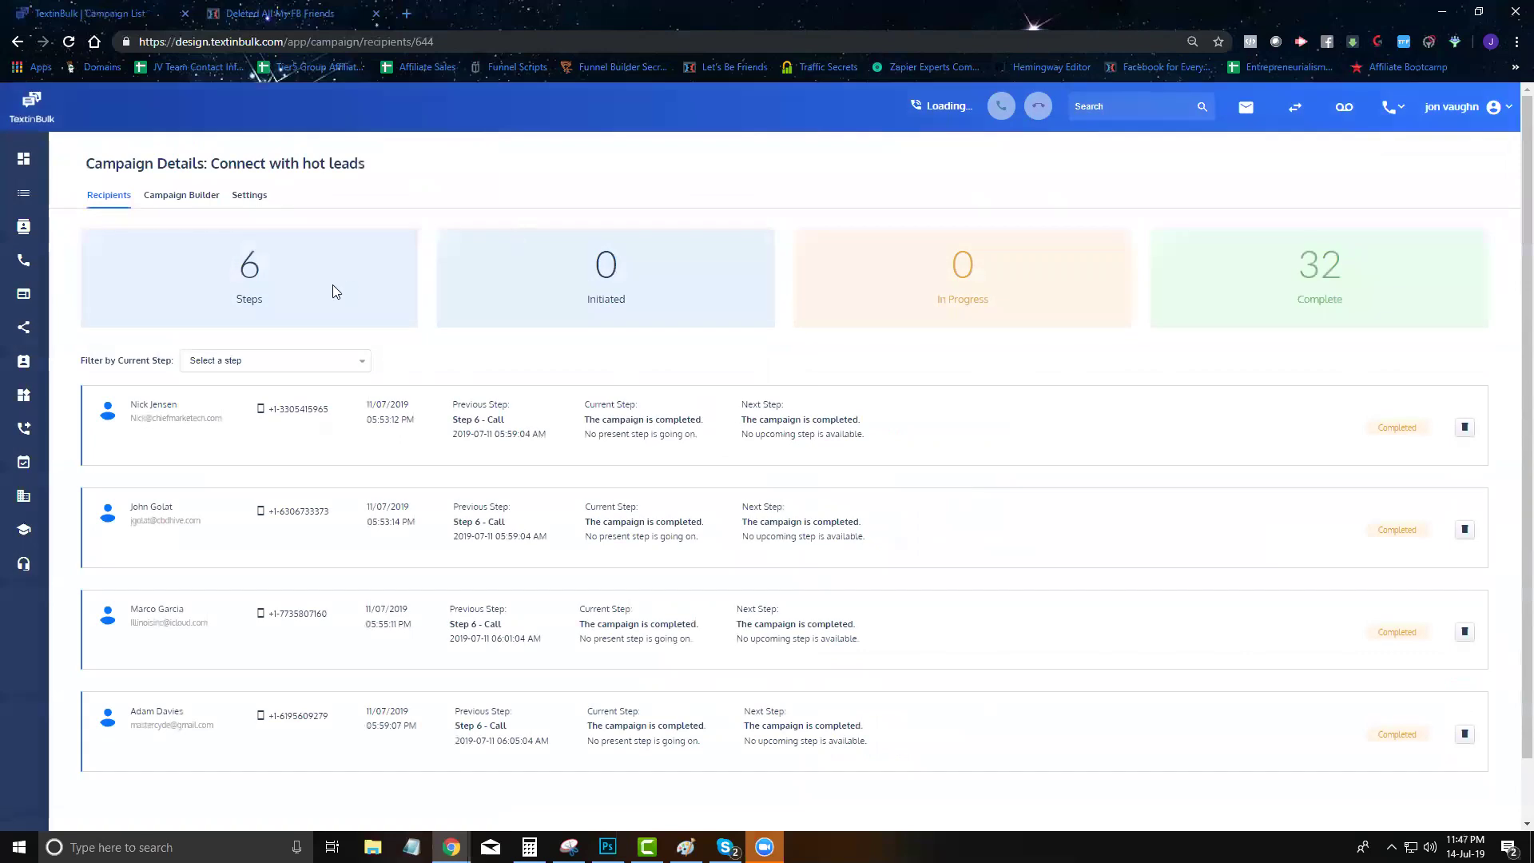
left_click(182, 196)
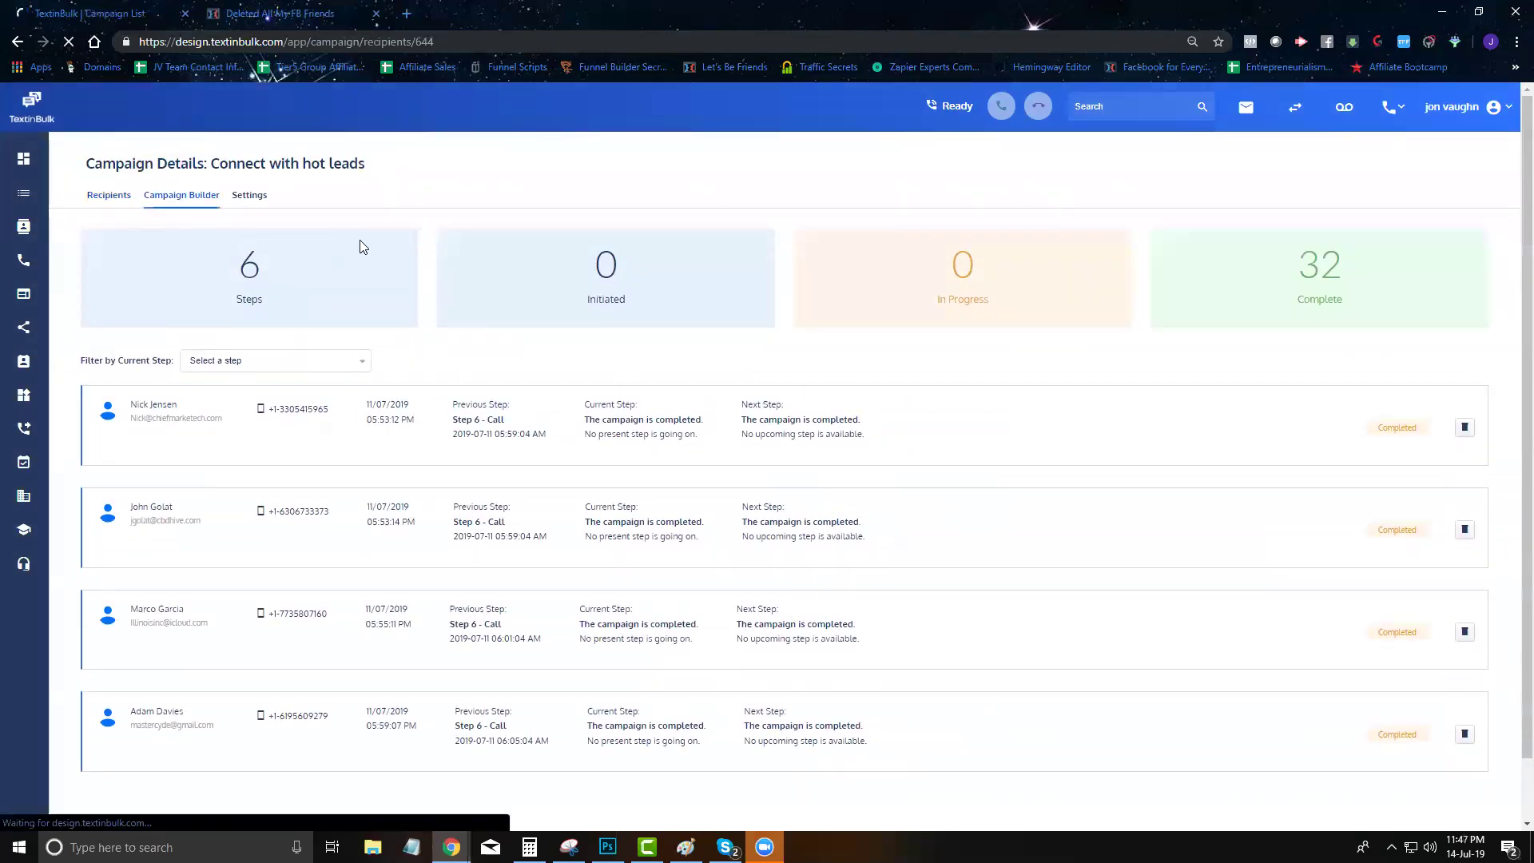
scroll(668, 448, "down", 4)
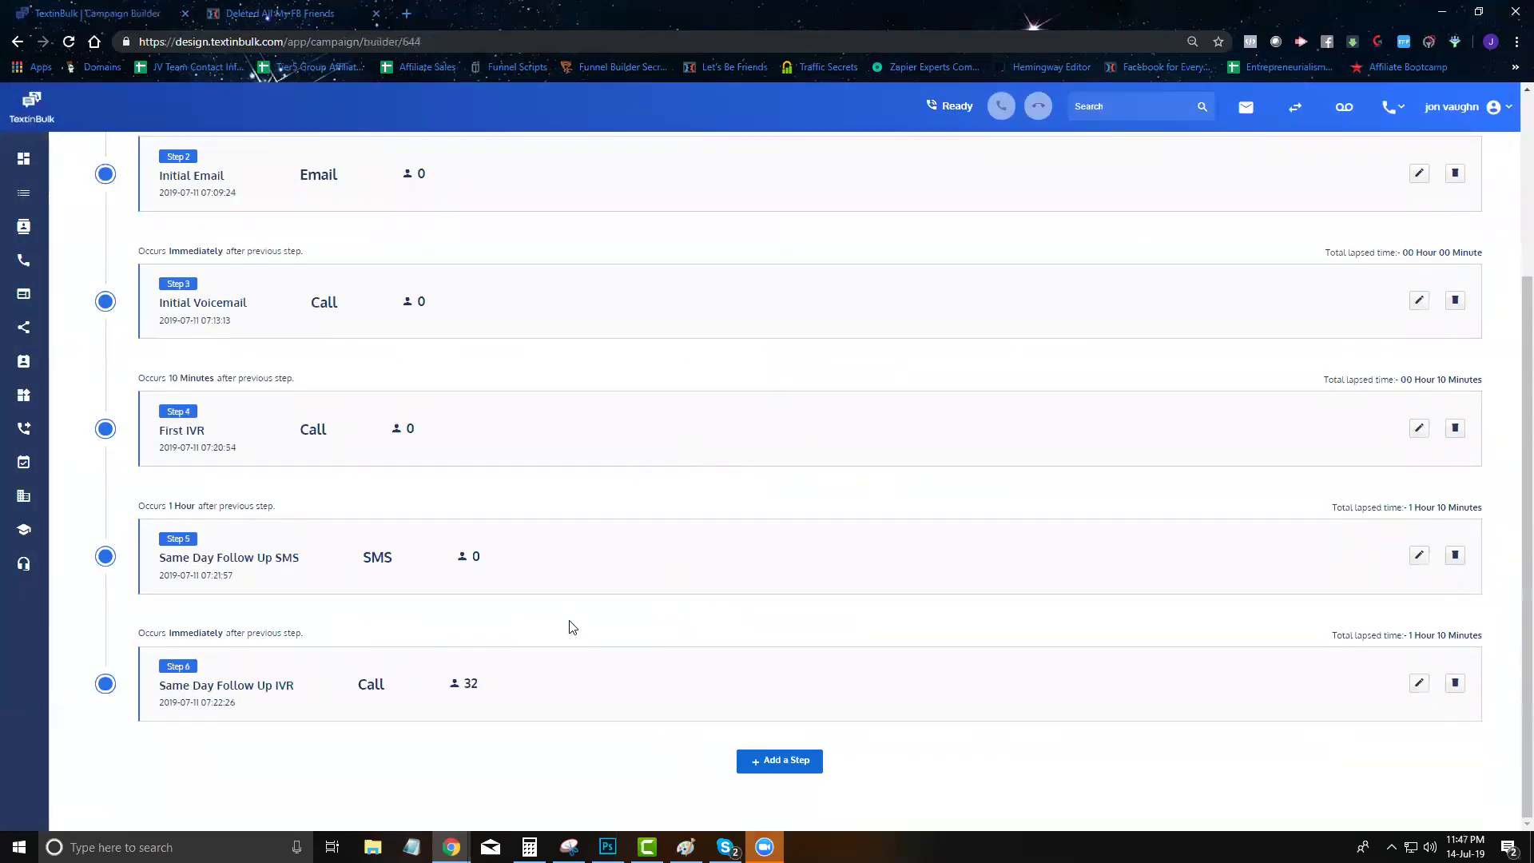
scroll(415, 651, "up", 3)
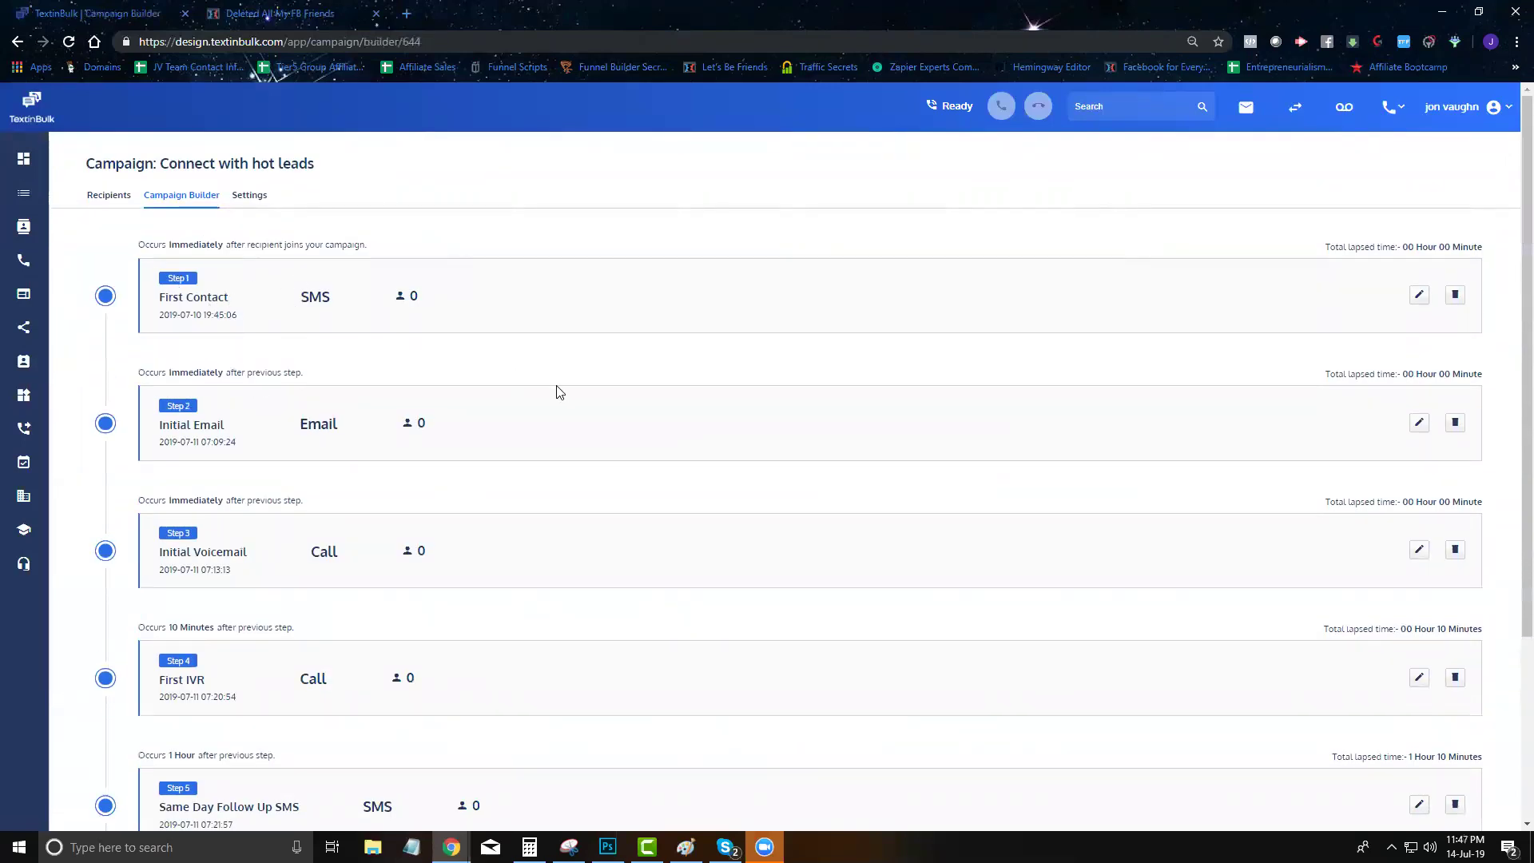
double_click(312, 297)
left_click(318, 318)
scroll(319, 321, "down", 1)
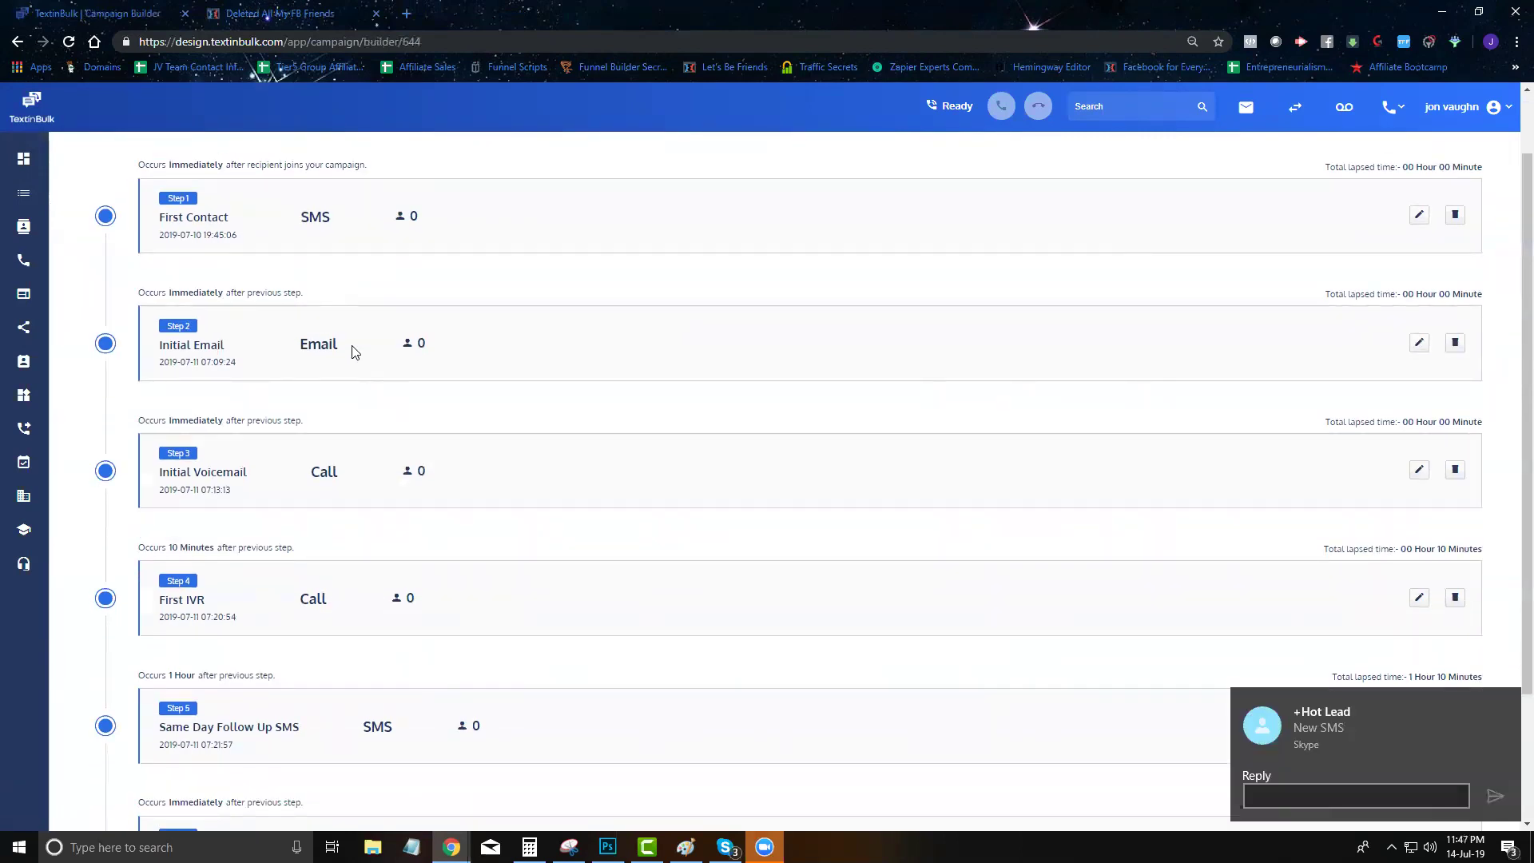
scroll(334, 417, "down", 2)
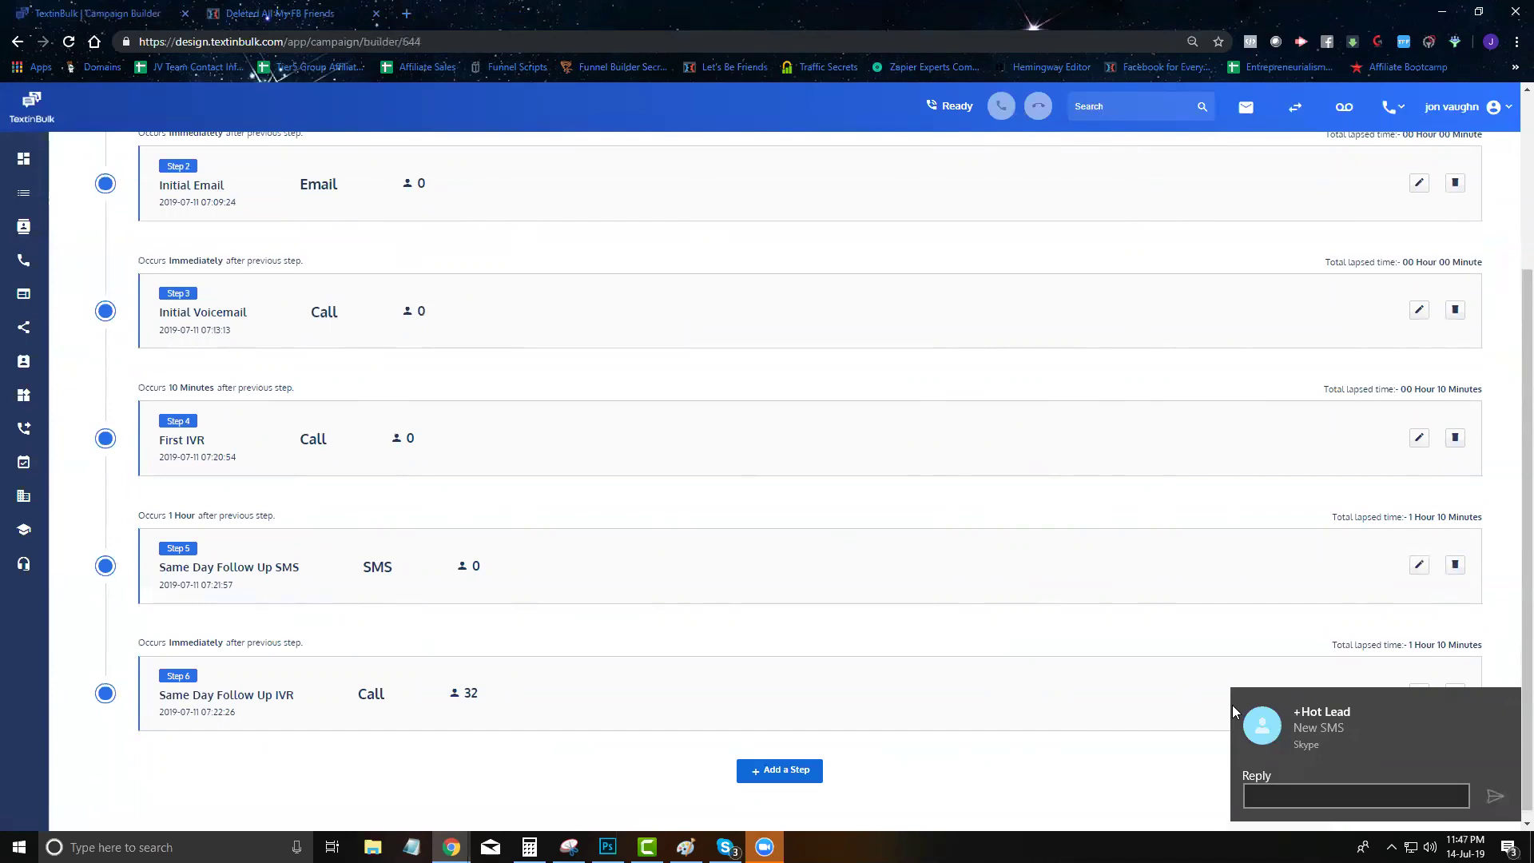
left_click(1245, 107)
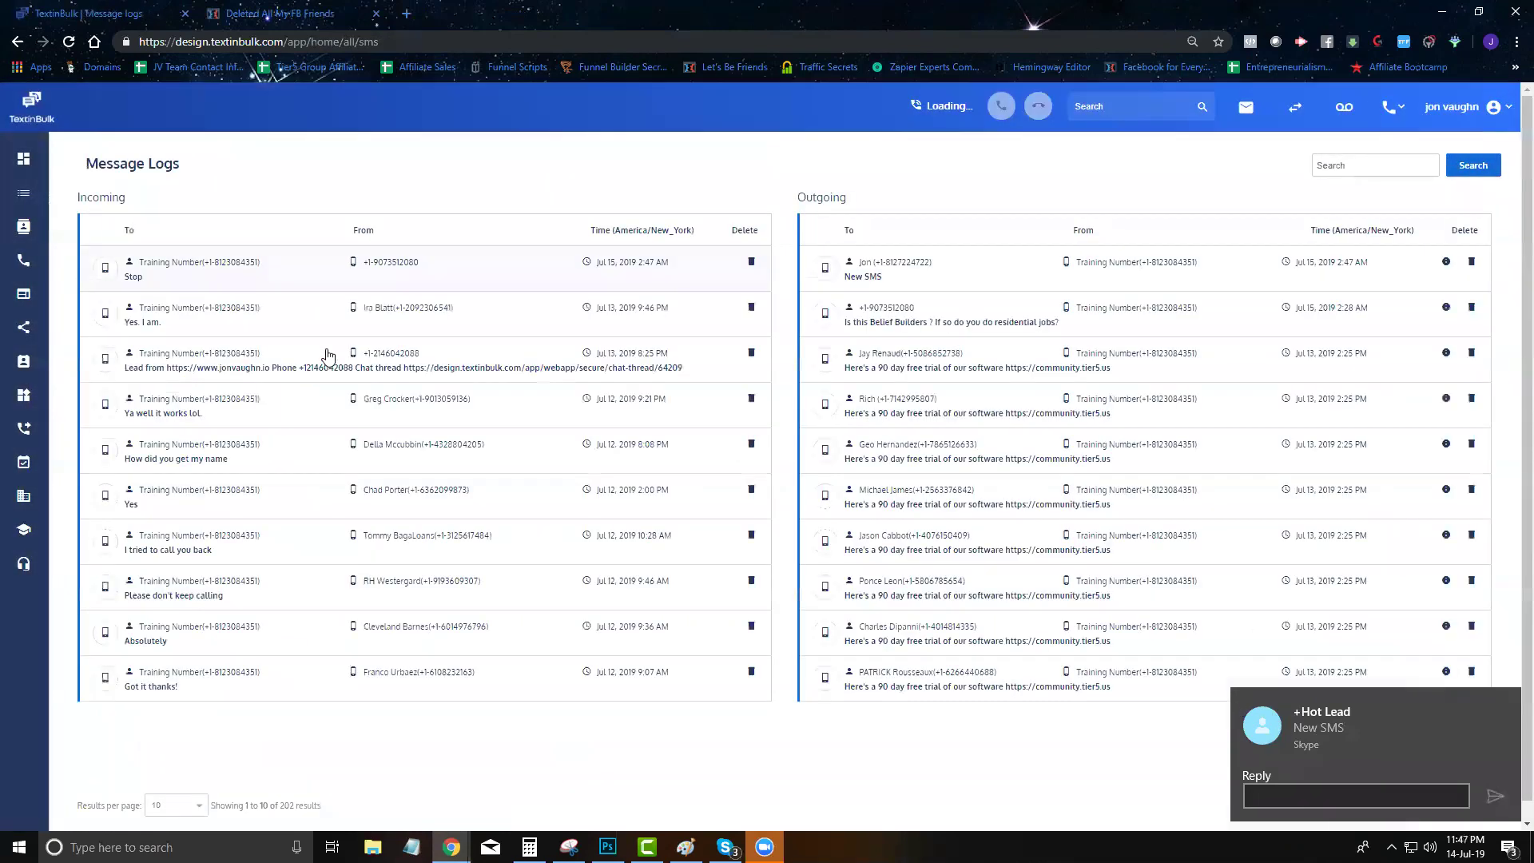
Move the contact who texted Stop so it belongs only to the Unsubscribed list
left_click(241, 288)
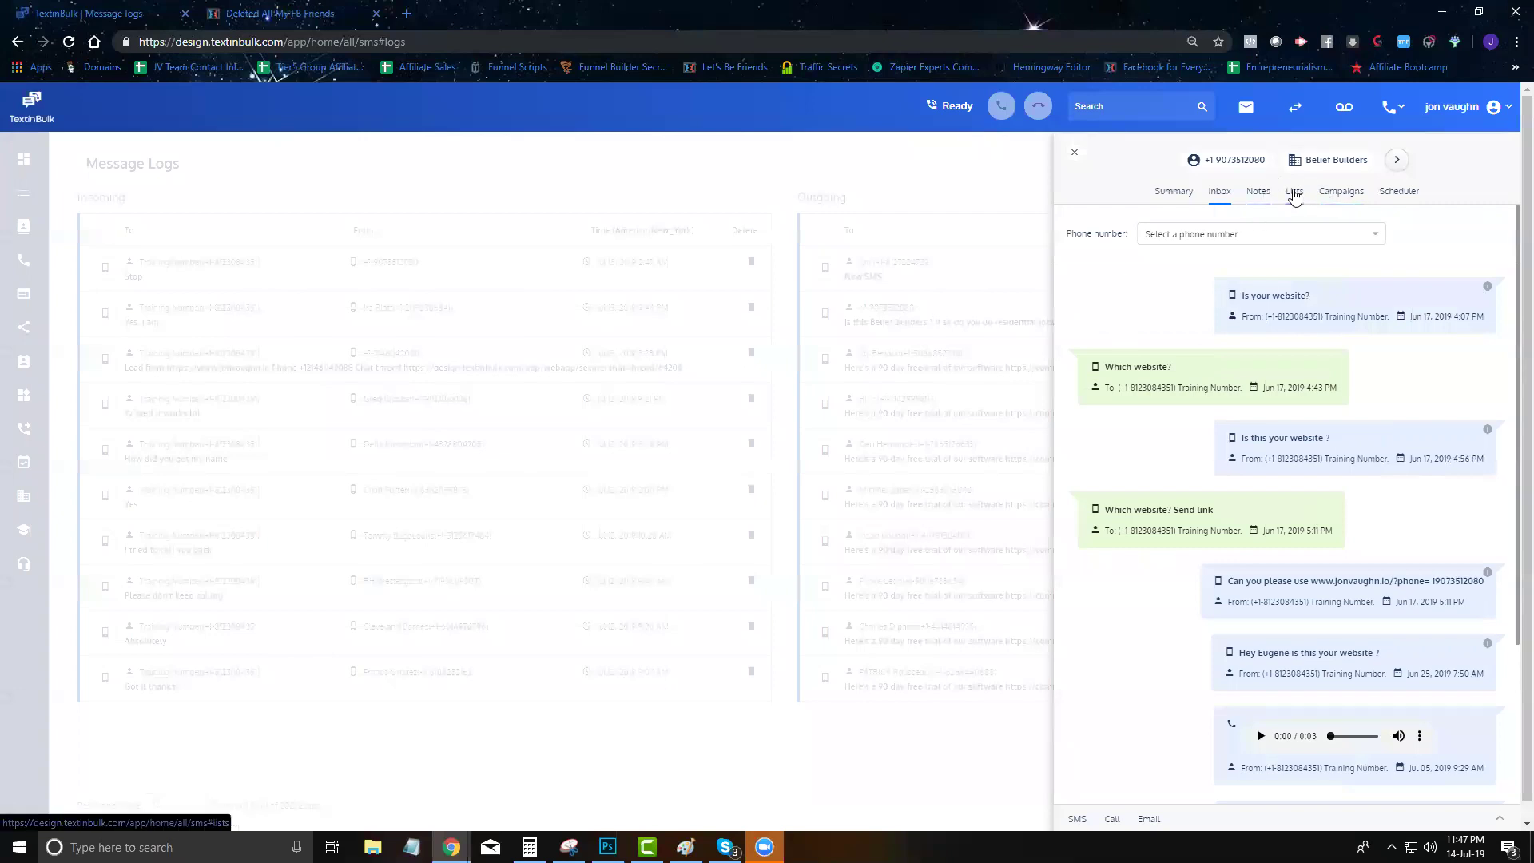
left_click(1294, 192)
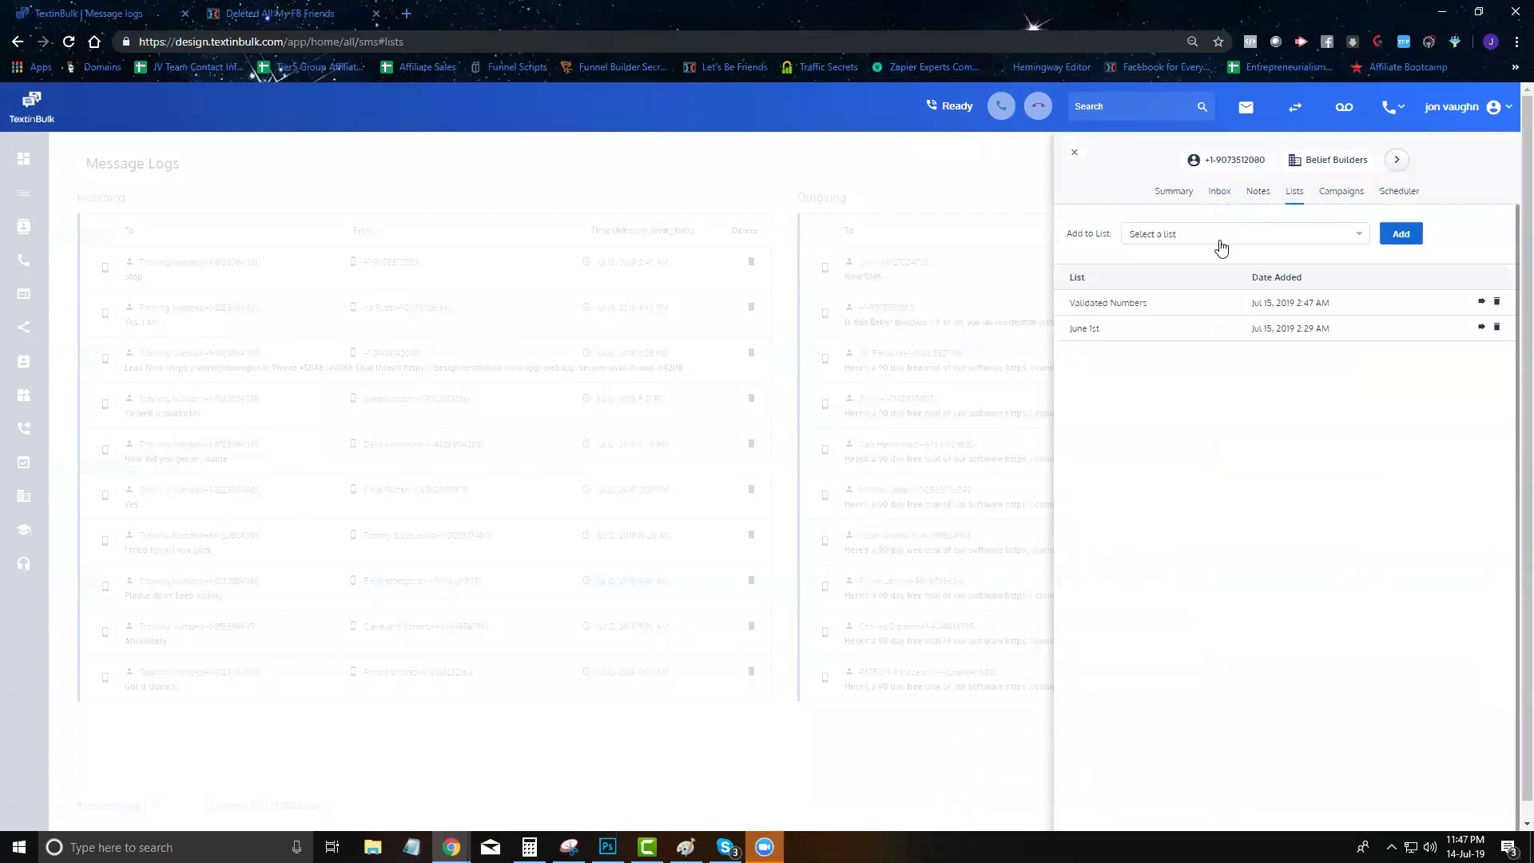
left_click(1207, 233)
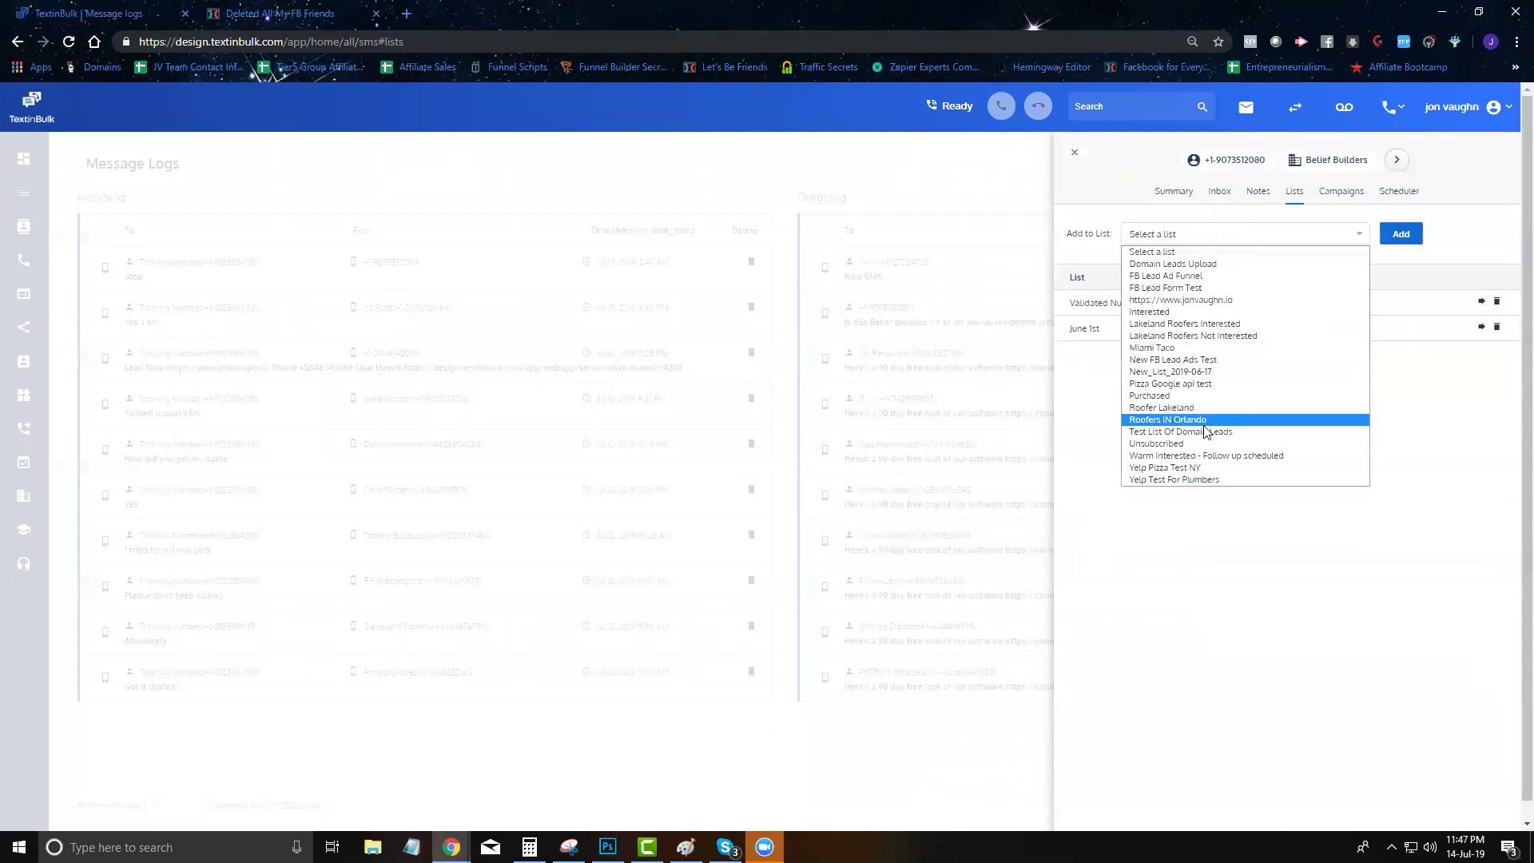
left_click(1203, 433)
left_click(1219, 235)
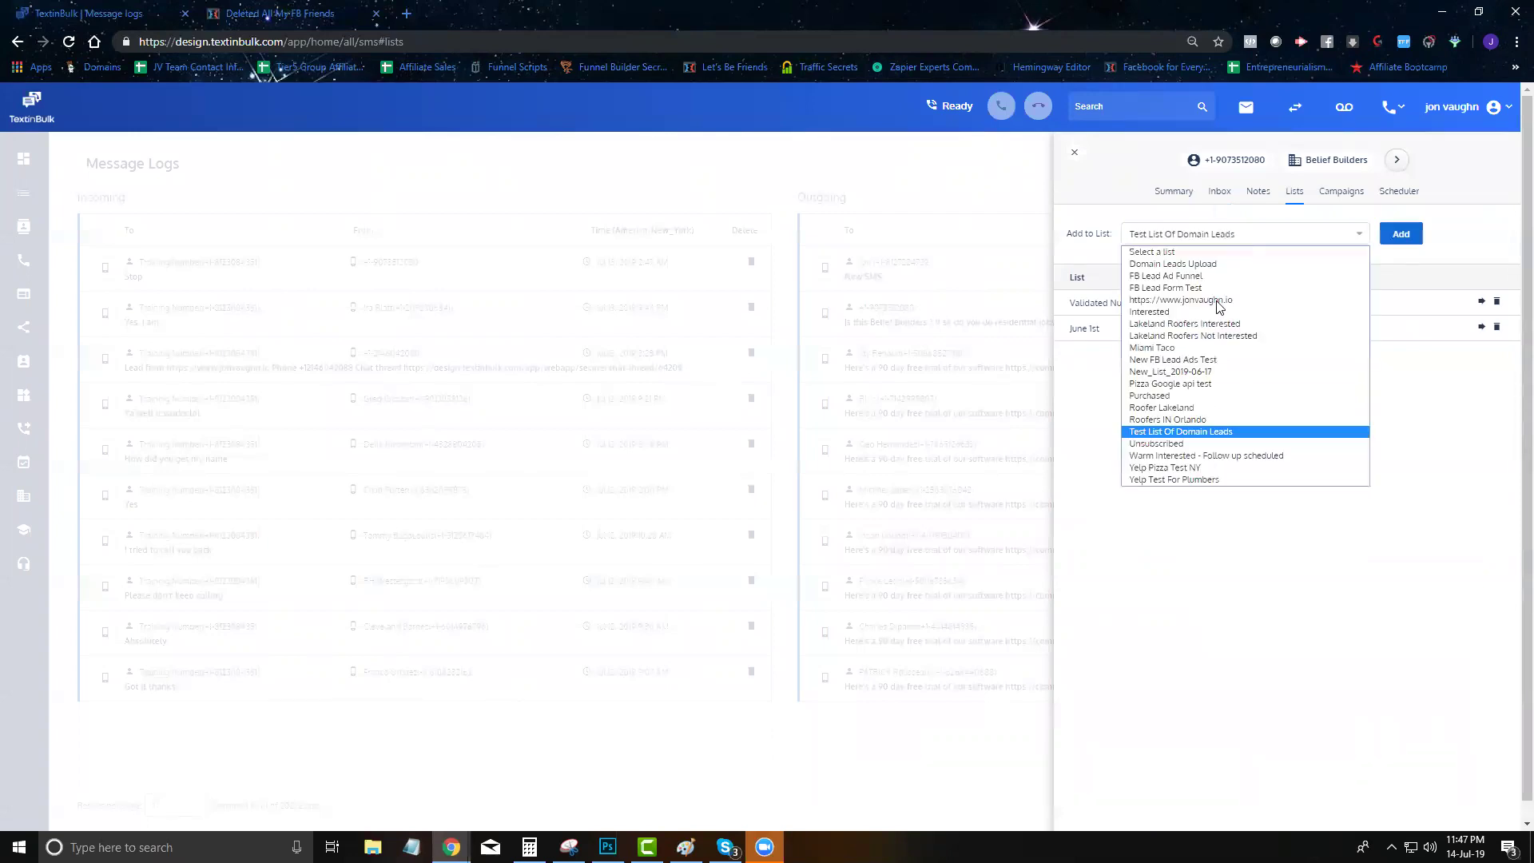
left_click(1198, 449)
left_click(1406, 238)
left_click(1481, 377)
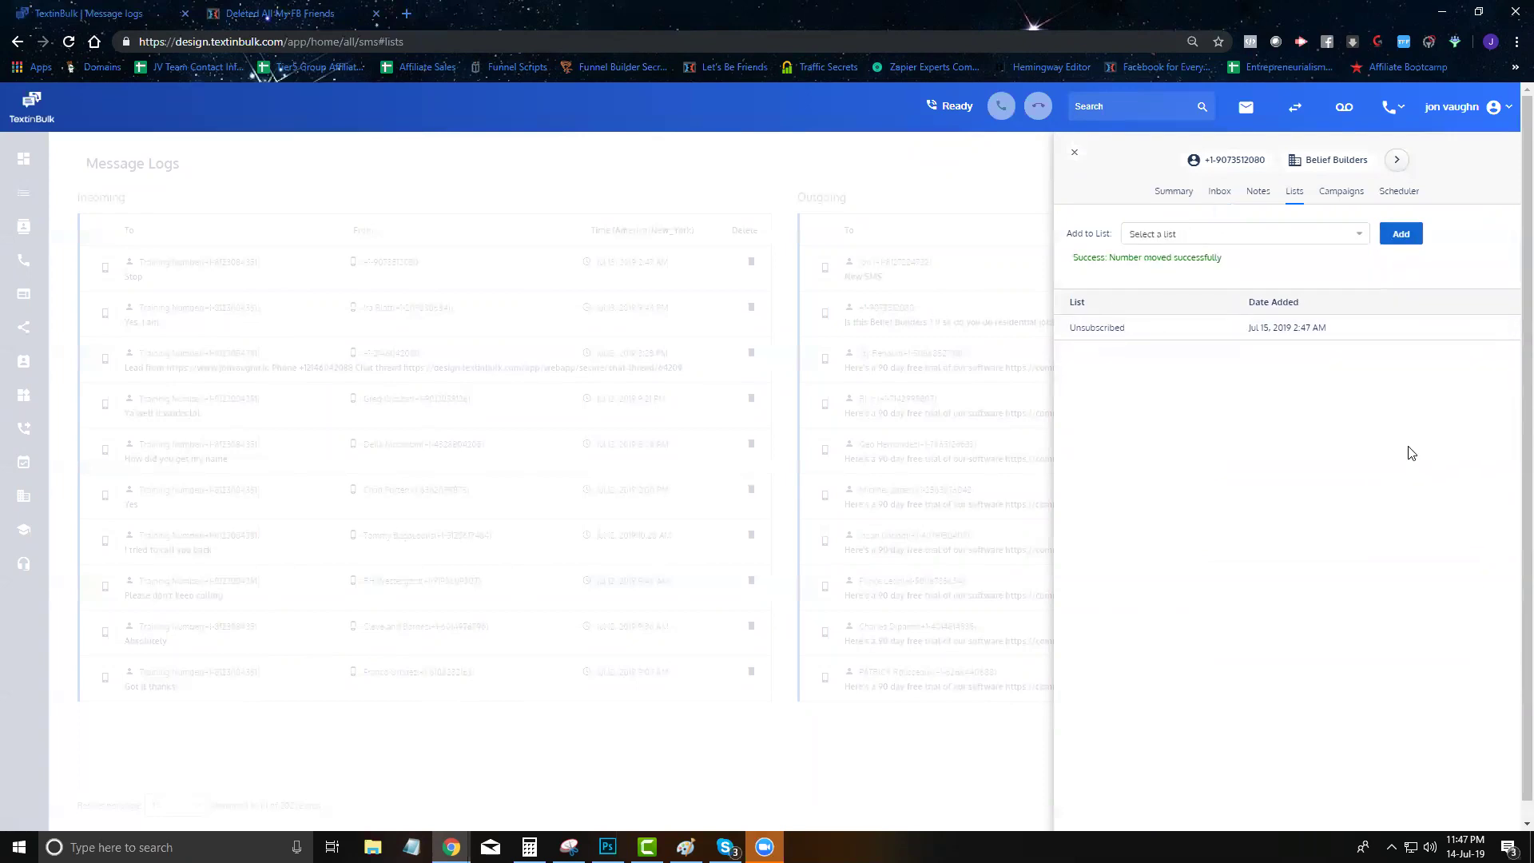
Delete the contact's scheduled 'Hey [fname]' follow-up message and close its details panel
left_click(1348, 195)
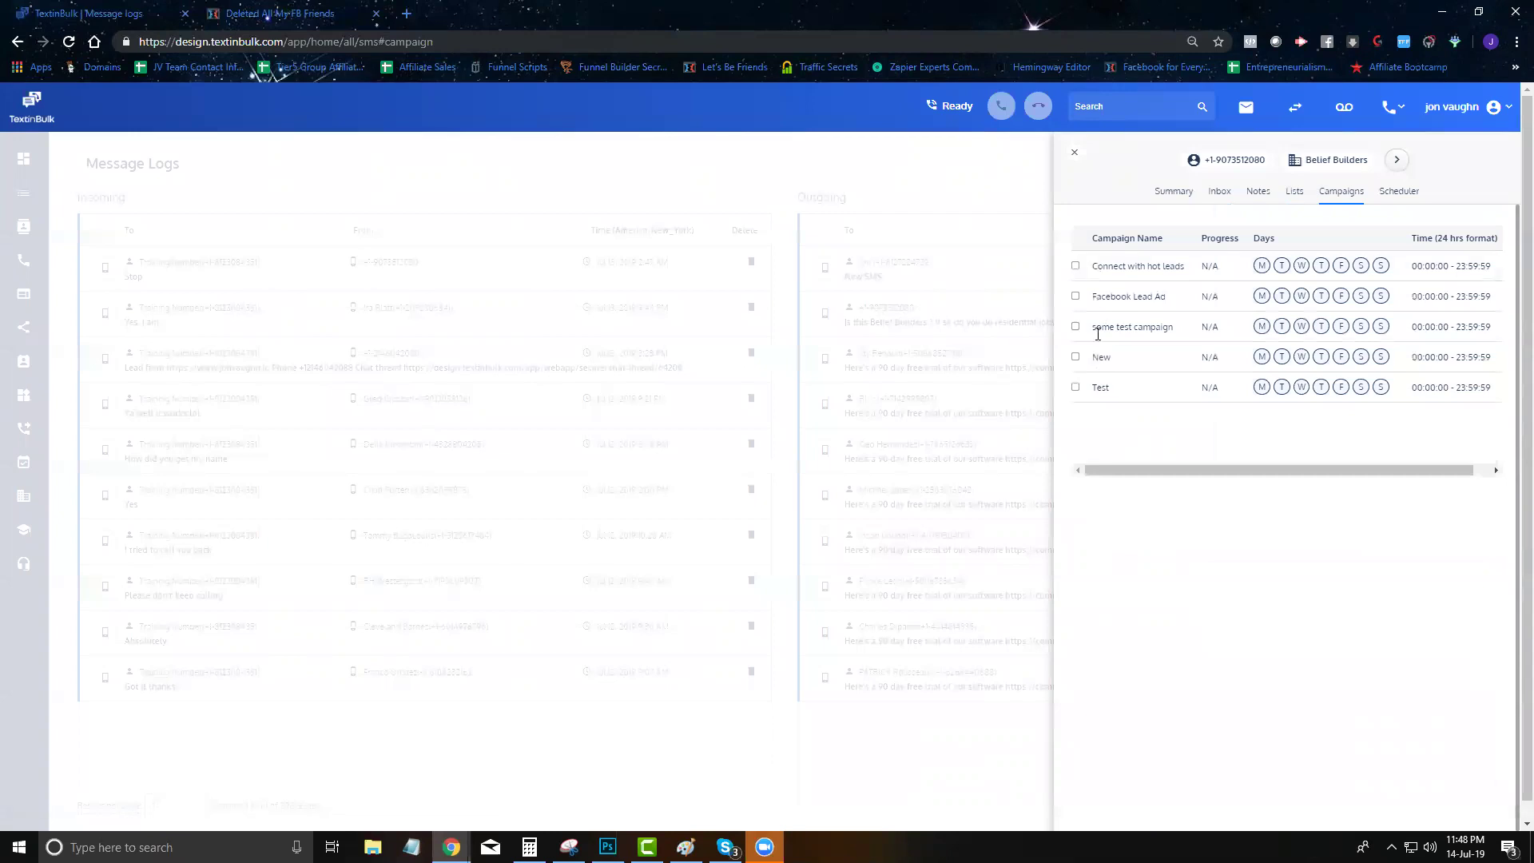
left_click(1394, 203)
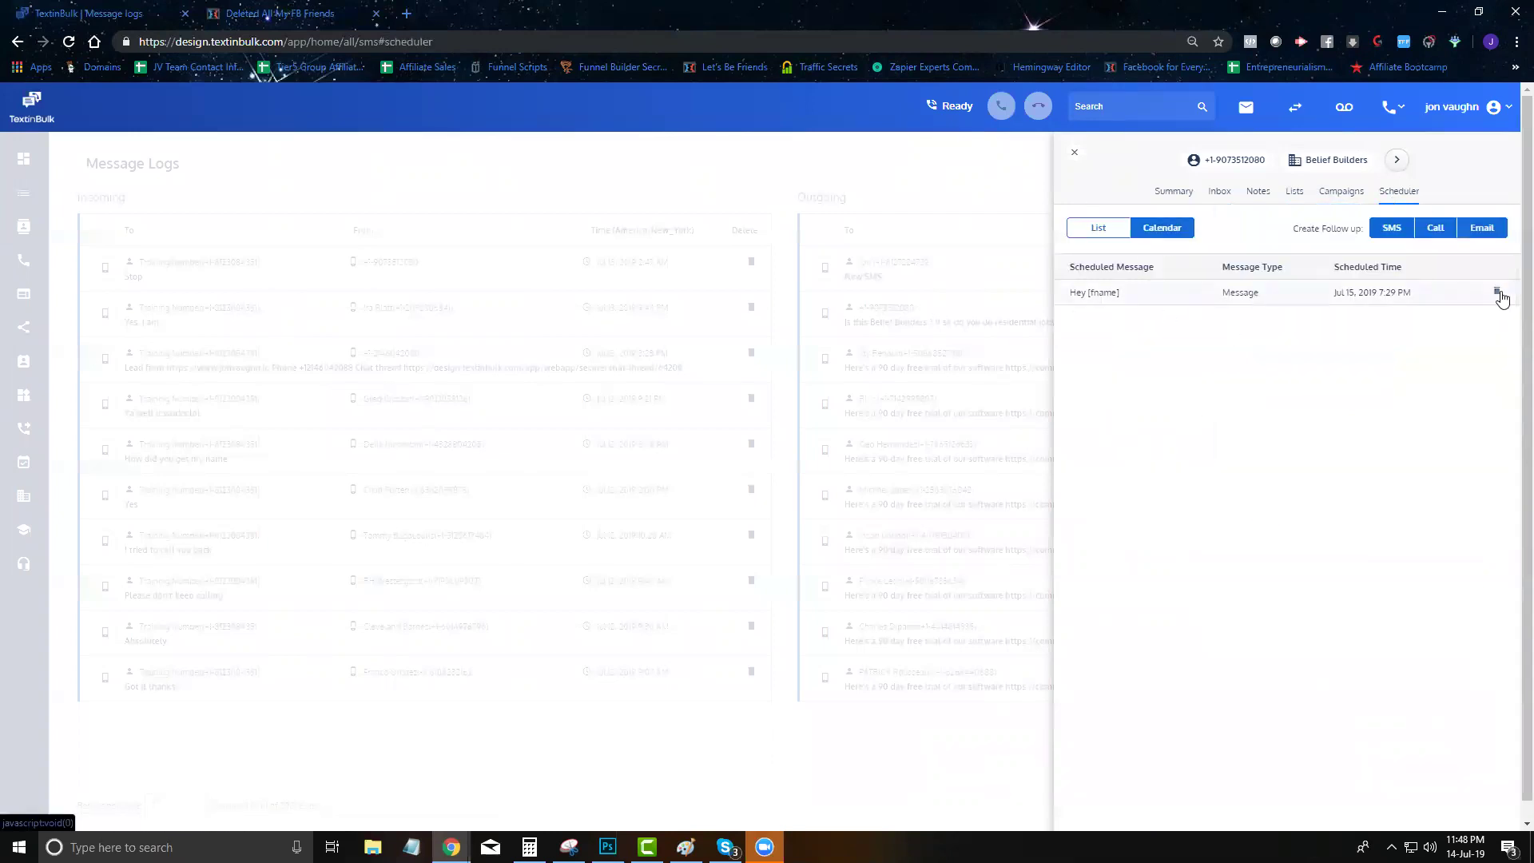
left_click(1496, 293)
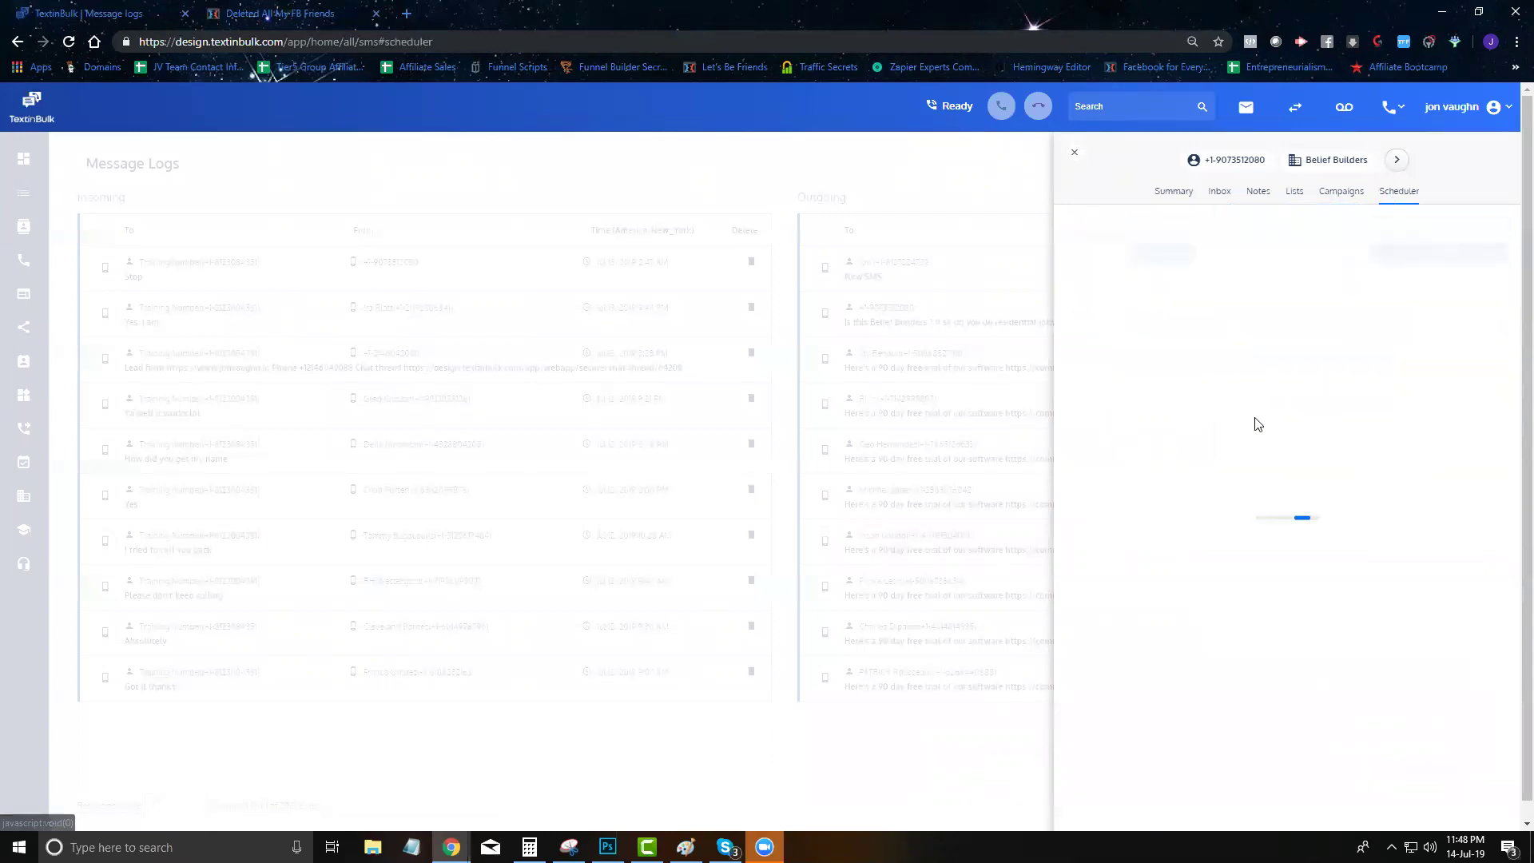
left_click(1169, 198)
left_click(1072, 155)
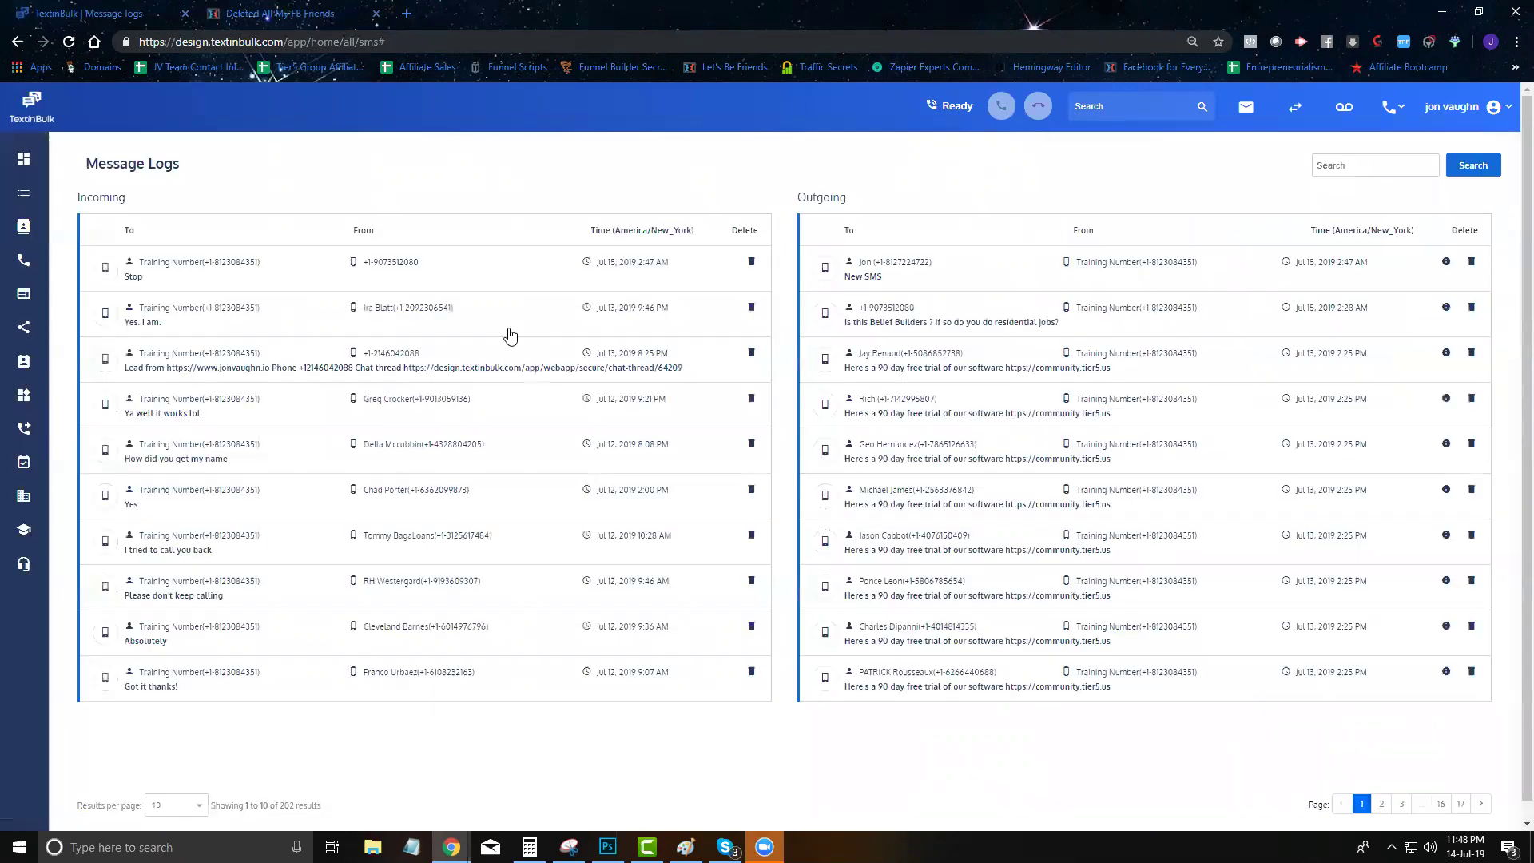
left_click(22, 464)
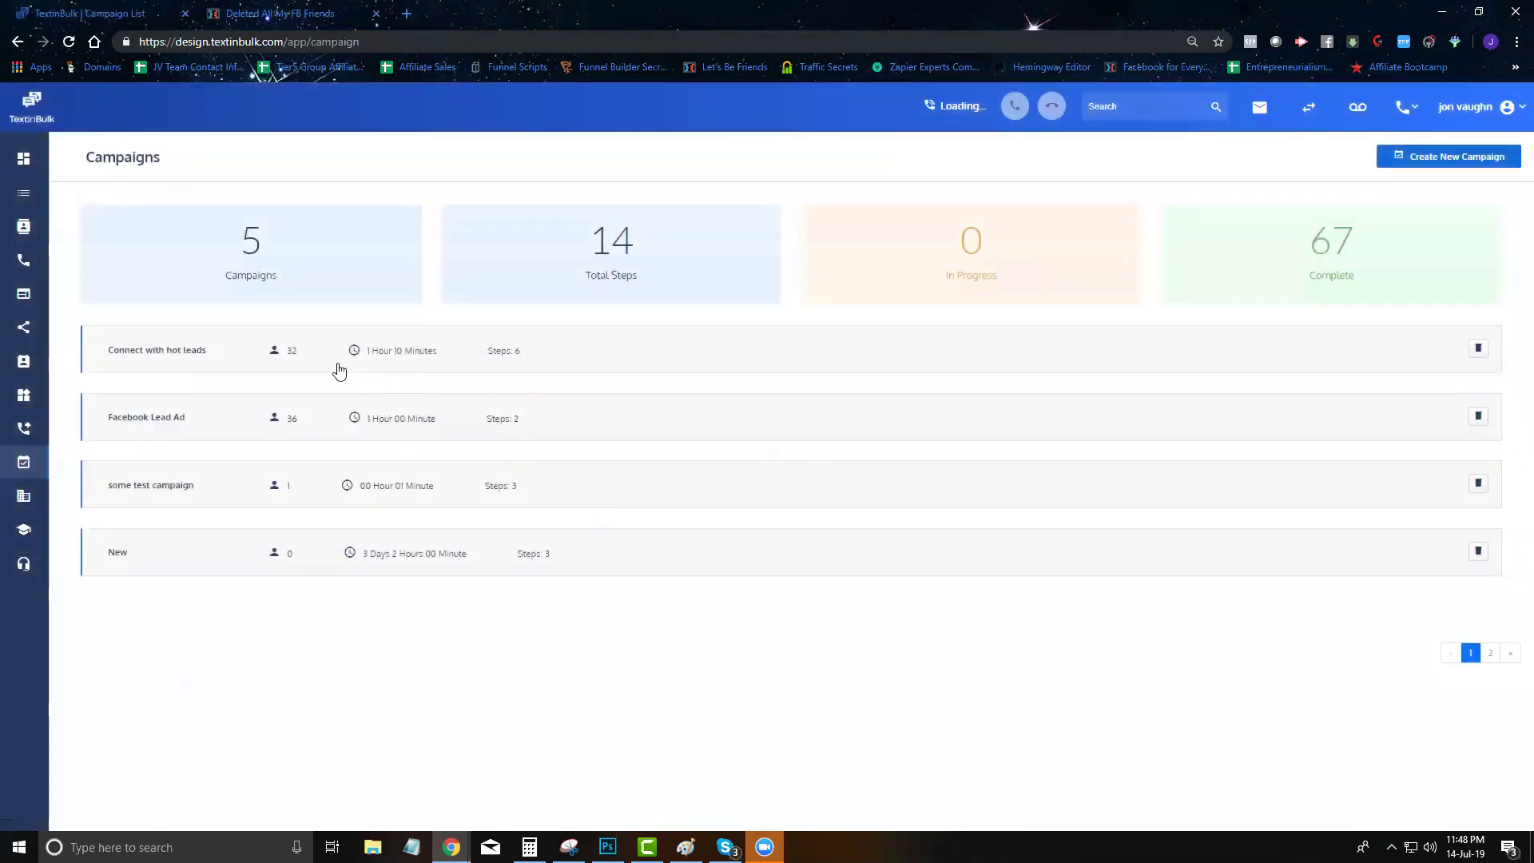
Open Connect with hot leads in Campaign Builder and review its steps down to Same Day Follow Up IVR
left_click(332, 370)
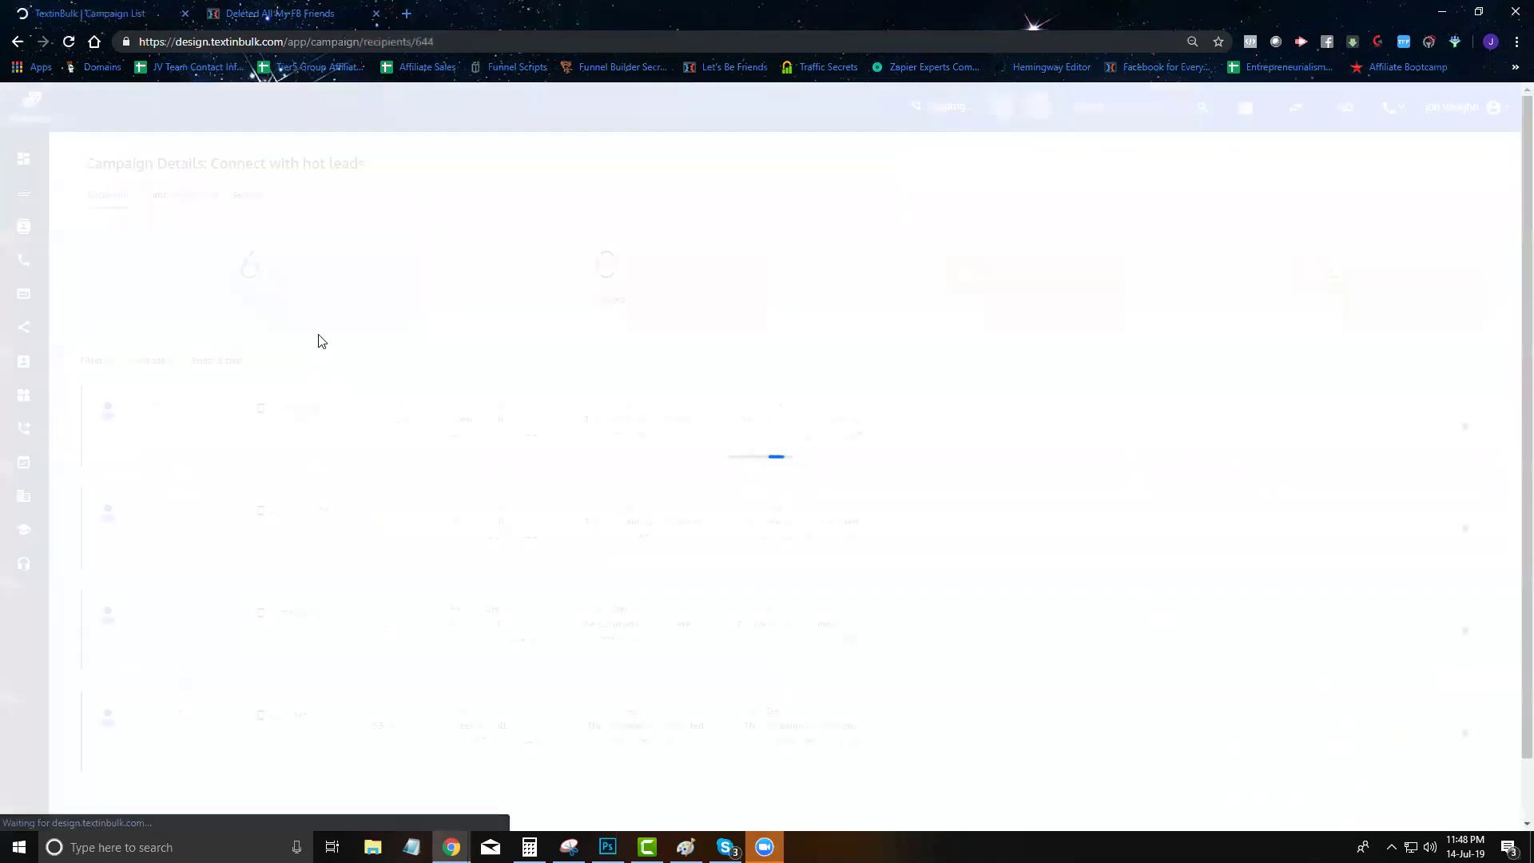
left_click(181, 194)
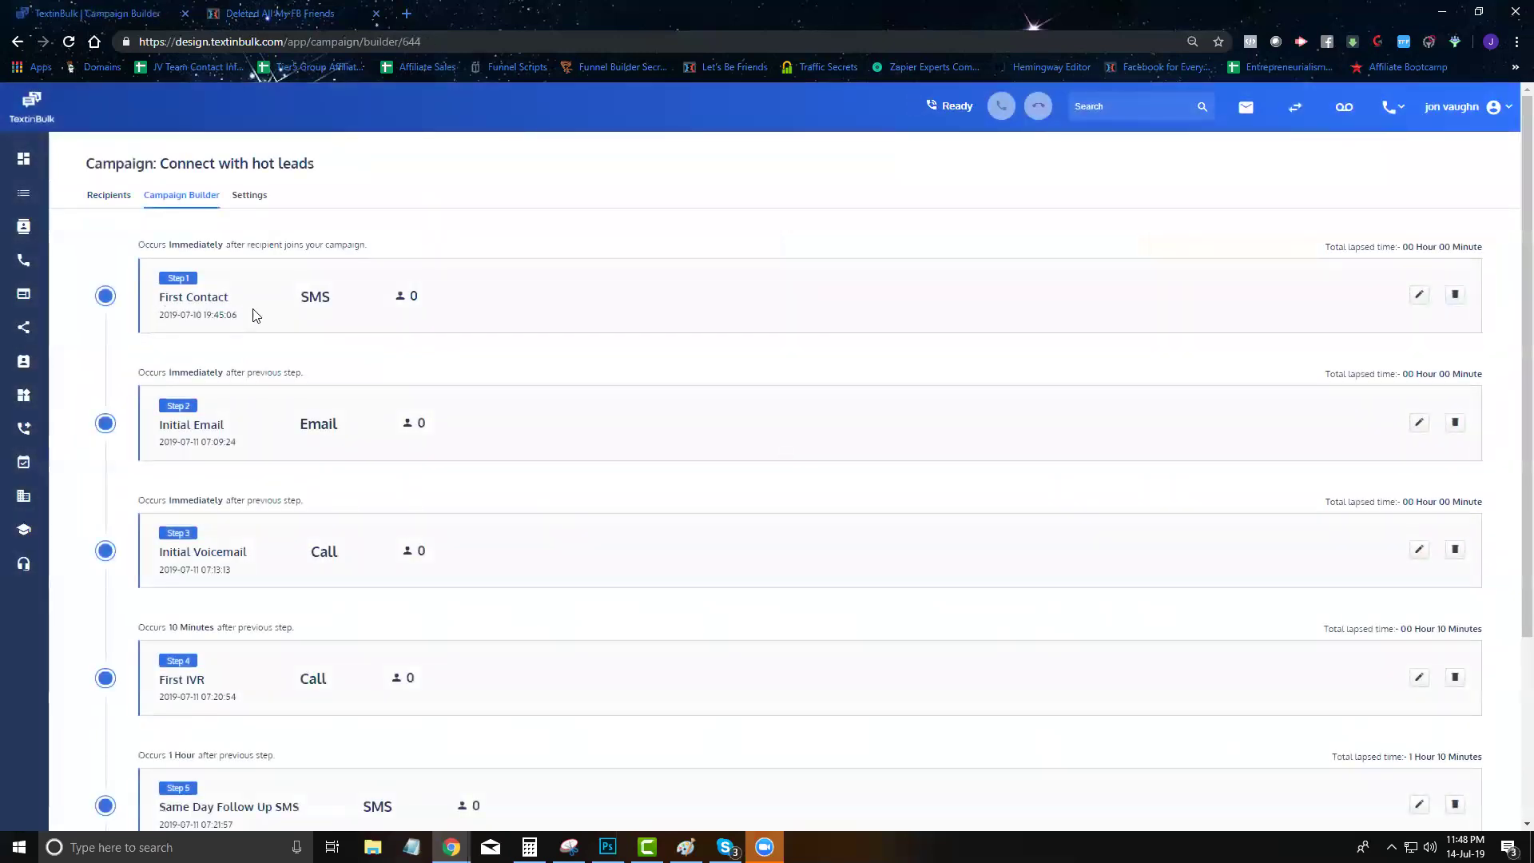
scroll(296, 299, "down", 1)
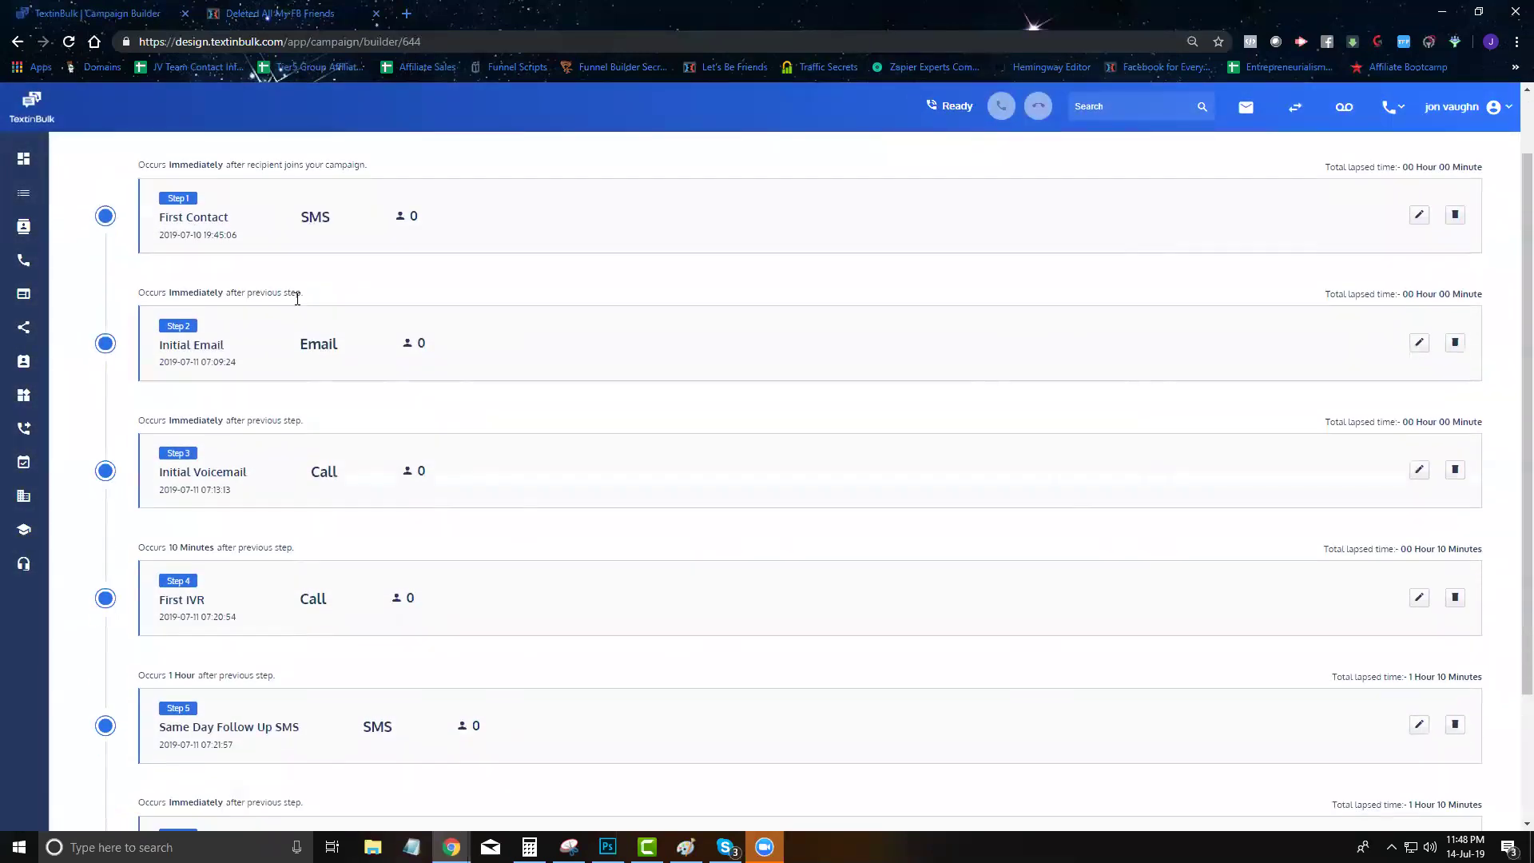
left_click_drag(186, 349, 291, 342)
scroll(291, 342, "down", 2)
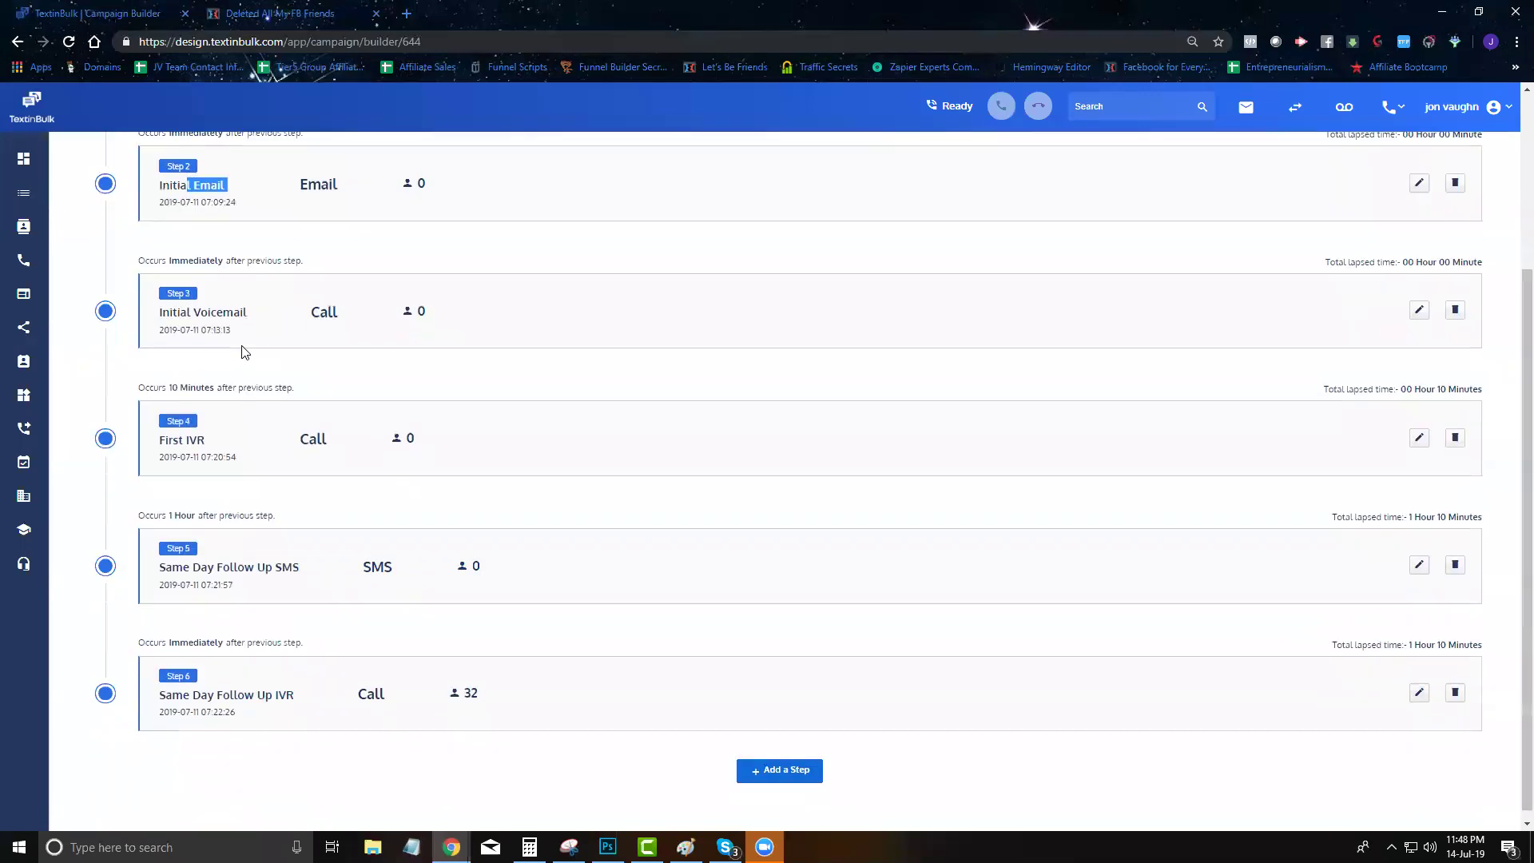
double_click(325, 313)
scroll(336, 407, "down", 1)
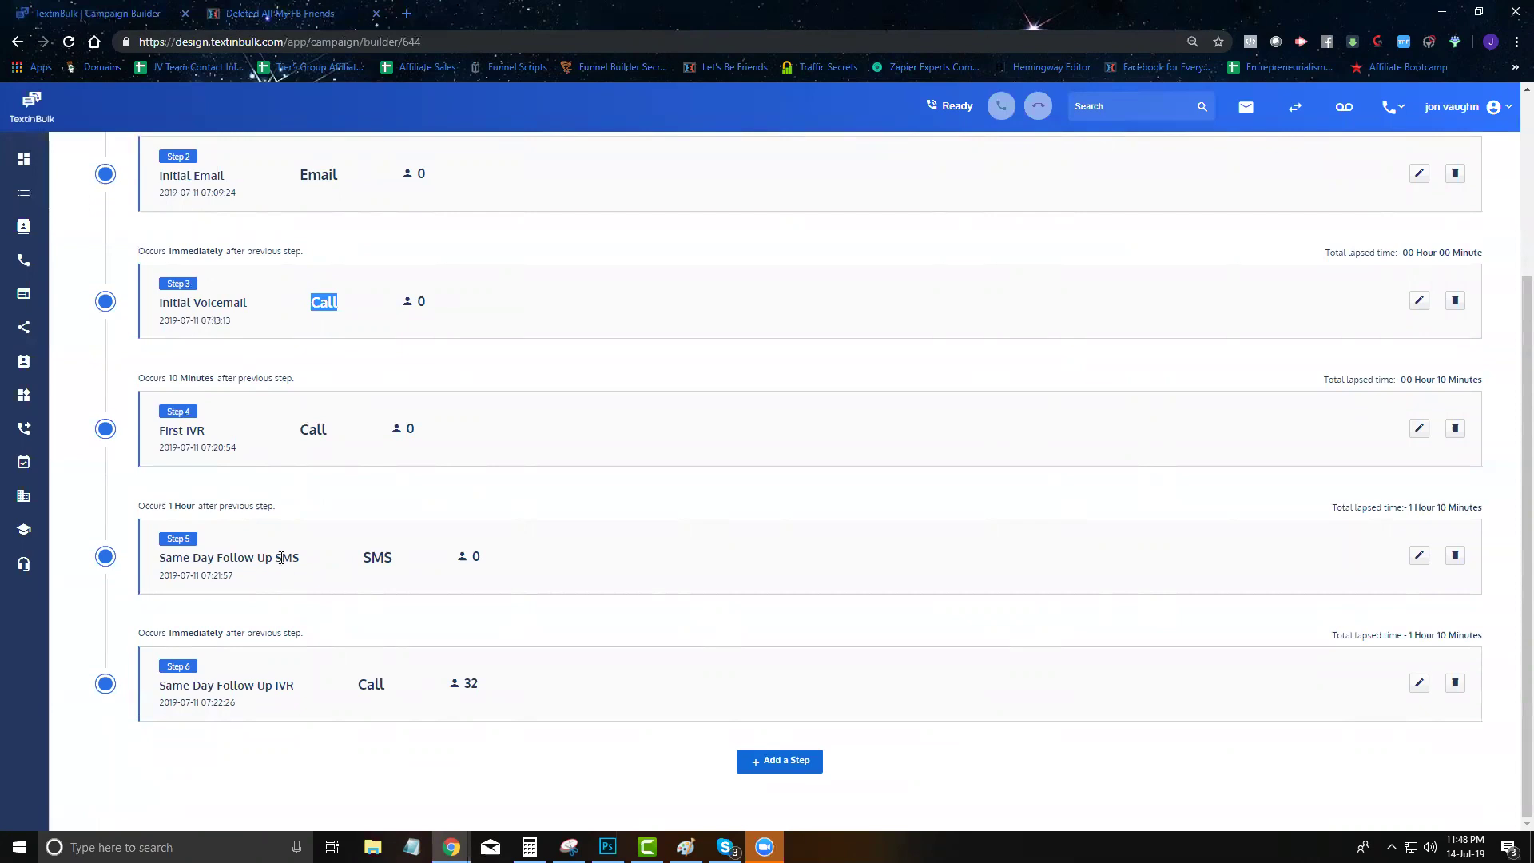
triple_click(270, 687)
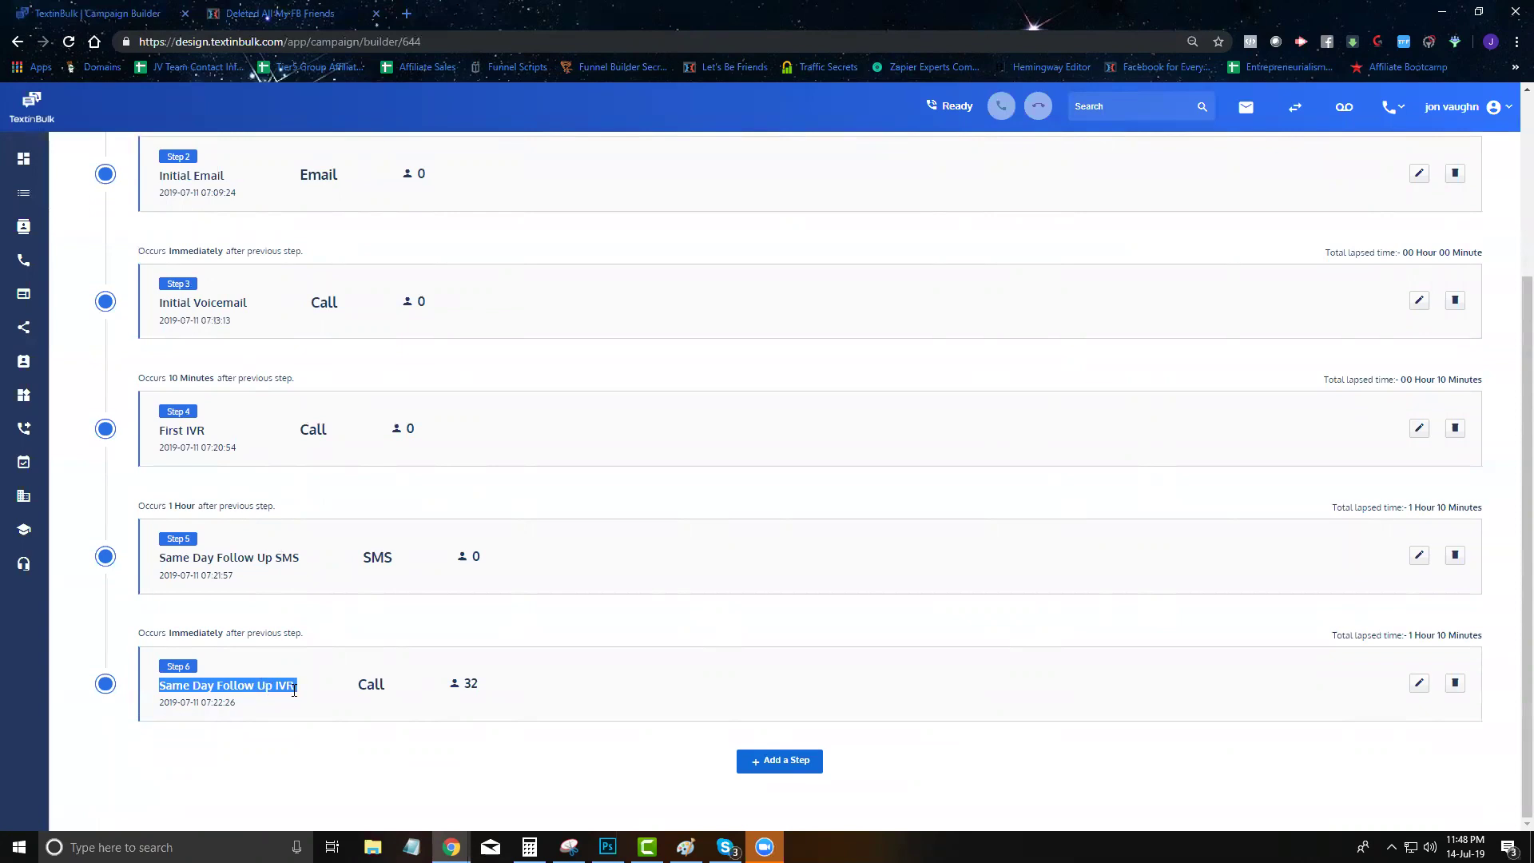
Review the timing of steps 1 through 6, then begin adding a new step
scroll(482, 600, "up", 4)
scroll(1053, 530, "down", 4)
scroll(1054, 529, "up", 4)
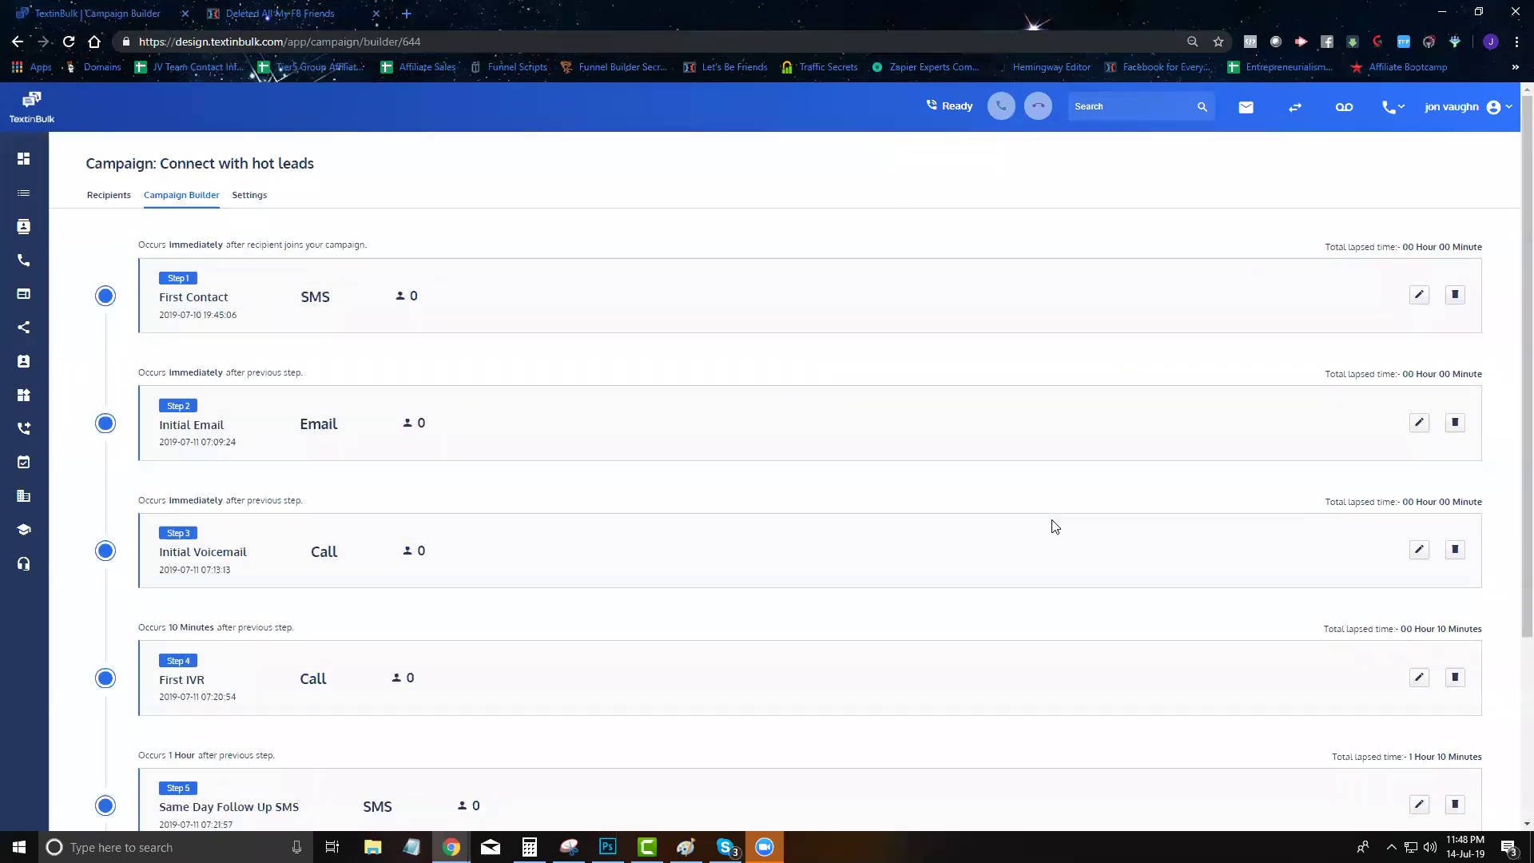
scroll(1054, 525, "down", 1)
triple_click(1314, 164)
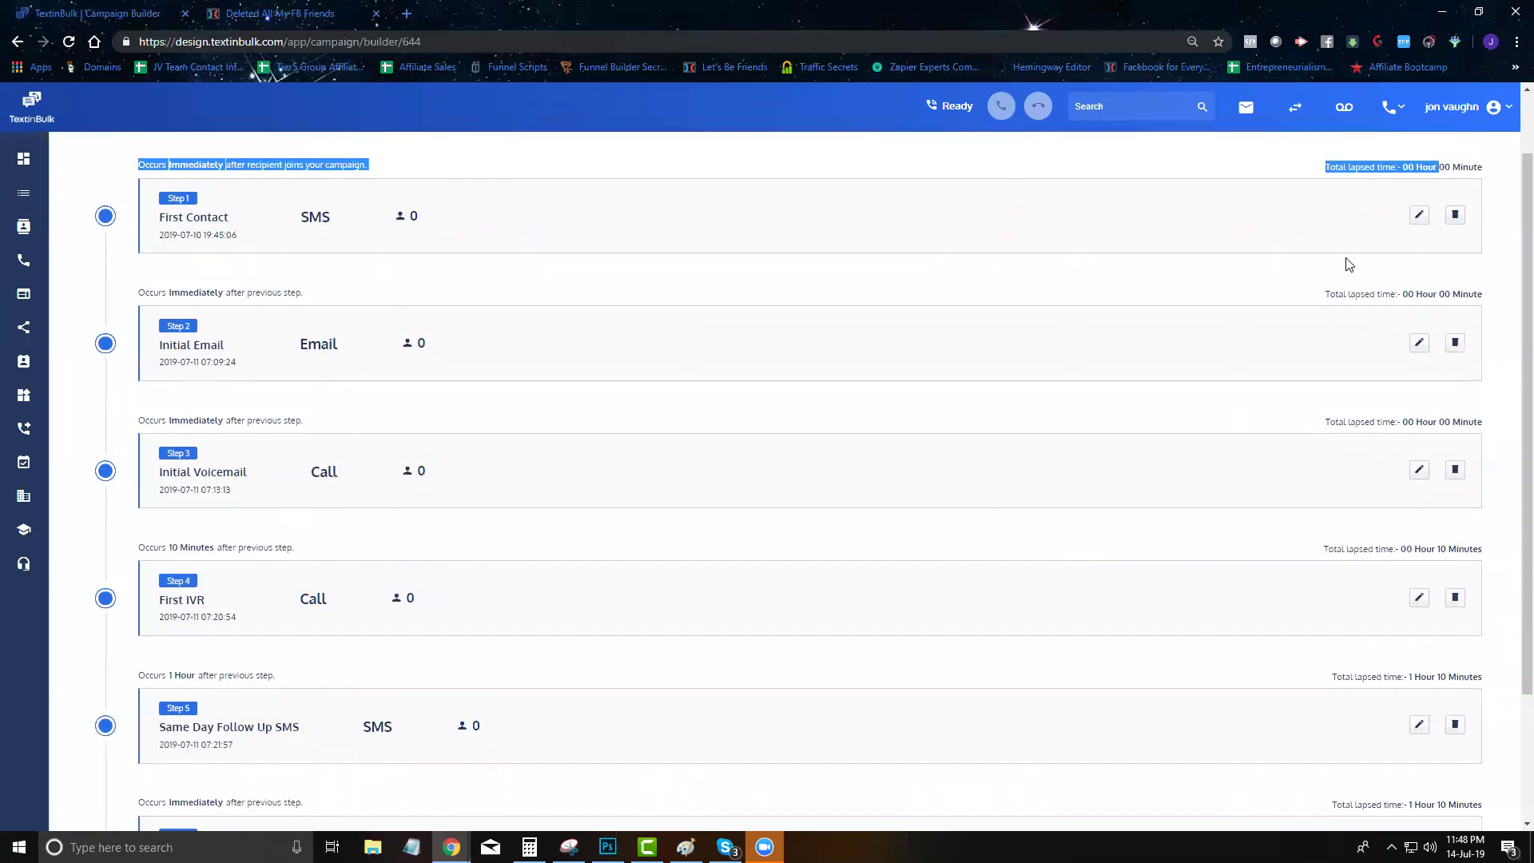
triple_click(1314, 293)
left_click(1452, 421)
scroll(1326, 557, "down", 2)
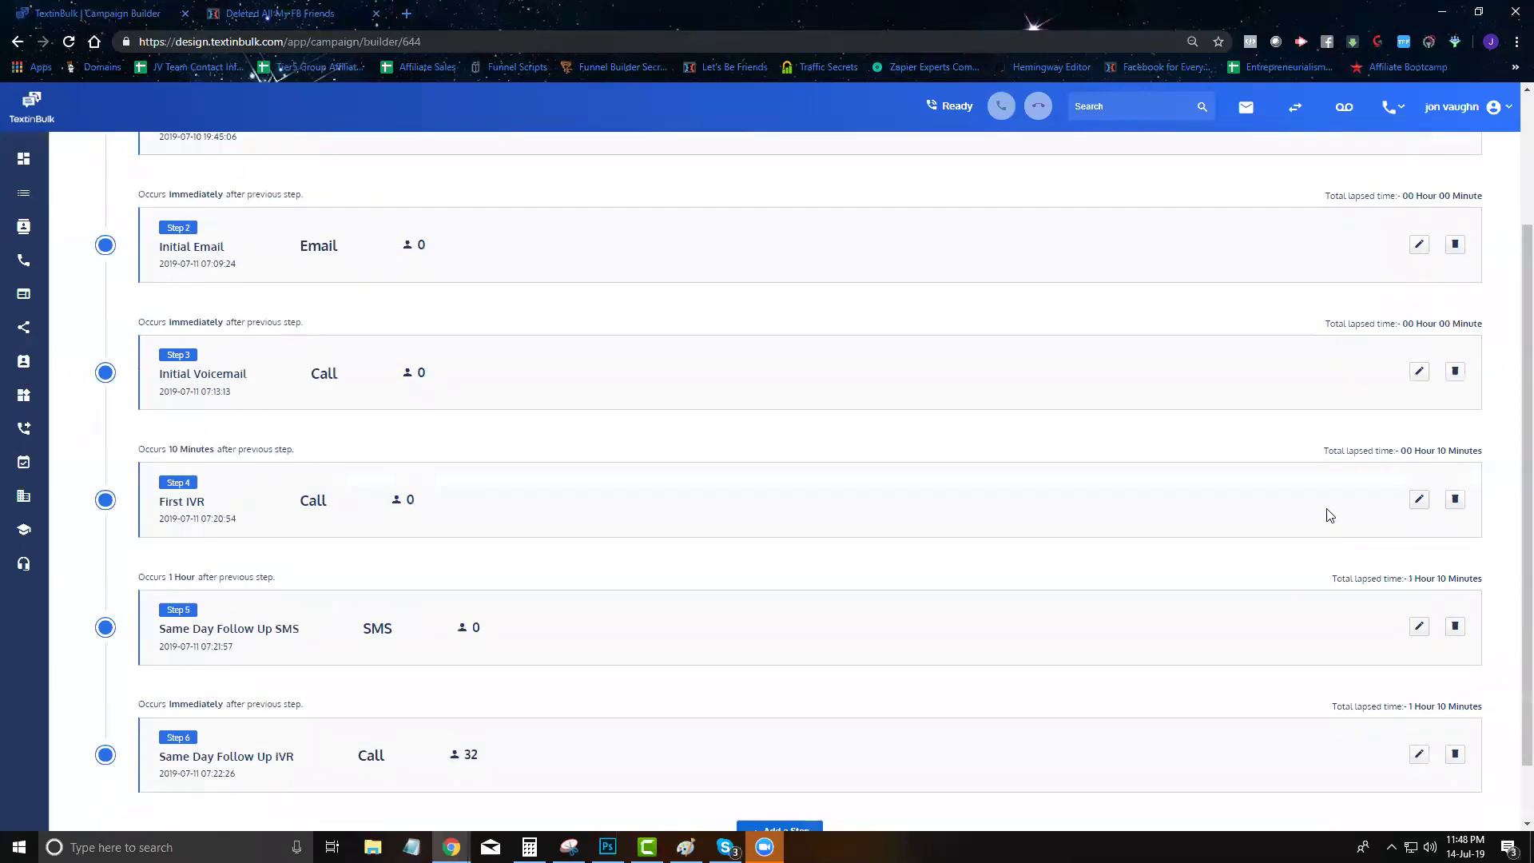
triple_click(1310, 399)
left_click(1308, 518)
triple_click(1308, 518)
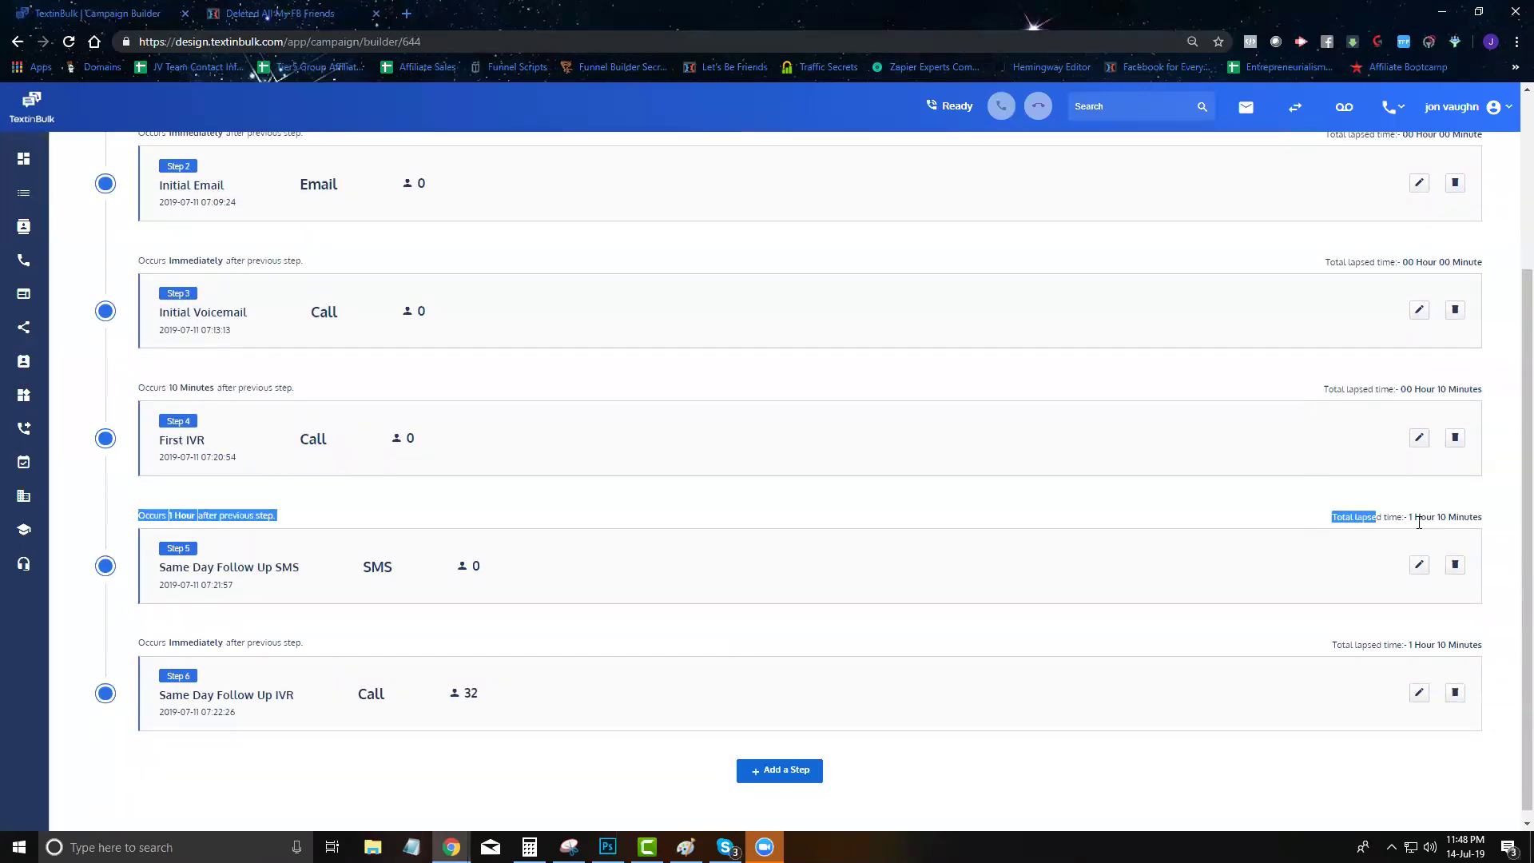
triple_click(1296, 643)
scroll(839, 550, "down", 1)
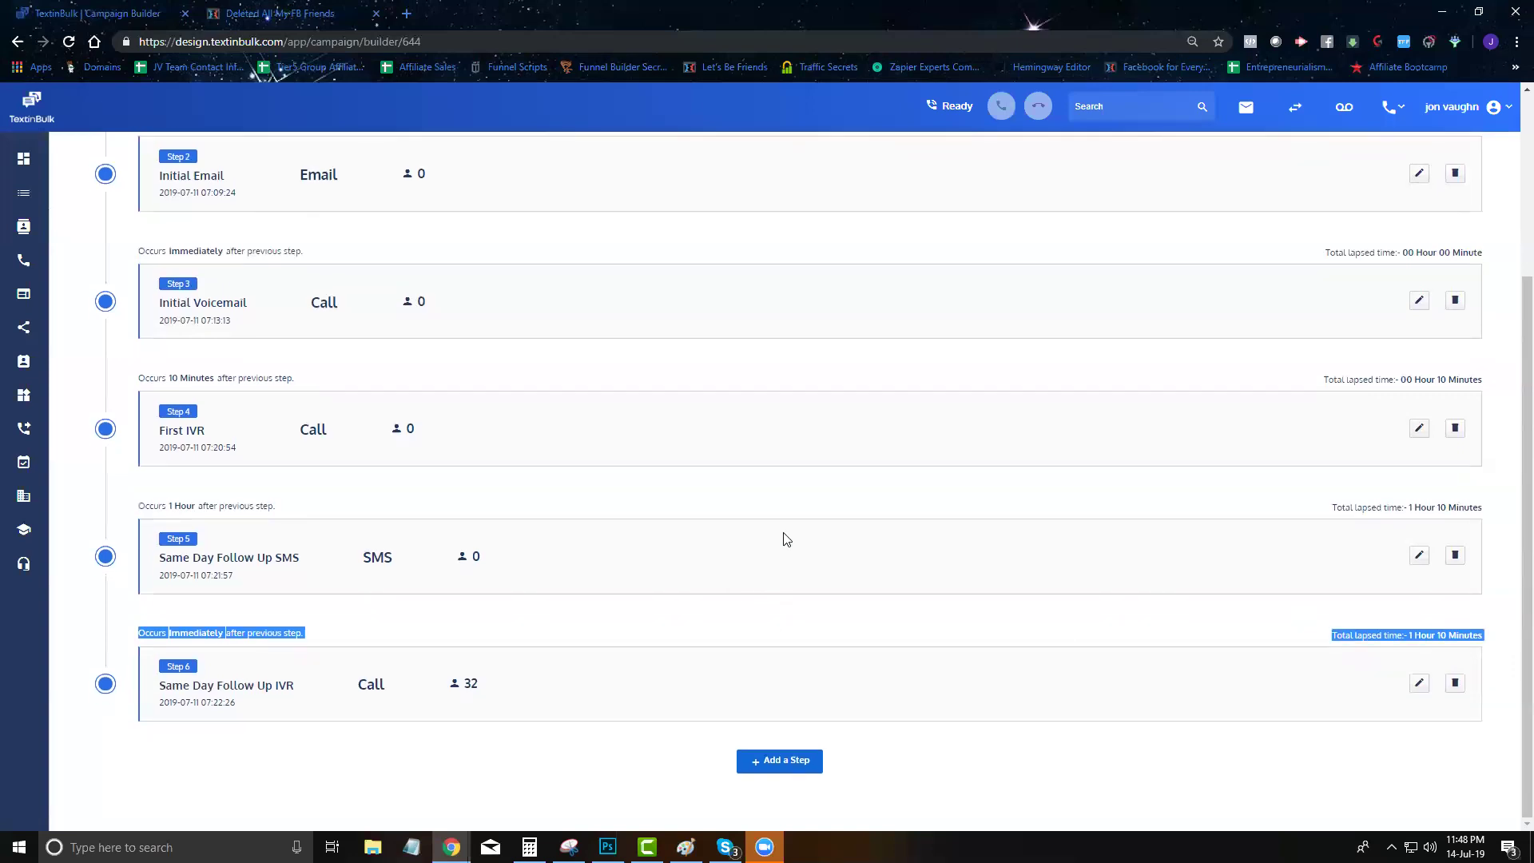
left_click(780, 763)
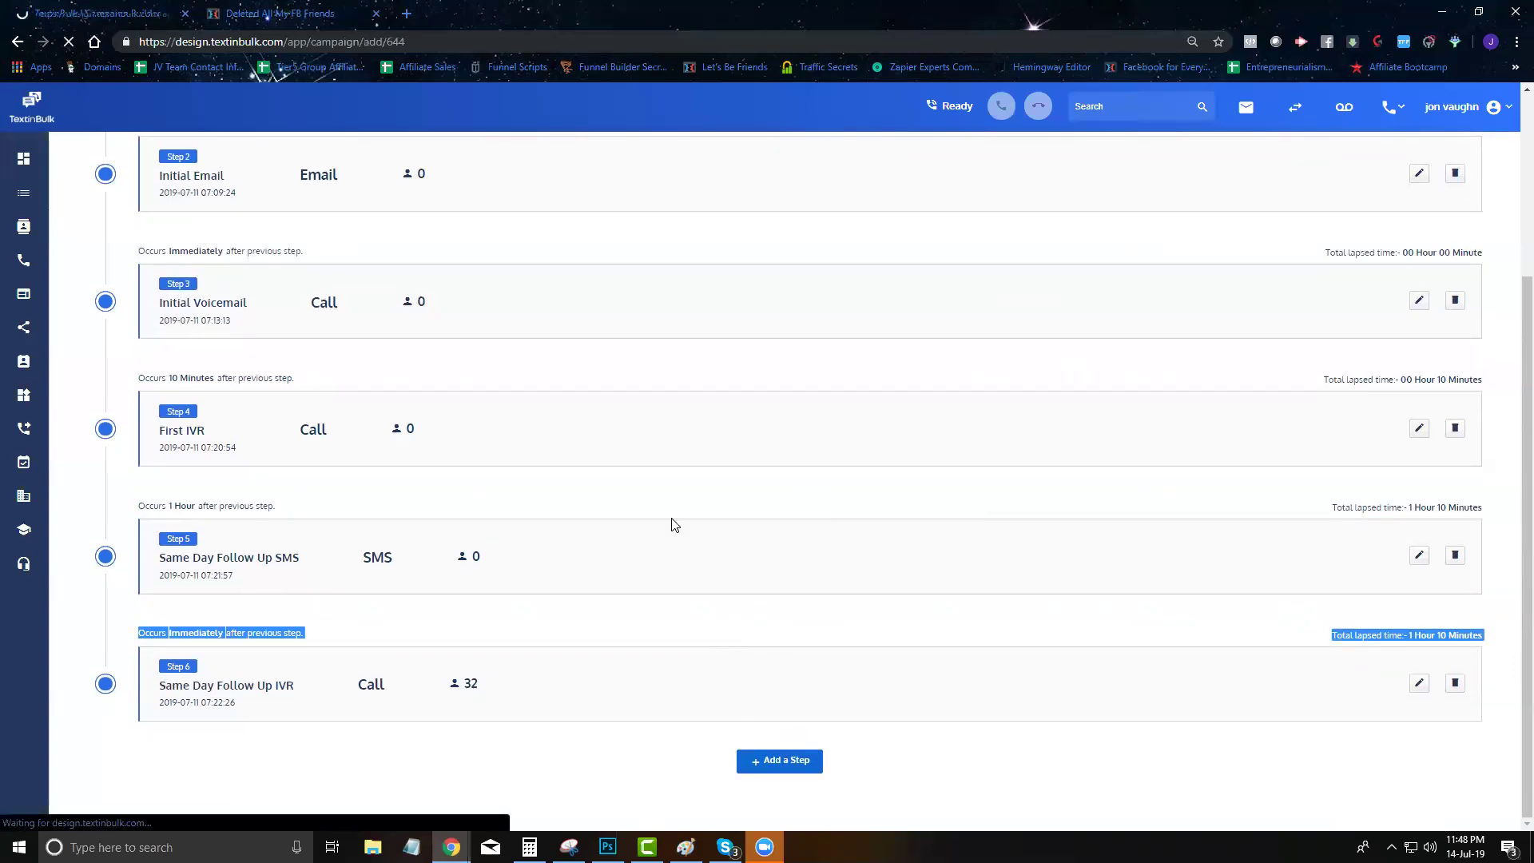
Save a 'Next Day Follow up' SMS step, 23 hours later, asking '[fname], are you still interested in closing more leads'
left_click(208, 280)
type("Next Day Follow up")
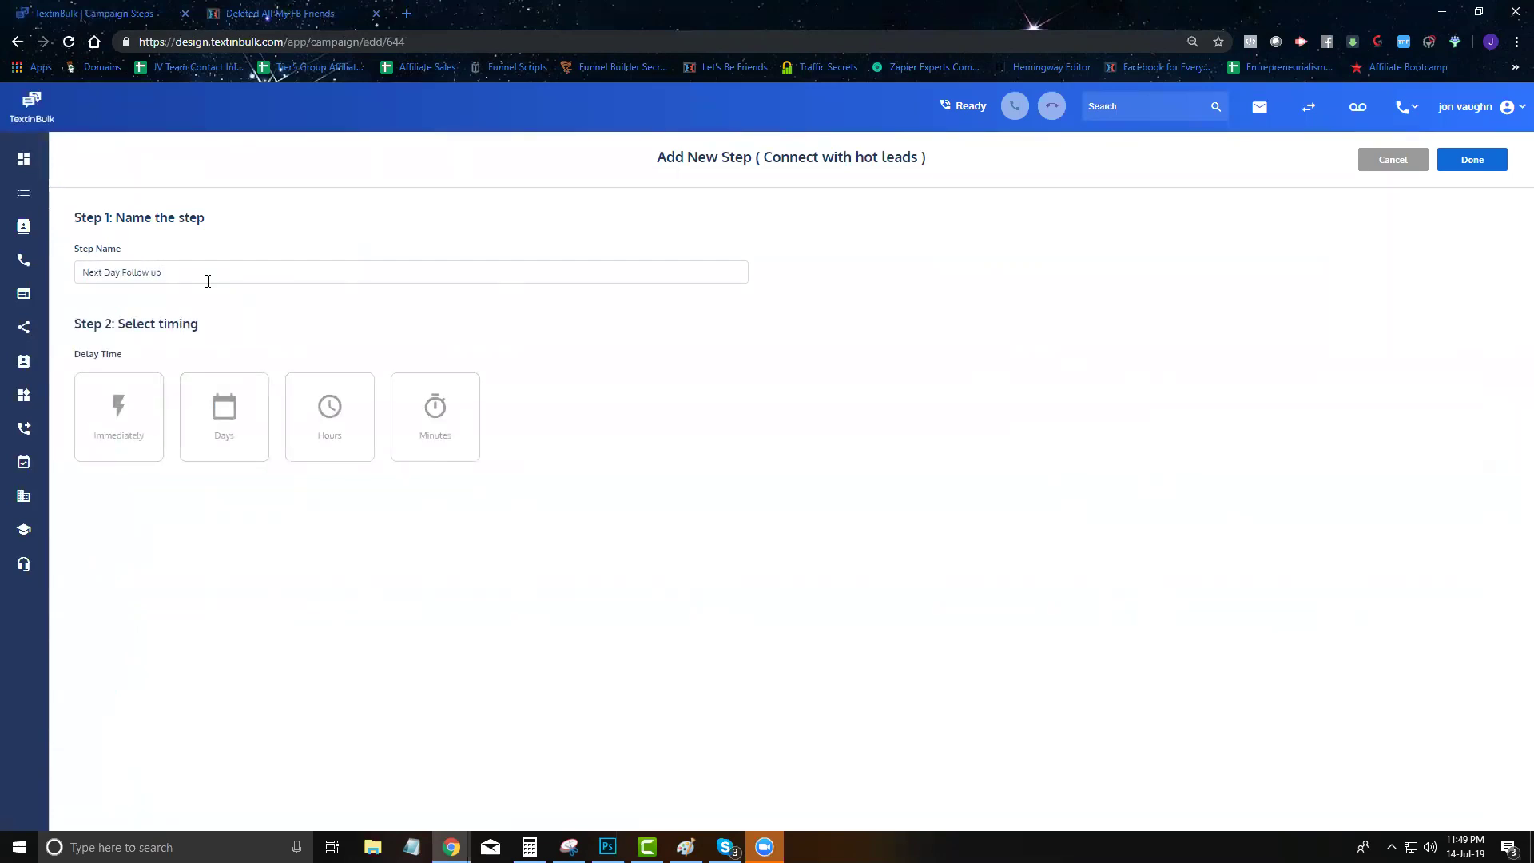
left_click(332, 445)
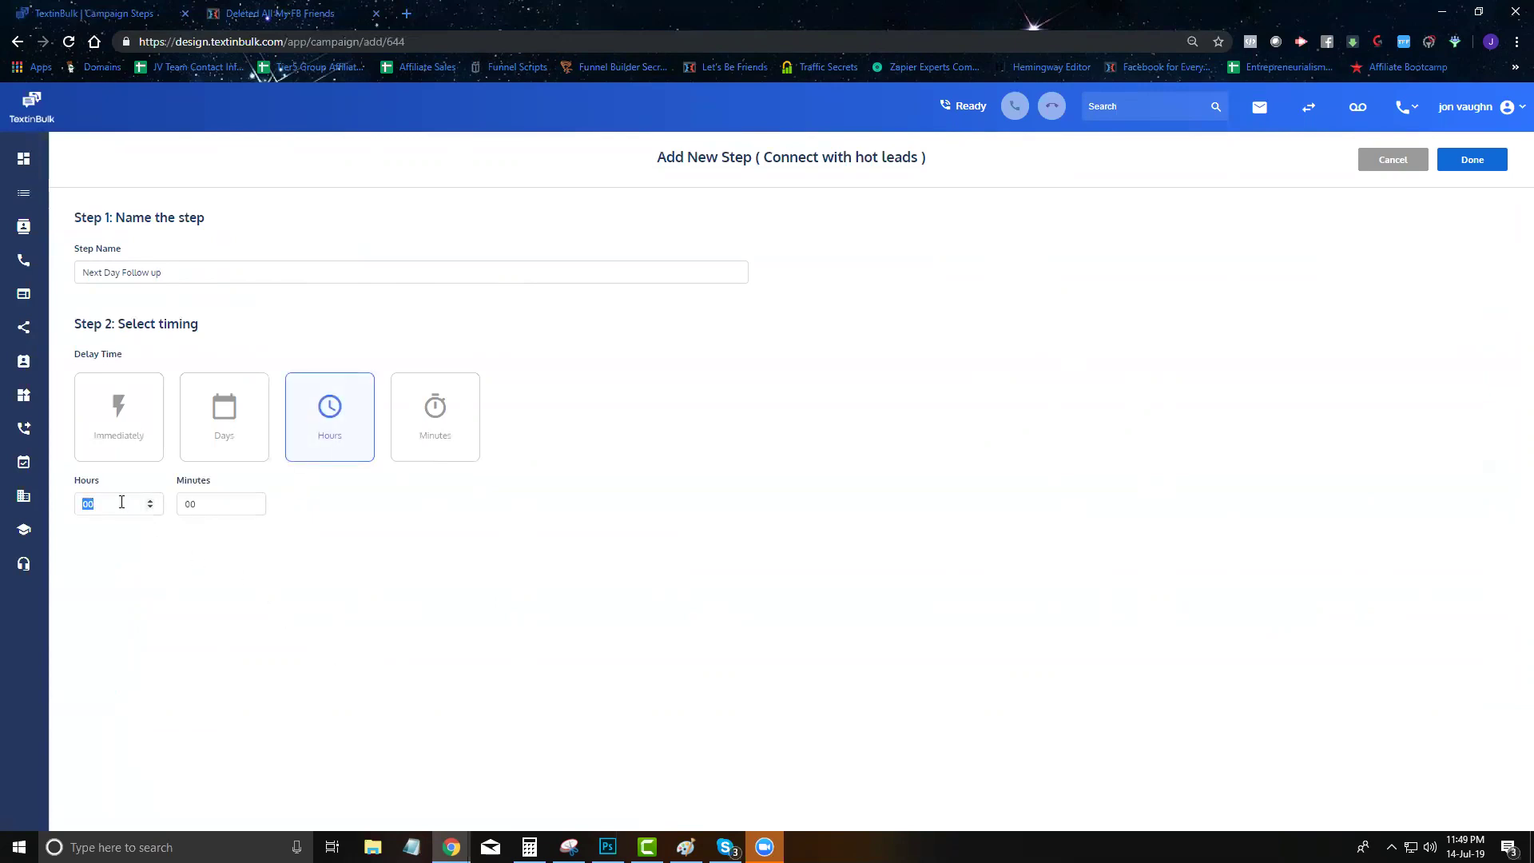
type("23")
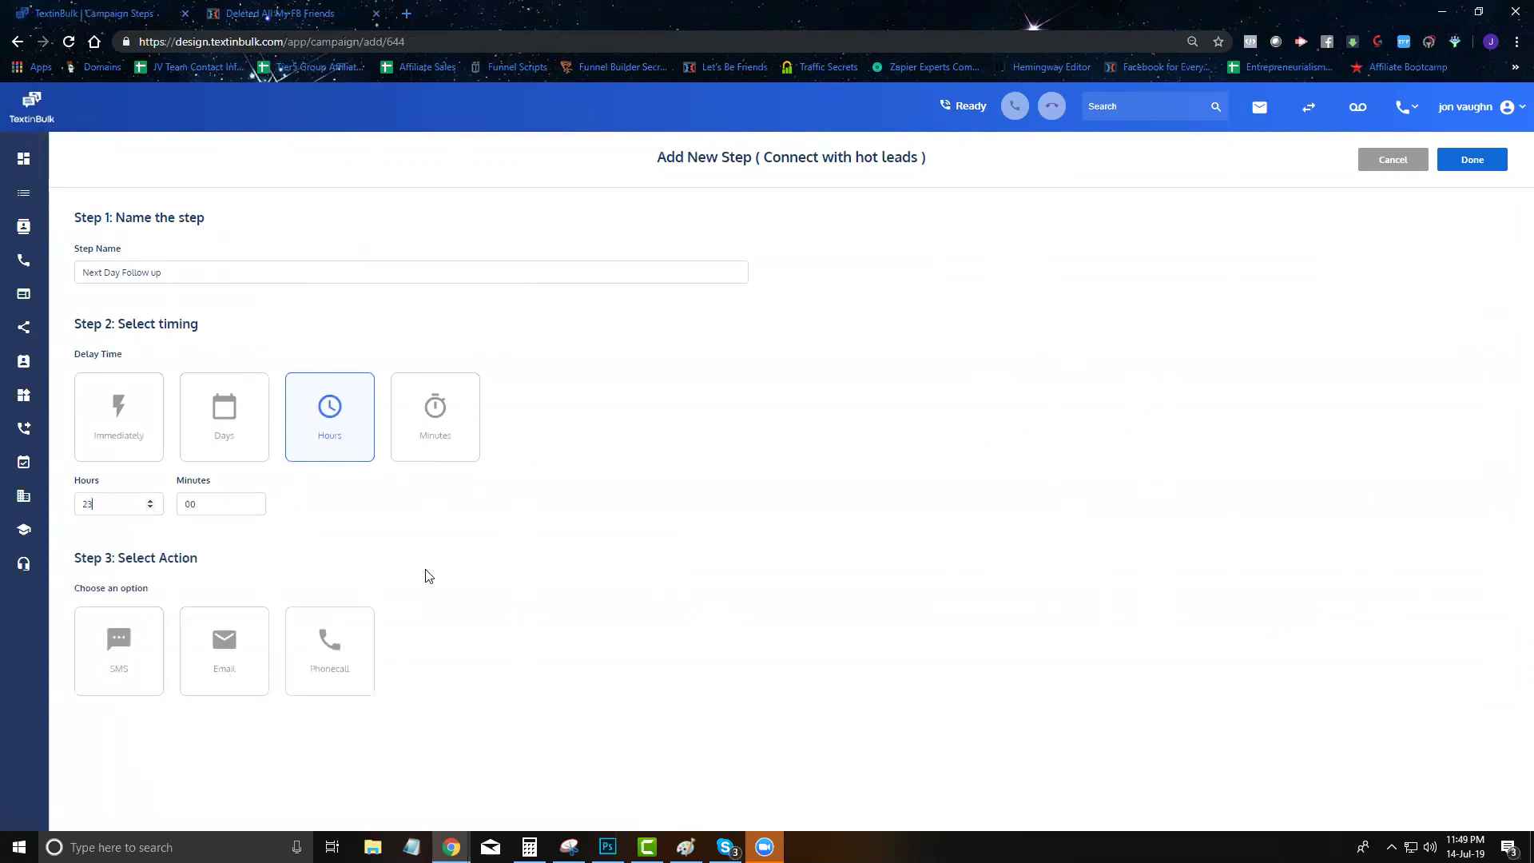
left_click(127, 661)
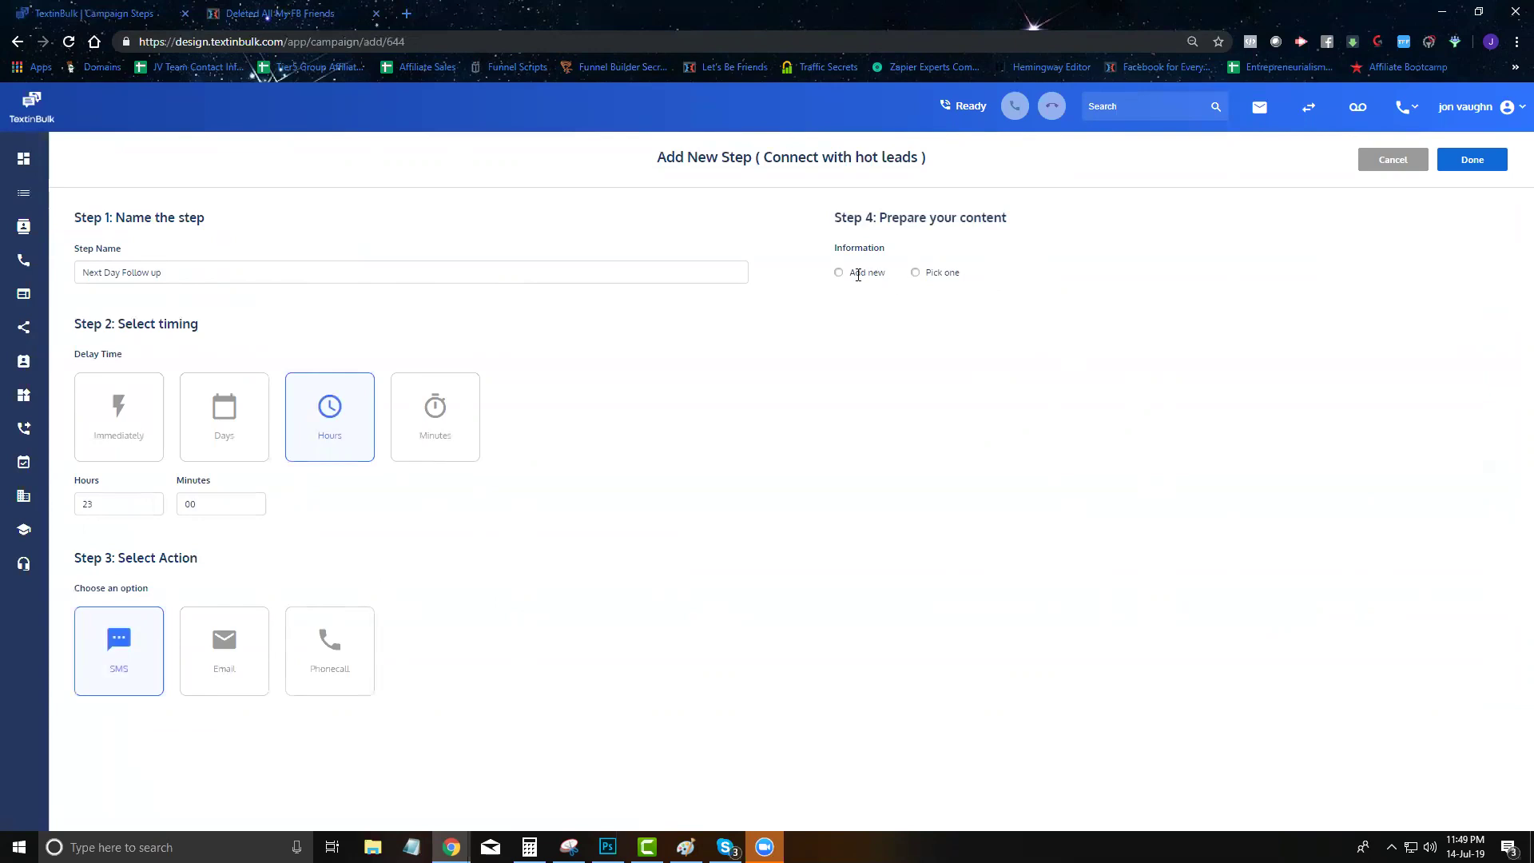
left_click(838, 274)
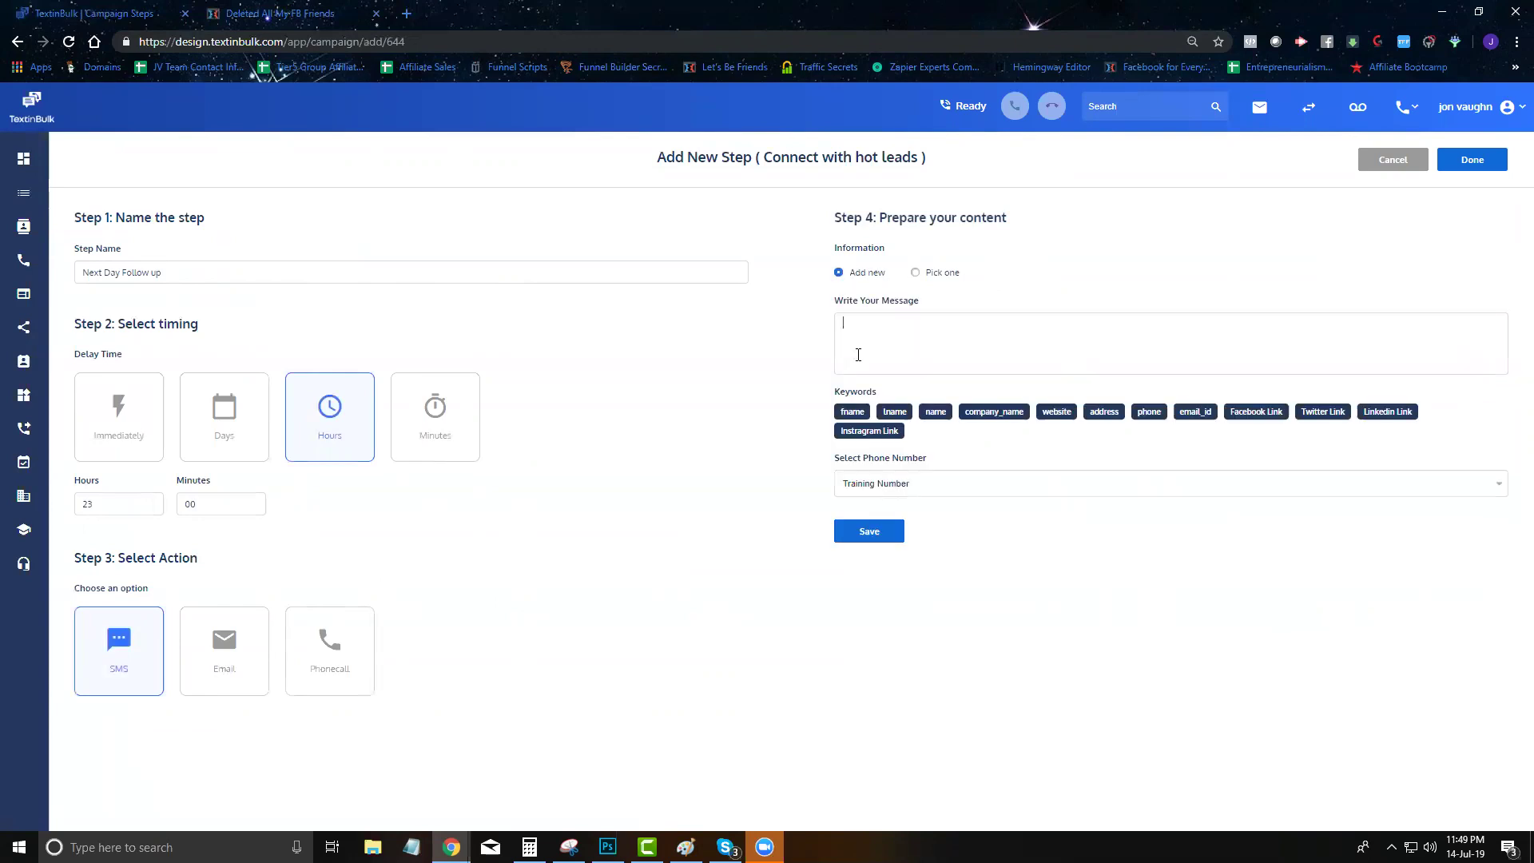
type("fname], are you still interested in closing more leads?")
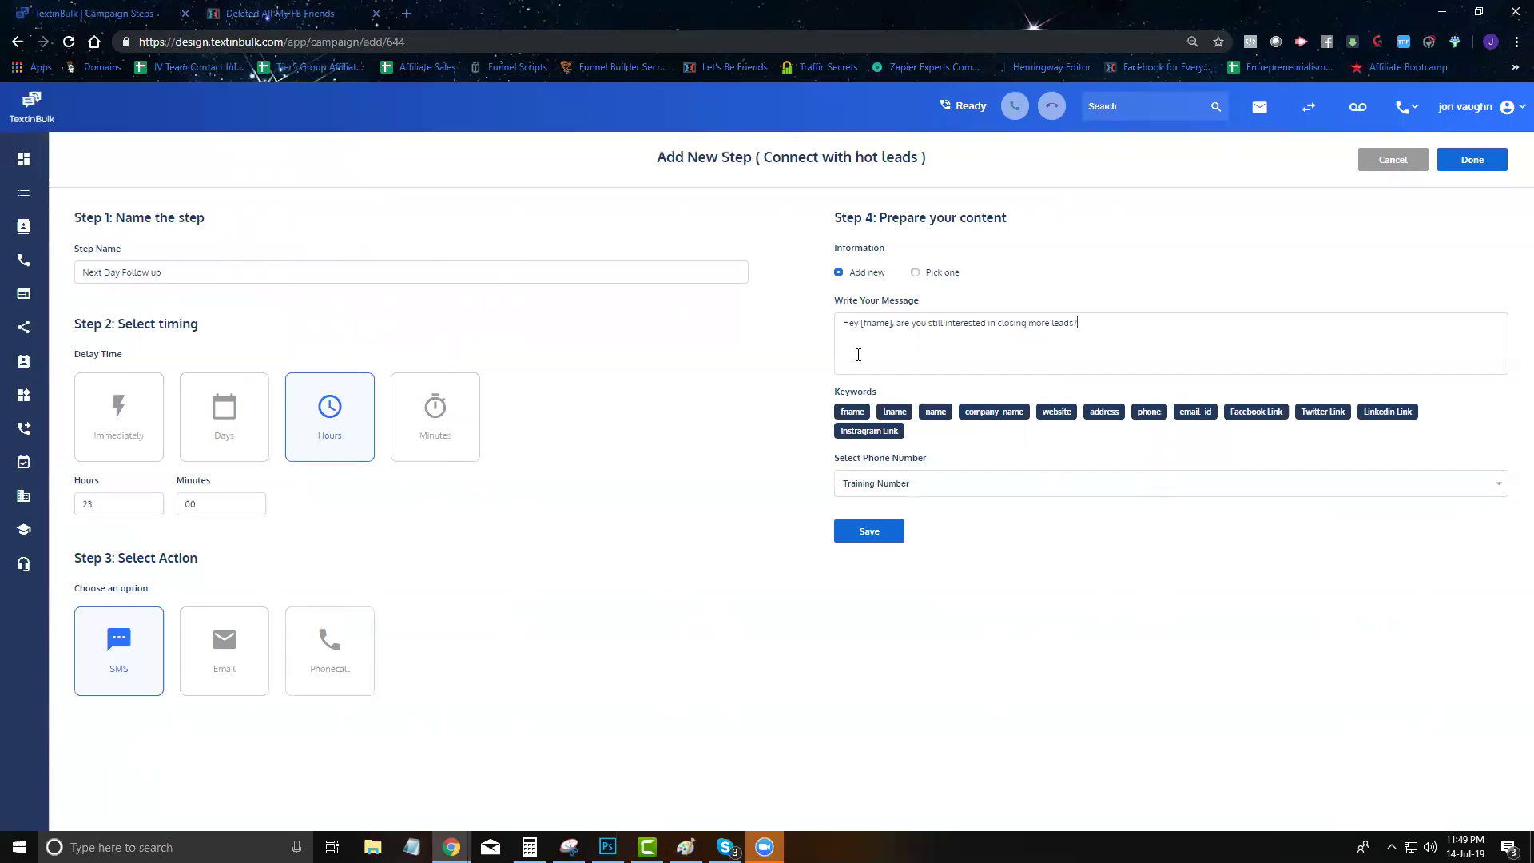
left_click(869, 532)
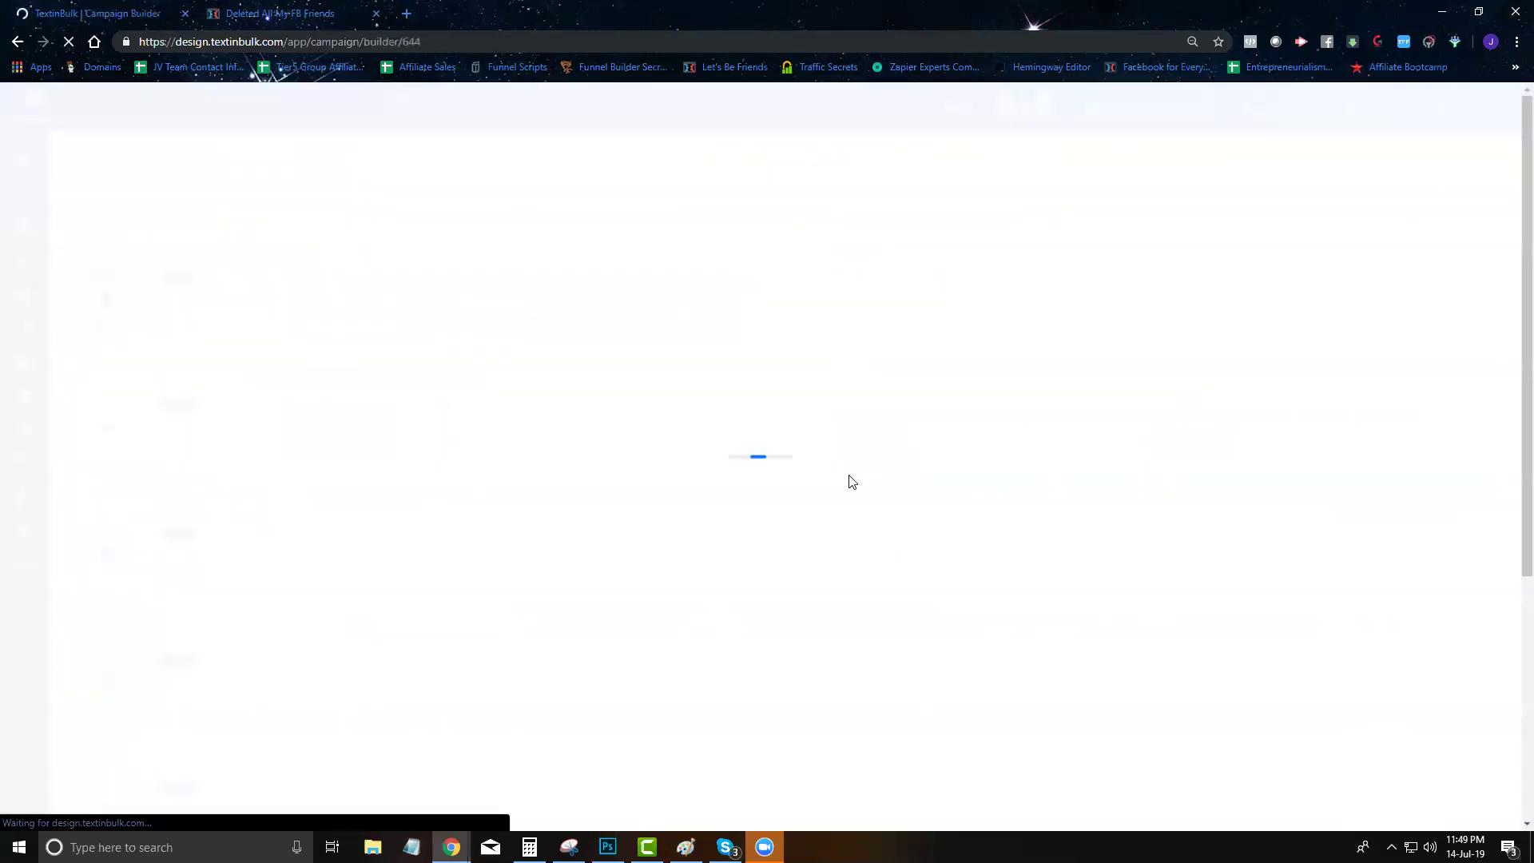
Confirm Next Day Follow up is step 7 at 1 Day 00 Hour 10 Minutes lapsed, then begin another step
scroll(575, 529, "down", 5)
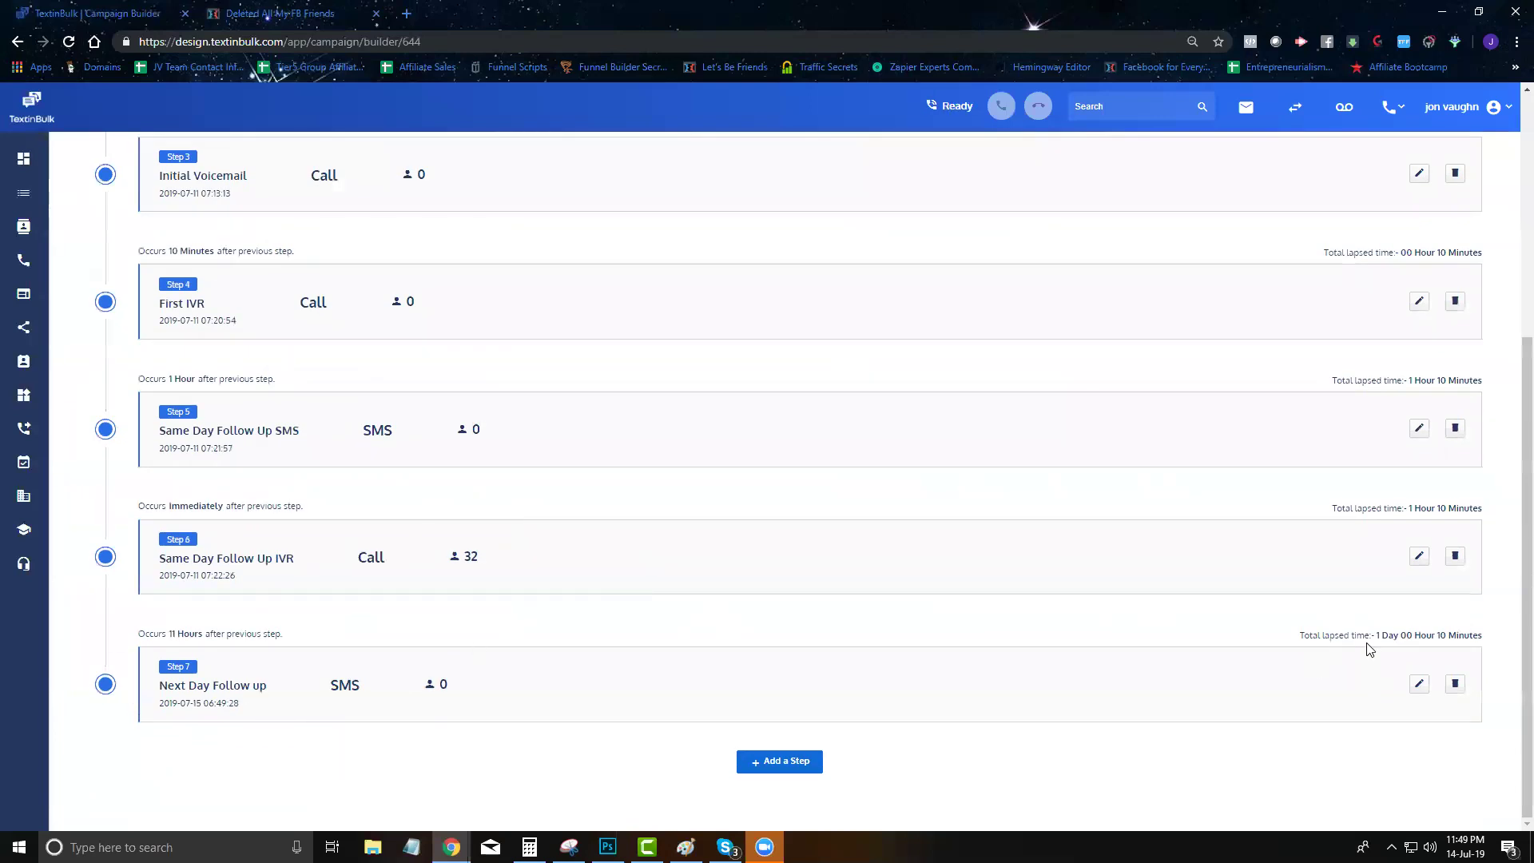
left_click_drag(1368, 633, 1409, 632)
left_click(1476, 630)
scroll(1315, 609, "up", 5)
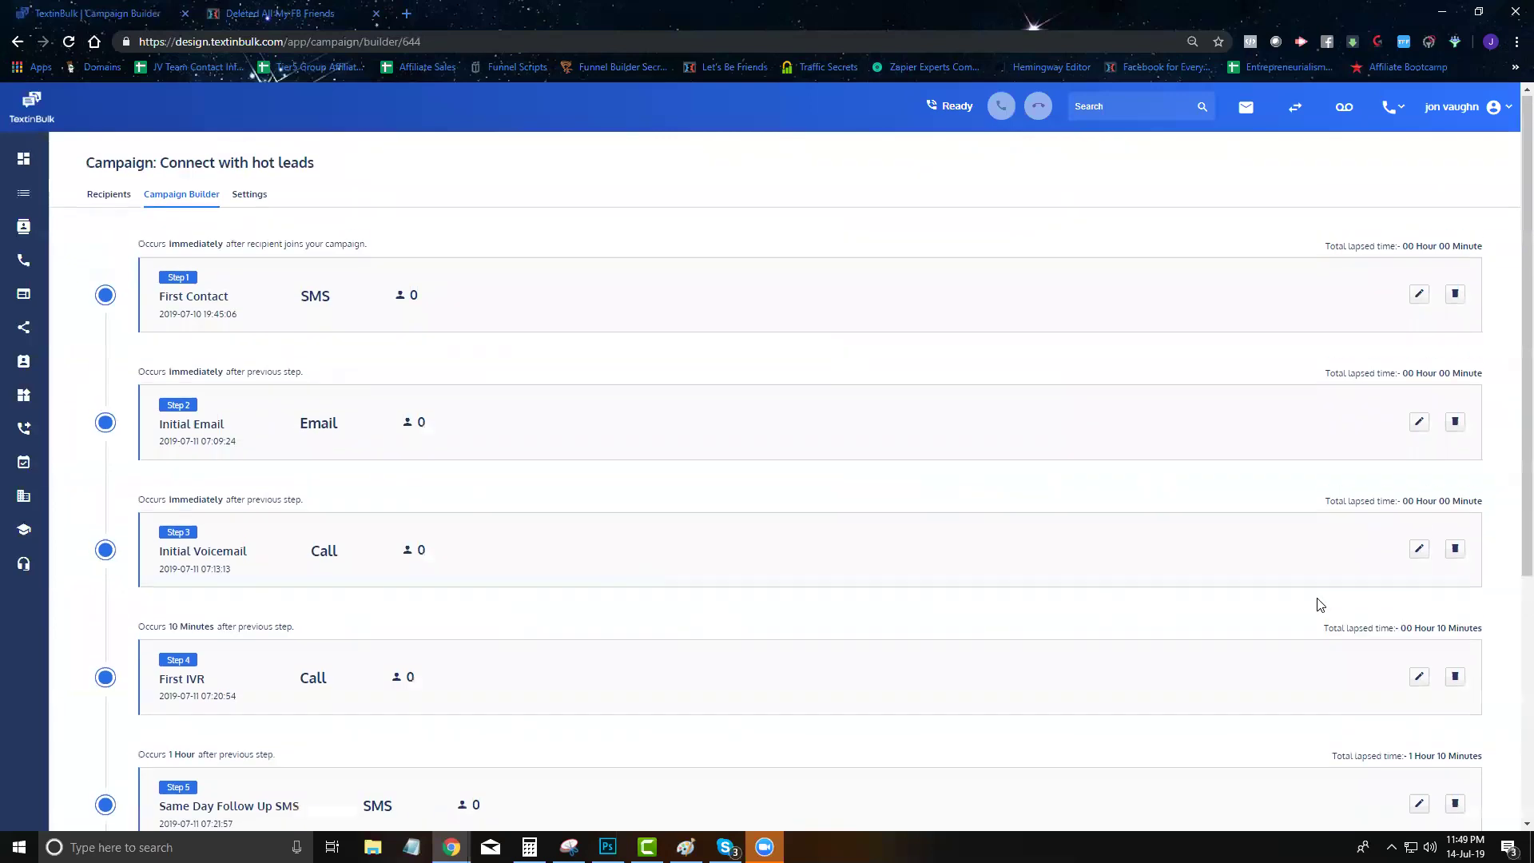
scroll(543, 559, "down", 5)
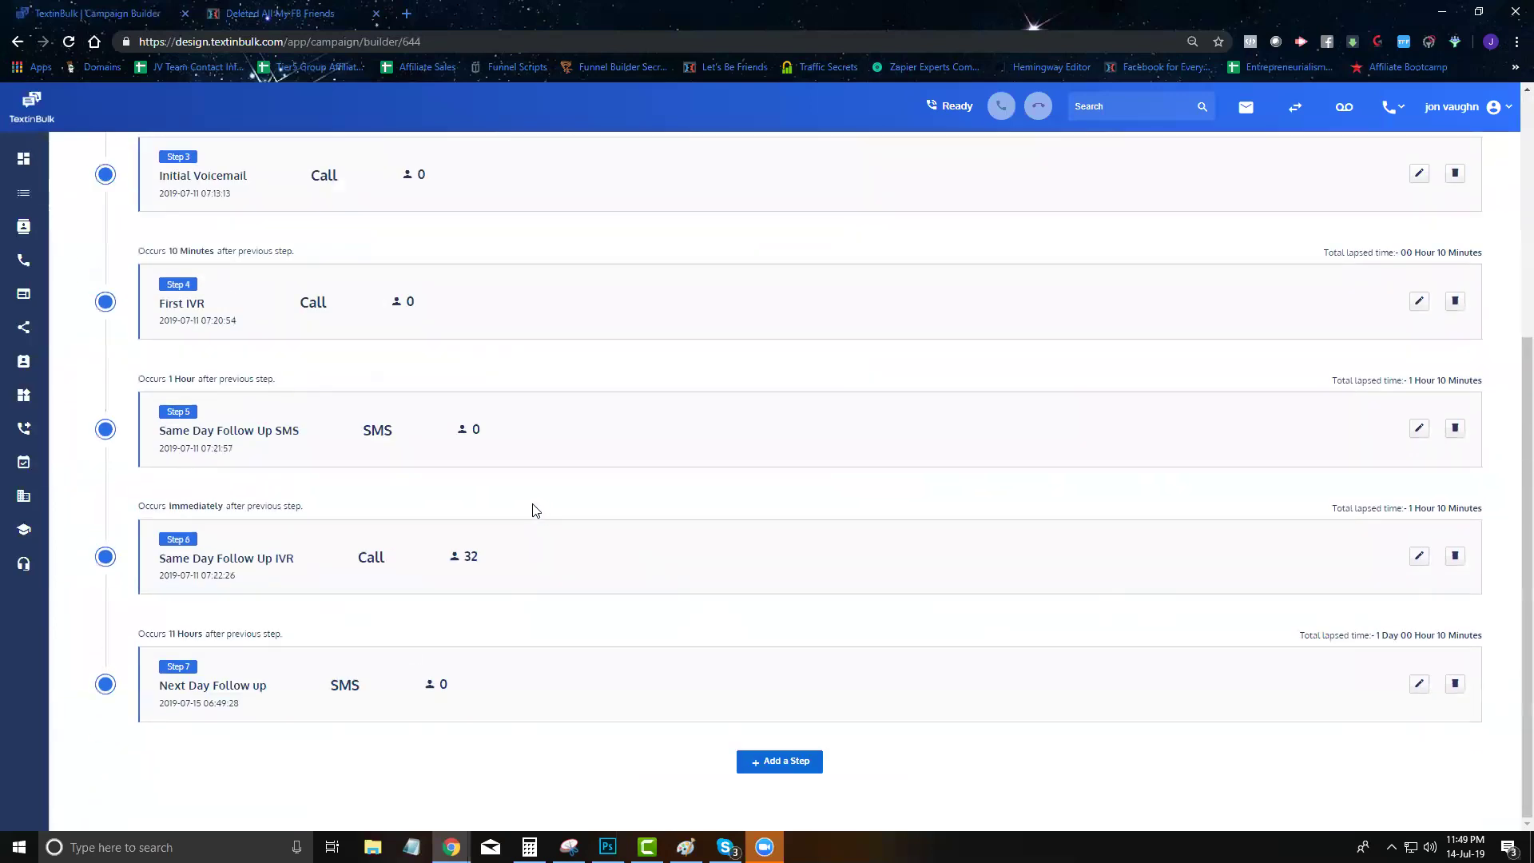
left_click(772, 766)
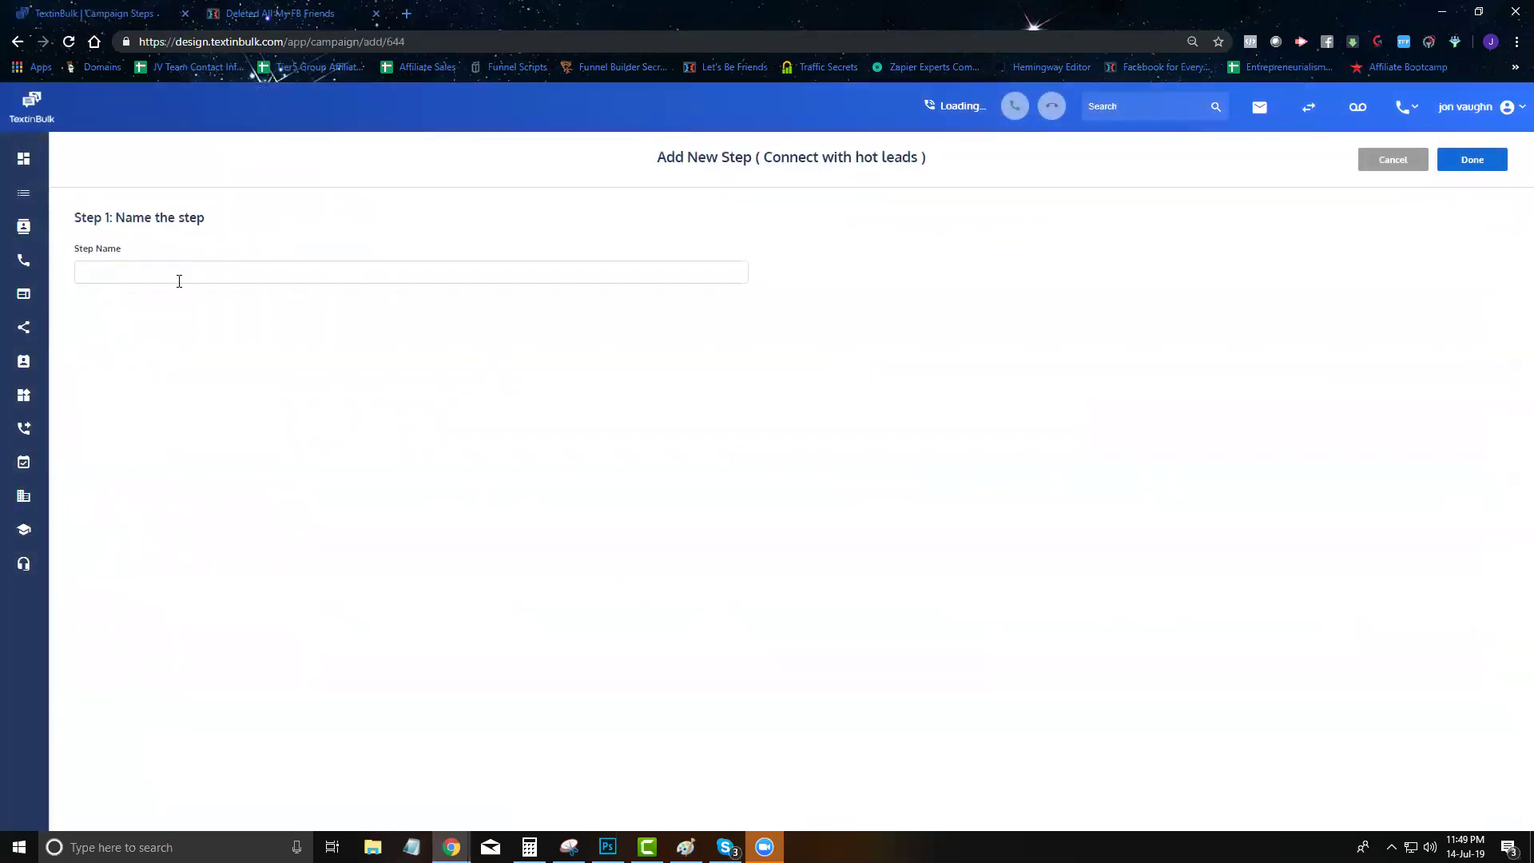
Save a '2nd Day Follow Up Call' phone step, 23 hours later, using the FB Lead Ad Follow Up IVR
type("2nd Day Follow Up Call")
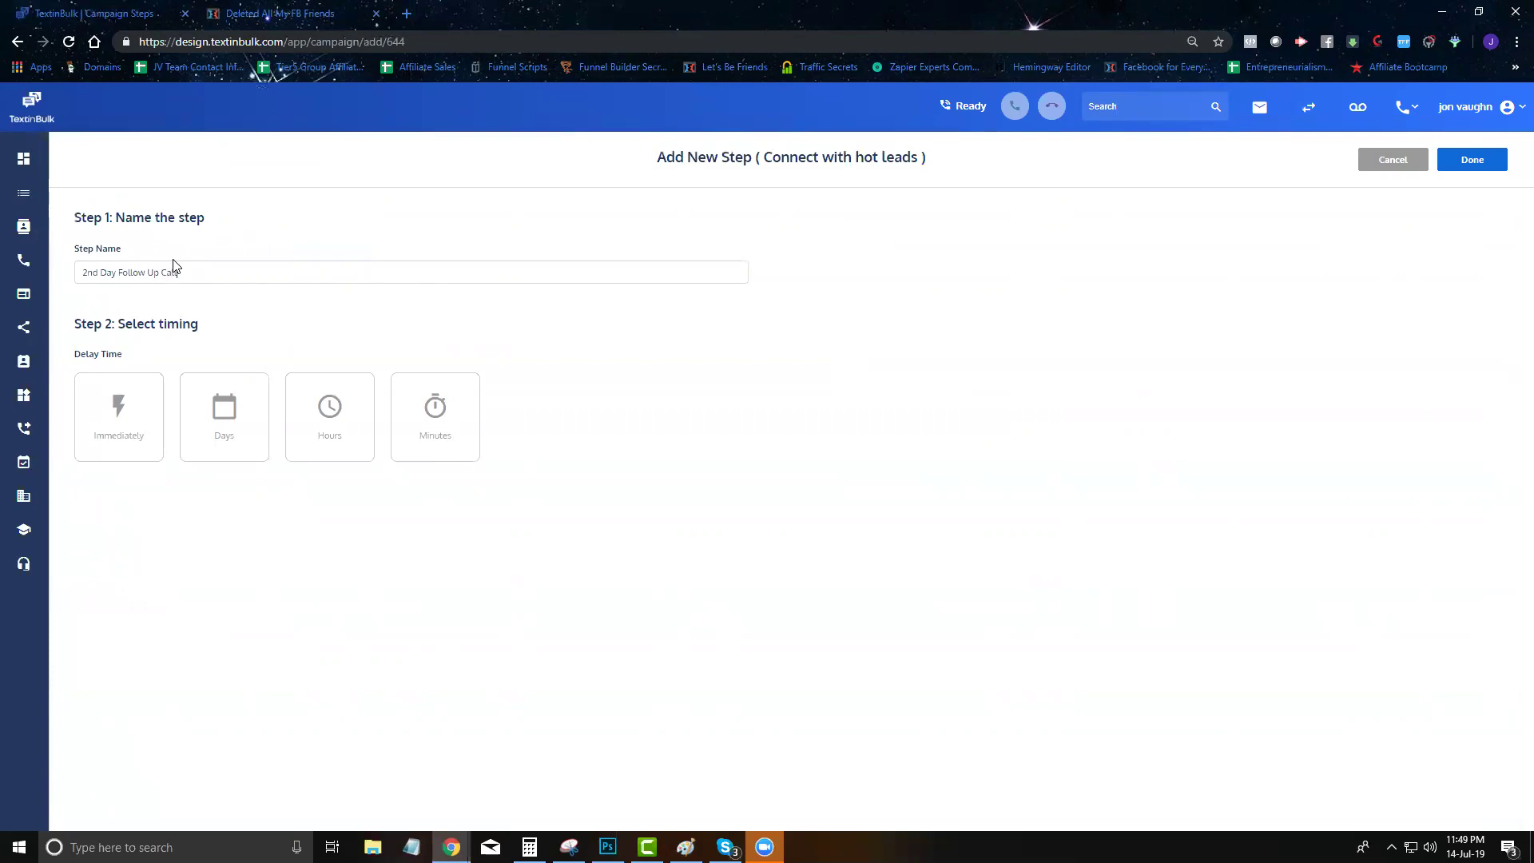
left_click(318, 407)
type("1223")
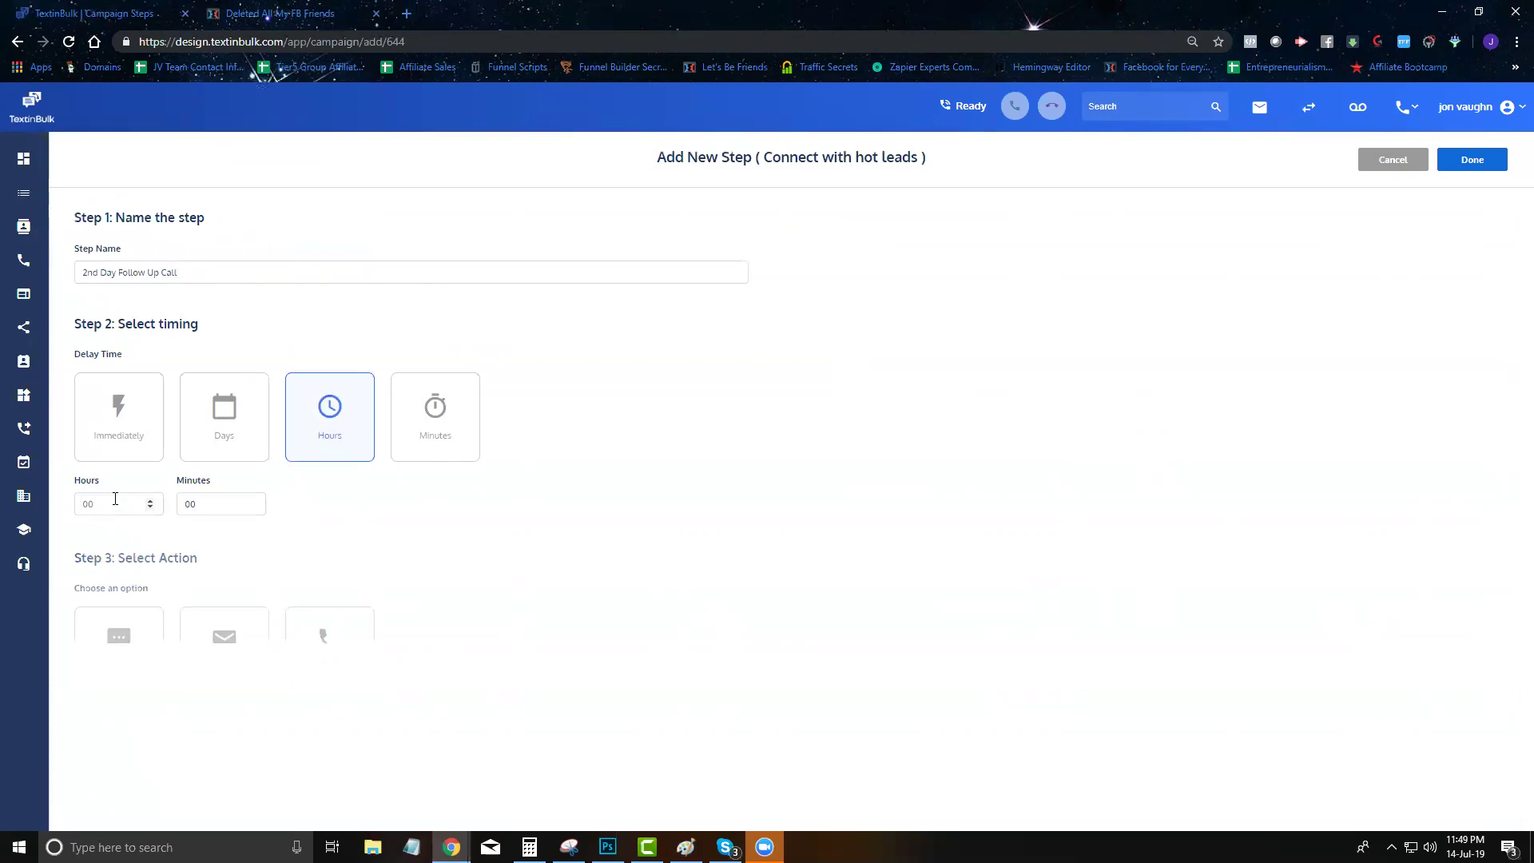
left_click(350, 655)
left_click(903, 272)
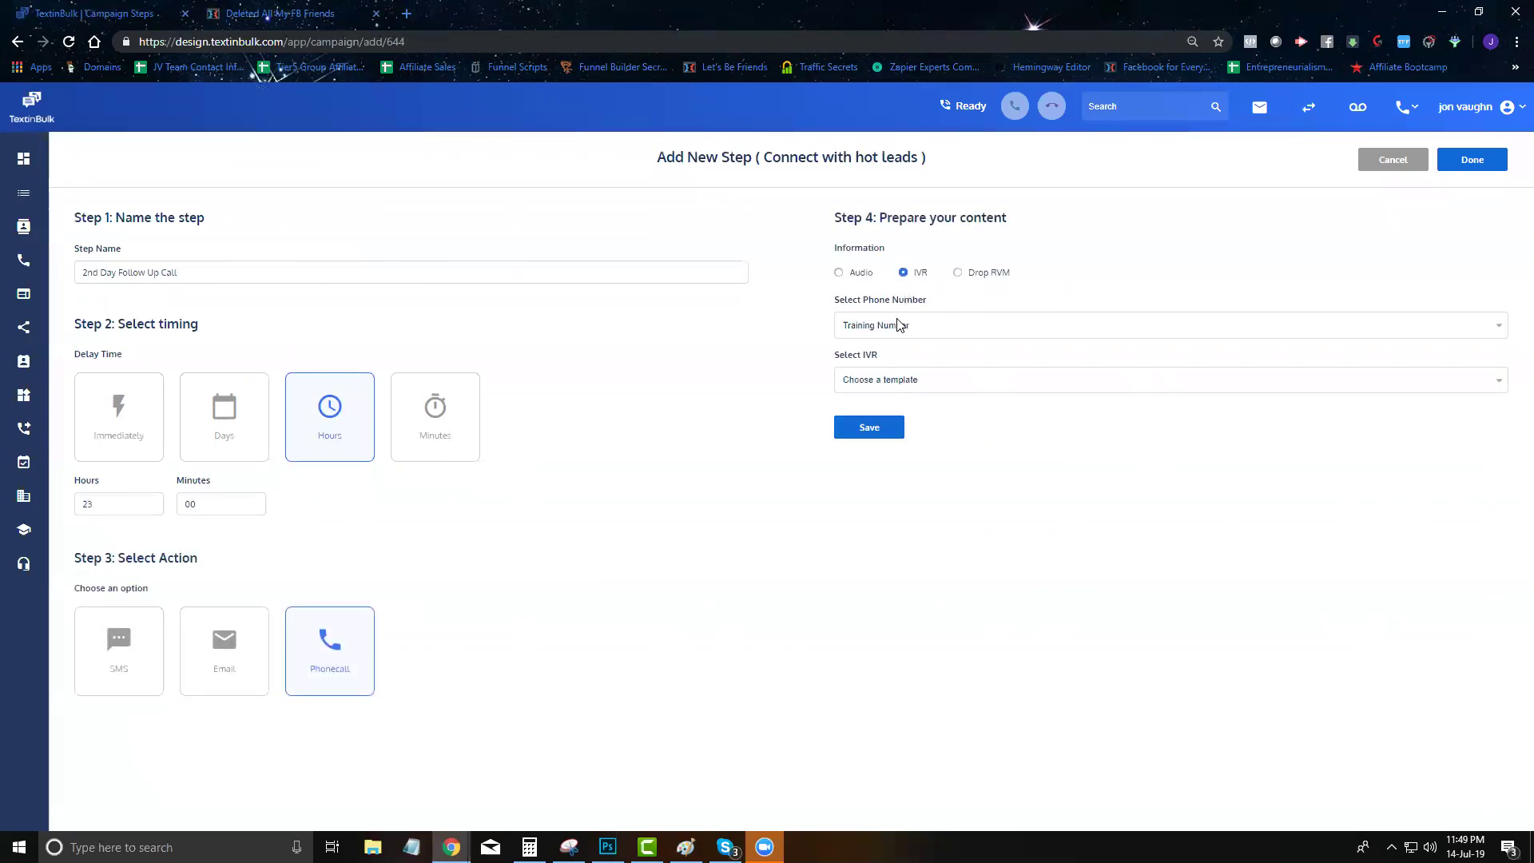
left_click(889, 386)
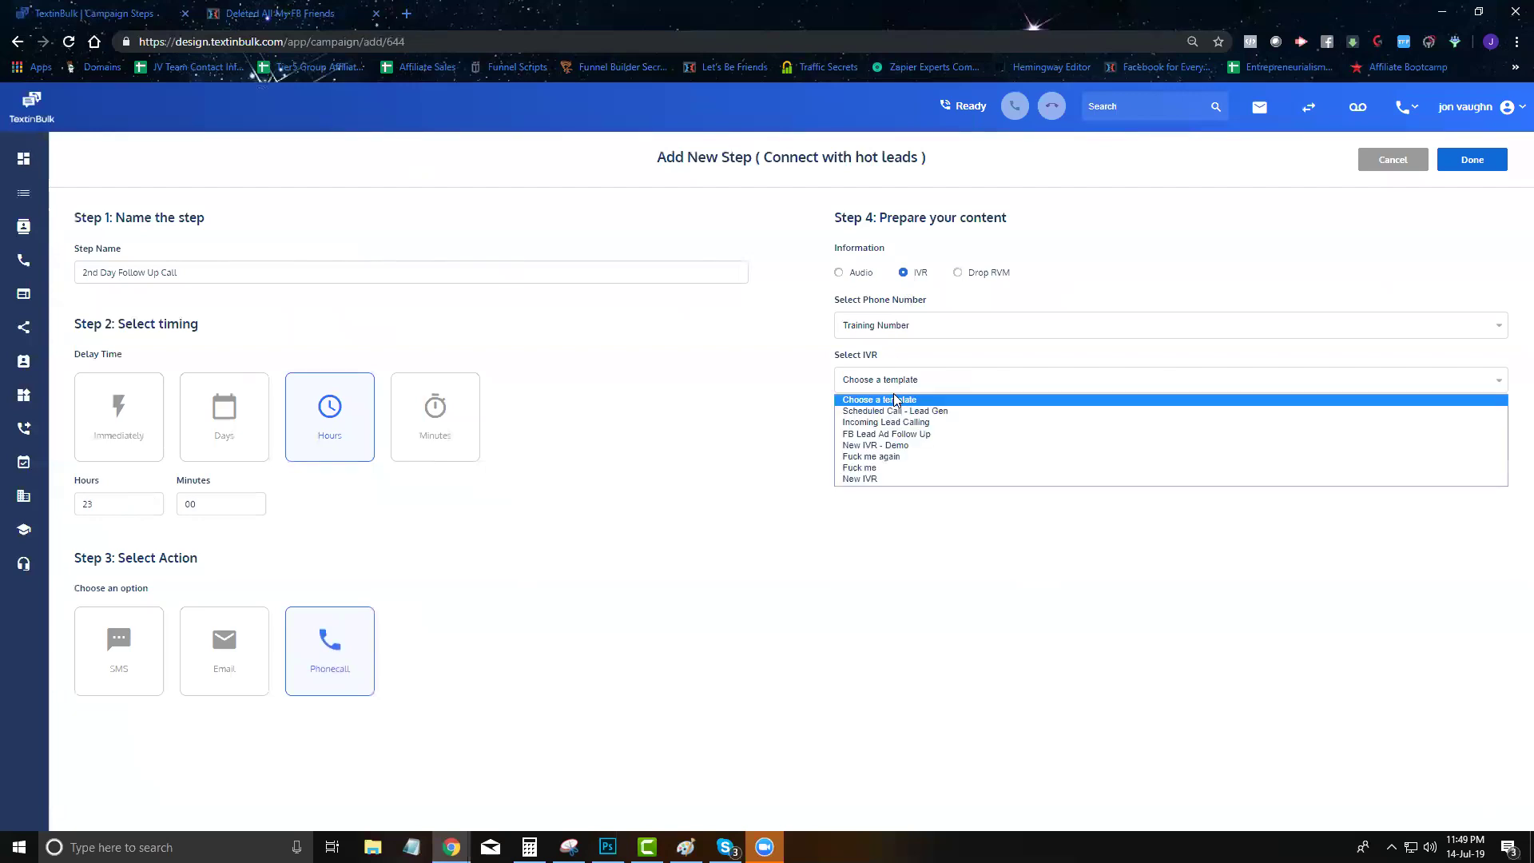
left_click(916, 438)
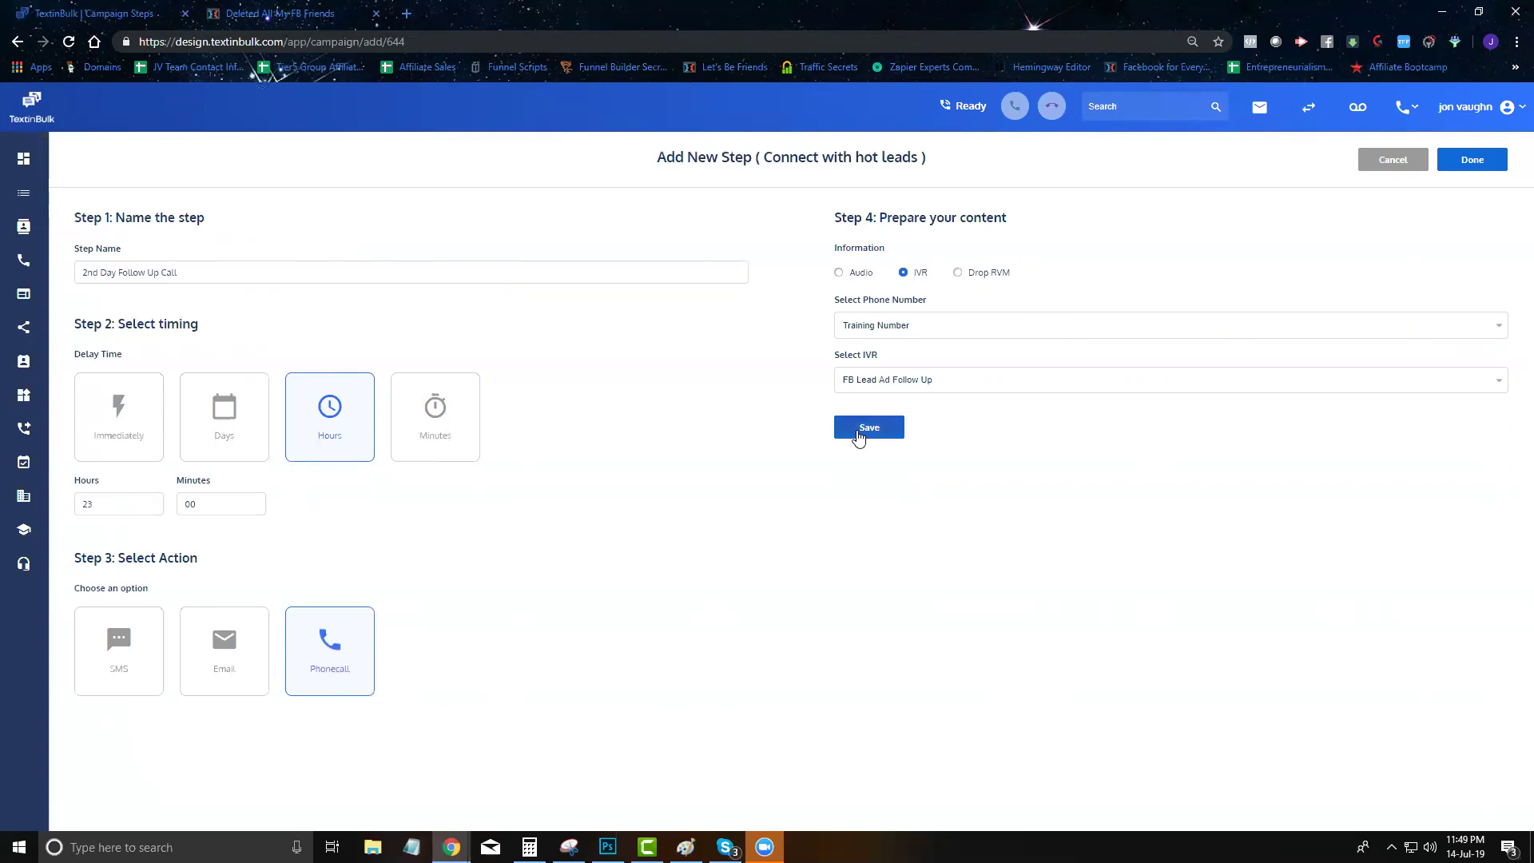
left_click(860, 435)
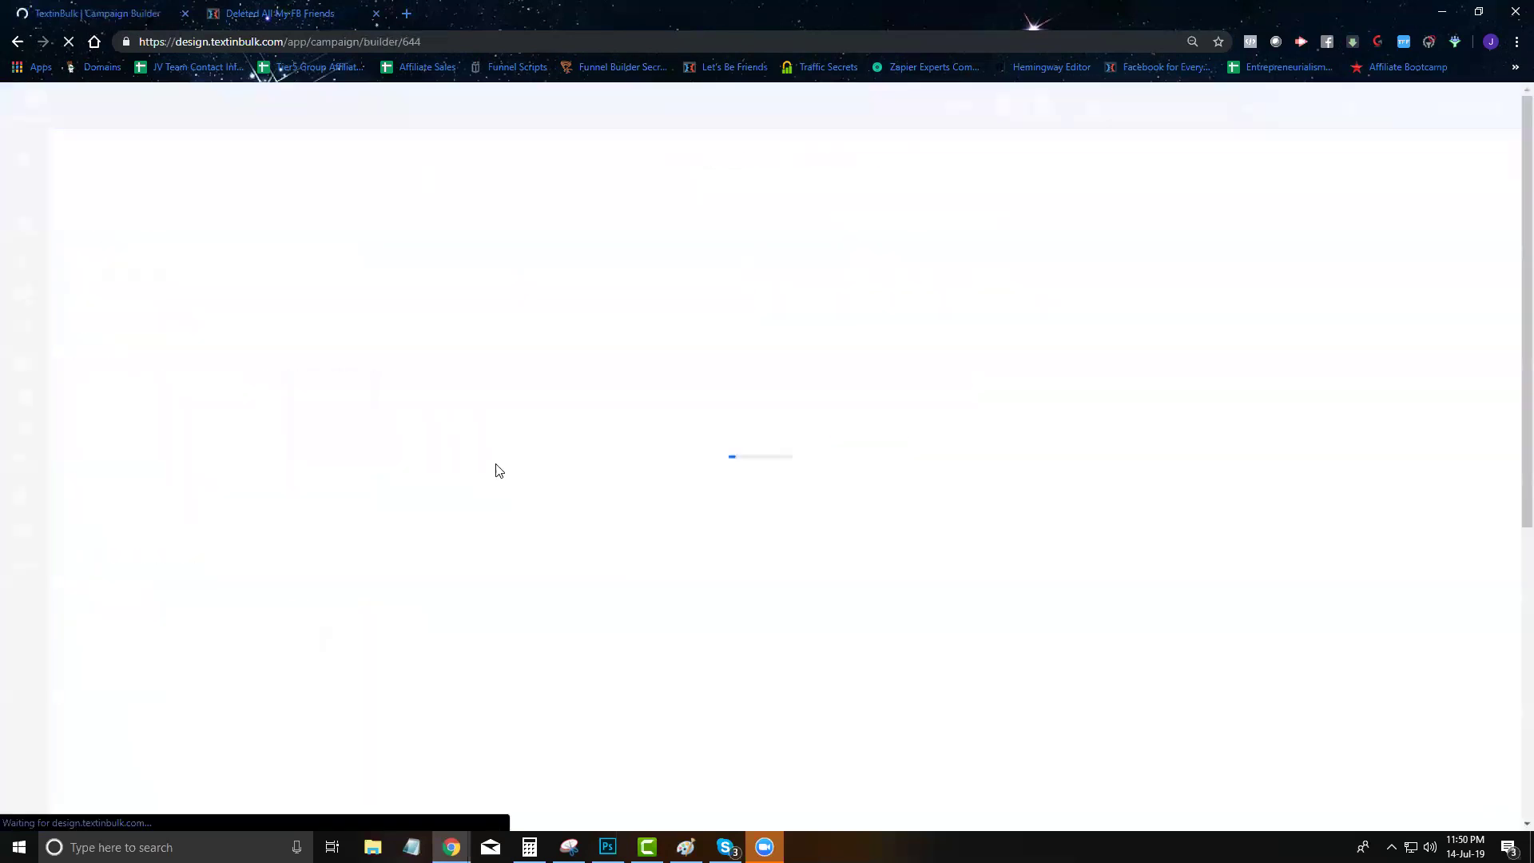
scroll(571, 710, "down", 5)
scroll(350, 607, "up", 3)
scroll(354, 608, "down", 3)
scroll(355, 611, "up", 3)
scroll(361, 625, "down", 3)
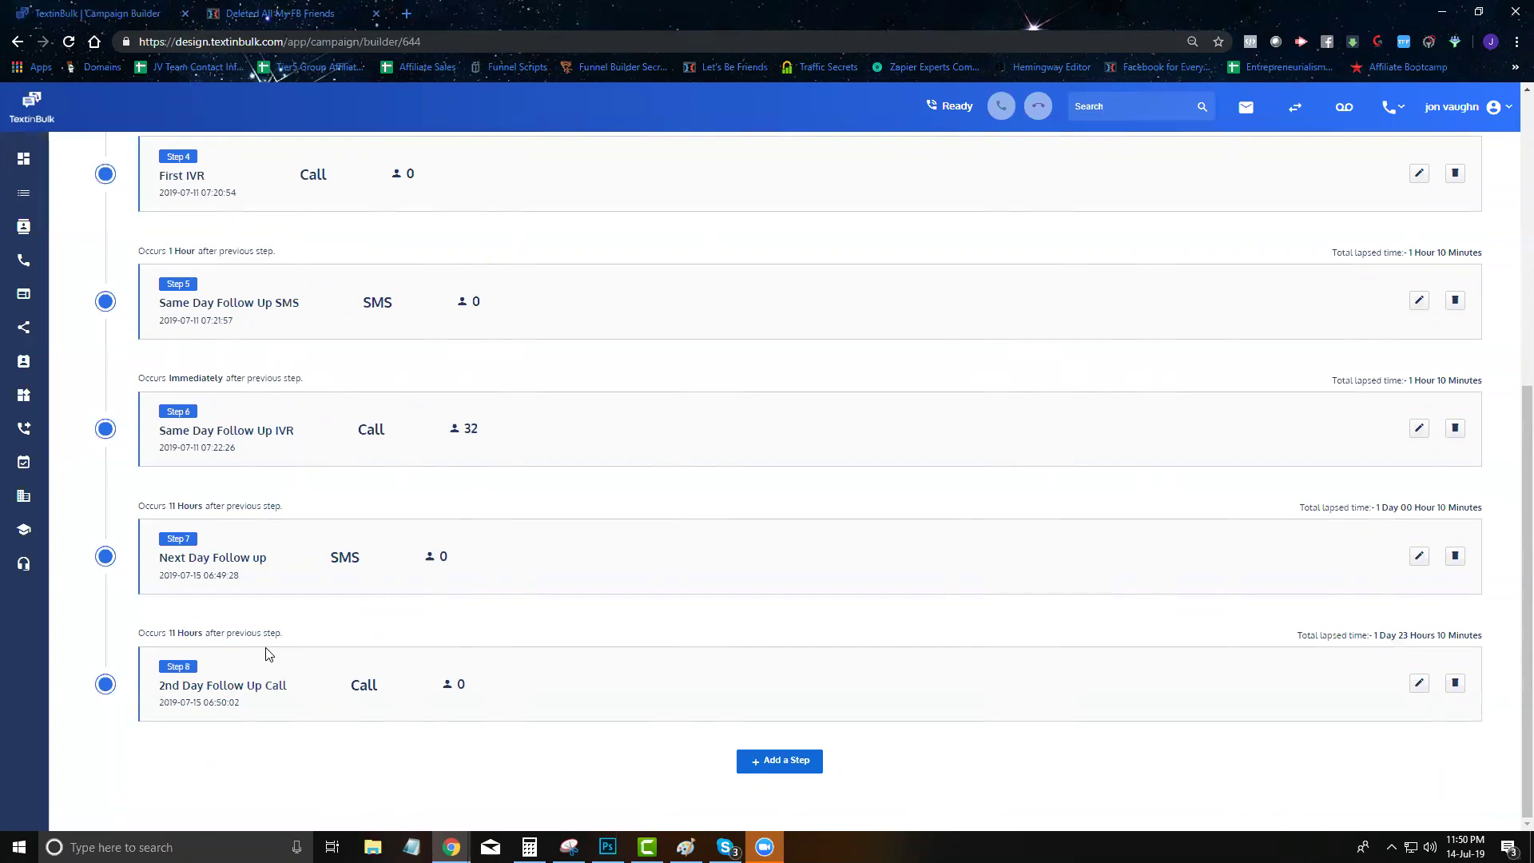
left_click(1419, 561)
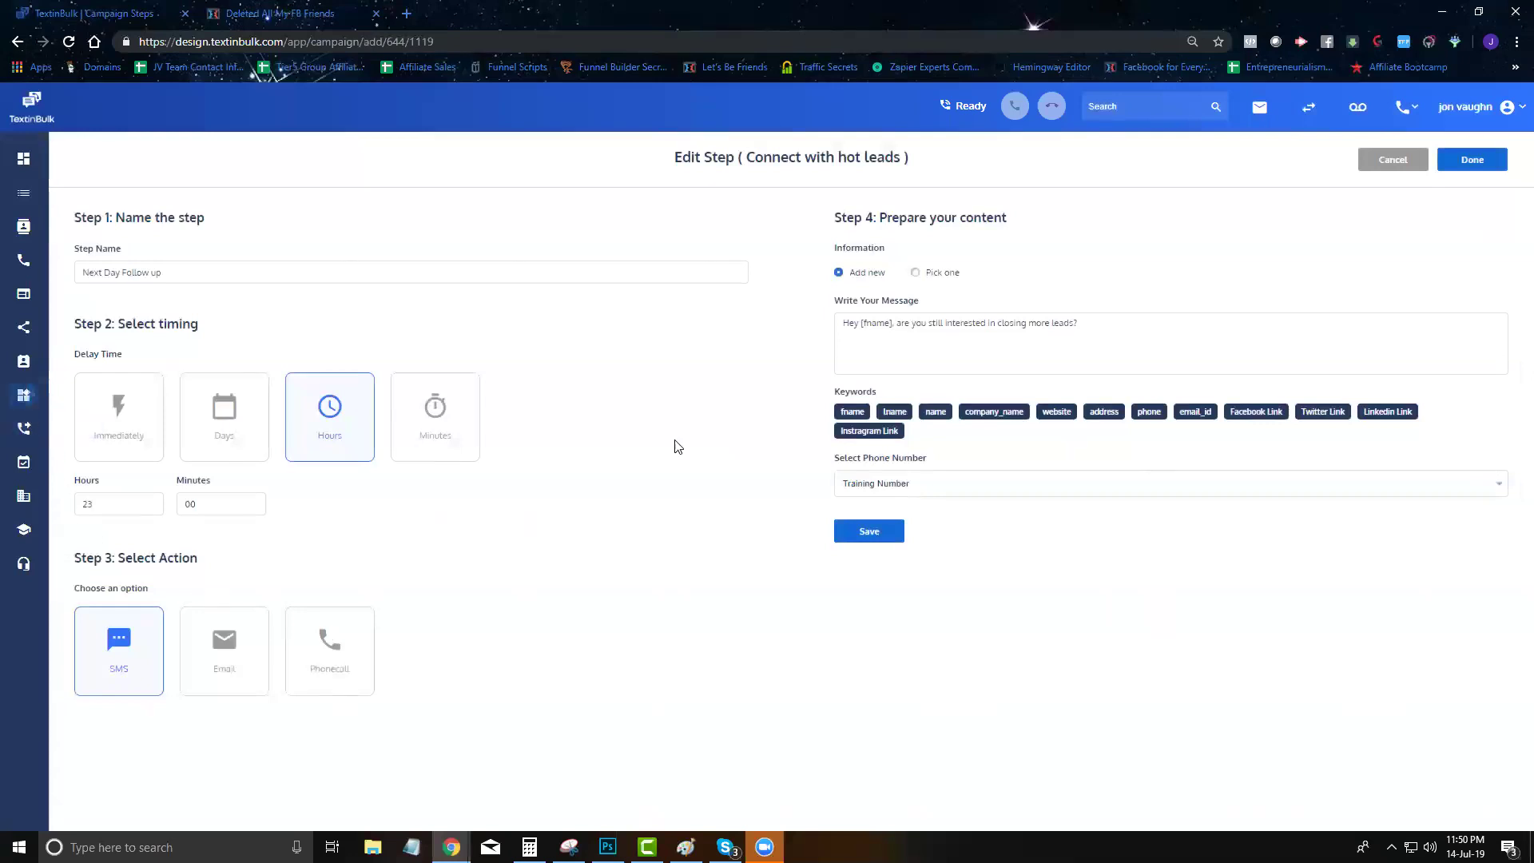
left_click(1393, 159)
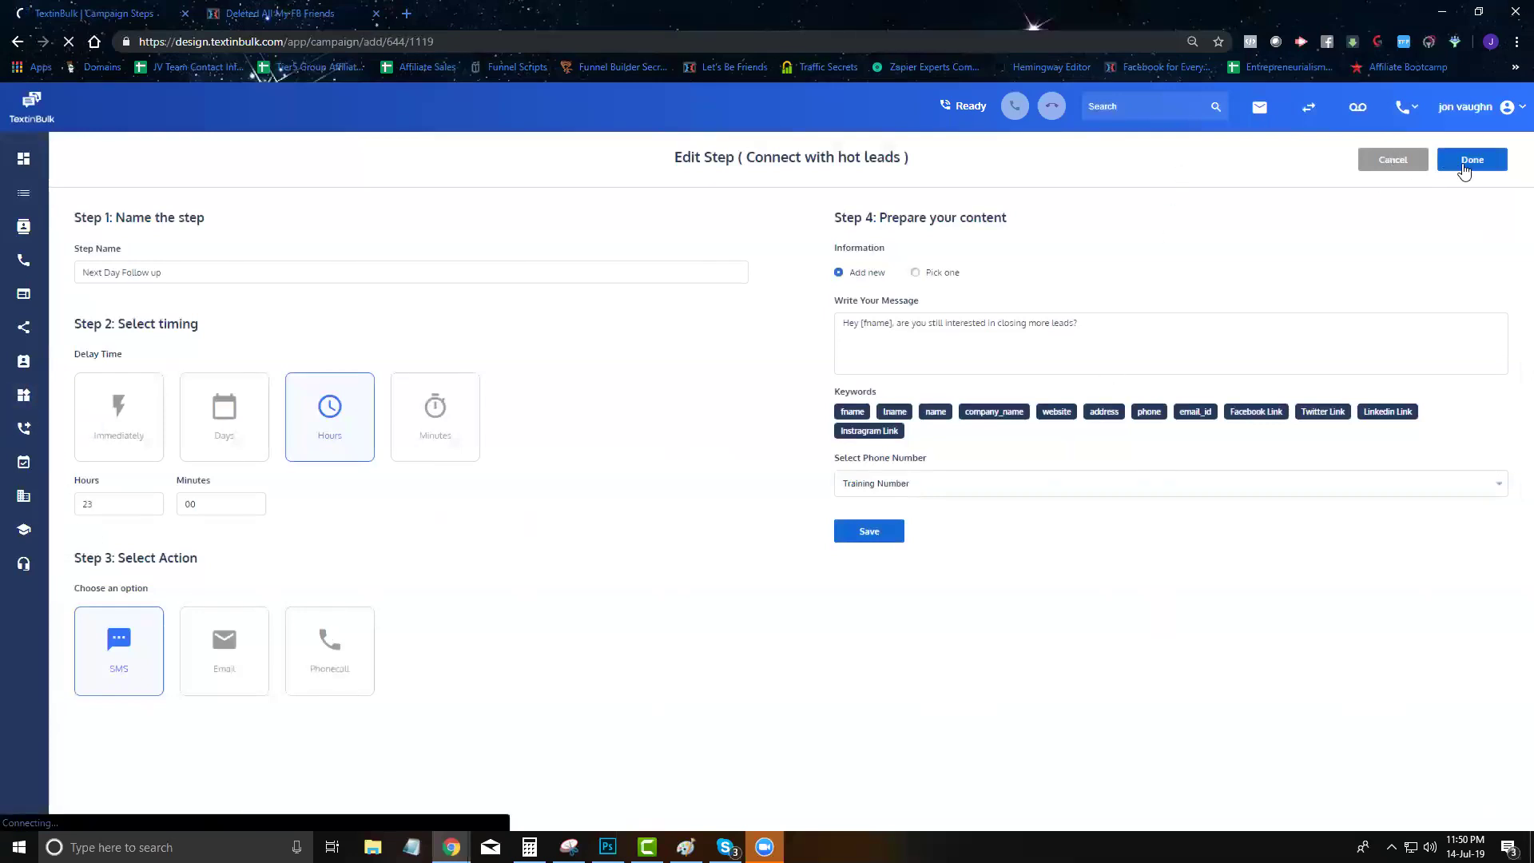
scroll(392, 432, "down", 6)
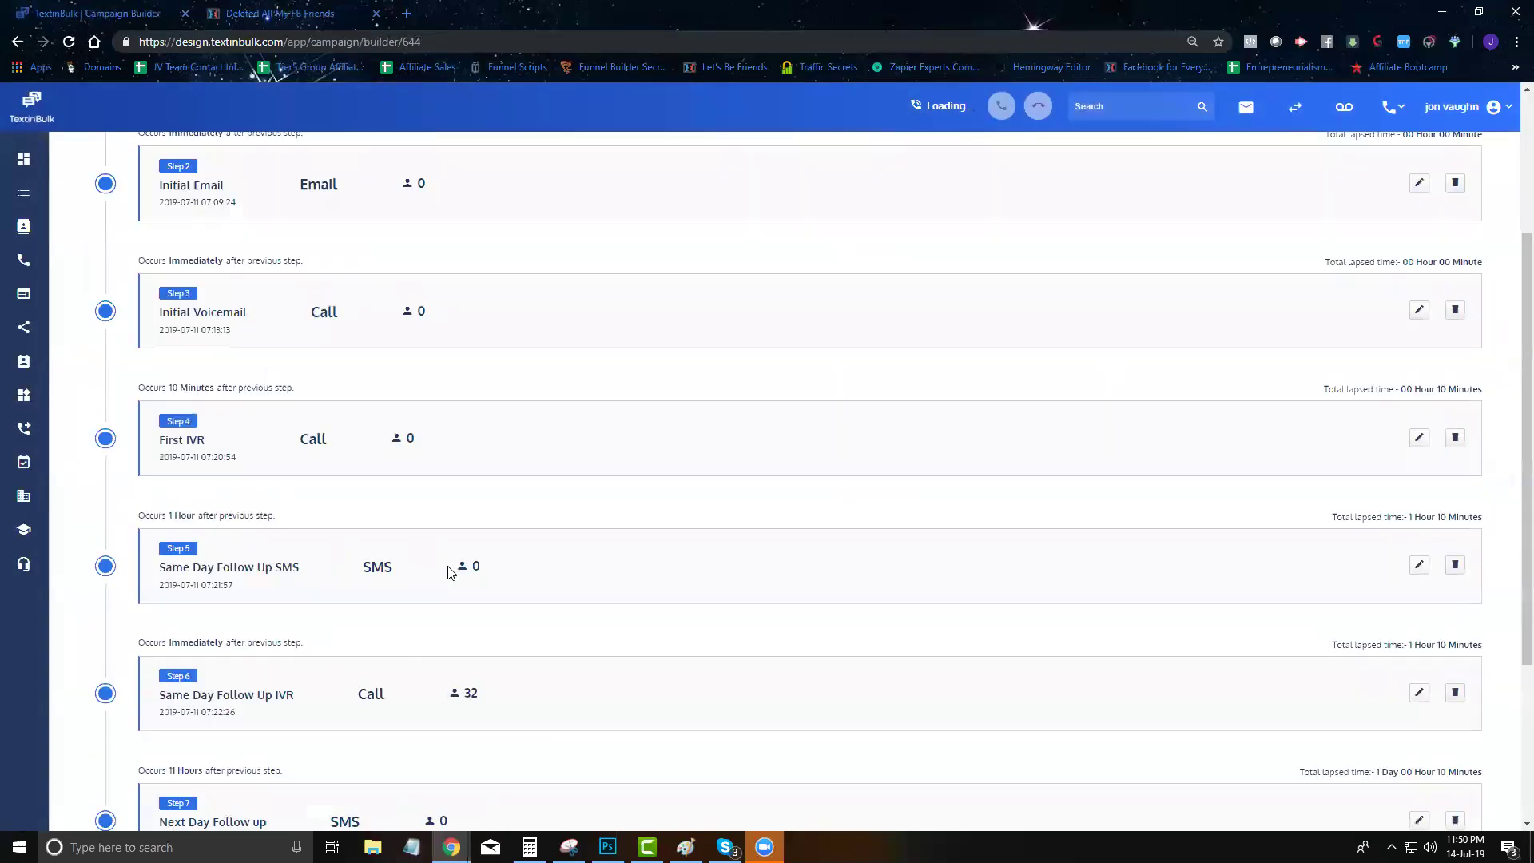
scroll(421, 599, "up", 6)
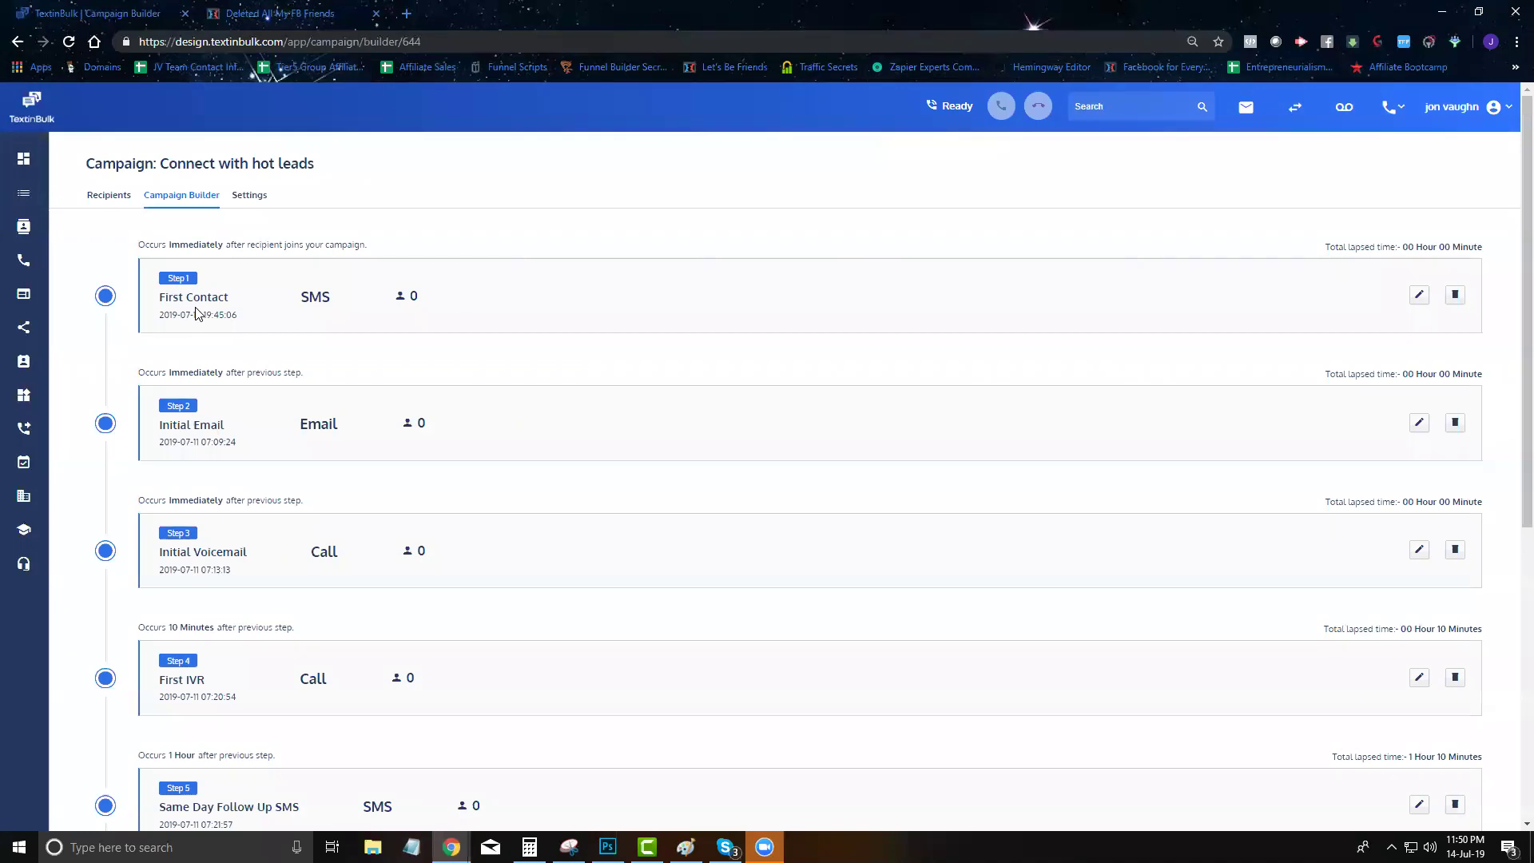
scroll(219, 343, "down", 6)
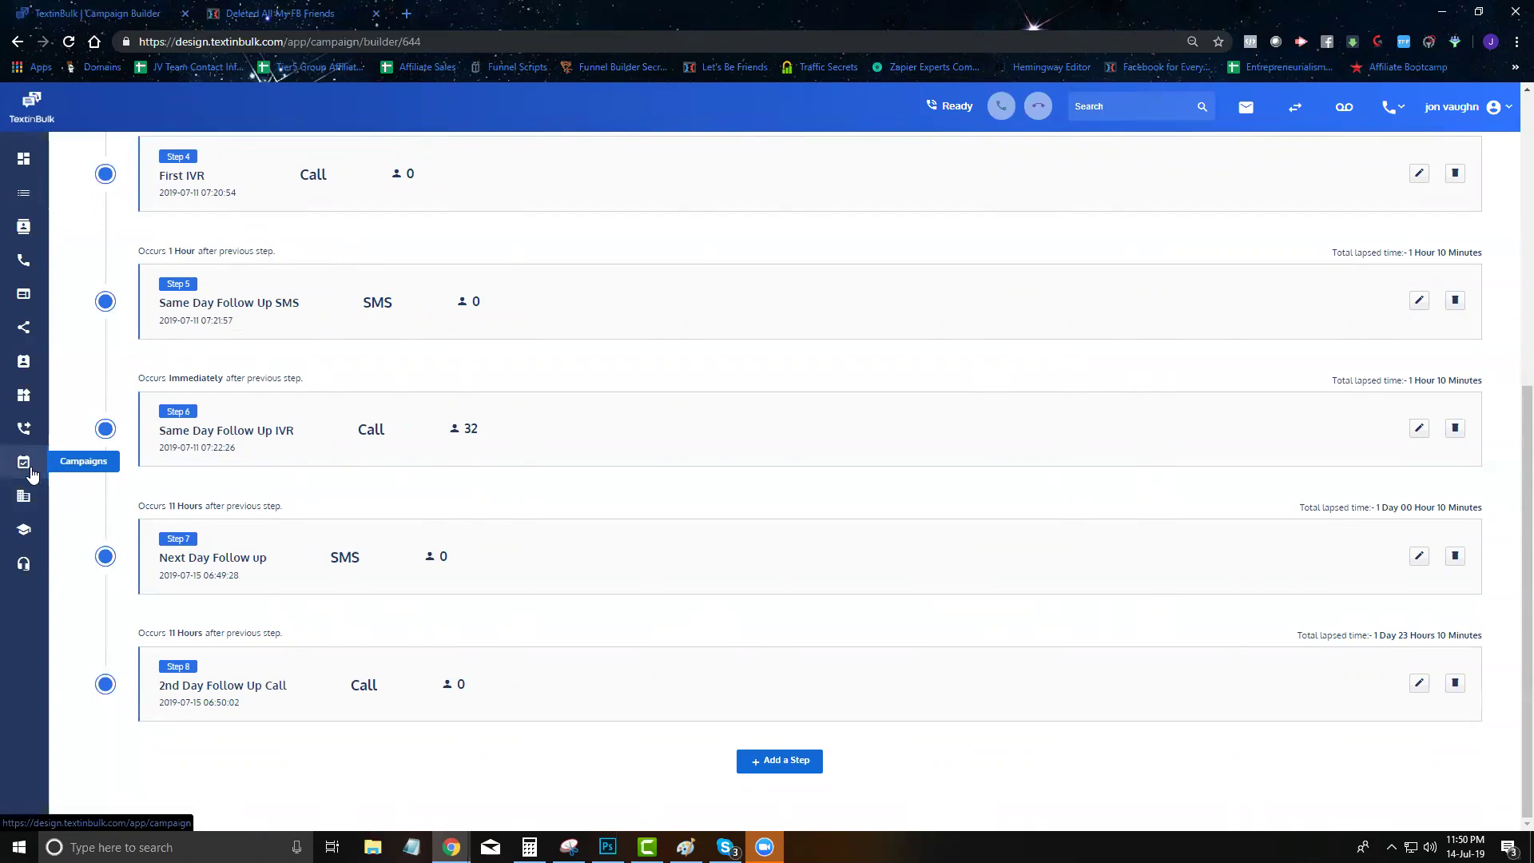
Create an 'Interested In Software' disposition whose fired action moves the contact to the Interested list
left_click(24, 496)
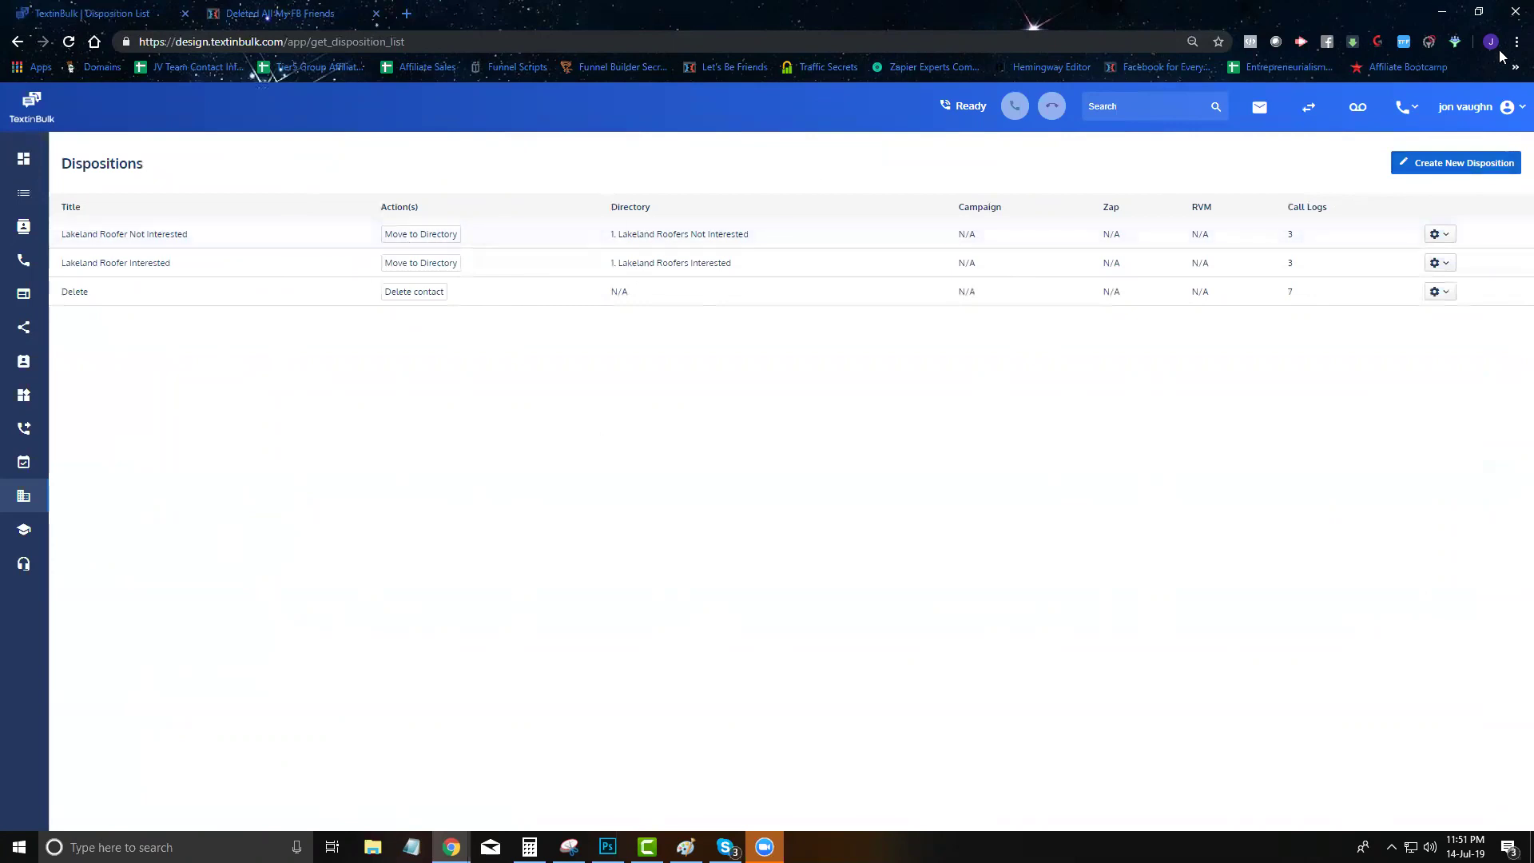
left_click(1435, 163)
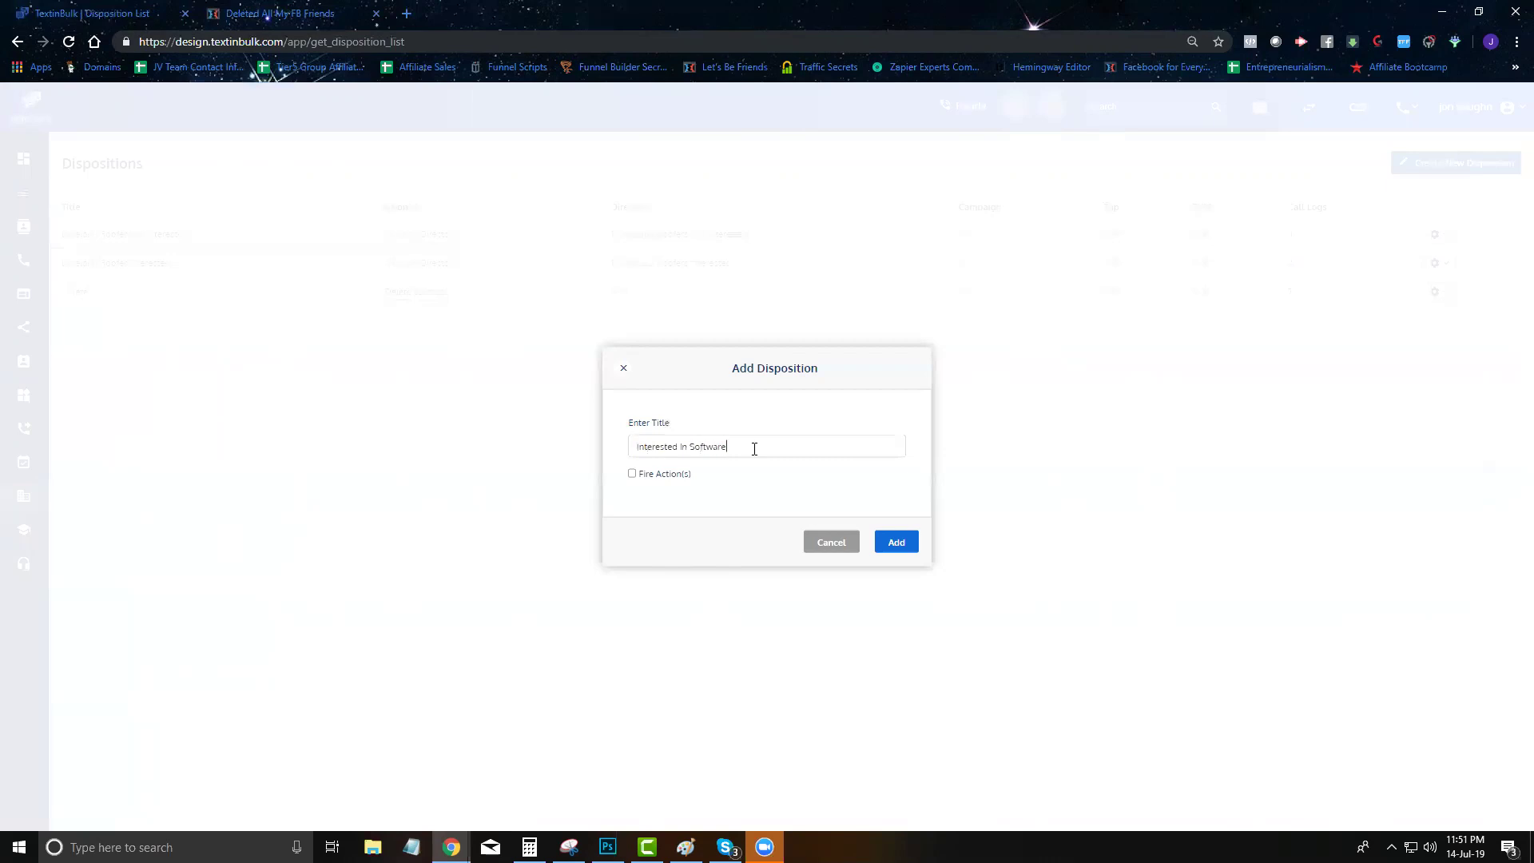
left_click(632, 473)
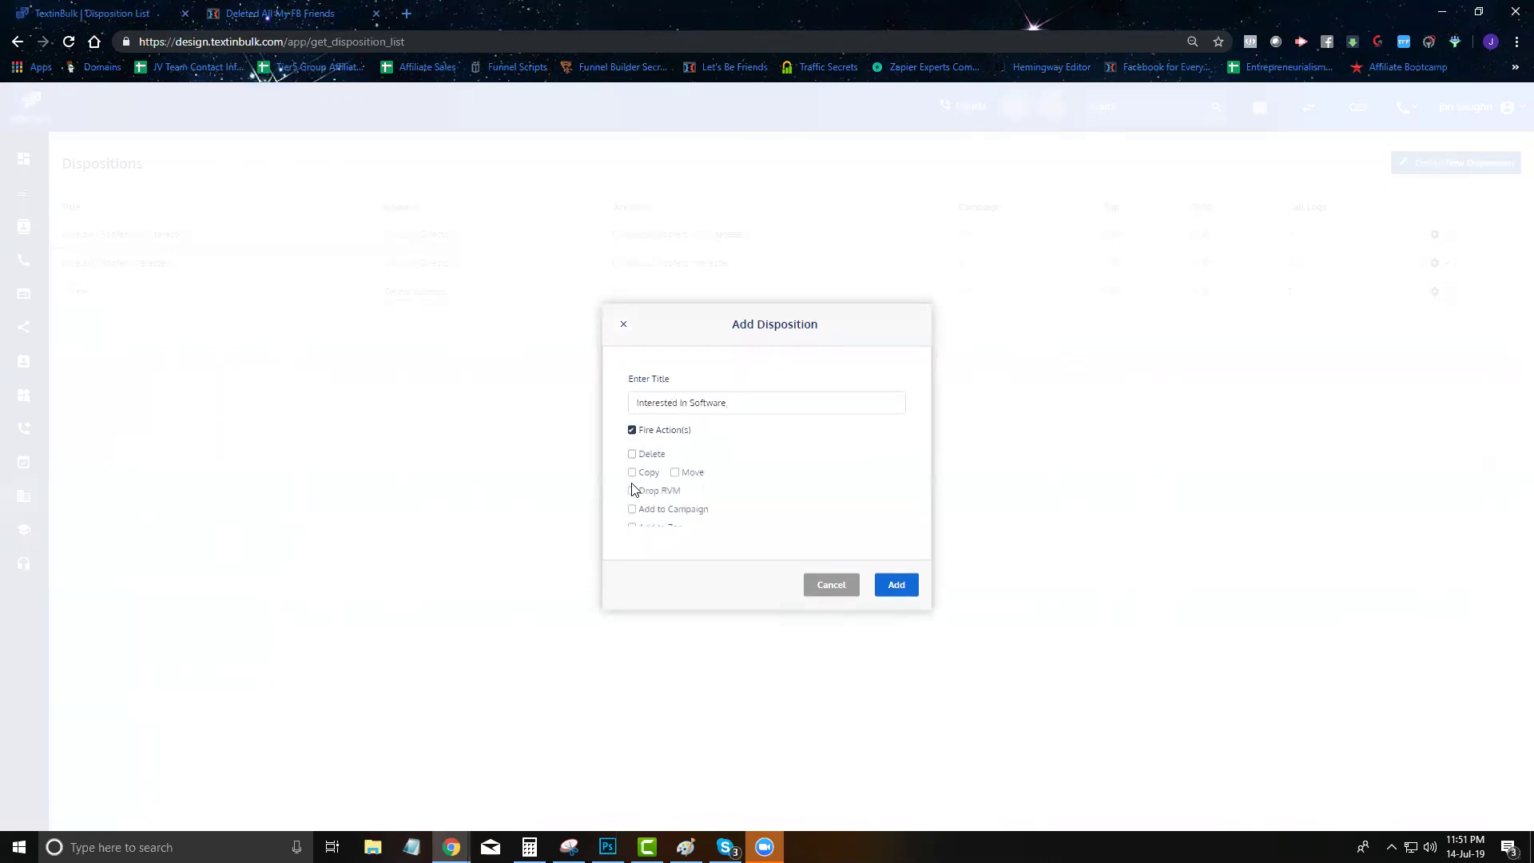
left_click(675, 466)
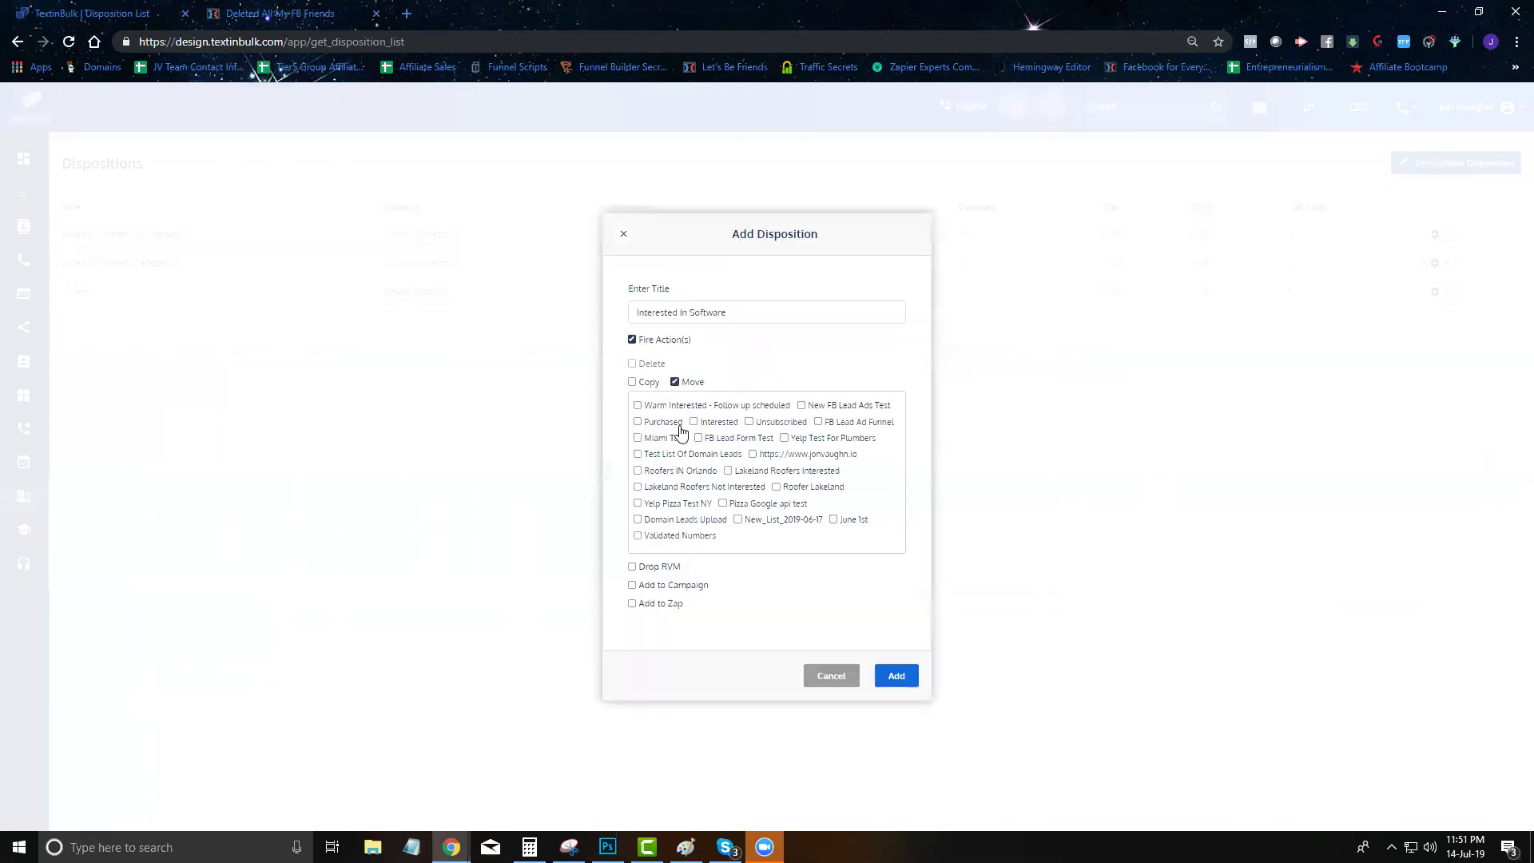
left_click(694, 422)
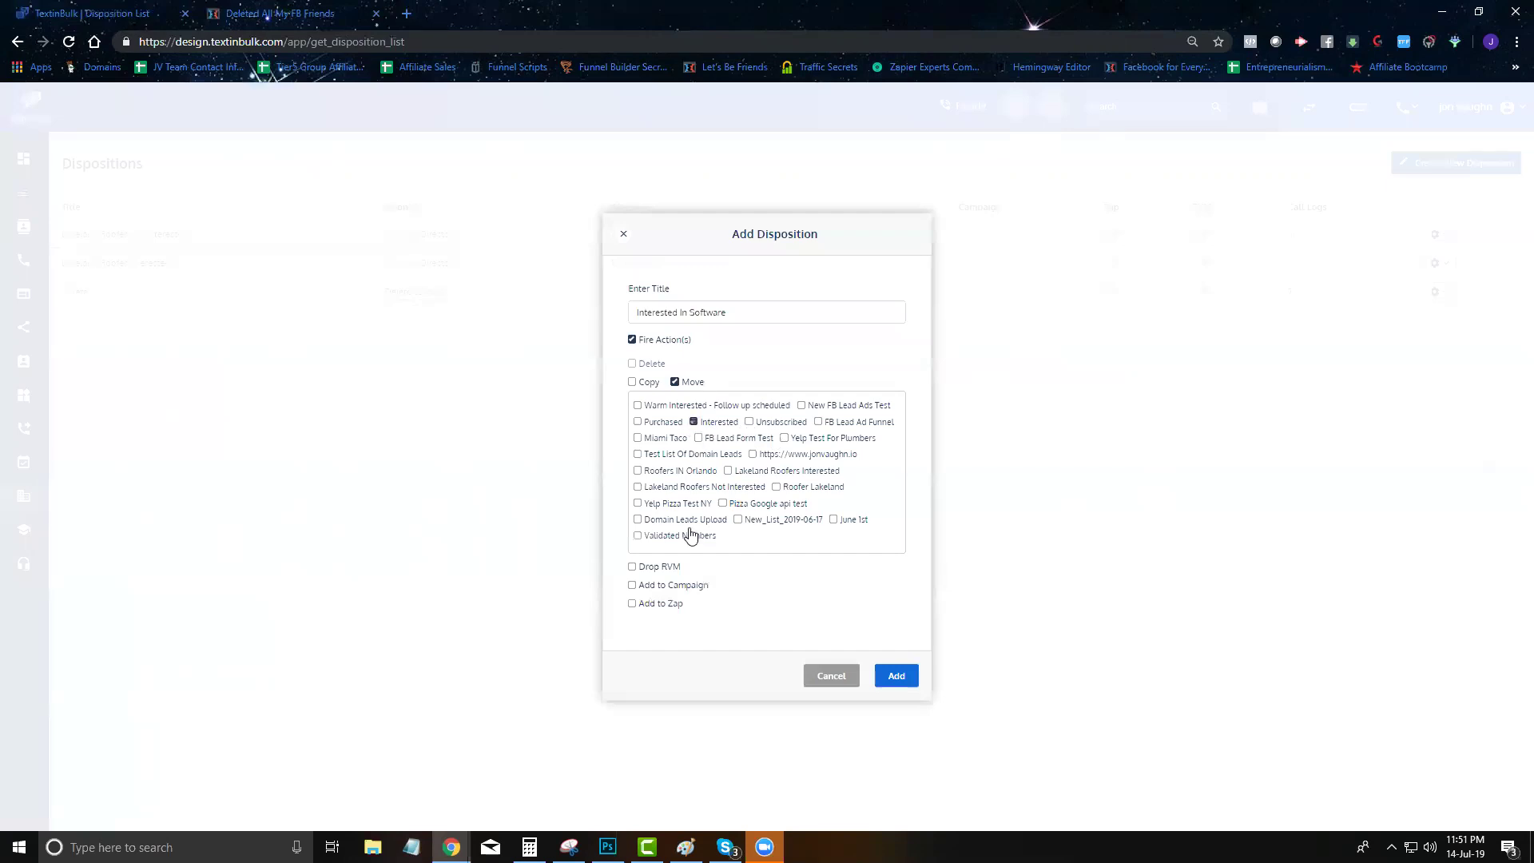
left_click(897, 677)
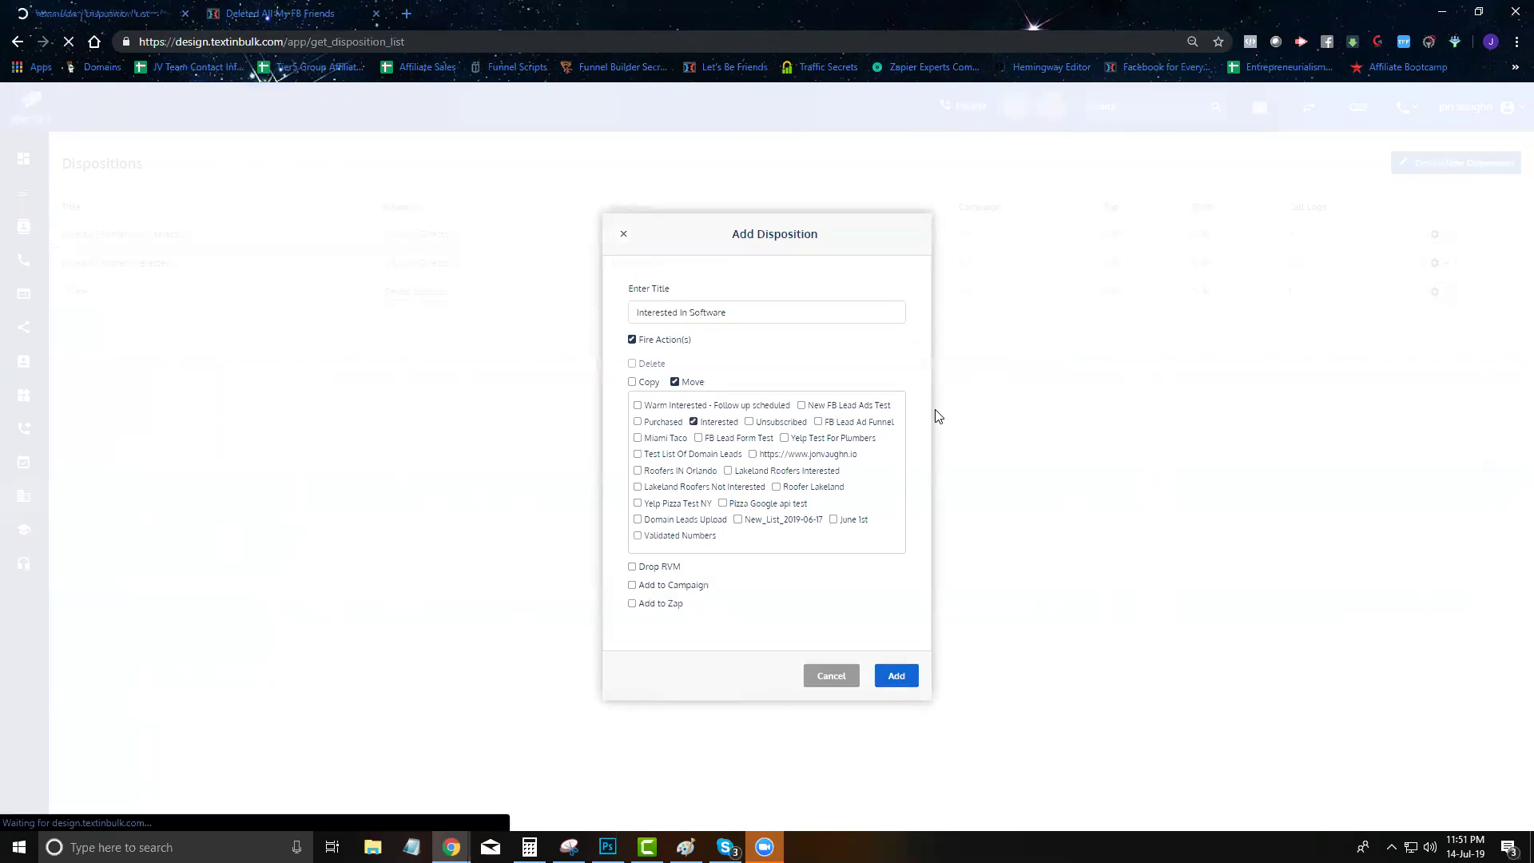
left_click(764, 515)
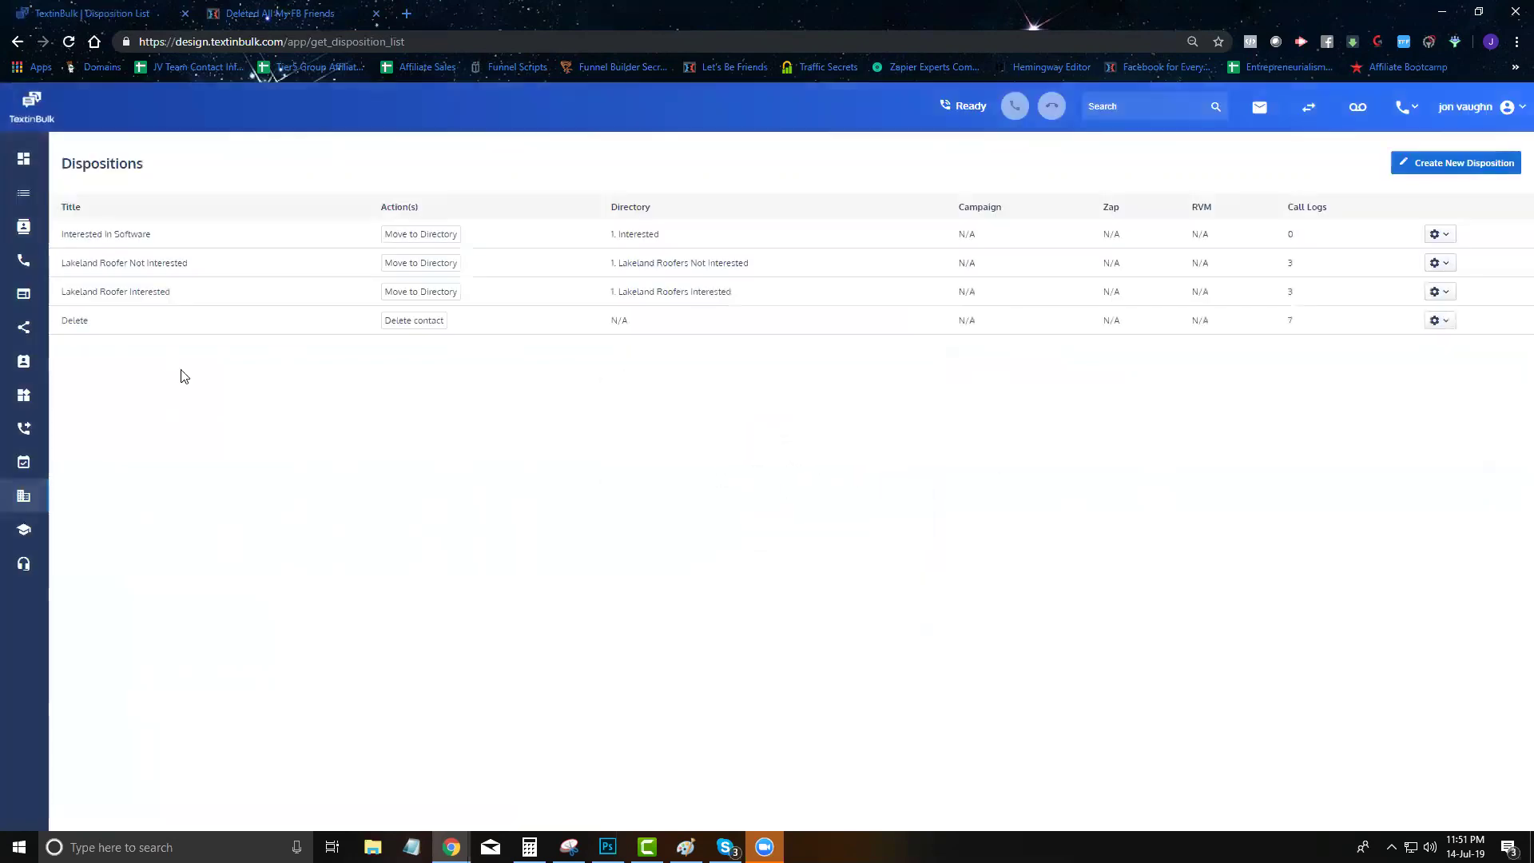
Call the first lead in the New FB Lead Ads Test list, then hang up
mouse_move(24, 193)
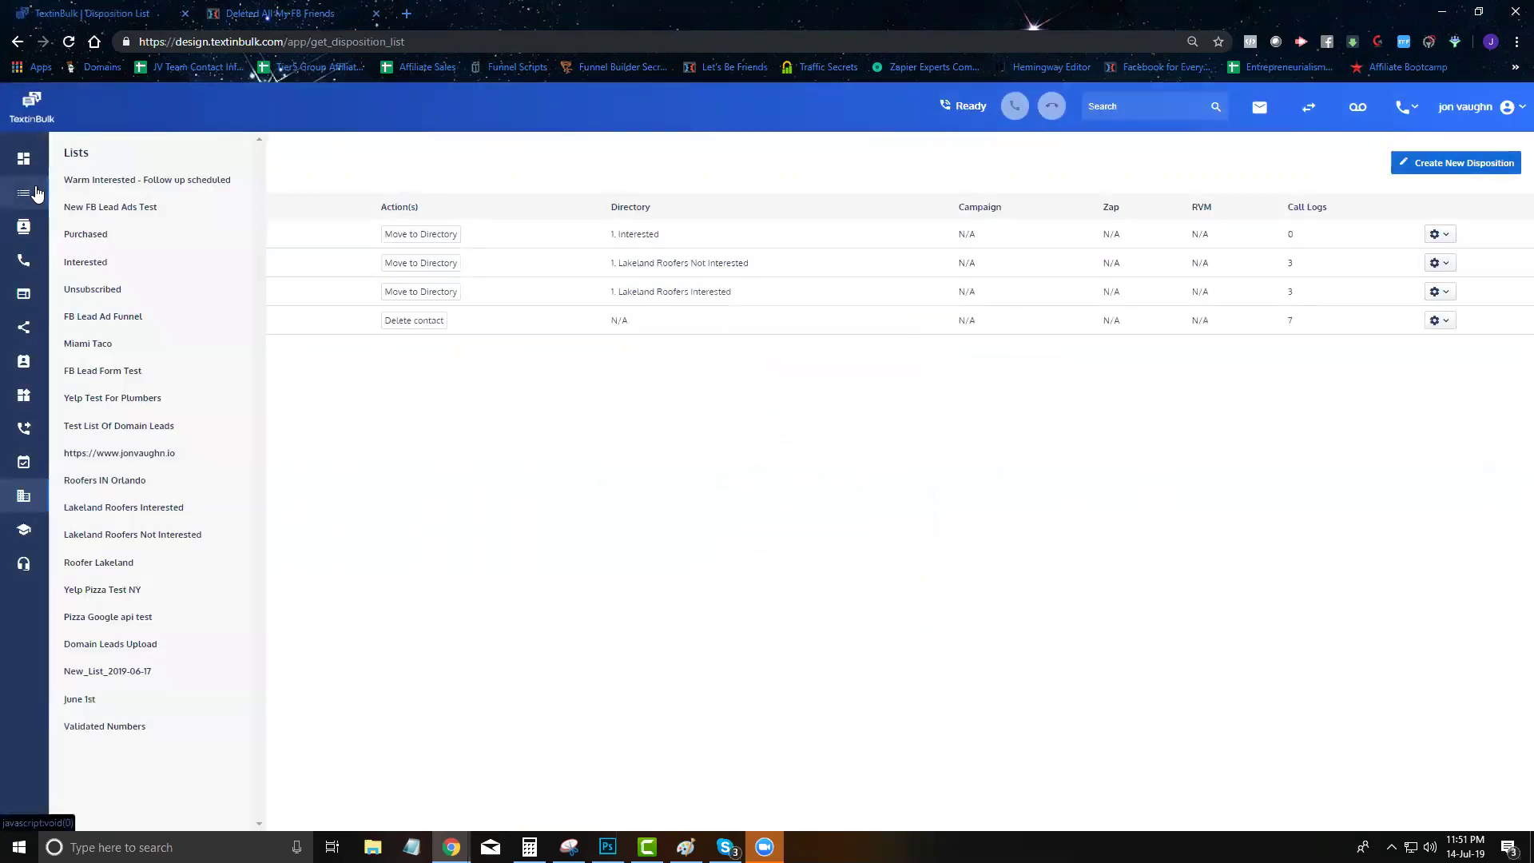
left_click(116, 208)
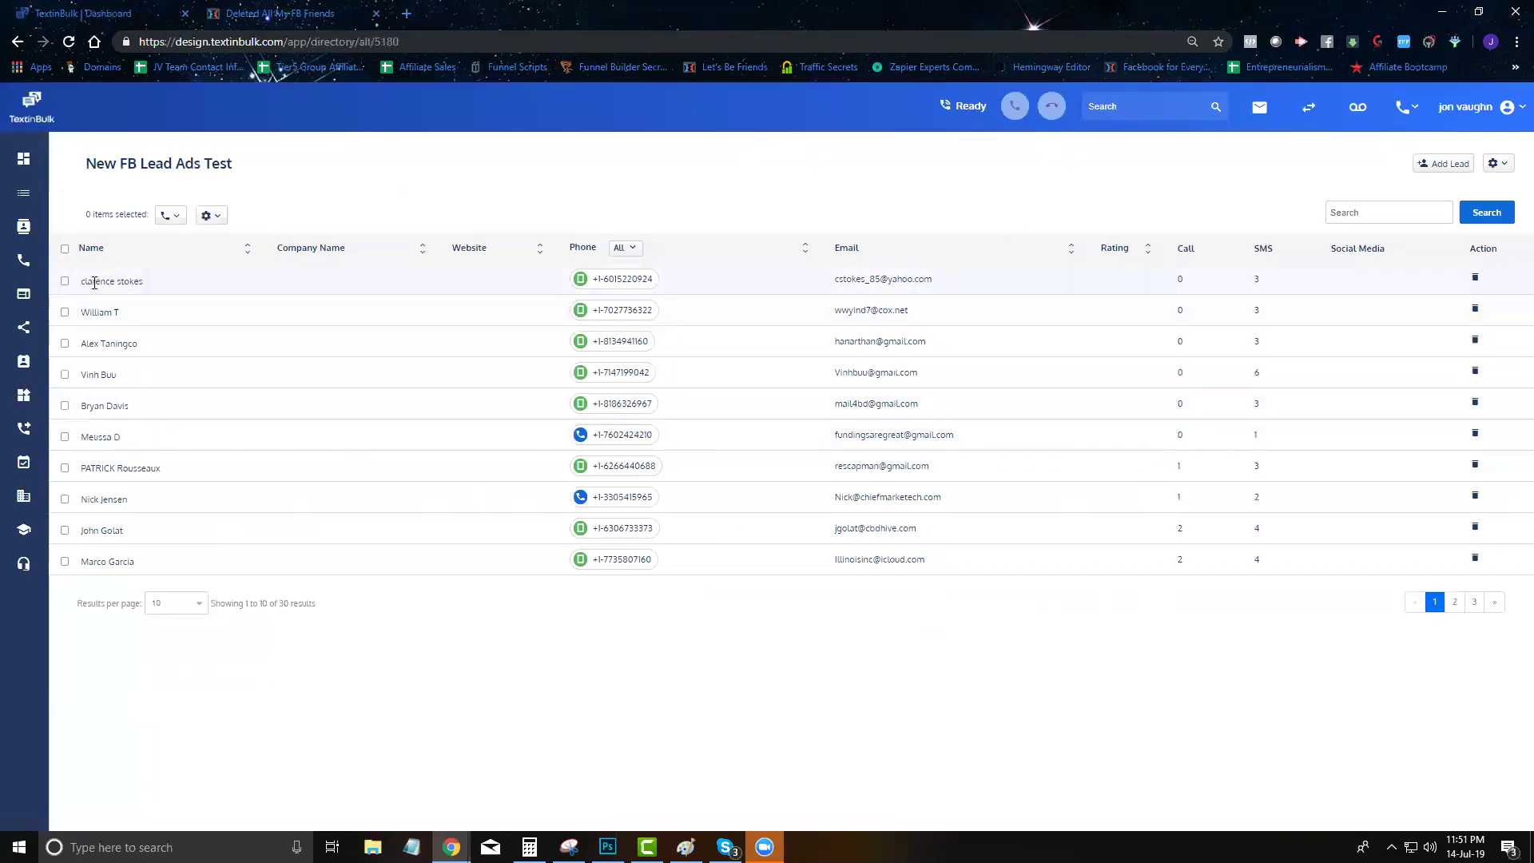
left_click(646, 285)
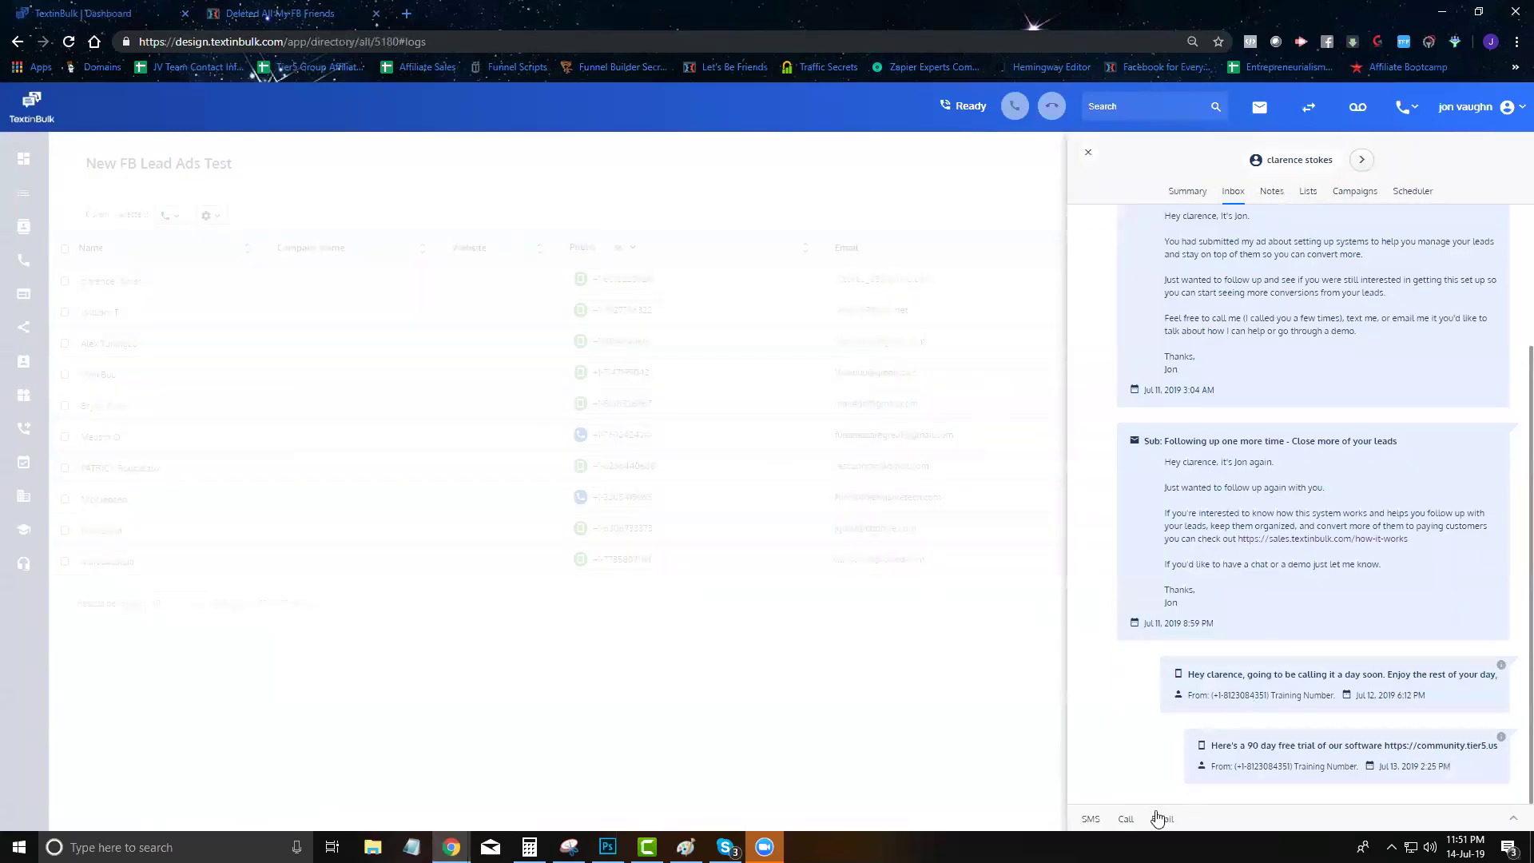
left_click(1126, 818)
left_click(1438, 807)
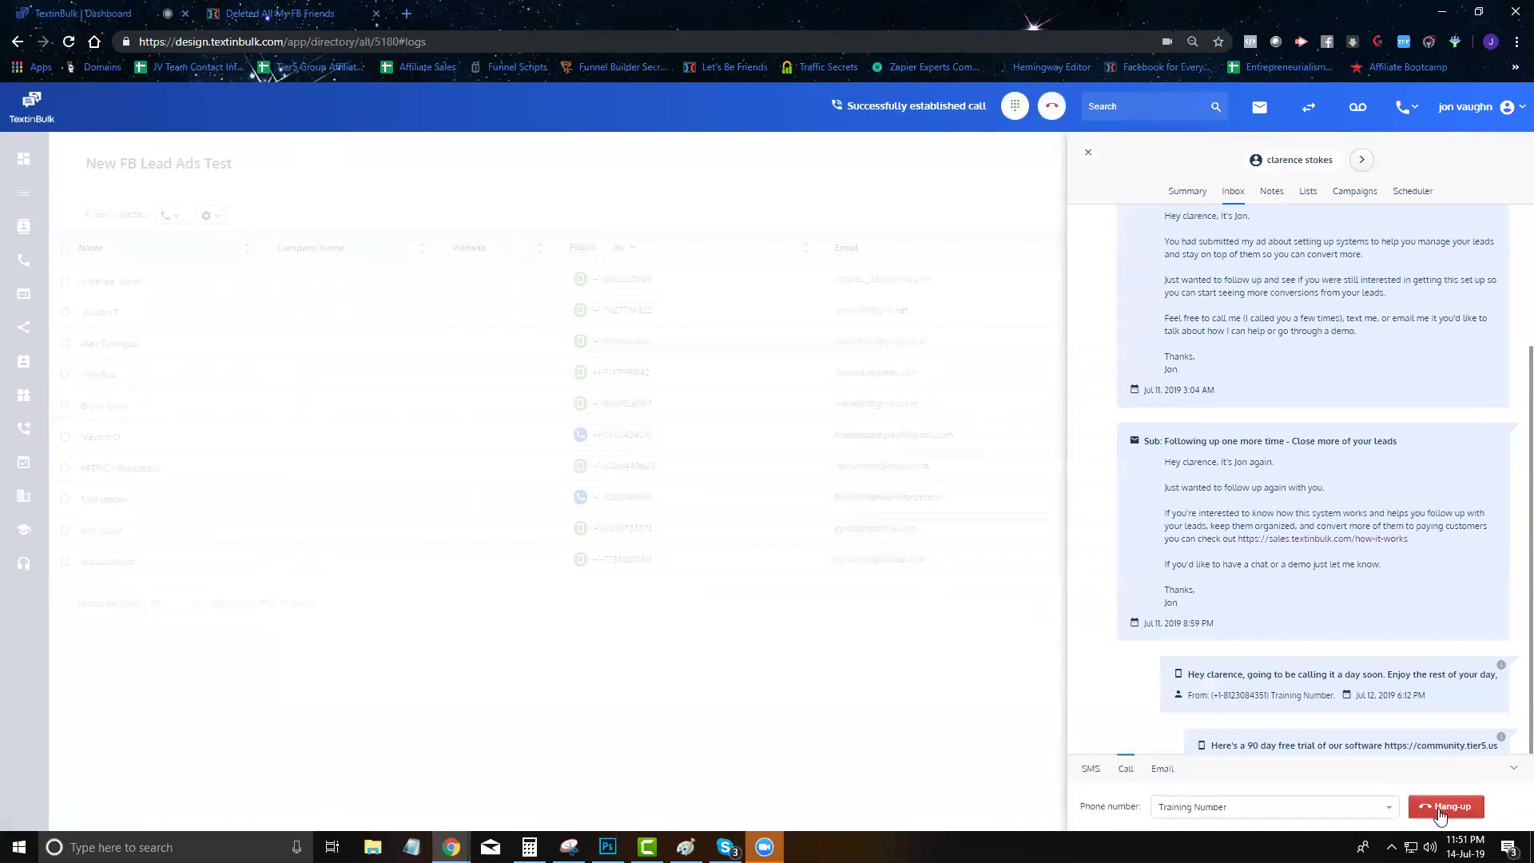
left_click(1440, 808)
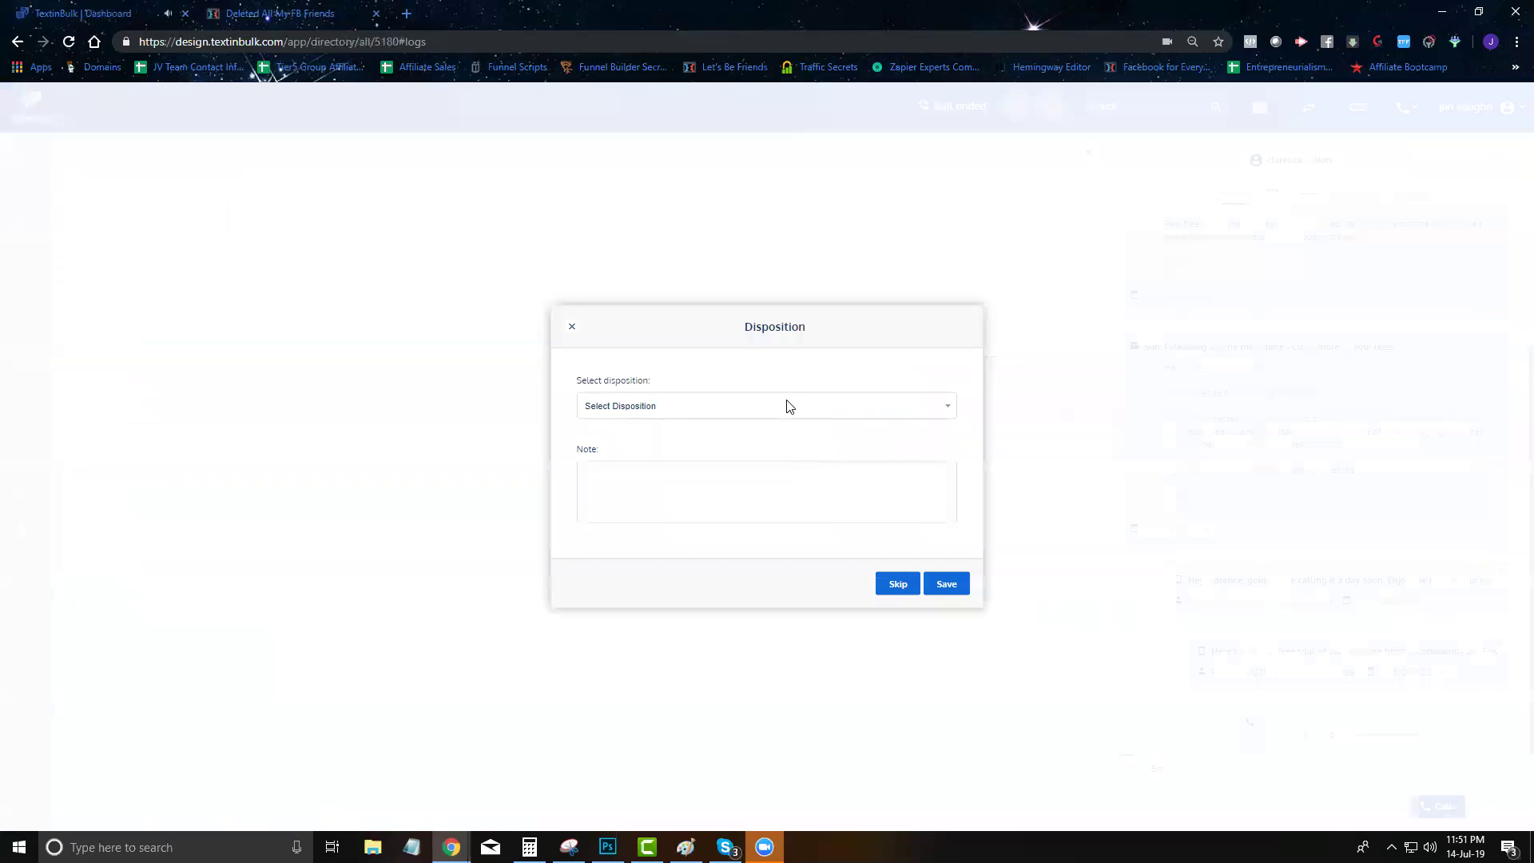
Save the call's disposition as Interested In Software with a short note
left_click(787, 407)
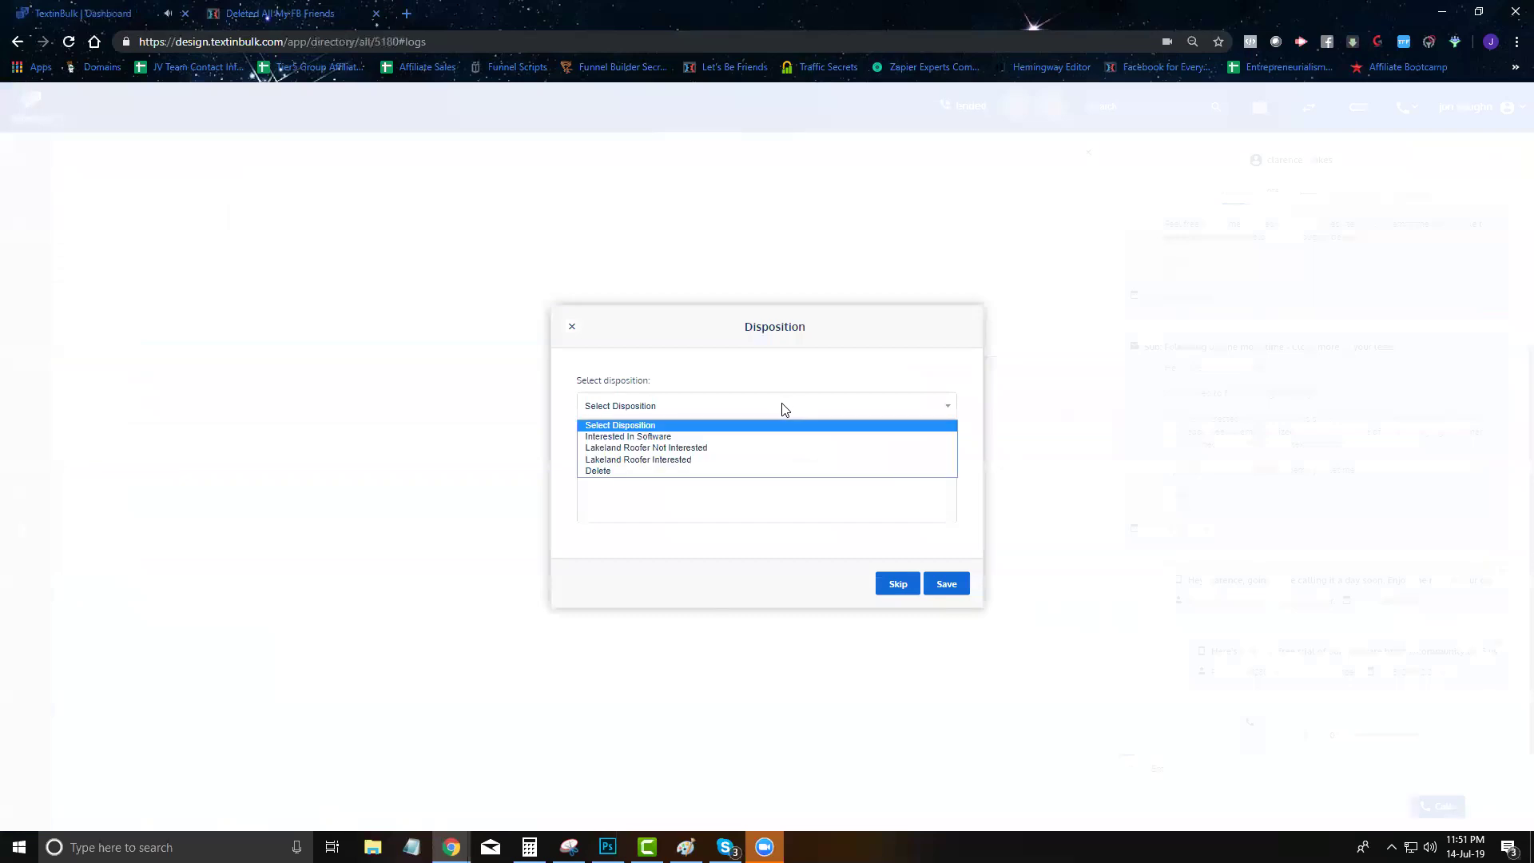
left_click(658, 438)
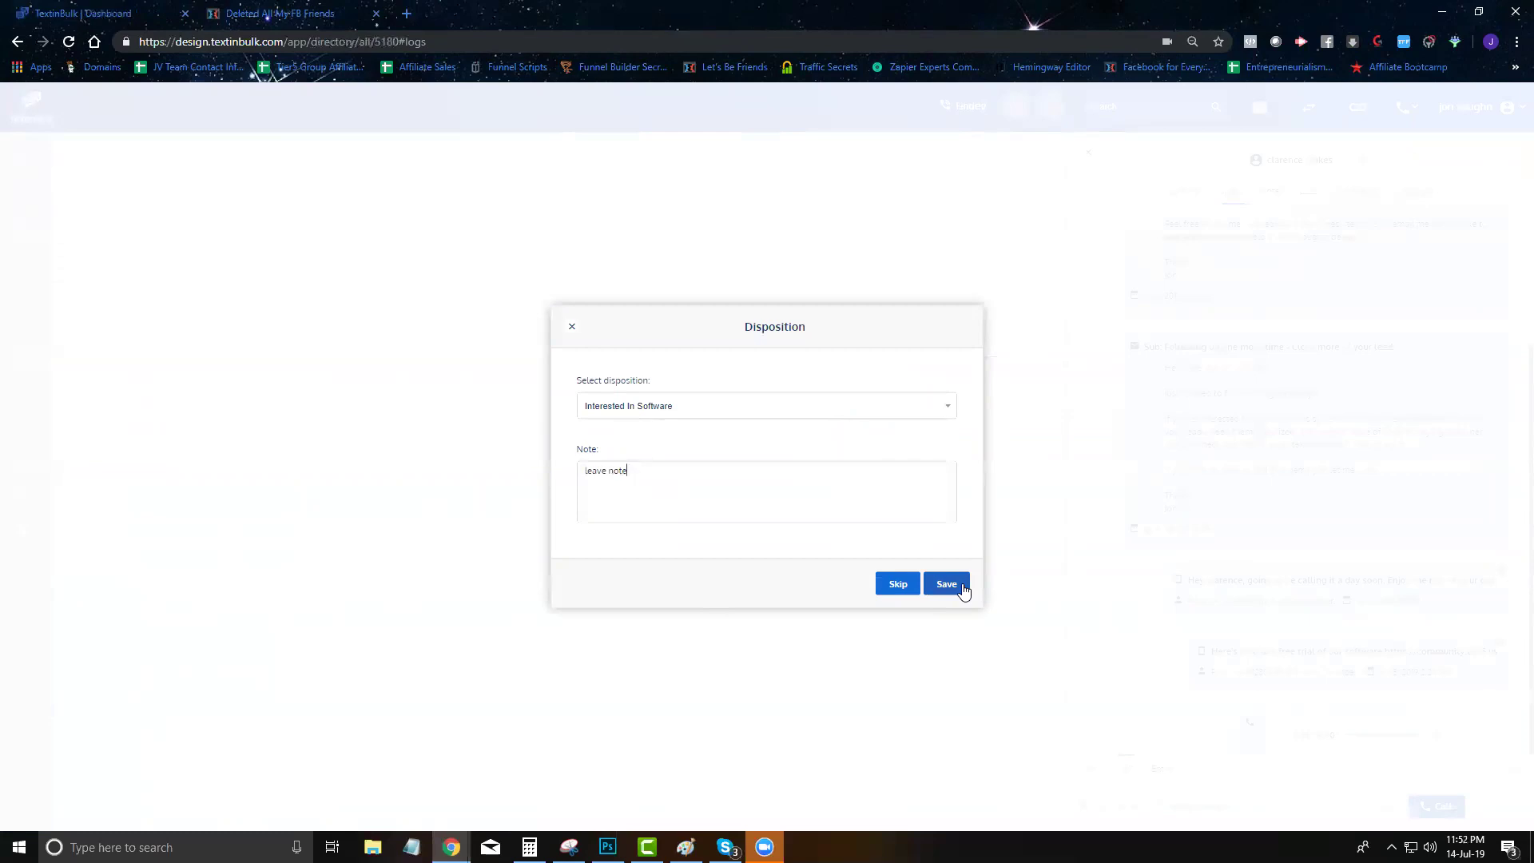
left_click(947, 584)
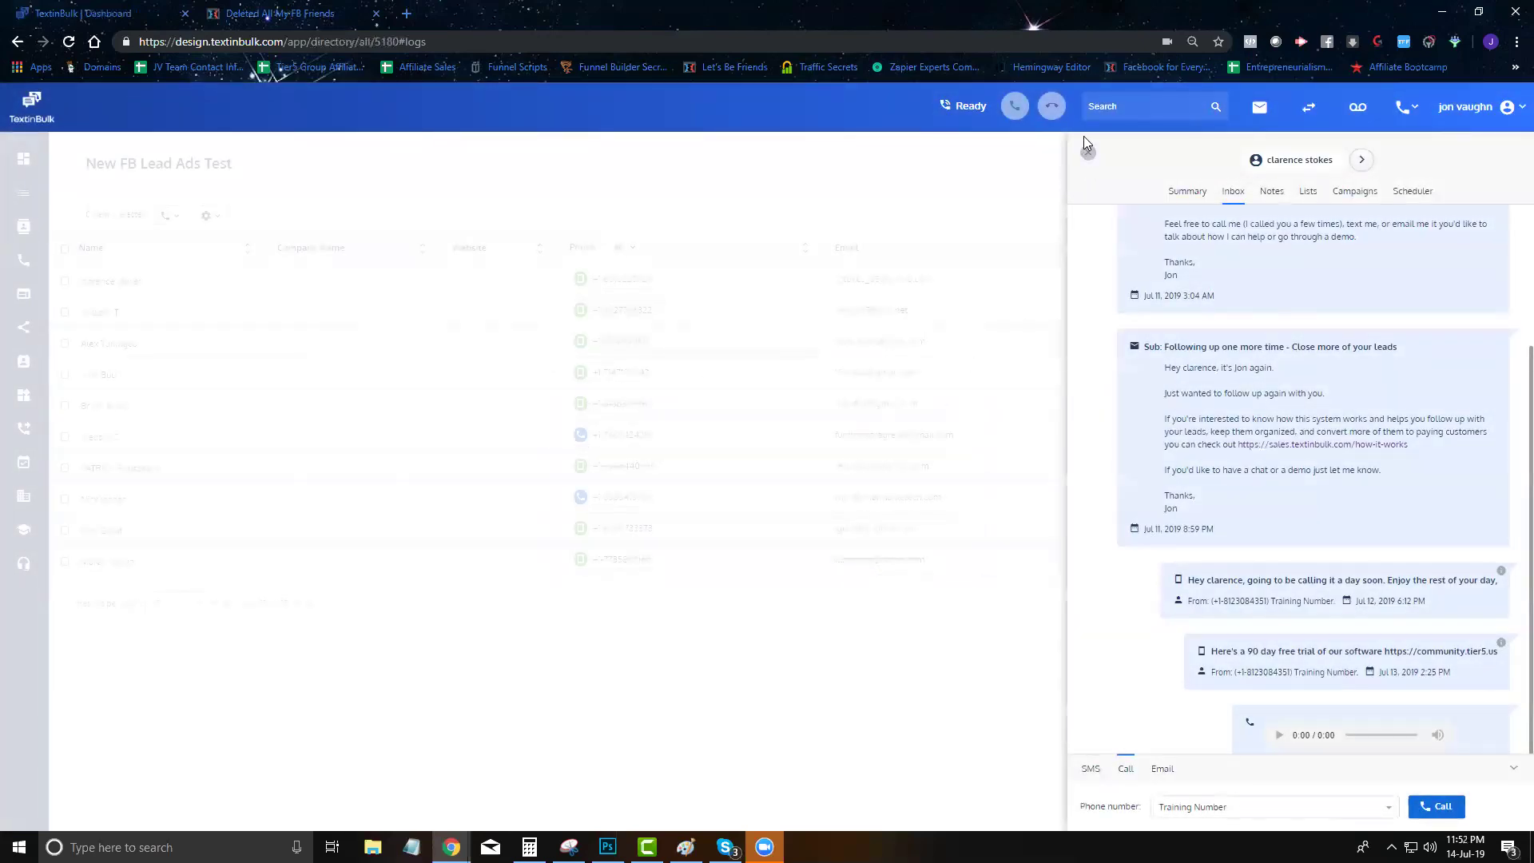
Close the contact's panel, glance at the training resources, and return to the dashboard
left_click(1088, 152)
left_click(22, 532)
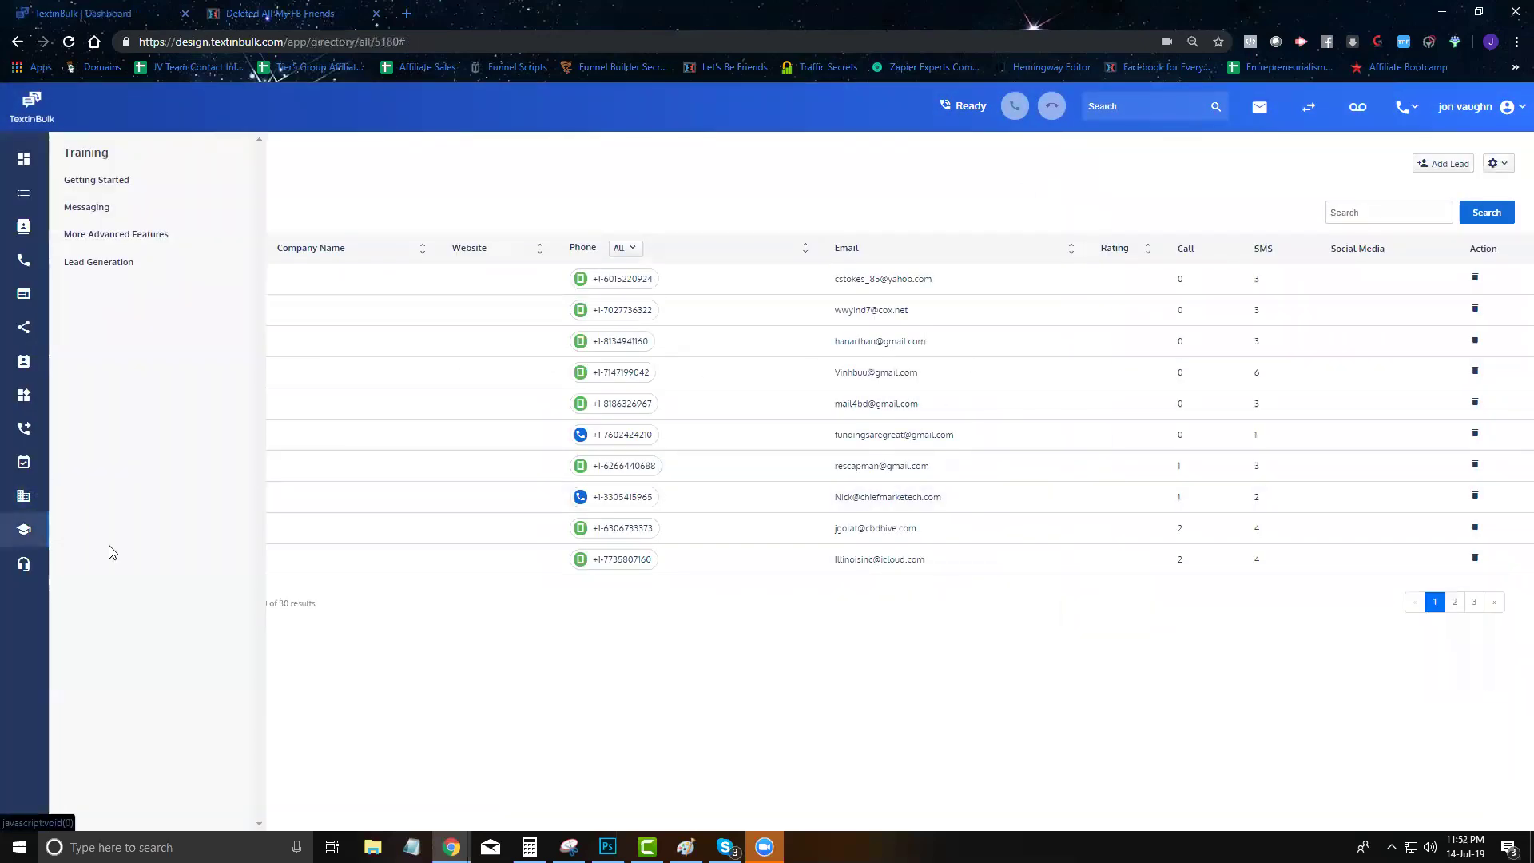
left_click(143, 264)
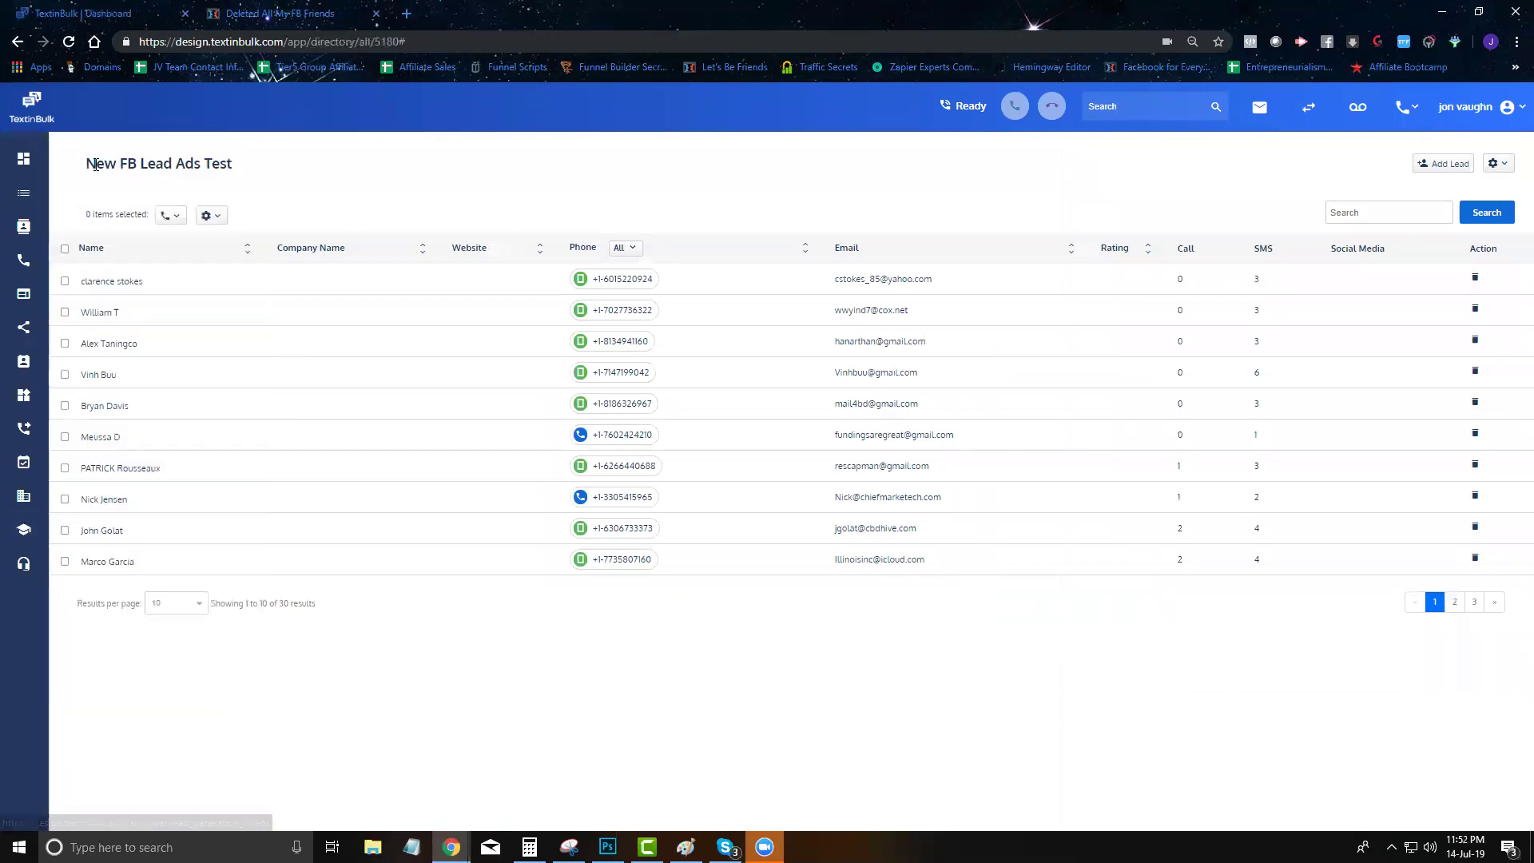
left_click(23, 160)
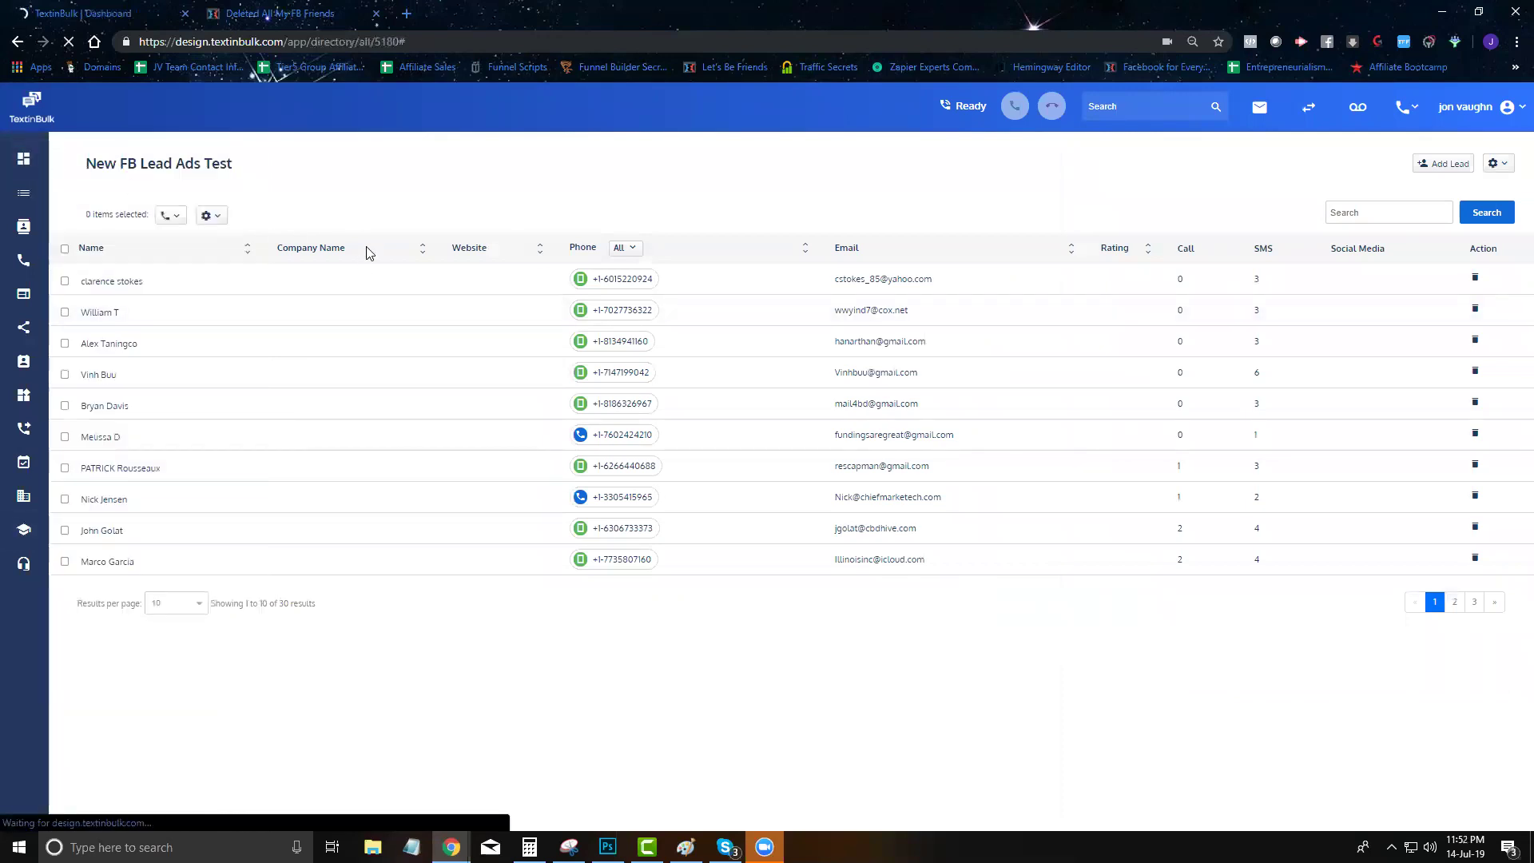
left_click(1476, 108)
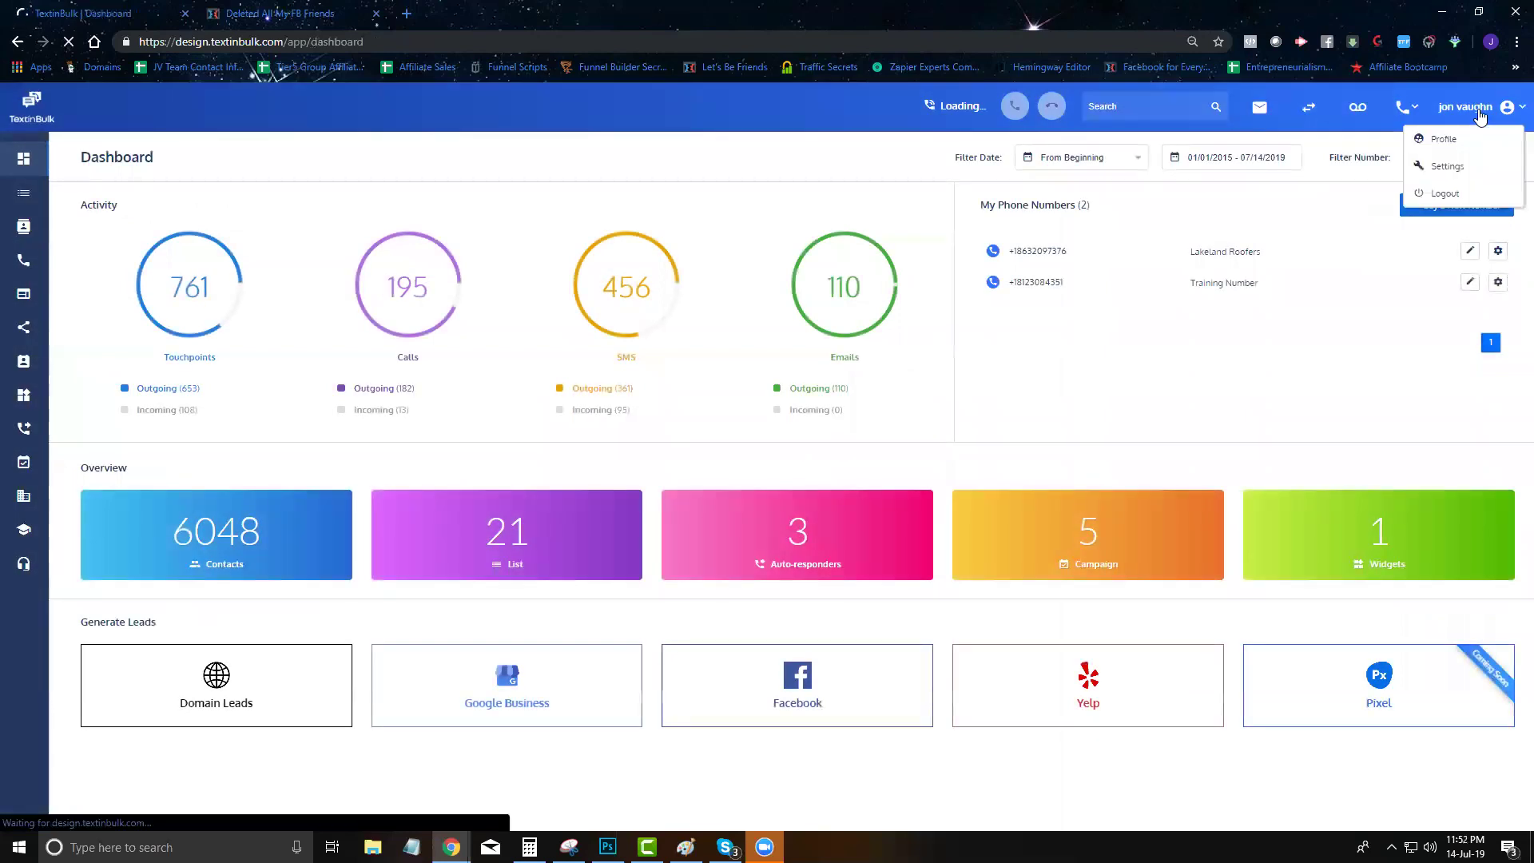
left_click(1444, 170)
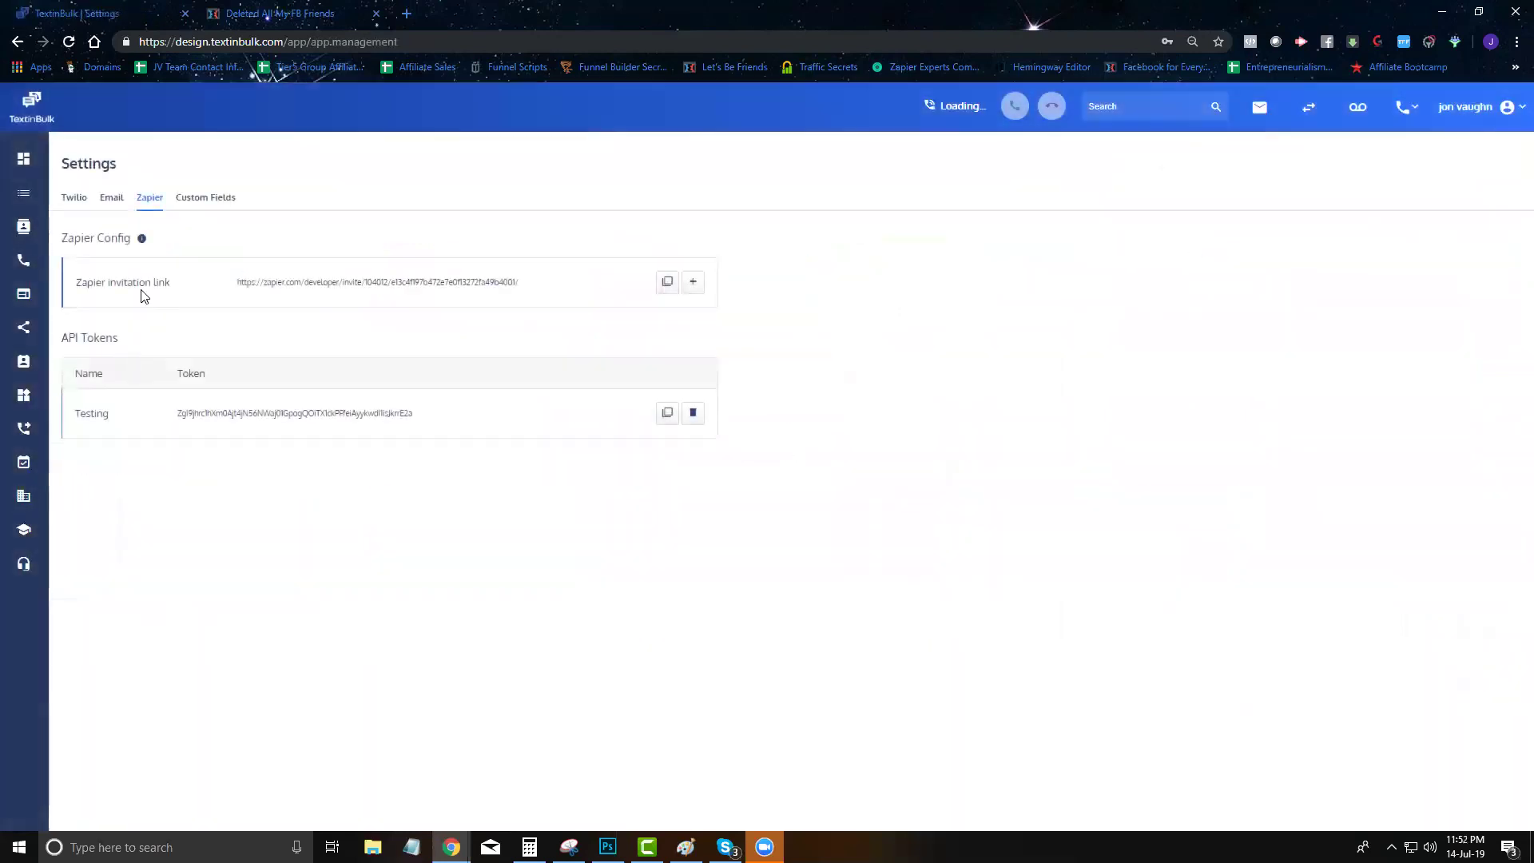
left_click(196, 197)
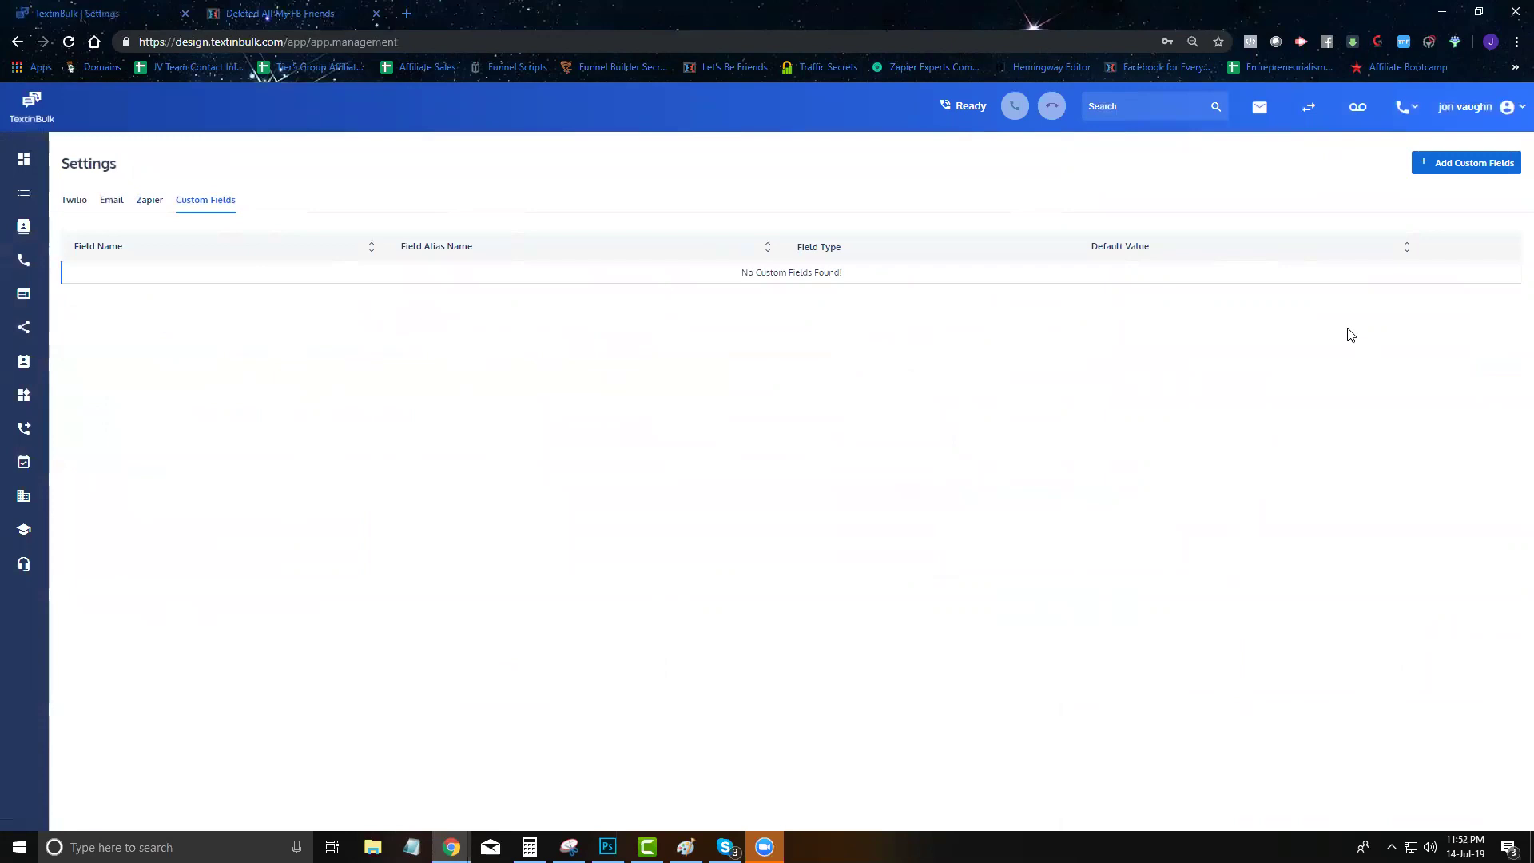
left_click(1490, 166)
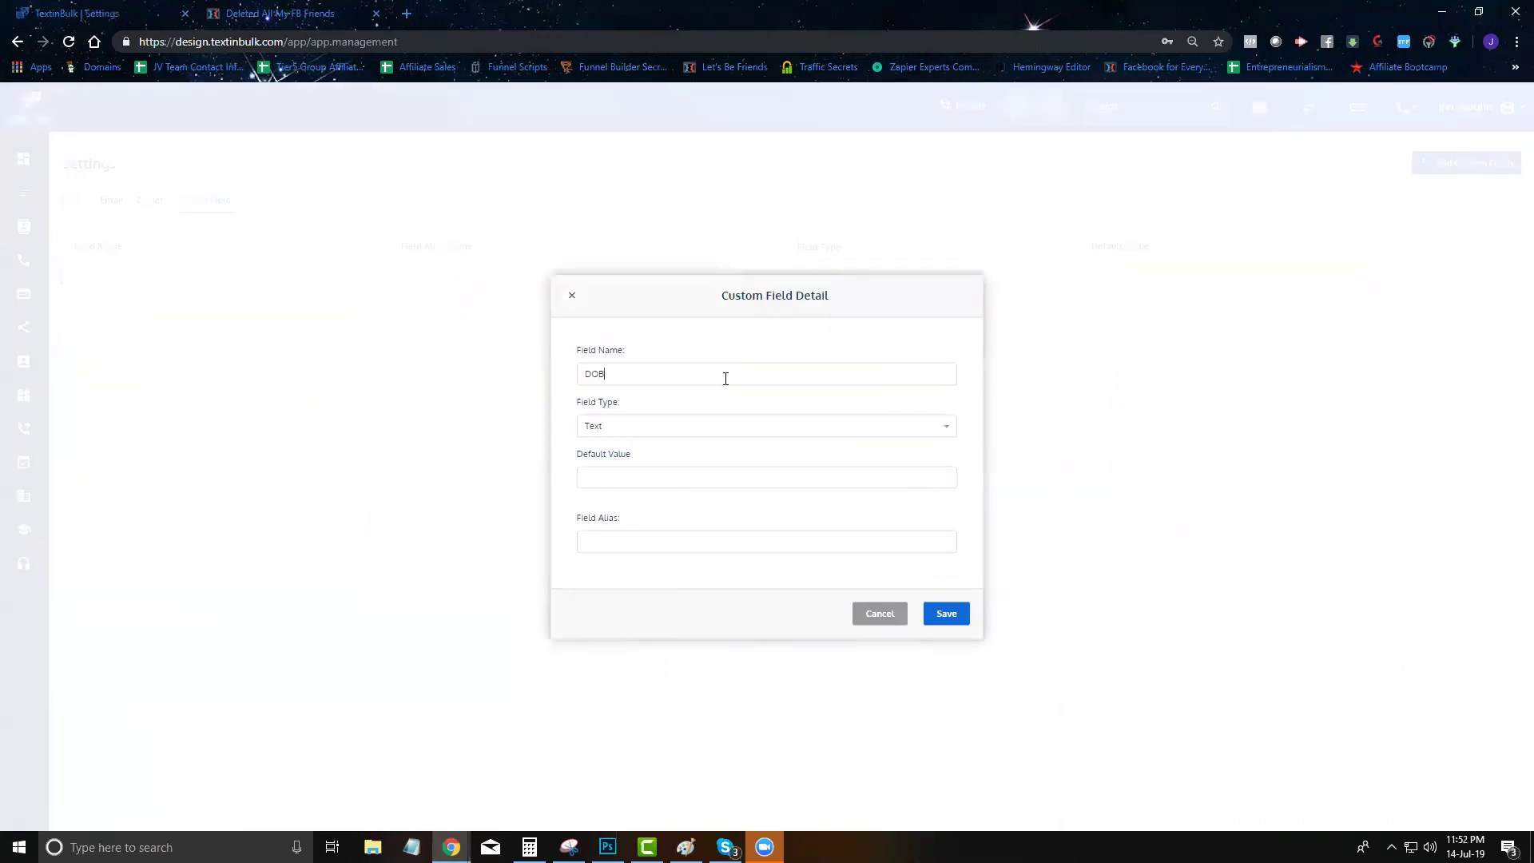
left_click(623, 425)
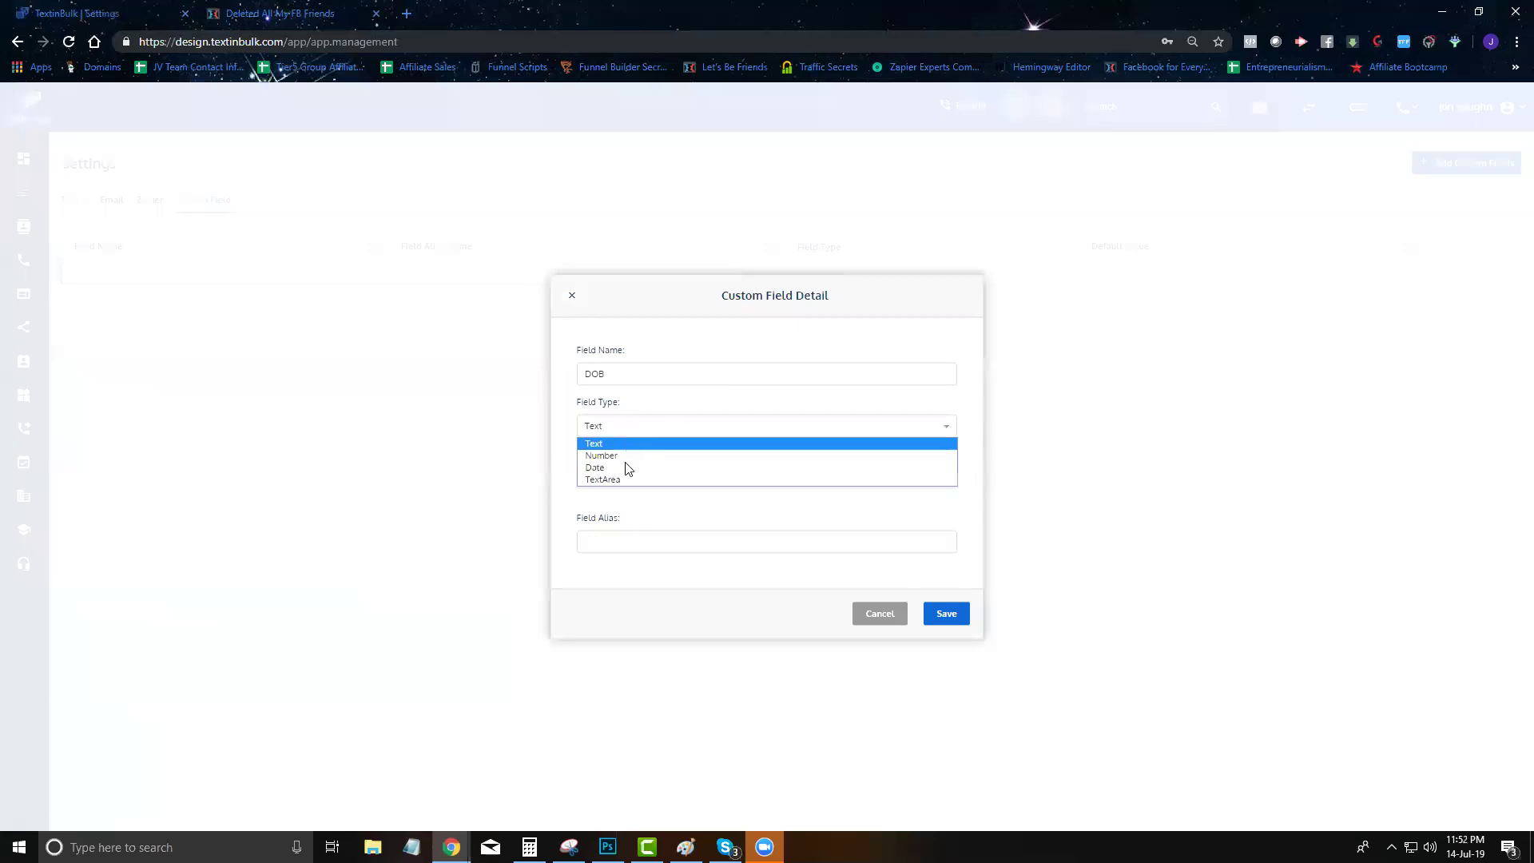
left_click(631, 468)
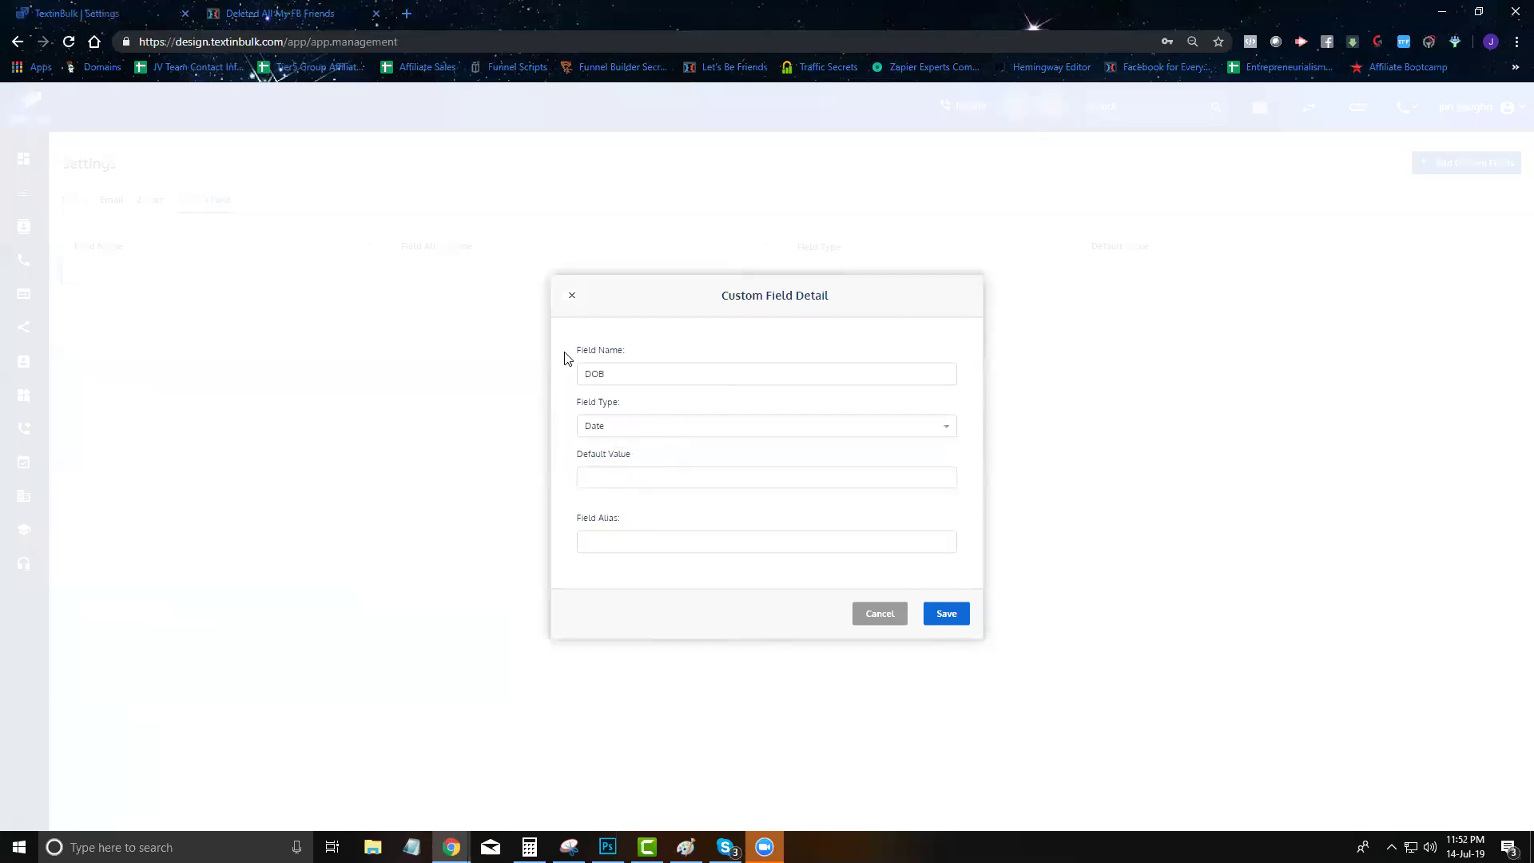
left_click(879, 613)
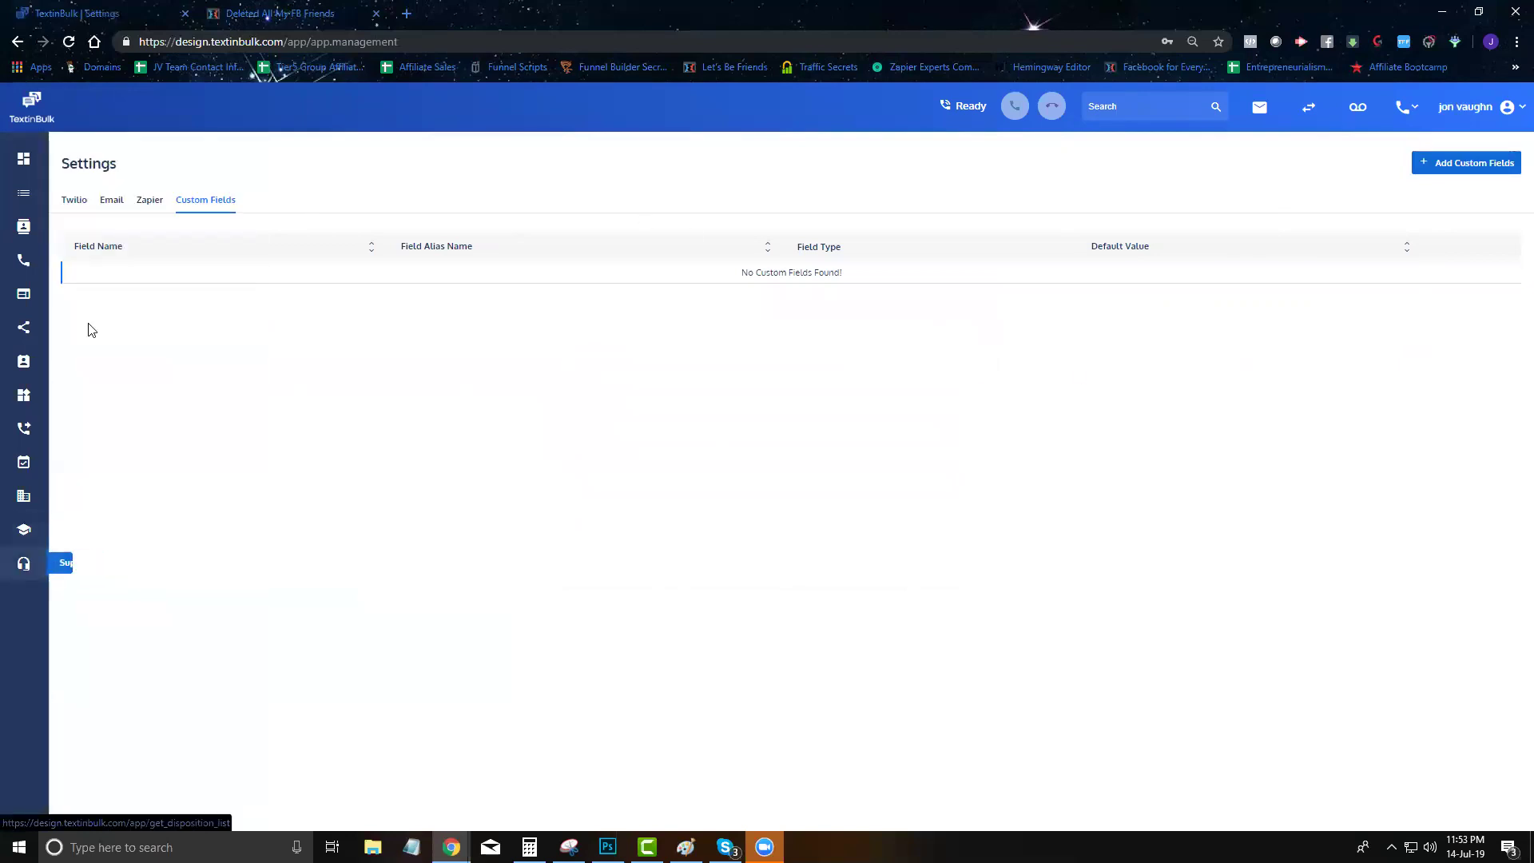
left_click(22, 161)
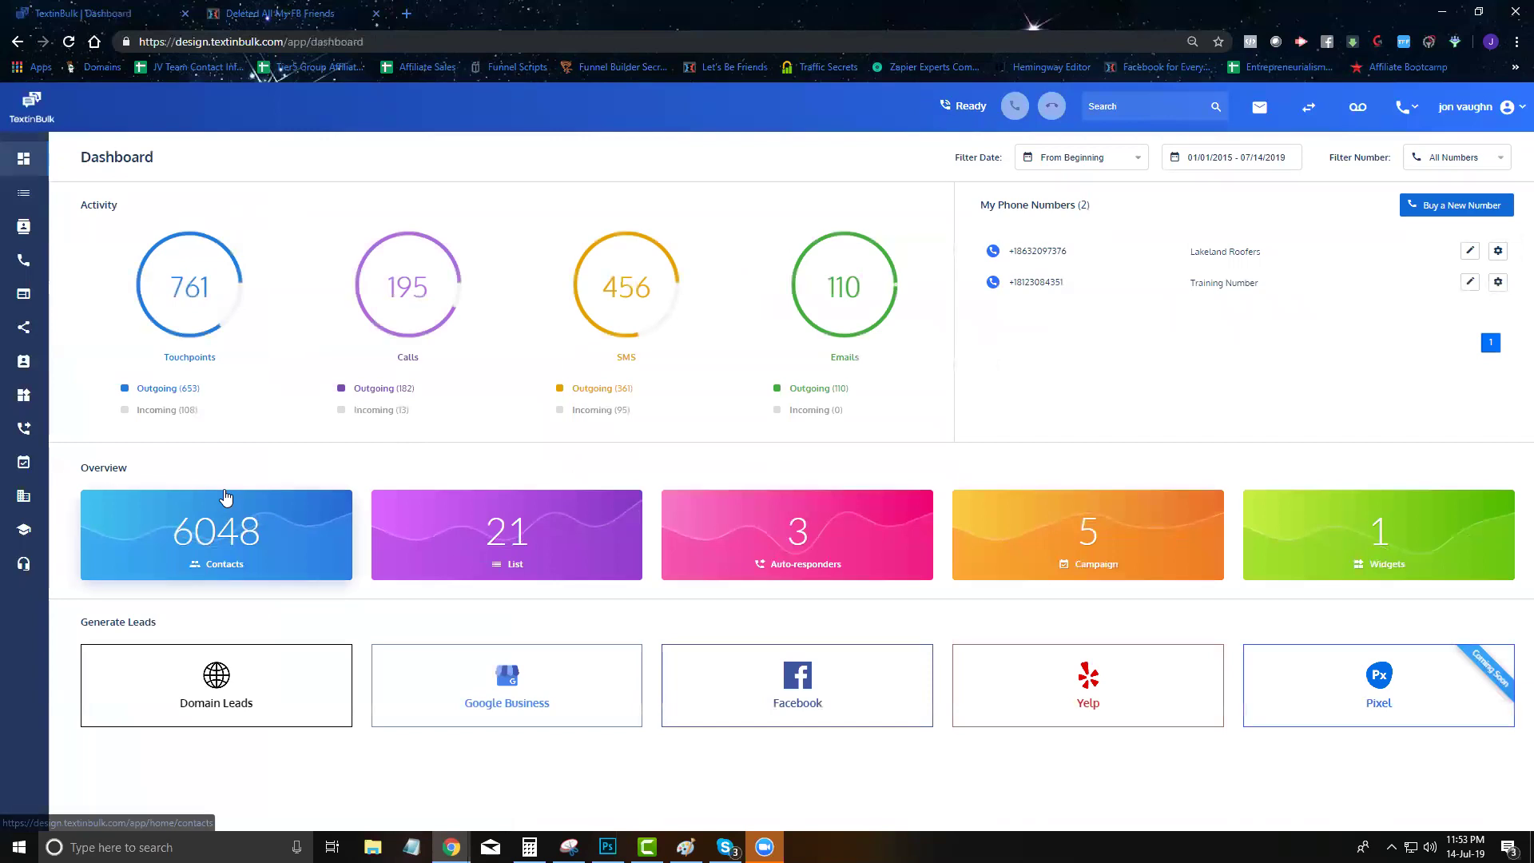
Open the June 1st lead list, find it has no records, then go back to the dashboard
left_click(214, 675)
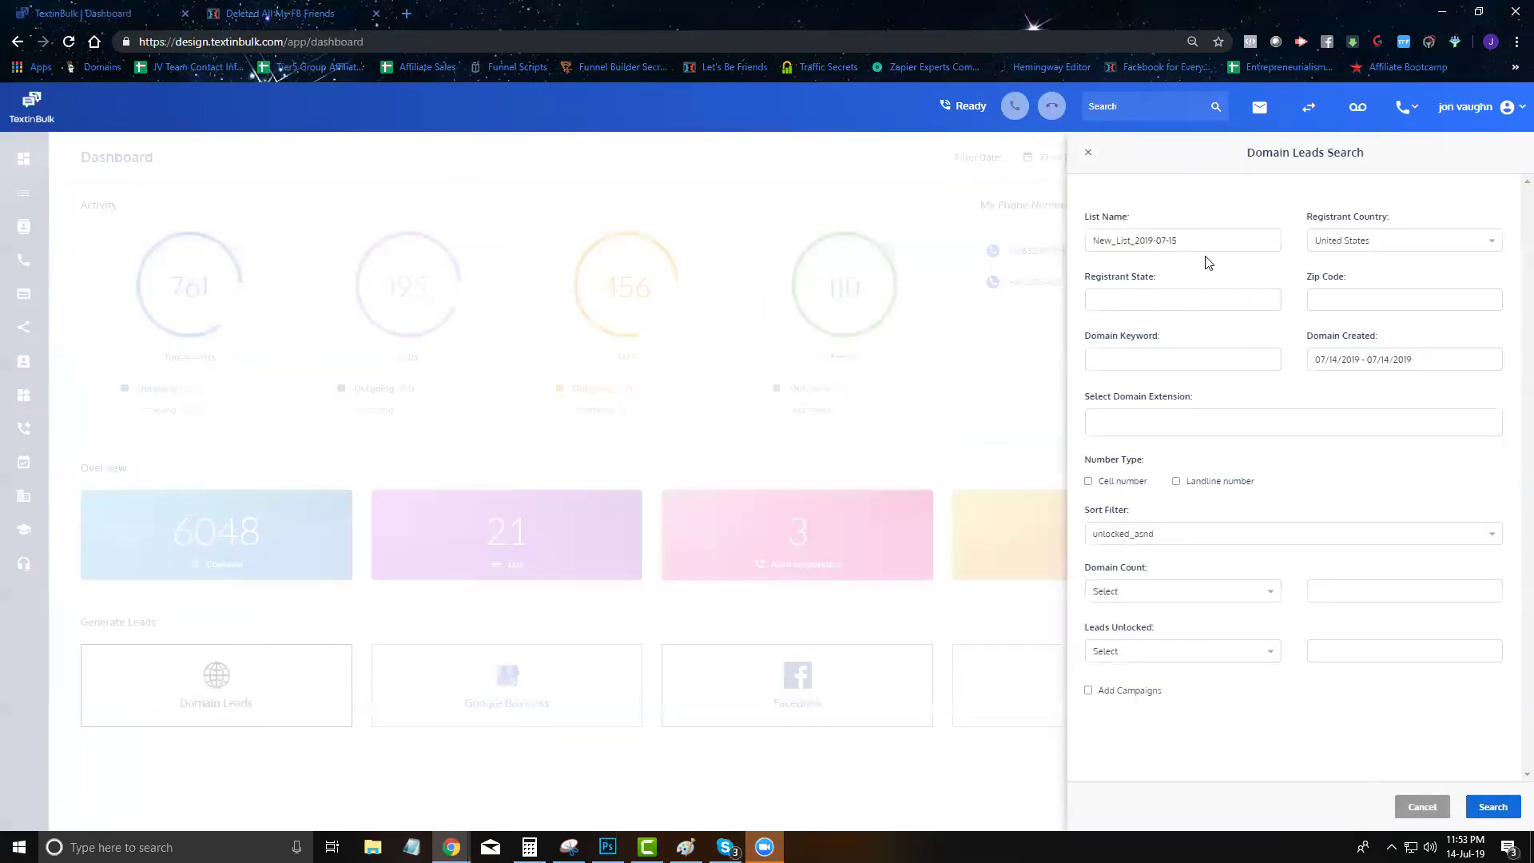
left_click(327, 209)
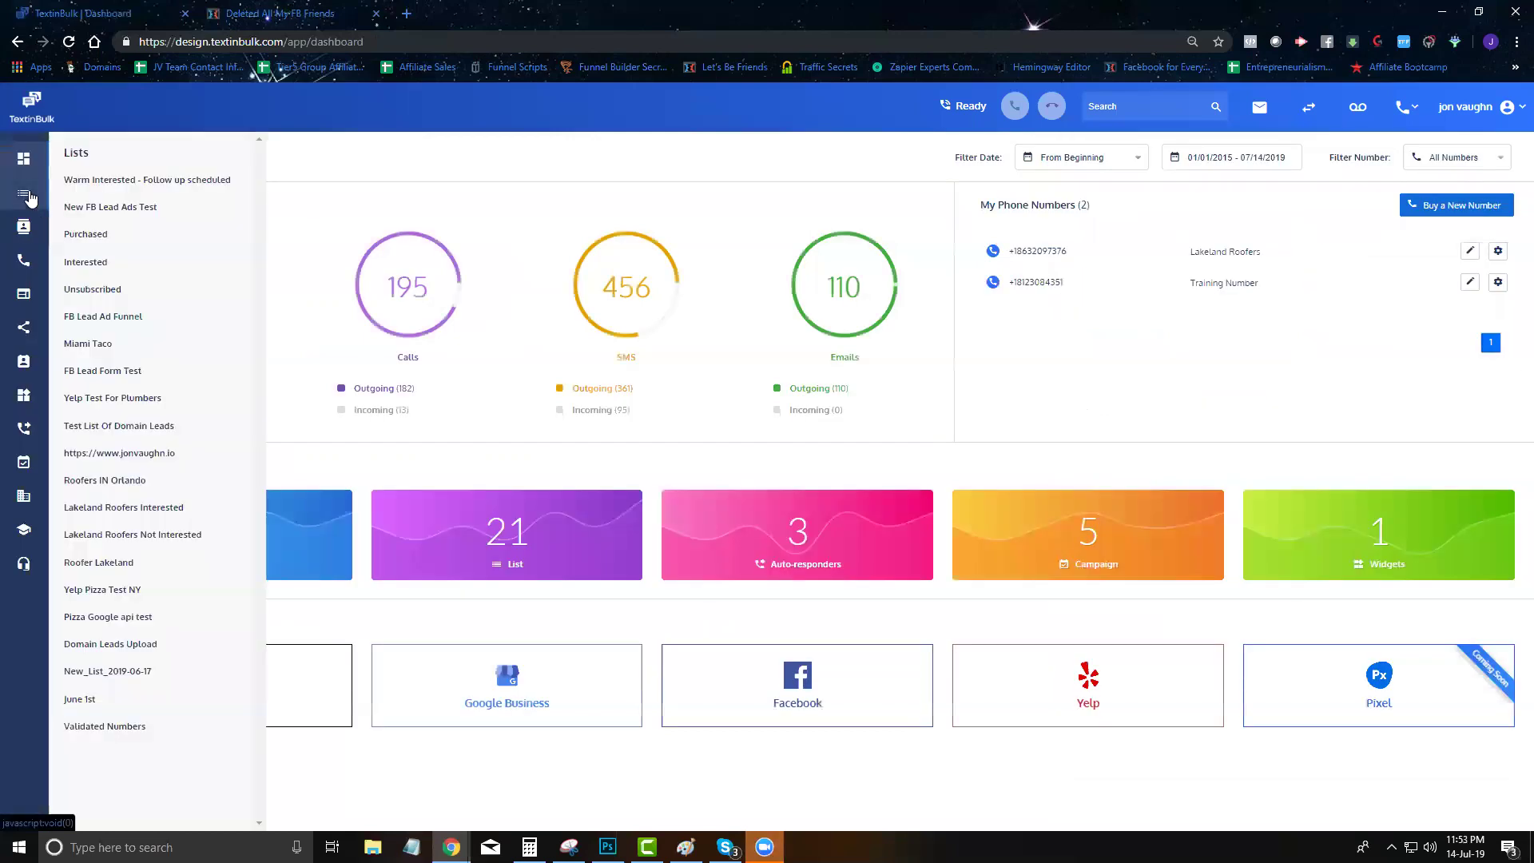
mouse_move(36, 196)
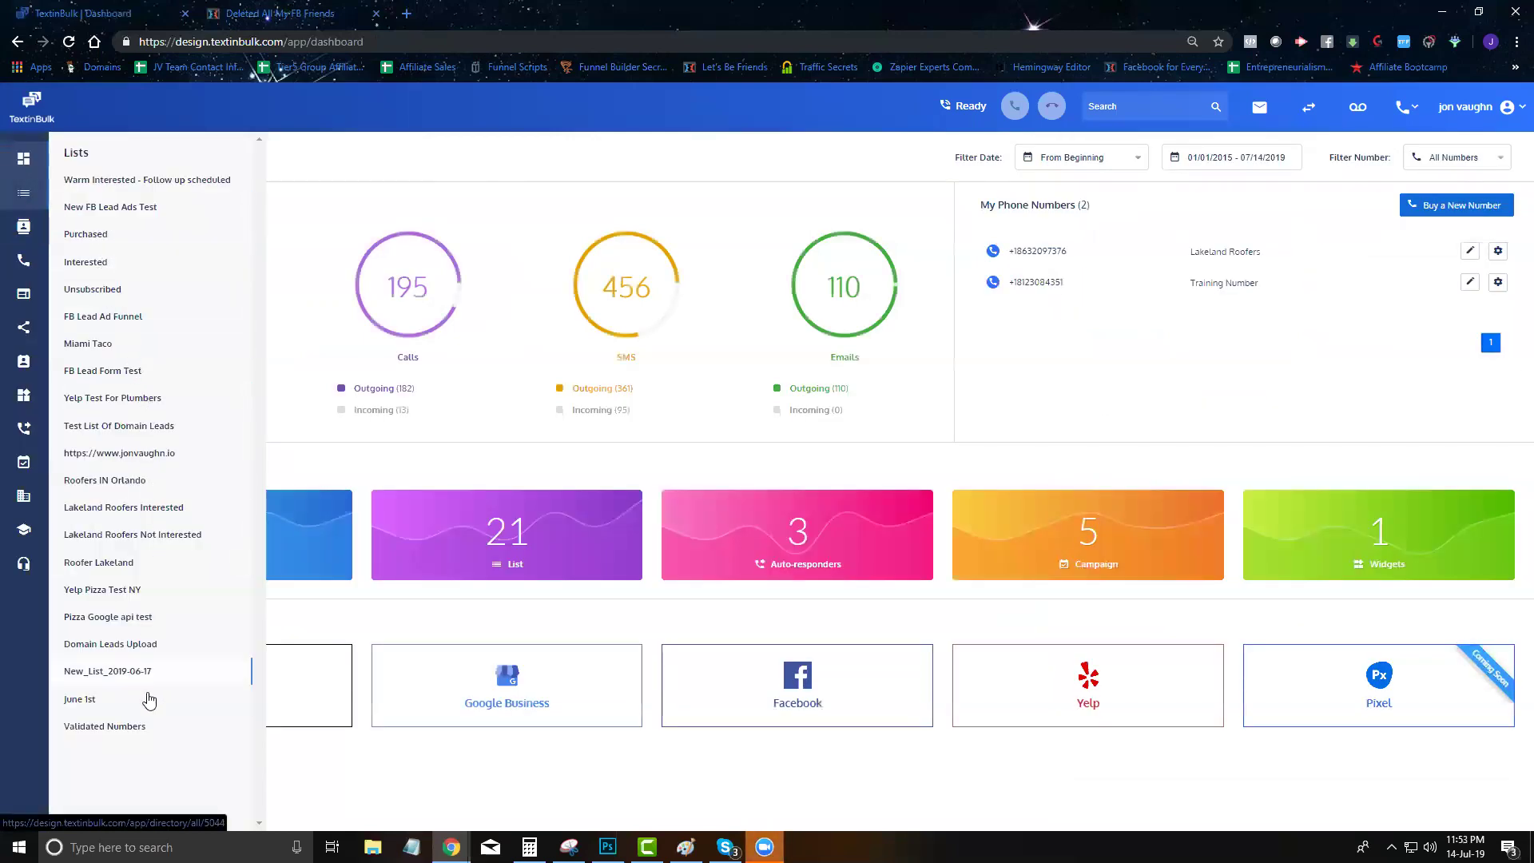
left_click(72, 701)
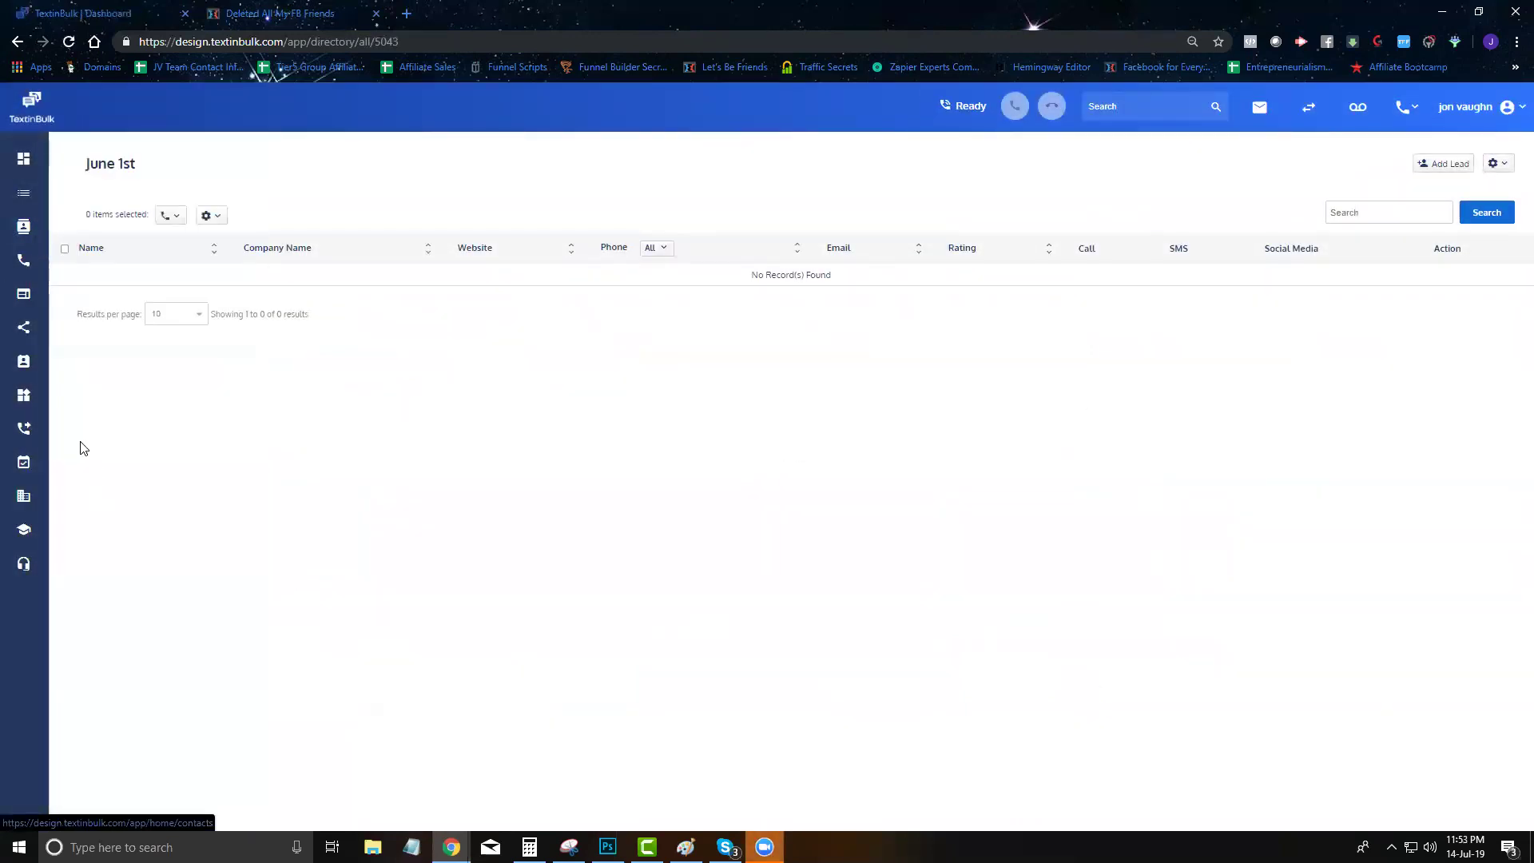
mouse_move(36, 196)
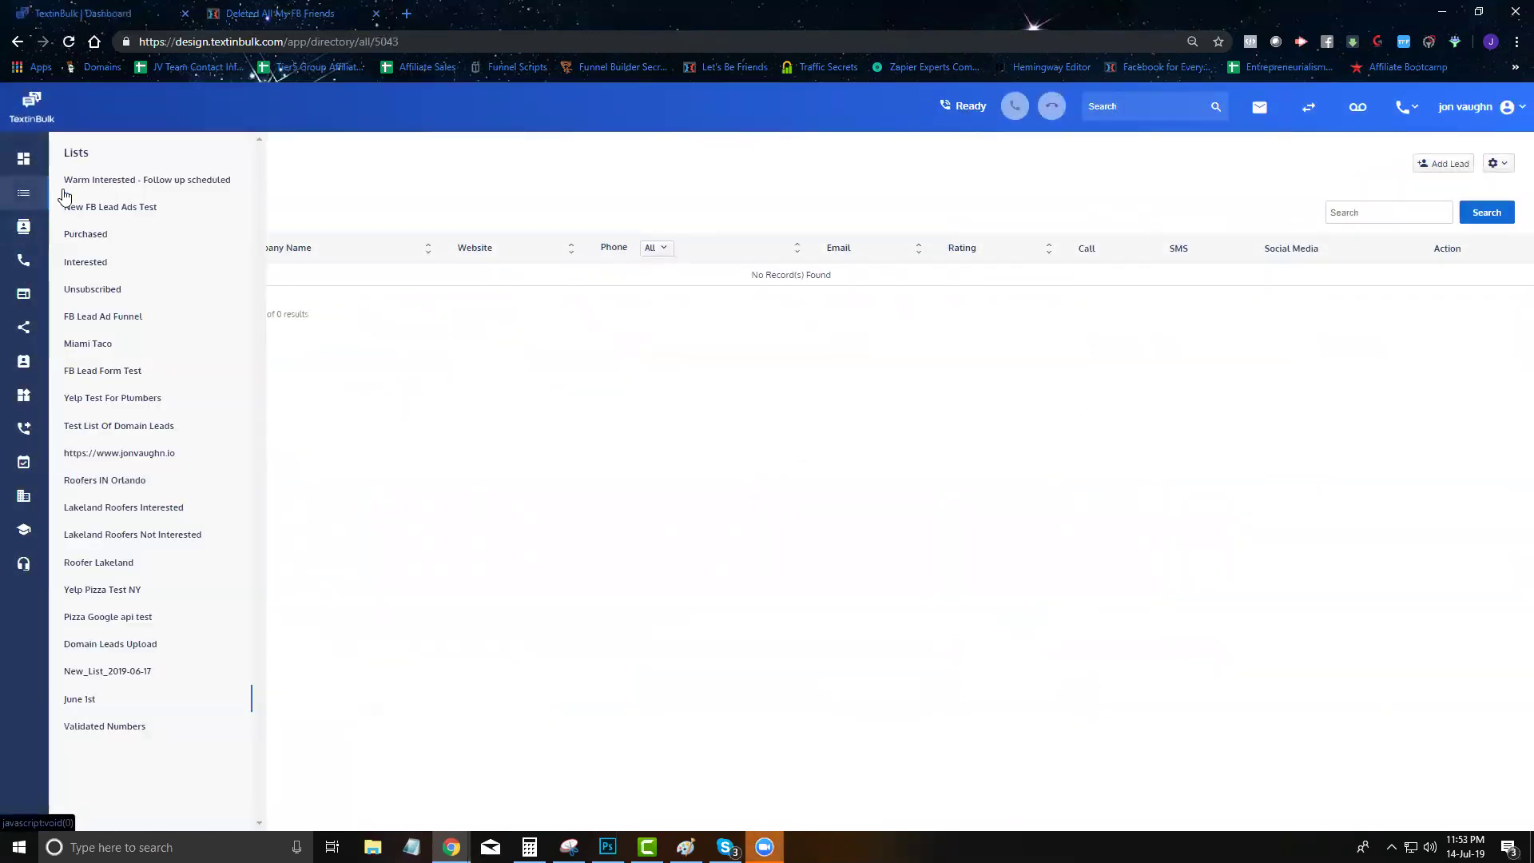
left_click(28, 161)
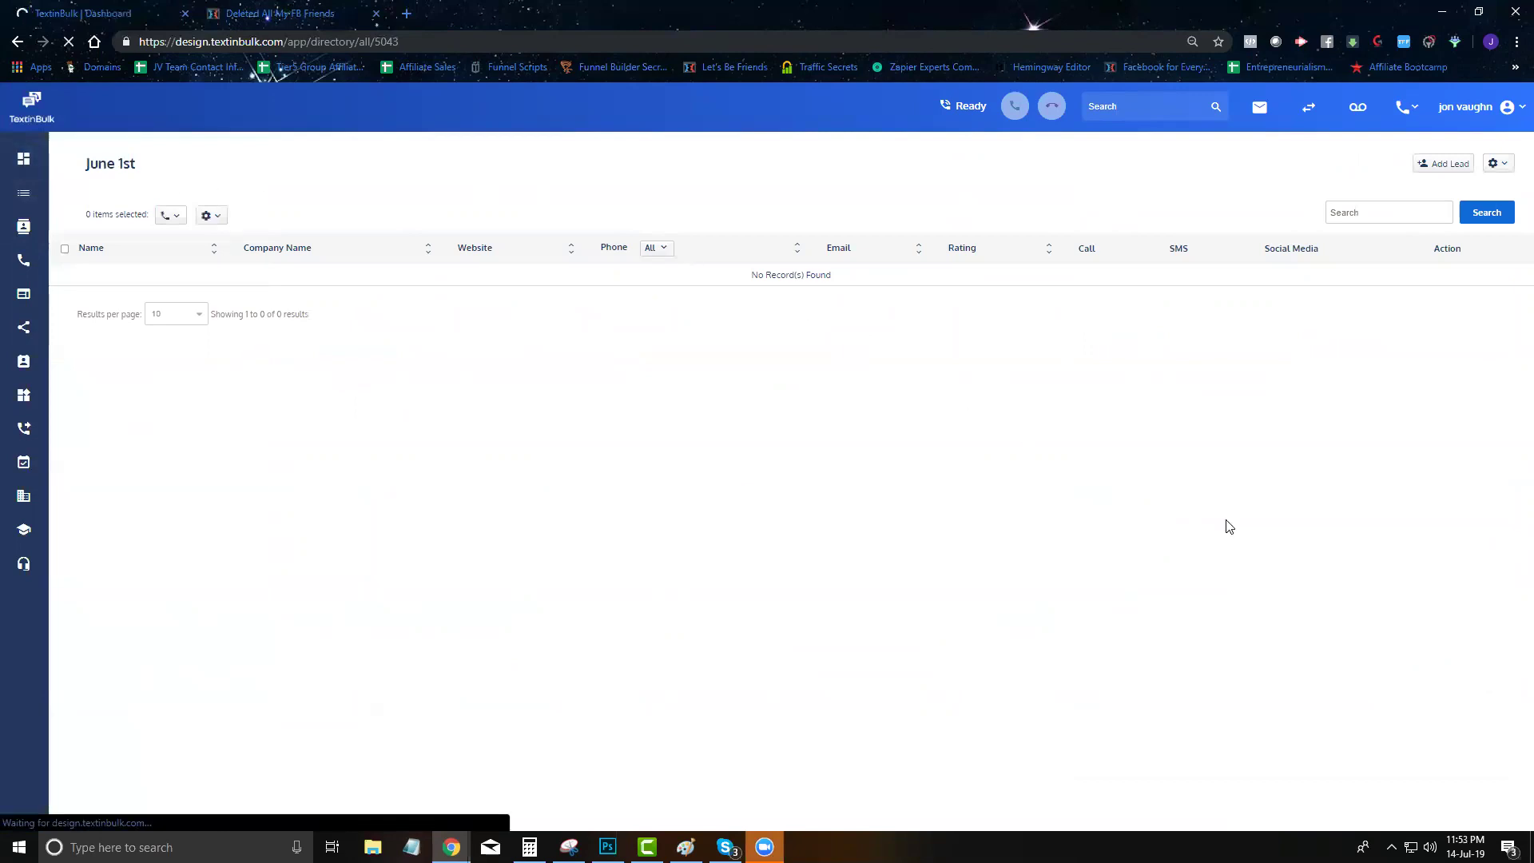
Open the Domain Leads search and name the new list 'July 1st'
left_click(242, 699)
right_click(242, 700)
left_click(166, 687)
left_click(219, 678)
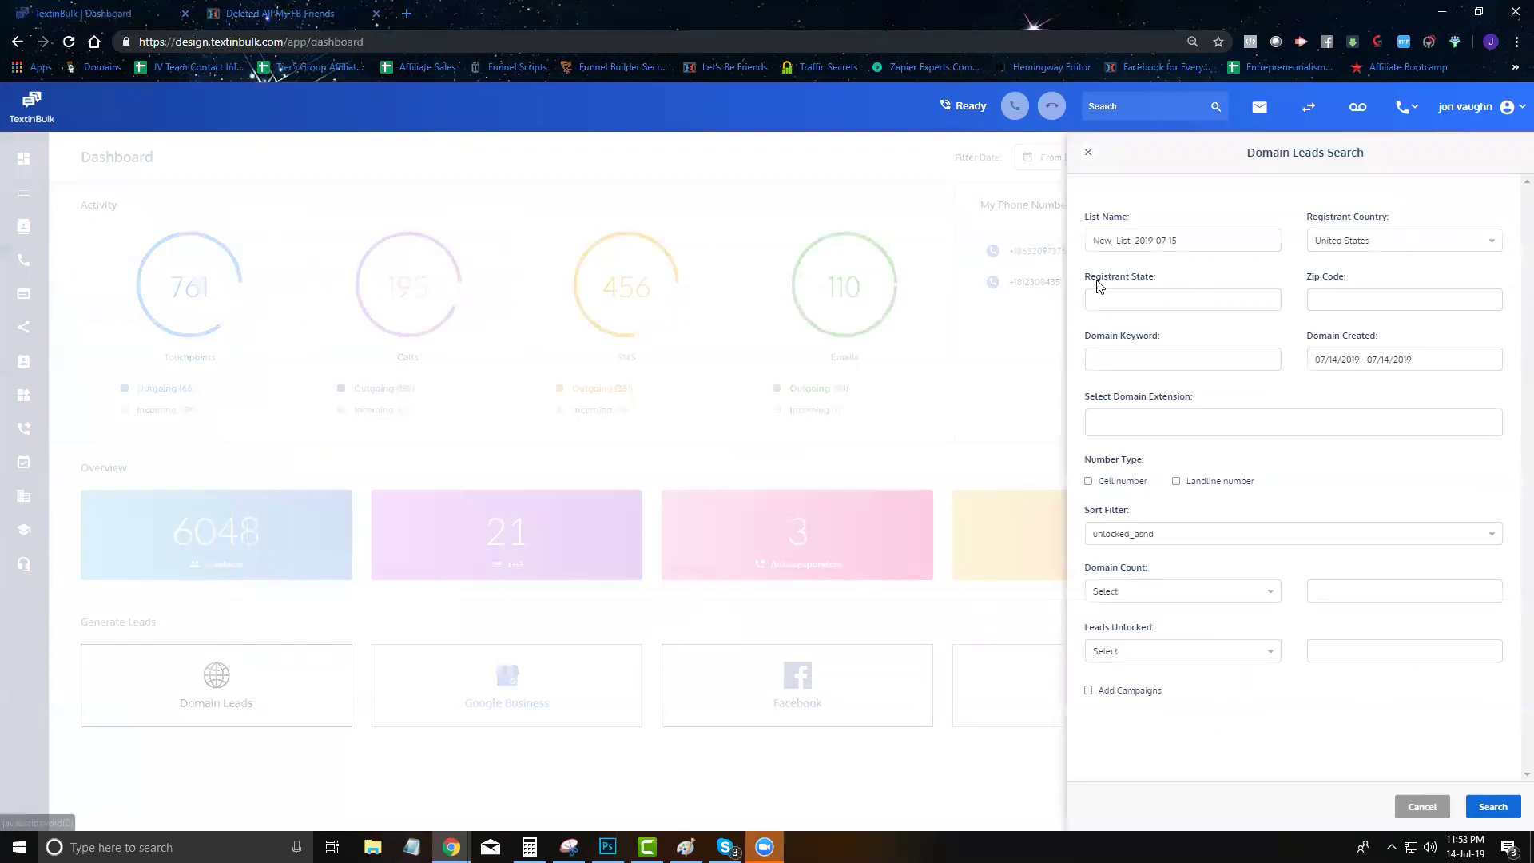
triple_click(1184, 234)
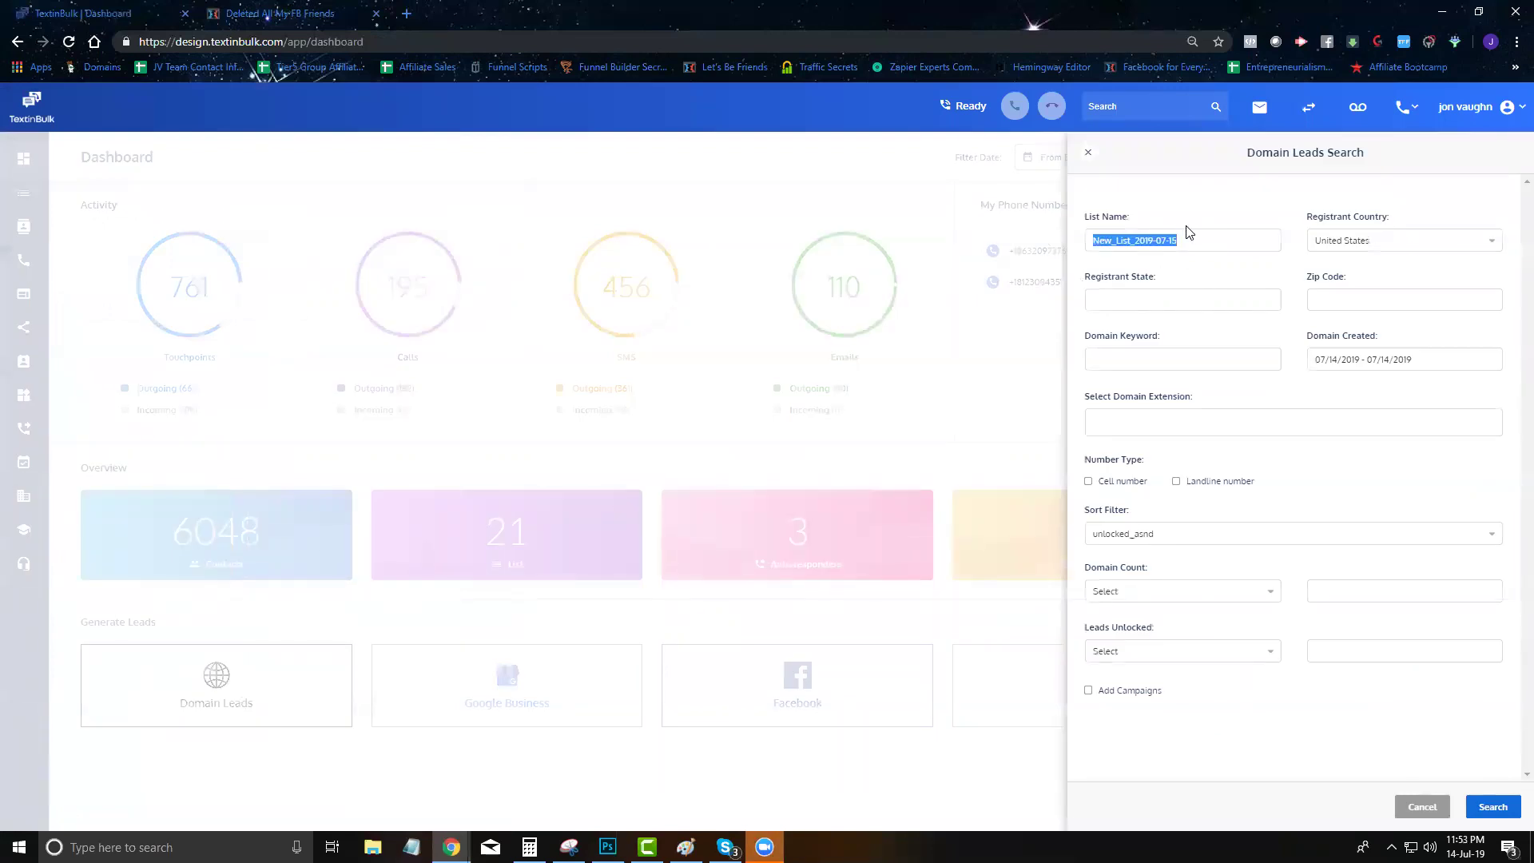
type("July 1st")
Limit the search to .com domains created 07/01/2019 and run it to create the list
left_click(1350, 362)
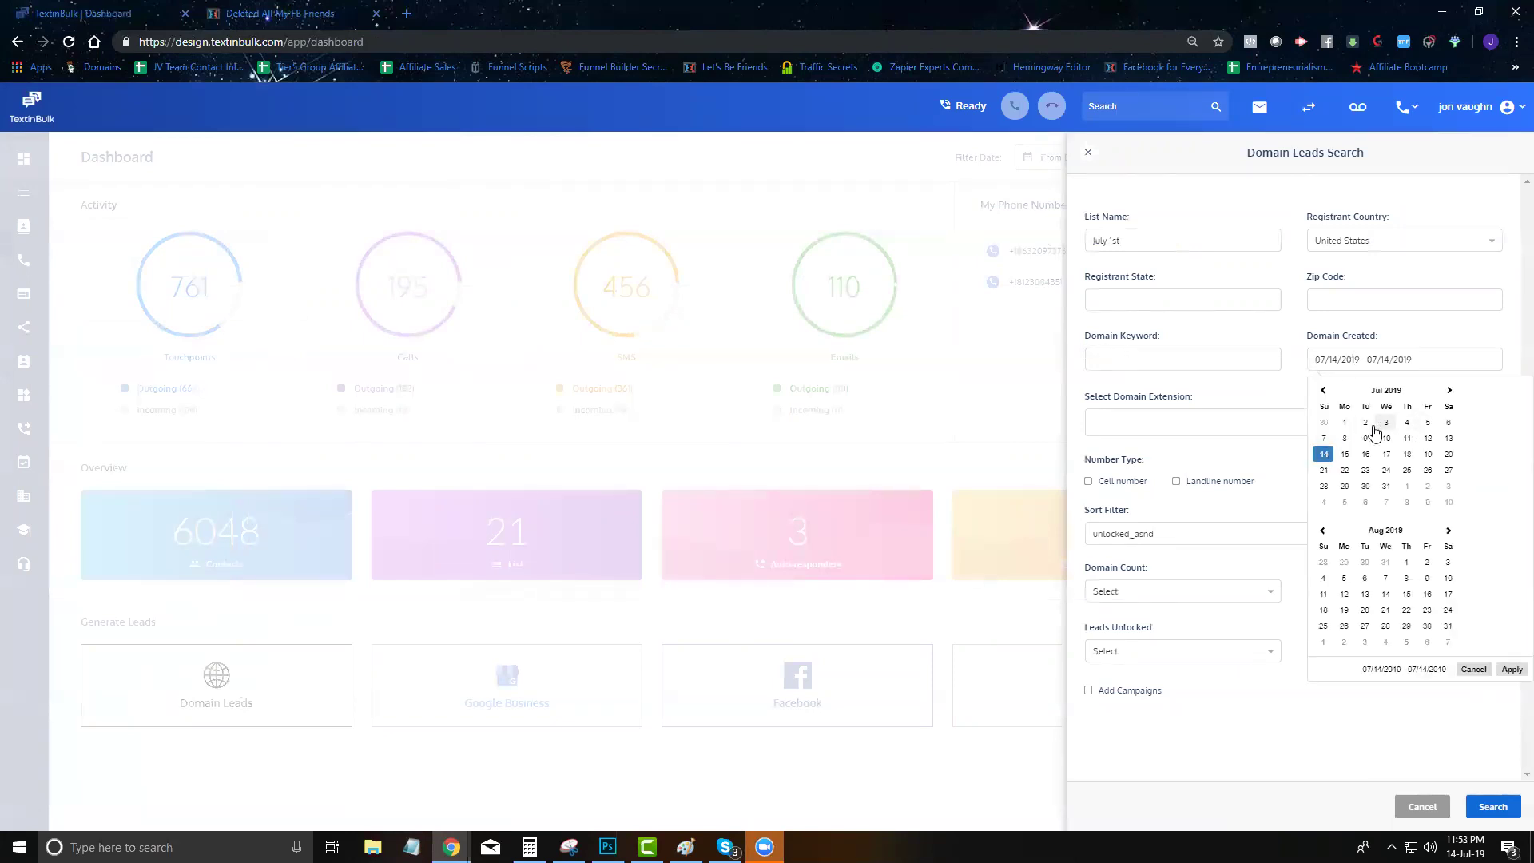
left_click(1346, 424)
left_click(1350, 429)
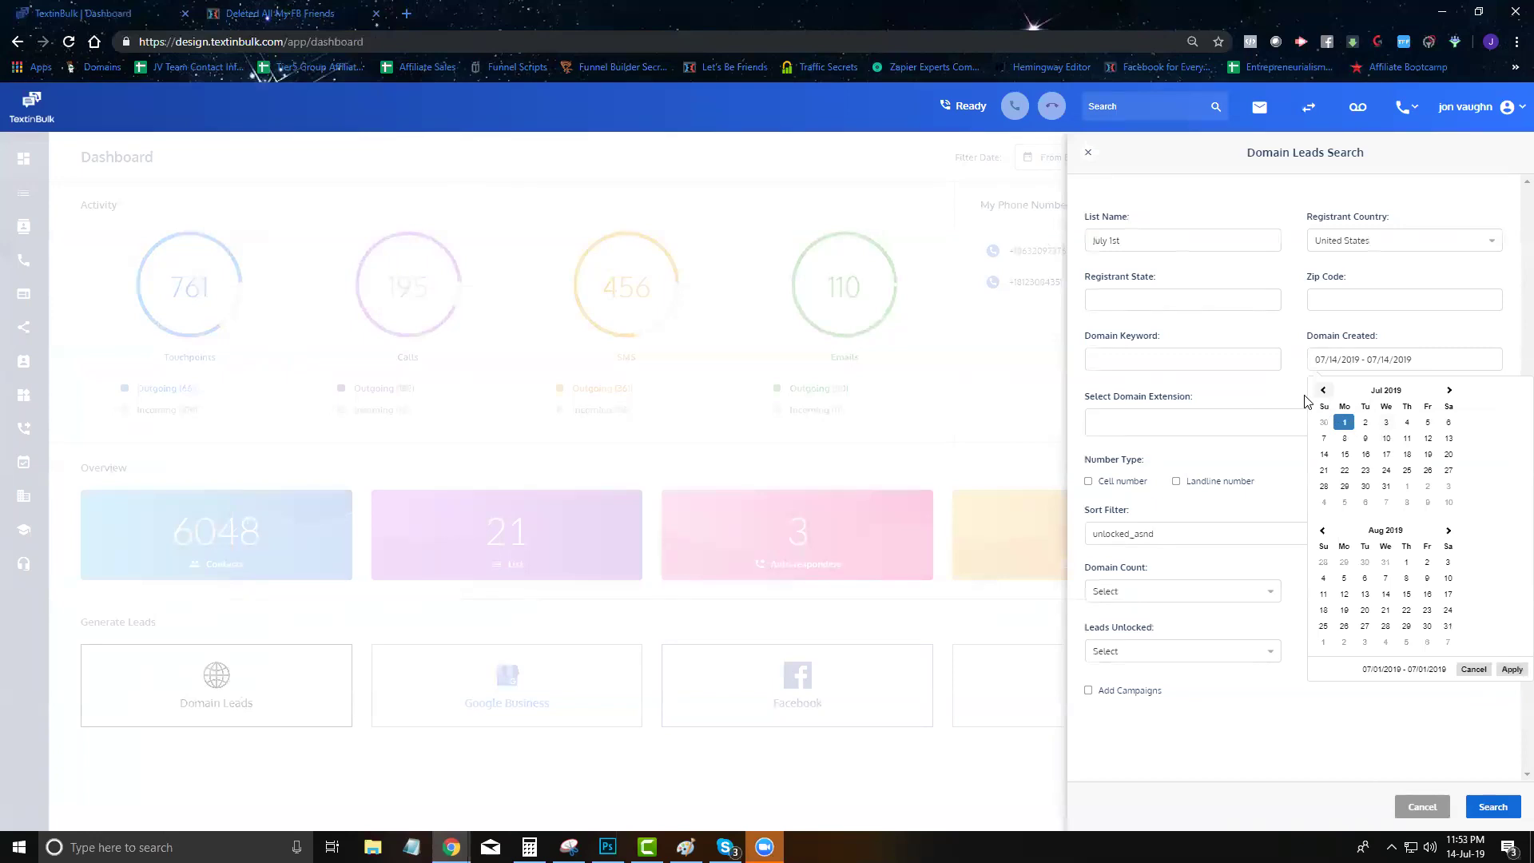
left_click(1512, 670)
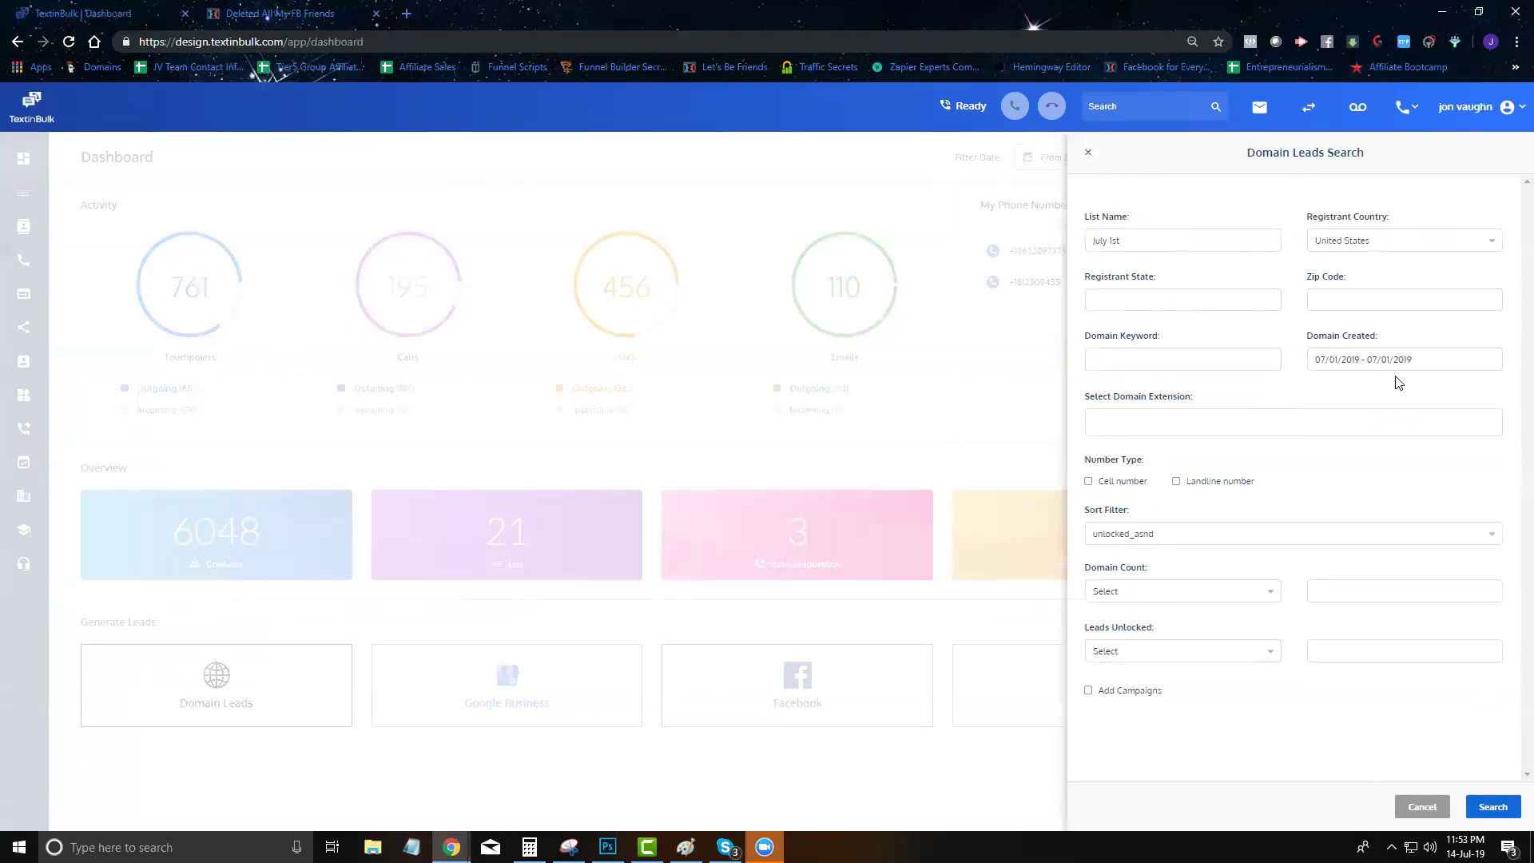
left_click(1168, 429)
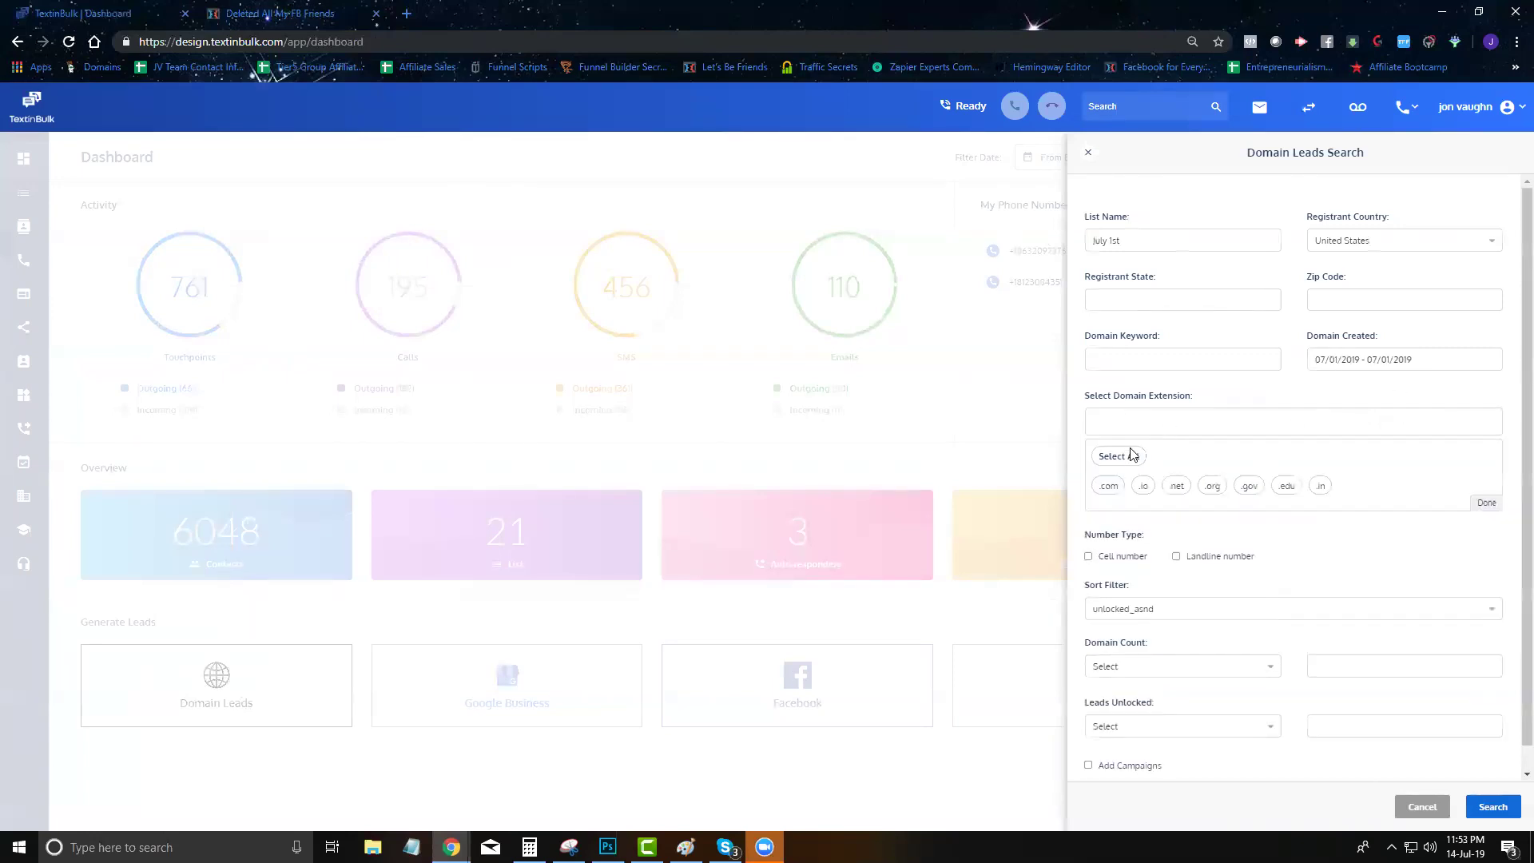
left_click(1108, 486)
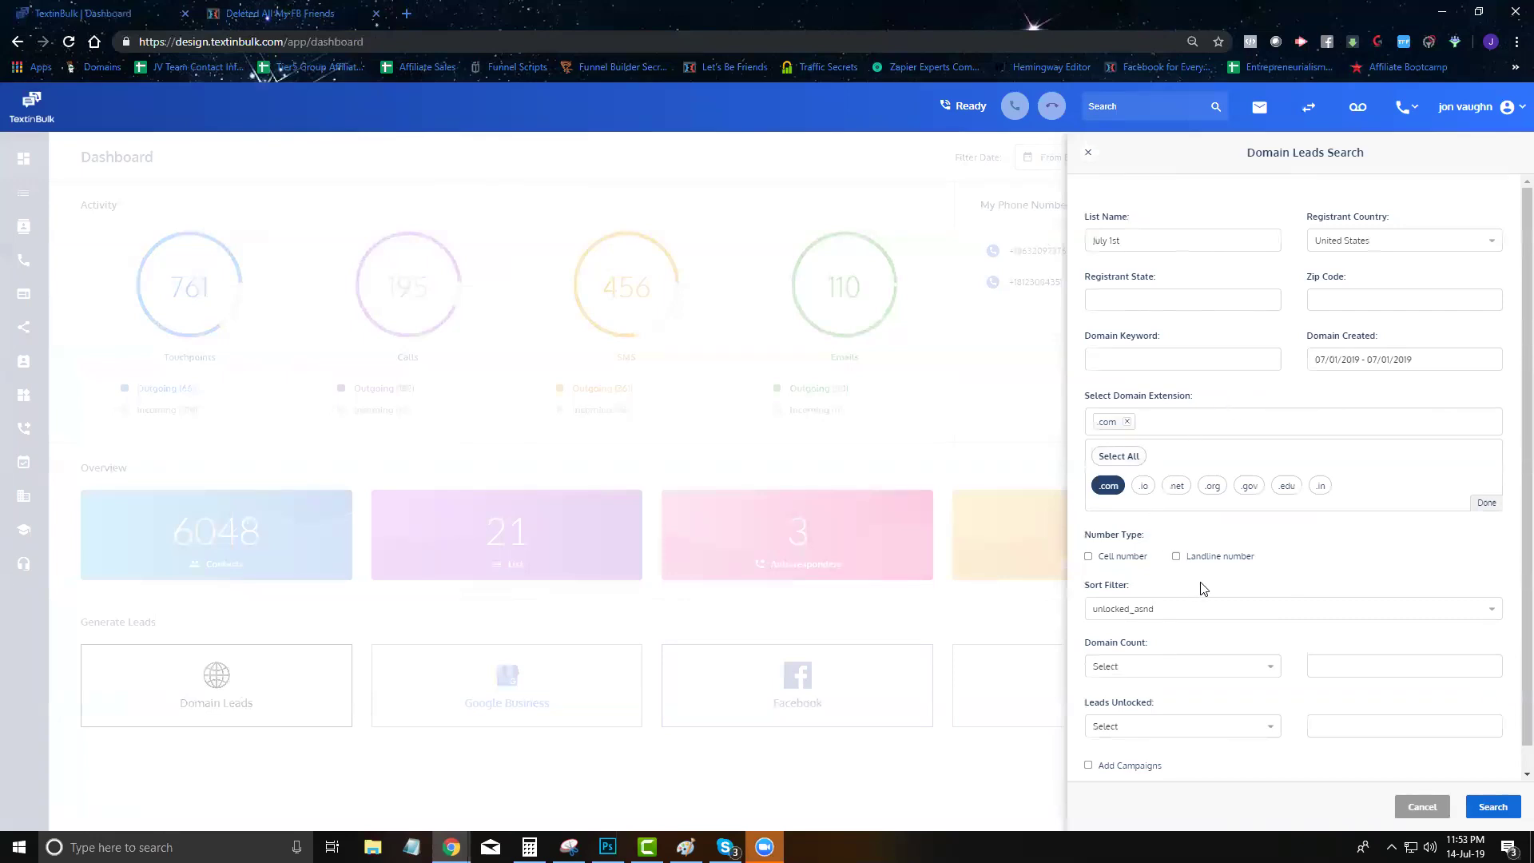
scroll(1175, 616, "down", 1)
scroll(1215, 661, "up", 1)
scroll(1283, 363, "down", 1)
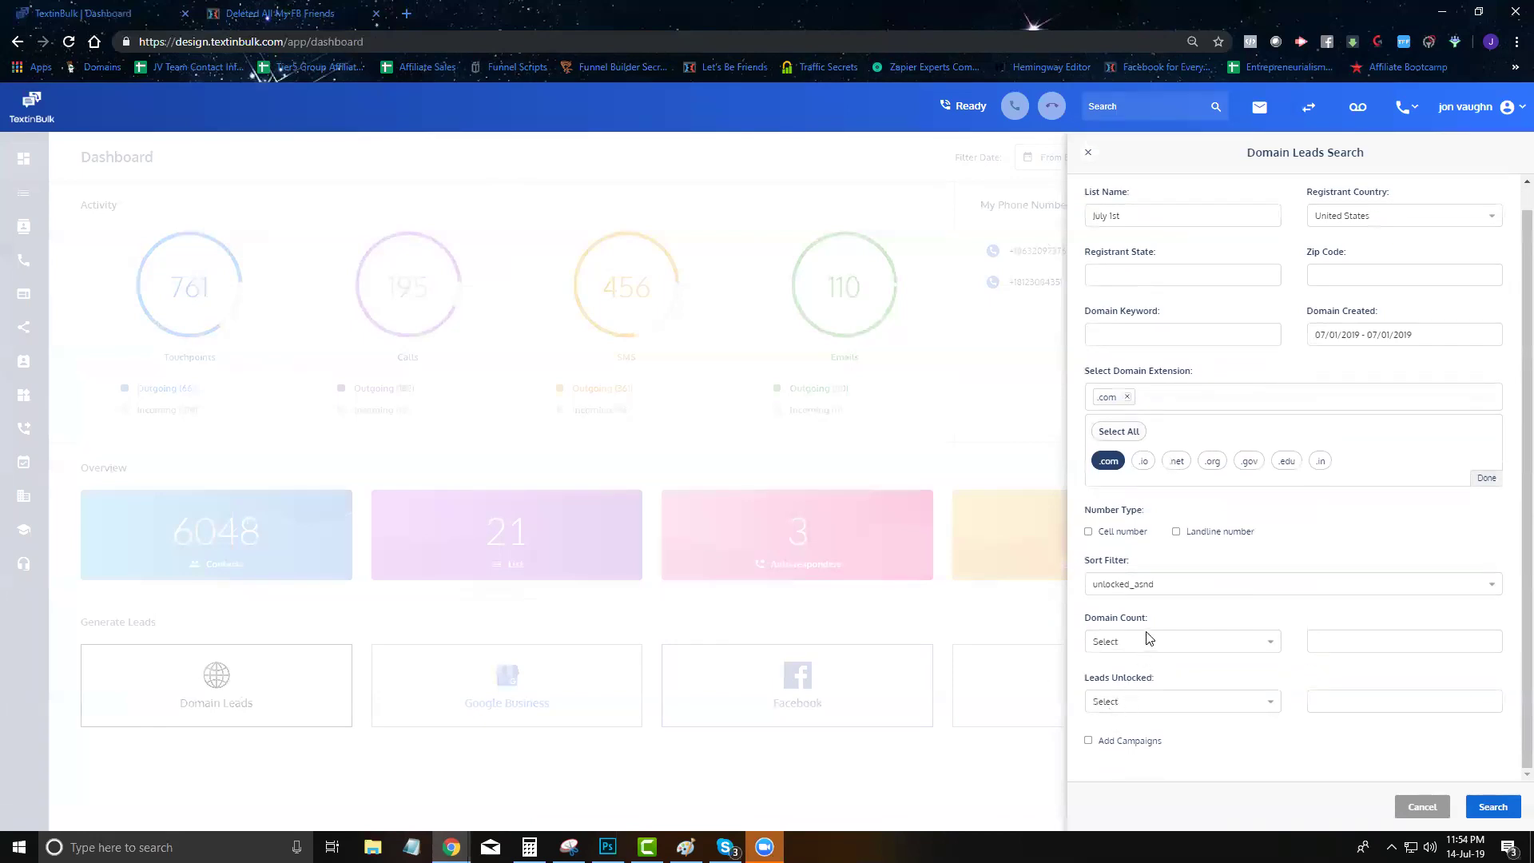
left_click(1493, 809)
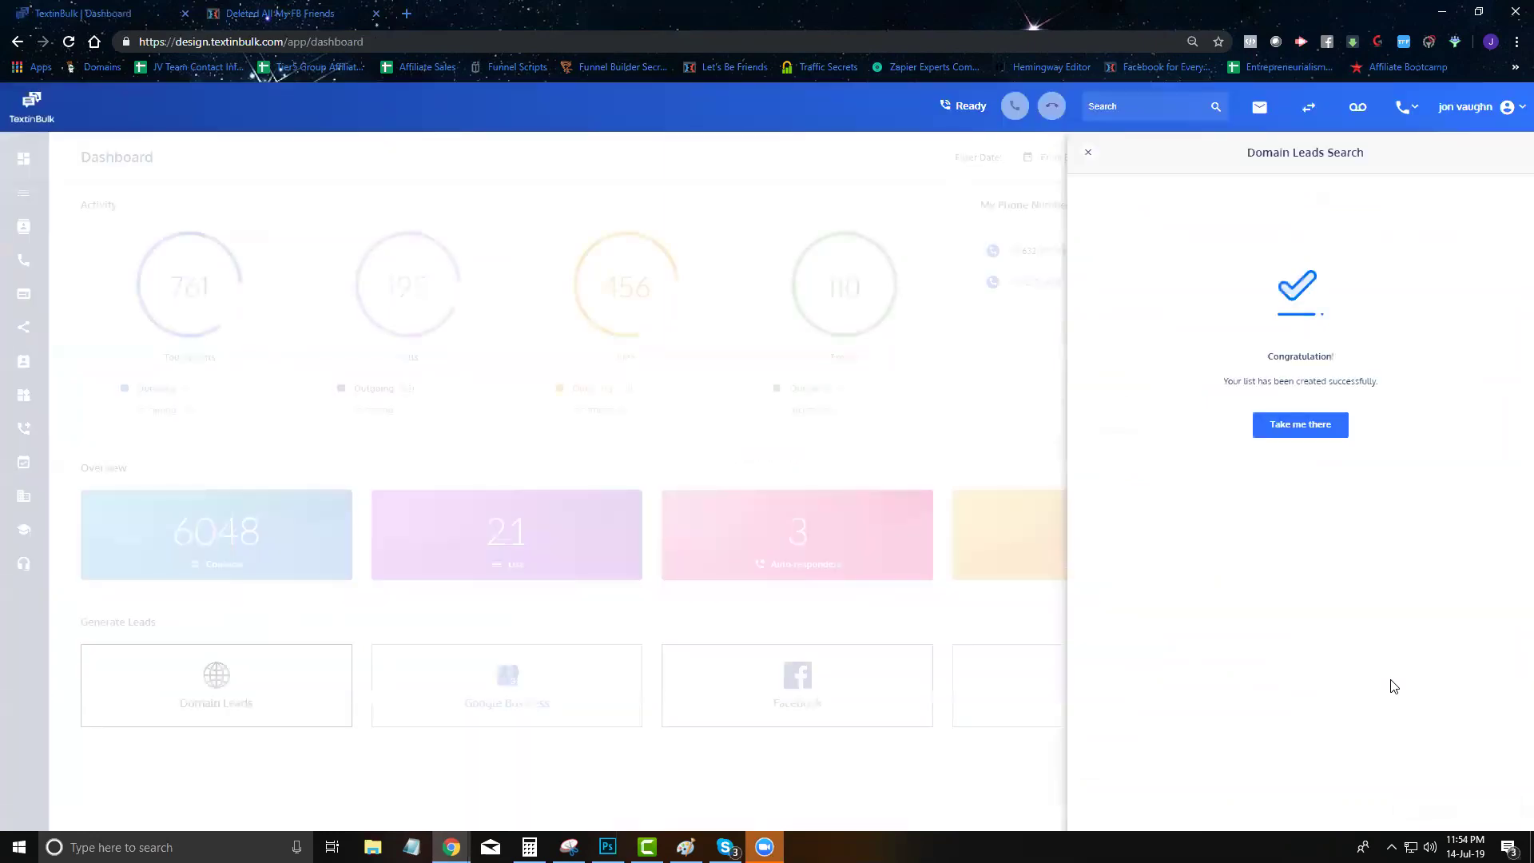
Build the Google Business list 'Google Test Insurance' for Lakeland, FL, USA with an insurance keyword
left_click(1087, 152)
left_click(505, 679)
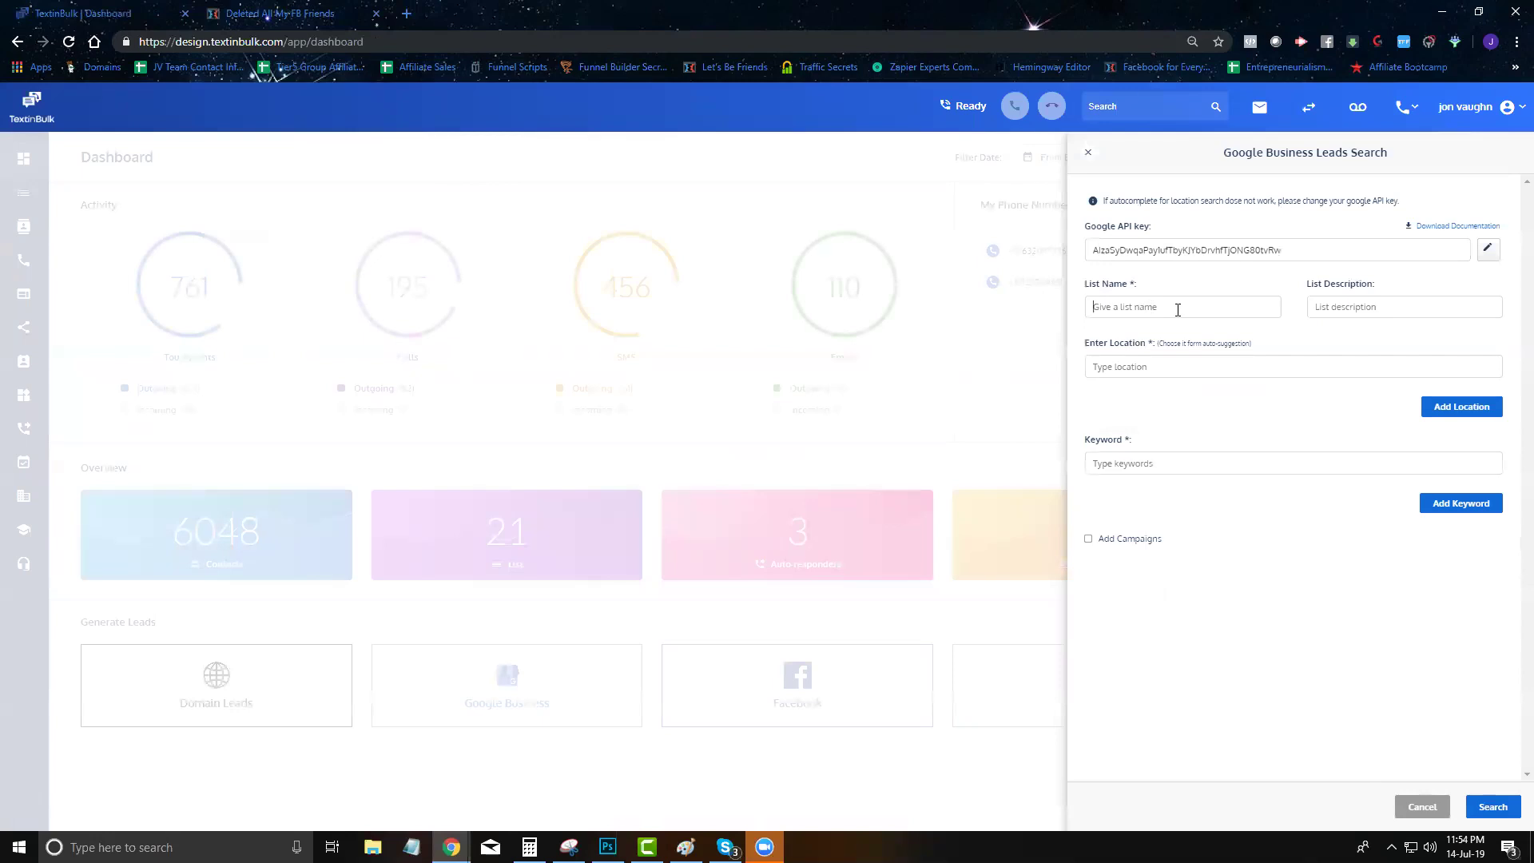
type("Google Test Insurance")
key("Tab")
key("Tab")
type("lank")
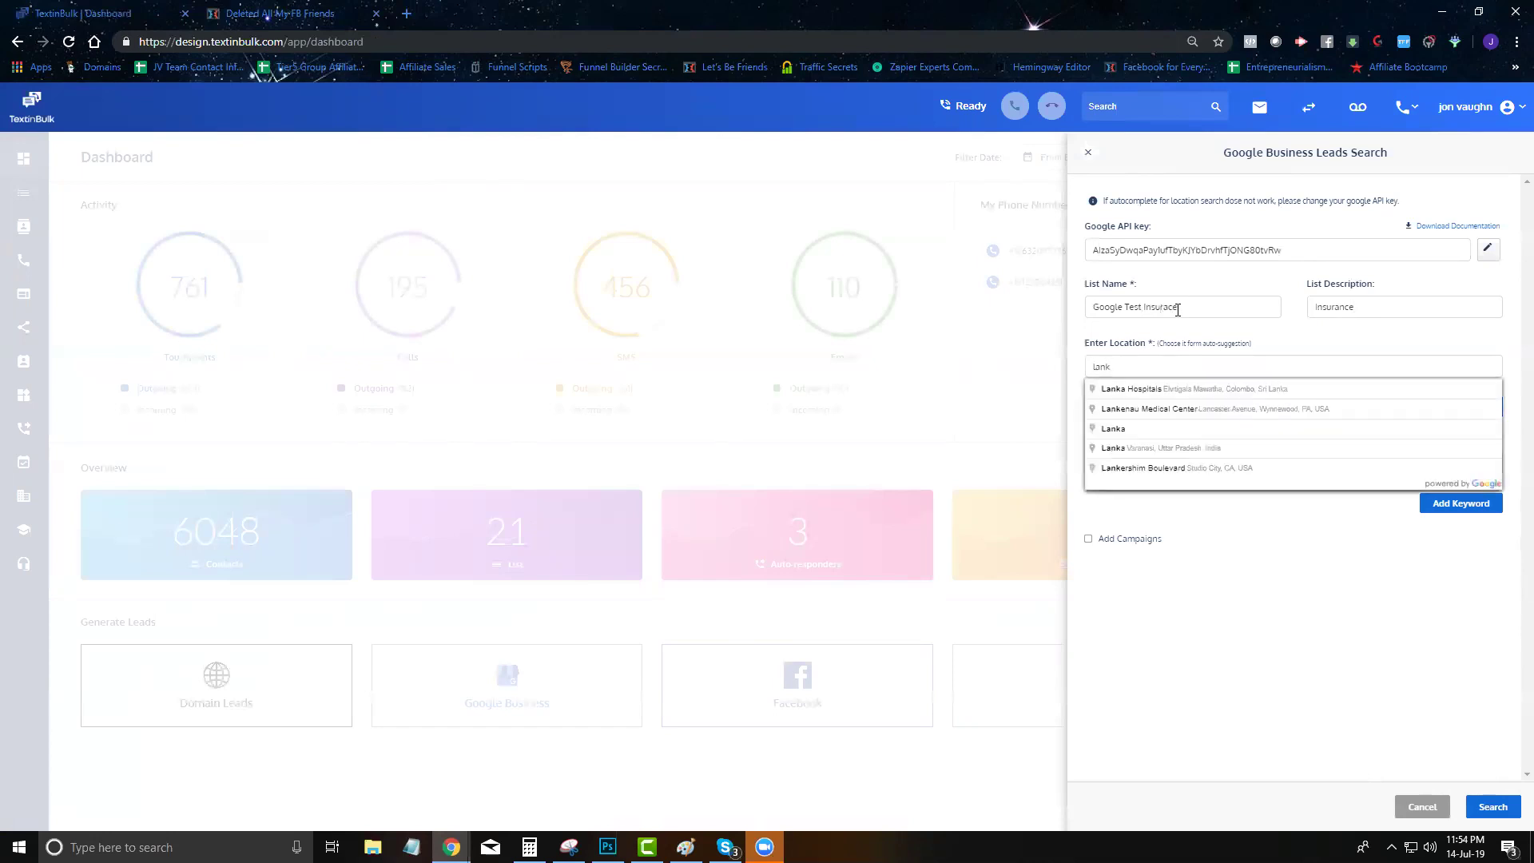
key("BackSpace")
key("BackSpace")
type("kelan")
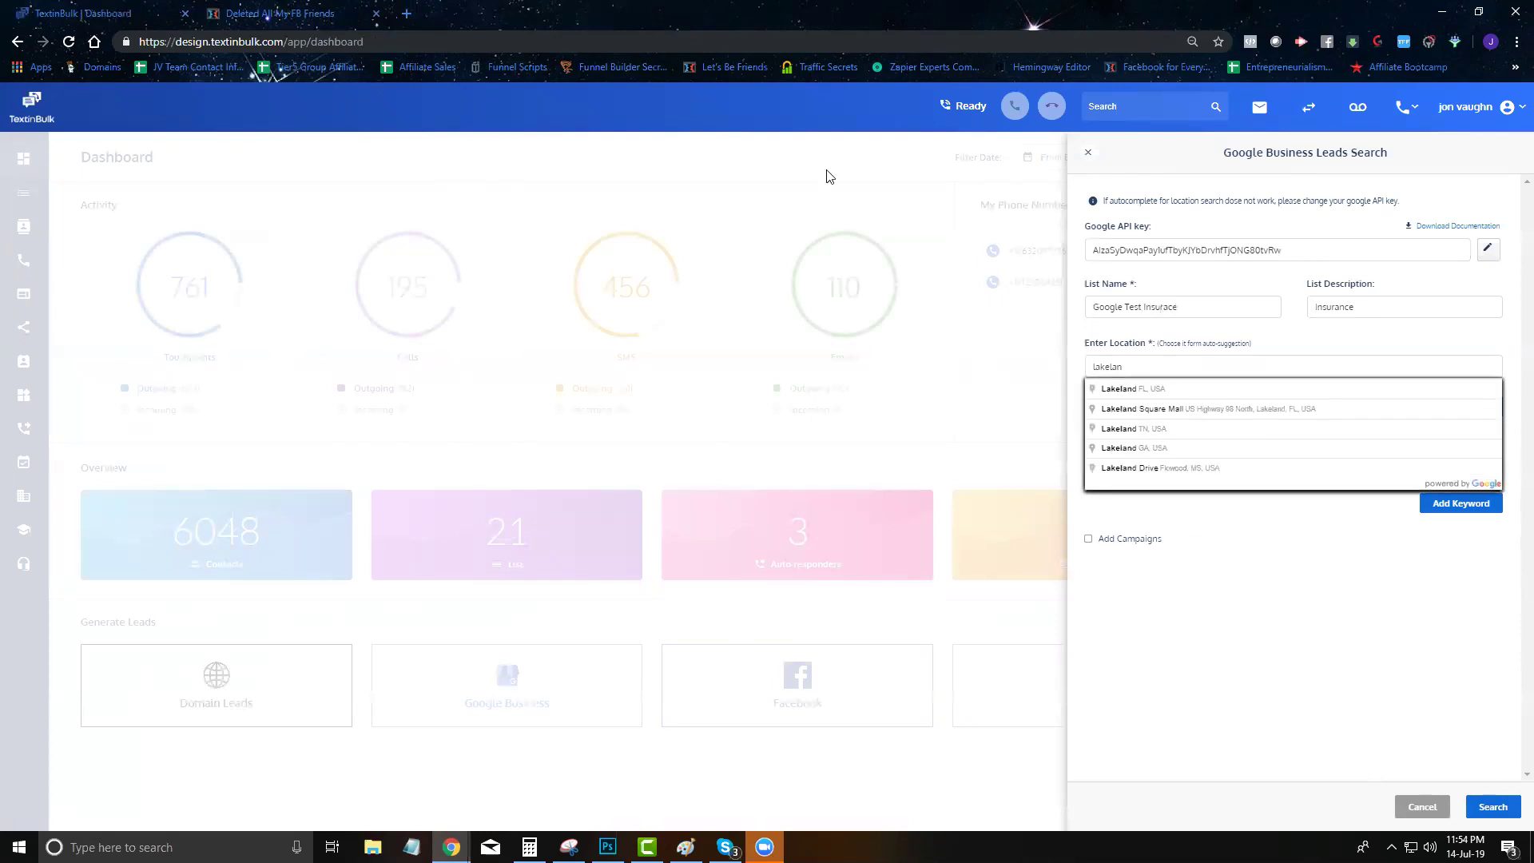
left_click(1142, 390)
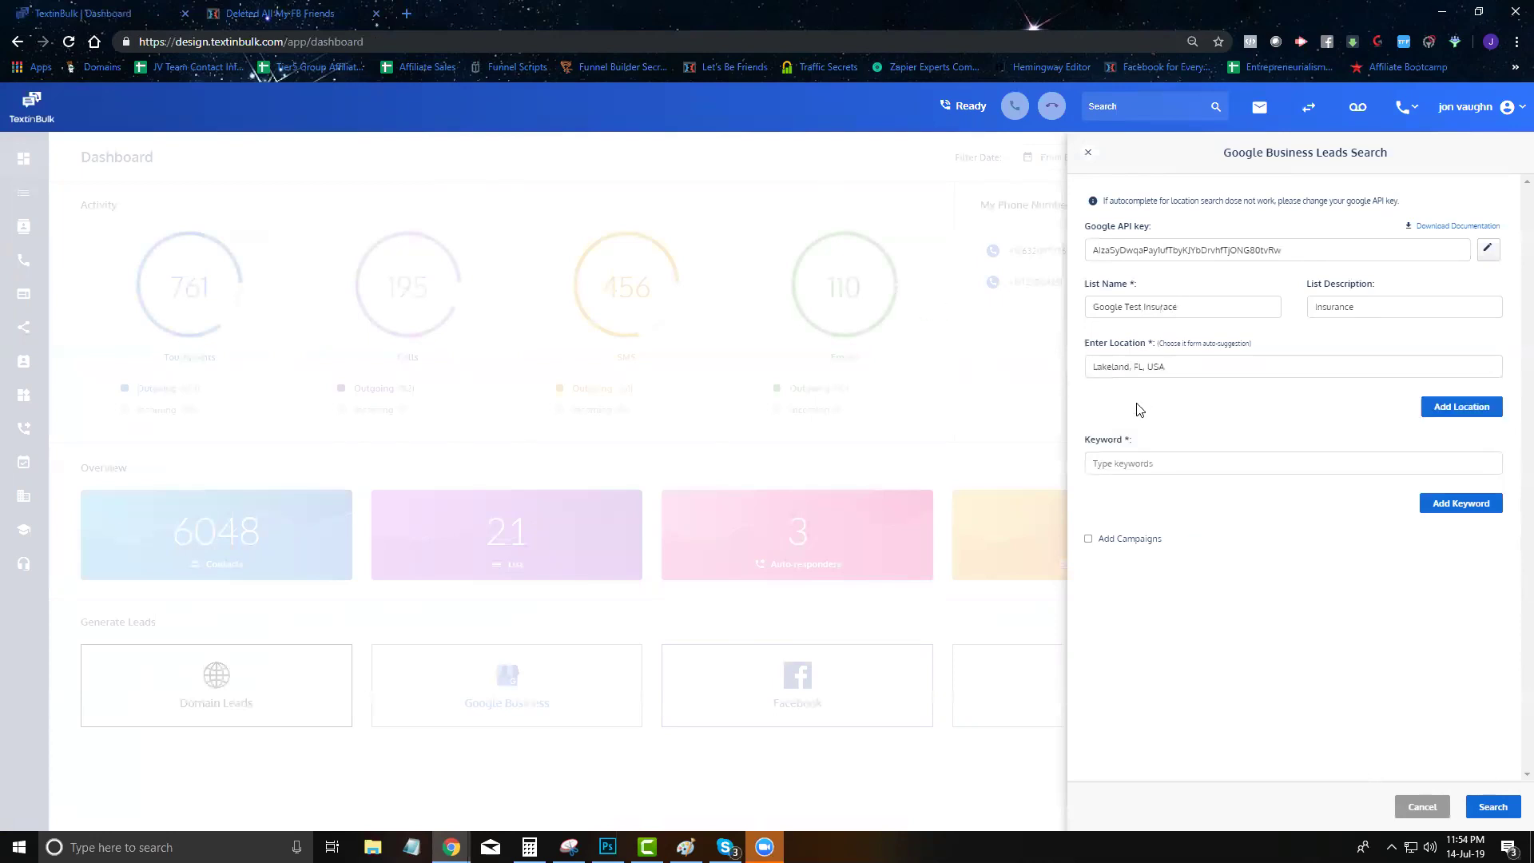
left_click(1147, 472)
type("insurance")
left_click(1491, 809)
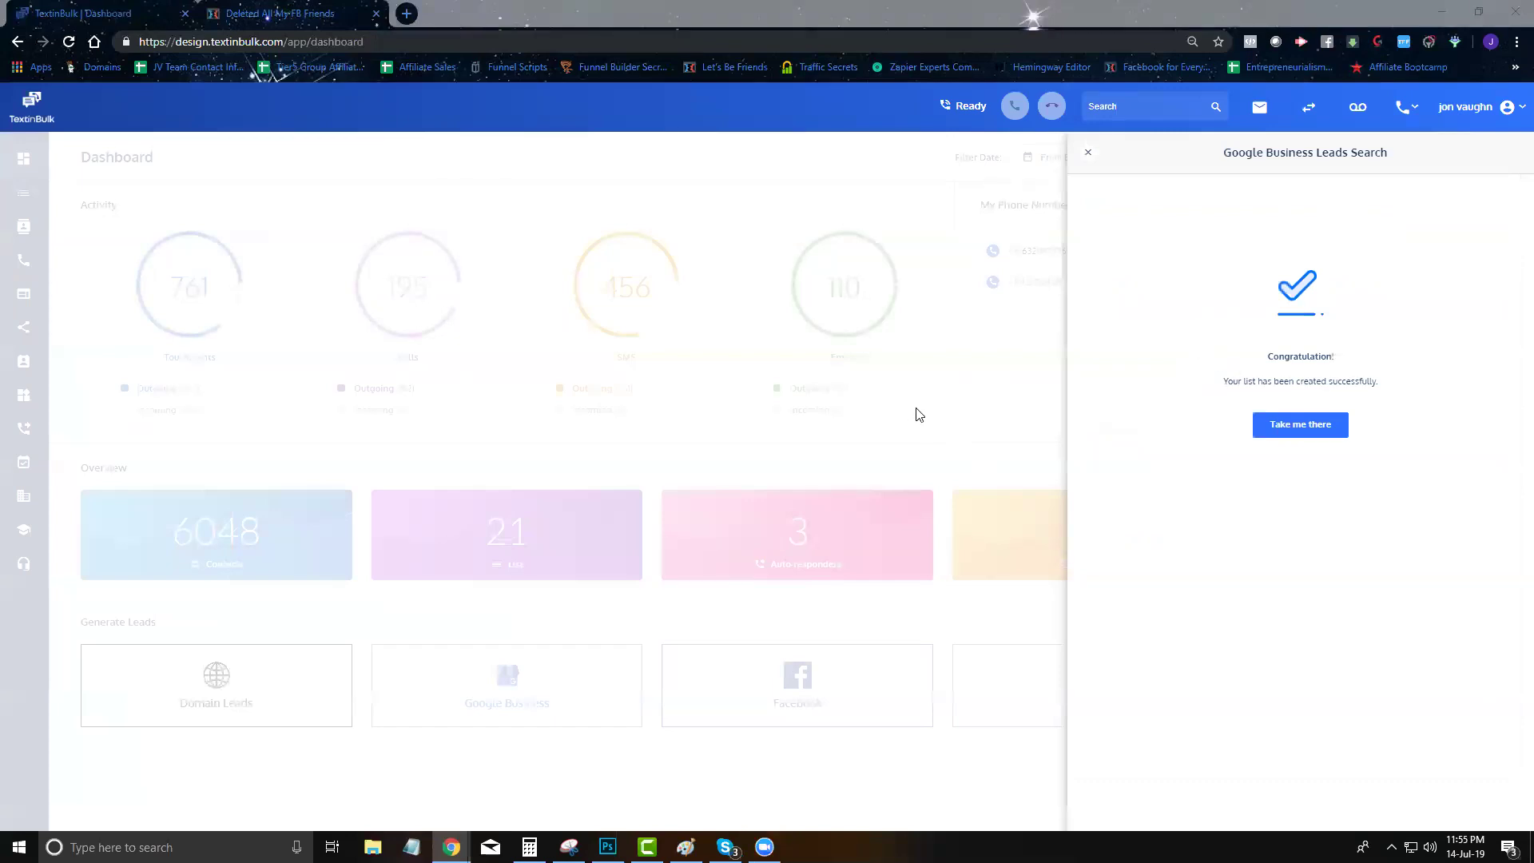
left_click(1087, 152)
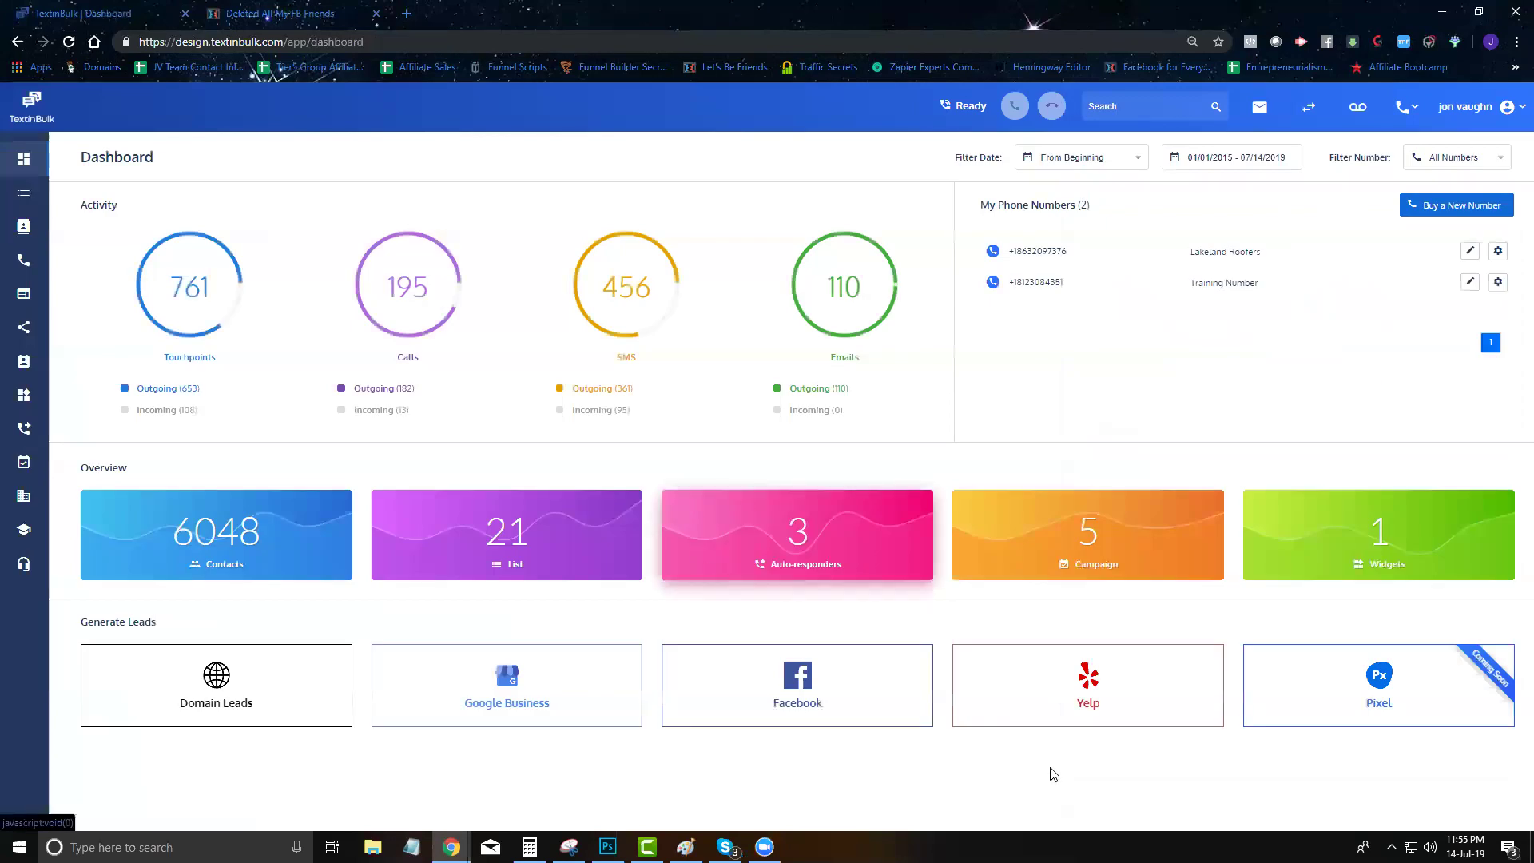
Start a Yelp lead search named 'Yelp test clinic' located in Lakeland, FL, USA
left_click(1151, 707)
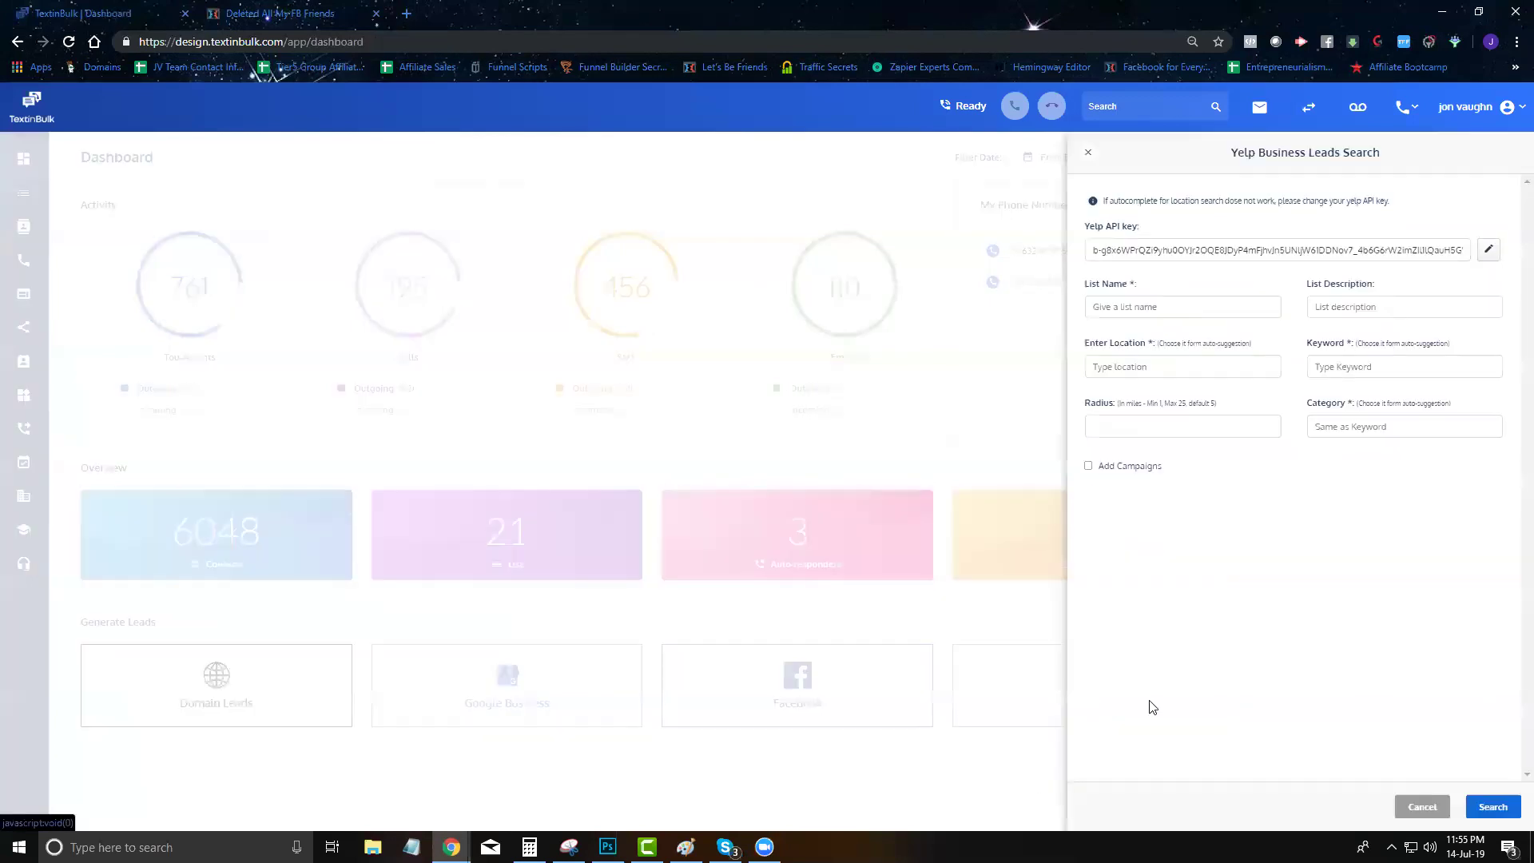
left_click(1173, 311)
type("Yelp test clin")
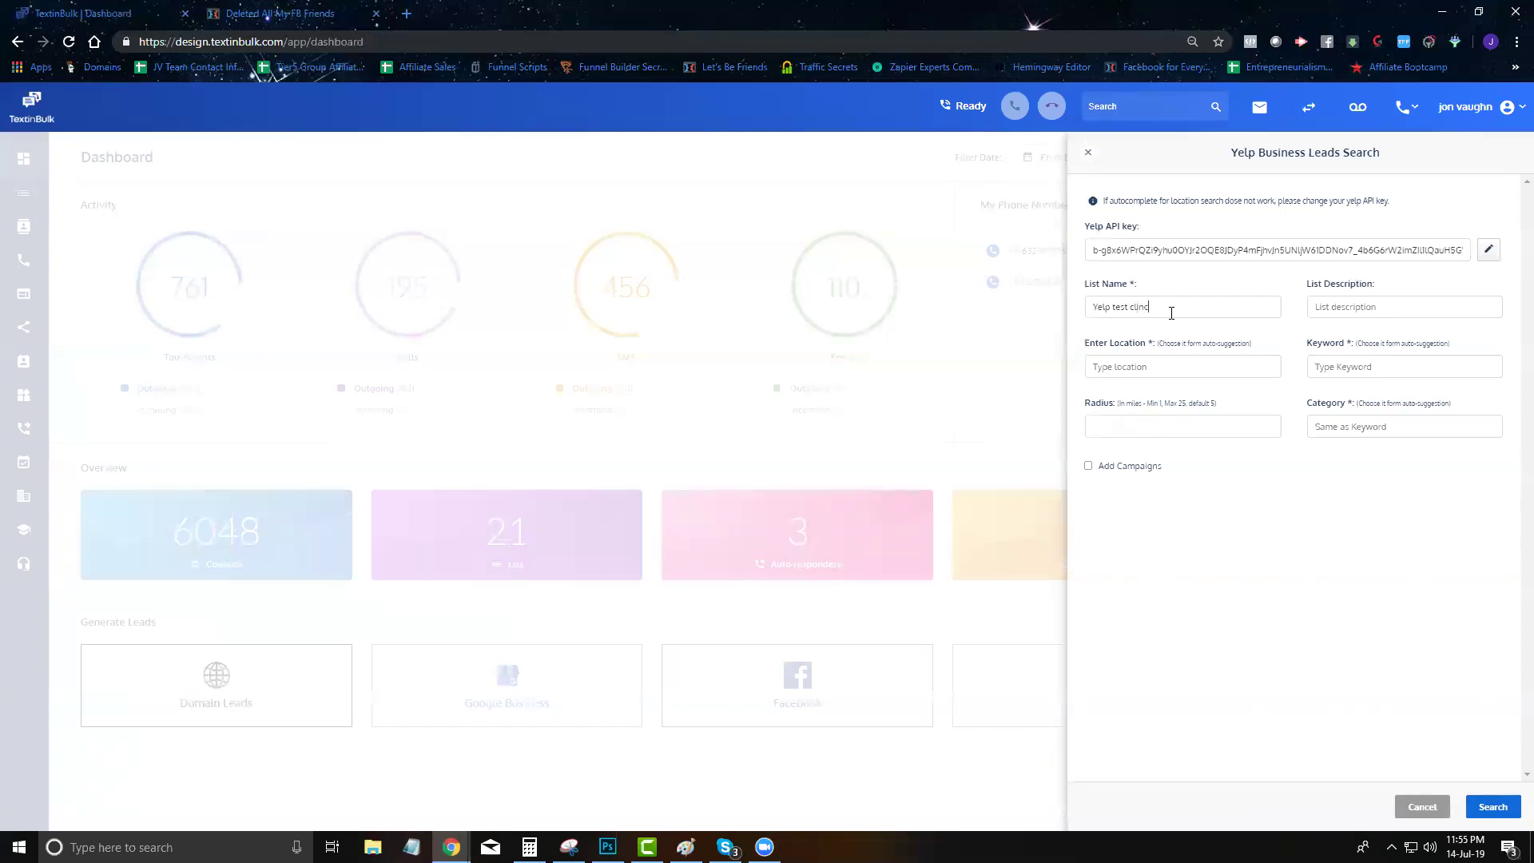
type("clinc")
left_click(1188, 366)
type("lakelan")
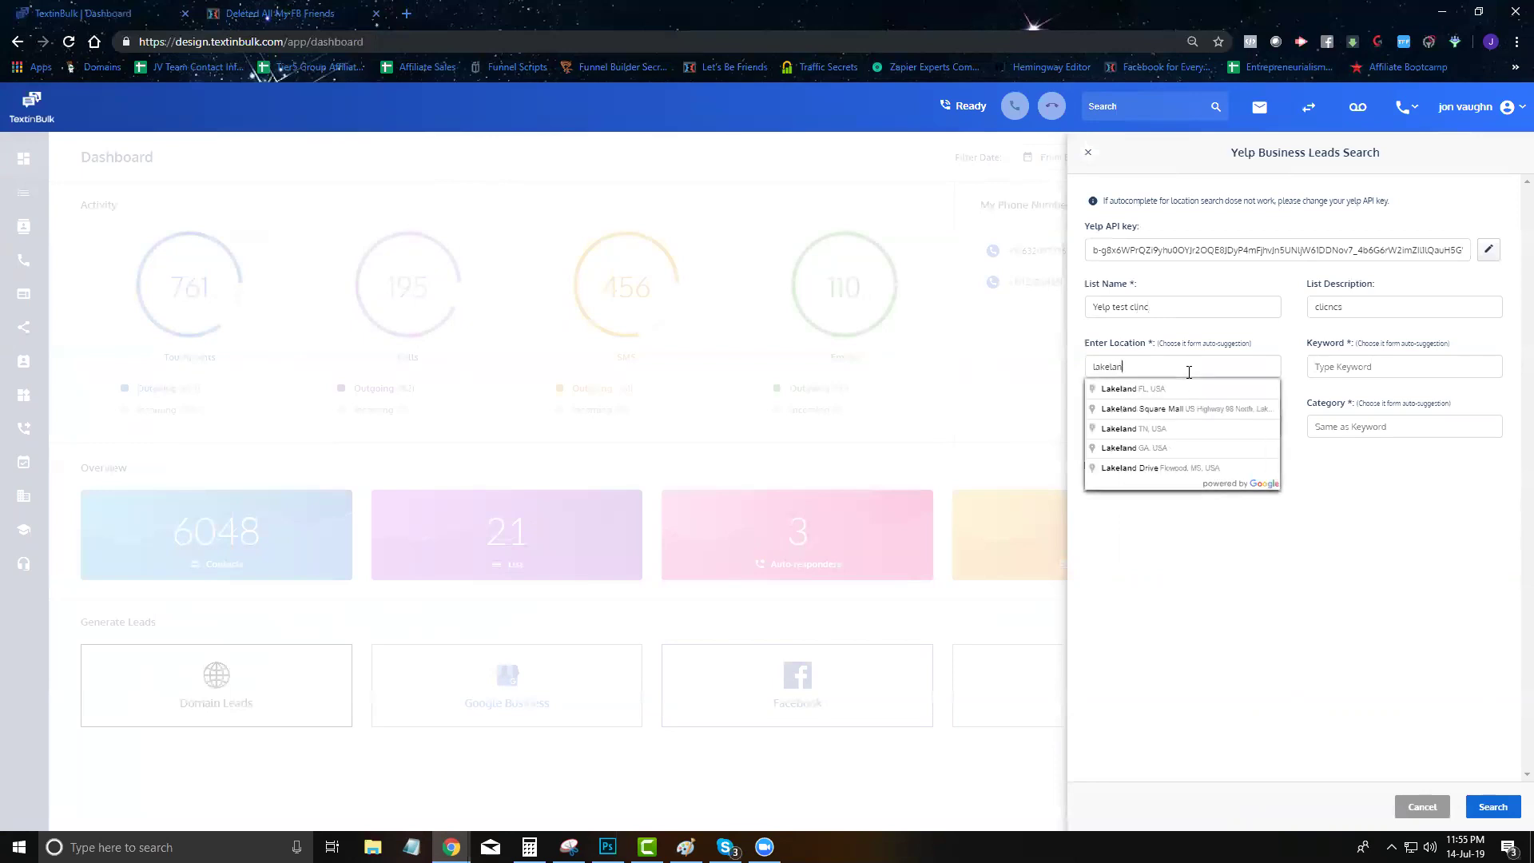
left_click(1184, 390)
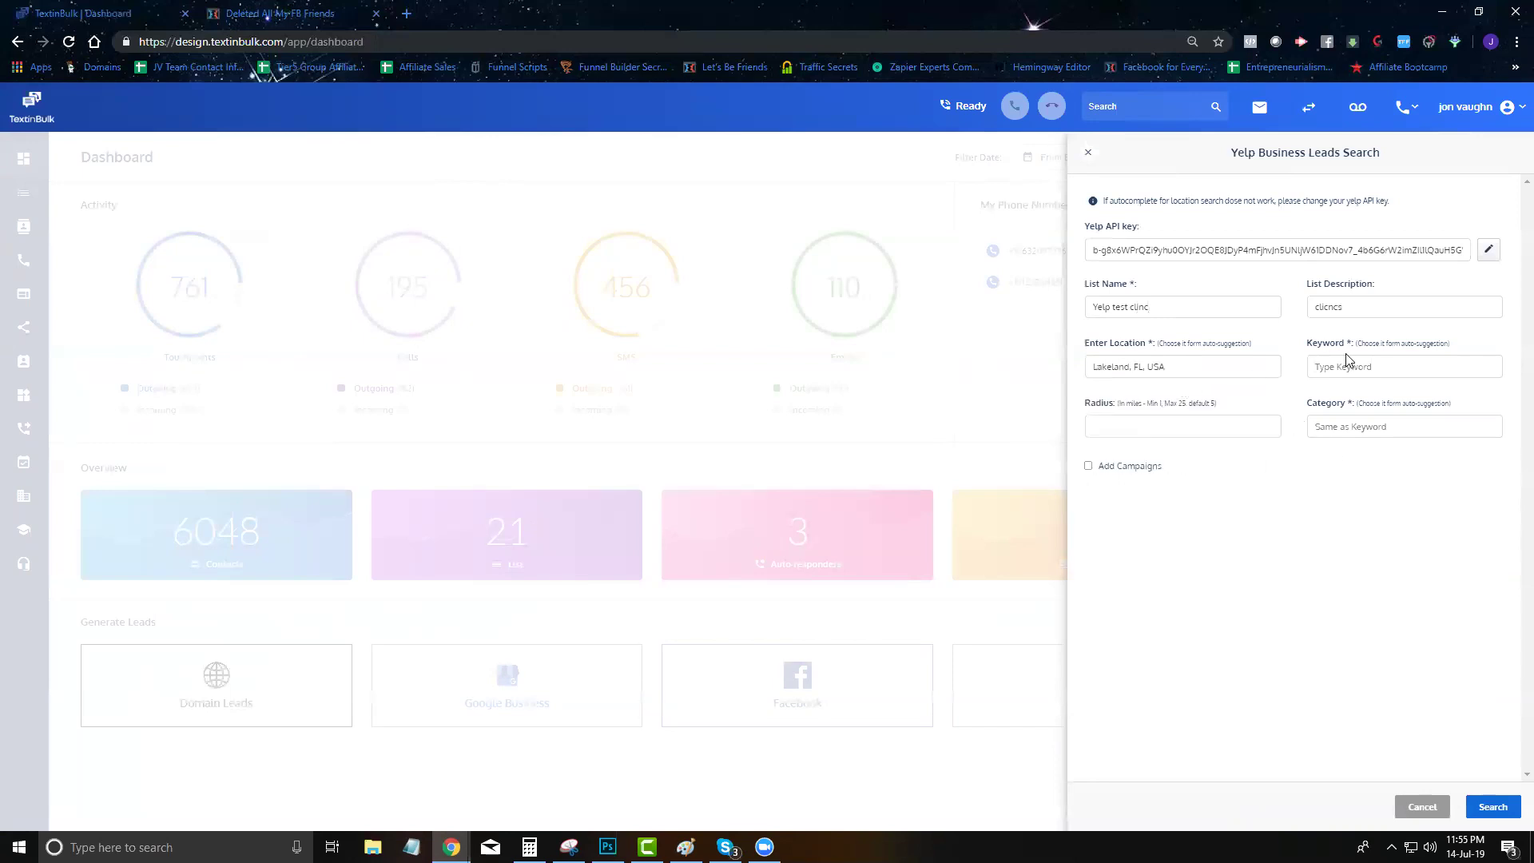
Set keyword Clinic and category Walk-in Clinics, then run the Yelp search
type("c")
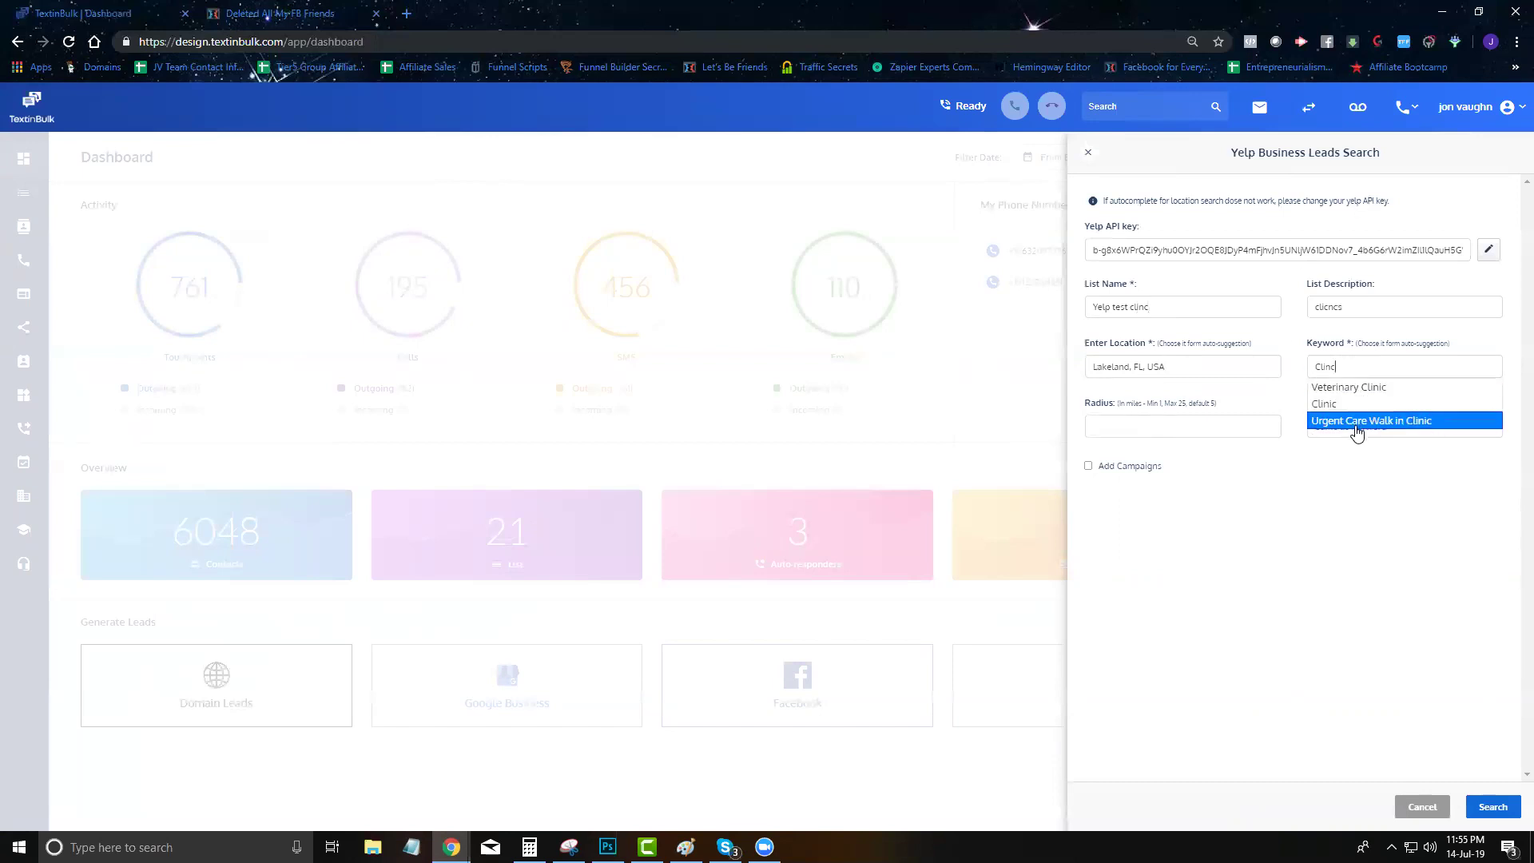
left_click(1350, 407)
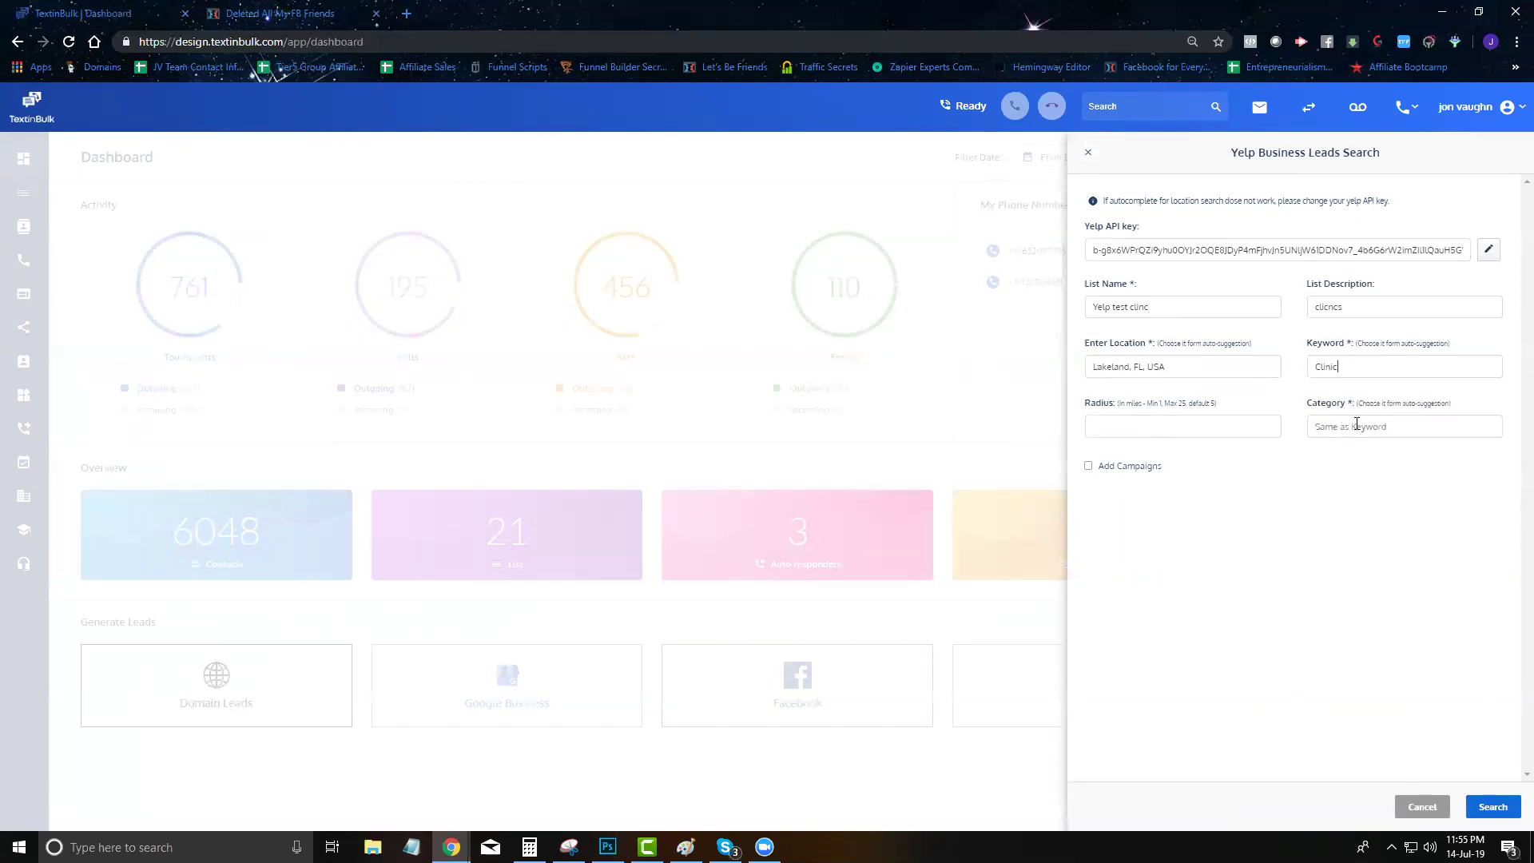
left_click(1484, 812)
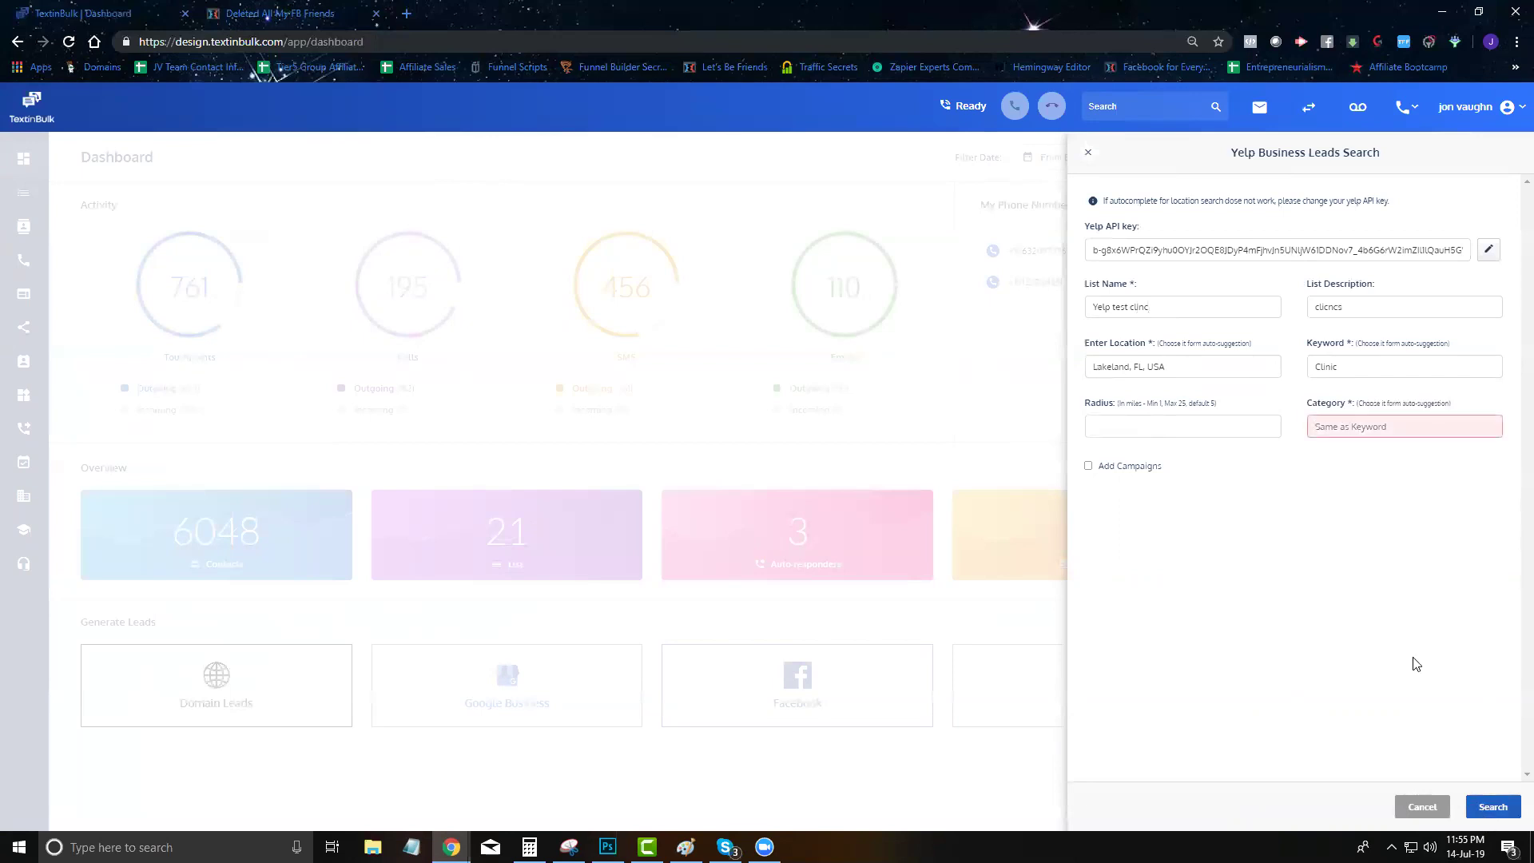
left_click(1315, 427)
type("Cli")
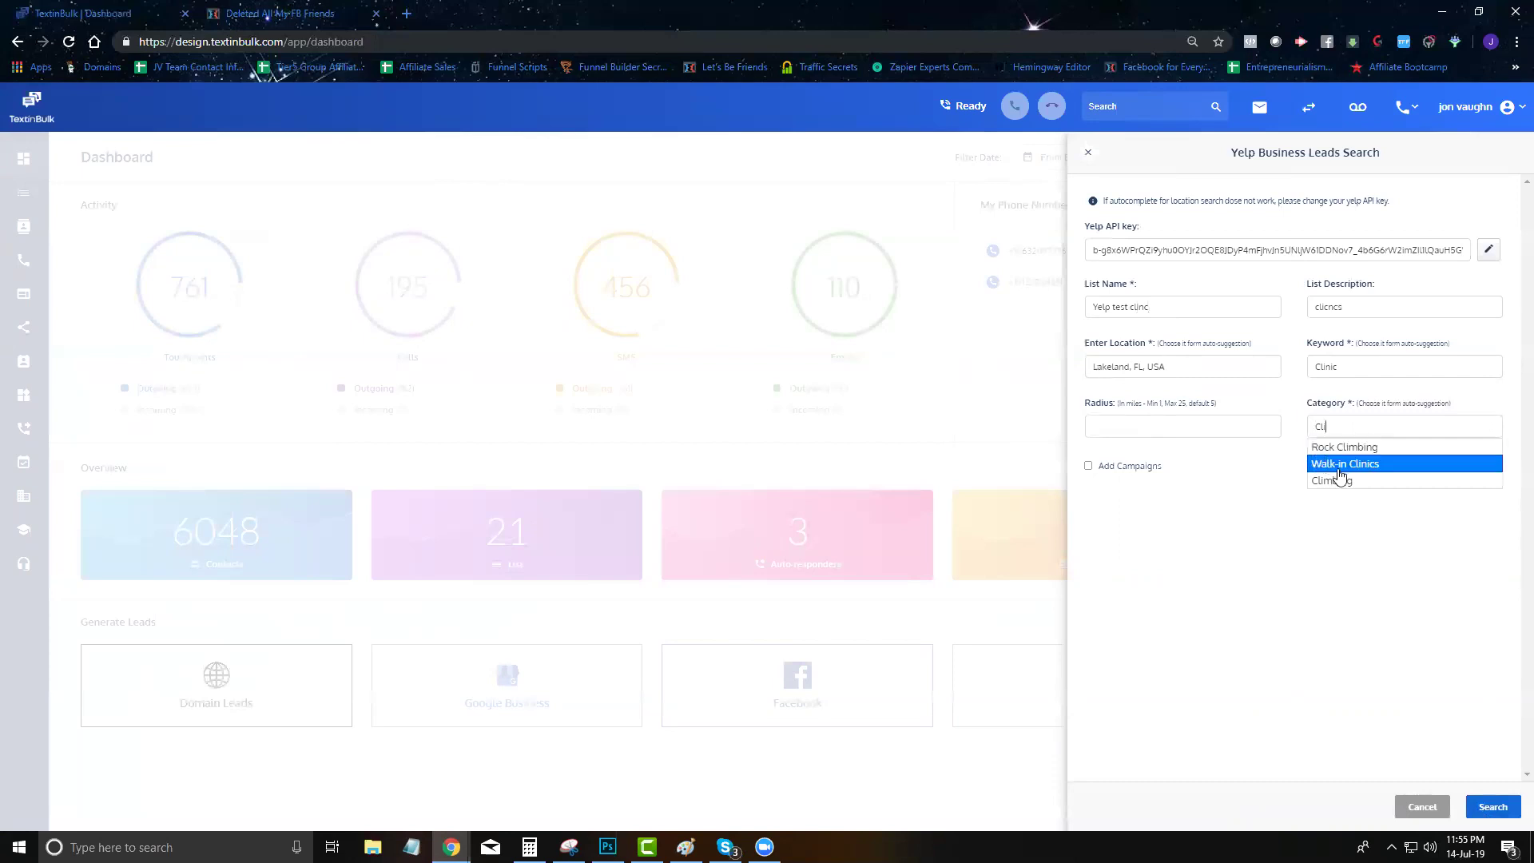
left_click(1358, 469)
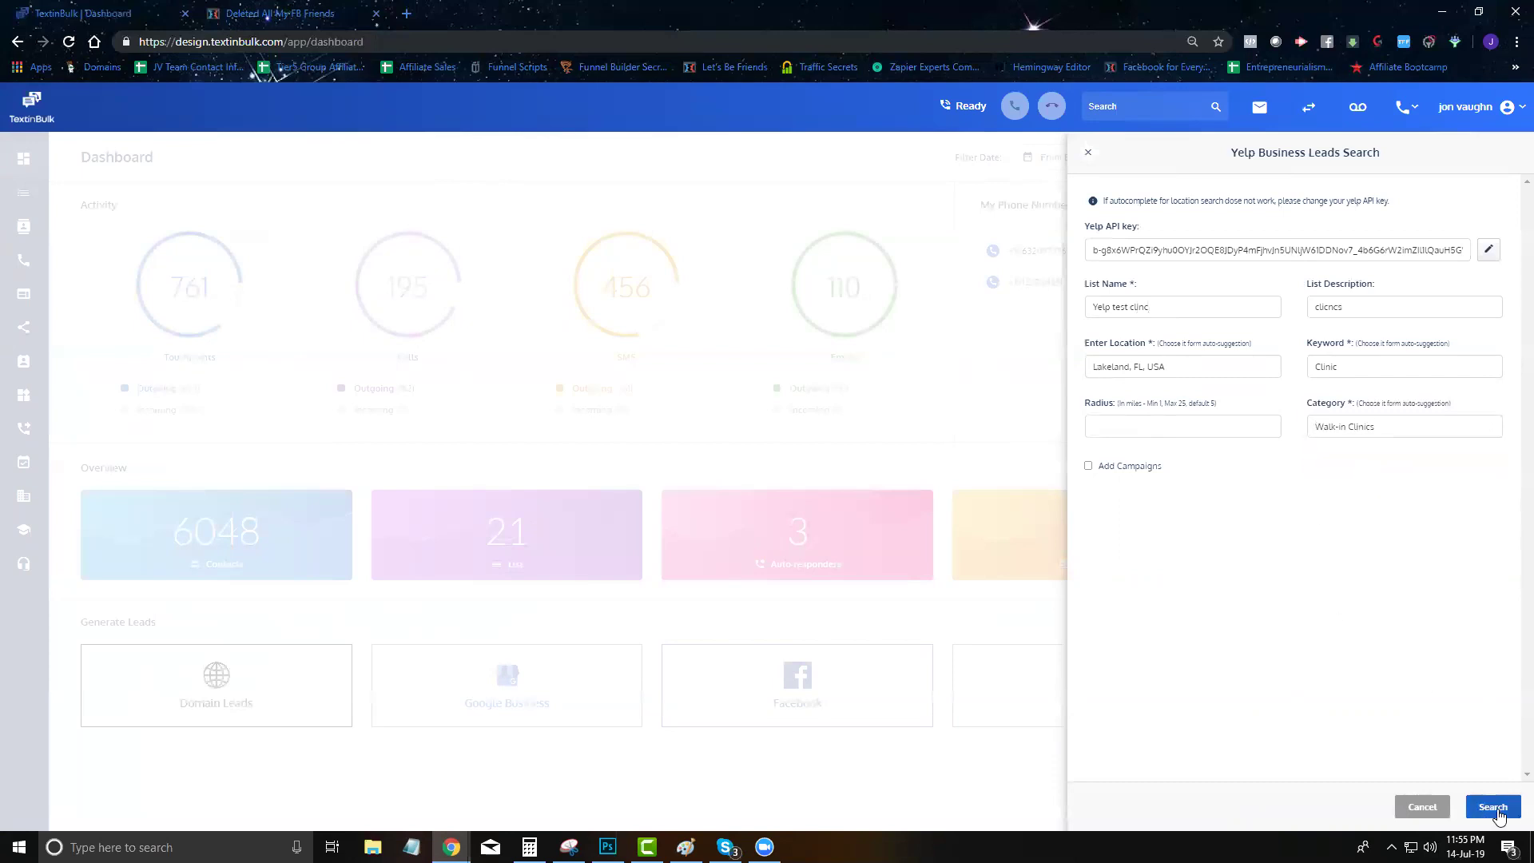
left_click(1493, 807)
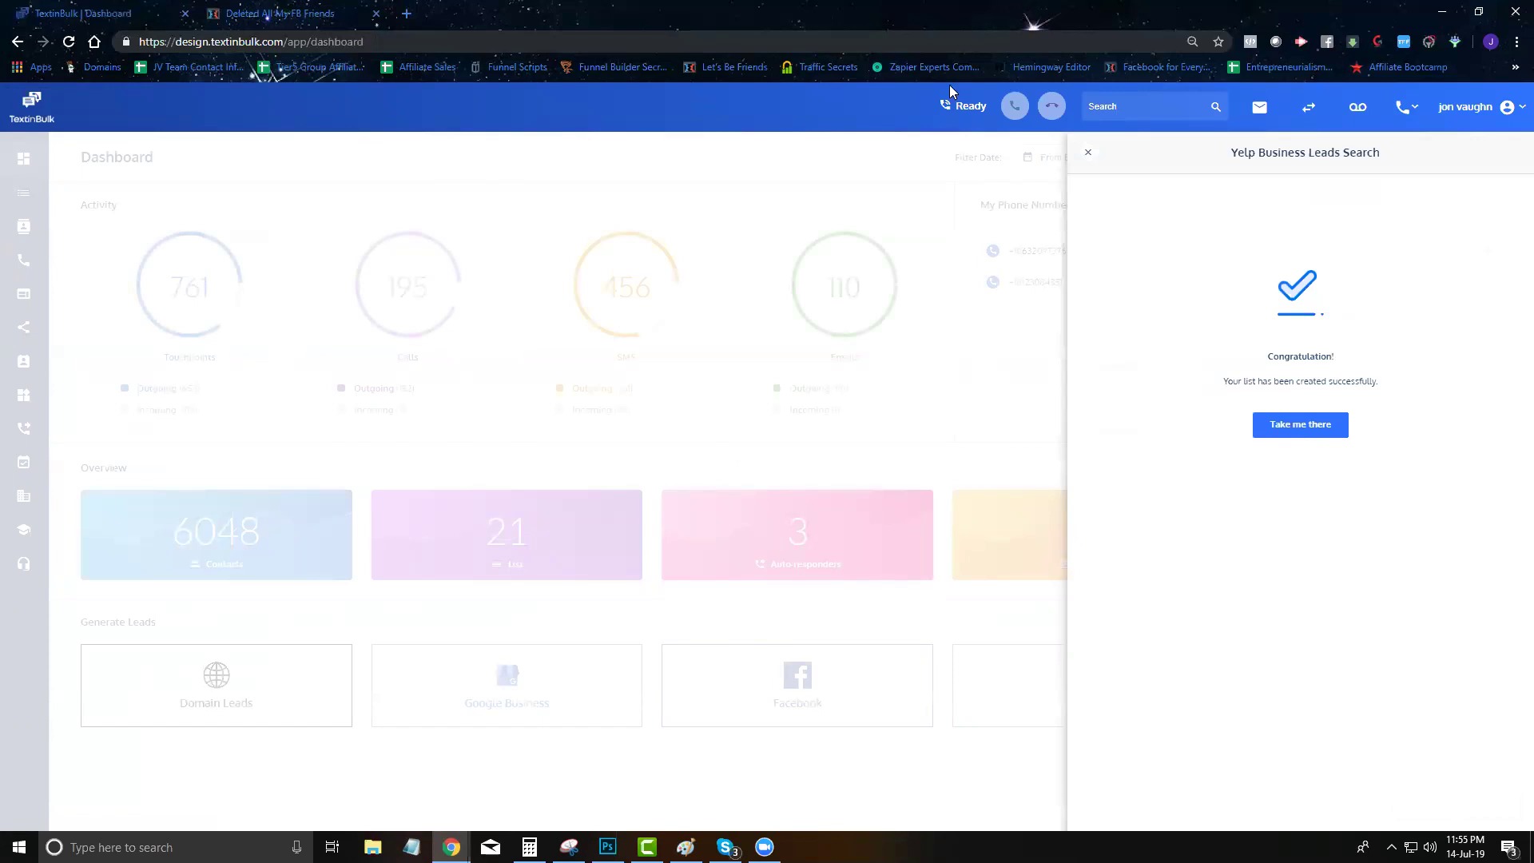
Reload the dashboard and refresh the July 1st lead list
left_click(1088, 155)
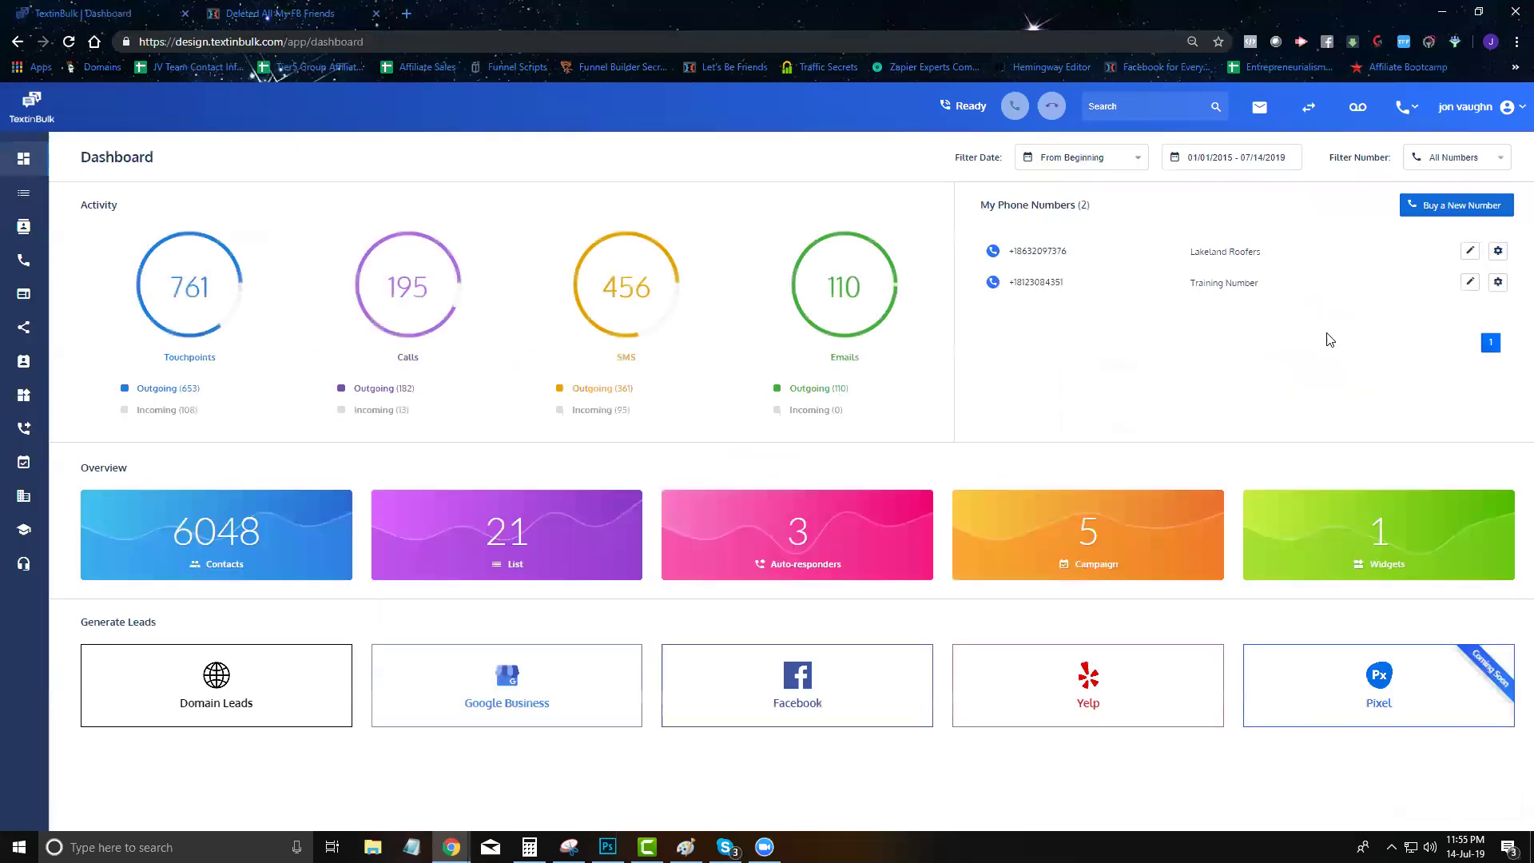
mouse_move(38, 208)
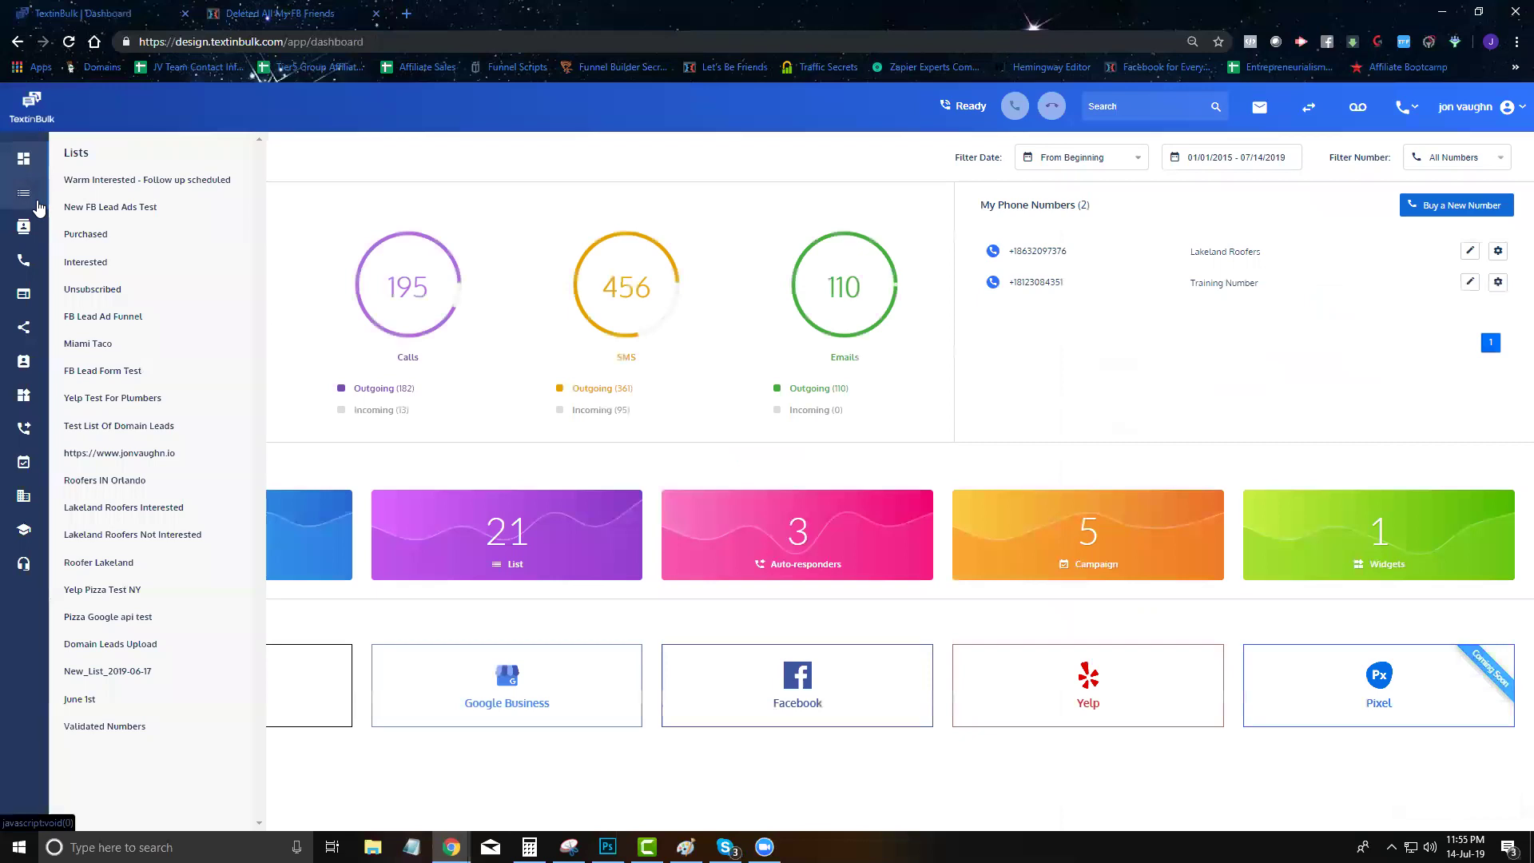
left_click(69, 41)
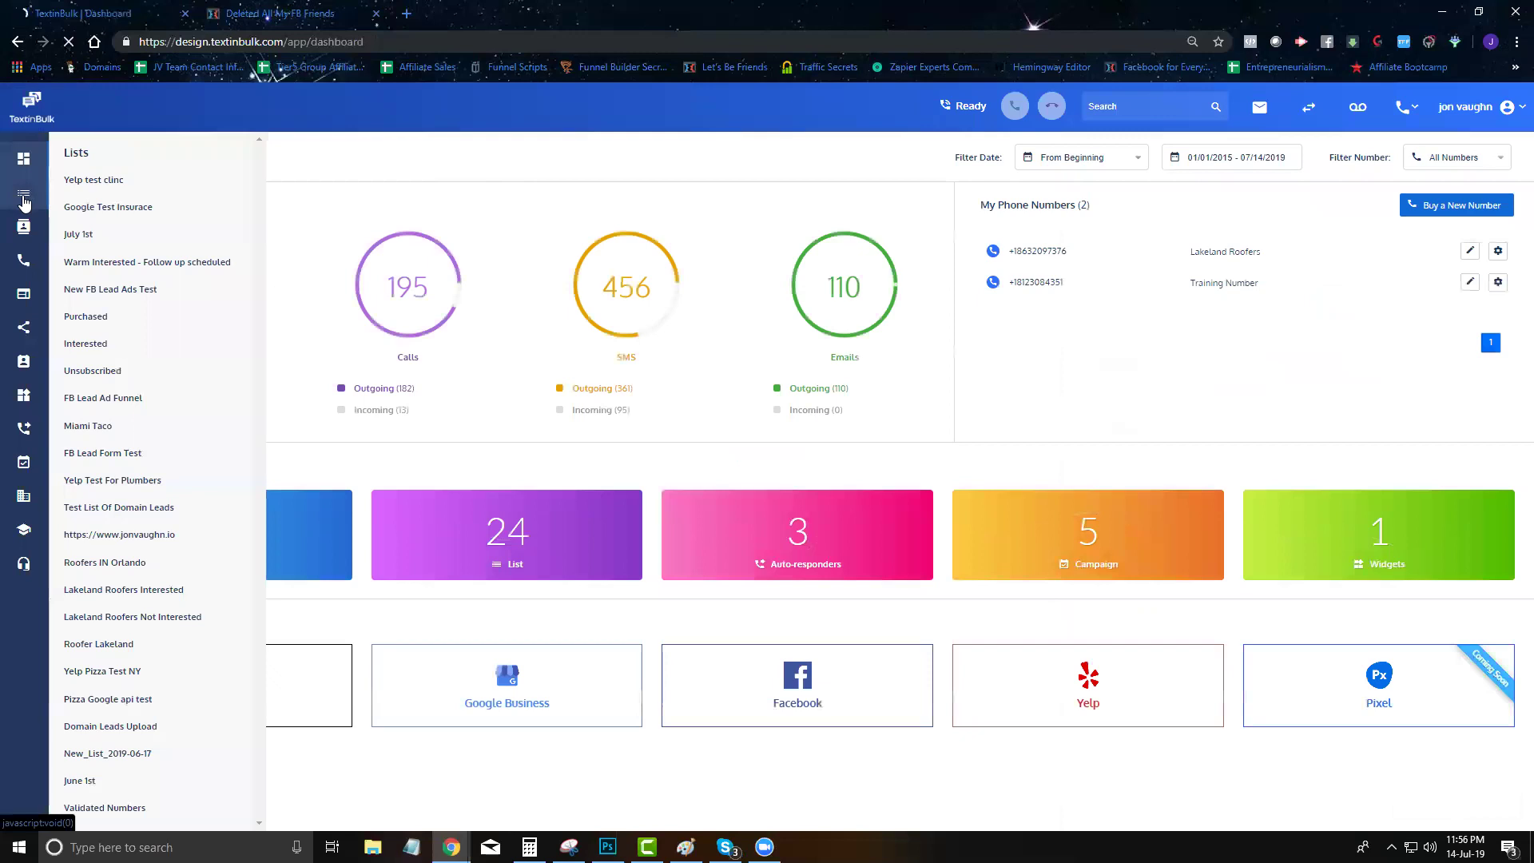
mouse_move(23, 193)
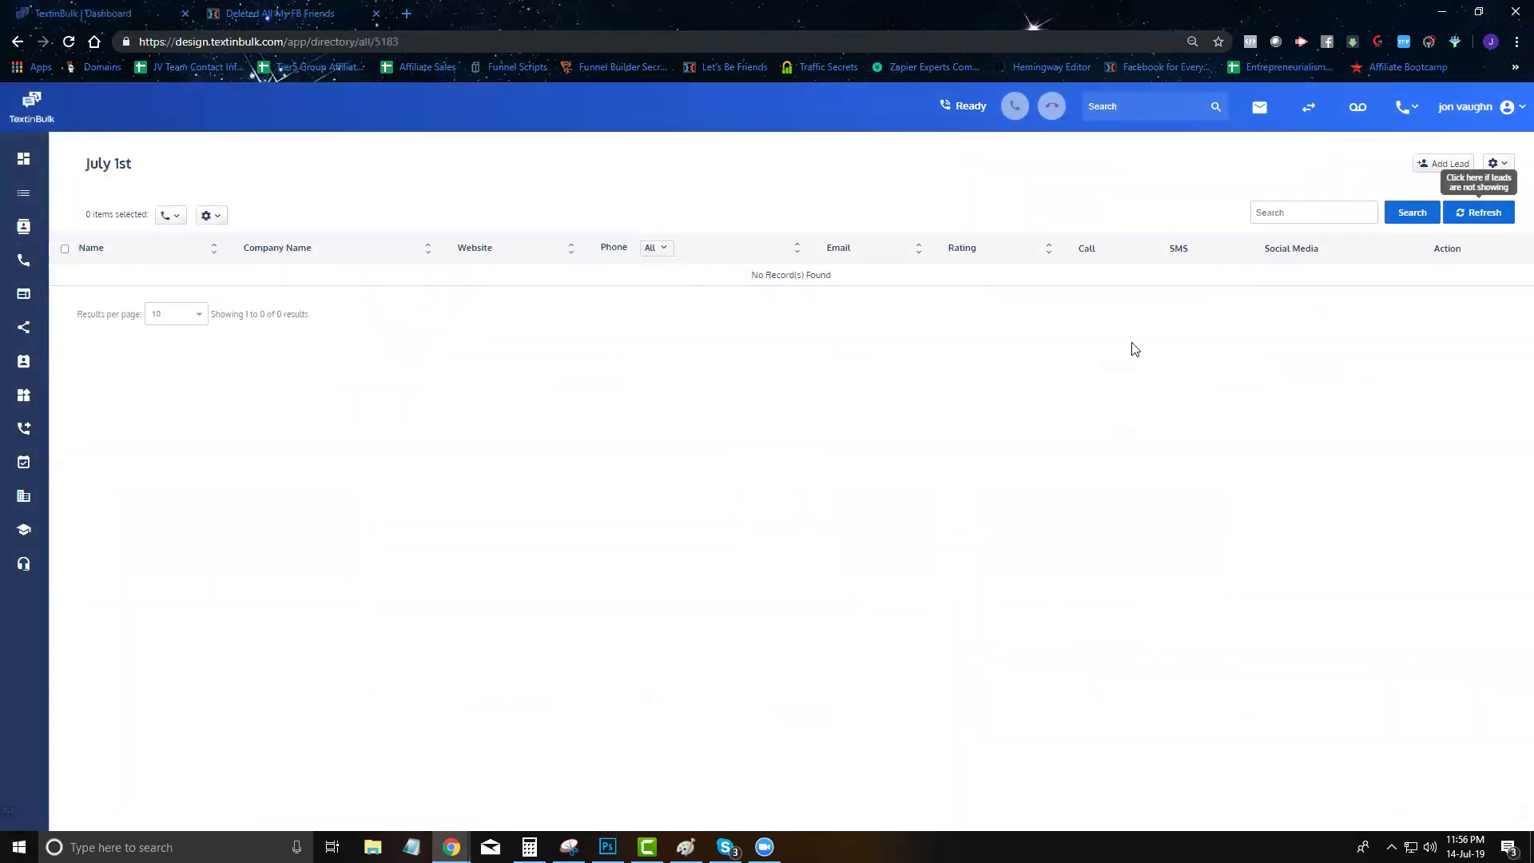
left_click(1484, 214)
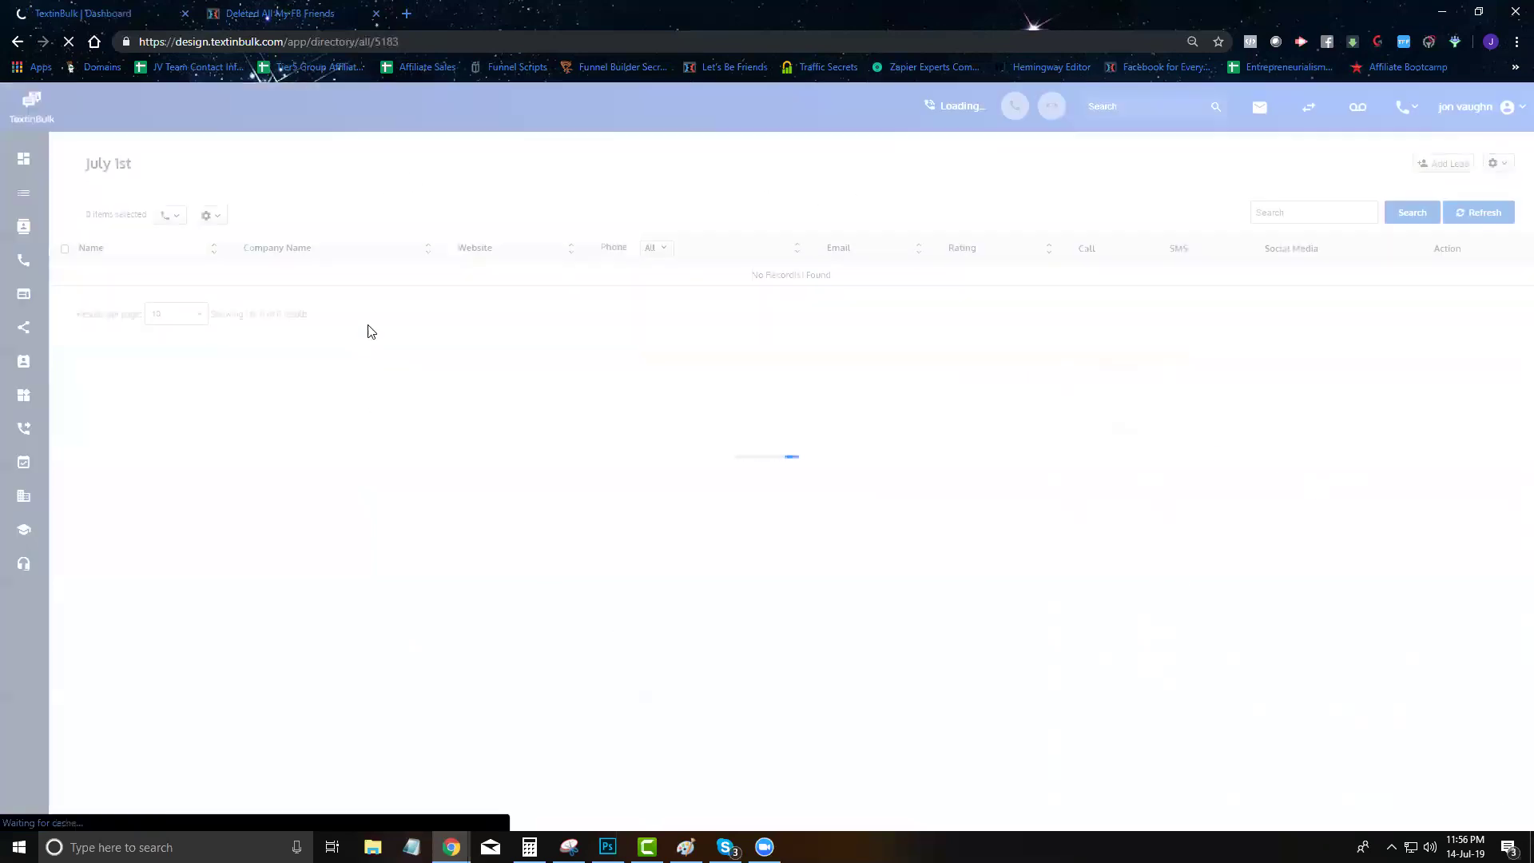
Open the Google Test Insurance list and refresh it, which still shows no records
left_click(23, 193)
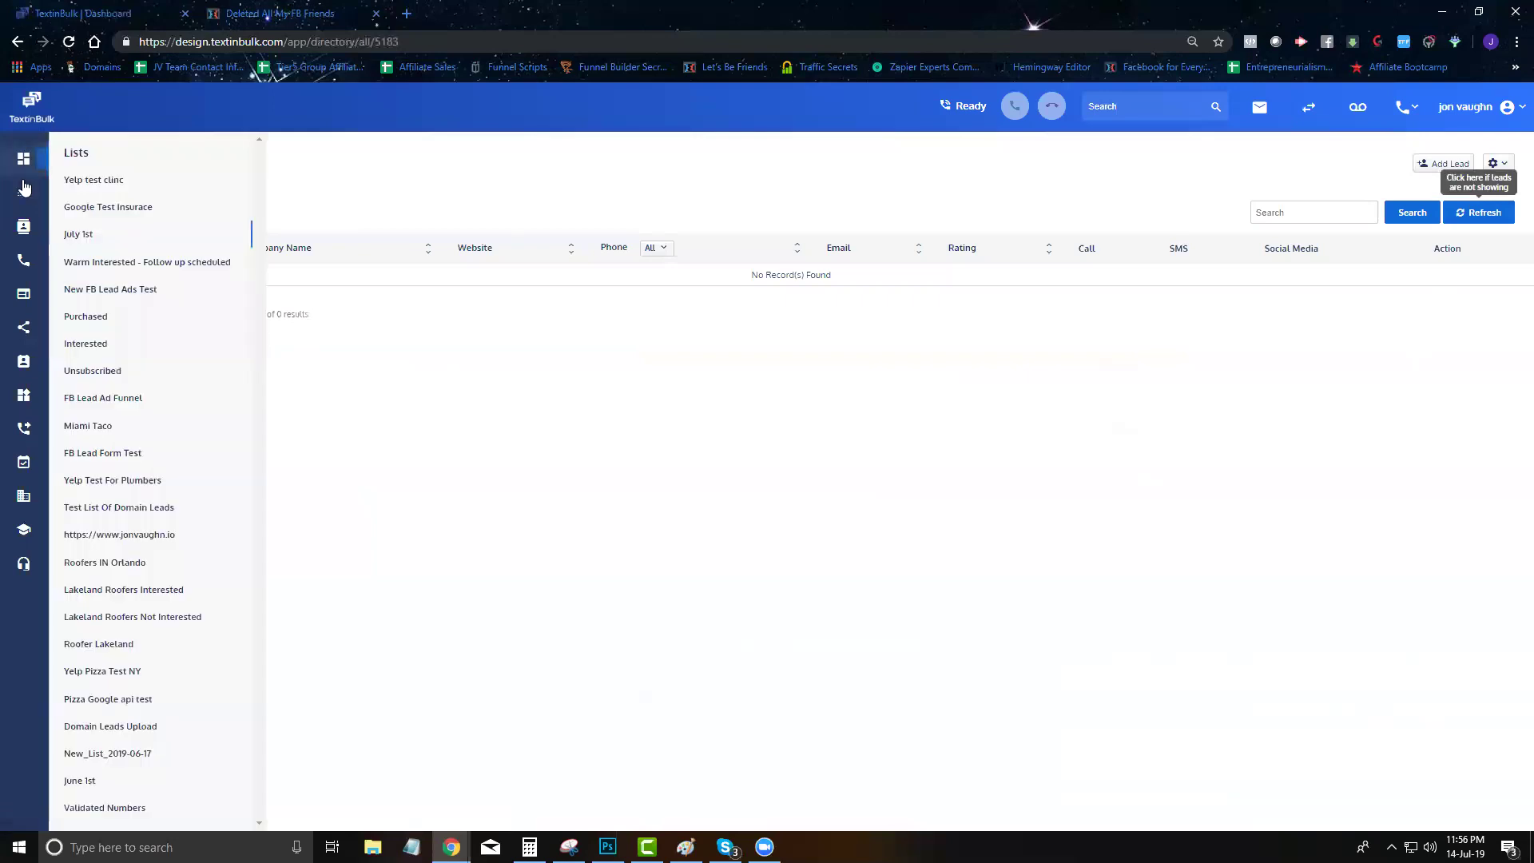
left_click(142, 208)
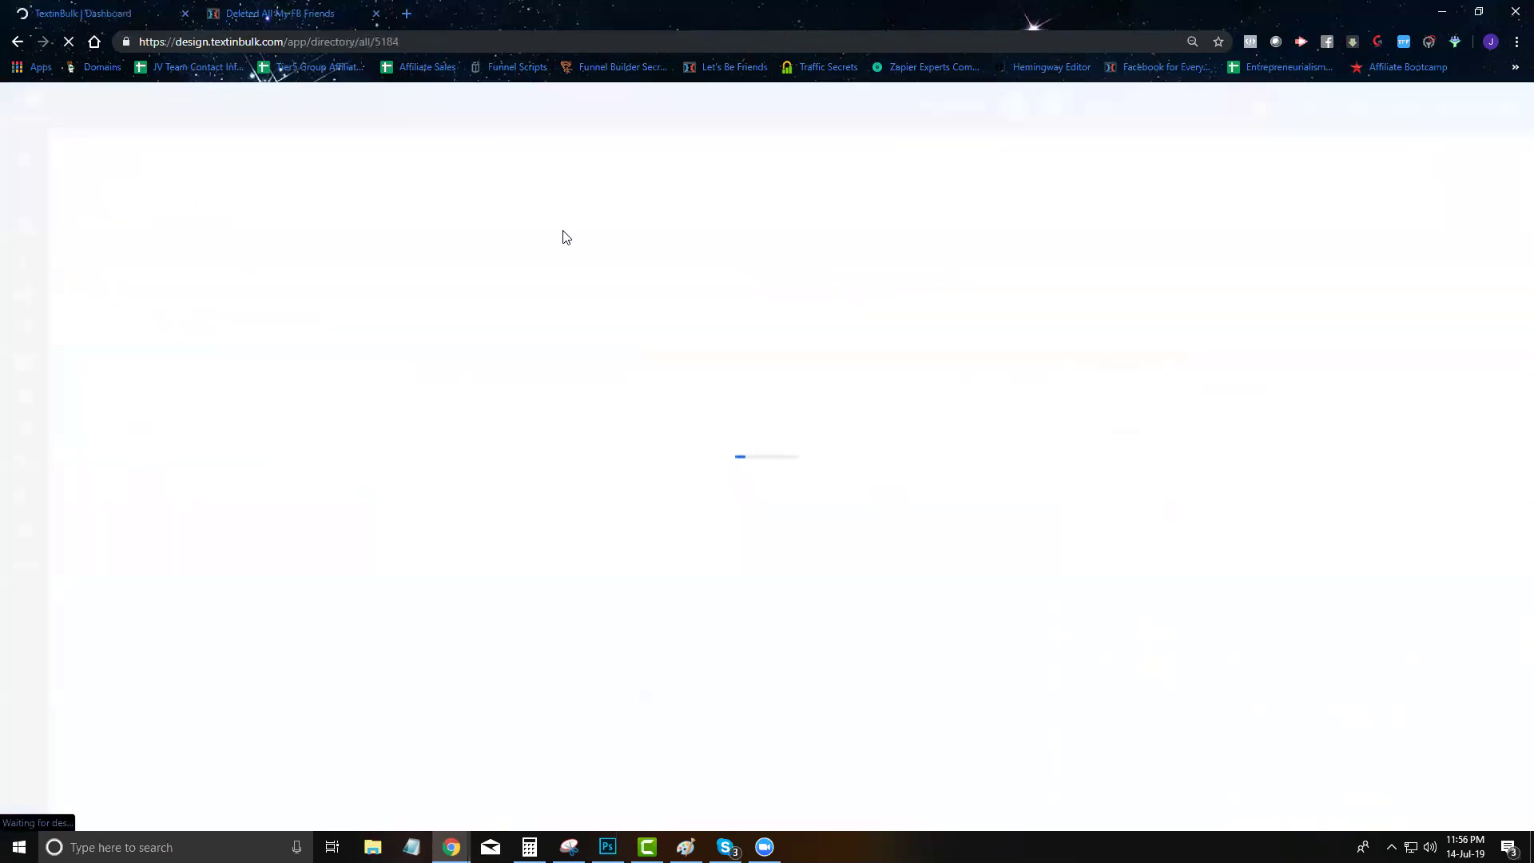
left_click(1476, 226)
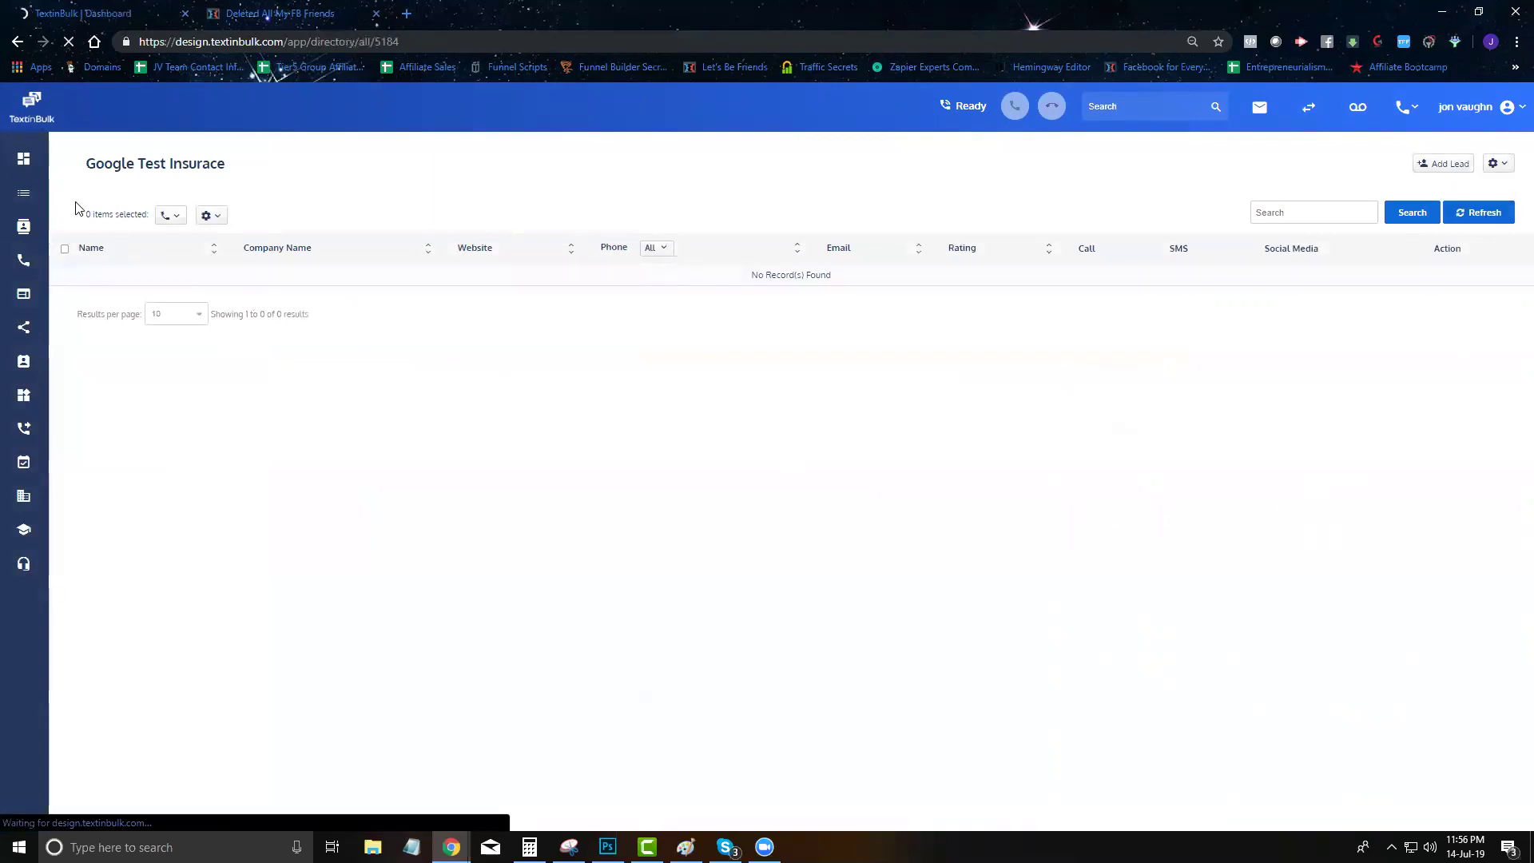
Open the Yelp test clinc list and refresh it twice until 42 Lakeland clinic leads show
mouse_move(33, 209)
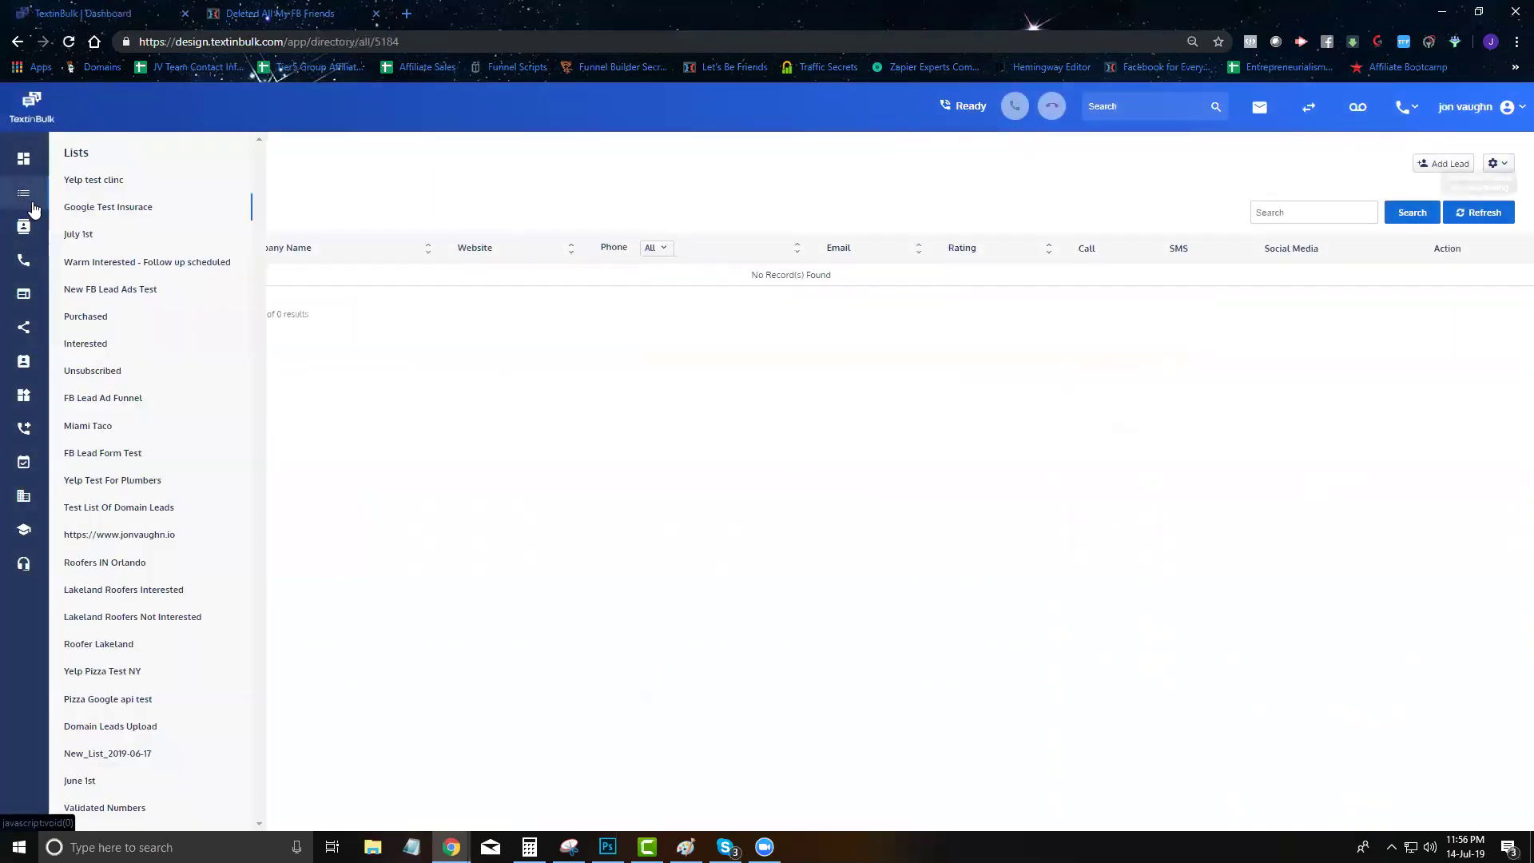
left_click(80, 182)
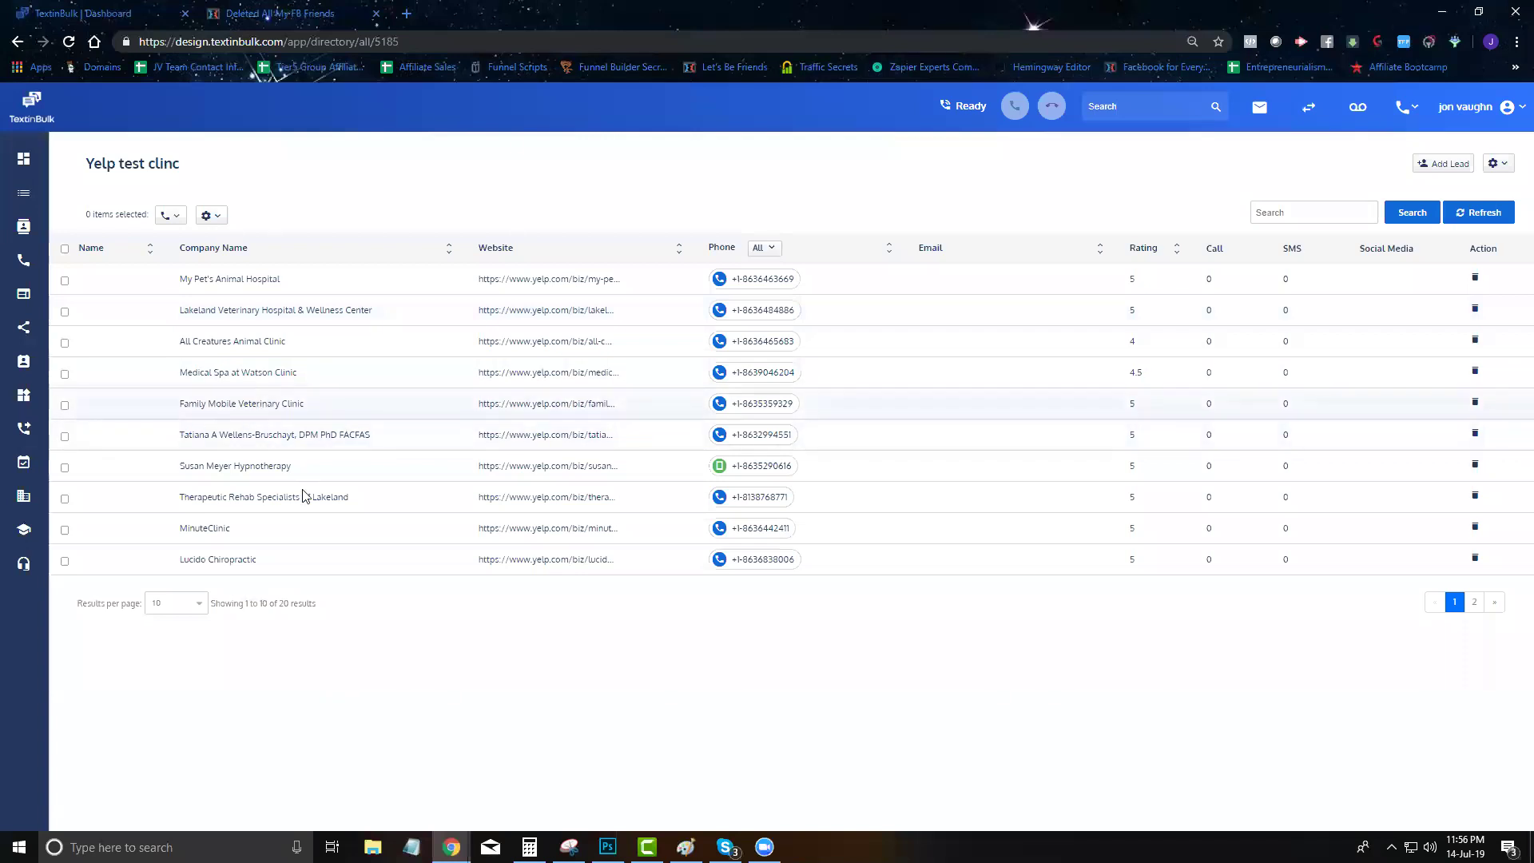
left_click(1470, 212)
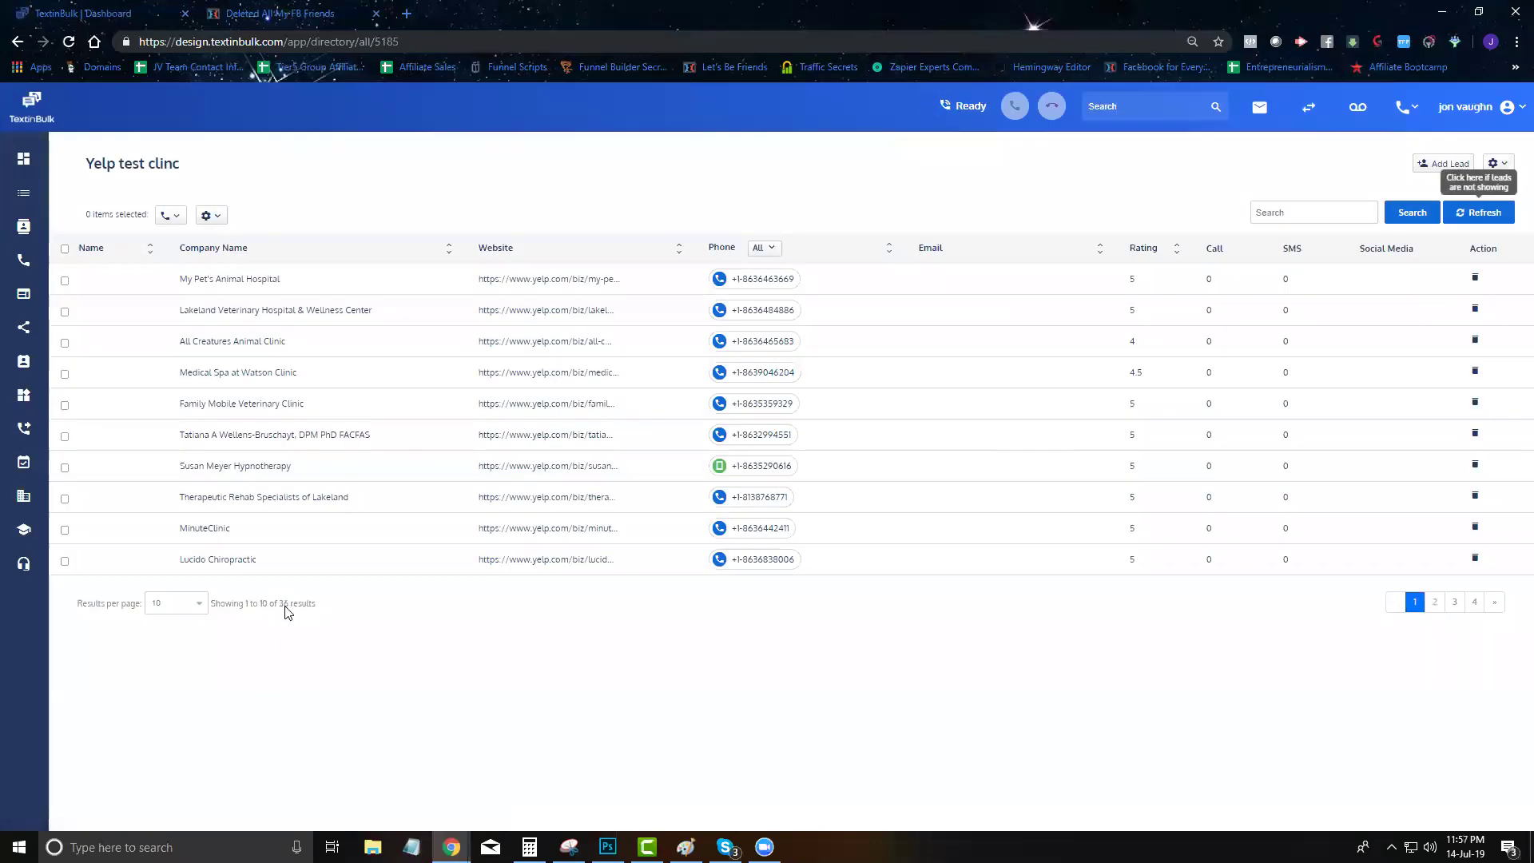
left_click(1480, 212)
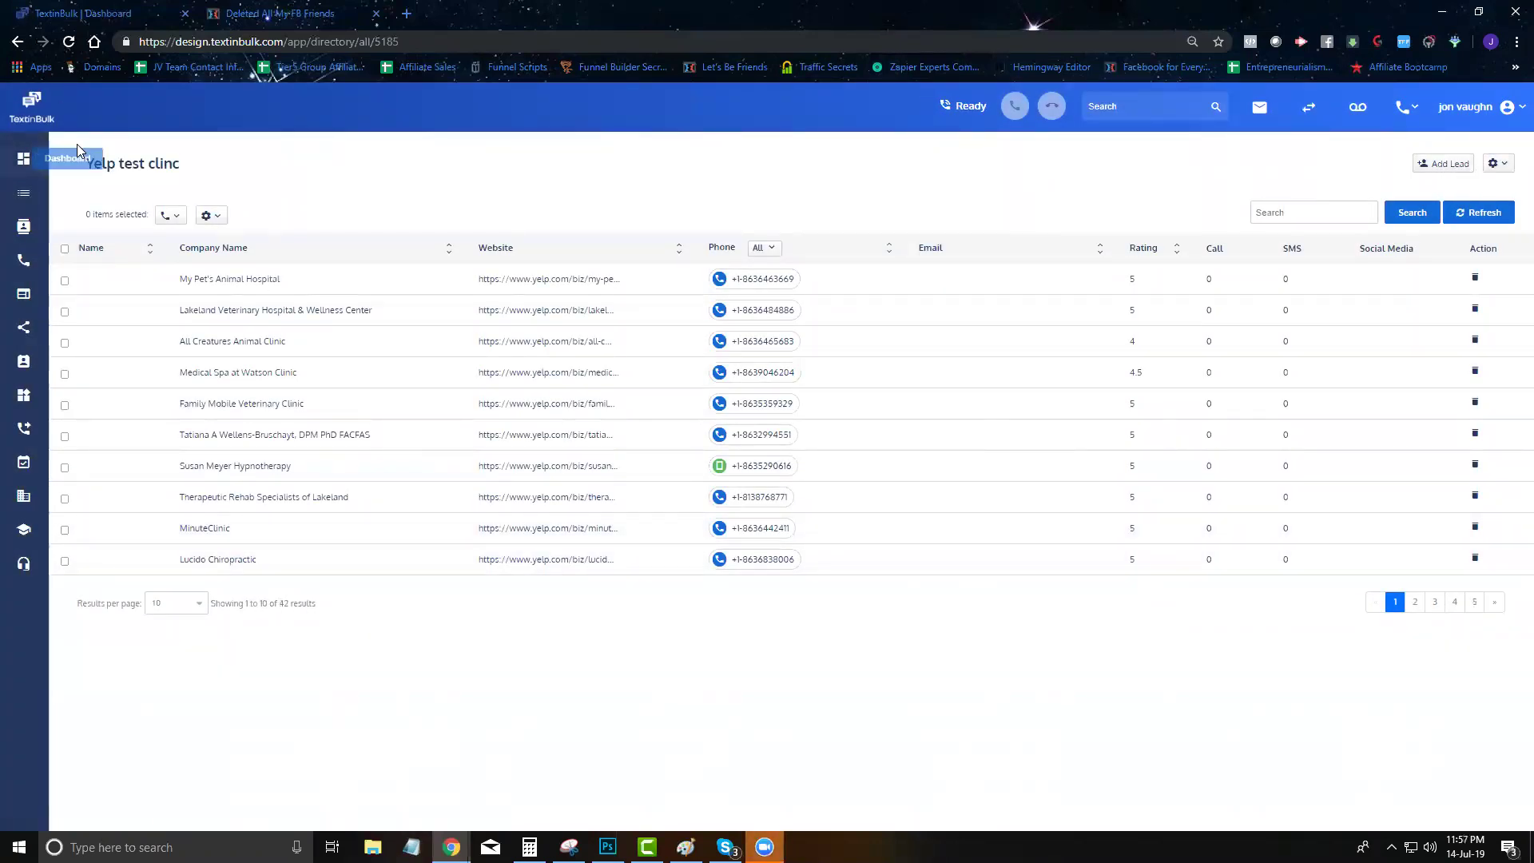
left_click(27, 163)
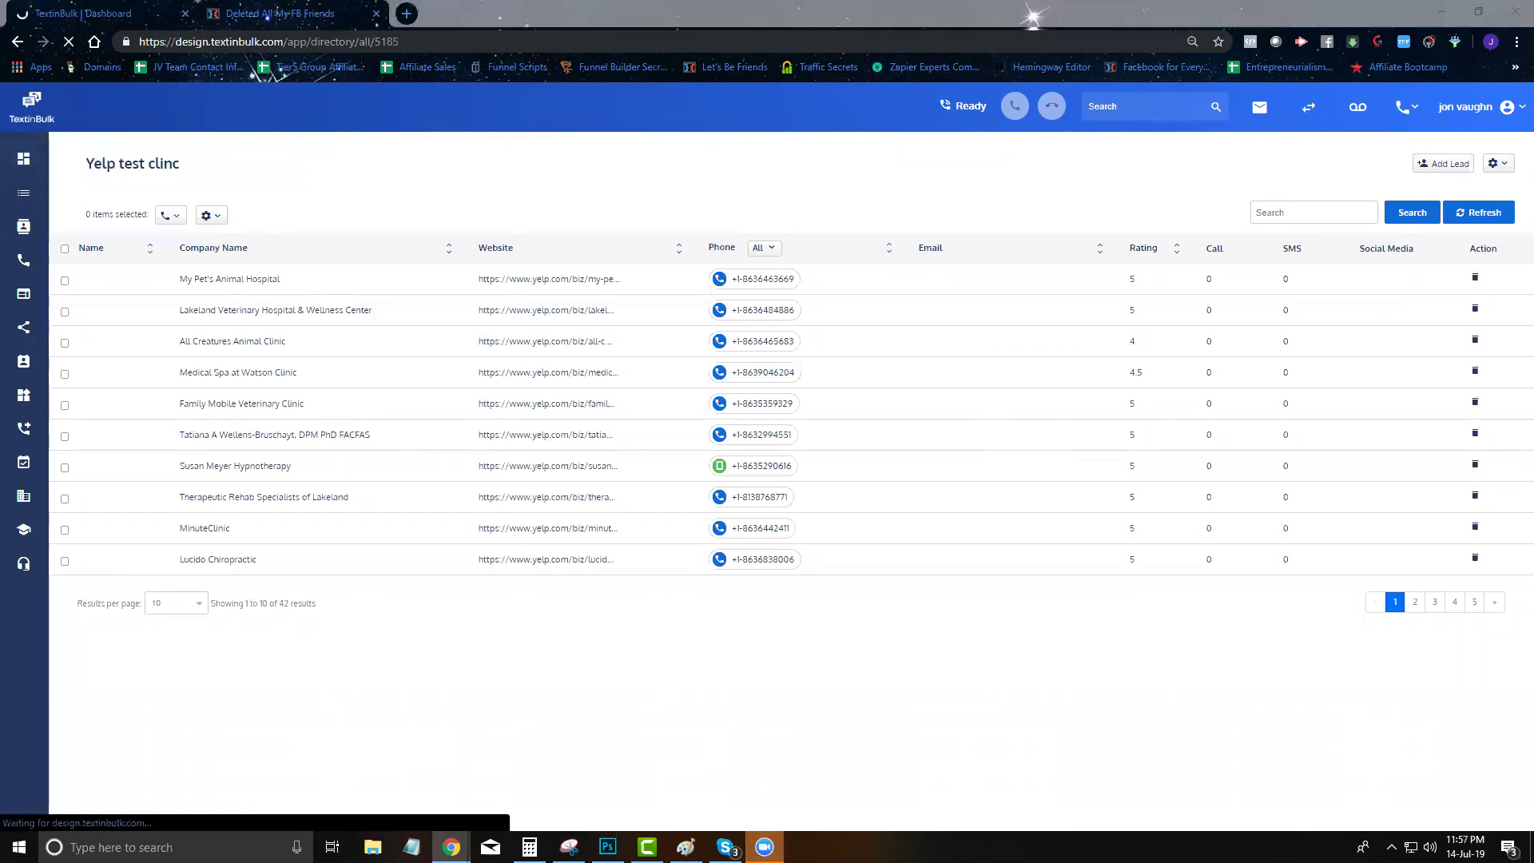
List all TextinBulk actions for the zap's action step: Send SMS, Make IVR Call, Sync Leads (Beta)
left_click_drag(0, 14, 479, 14)
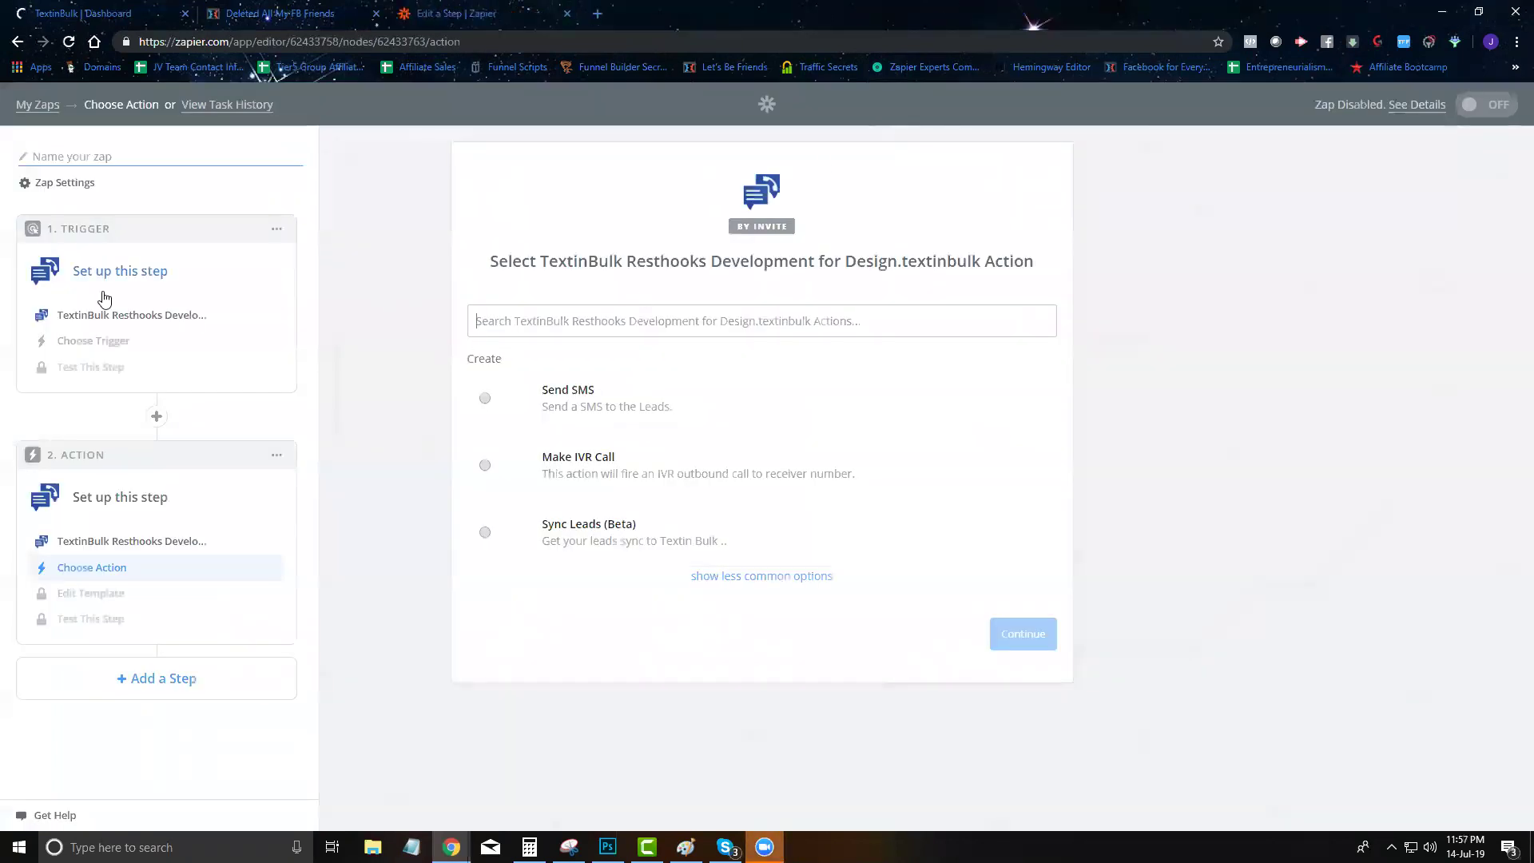
left_click(112, 354)
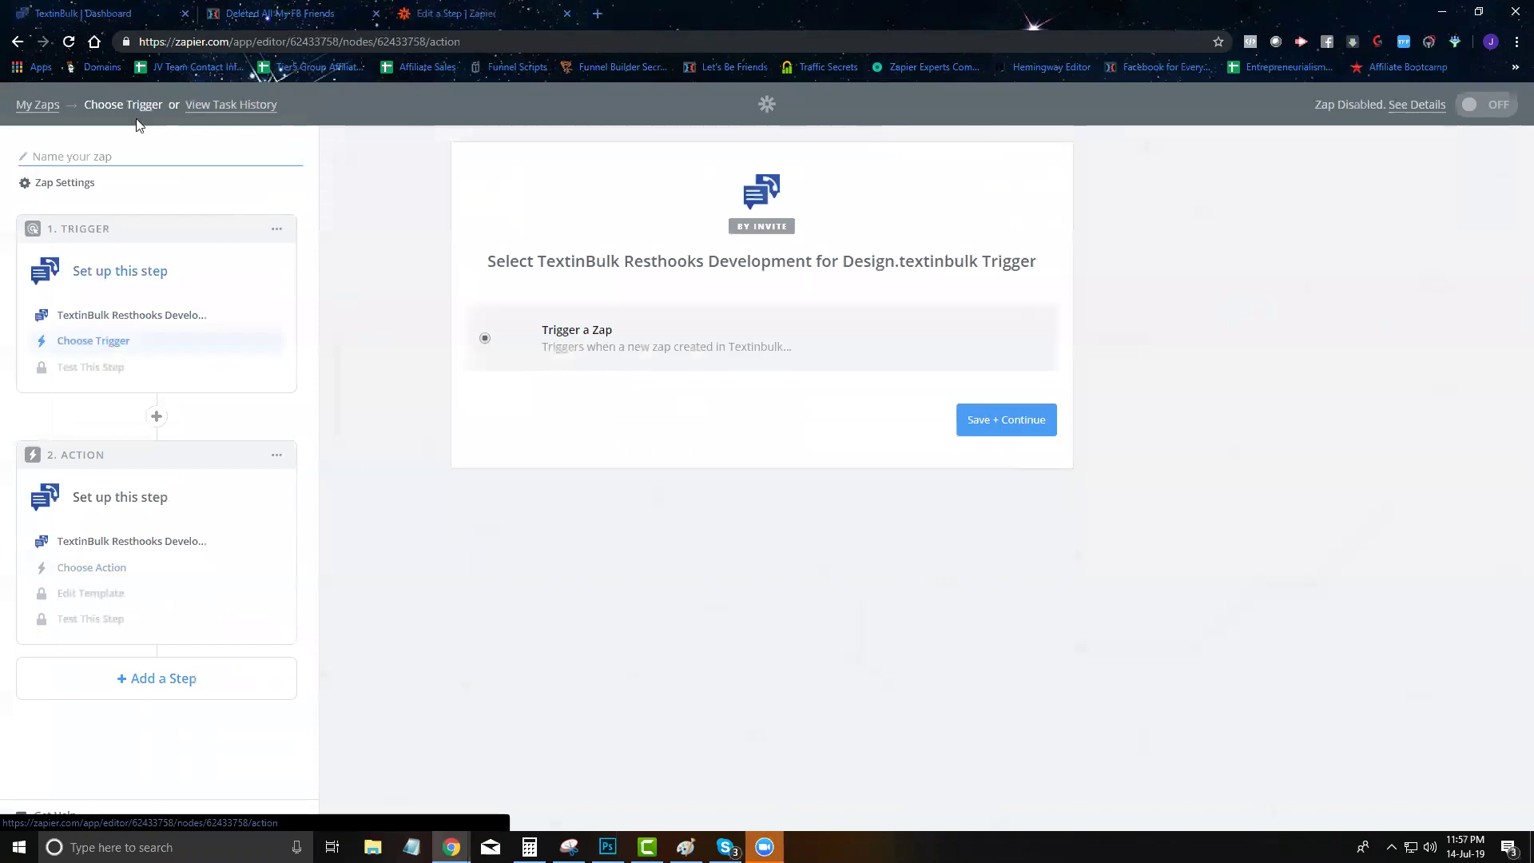
left_click(118, 9)
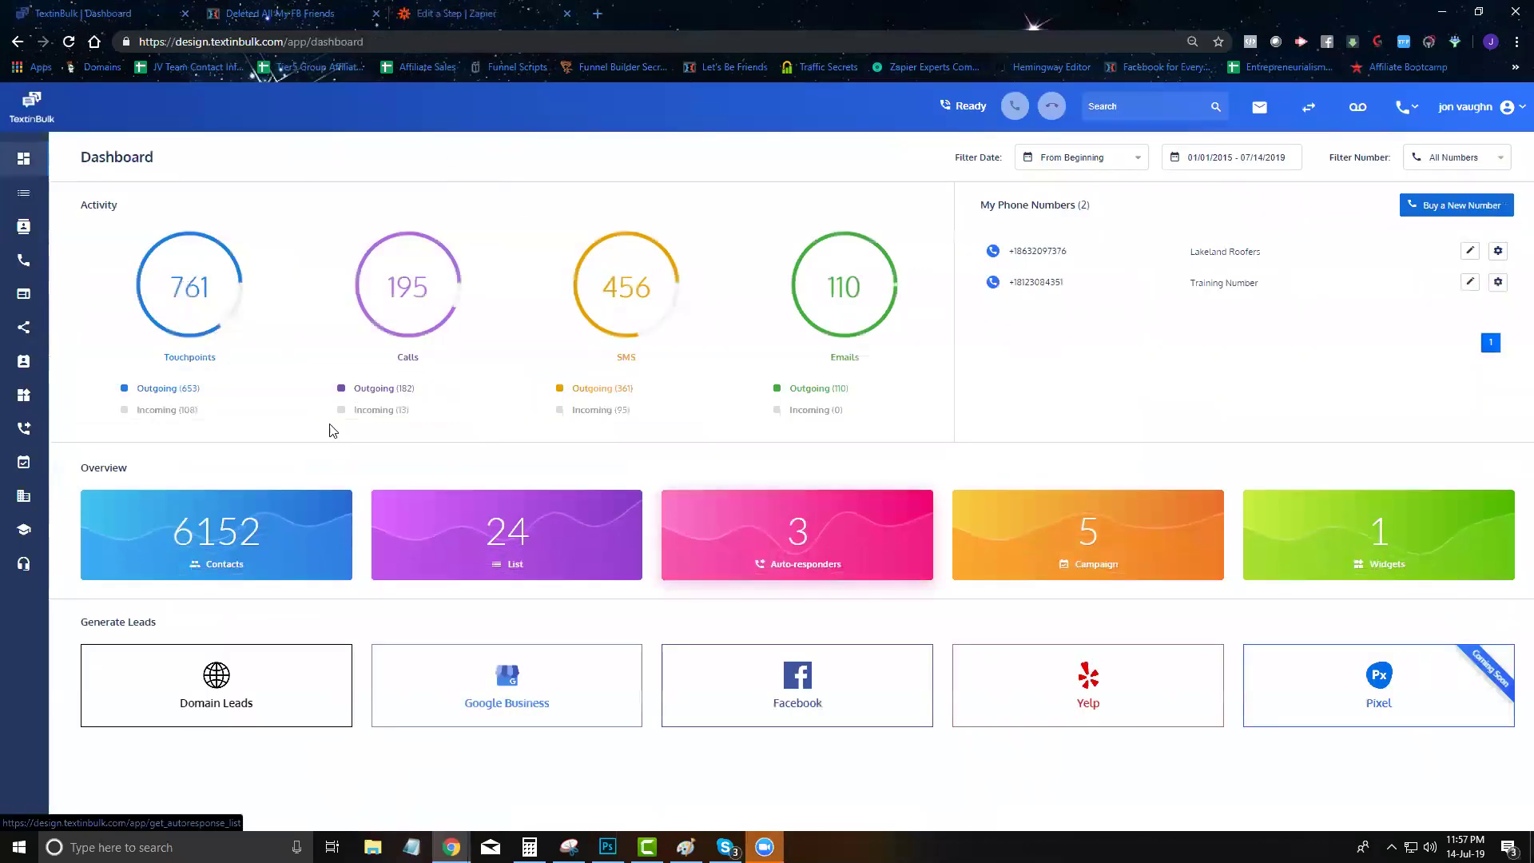
left_click(469, 11)
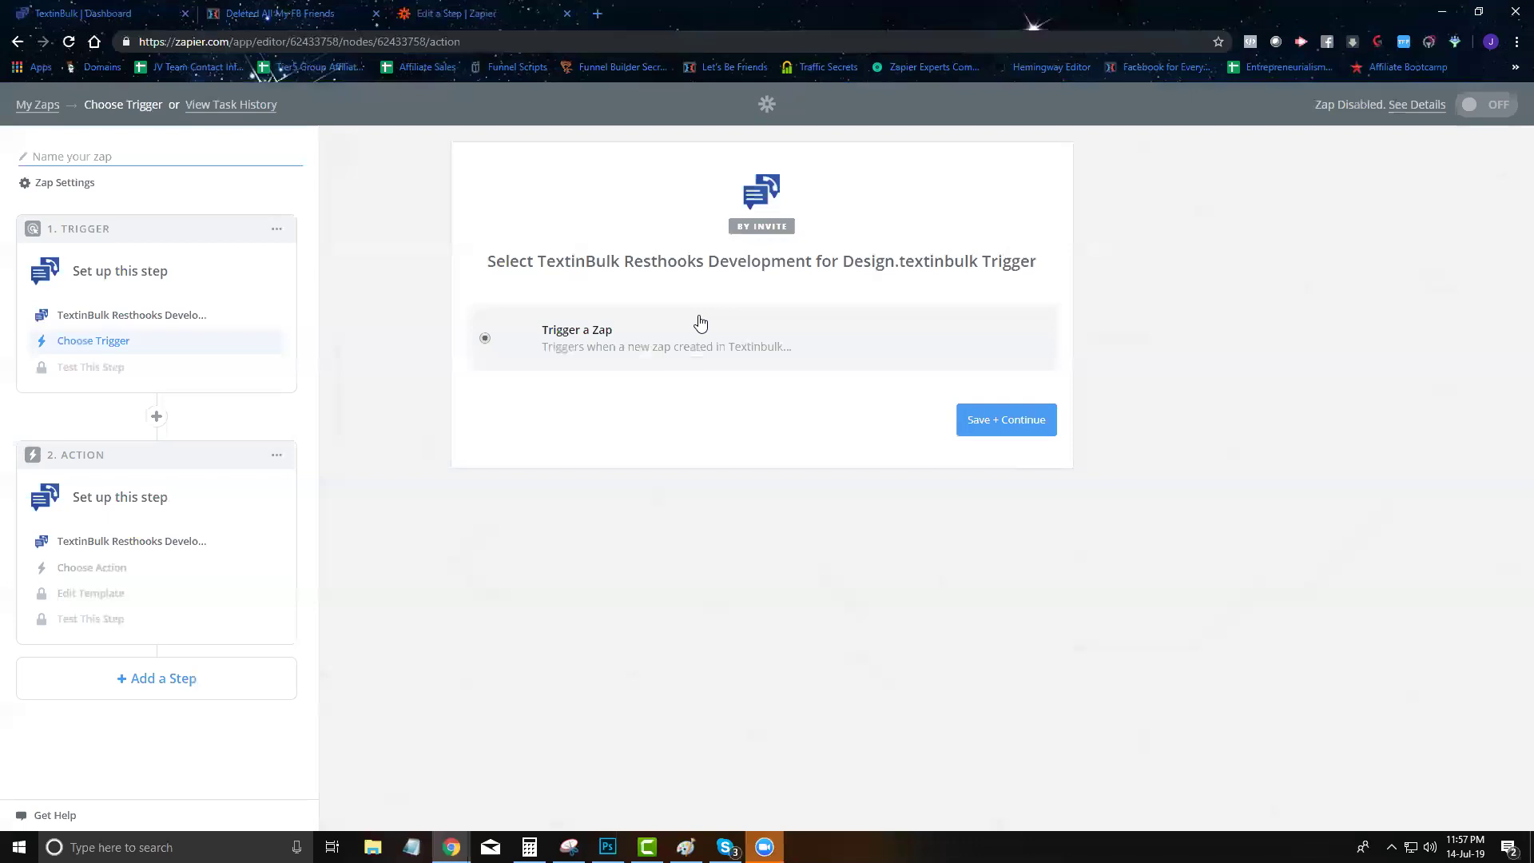
left_click(116, 13)
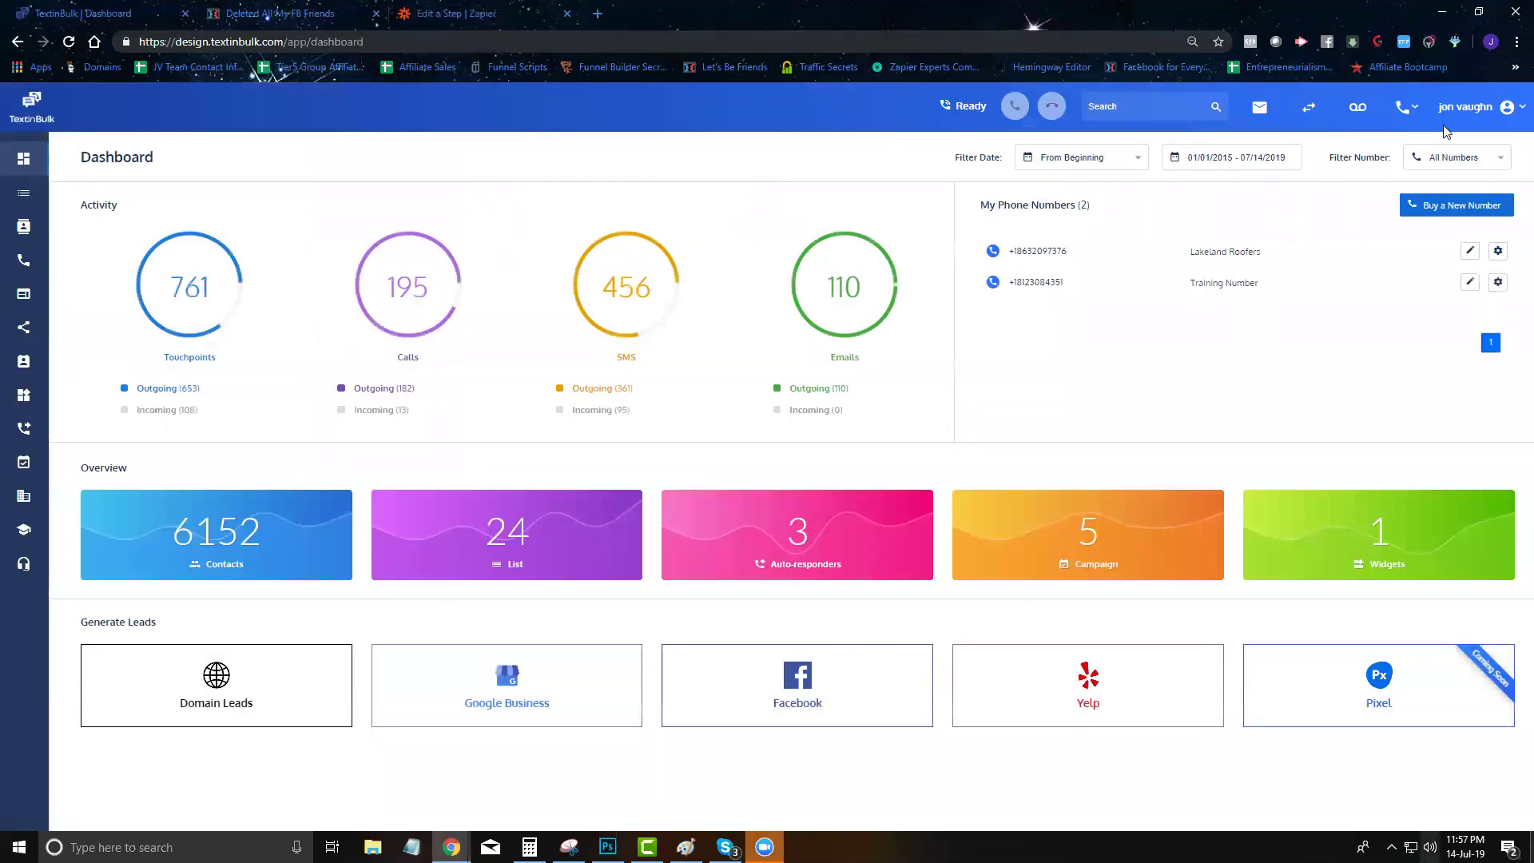
left_click(469, 14)
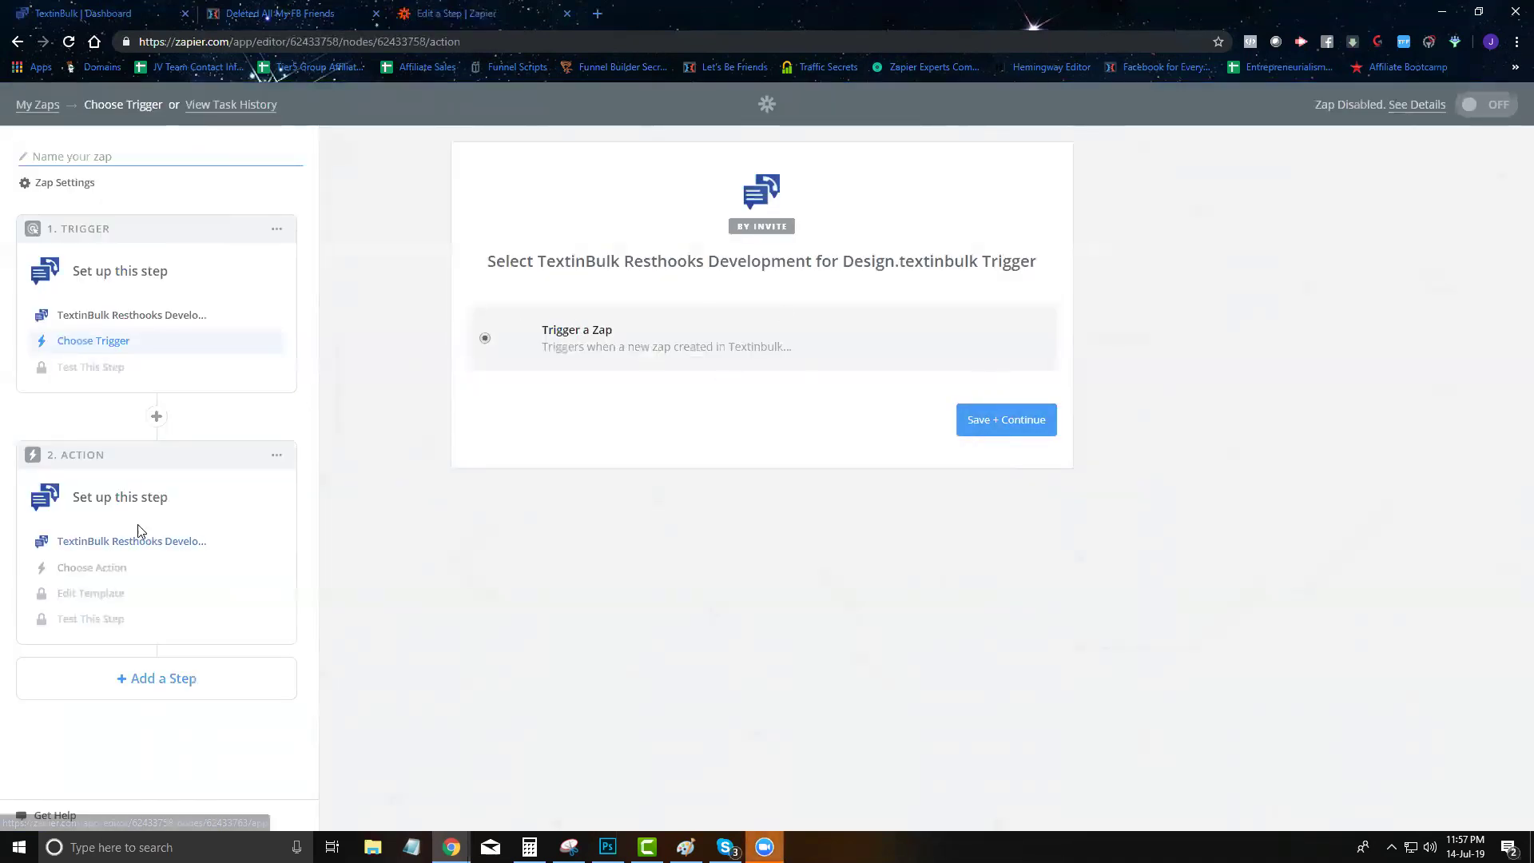
left_click(103, 571)
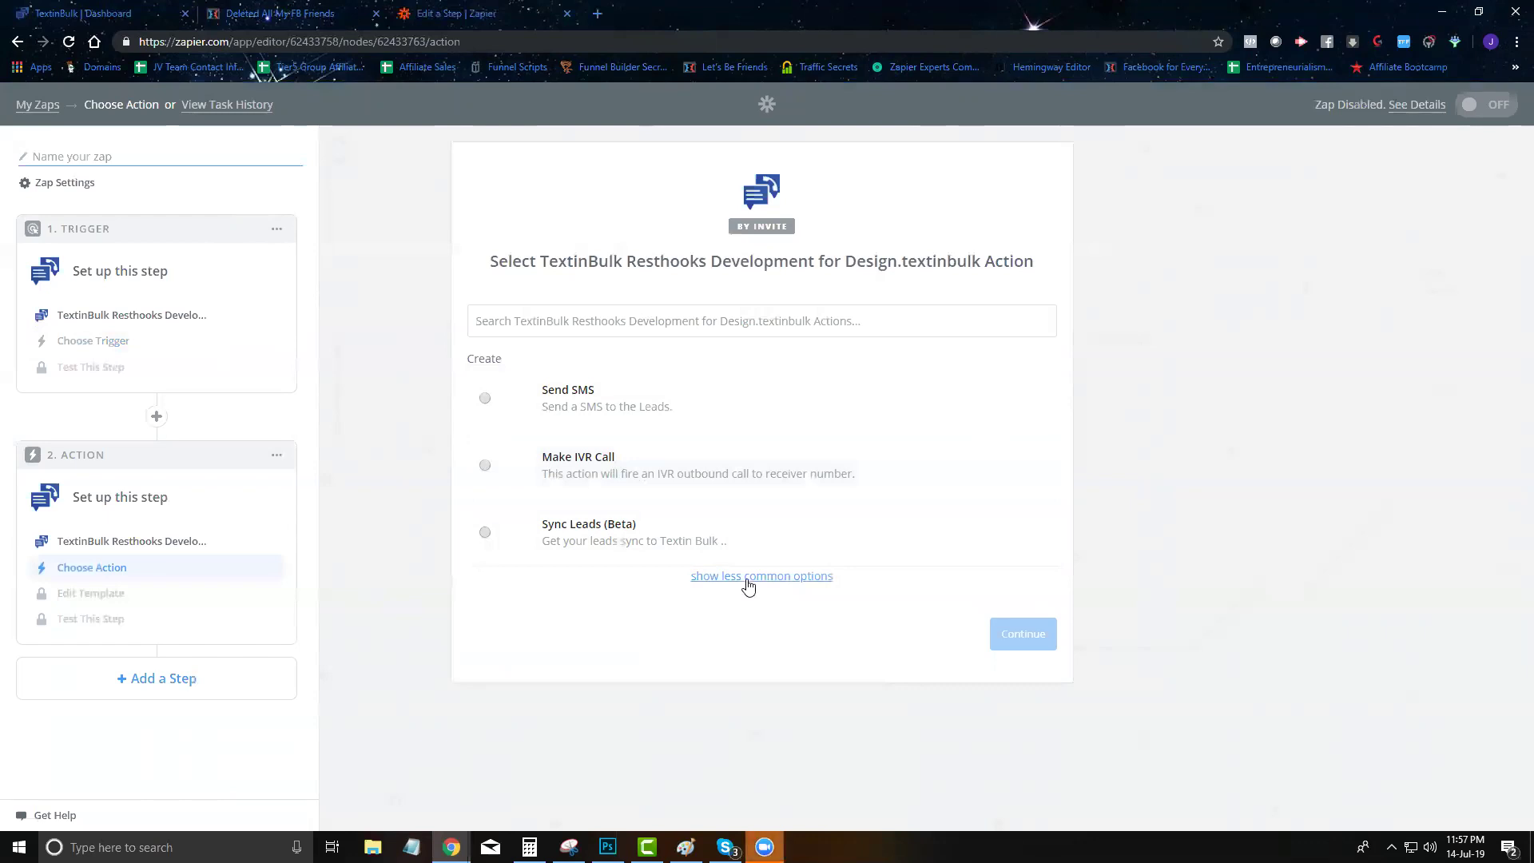
left_click(747, 584)
scroll(616, 400, "down", 1)
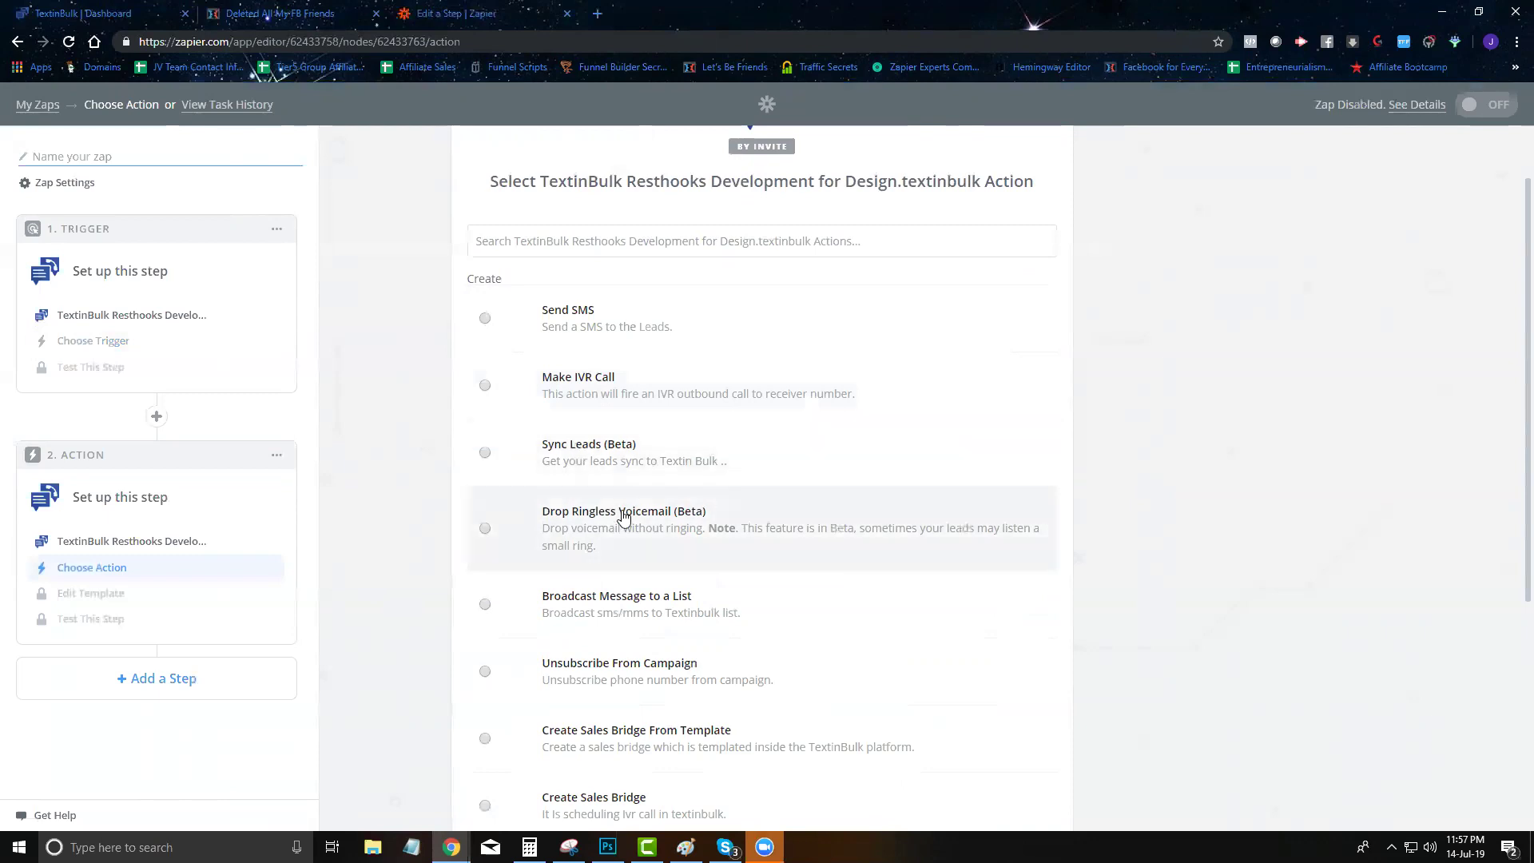
scroll(623, 518, "down", 2)
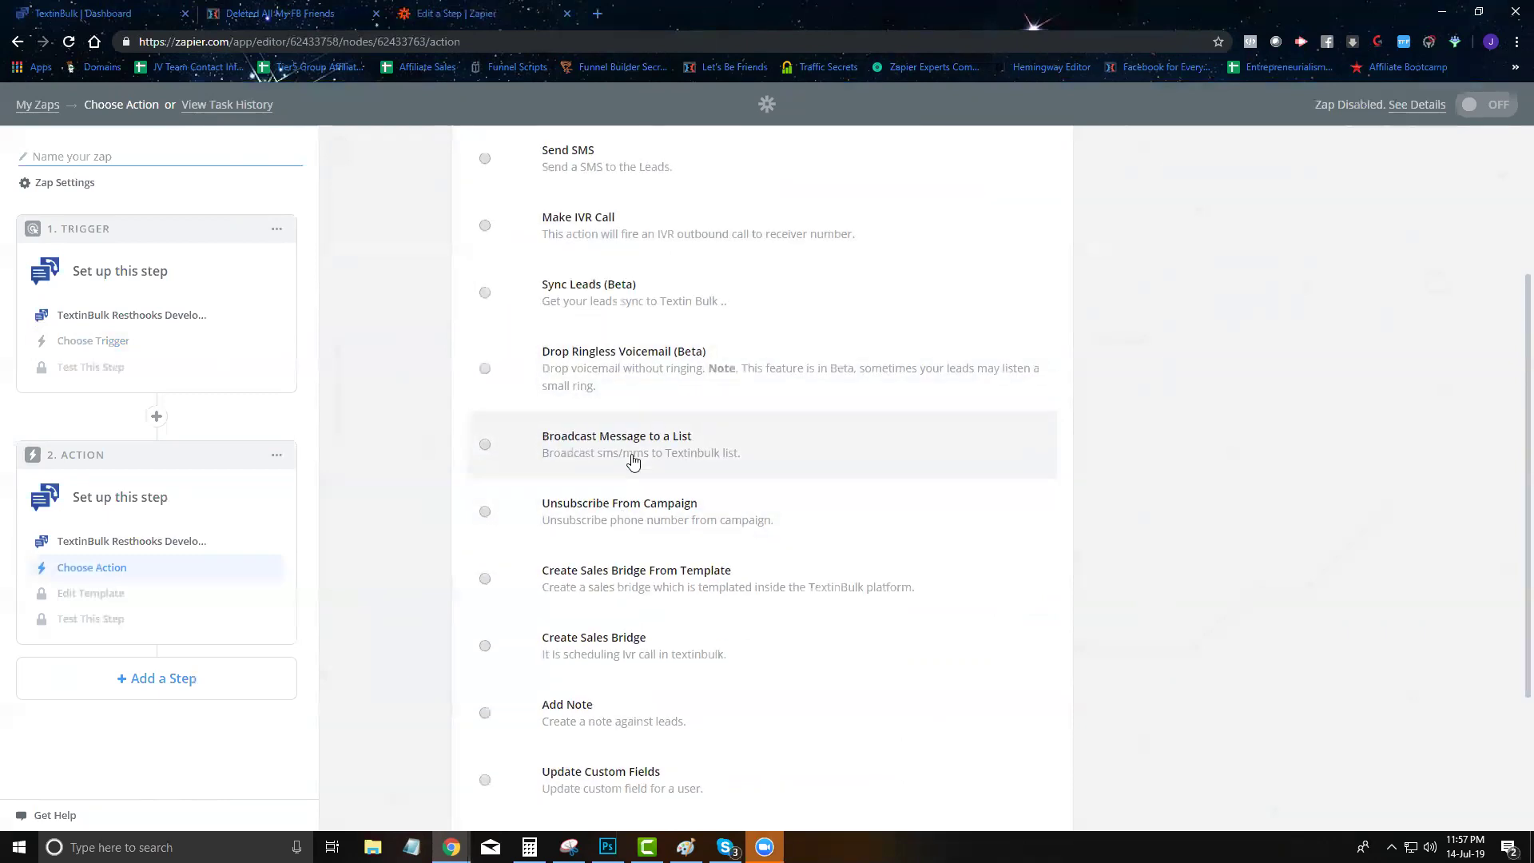
scroll(631, 460, "down", 1)
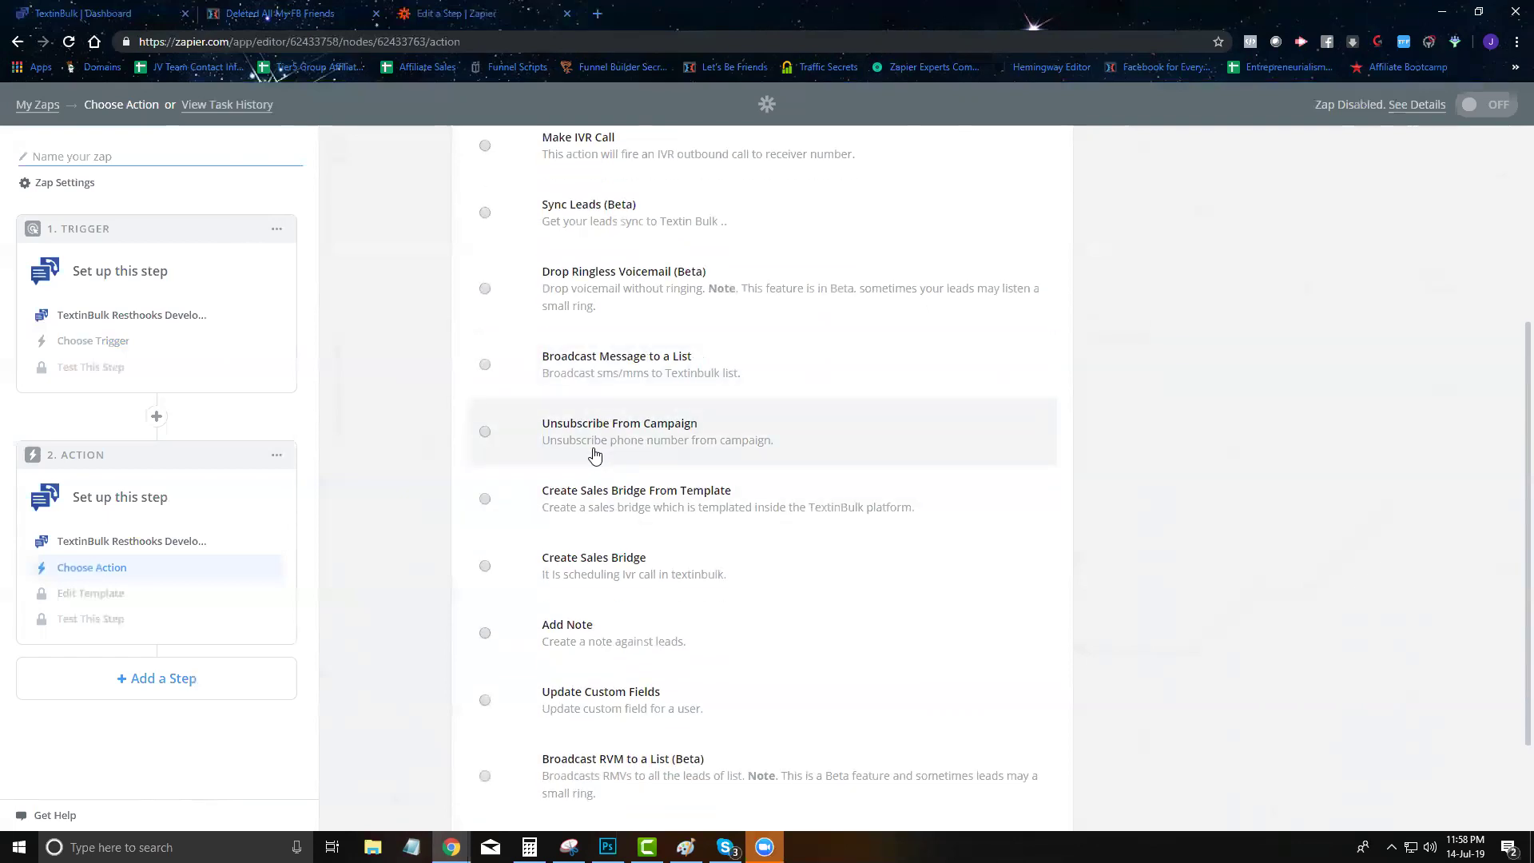
scroll(595, 455, "down", 2)
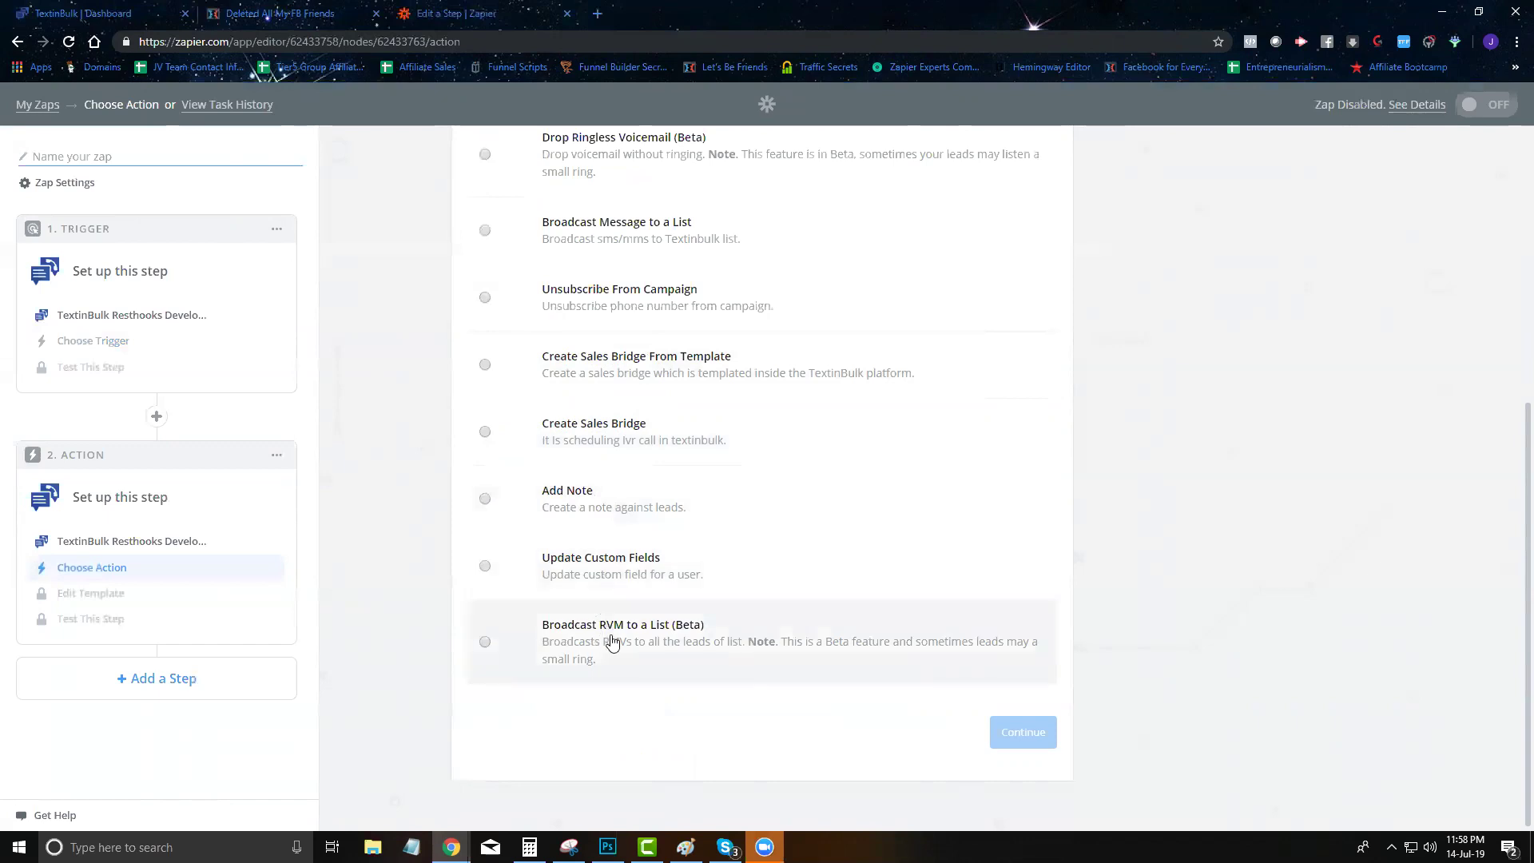
scroll(611, 641, "up", 2)
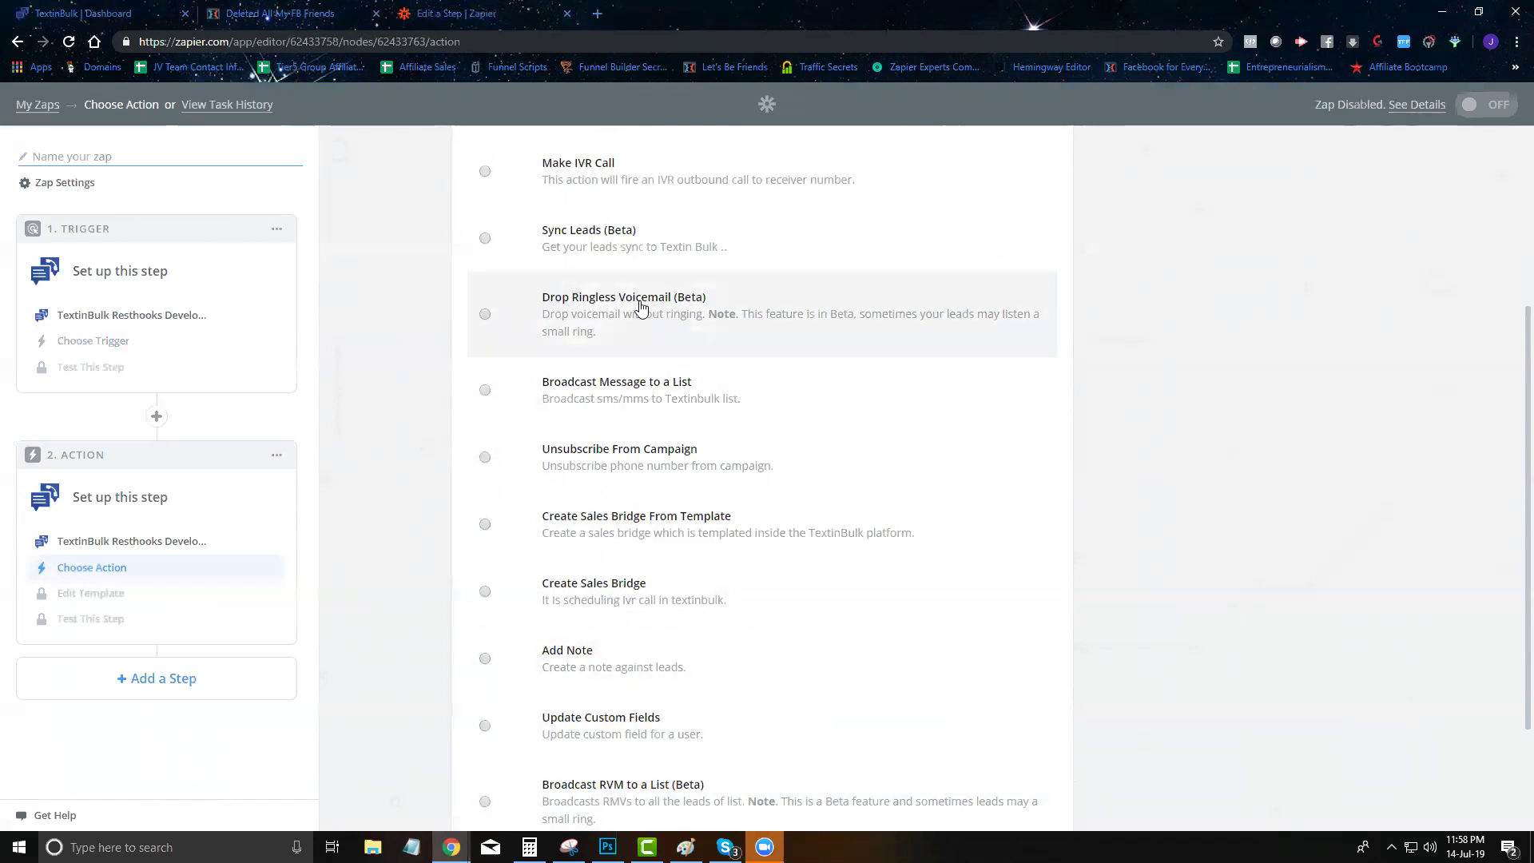
scroll(727, 524, "down", 1)
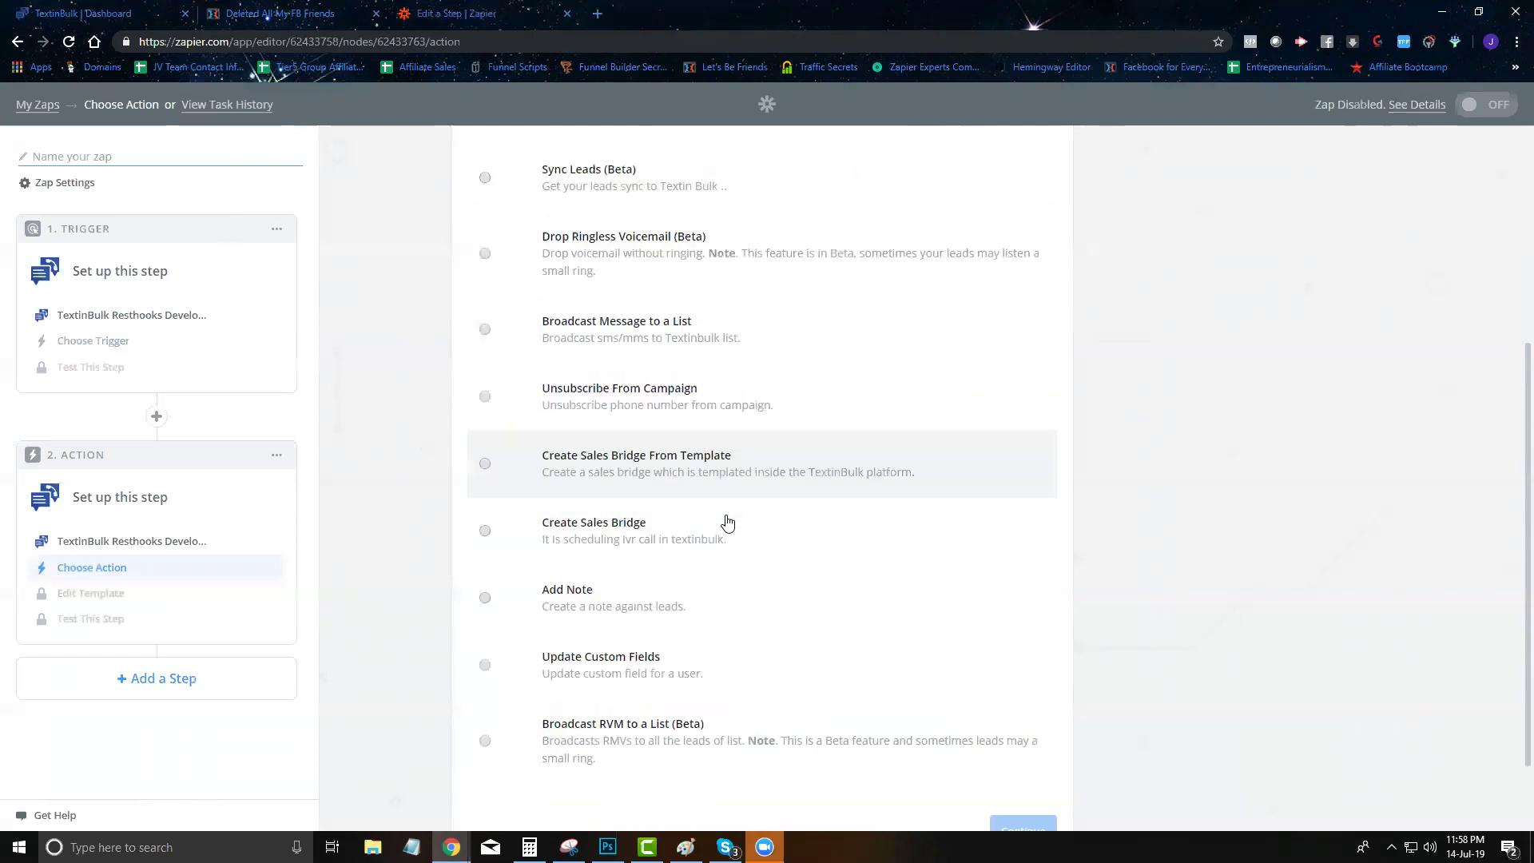
scroll(727, 524, "down", 2)
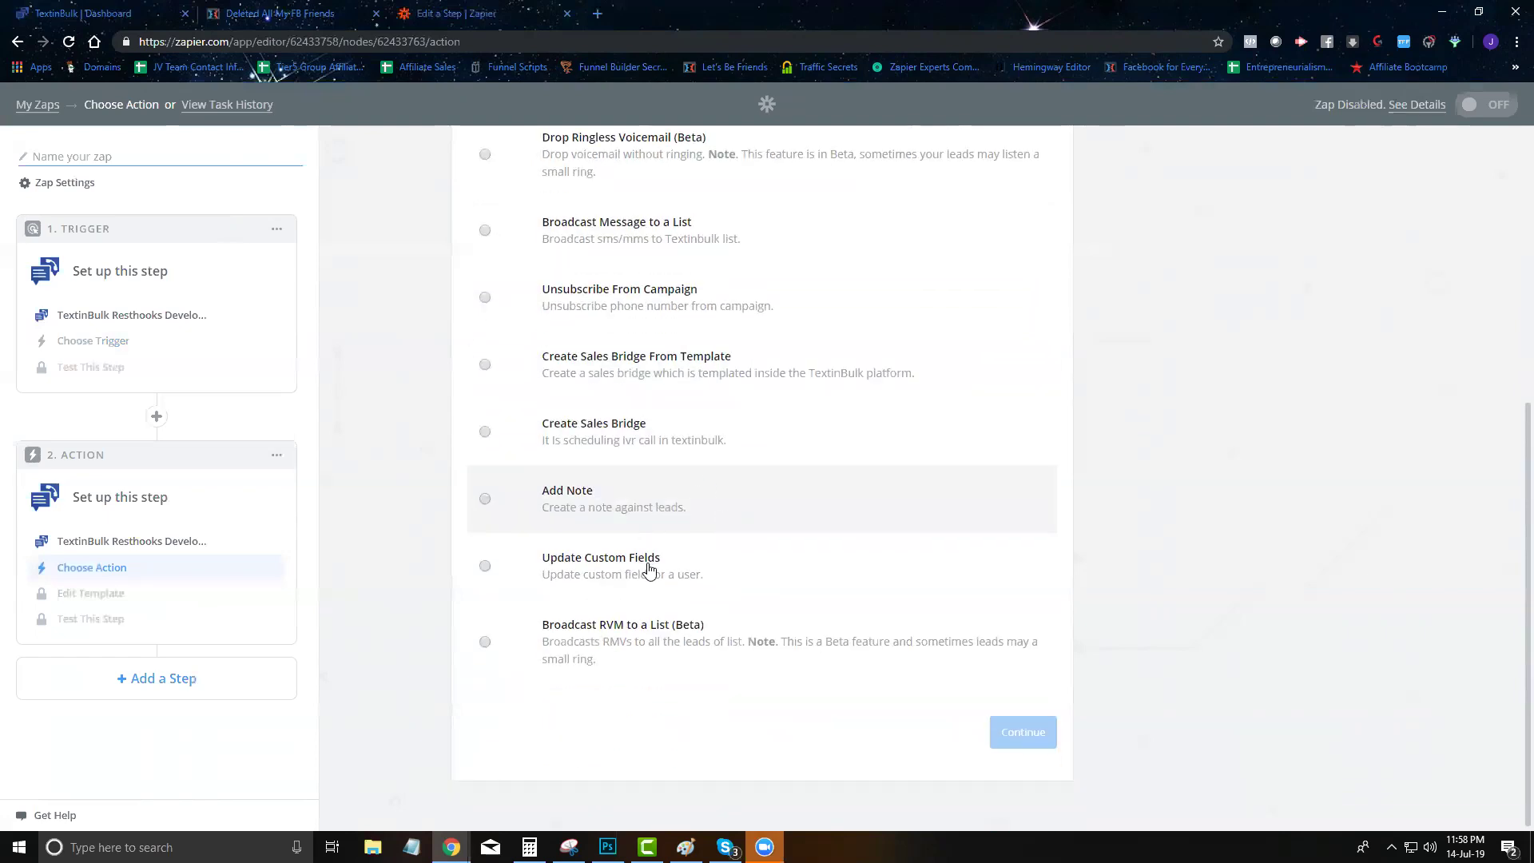
left_click(685, 847)
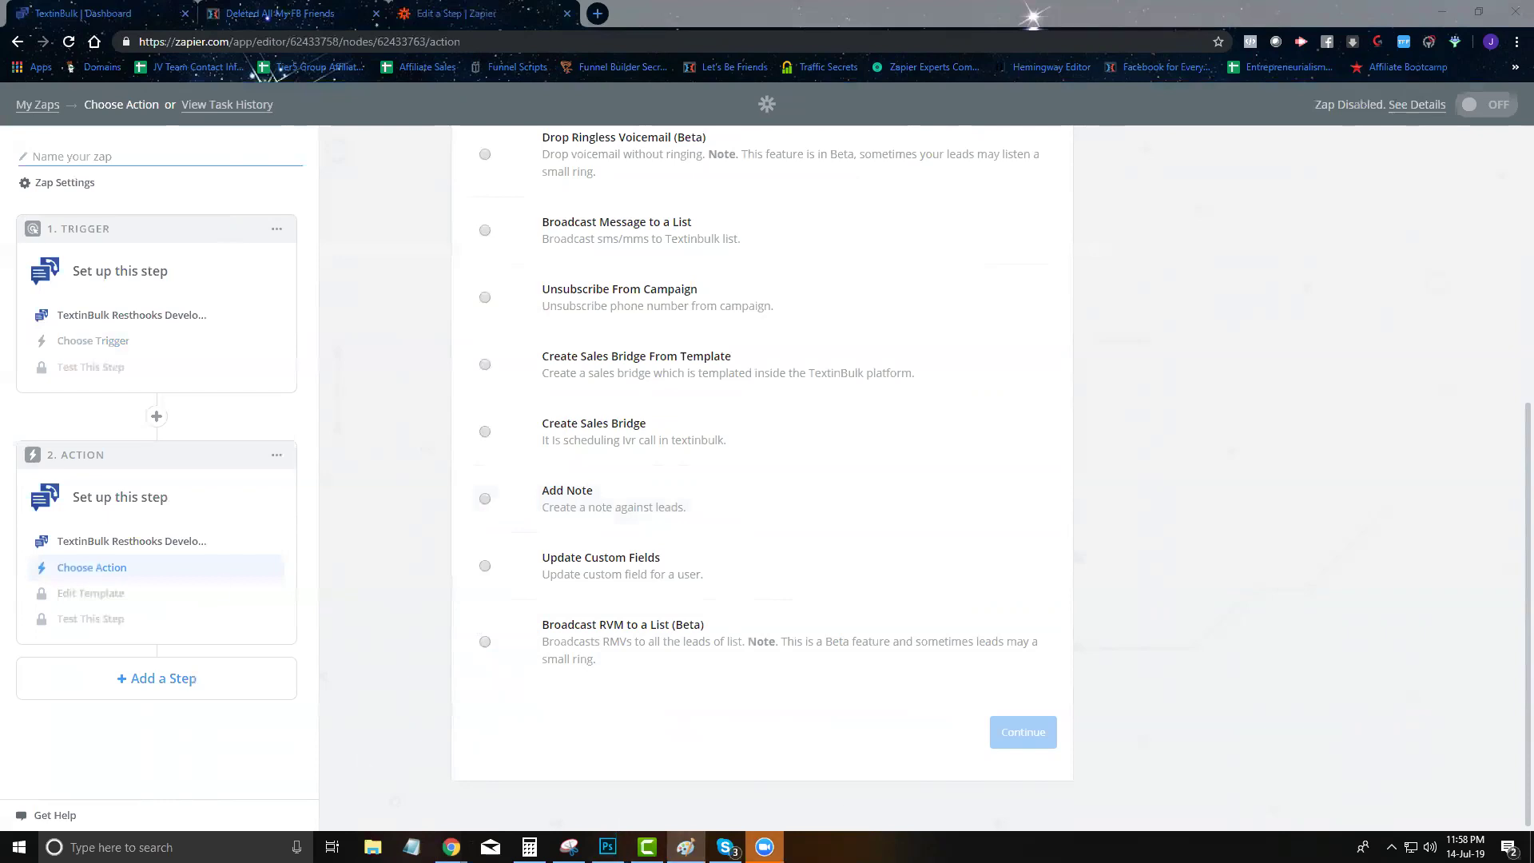
right_click(685, 847)
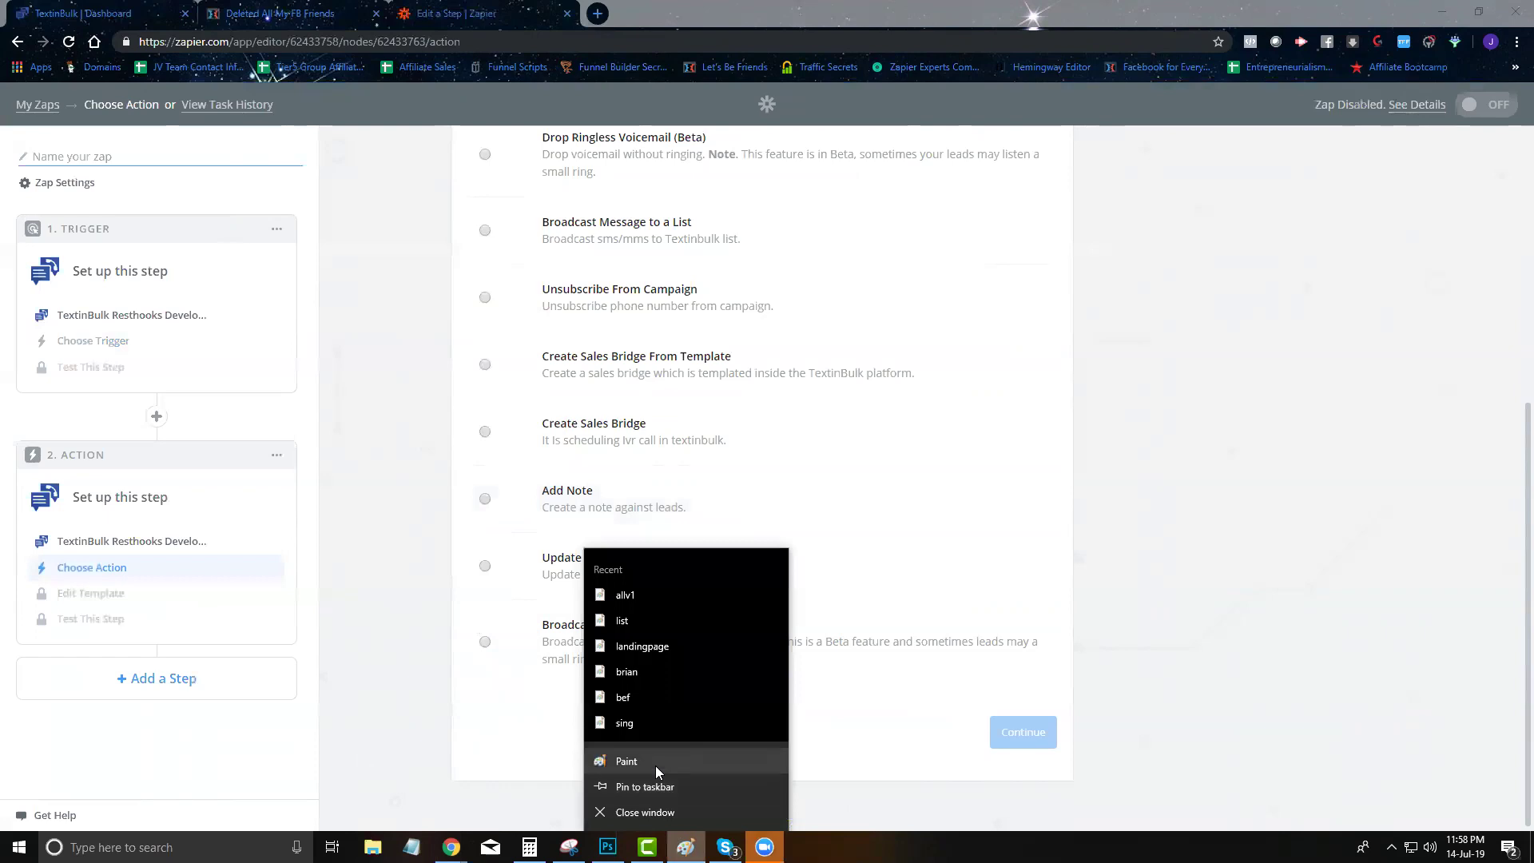
On a blank Paint canvas, draw labelled shapes: a top circle, an SA oval, an L circle
left_click(655, 765)
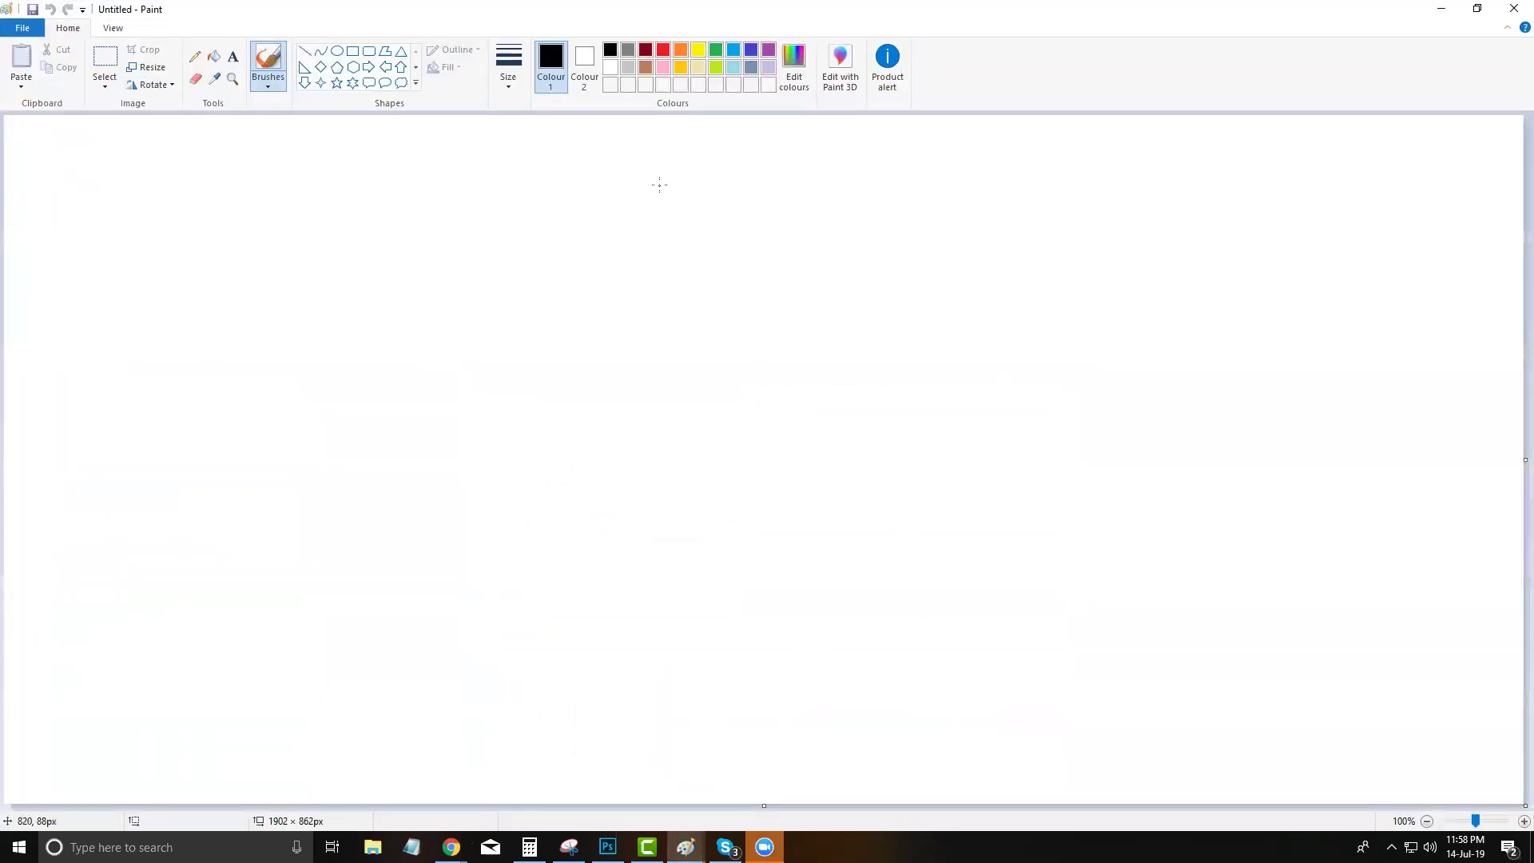
mouse_move(678, 178)
left_mouse_down()
mouse_move(688, 241)
mouse_move(677, 207)
left_mouse_up()
left_click_drag(688, 215, 707, 235)
mouse_move(1102, 412)
left_mouse_down()
mouse_move(1129, 432)
mouse_move(1162, 547)
left_mouse_up()
mouse_move(1282, 429)
left_mouse_down()
mouse_move(1265, 462)
mouse_move(1292, 418)
left_mouse_up()
mouse_move(1287, 429)
left_mouse_down()
mouse_move(1314, 446)
mouse_move(1315, 426)
left_mouse_up()
mouse_move(1280, 392)
left_mouse_down()
mouse_move(1256, 433)
mouse_move(1286, 394)
left_mouse_up()
mouse_move(241, 422)
left_mouse_down()
mouse_move(278, 467)
mouse_move(206, 409)
mouse_move(214, 361)
left_mouse_up()
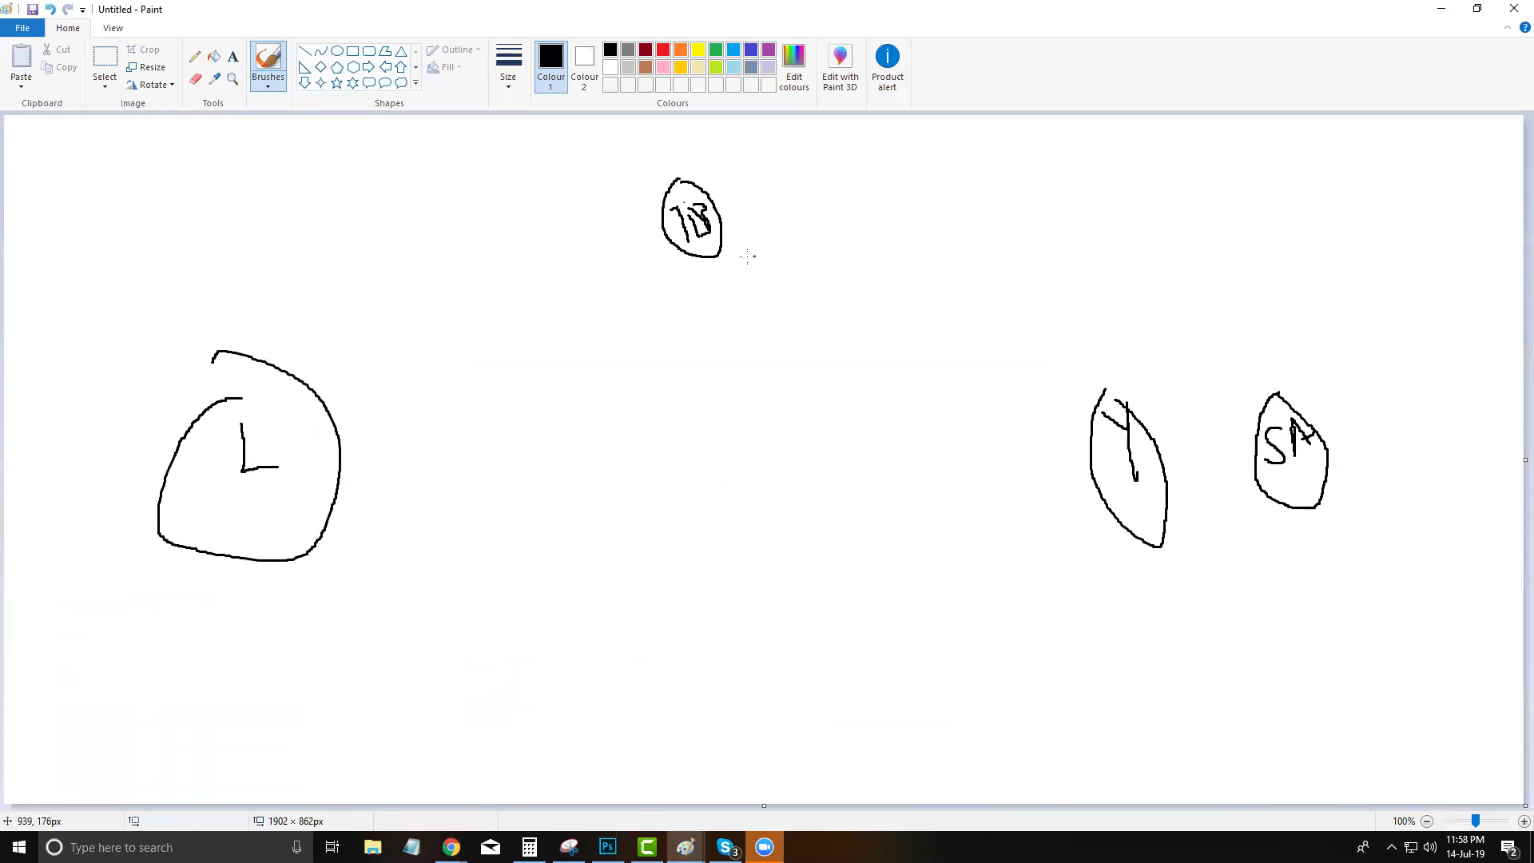
Add two circled boxes, join all shapes with arrows, and close Paint without saving
mouse_move(320, 173)
left_mouse_down()
mouse_move(327, 230)
mouse_move(395, 160)
mouse_move(319, 172)
mouse_move(387, 190)
mouse_move(348, 210)
left_mouse_up()
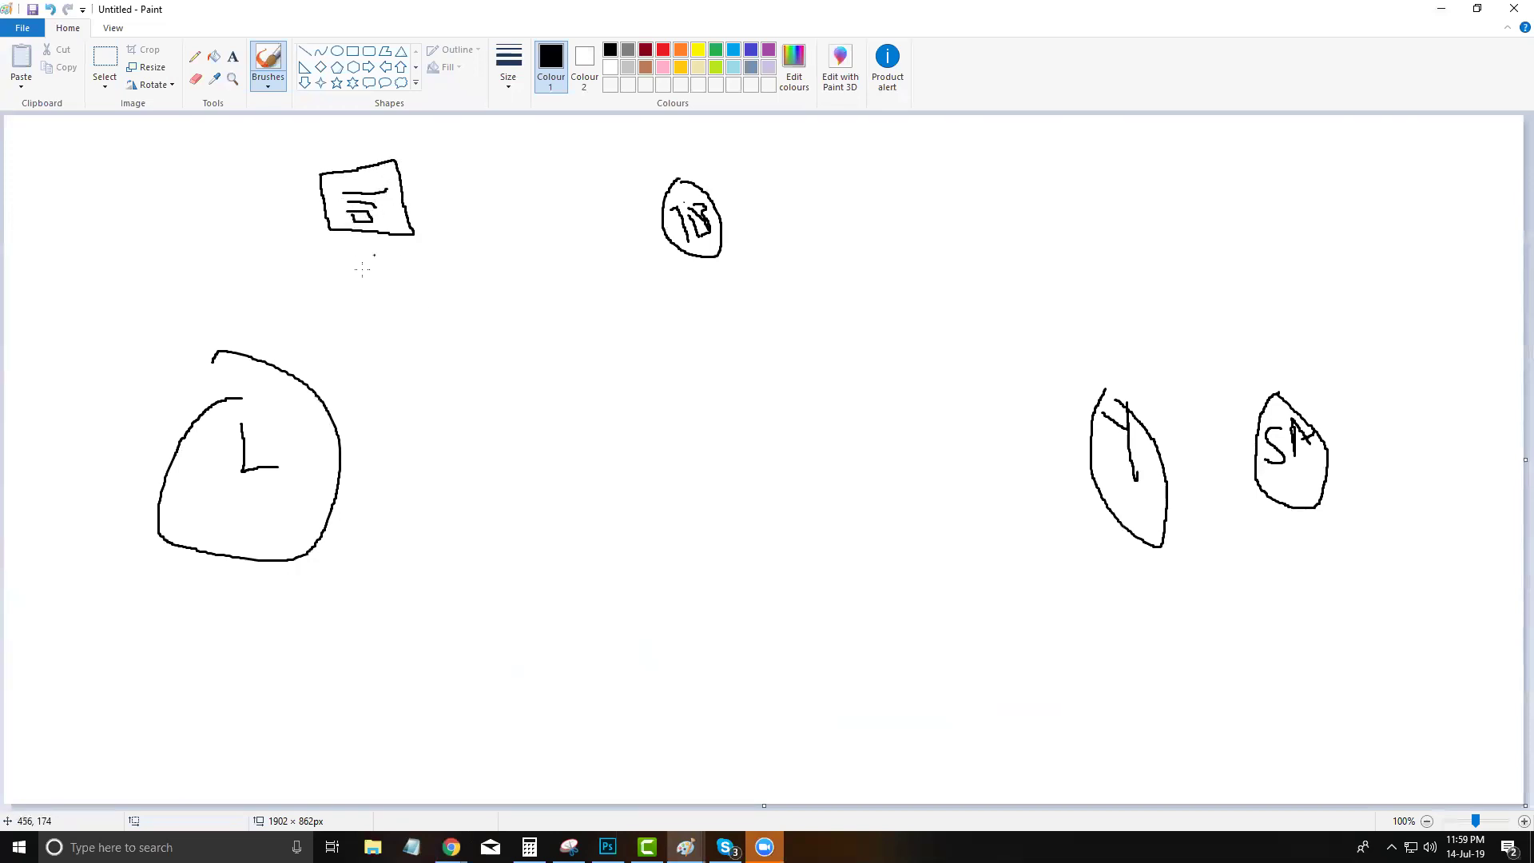
mouse_move(244, 192)
left_mouse_down()
mouse_move(245, 236)
mouse_move(249, 178)
mouse_move(268, 217)
left_mouse_up()
mouse_move(238, 154)
left_mouse_down()
mouse_move(438, 247)
mouse_move(194, 135)
left_mouse_up()
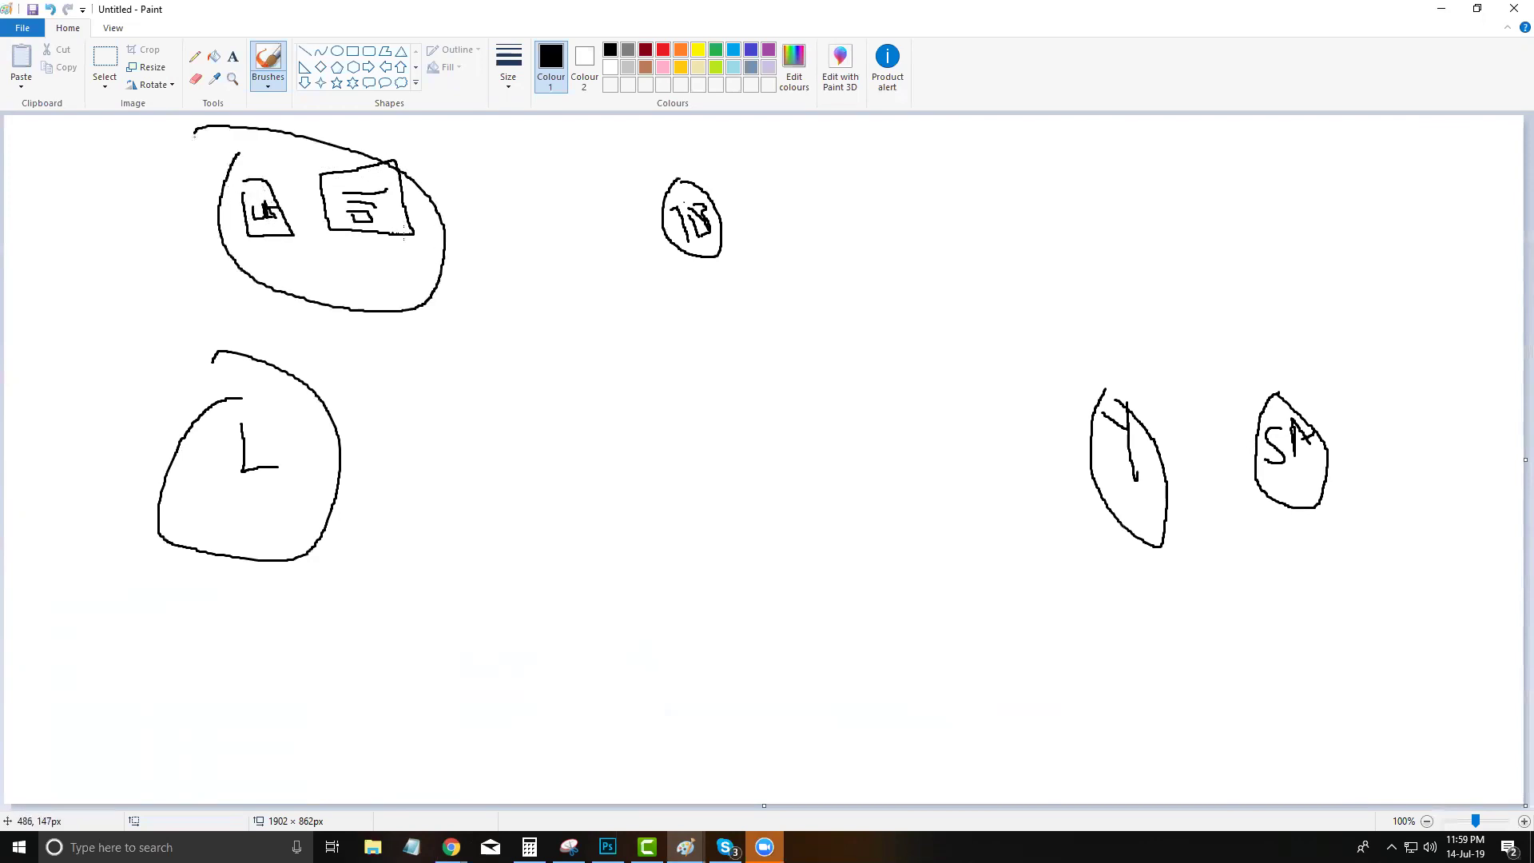
mouse_move(423, 231)
left_mouse_down()
mouse_move(604, 199)
mouse_move(656, 206)
mouse_move(644, 232)
mouse_move(663, 190)
mouse_move(643, 242)
mouse_move(1027, 332)
mouse_move(1168, 455)
left_mouse_up()
mouse_move(704, 193)
left_mouse_down()
mouse_move(910, 202)
mouse_move(1273, 382)
mouse_move(1296, 415)
left_mouse_up()
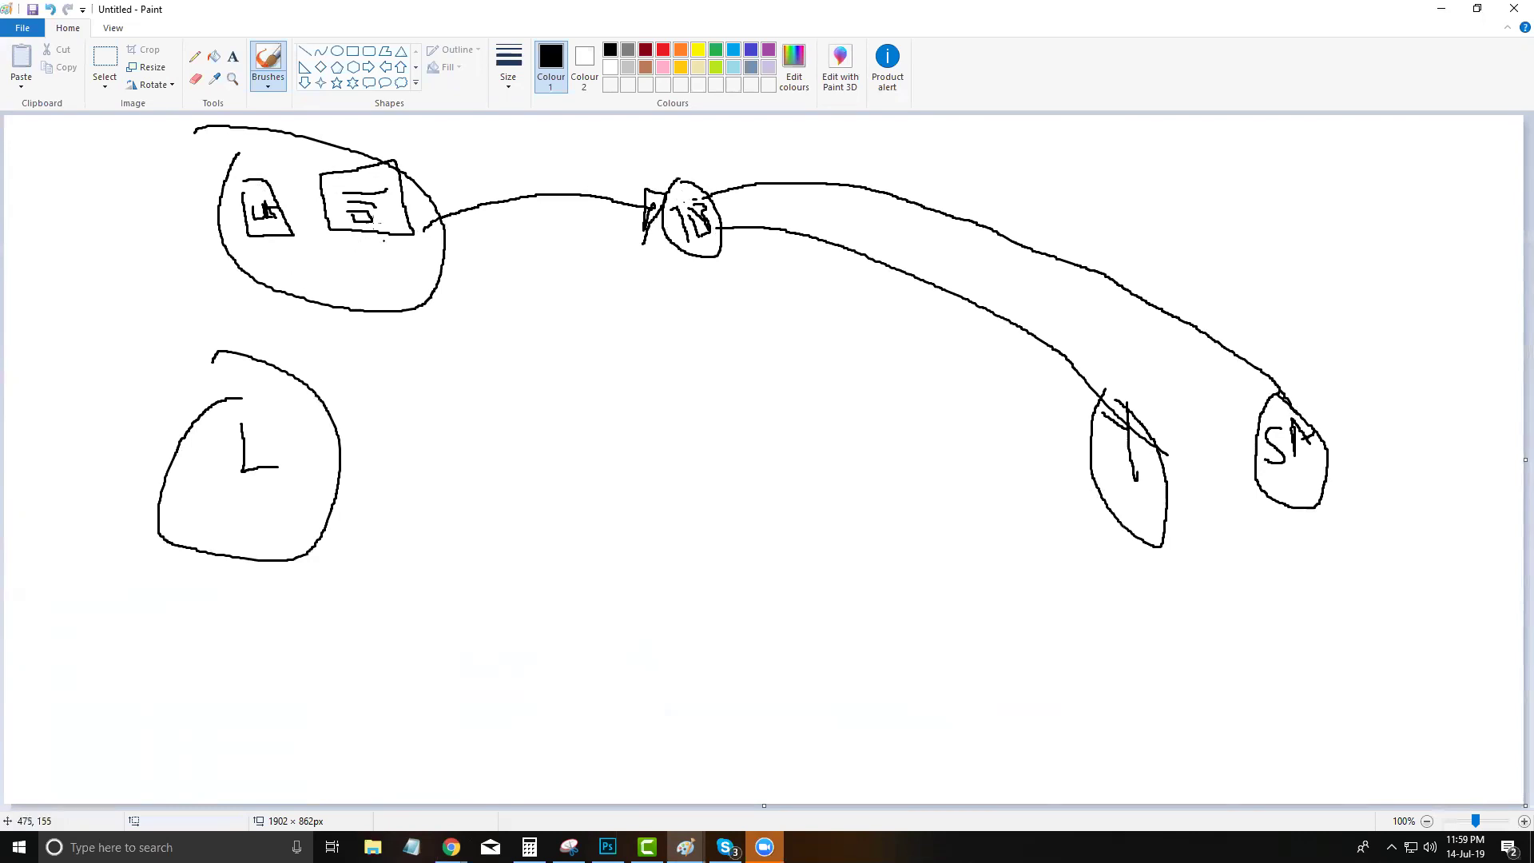
mouse_move(374, 194)
left_mouse_down()
mouse_move(427, 197)
mouse_move(414, 211)
left_mouse_up()
mouse_move(1093, 479)
left_mouse_down()
mouse_move(924, 429)
mouse_move(683, 400)
mouse_move(399, 419)
mouse_move(349, 438)
mouse_move(334, 426)
mouse_move(402, 445)
left_mouse_up()
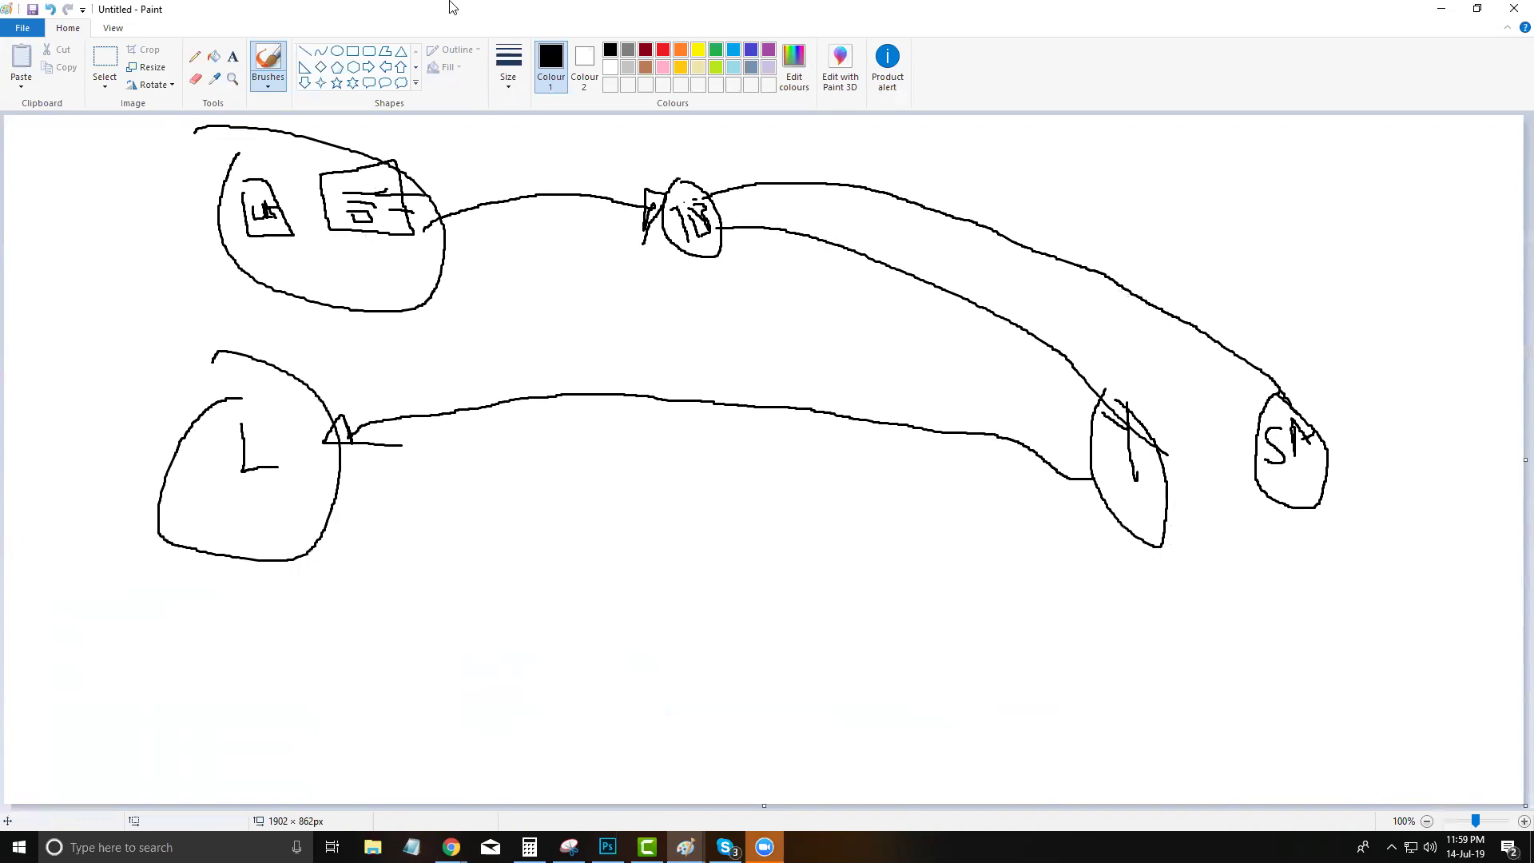
left_click(1508, 9)
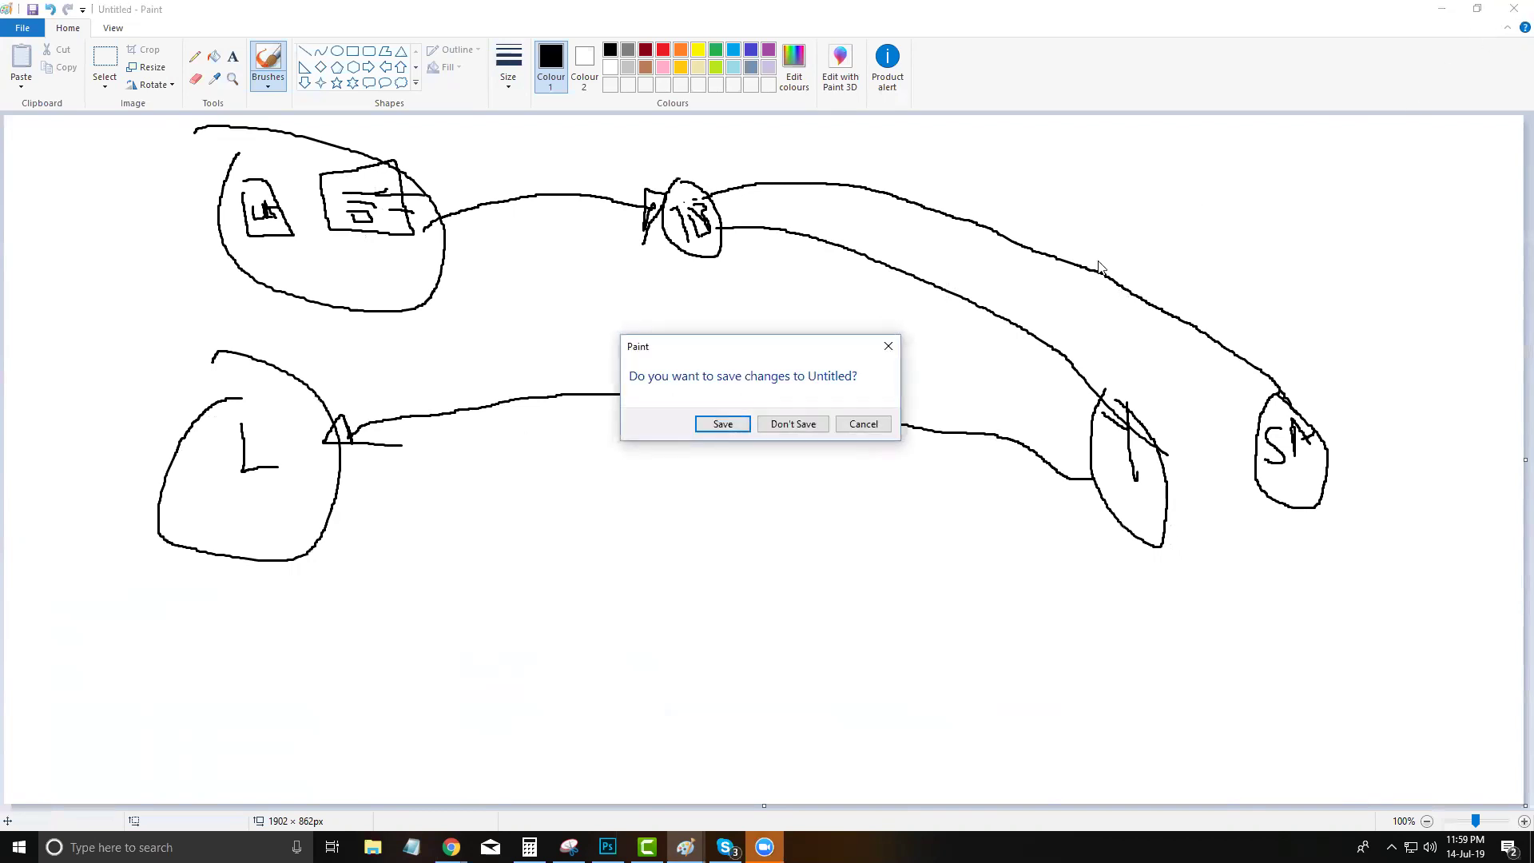
left_click(780, 425)
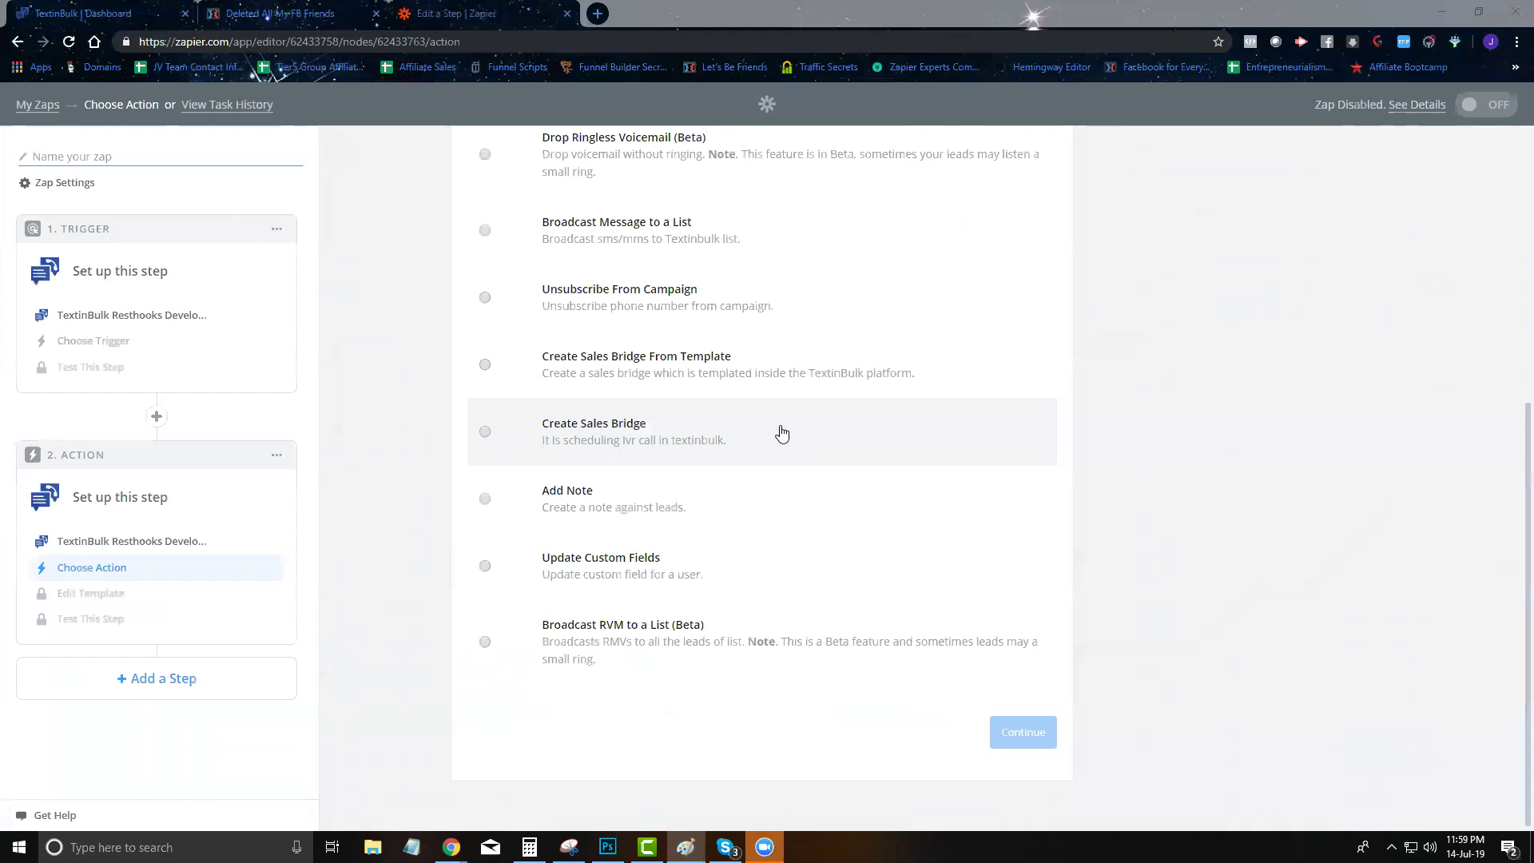
Browse the Support page's feature-request board, then return to the TextinBulk Dashboard
left_click(64, 8)
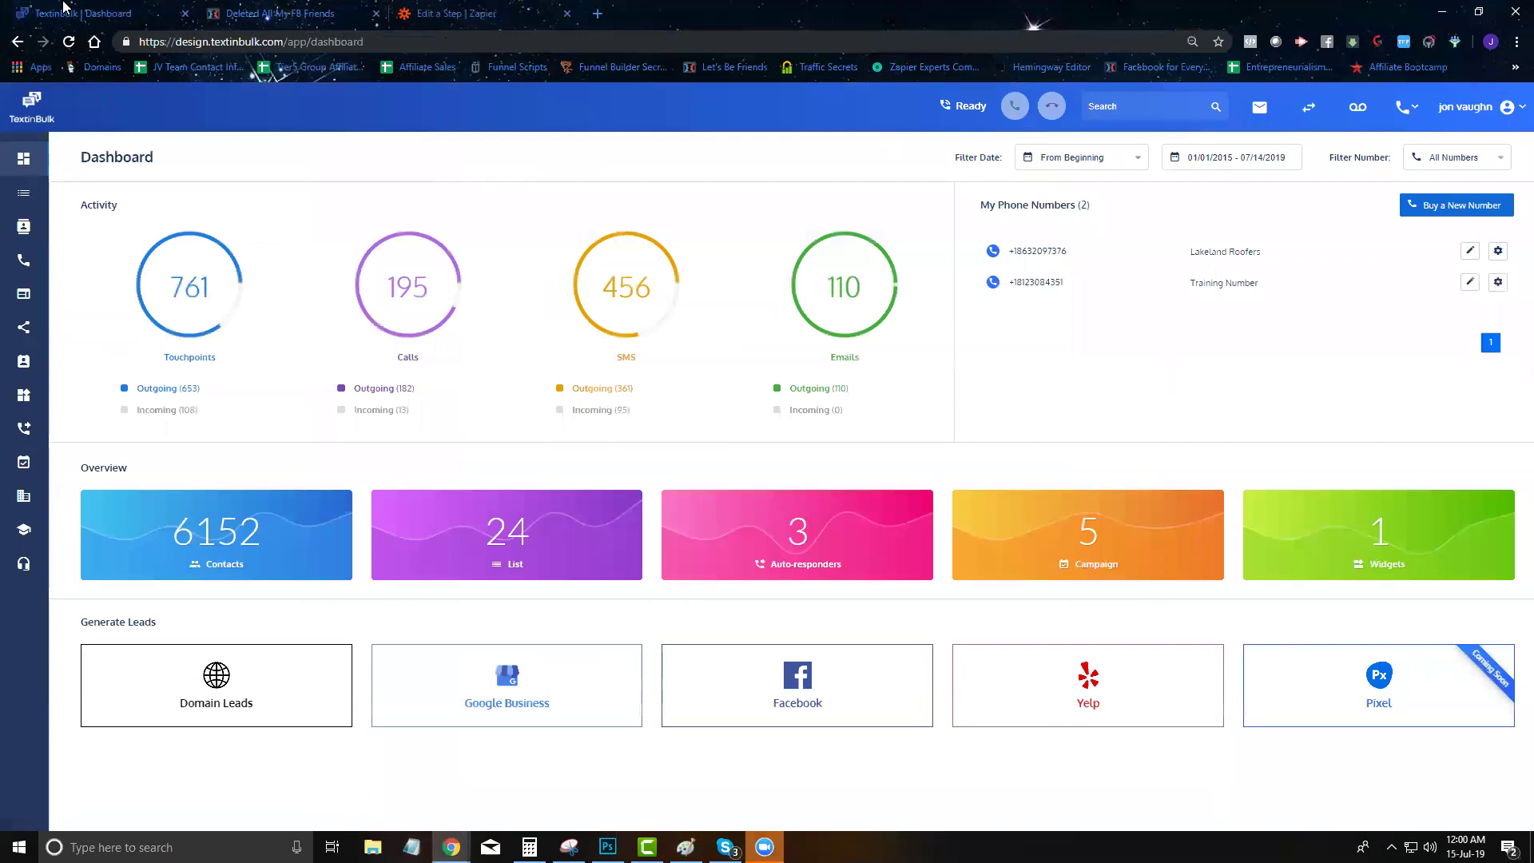
left_click(25, 537)
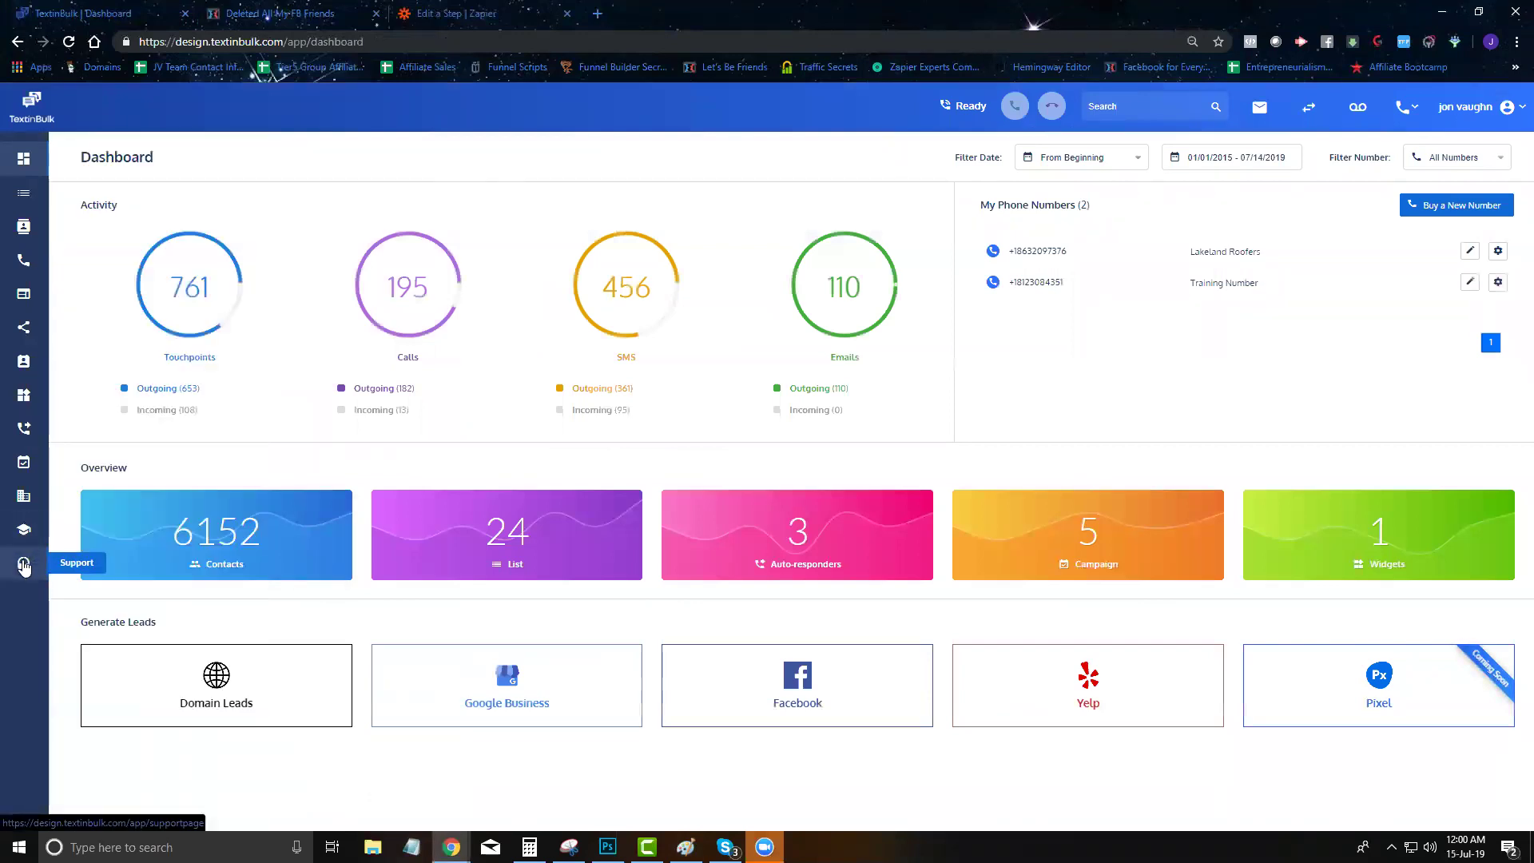
left_click(24, 565)
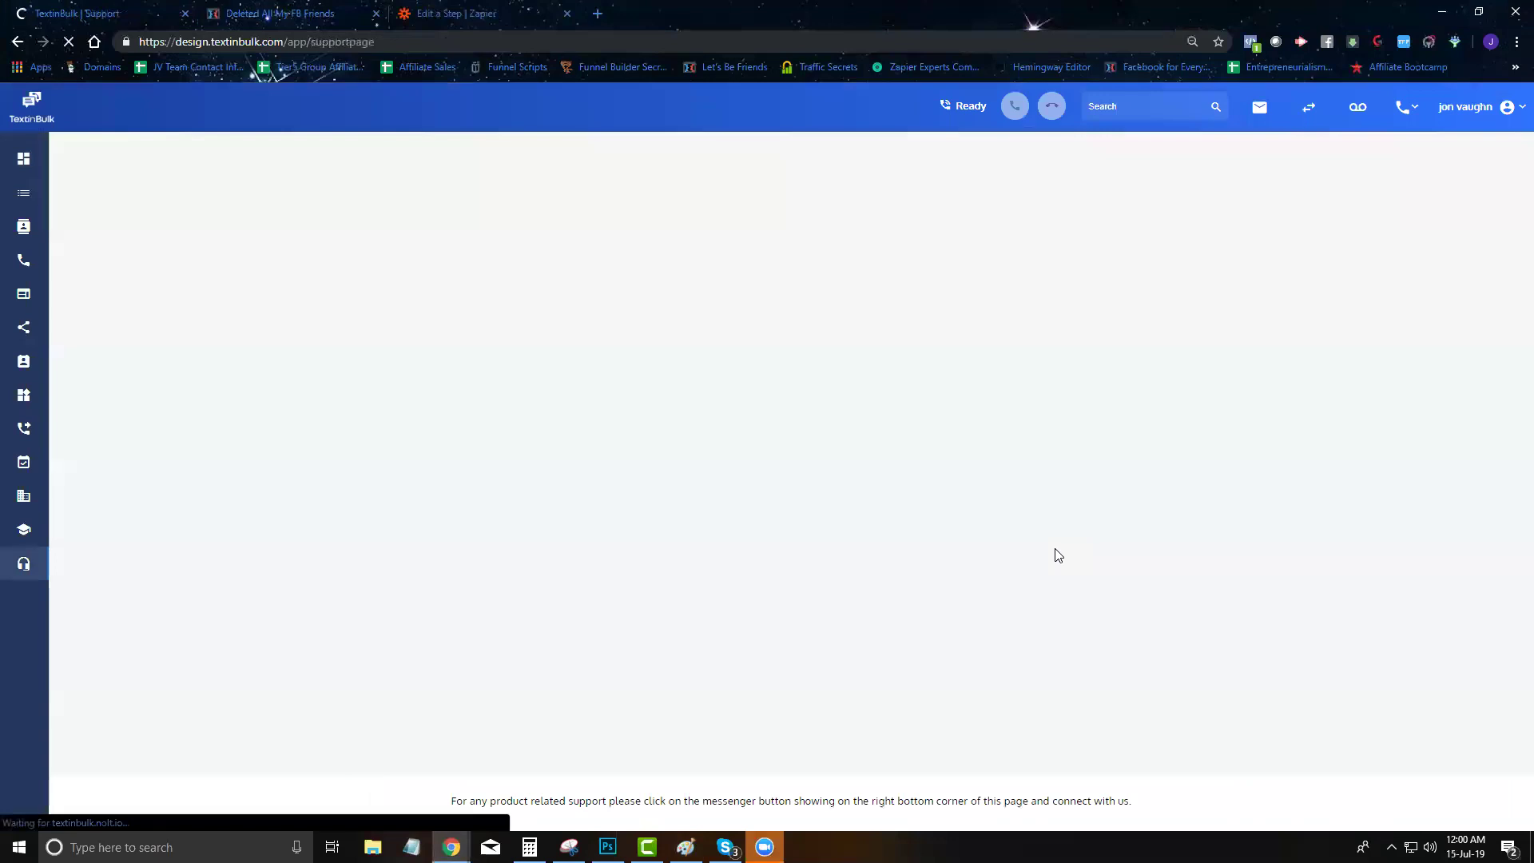
scroll(948, 445, "down", 2)
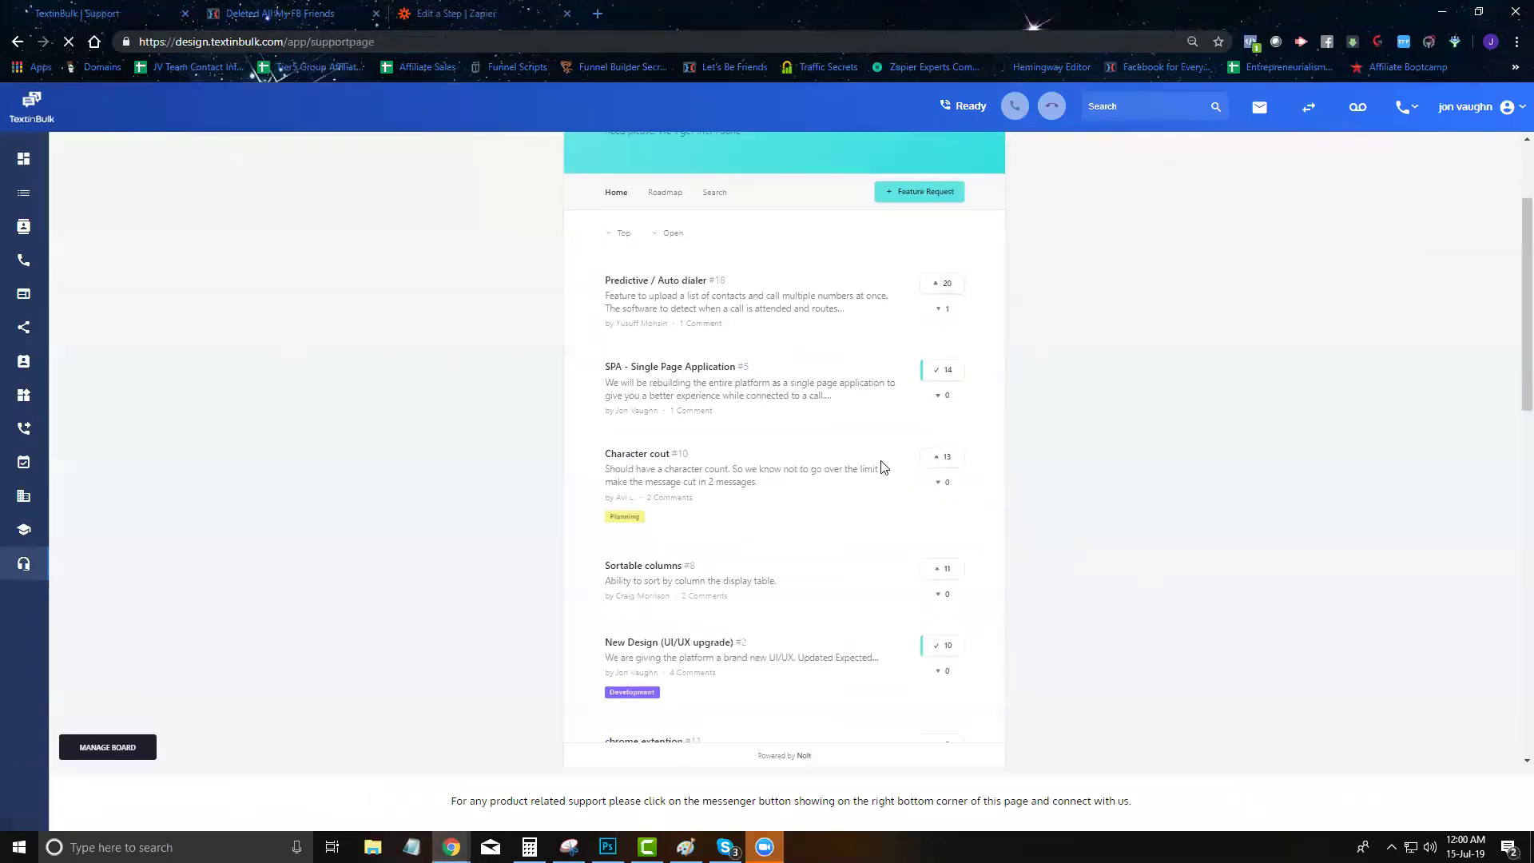
mouse_move(25, 532)
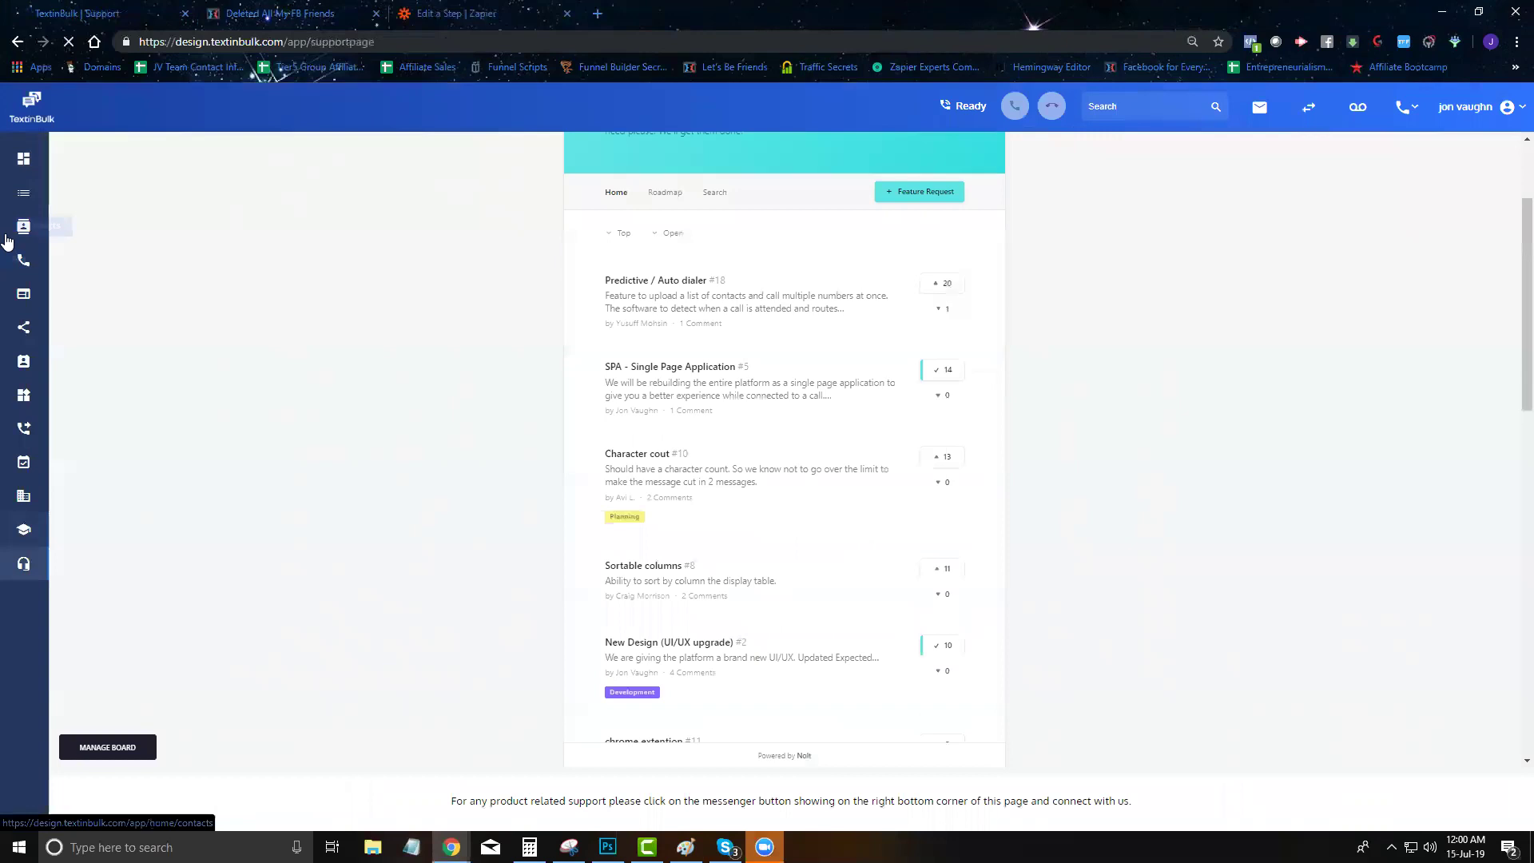
left_click(26, 166)
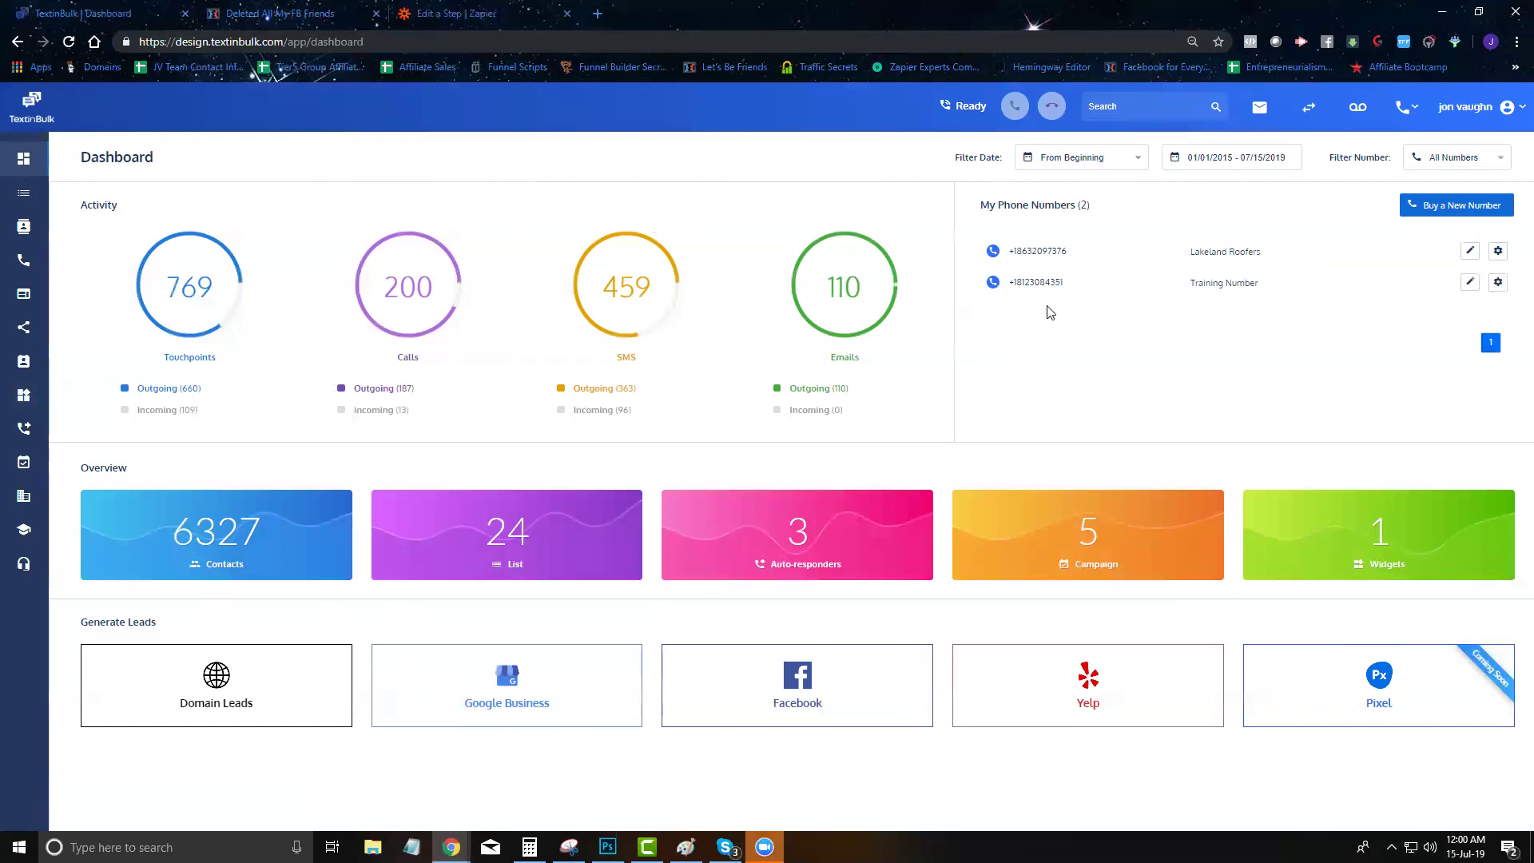
After a Skype test call, select and copy the Lakeland Roofers number from My Phone Numbers
left_click_drag(1063, 284, 1018, 288)
left_click(724, 847)
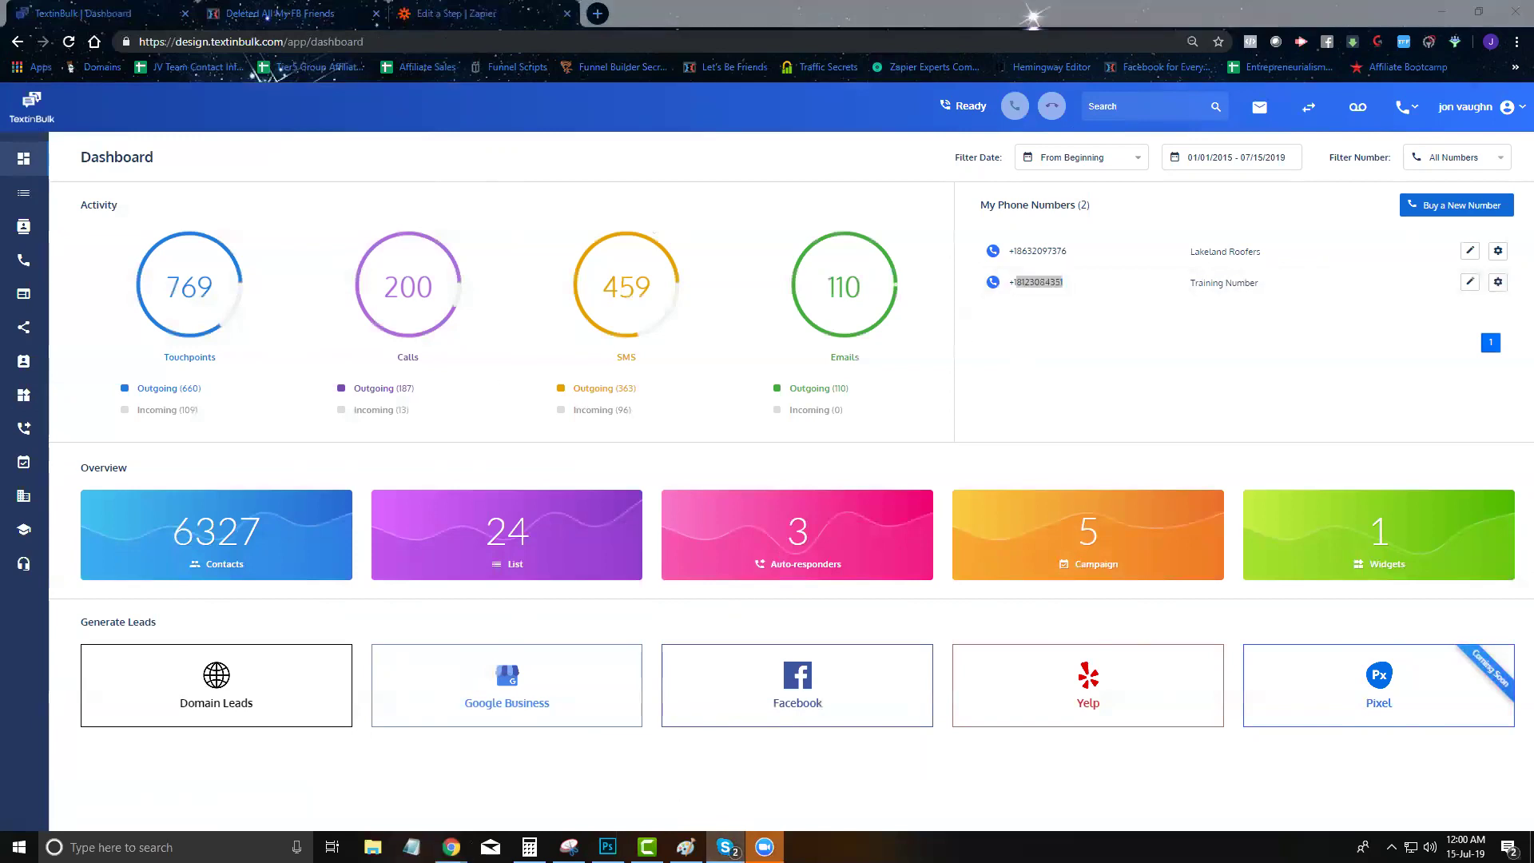
left_click(1181, 282)
left_click_drag(1068, 250, 1019, 249)
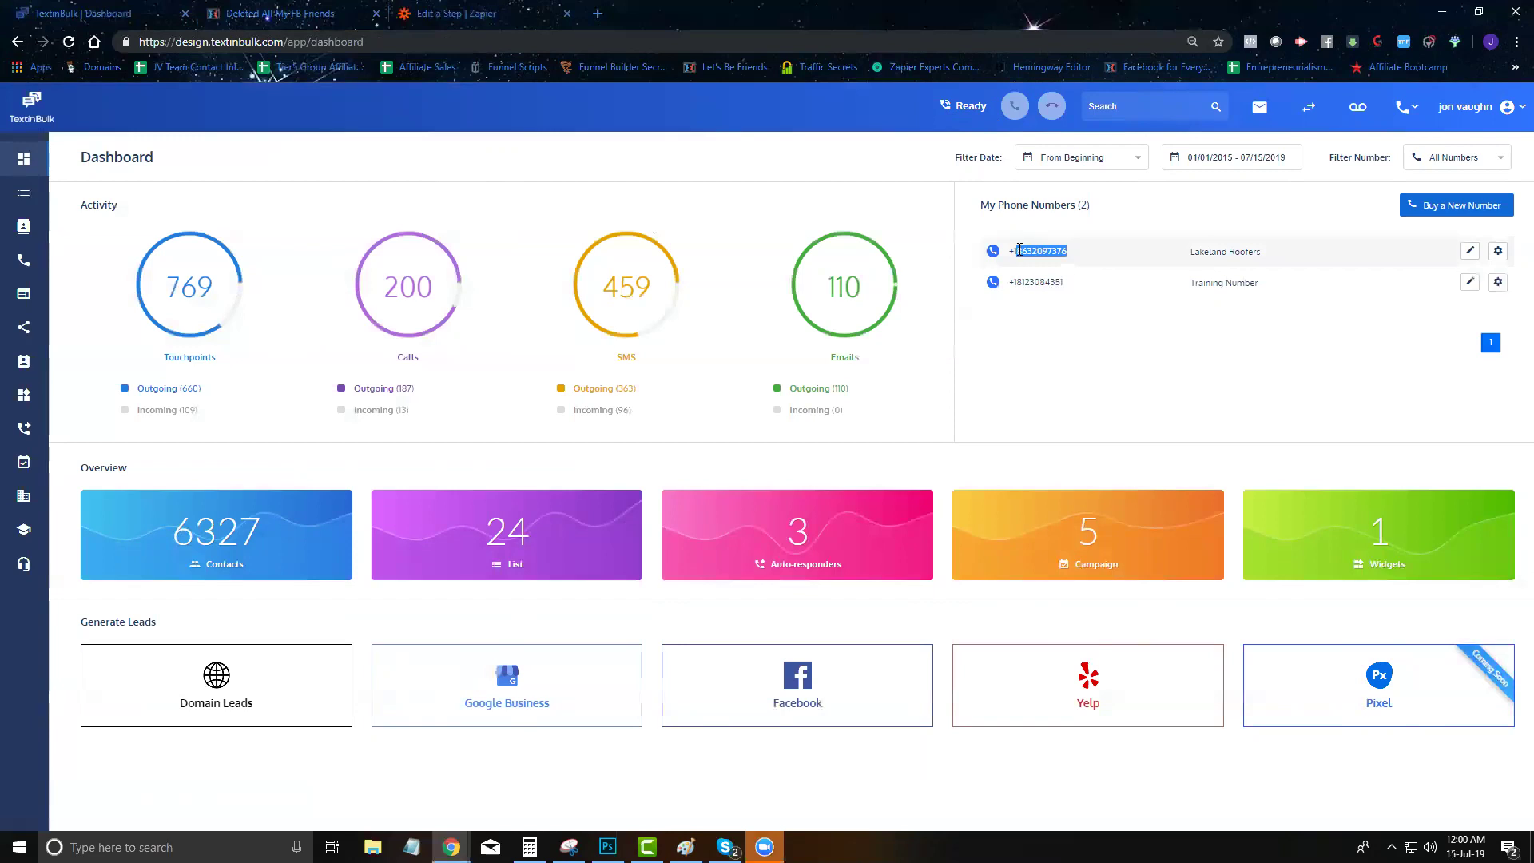
key("alt+Tab")
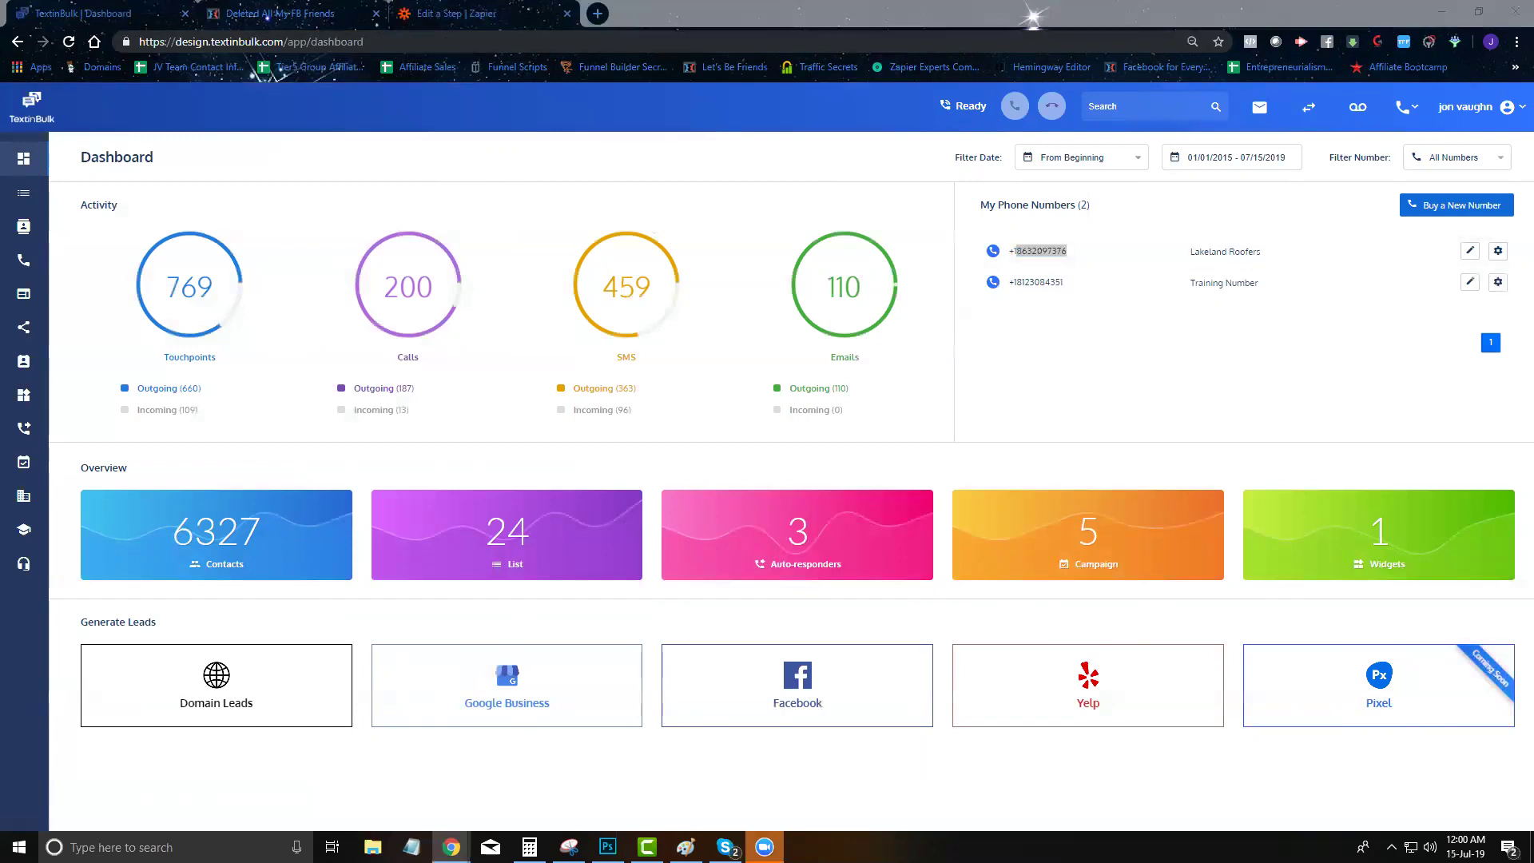
Paste the Lakeland Roofers number into Skype's dial pad and place the call
left_click(726, 847)
left_click(638, 287)
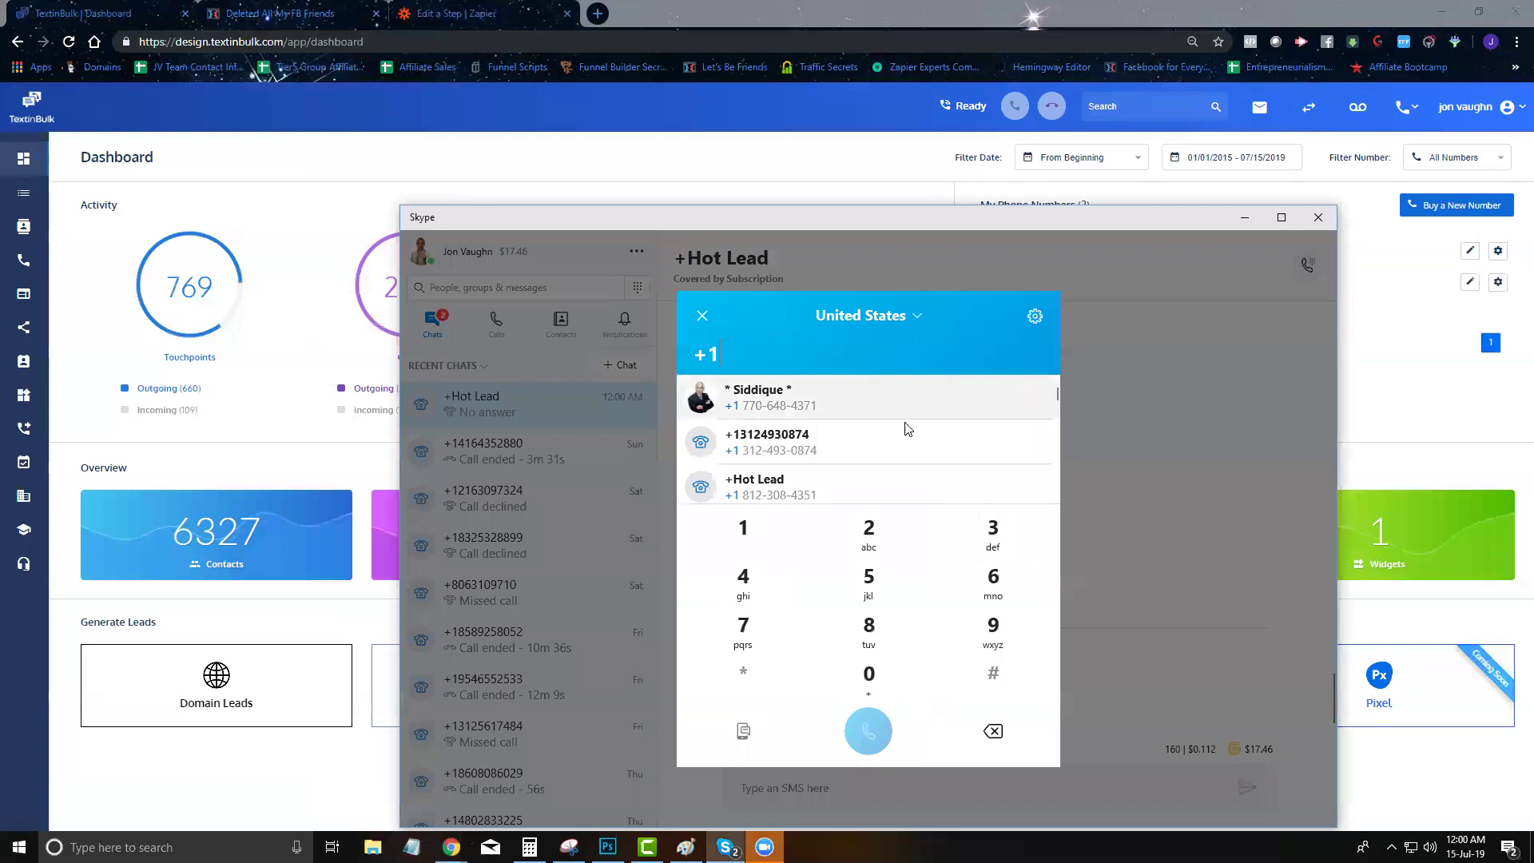
key("ctrl+v")
left_click(885, 736)
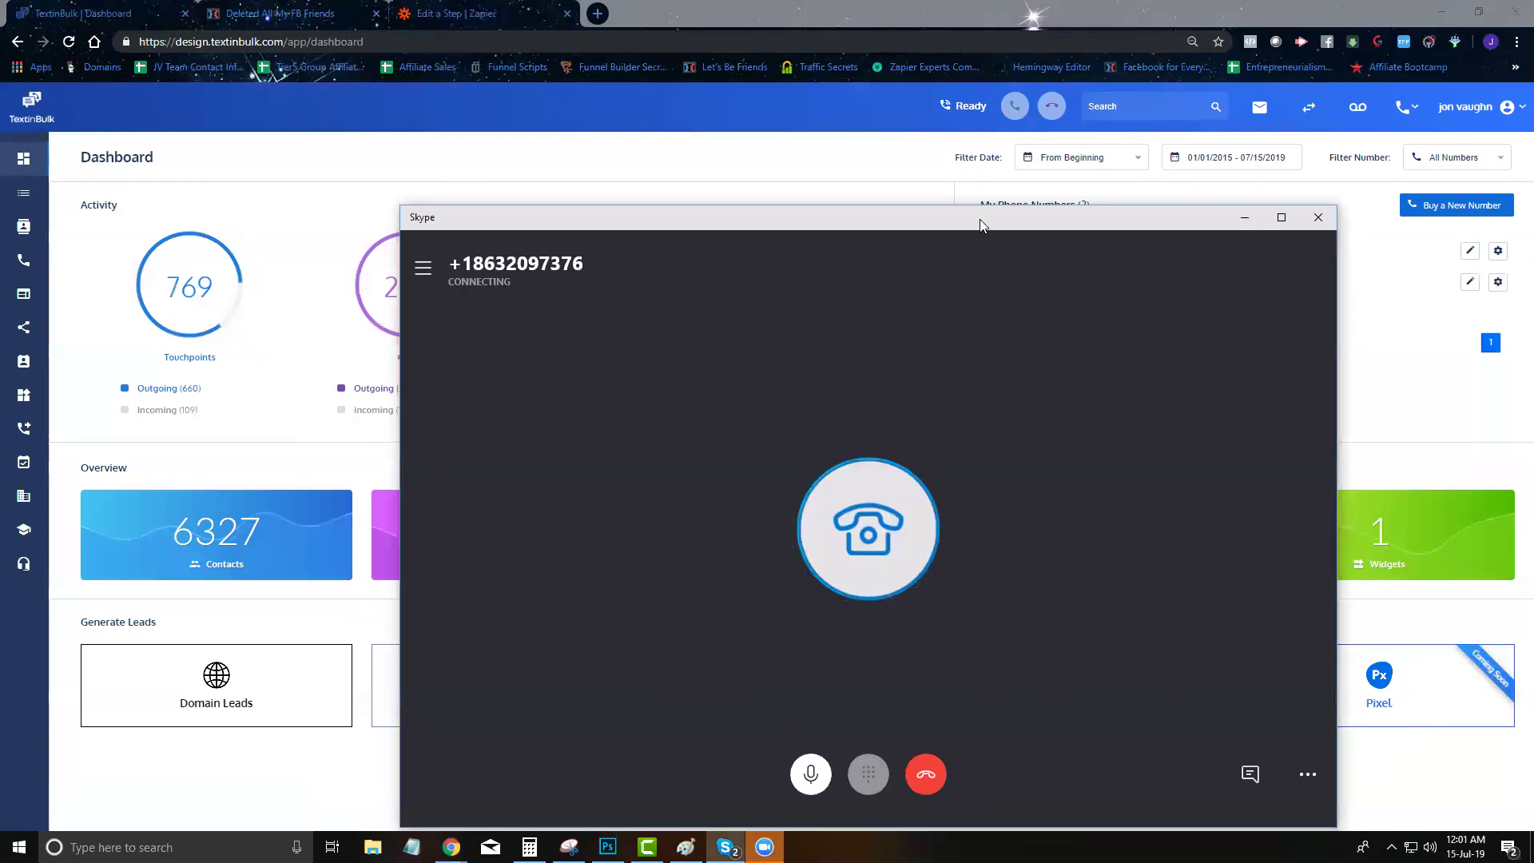
left_click_drag(980, 219, 807, 0)
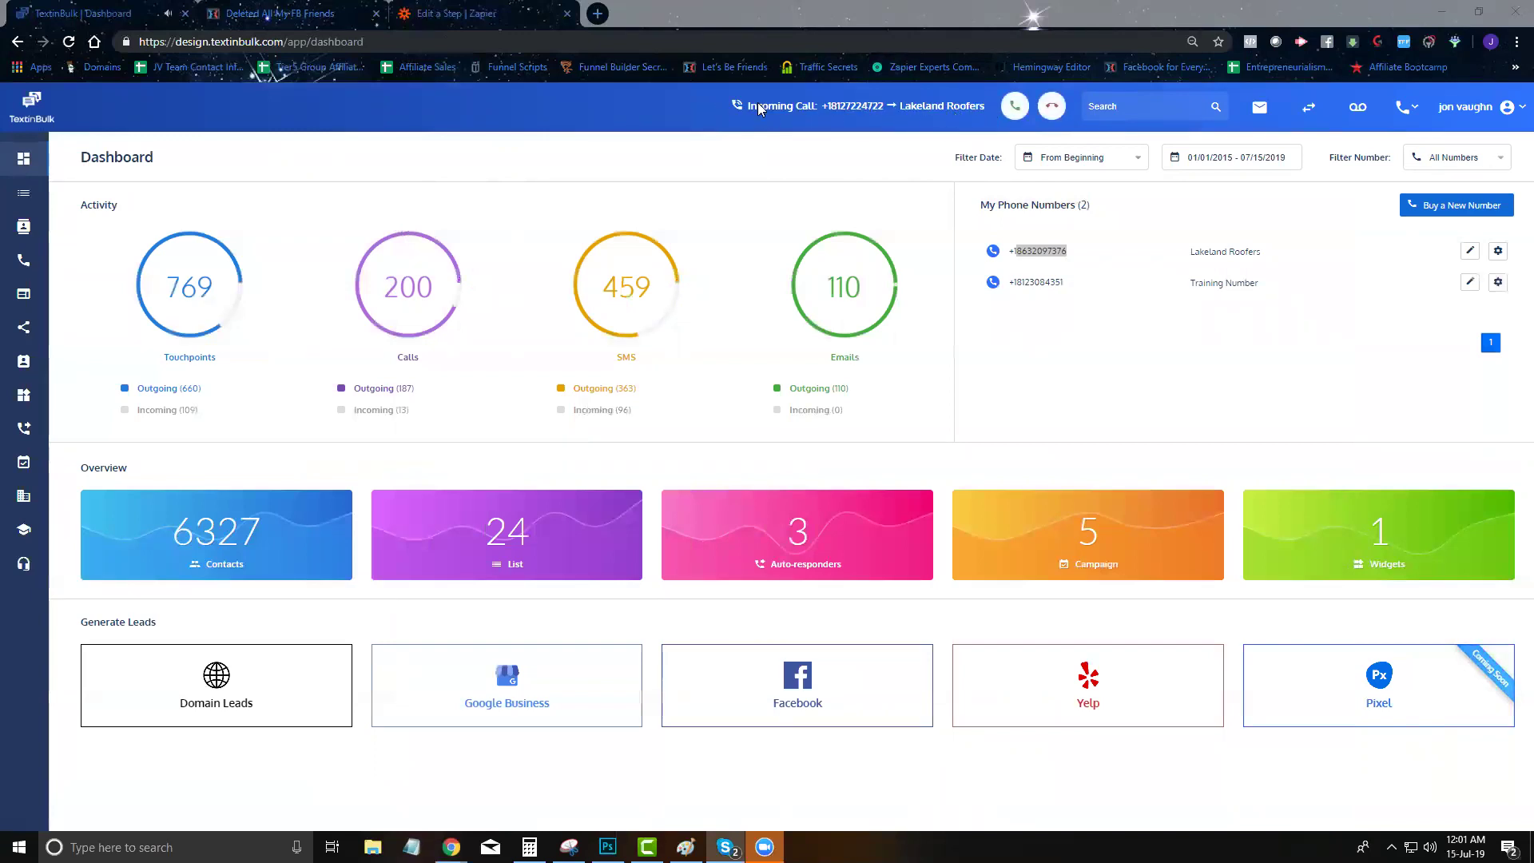
Answer the call, skip the disposition, and review the caller's summary: 23 touchpoints, 1 call, 22 SMS
left_click(1015, 106)
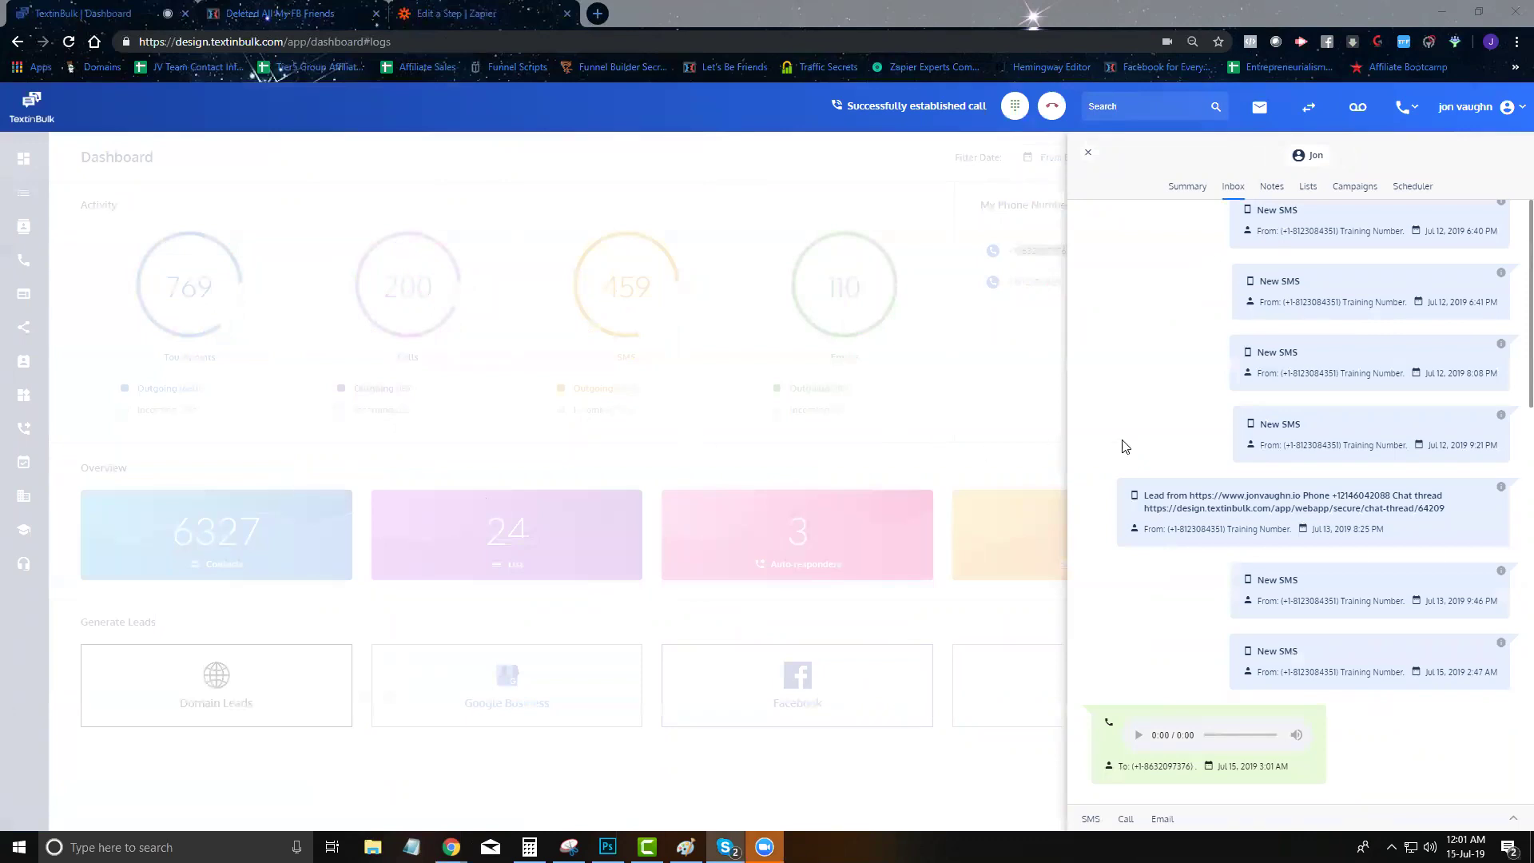
left_click(719, 405)
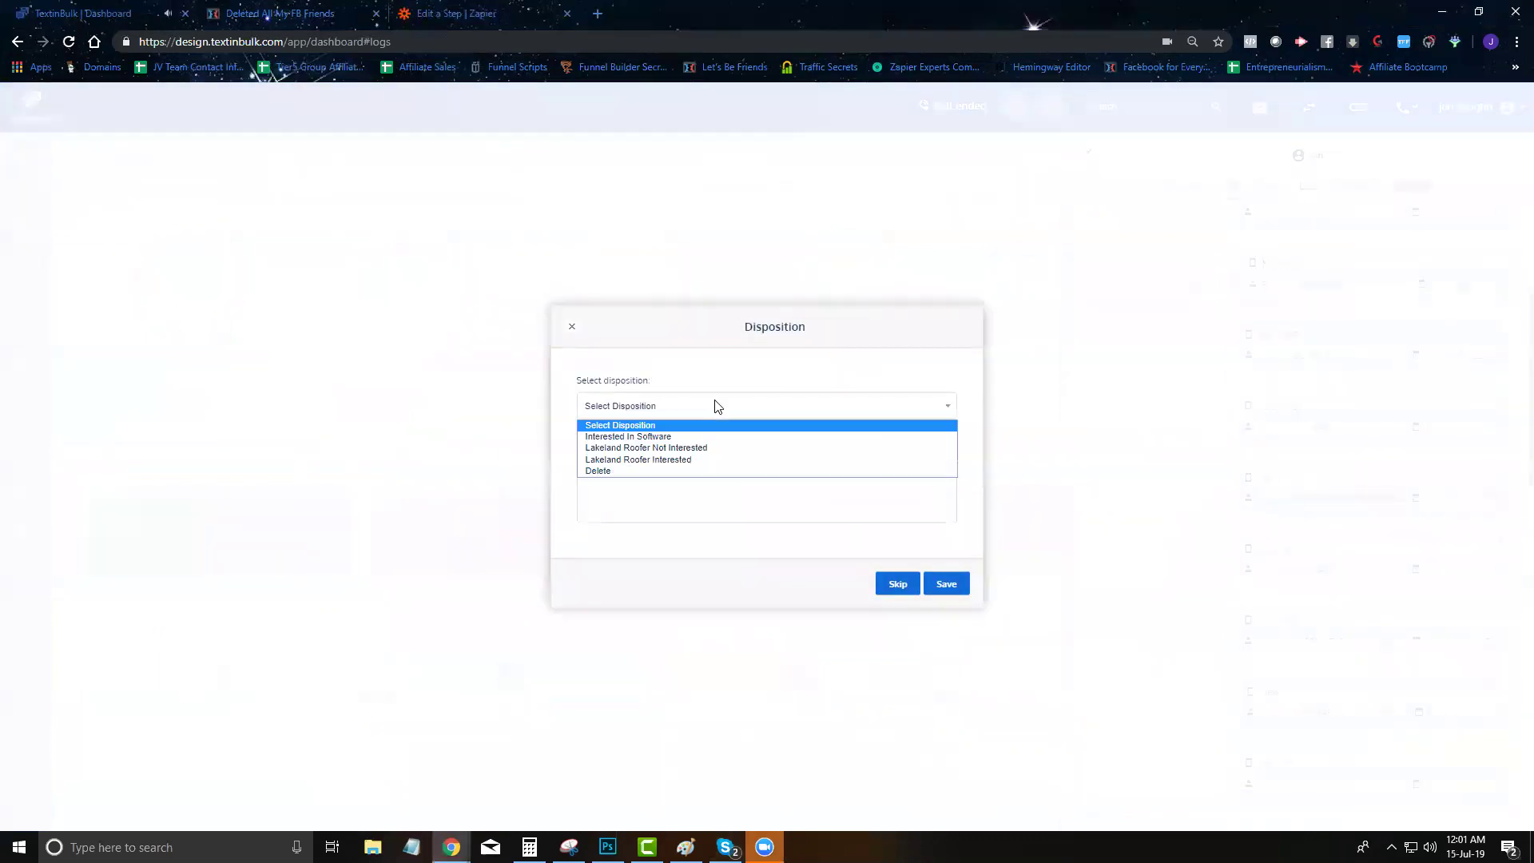
left_click(808, 496)
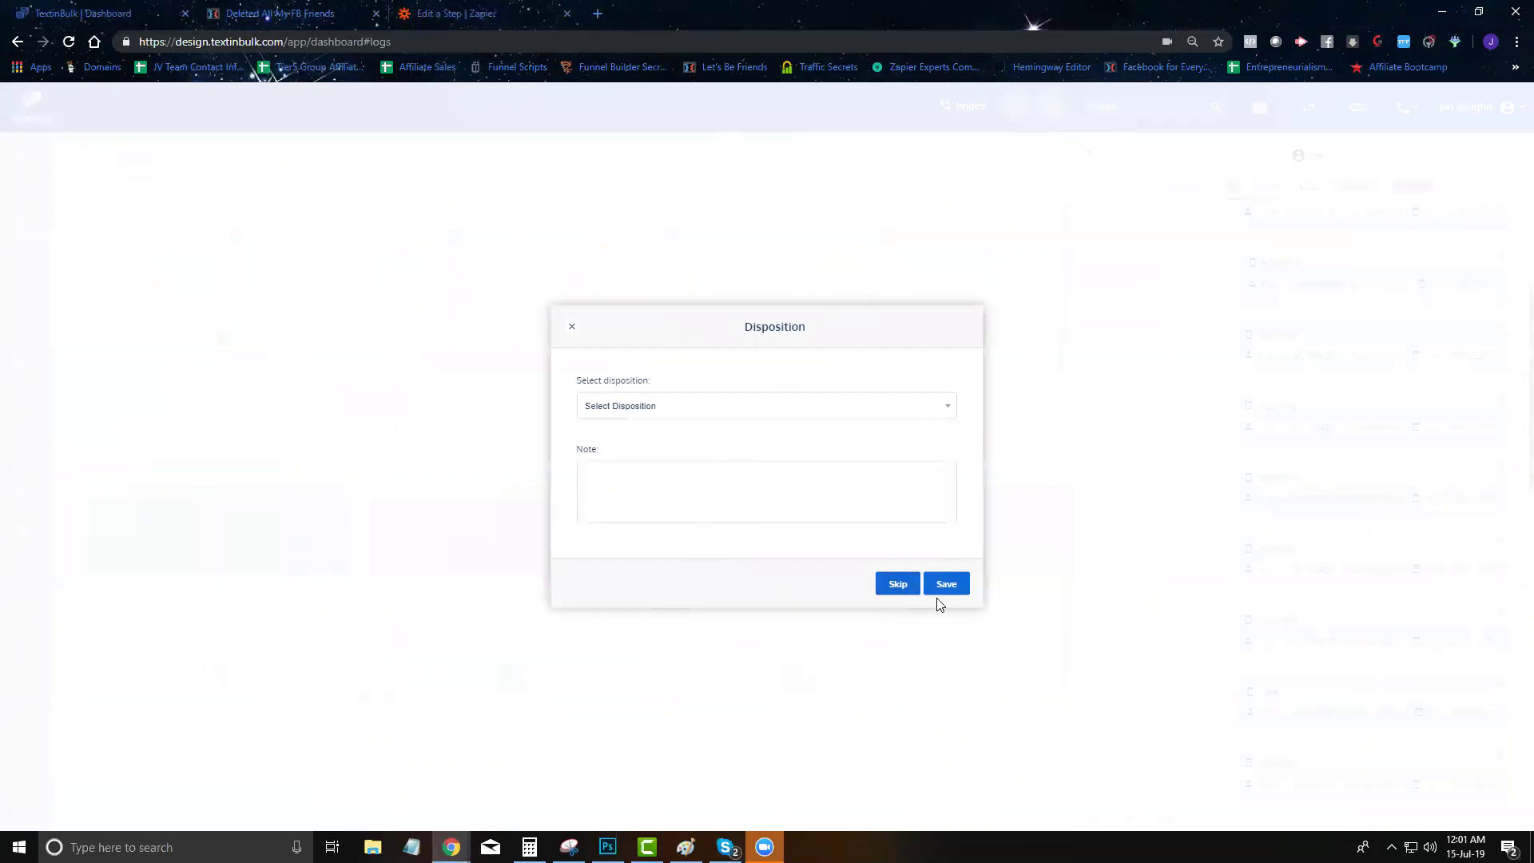
left_click(892, 588)
scroll(1311, 410, "down", 12)
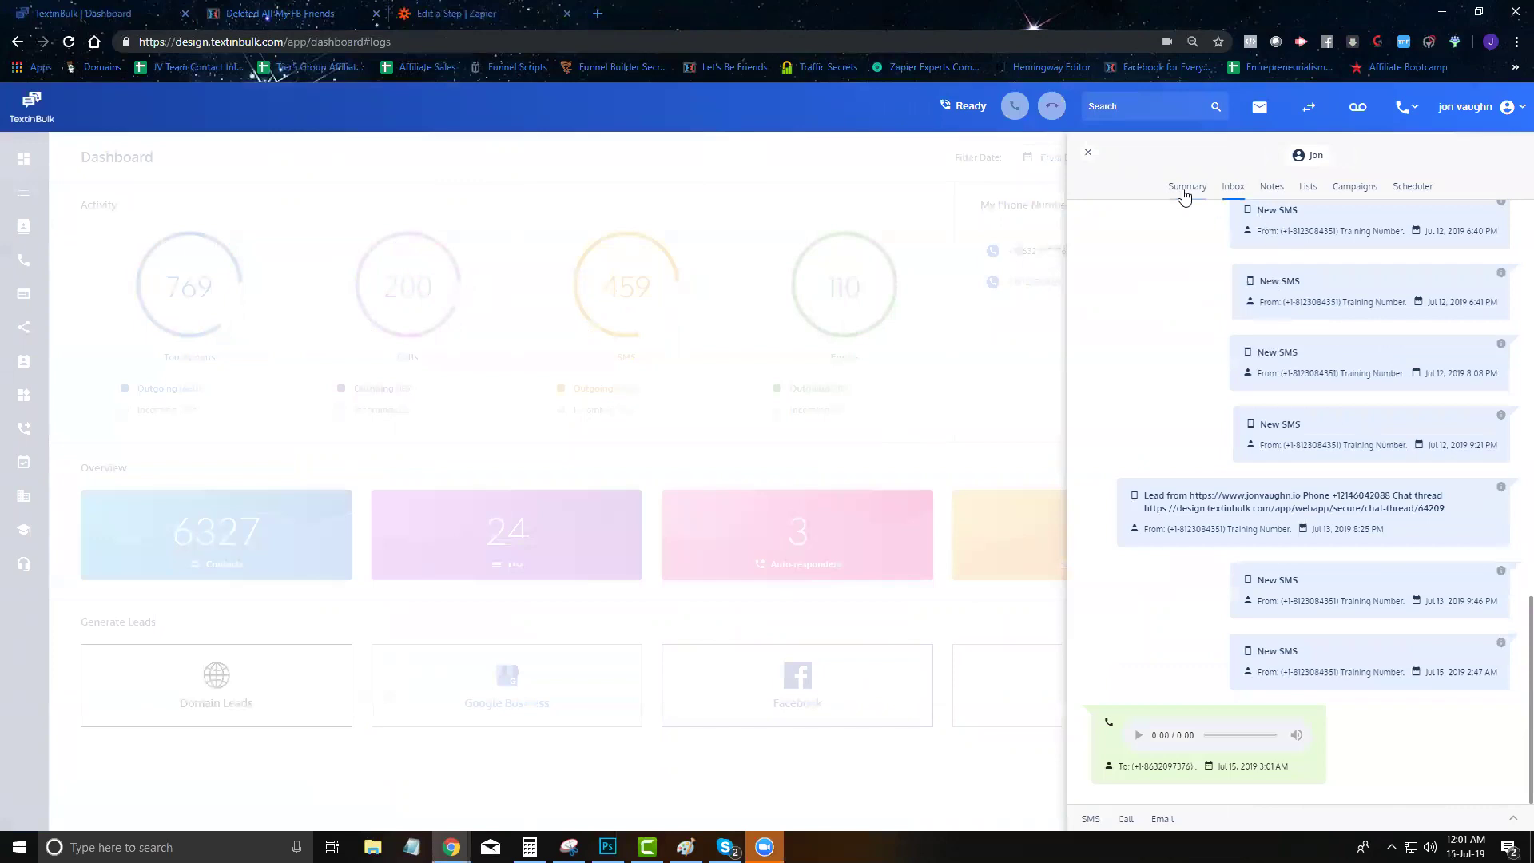
left_click(1184, 194)
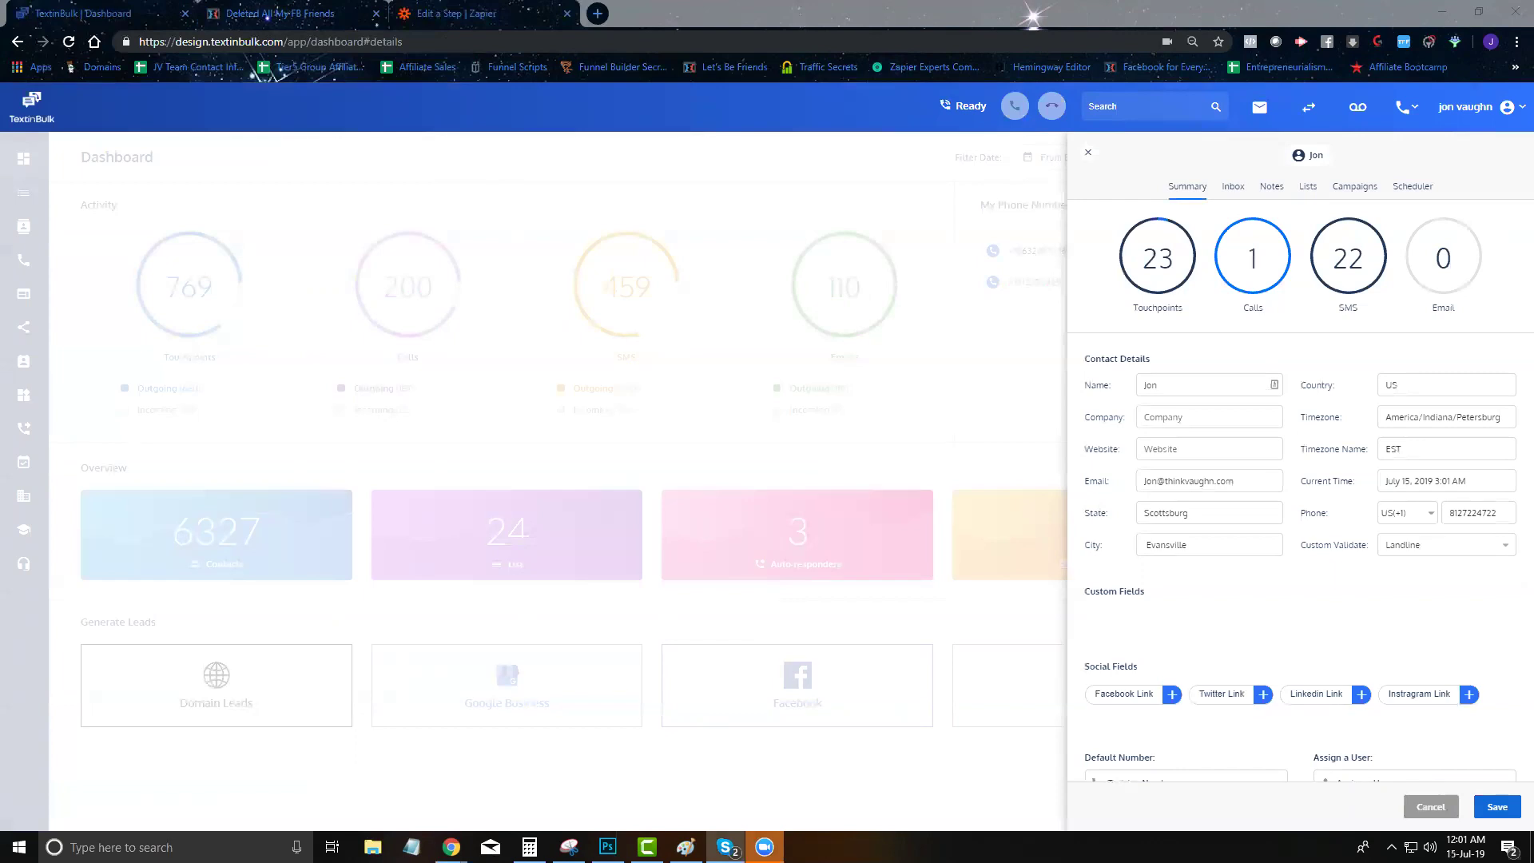
left_click(1087, 152)
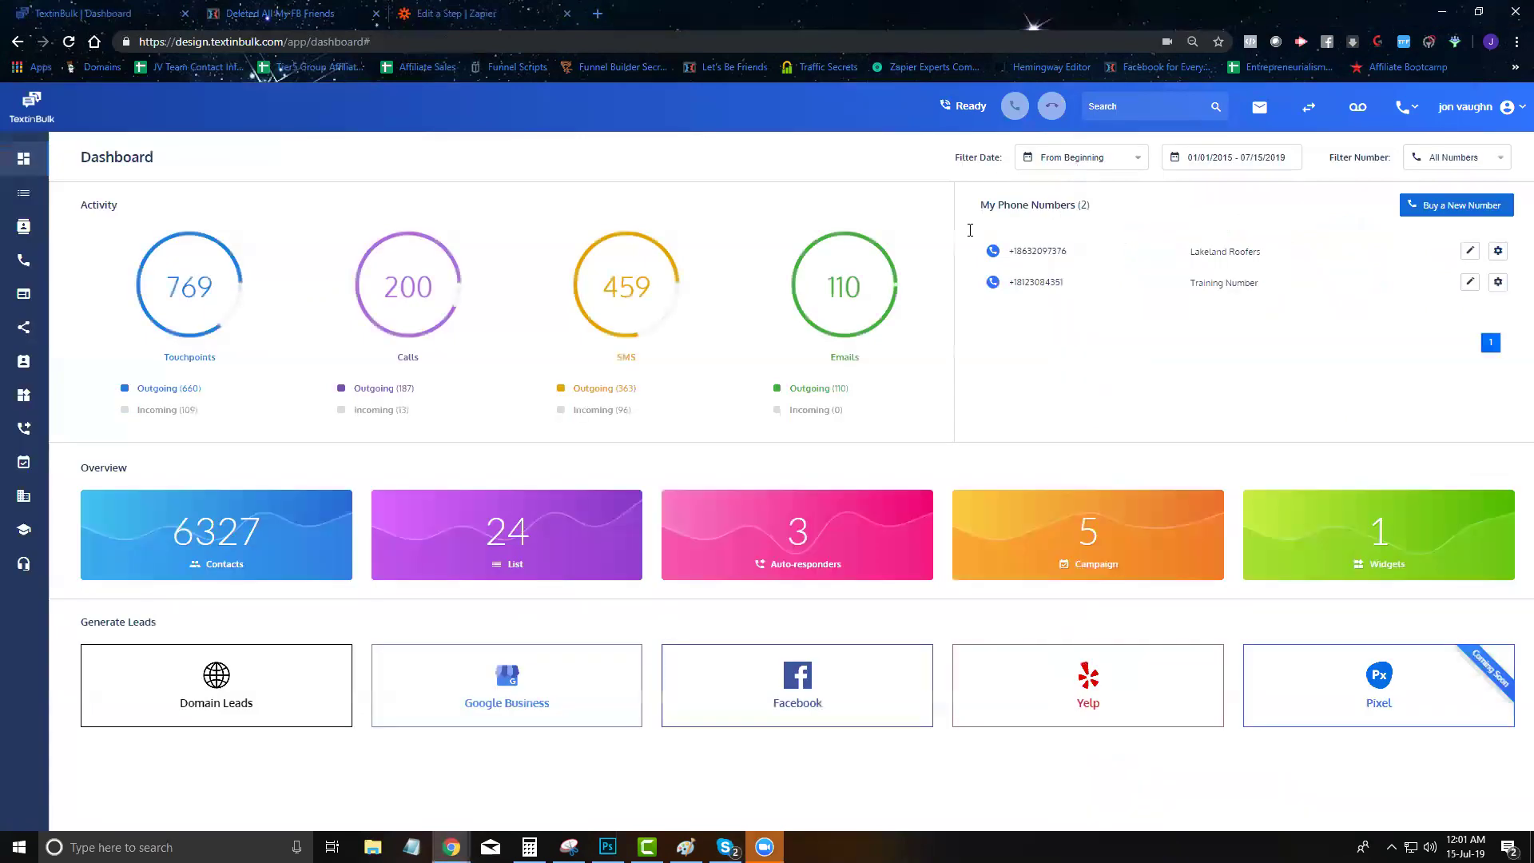